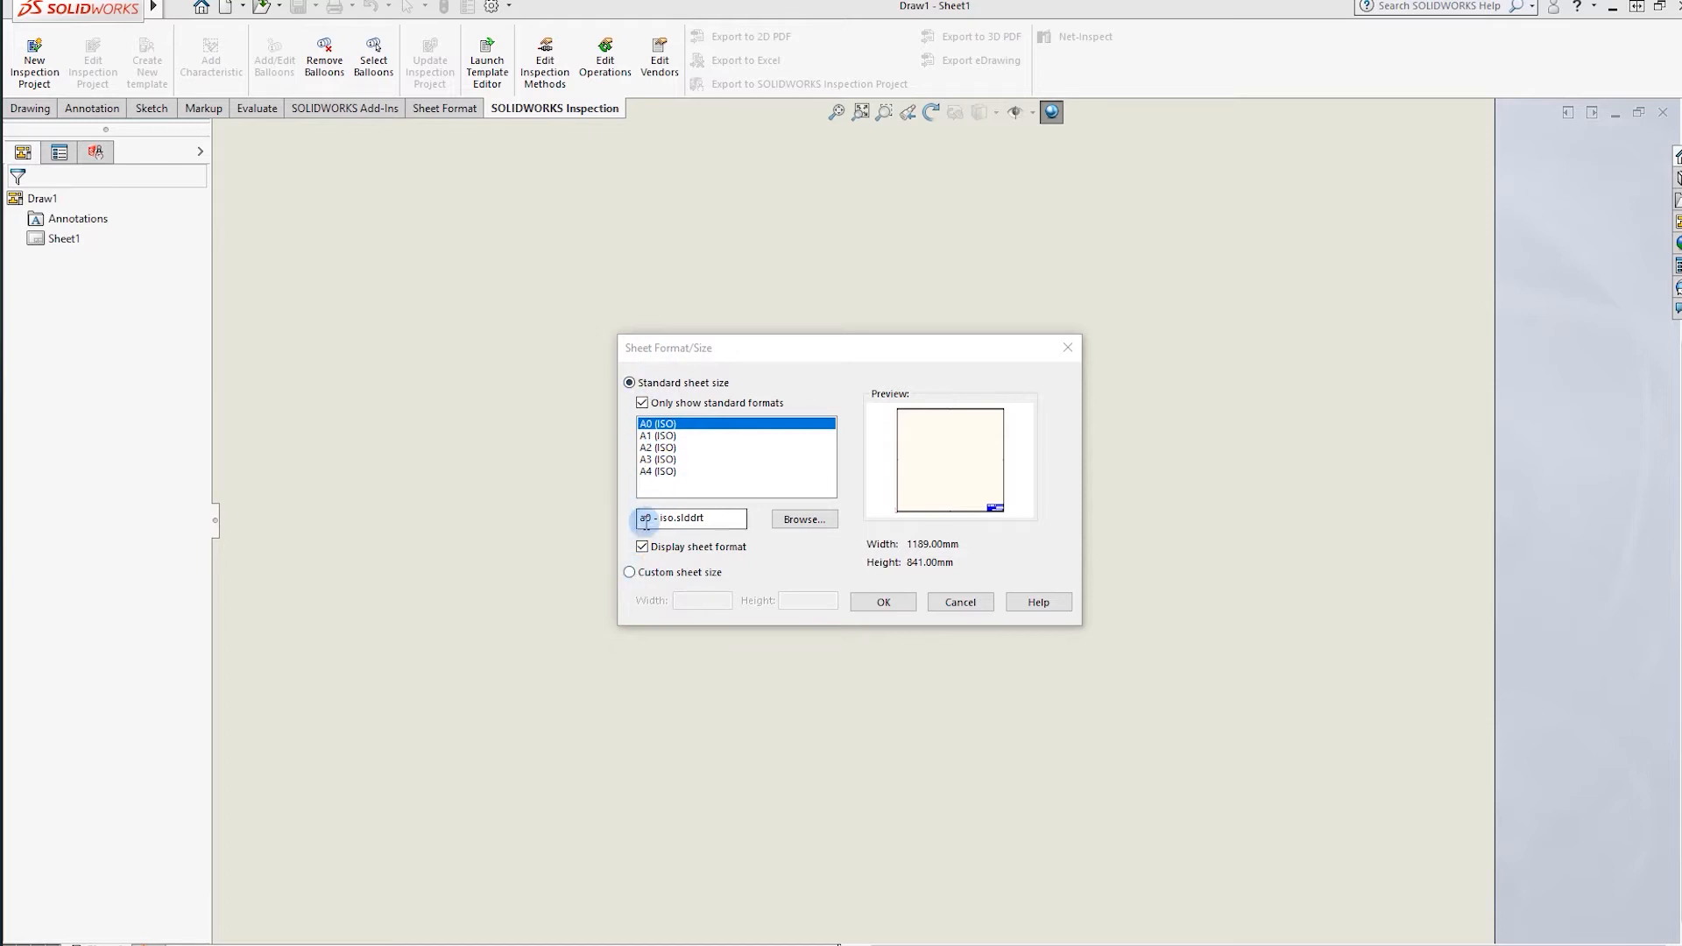
Create the drawing sheet with a custom size of 297 mm width and 210 mm height.
{"action": "left_click", "coordinate": [630, 572]}
{"action": "left_click", "coordinate": [700, 601]}
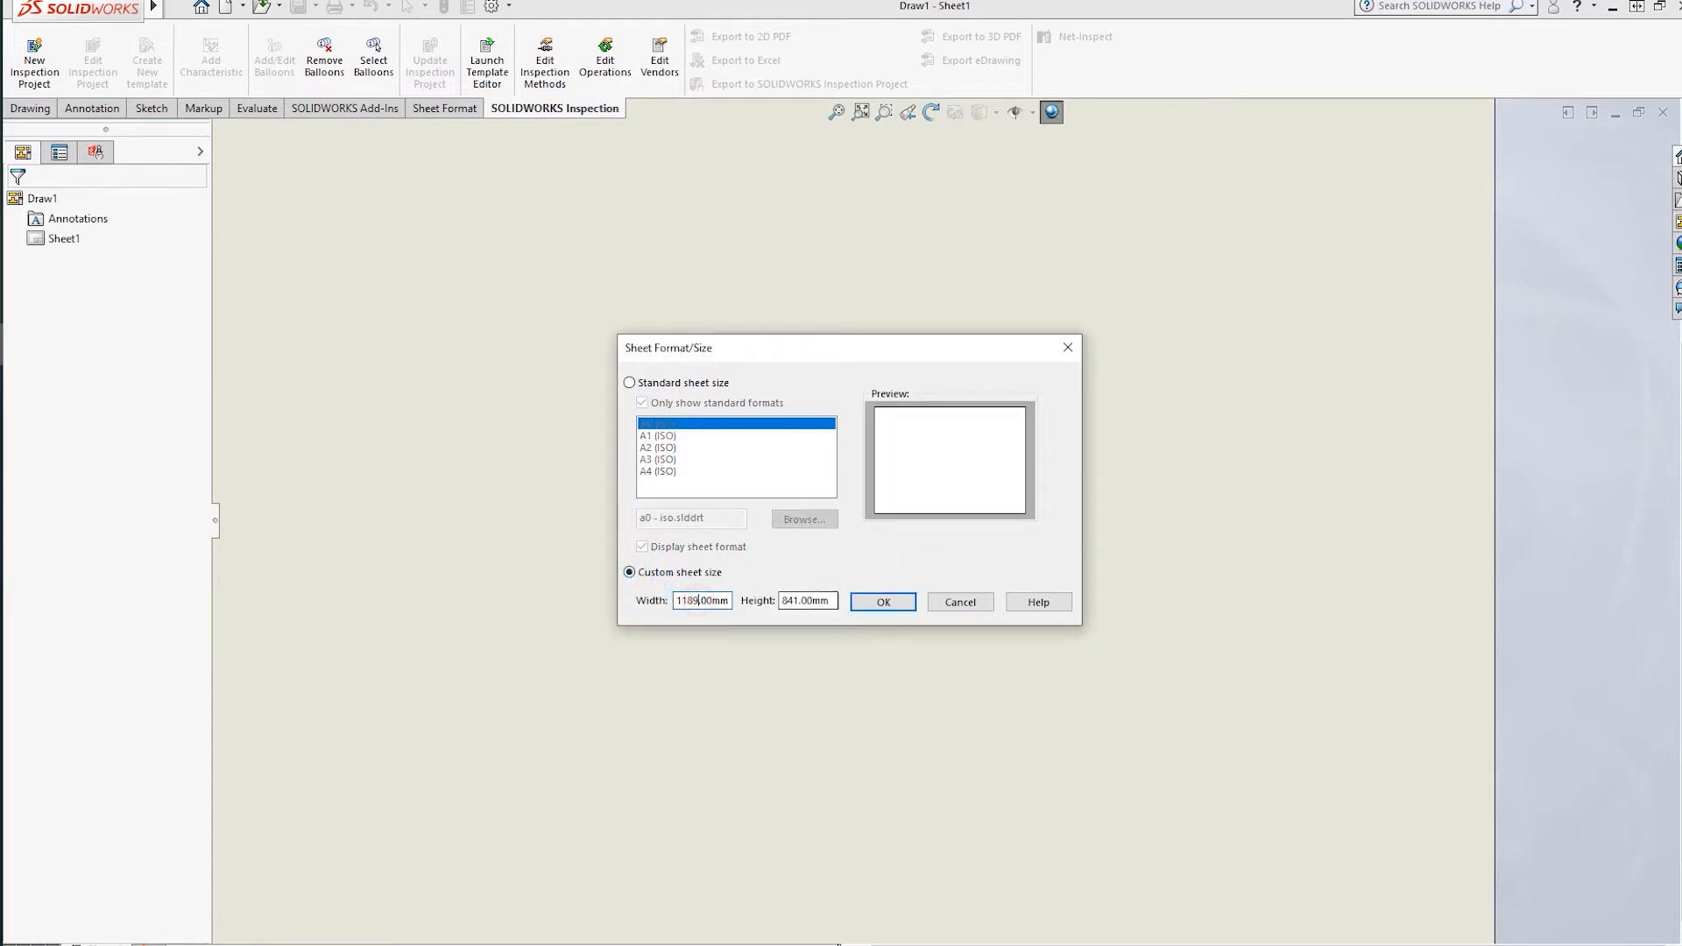
{"action": "left_click", "coordinate": [701, 602]}
{"action": "double_click", "coordinate": [677, 601]}
{"action": "type", "text": "210297"}
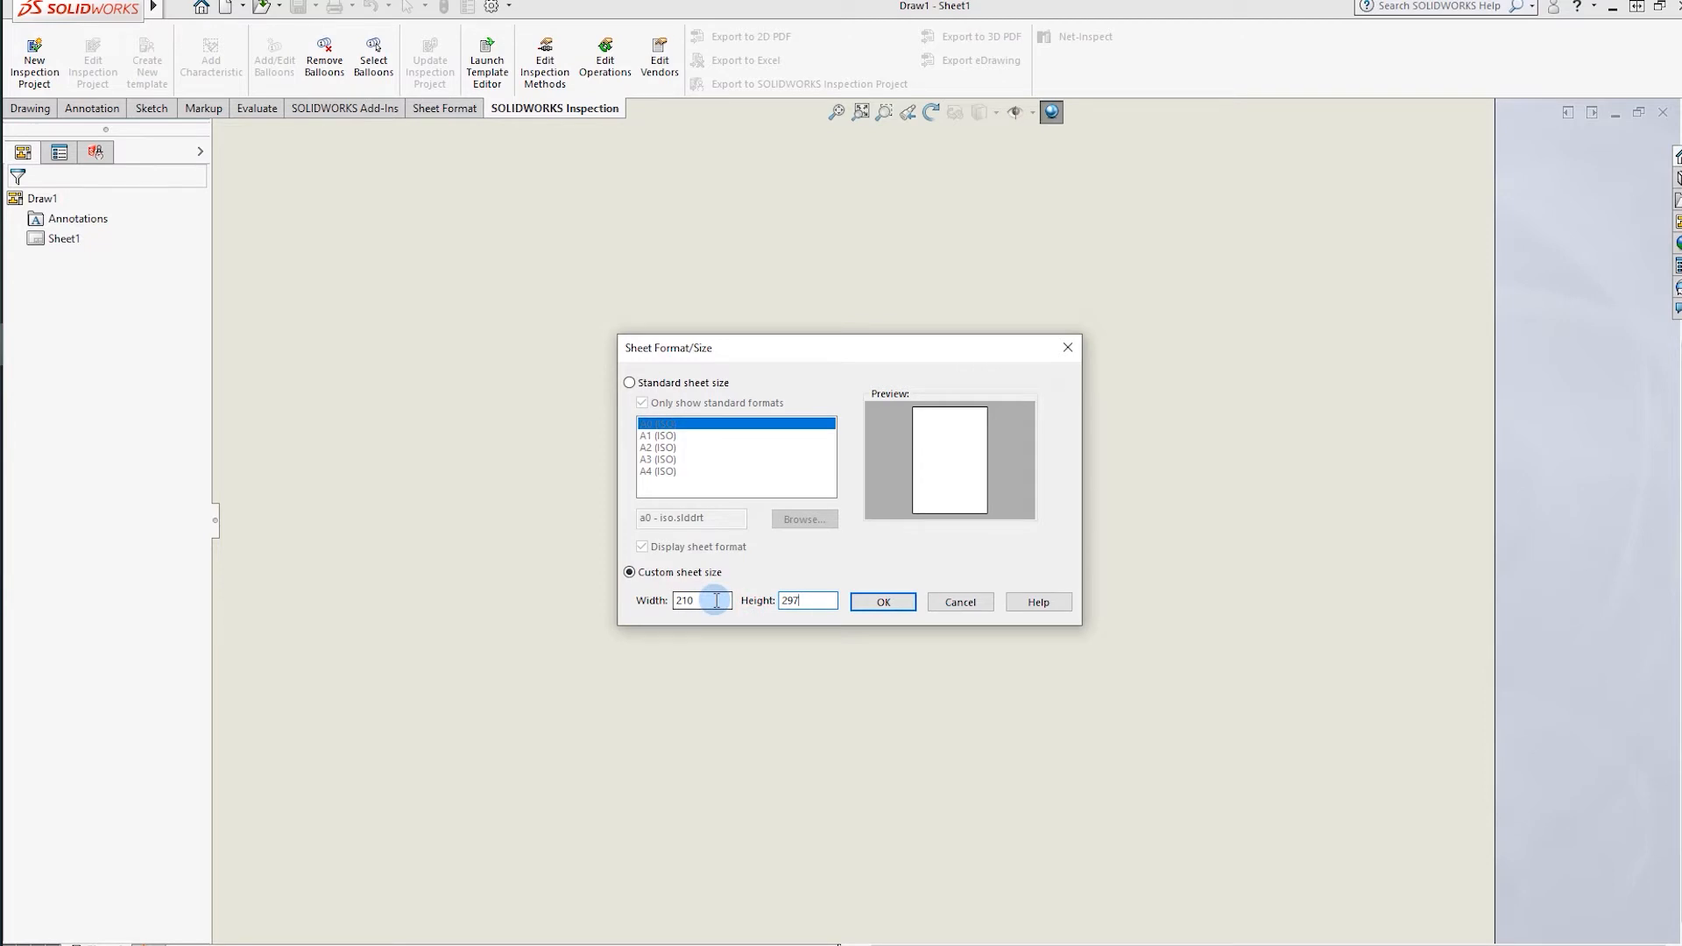
{"action": "type", "text": "297"}
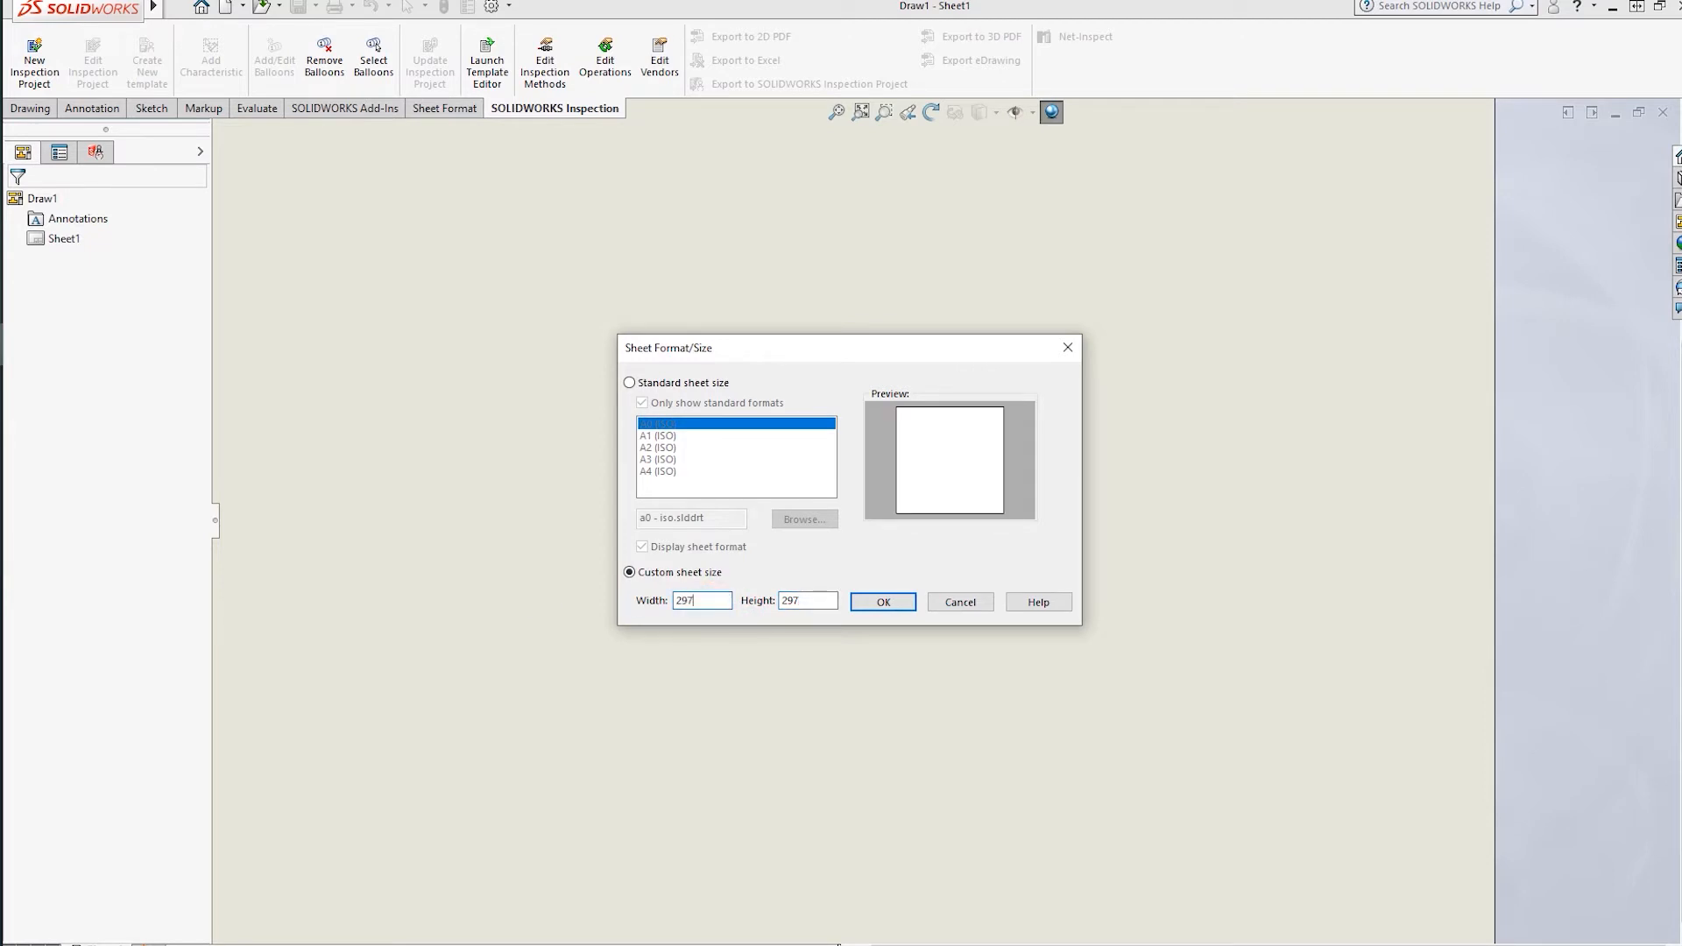
{"action": "key", "text": "Tab"}
{"action": "type", "text": "210"}
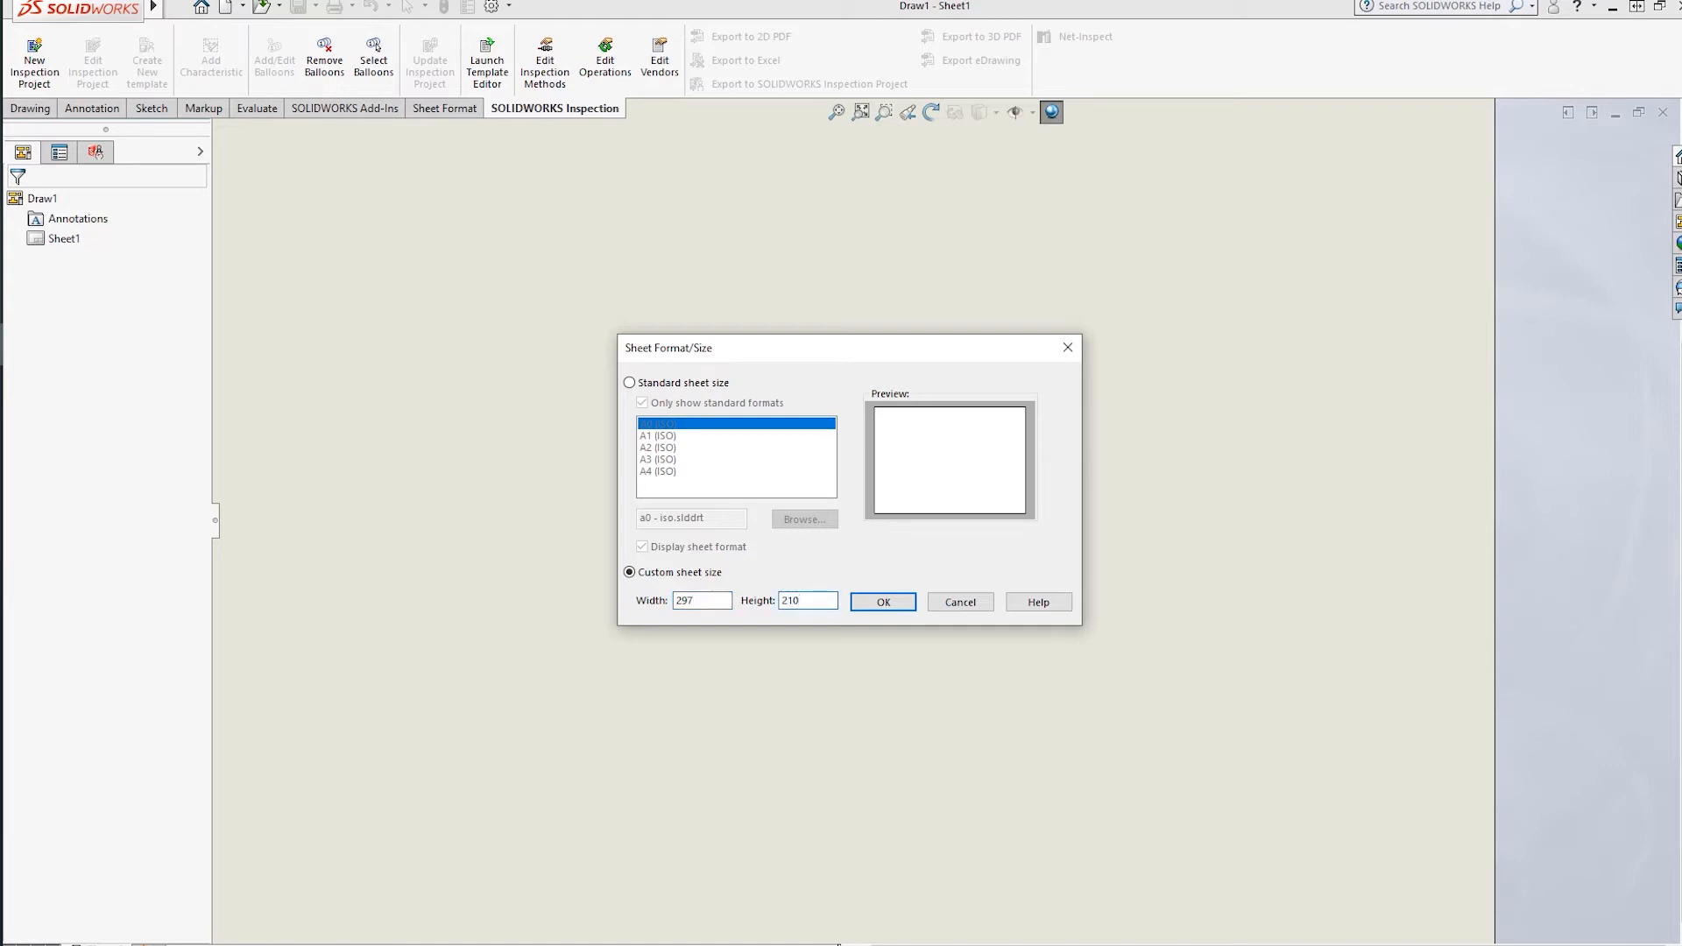
{"action": "left_click", "coordinate": [693, 607]}
{"action": "left_click", "coordinate": [879, 602]}
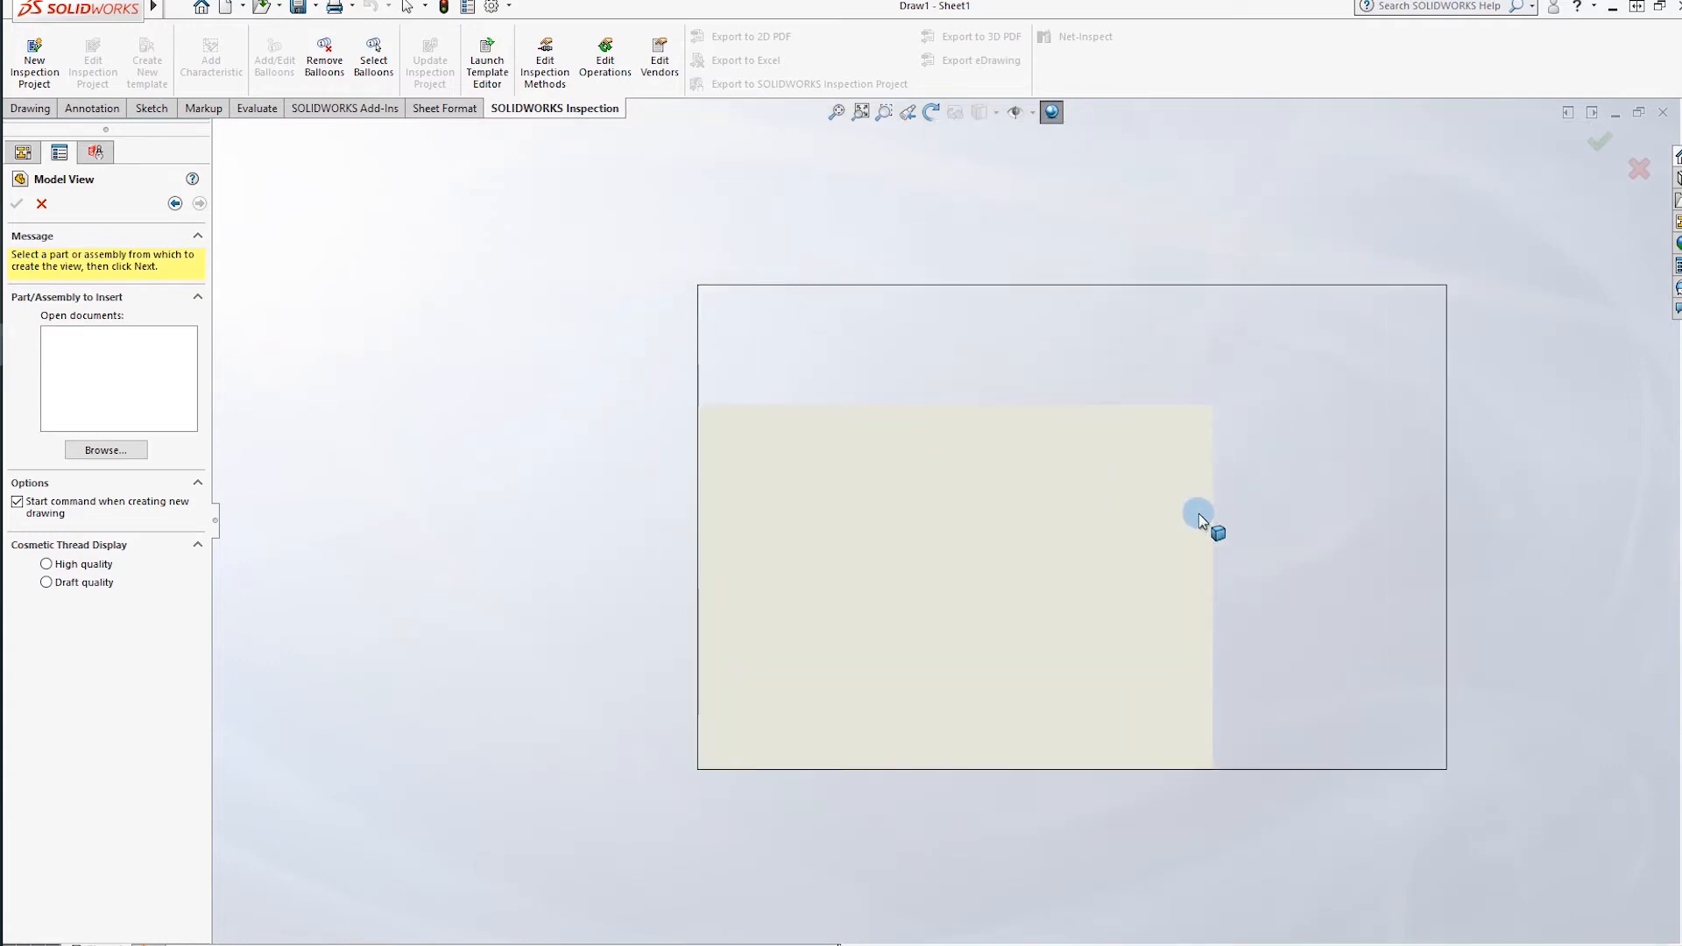
{"action": "left_click", "coordinate": [1052, 112]}
{"action": "left_click", "coordinate": [1082, 292]}
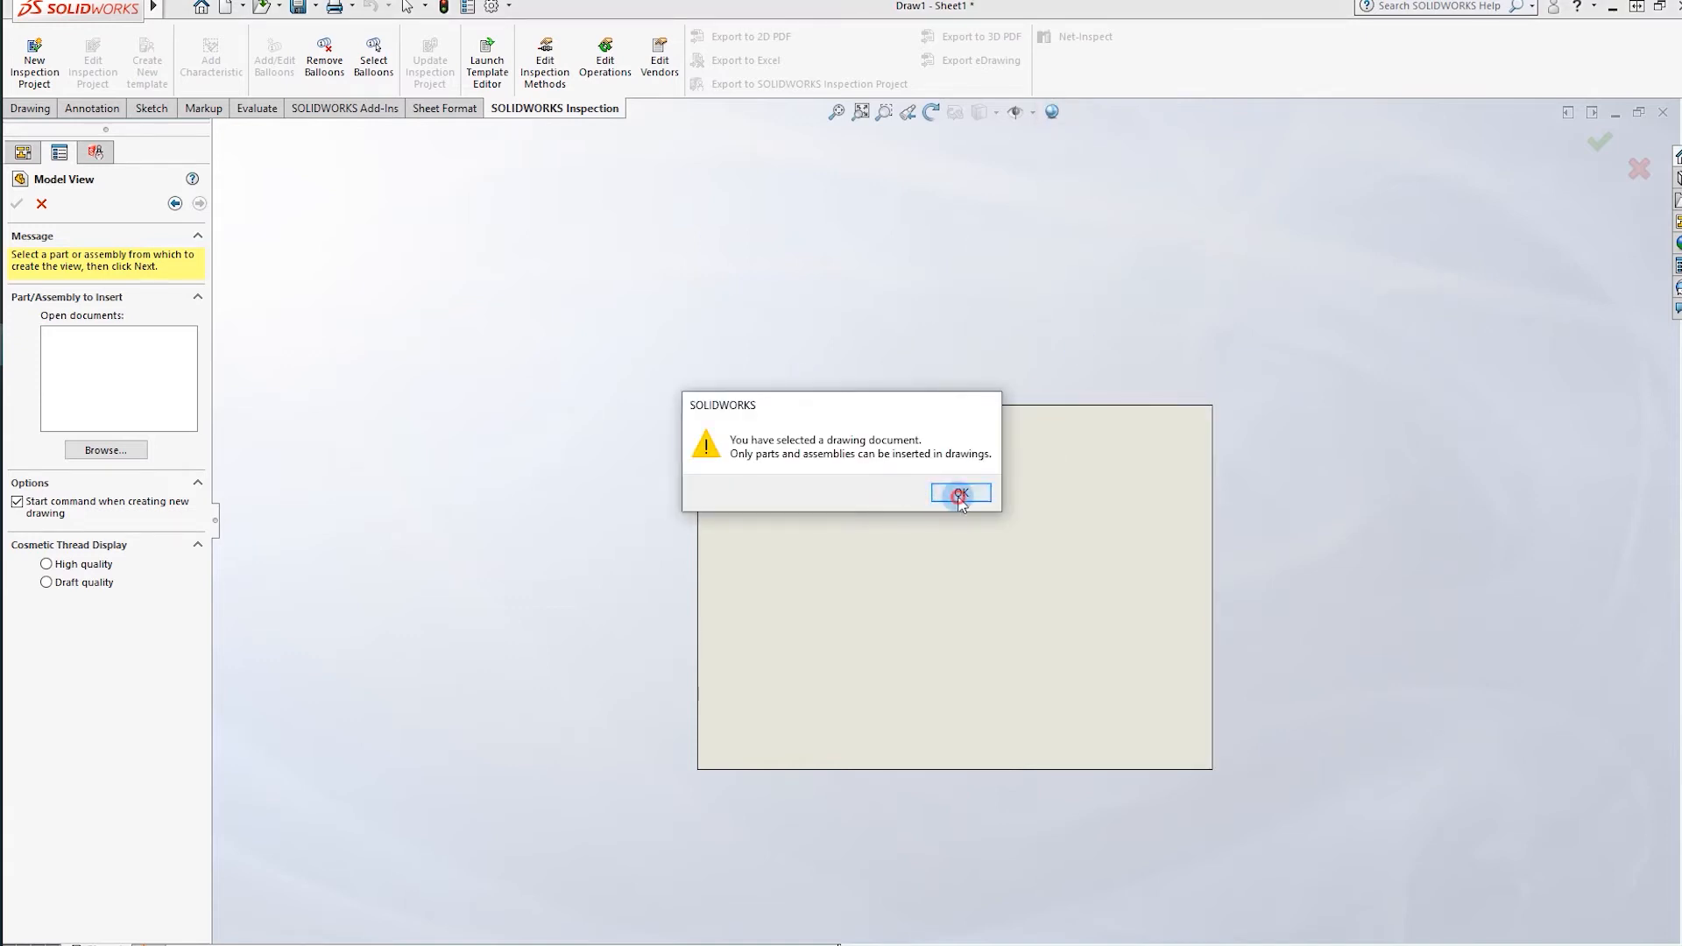
{"action": "left_click", "coordinate": [961, 494]}
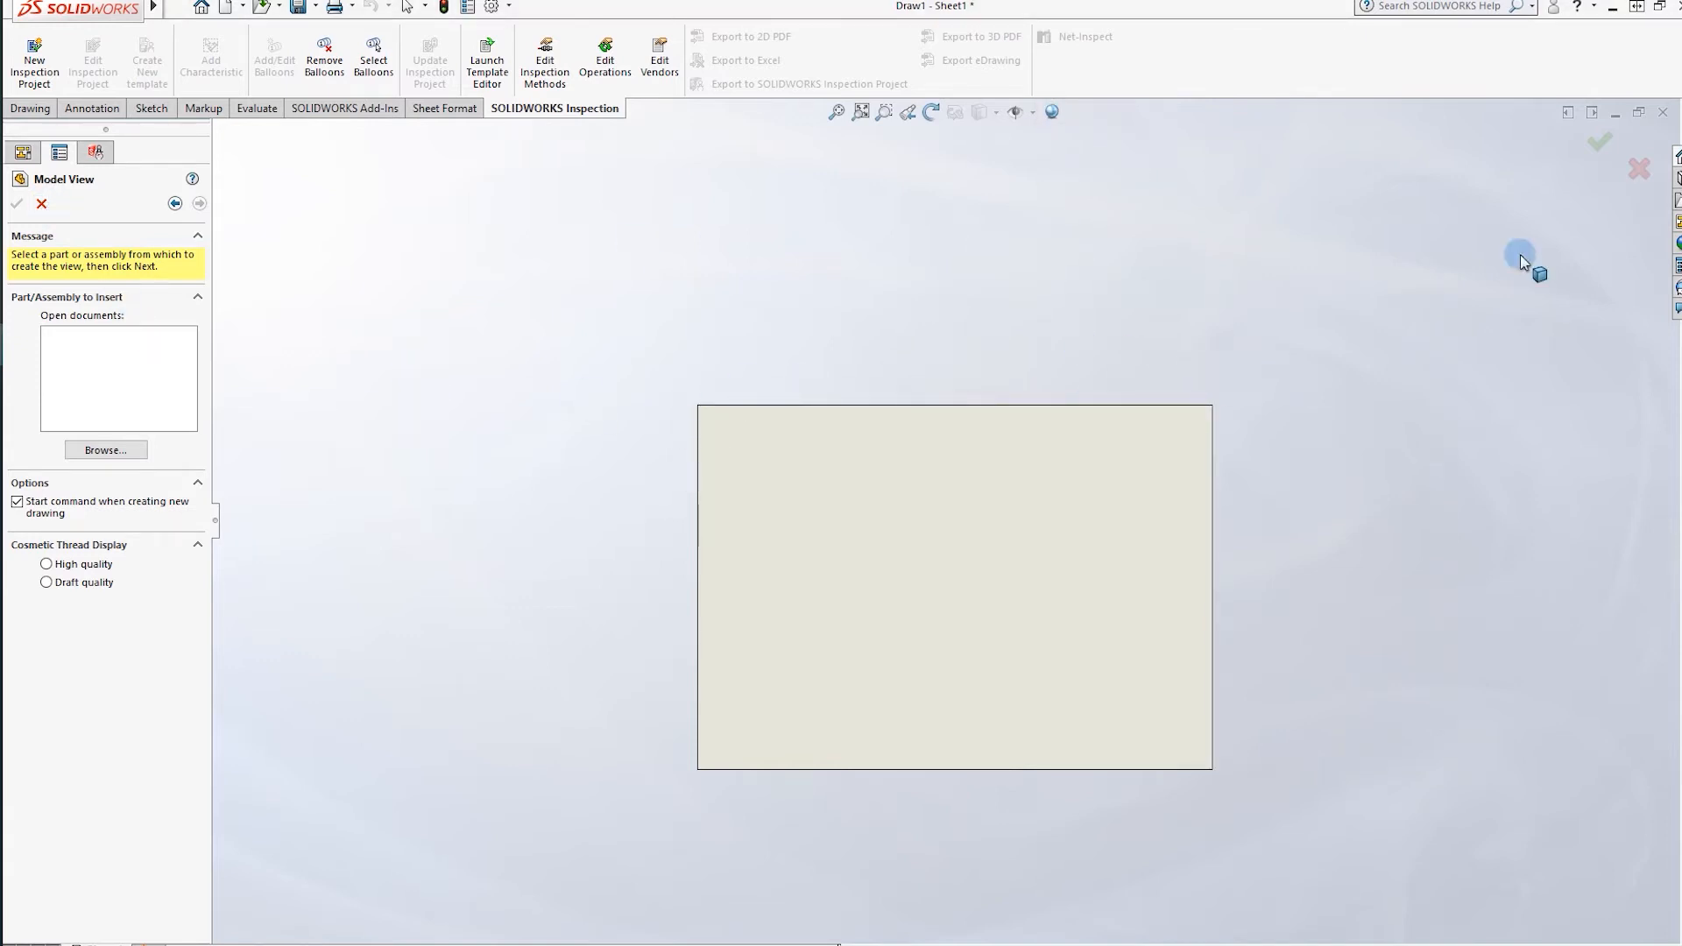
Sketch a vertical line along the sheet's left edge, from its lower corner to its upper corner.
{"action": "left_click", "coordinate": [152, 110]}
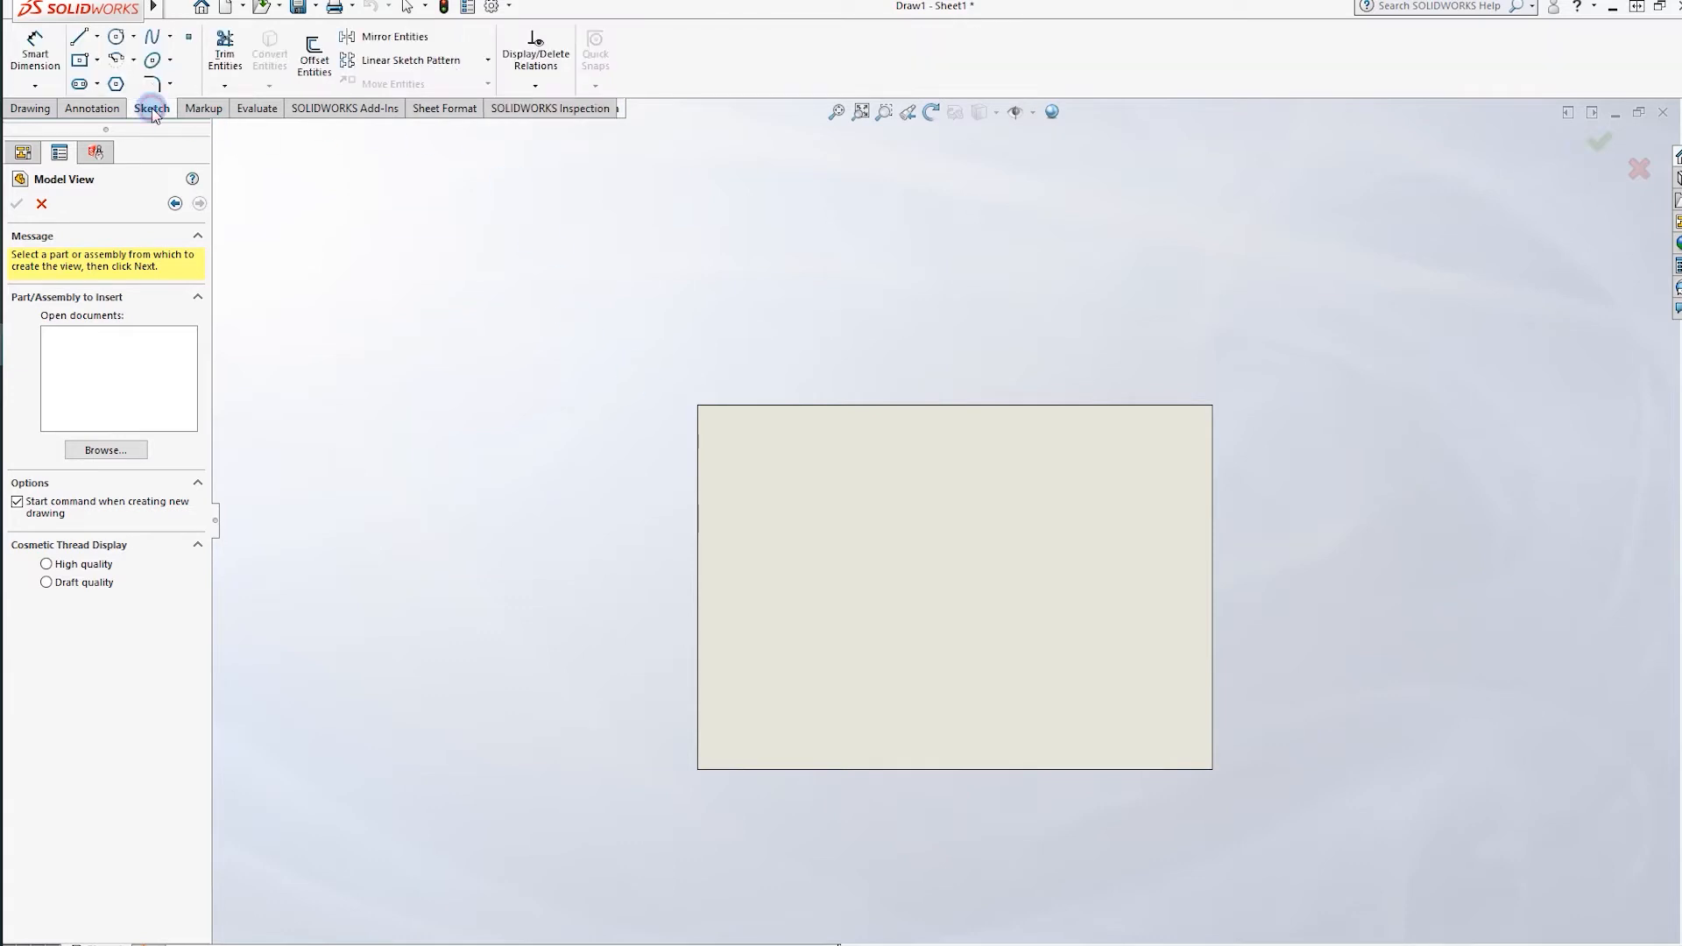
{"action": "left_click", "coordinate": [699, 543]}
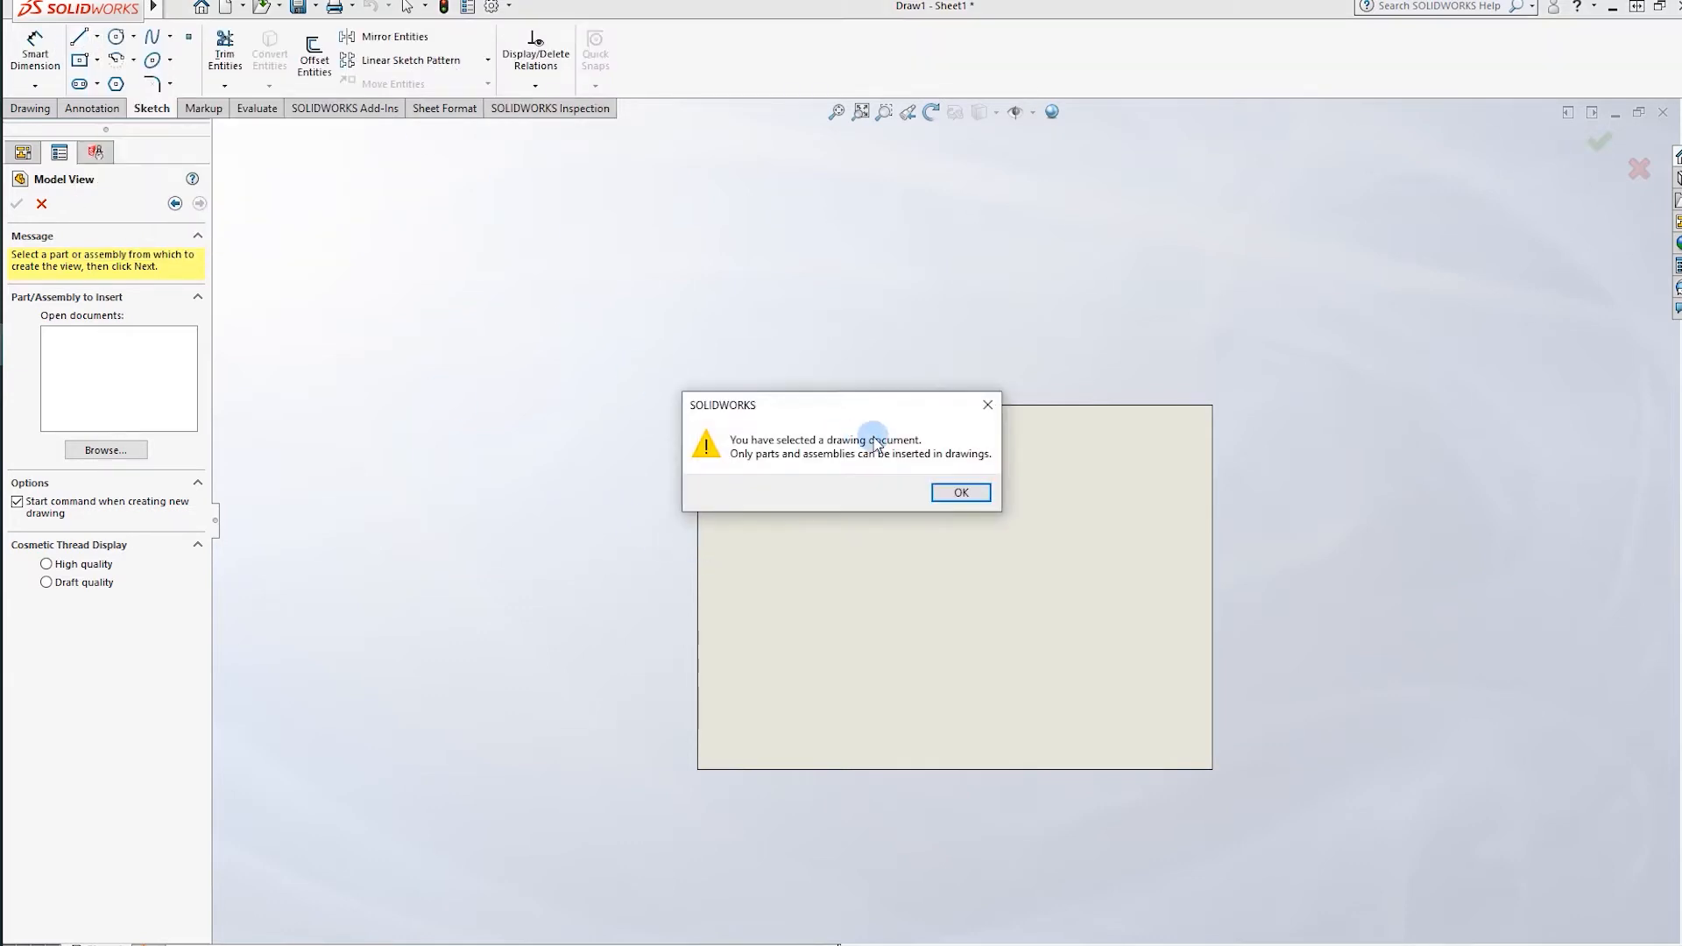
{"action": "left_click", "coordinate": [959, 493]}
{"action": "left_click", "coordinate": [79, 36]}
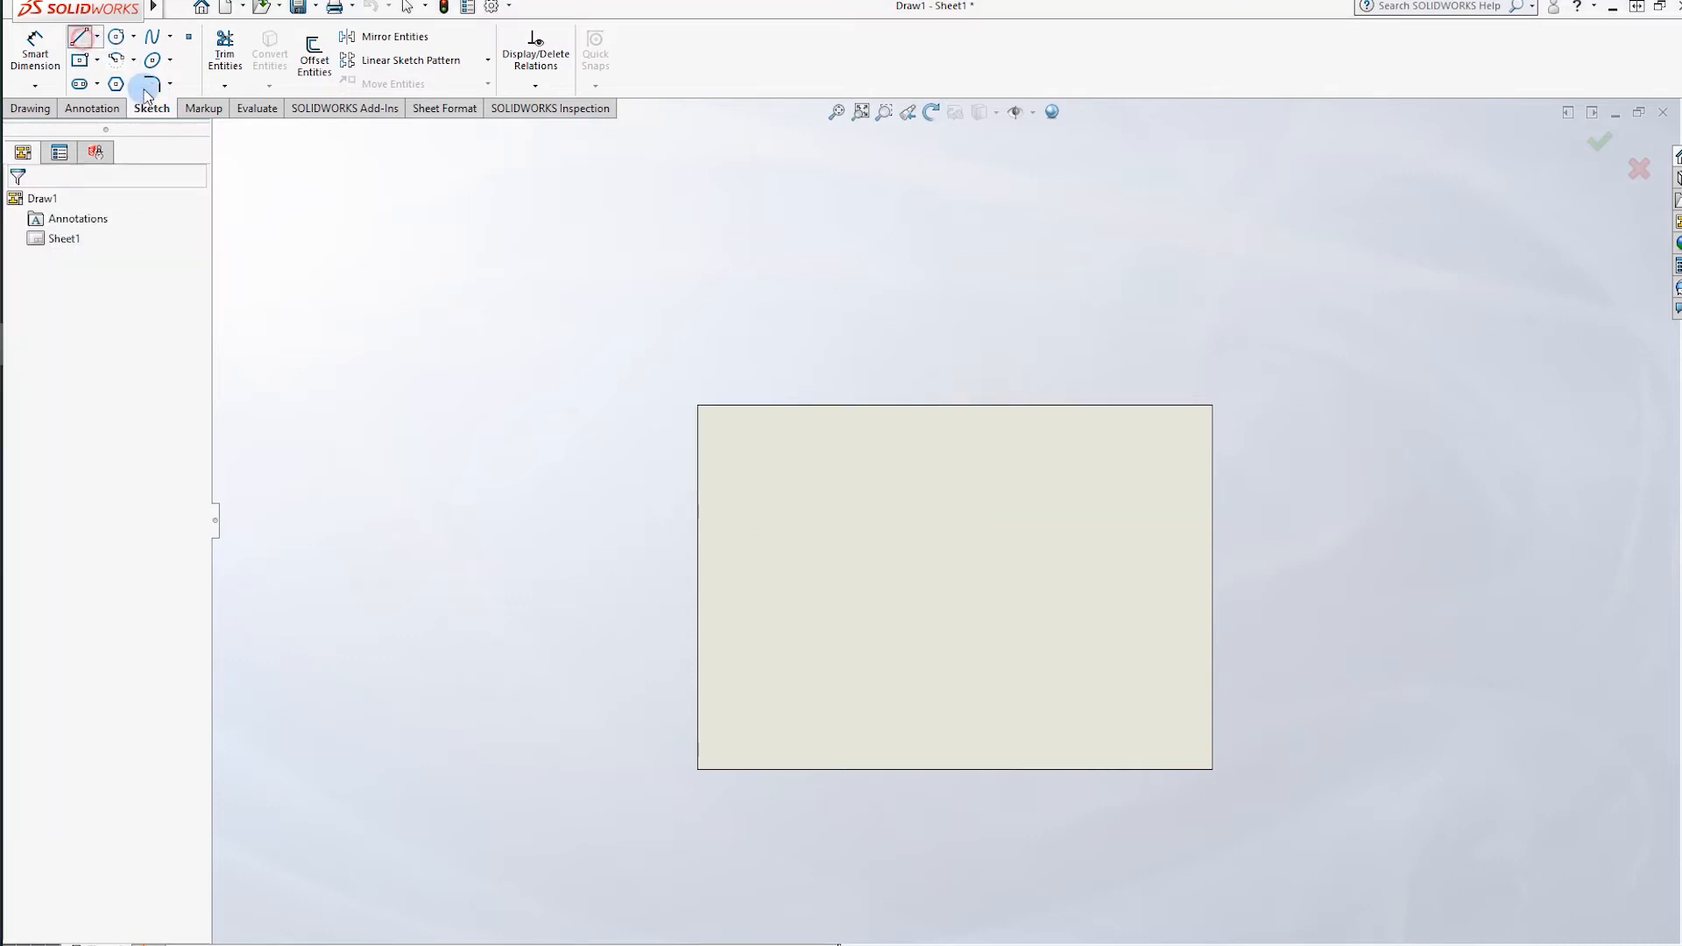
{"action": "left_click", "coordinate": [698, 770]}
{"action": "left_click", "coordinate": [698, 405]}
{"action": "key", "text": "Escape"}
Dimension the vertical line on the sheet's left edge and set its length to 210 mm.
{"action": "scroll", "coordinate": [710, 499], "scroll_direction": "down", "scroll_amount": 3}
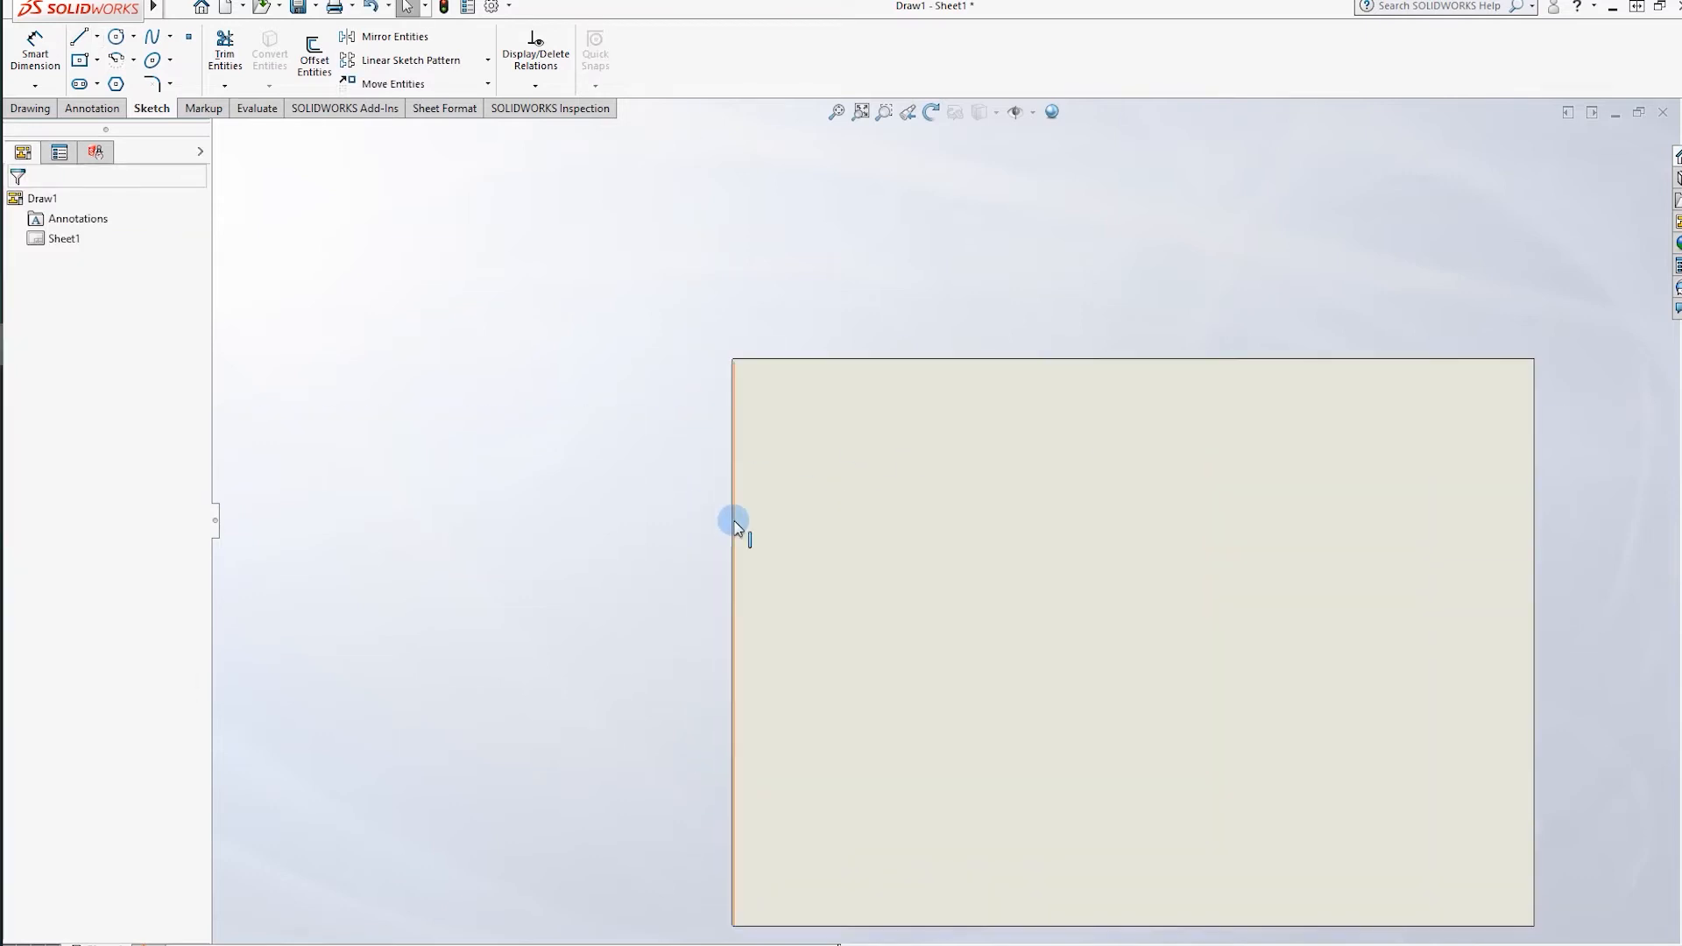
{"action": "scroll", "coordinate": [736, 516], "scroll_direction": "down", "scroll_amount": 3}
{"action": "scroll", "coordinate": [846, 435], "scroll_direction": "up", "scroll_amount": 7}
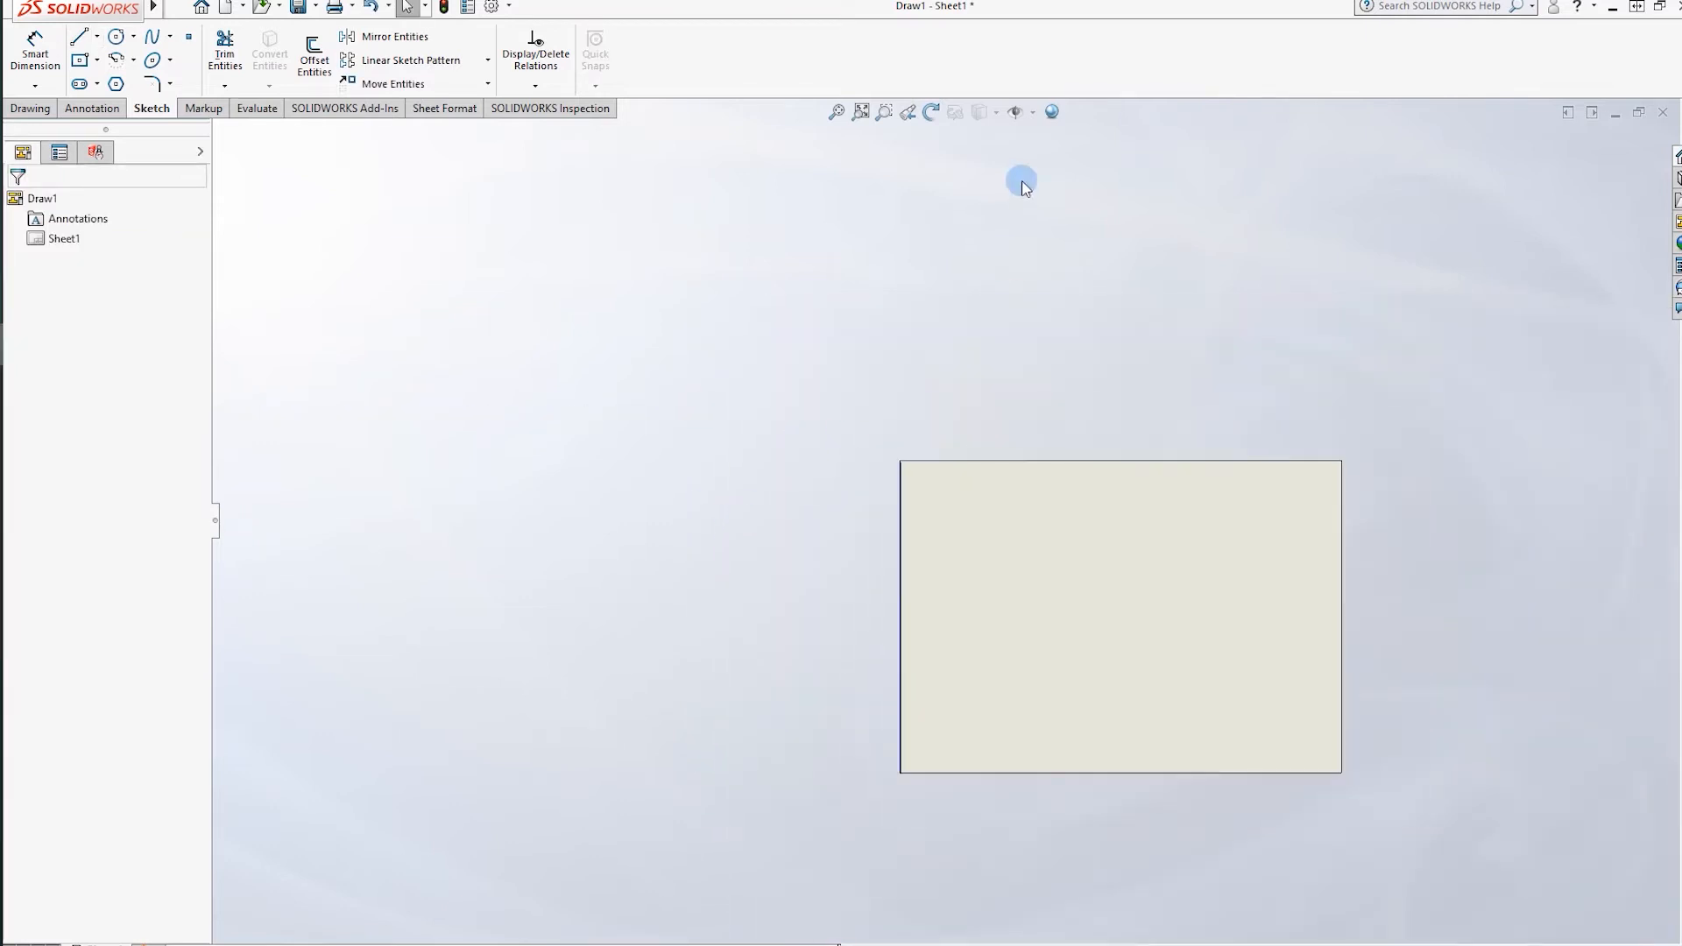
{"action": "scroll", "coordinate": [924, 492], "scroll_direction": "up", "scroll_amount": 2}
{"action": "scroll", "coordinate": [911, 753], "scroll_direction": "down", "scroll_amount": 5}
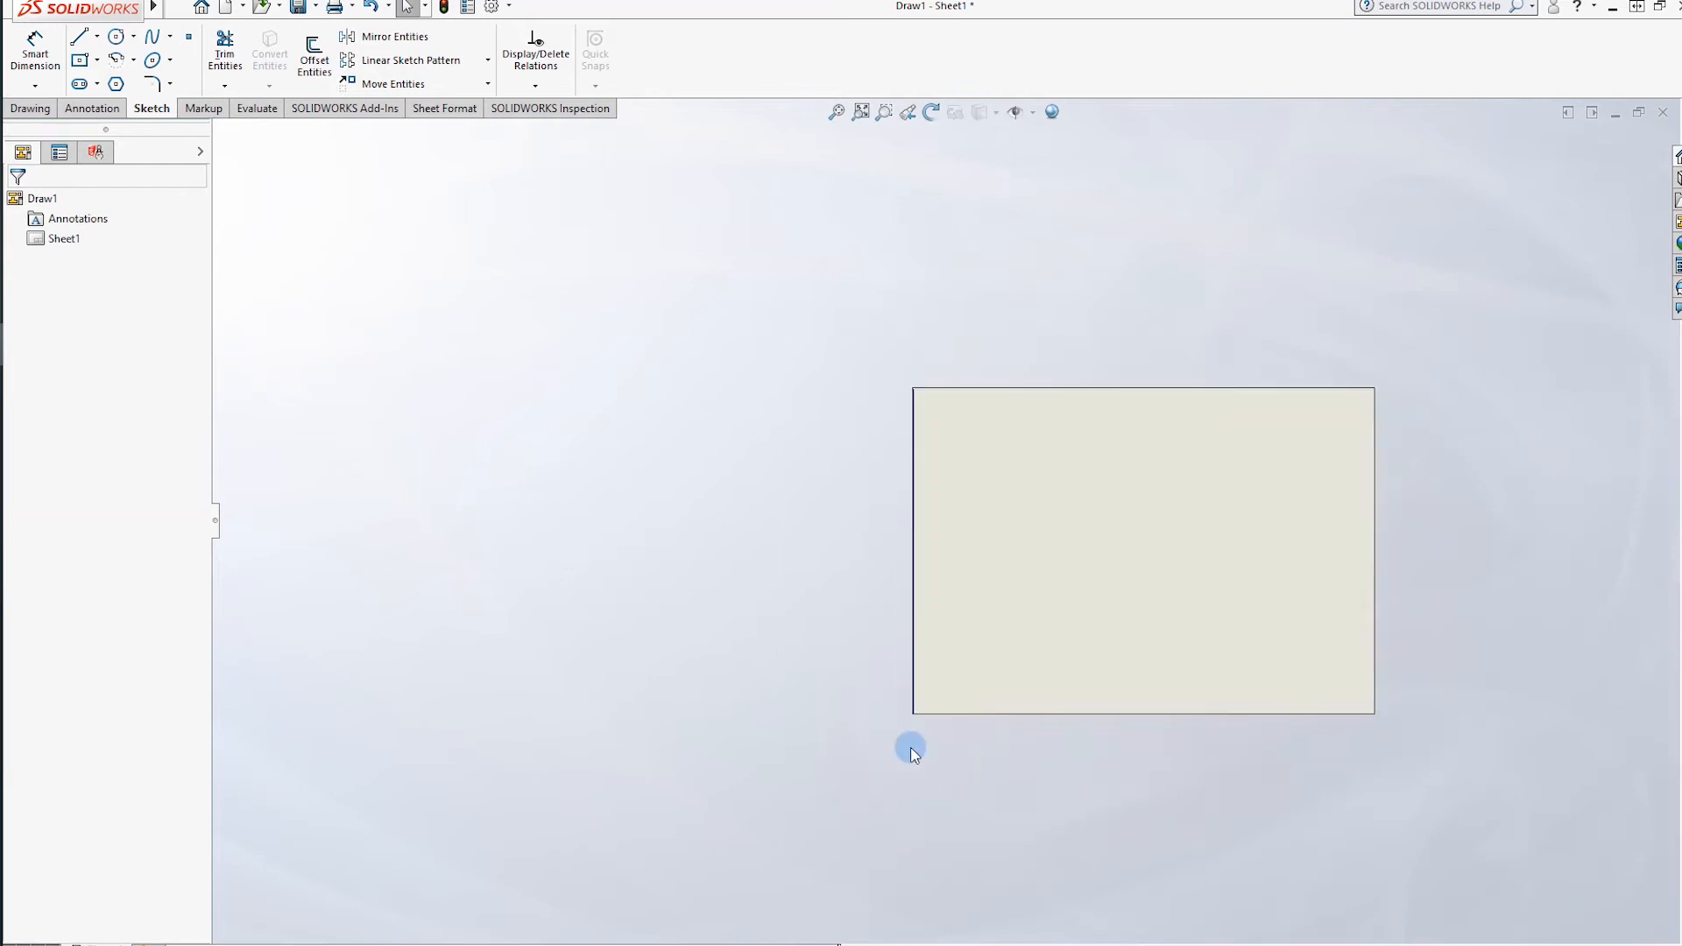
{"action": "scroll", "coordinate": [931, 615], "scroll_direction": "up", "scroll_amount": 5}
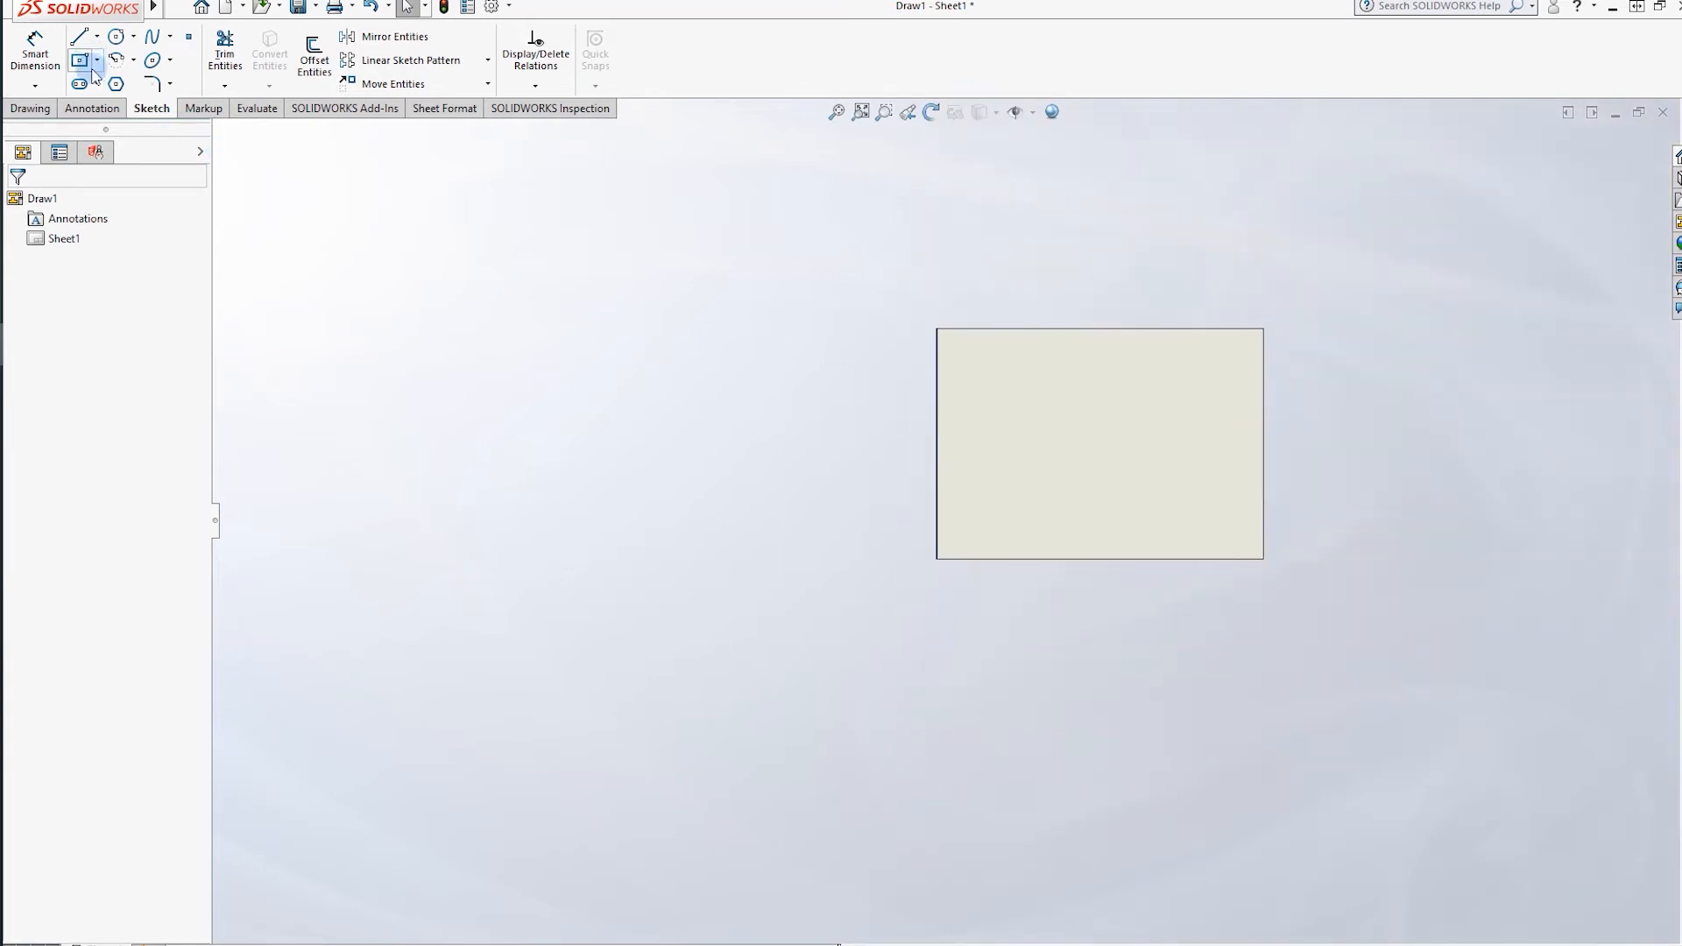
{"action": "left_click", "coordinate": [92, 108]}
{"action": "left_click", "coordinate": [35, 51]}
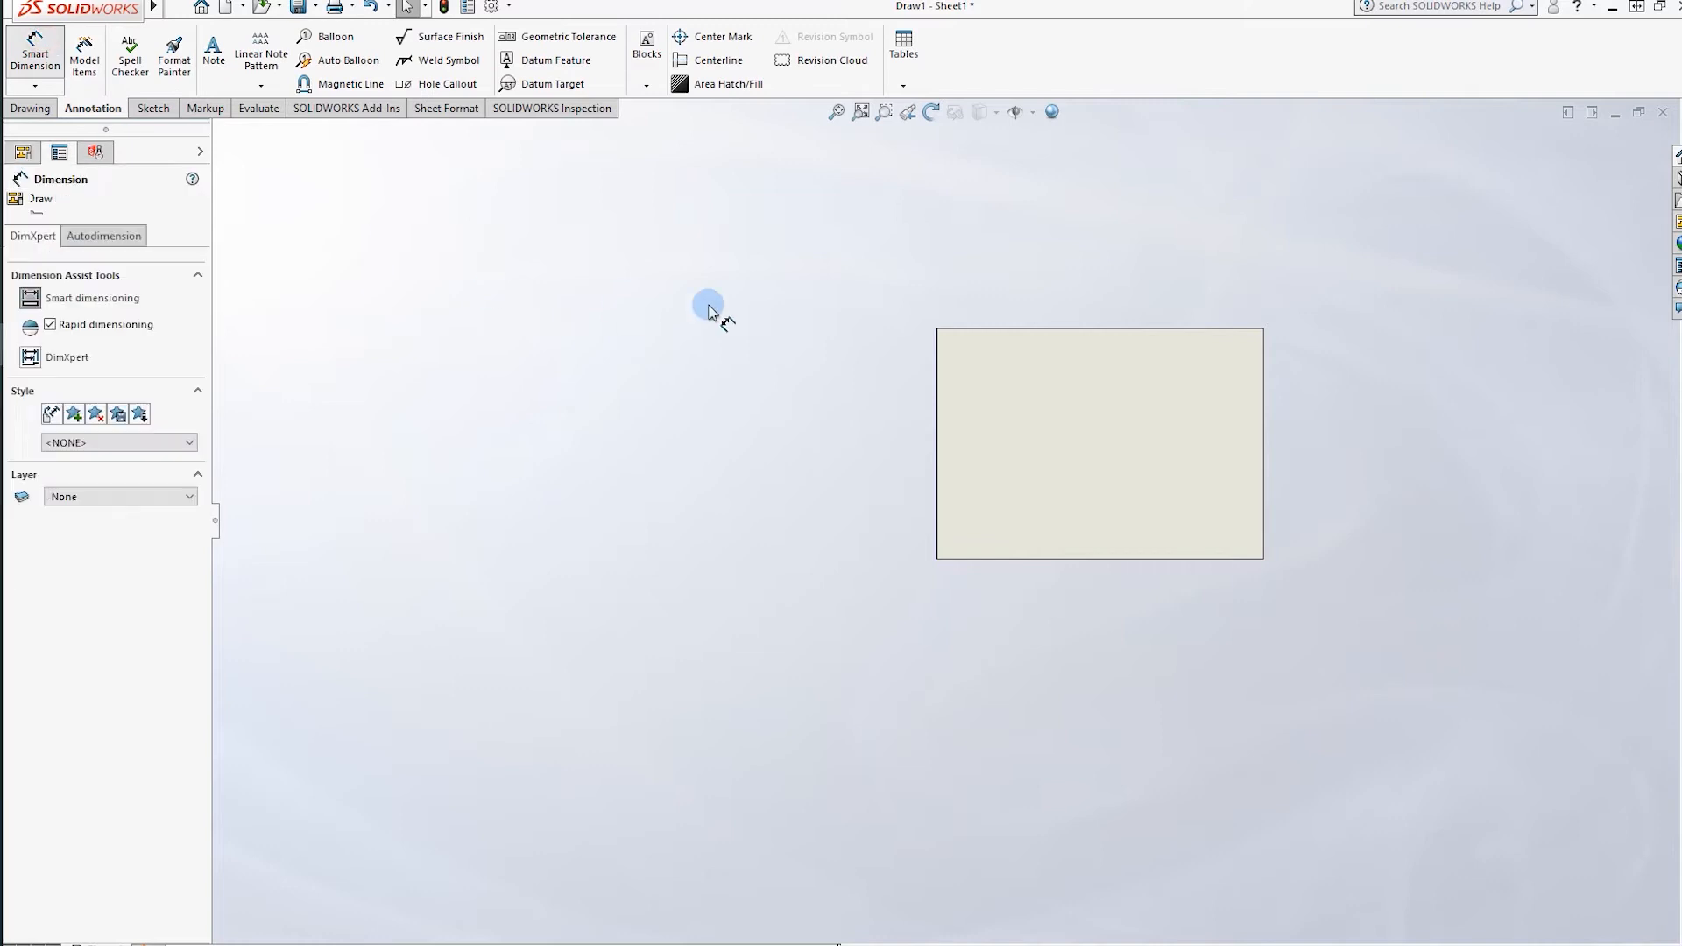
{"action": "left_click", "coordinate": [936, 389]}
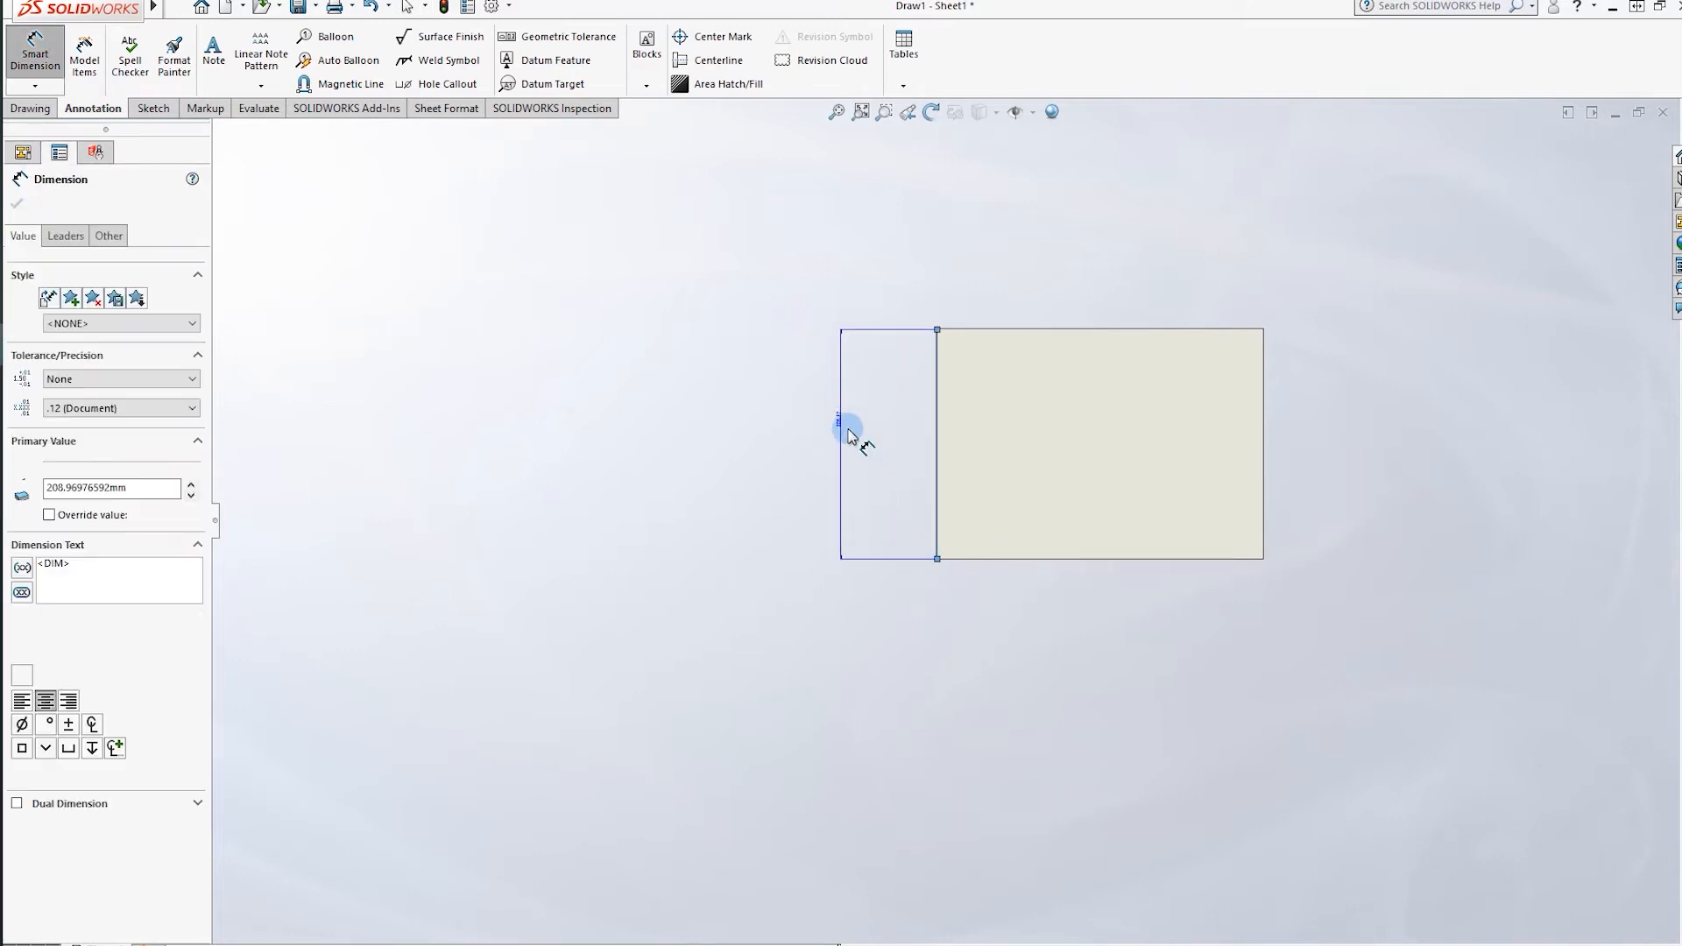
{"action": "left_click", "coordinate": [856, 448]}
{"action": "type", "text": "210"}
{"action": "key", "text": "Return"}
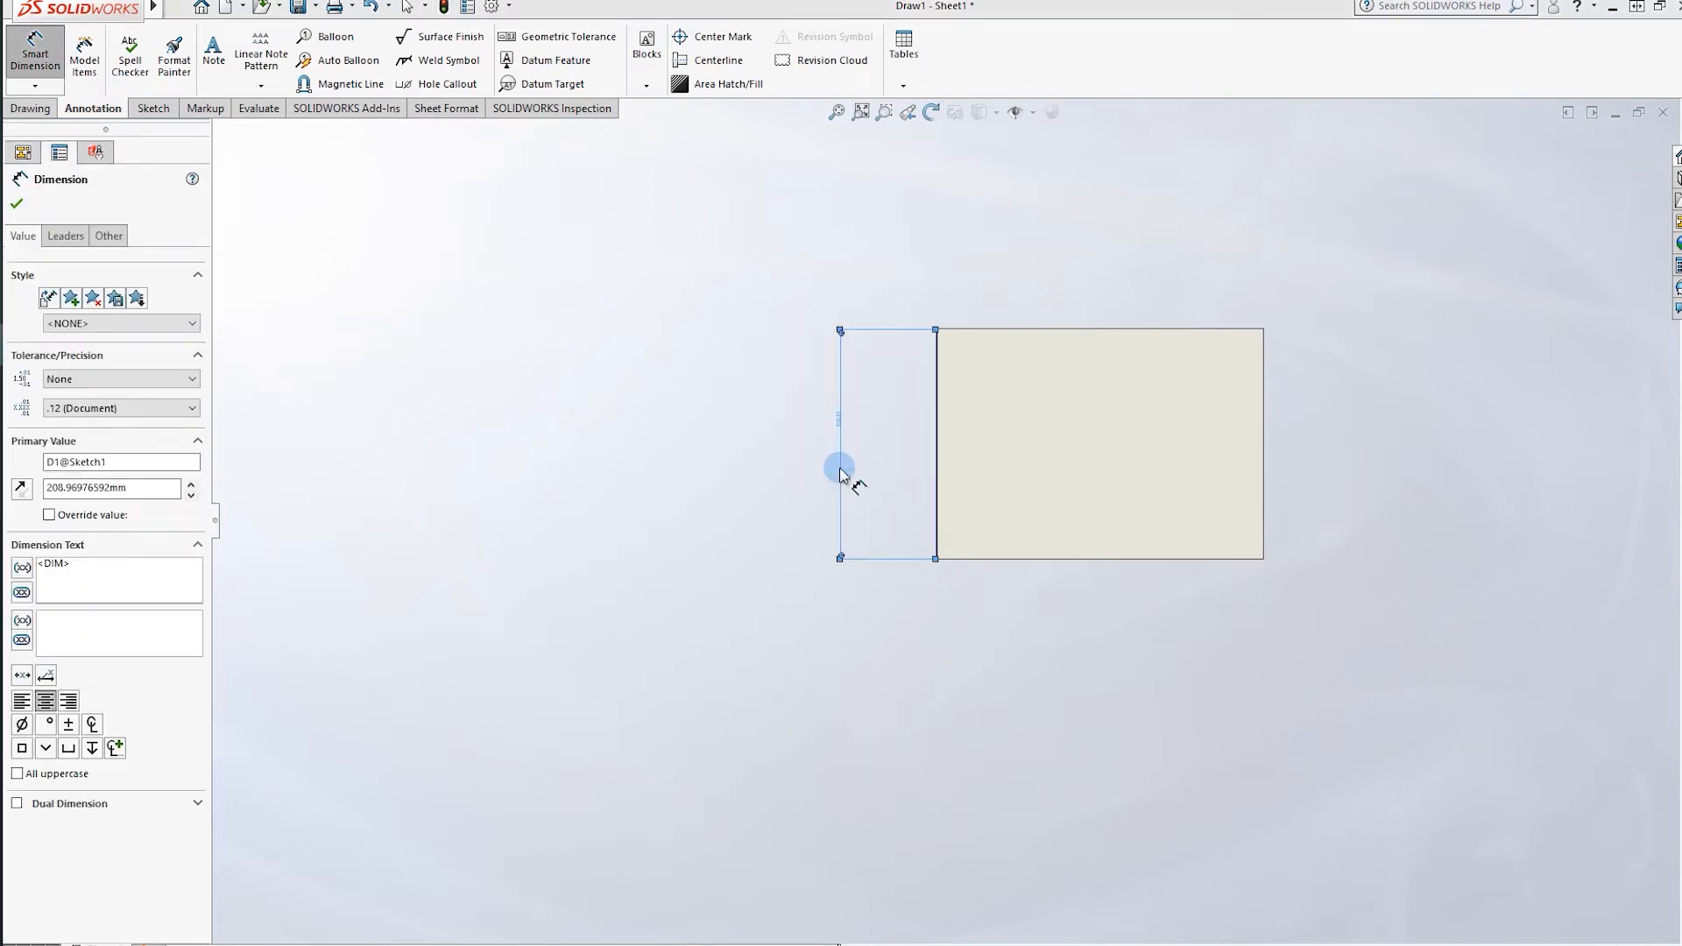
Sketch connected lines along the sheet's upper, right and lower edges to close the rectangular outline.
{"action": "left_click", "coordinate": [143, 108]}
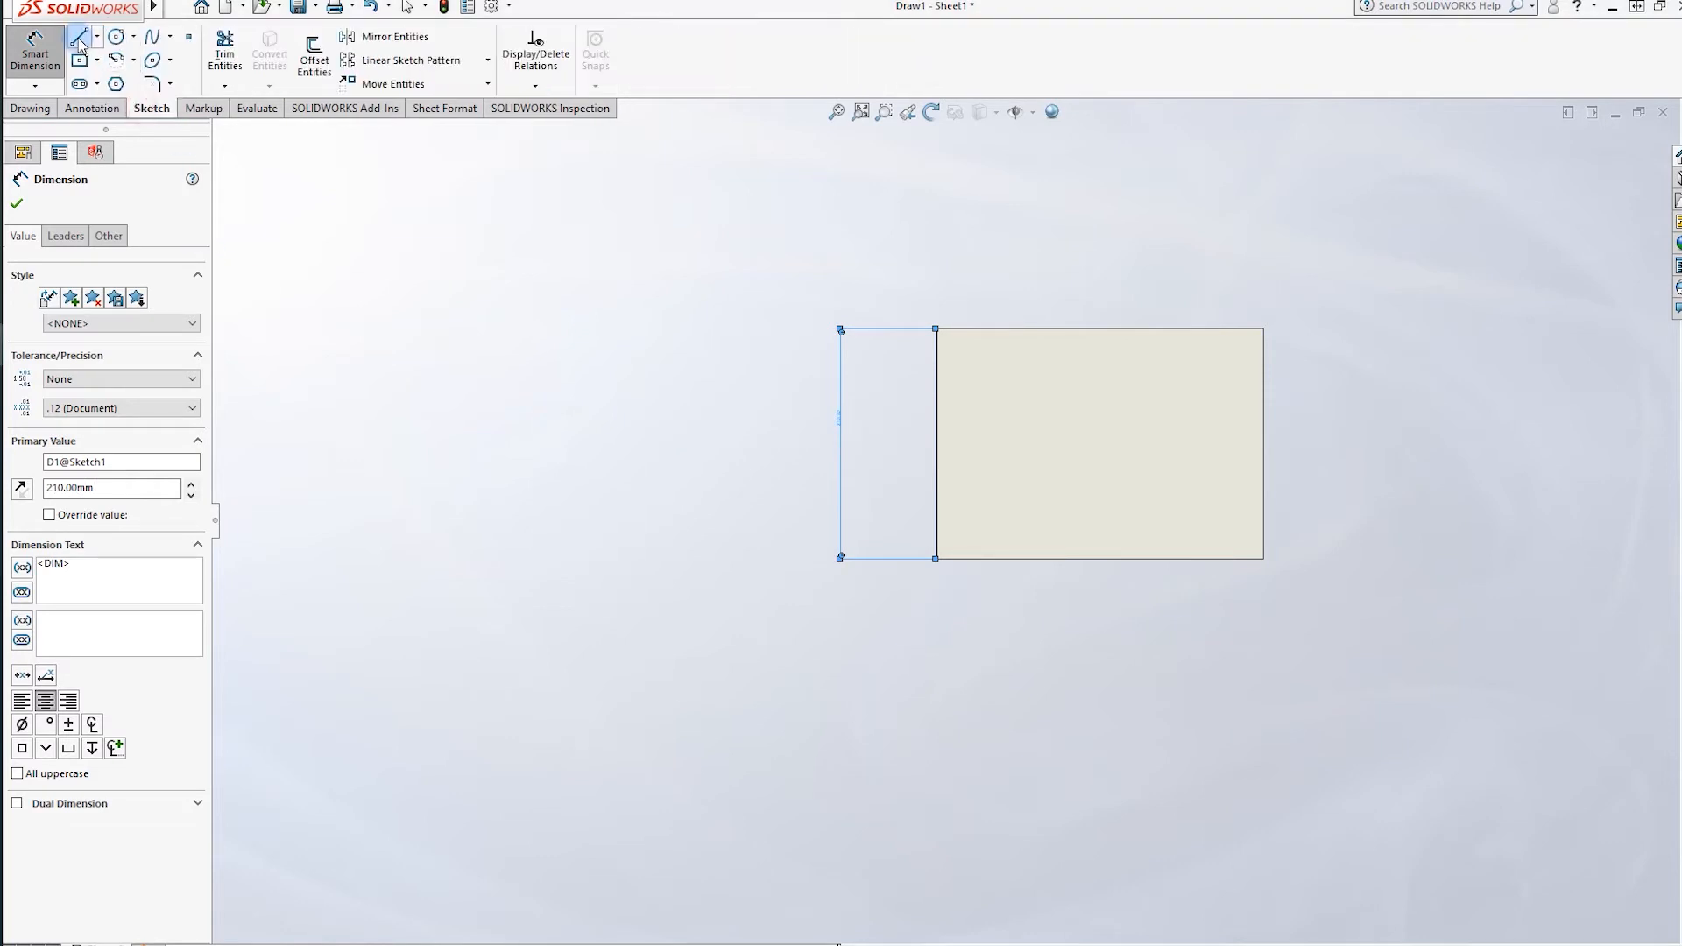
{"action": "left_click", "coordinate": [79, 37]}
{"action": "left_click_drag", "start_coordinate": [940, 333], "coordinate": [1265, 333]}
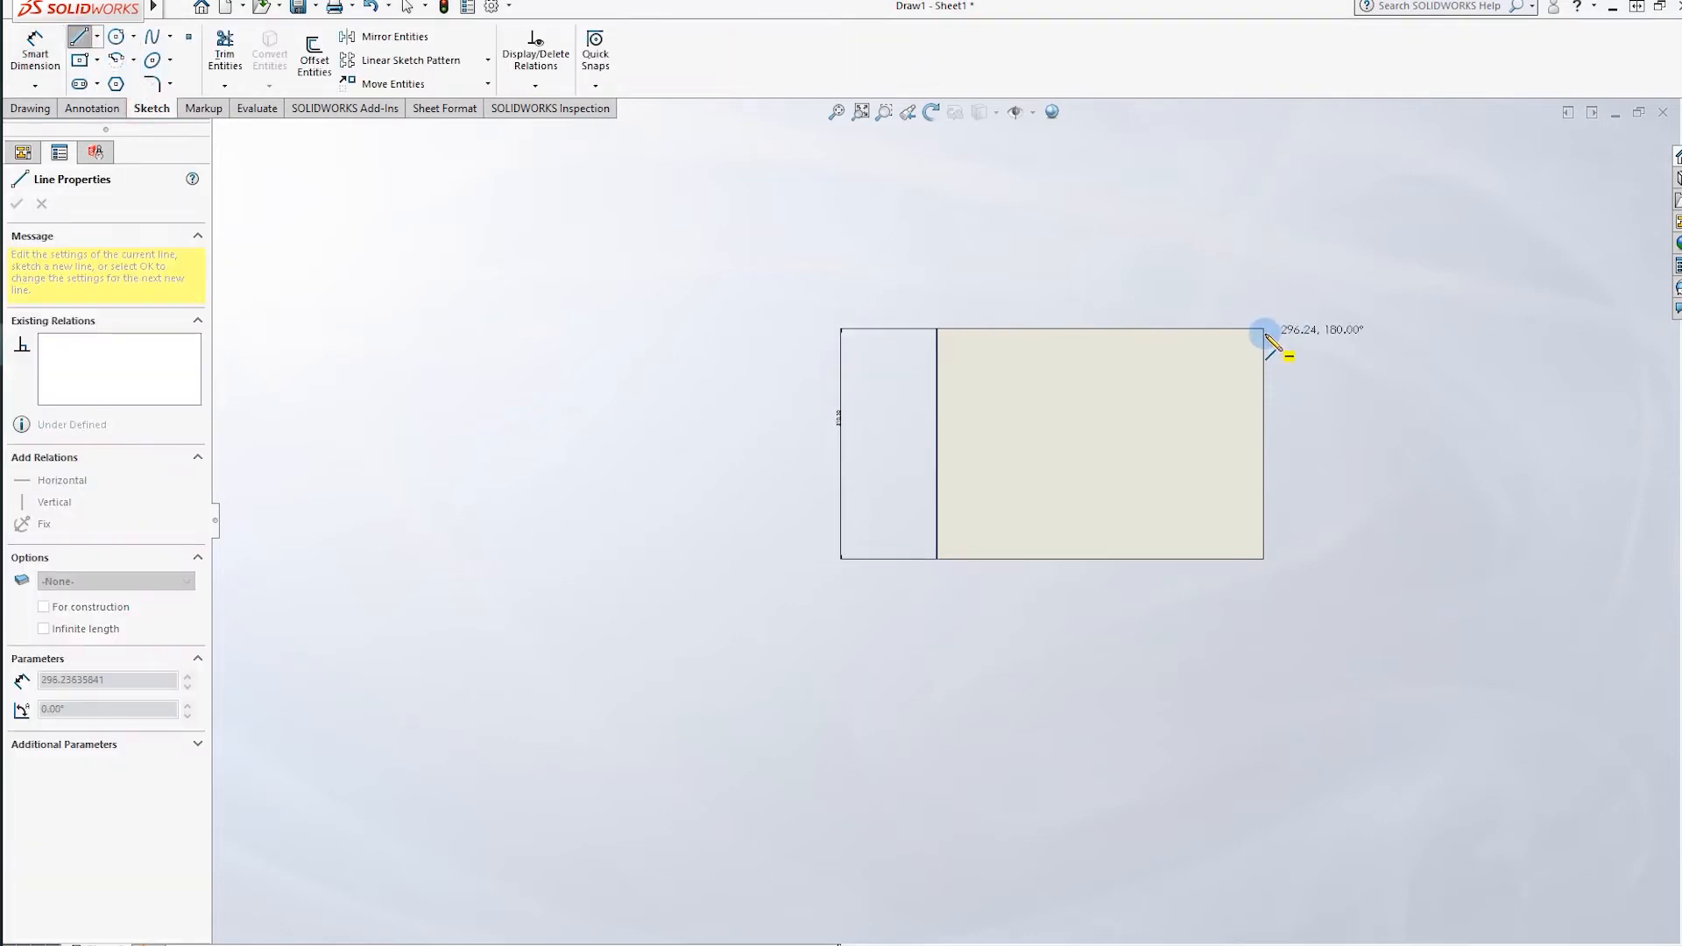
{"action": "left_click", "coordinate": [1265, 330]}
{"action": "left_click", "coordinate": [1268, 558]}
{"action": "left_click", "coordinate": [937, 559]}
{"action": "key", "text": "Escape"}
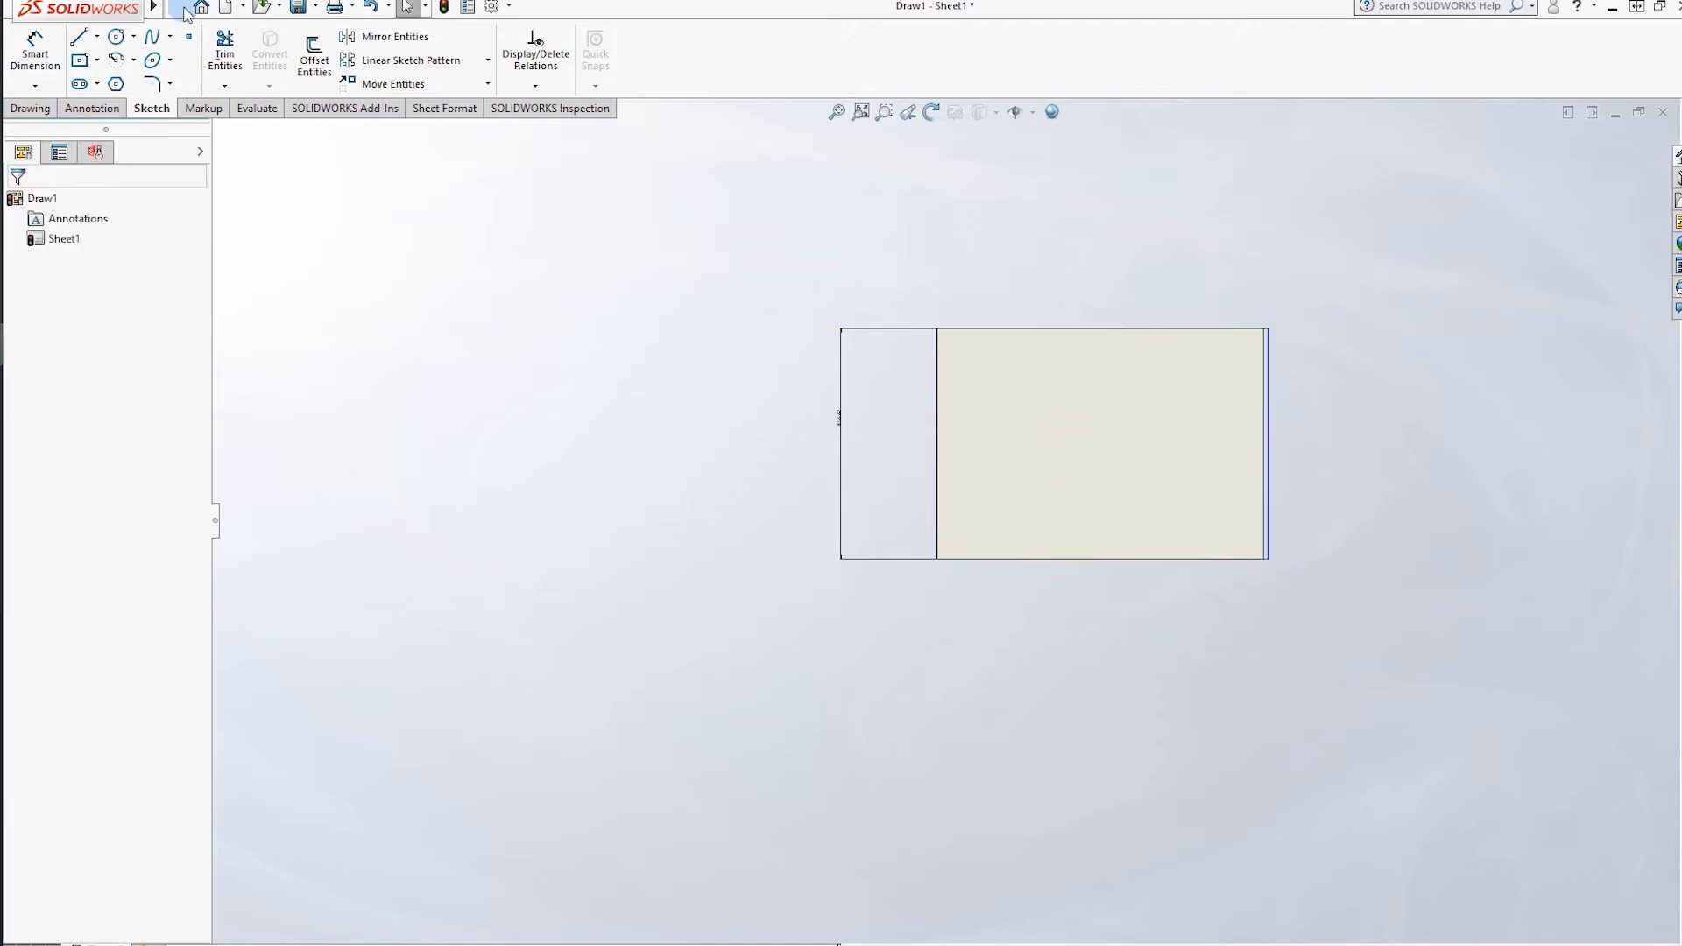
Dimension the outline's upper line and set its length to 297 mm.
{"action": "left_click", "coordinate": [35, 70]}
{"action": "left_click_drag", "start_coordinate": [1063, 330], "coordinate": [1079, 239]}
{"action": "left_click", "coordinate": [1090, 249]}
{"action": "type", "text": "297"}
{"action": "key", "text": "Return"}
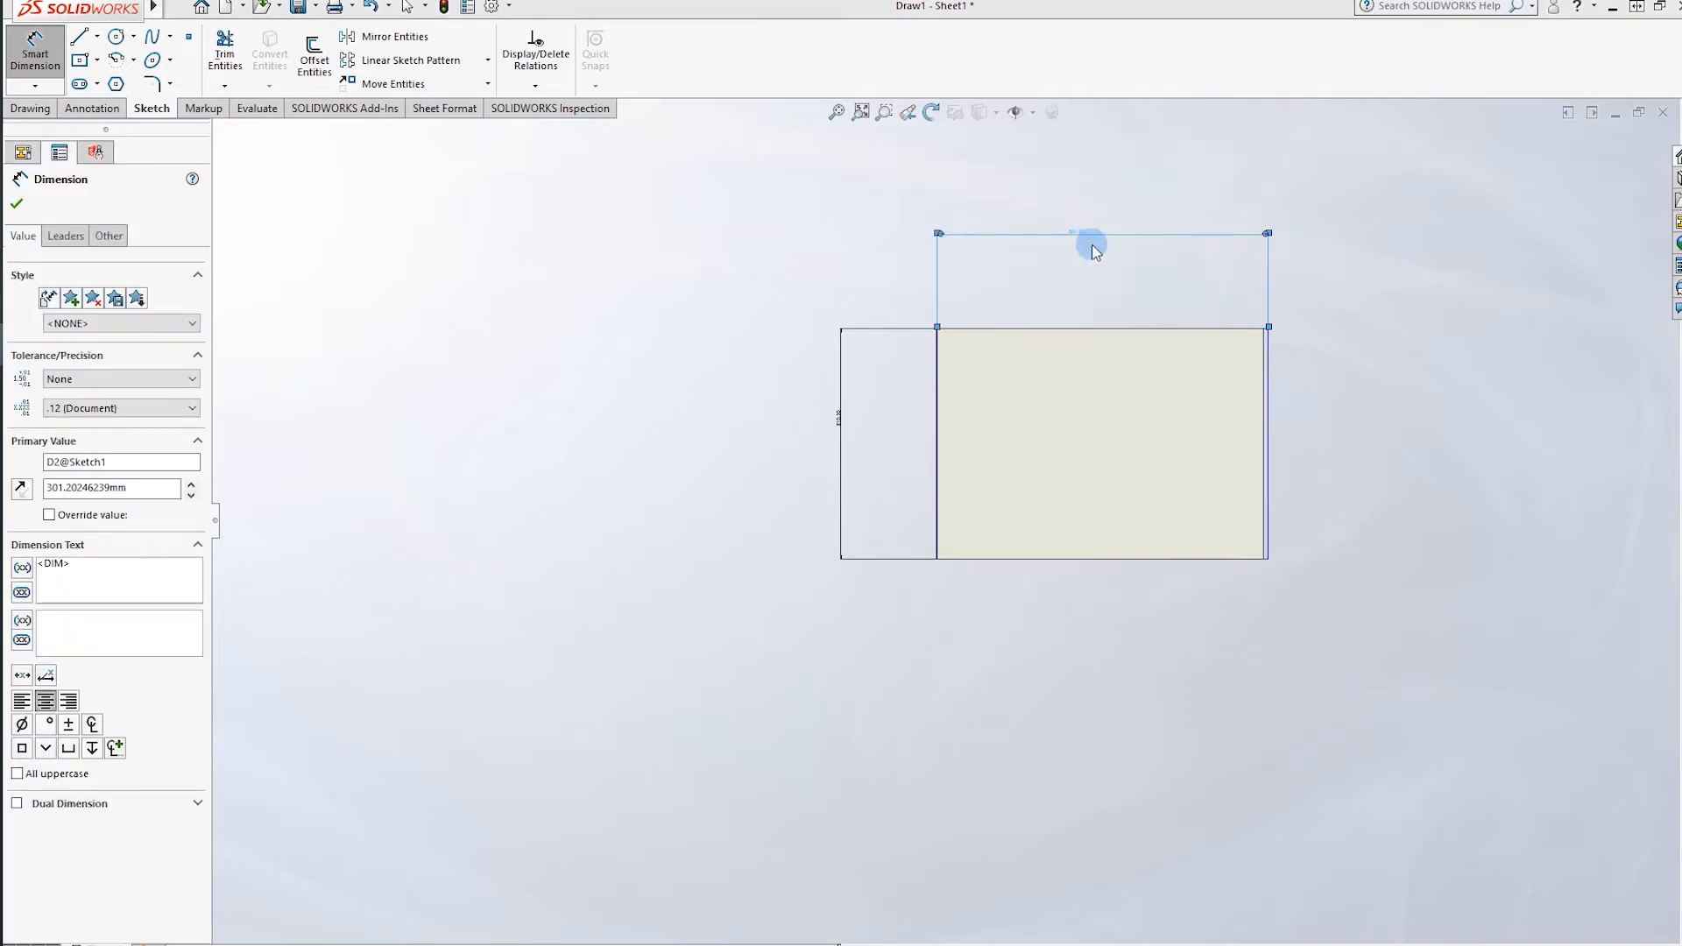
Examine how the sketched outline's corners line up with the sheet edges, and leave the dimension command.
{"action": "scroll", "coordinate": [1083, 799], "scroll_direction": "up", "scroll_amount": 3}
{"action": "scroll", "coordinate": [923, 644], "scroll_direction": "down", "scroll_amount": 4}
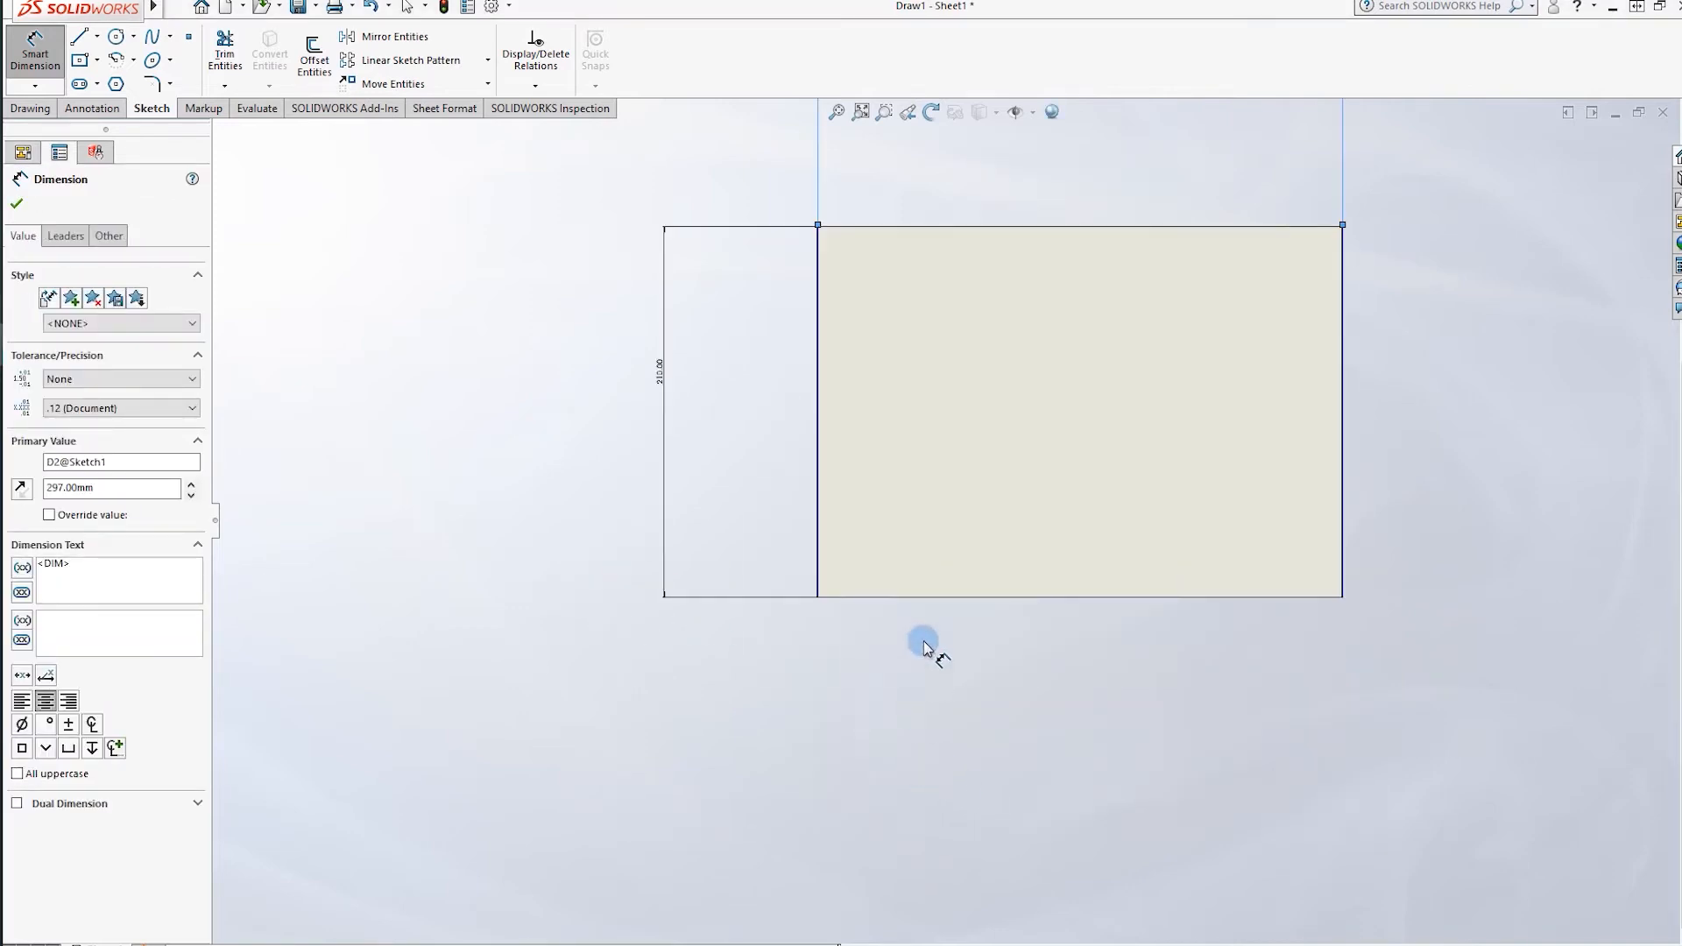
{"action": "scroll", "coordinate": [938, 525], "scroll_direction": "up", "scroll_amount": 3}
{"action": "scroll", "coordinate": [919, 368], "scroll_direction": "down", "scroll_amount": 5}
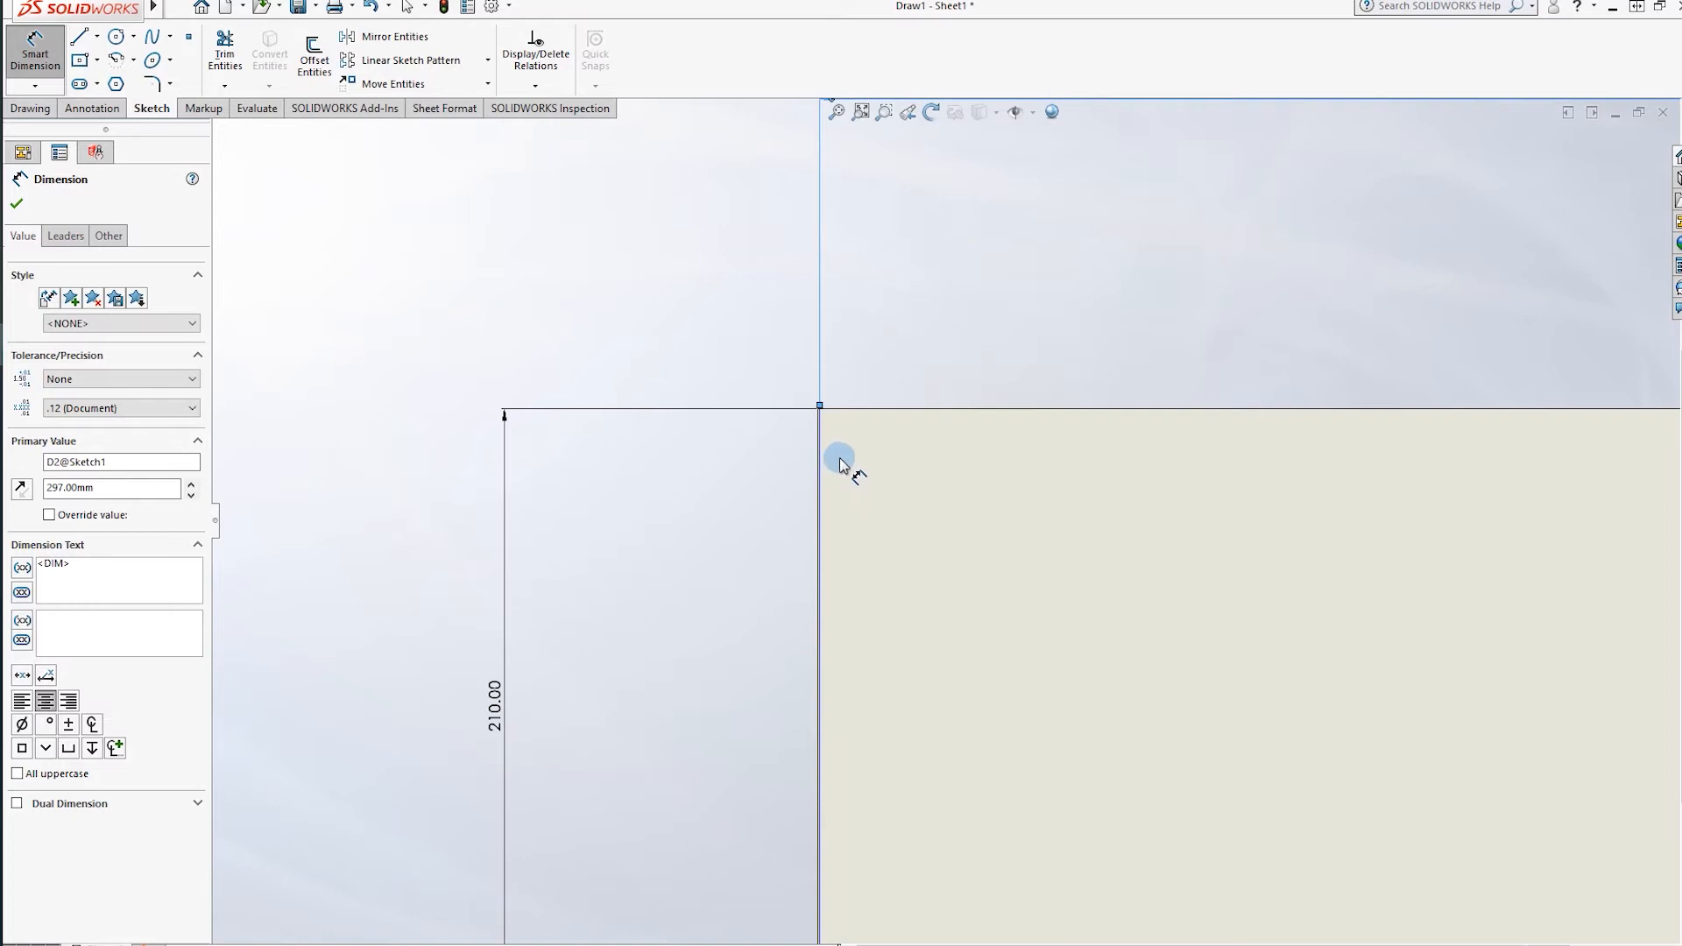
{"action": "scroll", "coordinate": [972, 526], "scroll_direction": "up", "scroll_amount": 3}
{"action": "scroll", "coordinate": [1077, 522], "scroll_direction": "up", "scroll_amount": 2}
{"action": "scroll", "coordinate": [849, 563], "scroll_direction": "down", "scroll_amount": 6}
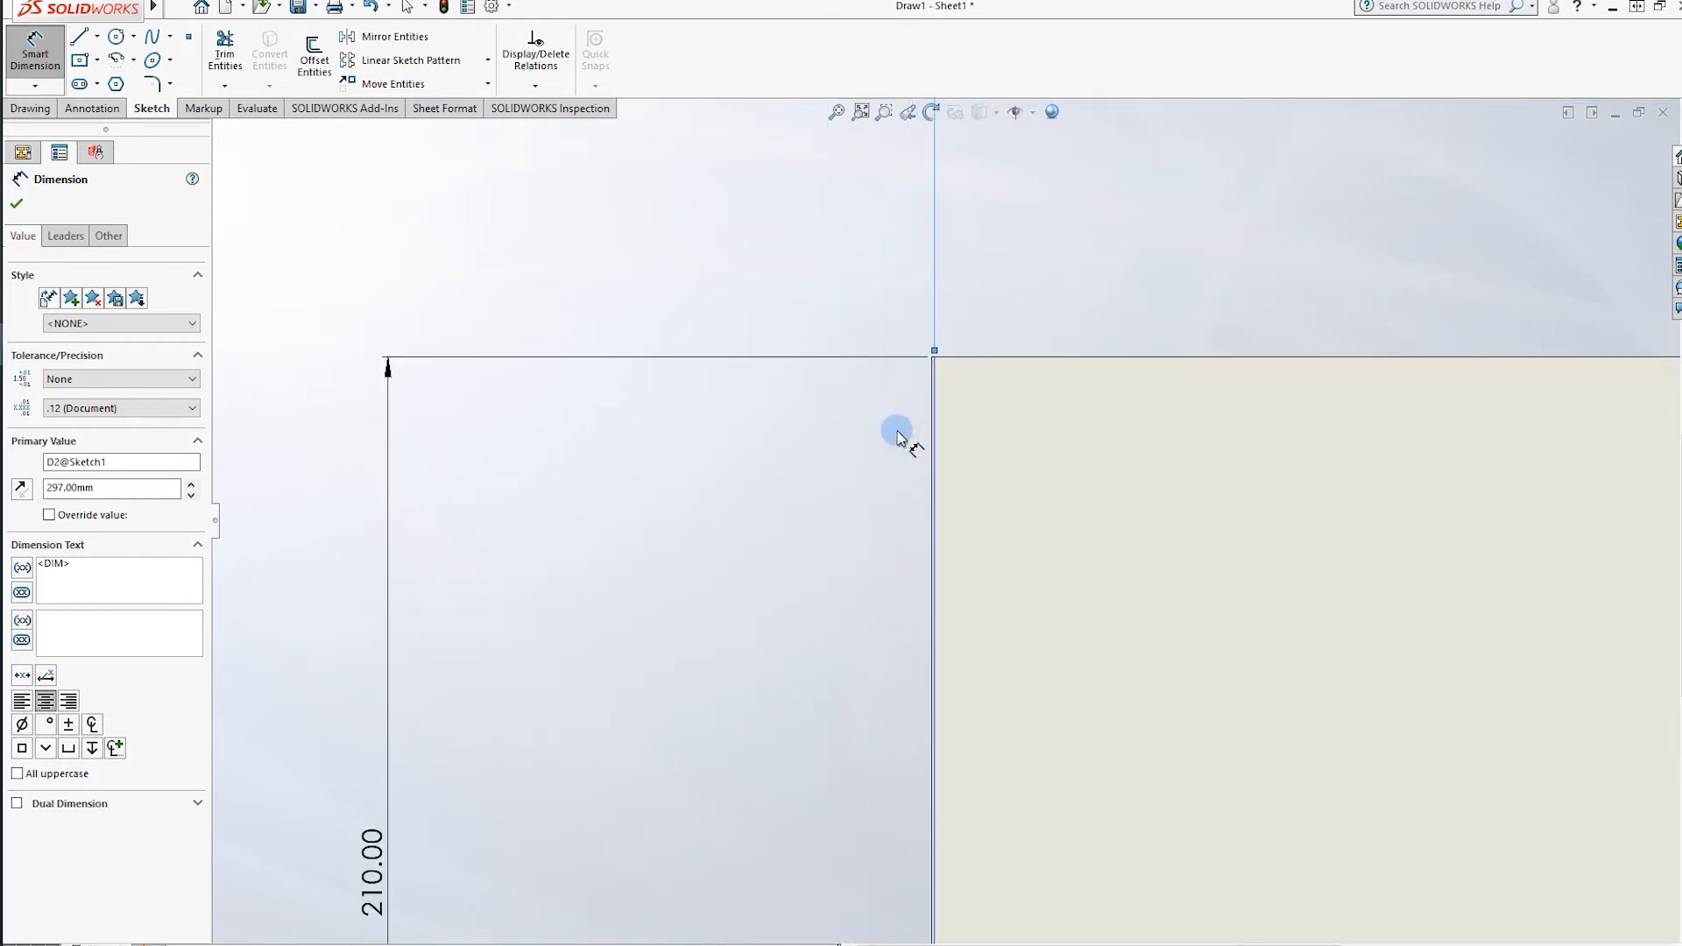
{"action": "scroll", "coordinate": [937, 543], "scroll_direction": "up", "scroll_amount": 5}
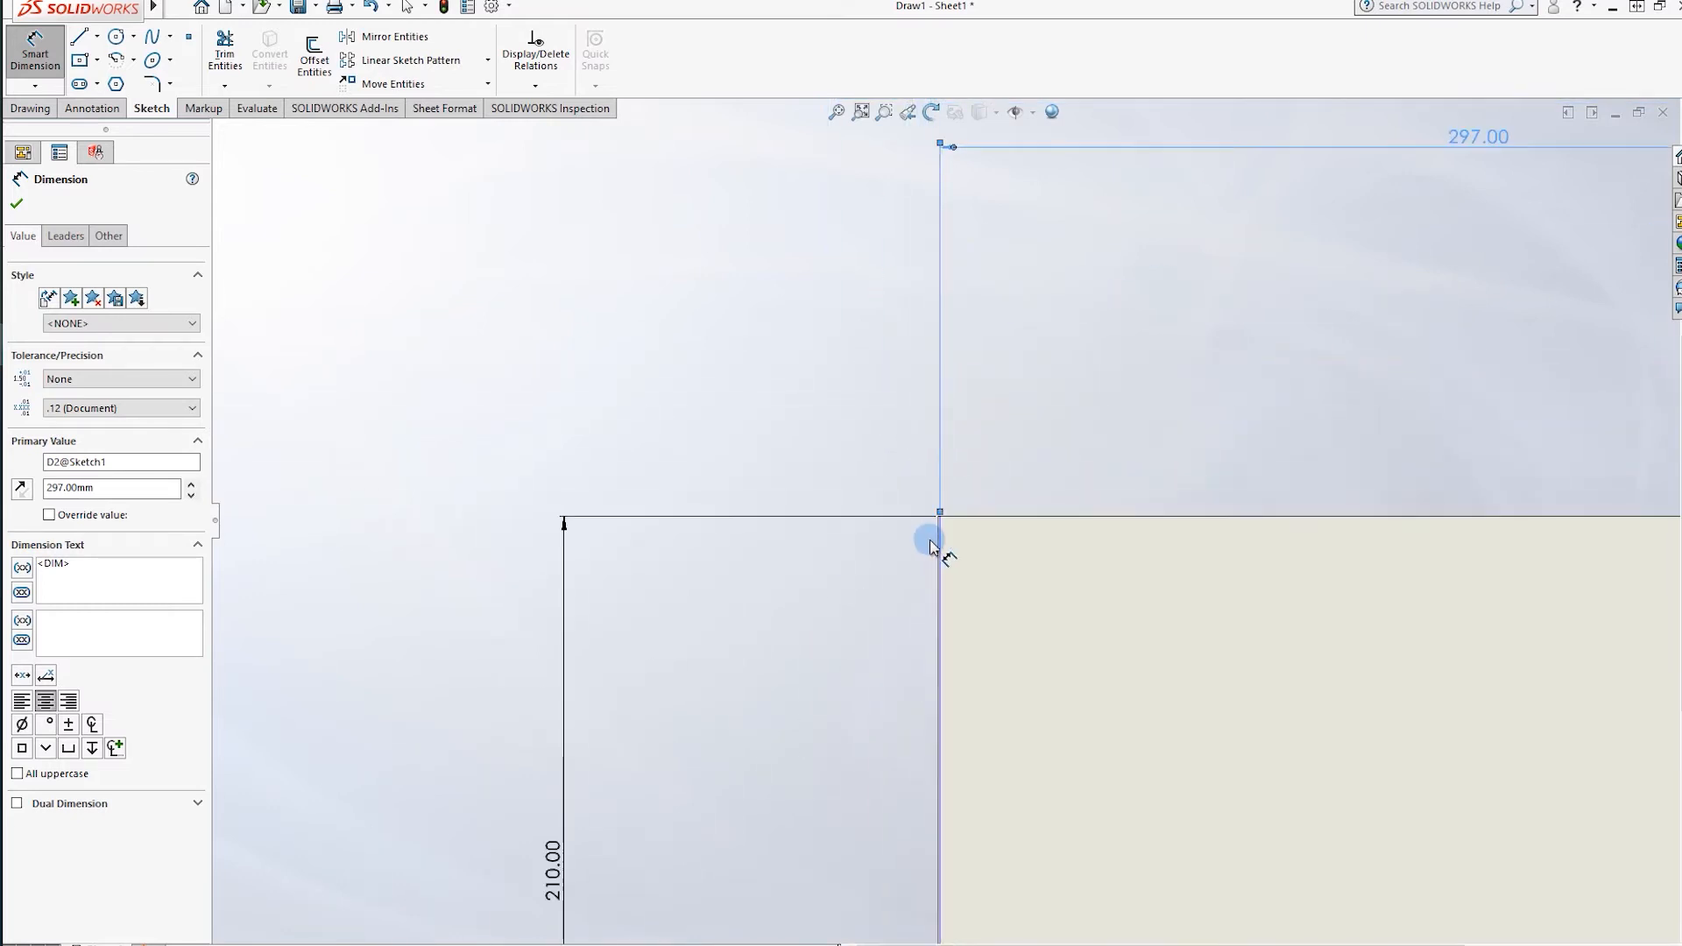
{"action": "scroll", "coordinate": [924, 507], "scroll_direction": "down", "scroll_amount": 2}
{"action": "left_click", "coordinate": [52, 75]}
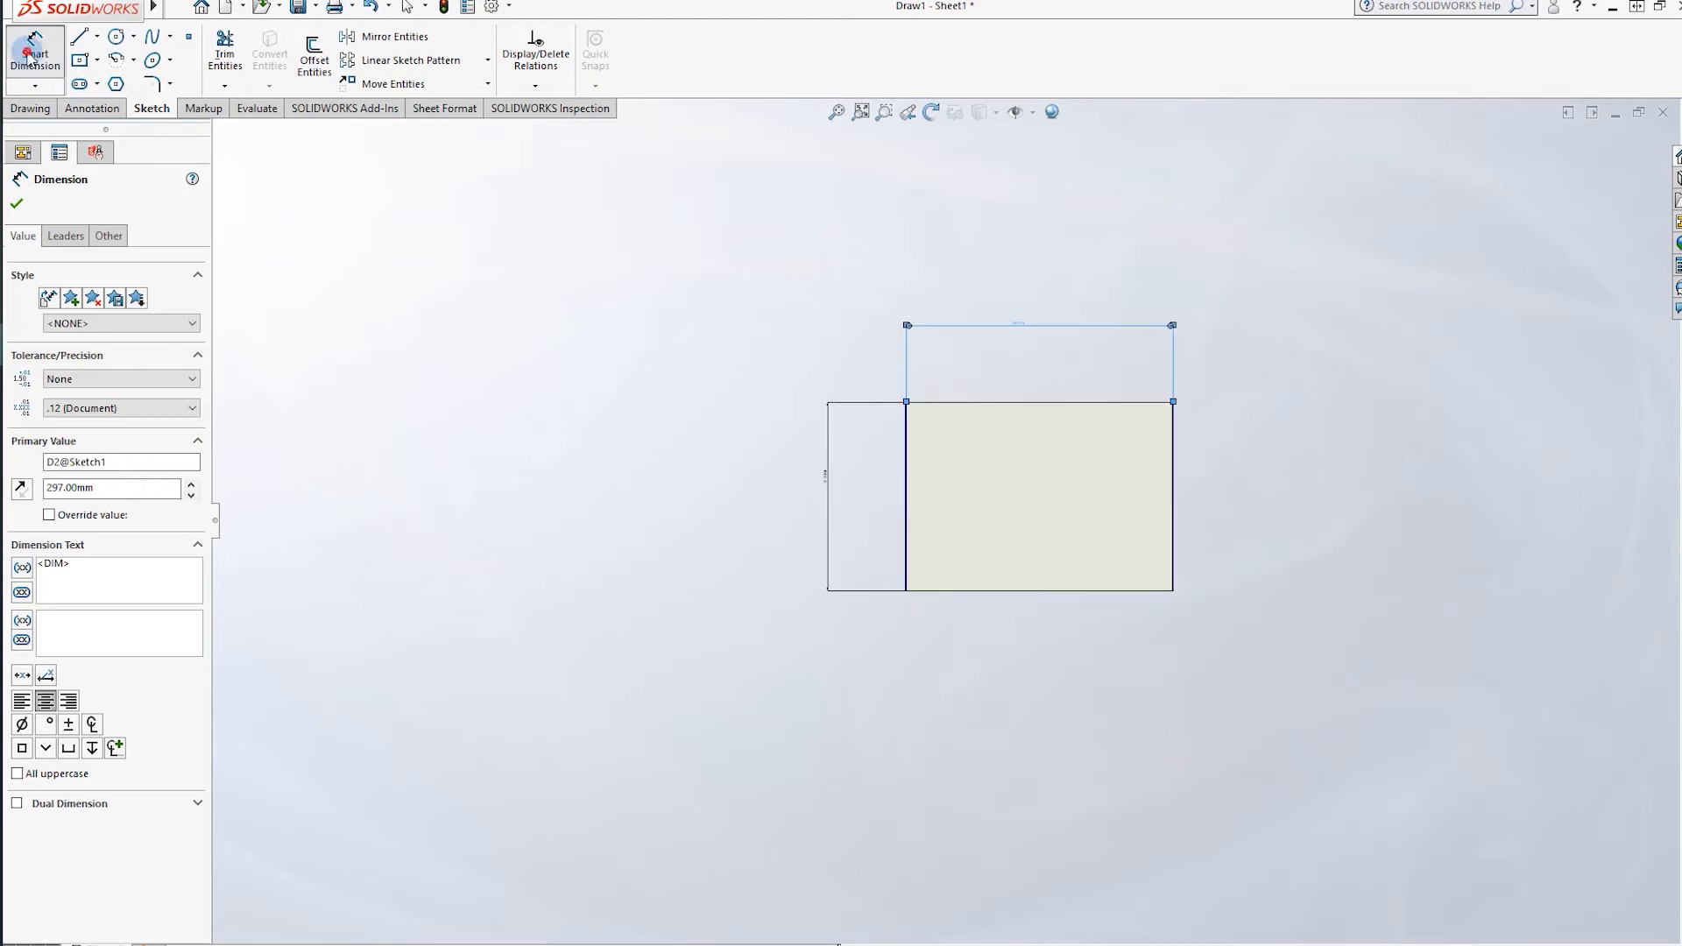
Set the X coordinate of the outline's lower-left corner point to 0.
{"action": "scroll", "coordinate": [911, 587], "scroll_direction": "down", "scroll_amount": 5}
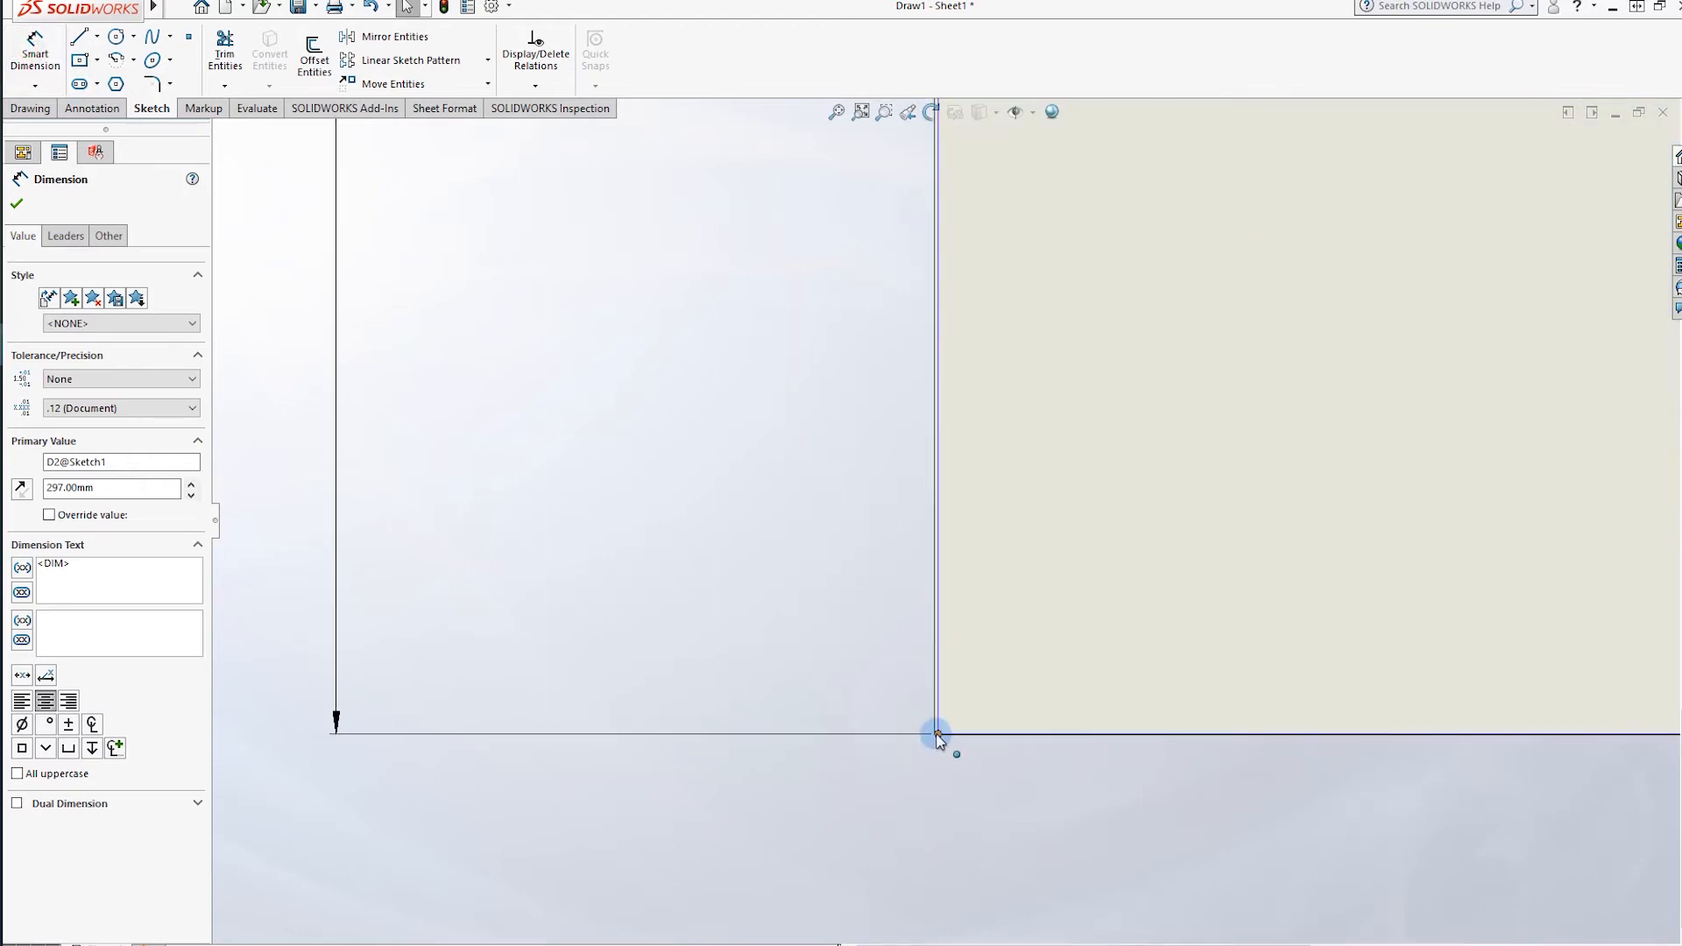
{"action": "left_click", "coordinate": [938, 735]}
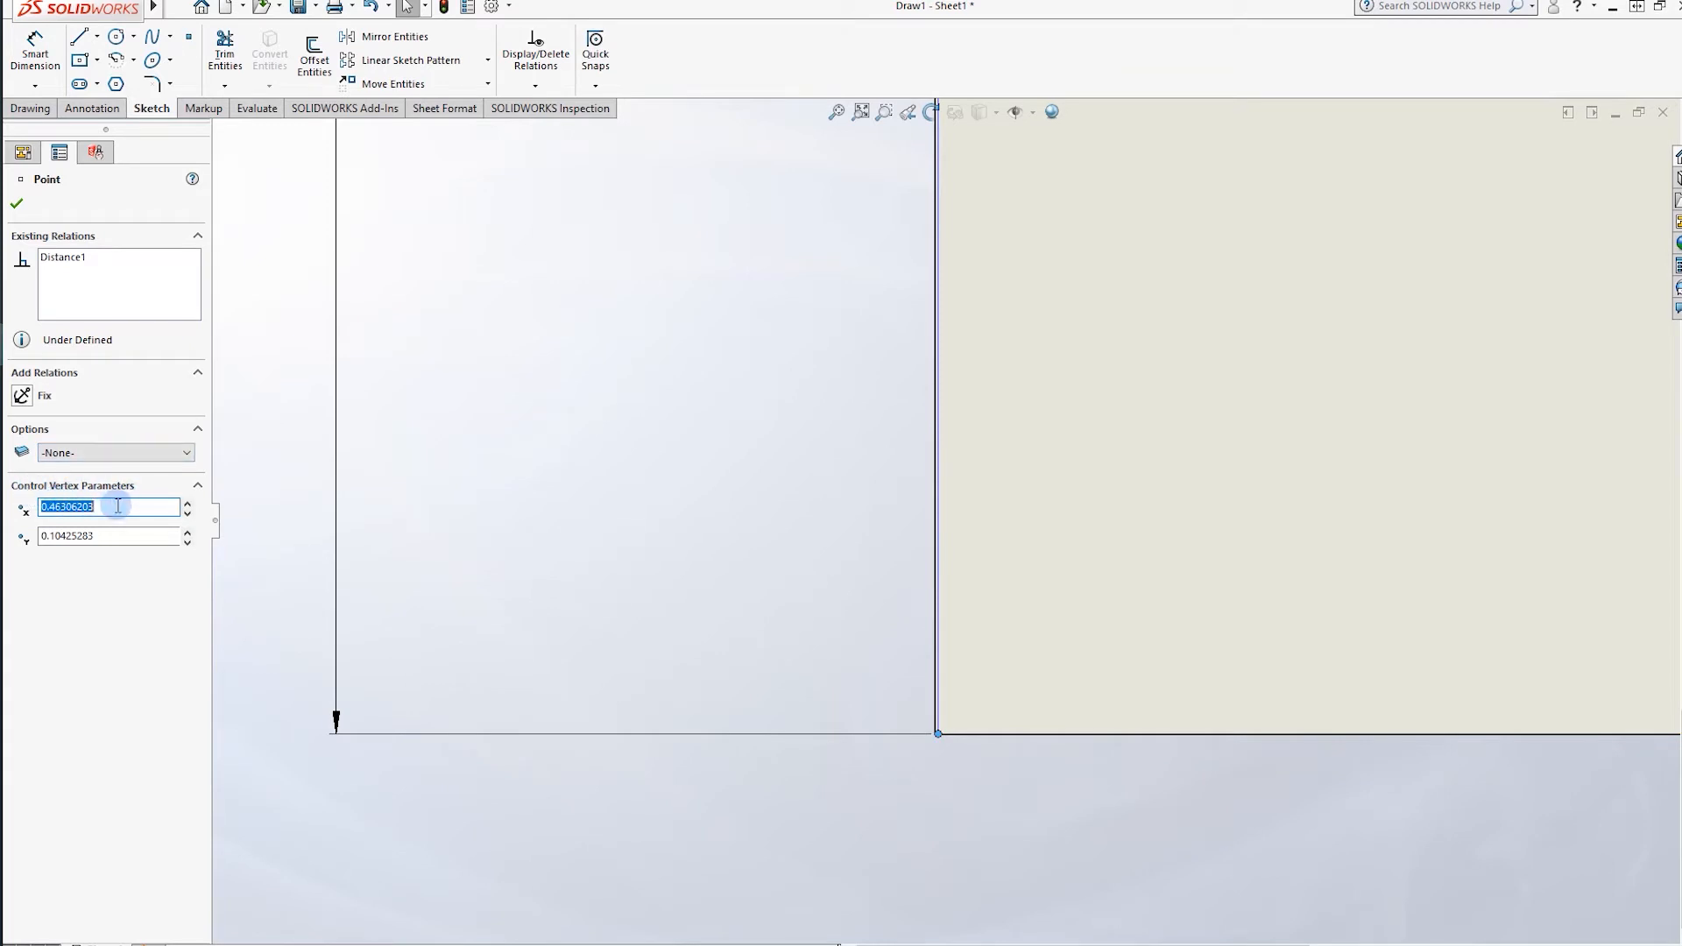
{"action": "type", "text": "0"}
{"action": "key", "text": "Tab"}
{"action": "left_click_drag", "start_coordinate": [934, 733], "coordinate": [955, 529]}
Delete the 297 mm and 210 mm dimensions from the sheet outline.
{"action": "scroll", "coordinate": [1079, 477], "scroll_direction": "up", "scroll_amount": 5}
{"action": "scroll", "coordinate": [913, 496], "scroll_direction": "down", "scroll_amount": 3}
{"action": "left_click", "coordinate": [1030, 429]}
{"action": "key", "text": "Delete"}
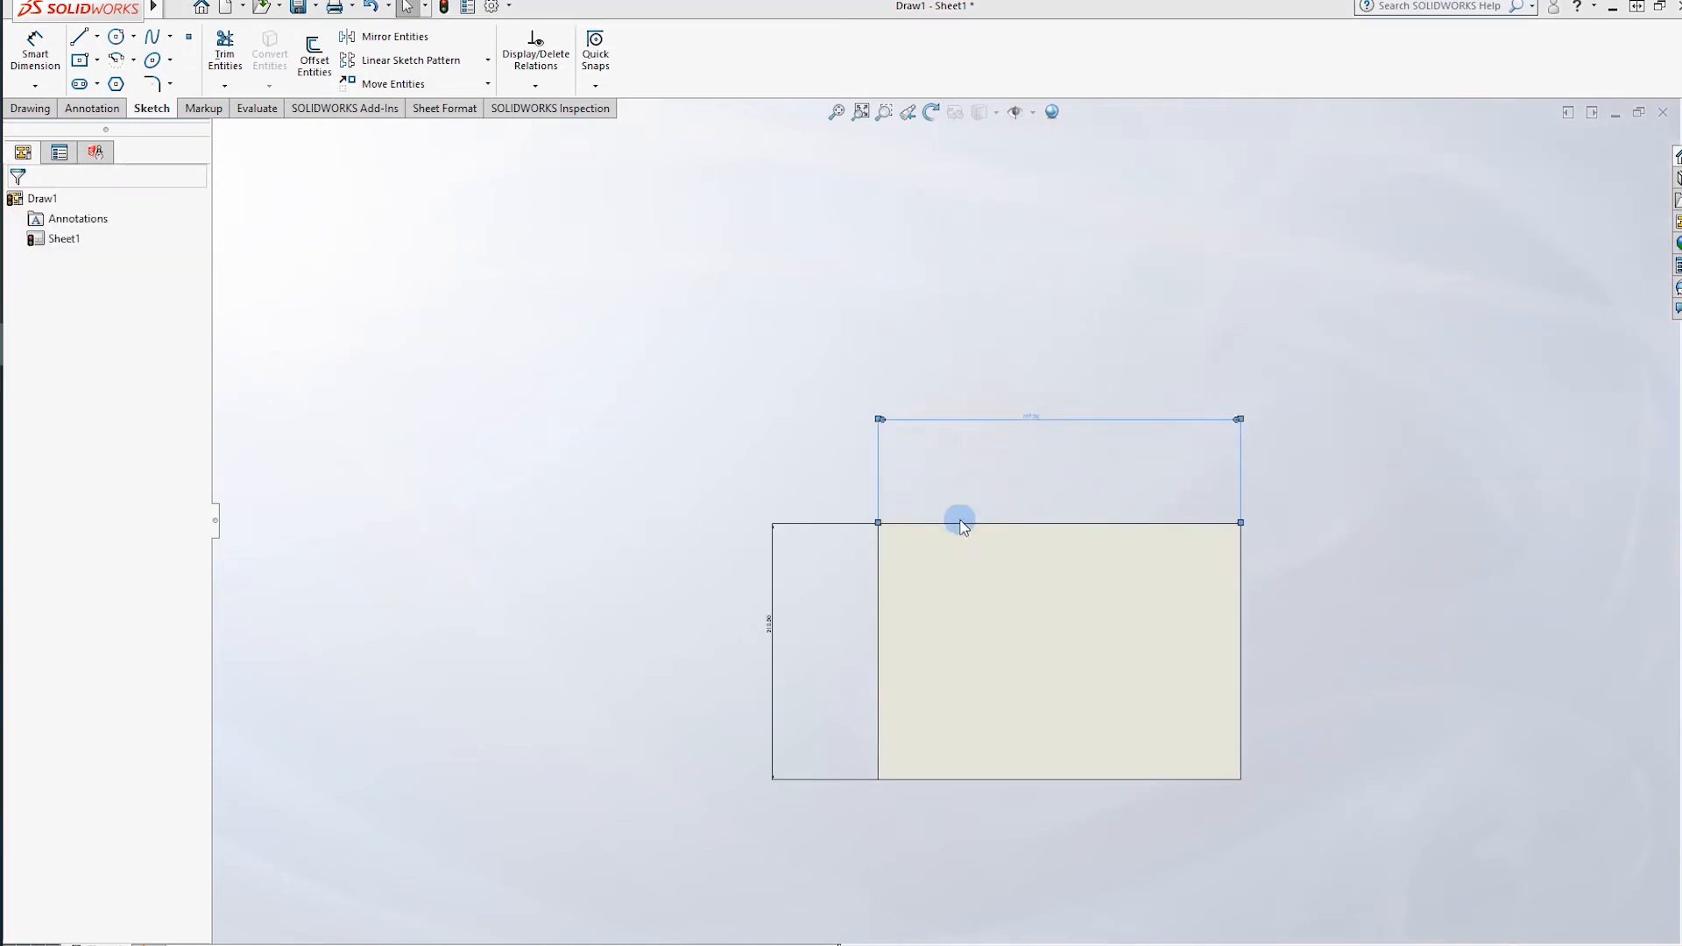
{"action": "left_click", "coordinate": [770, 623]}
{"action": "key", "text": "Delete"}
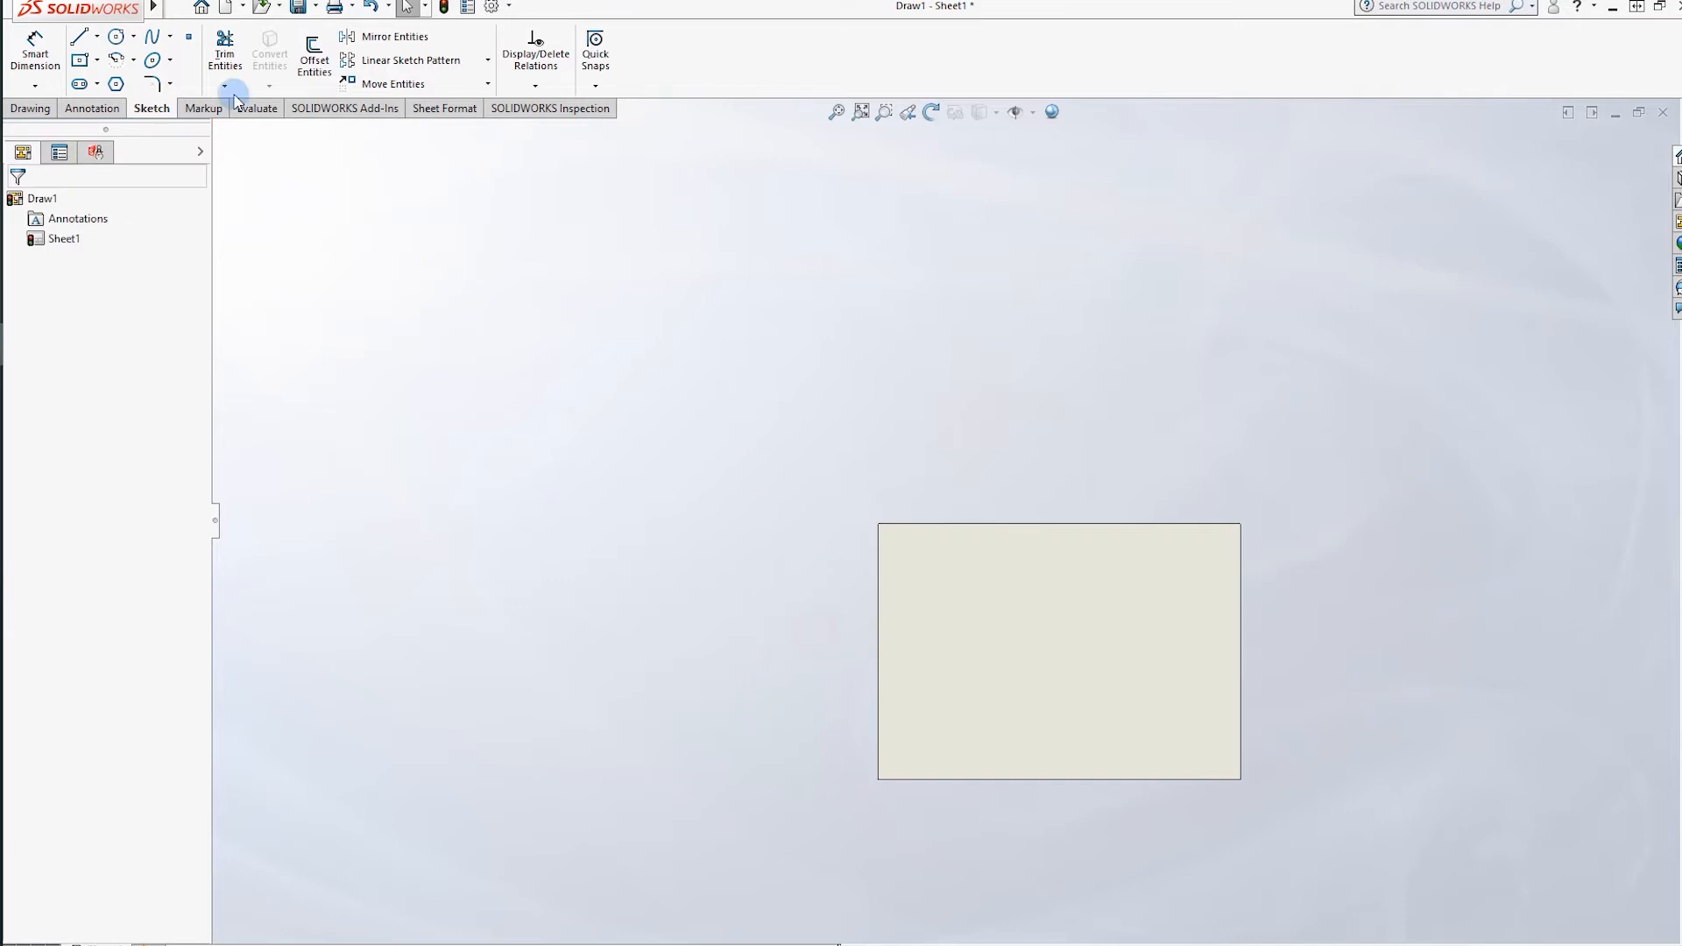
Offset the sheet outline's left edge 20 mm inward as a single line, without chain selection.
{"action": "left_click", "coordinate": [92, 108]}
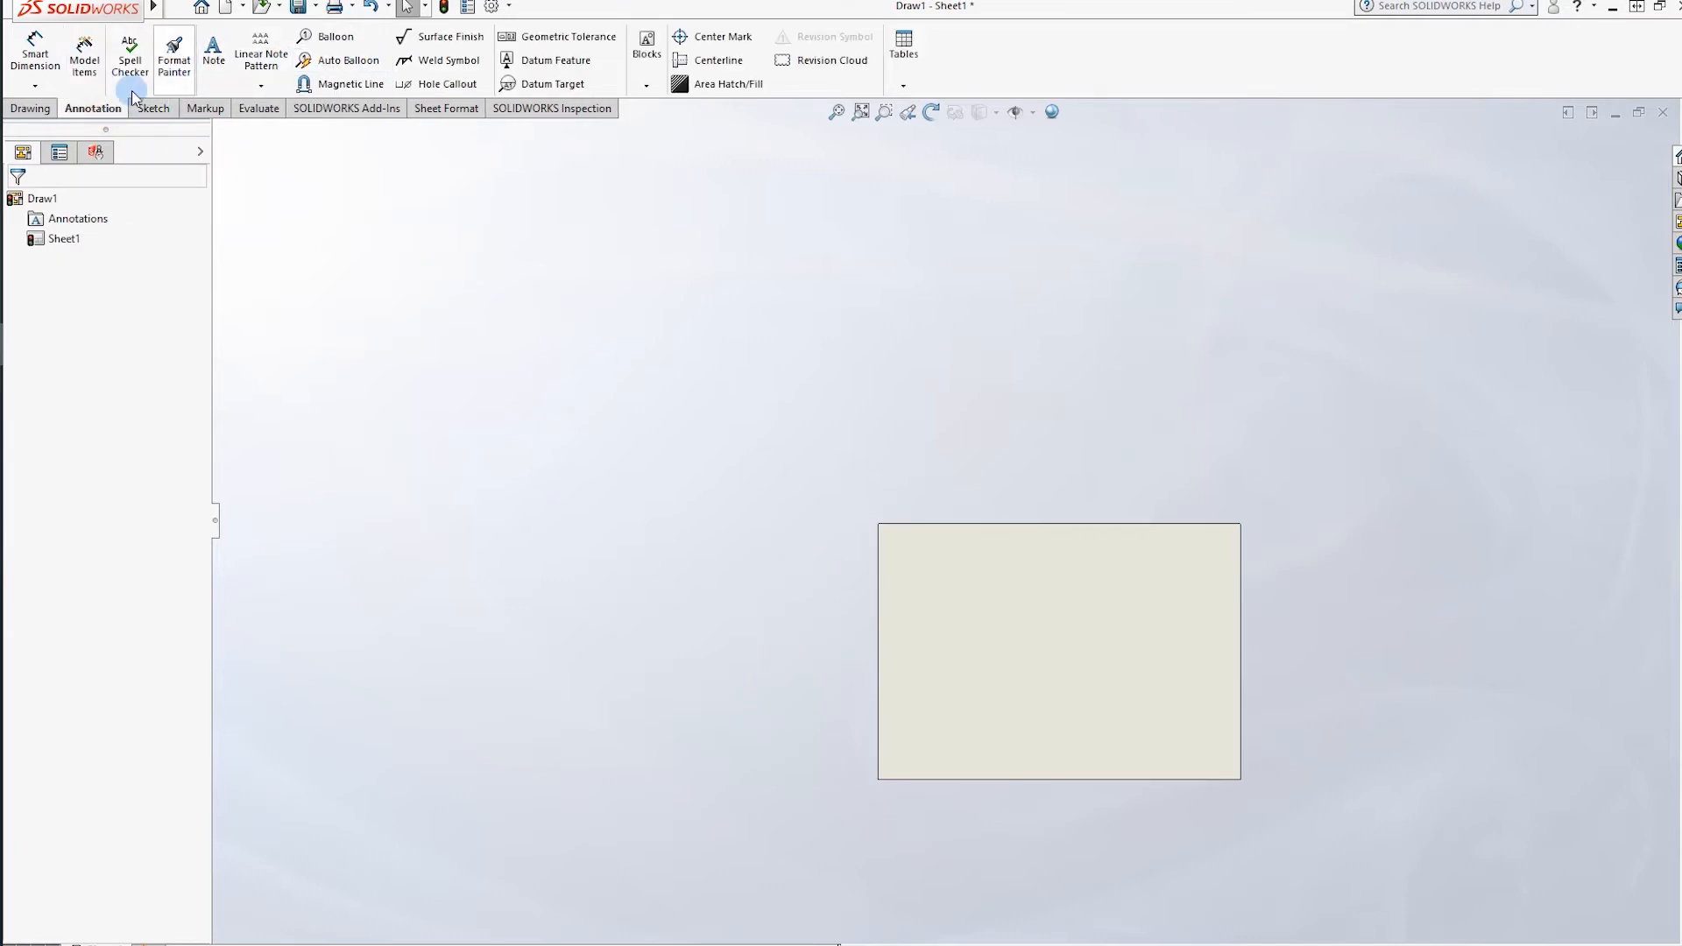
{"action": "left_click", "coordinate": [152, 108]}
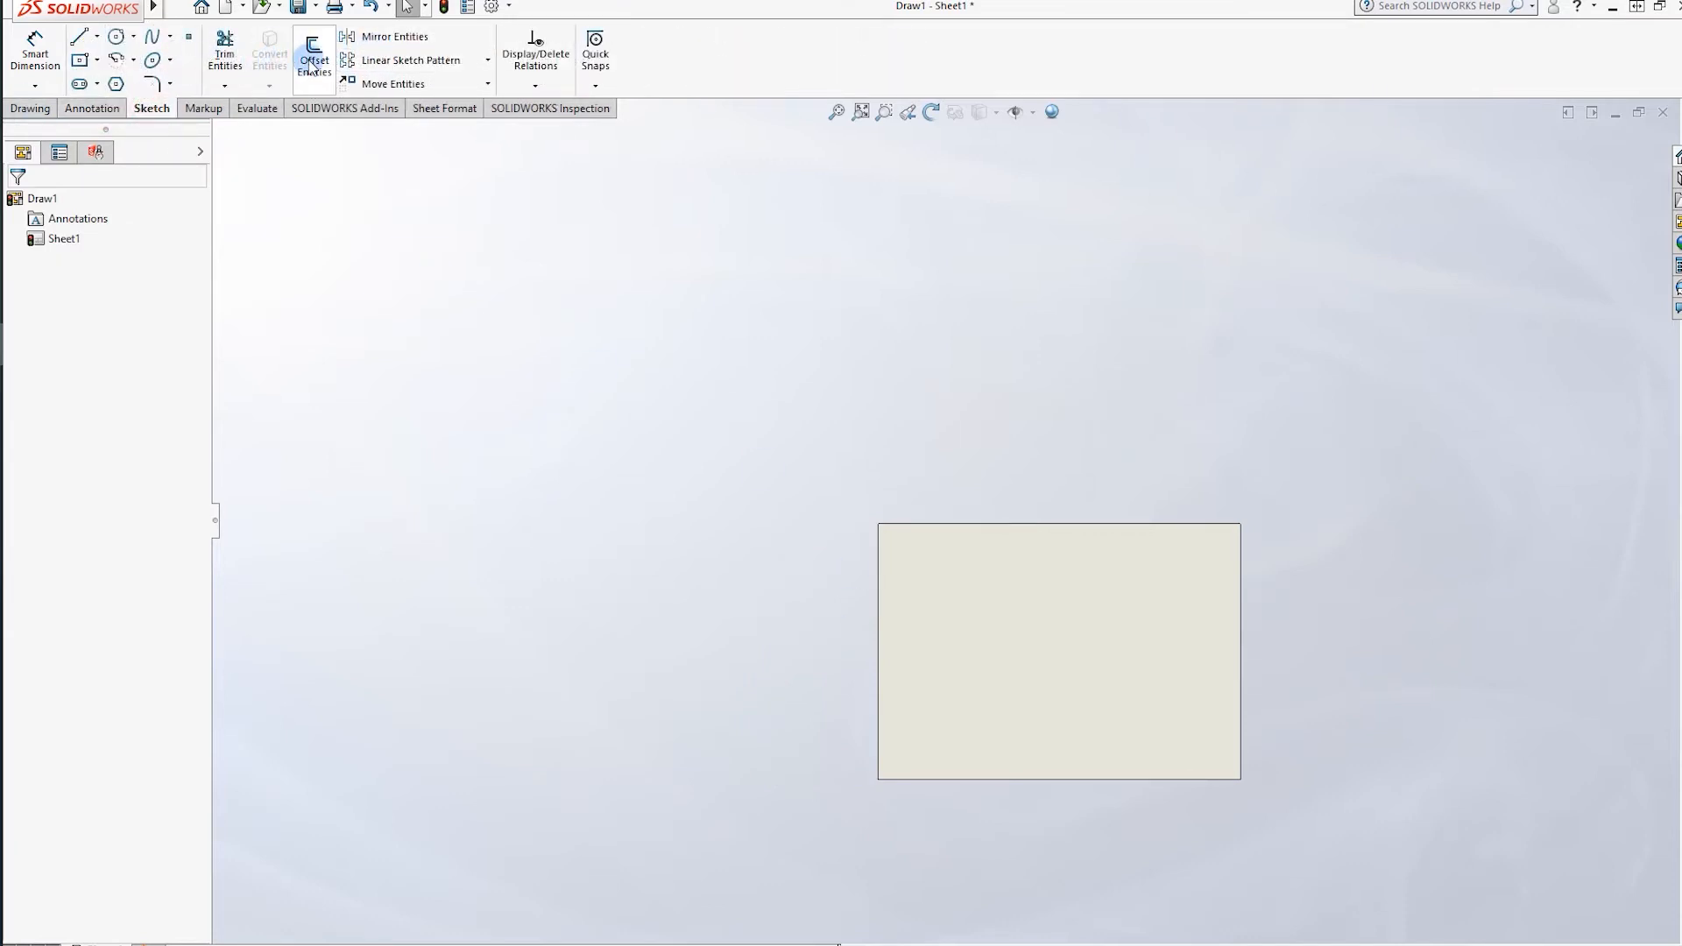
{"action": "left_click", "coordinate": [313, 61]}
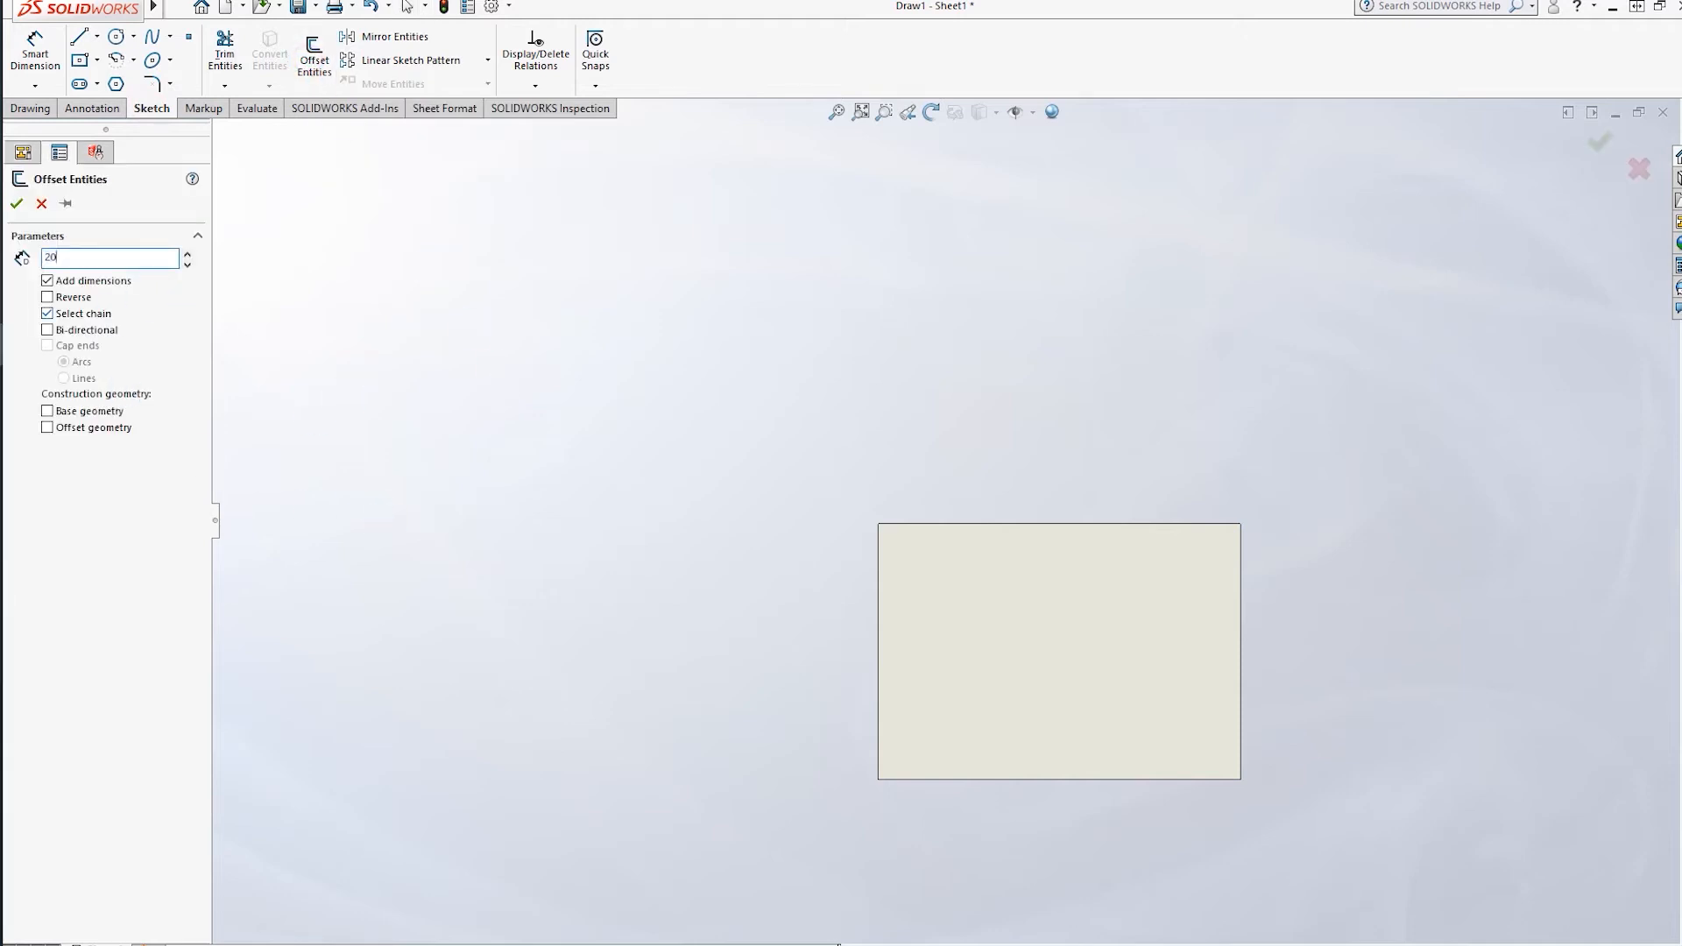
{"action": "type", "text": "20"}
{"action": "left_click", "coordinate": [879, 608]}
{"action": "left_click", "coordinate": [48, 313]}
{"action": "left_click", "coordinate": [48, 298]}
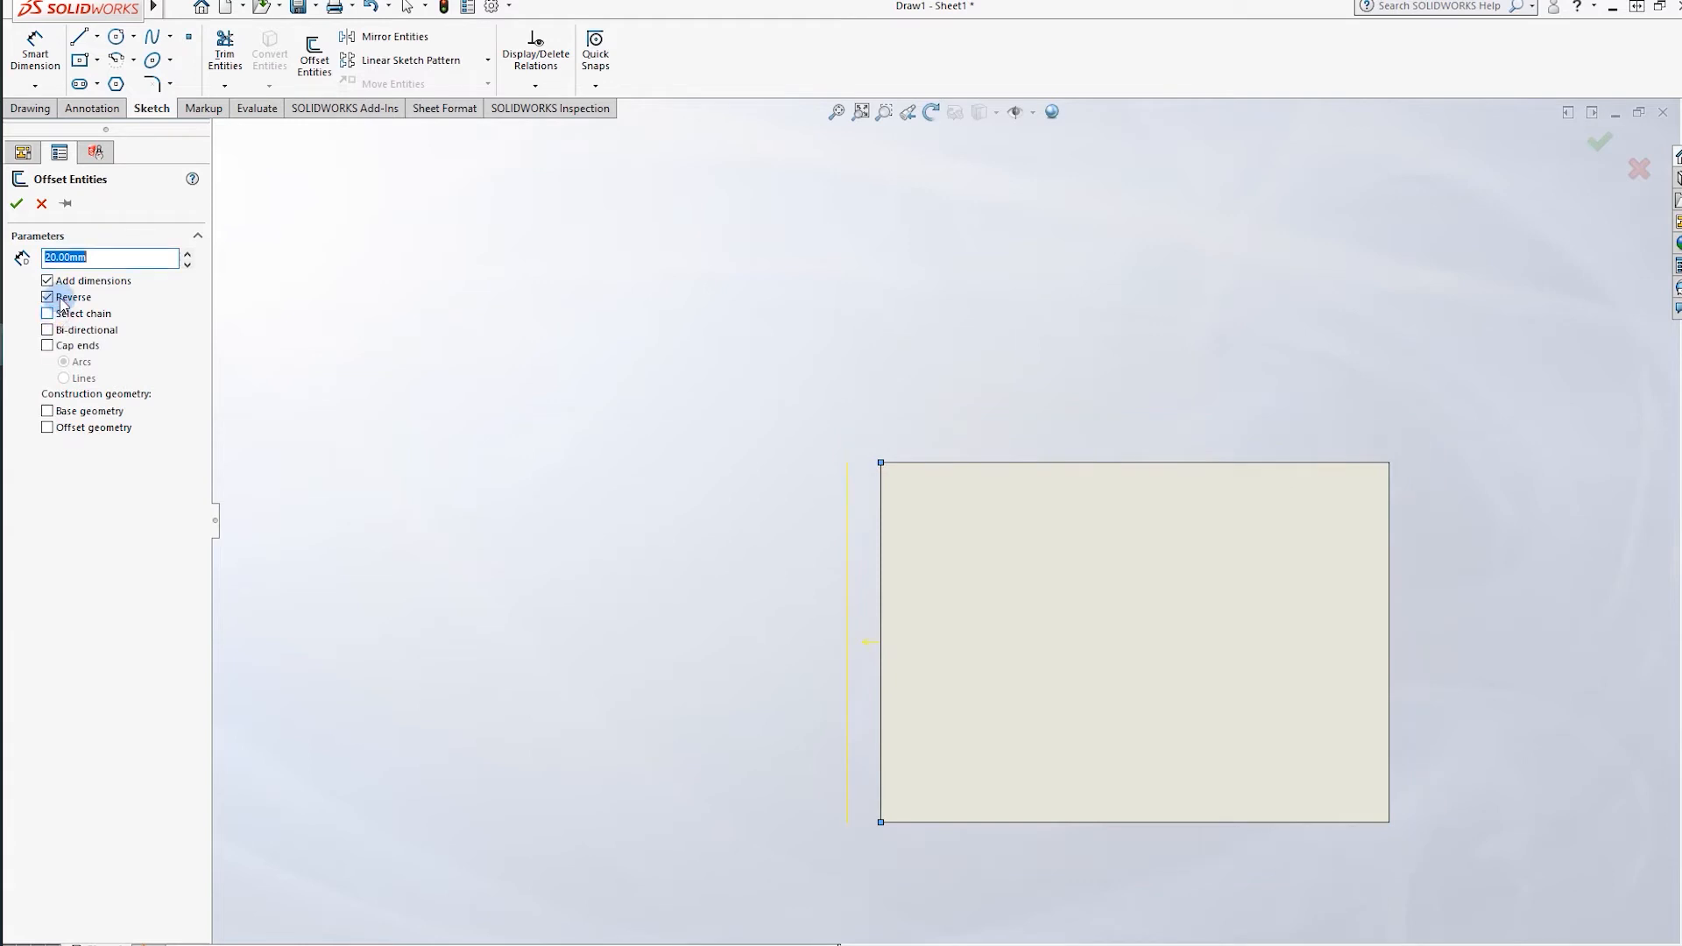
{"action": "left_click", "coordinate": [47, 298]}
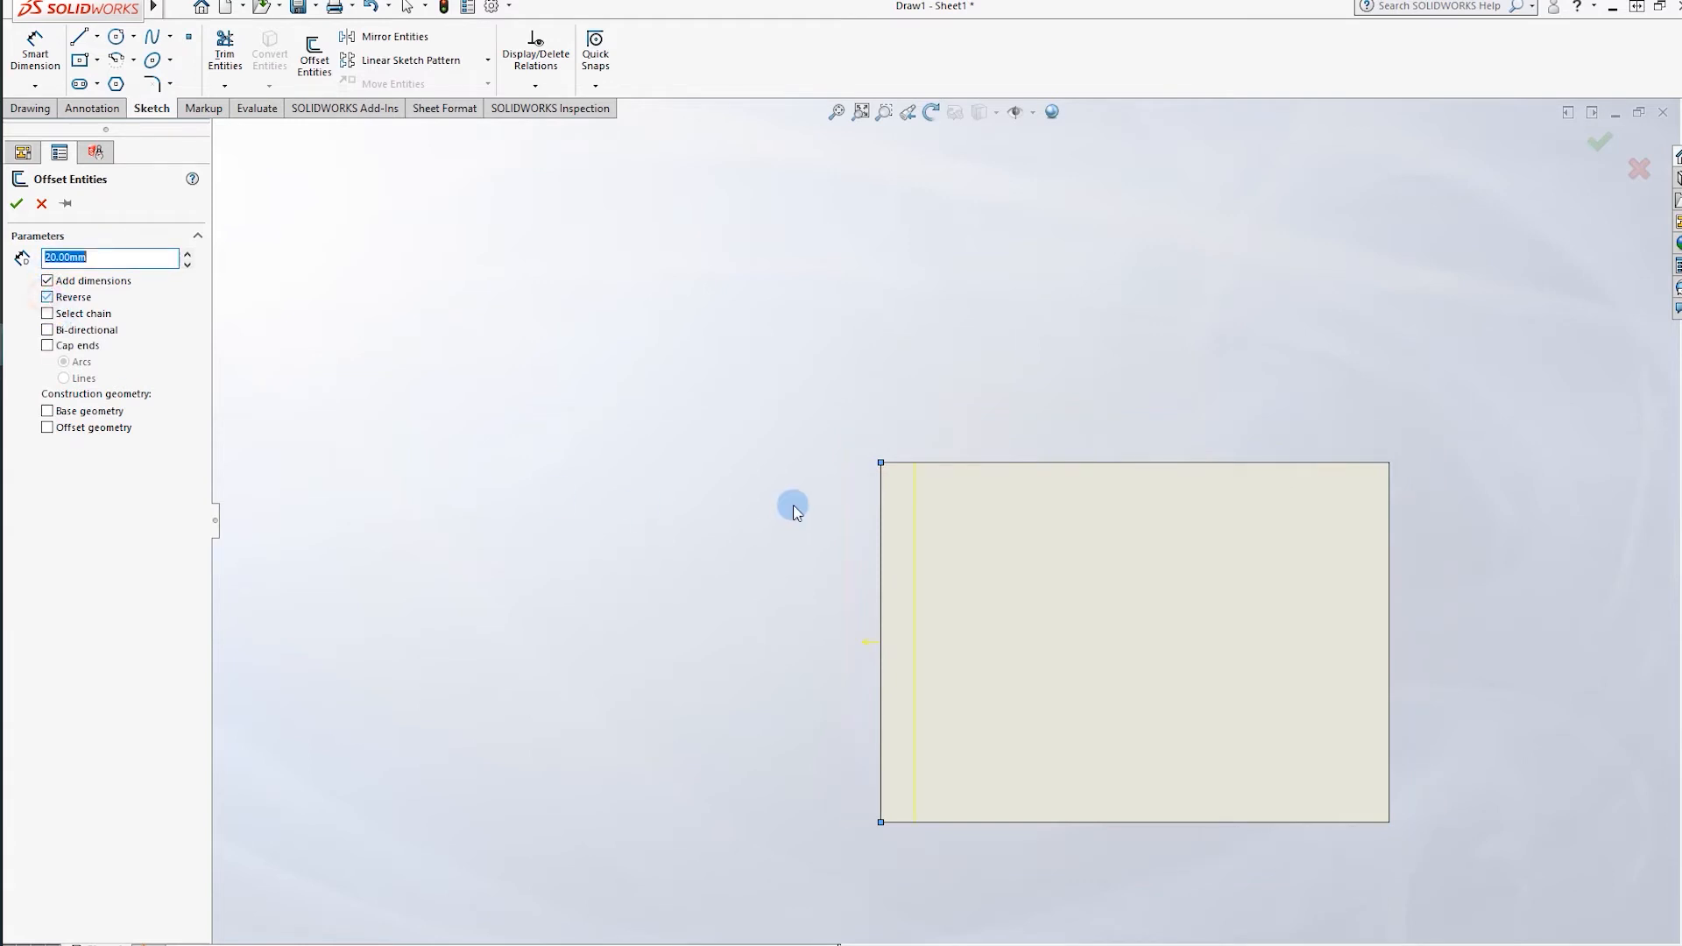
{"action": "scroll", "coordinate": [788, 499], "scroll_direction": "down", "scroll_amount": 2}
{"action": "left_click", "coordinate": [1588, 140]}
{"action": "scroll", "coordinate": [1348, 409], "scroll_direction": "up", "scroll_amount": 3}
{"action": "scroll", "coordinate": [1025, 537], "scroll_direction": "down", "scroll_amount": 2}
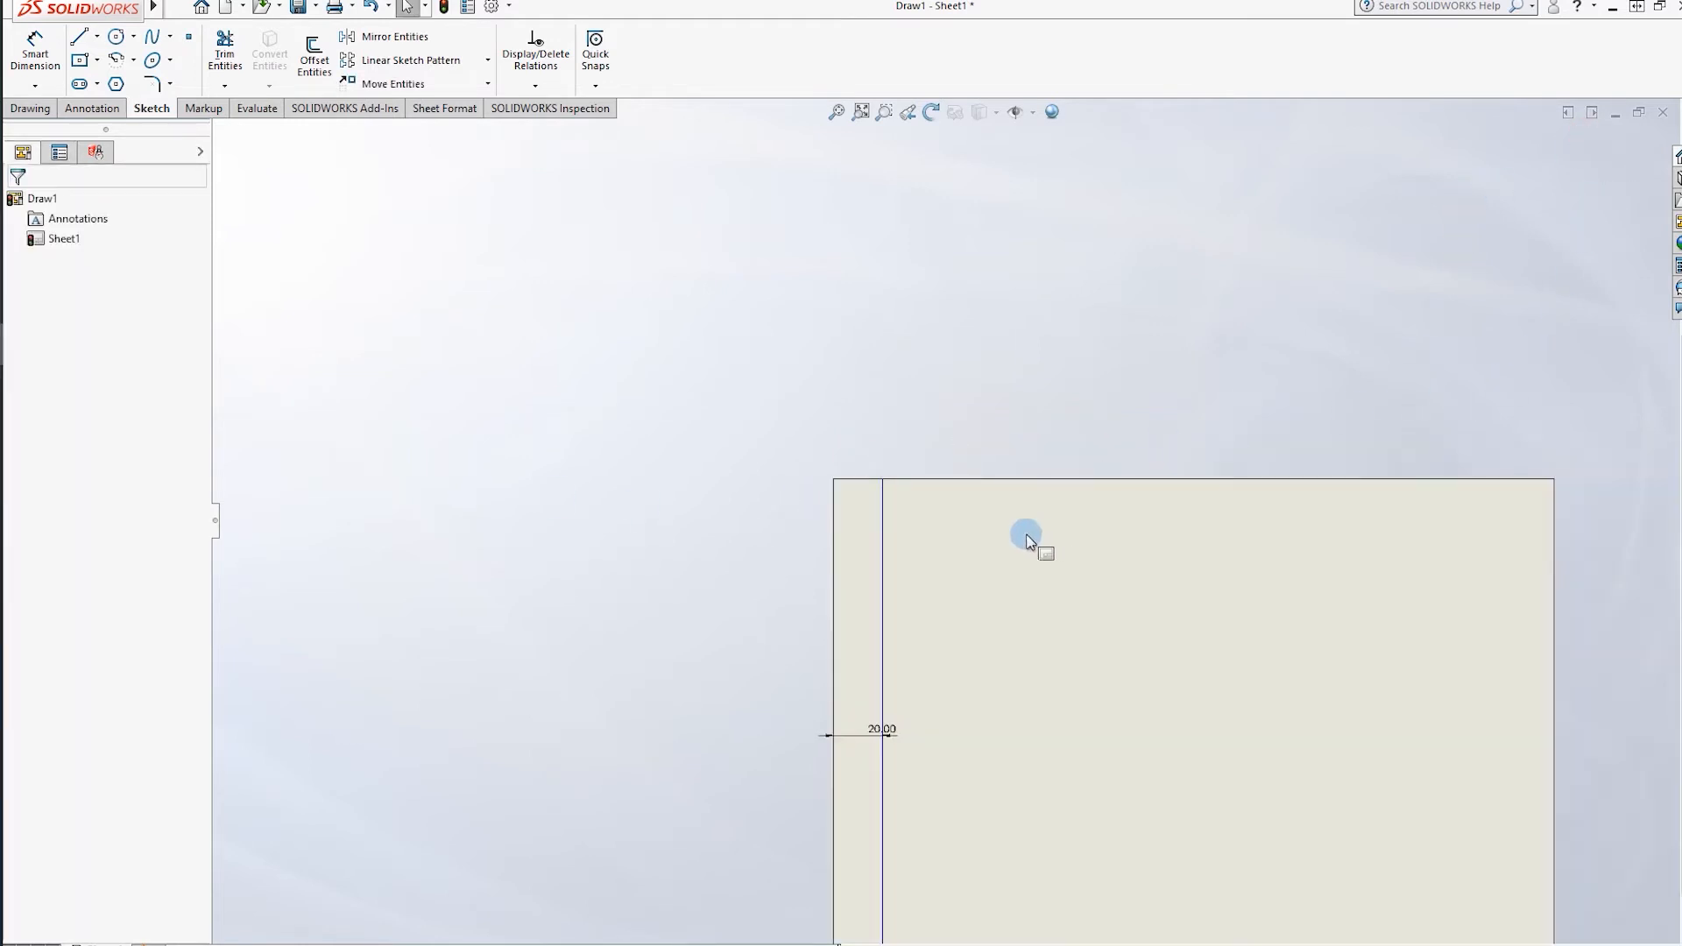
Offset the sheet outline's upper, right and lower edges 5 mm inward.
{"action": "left_click", "coordinate": [315, 55]}
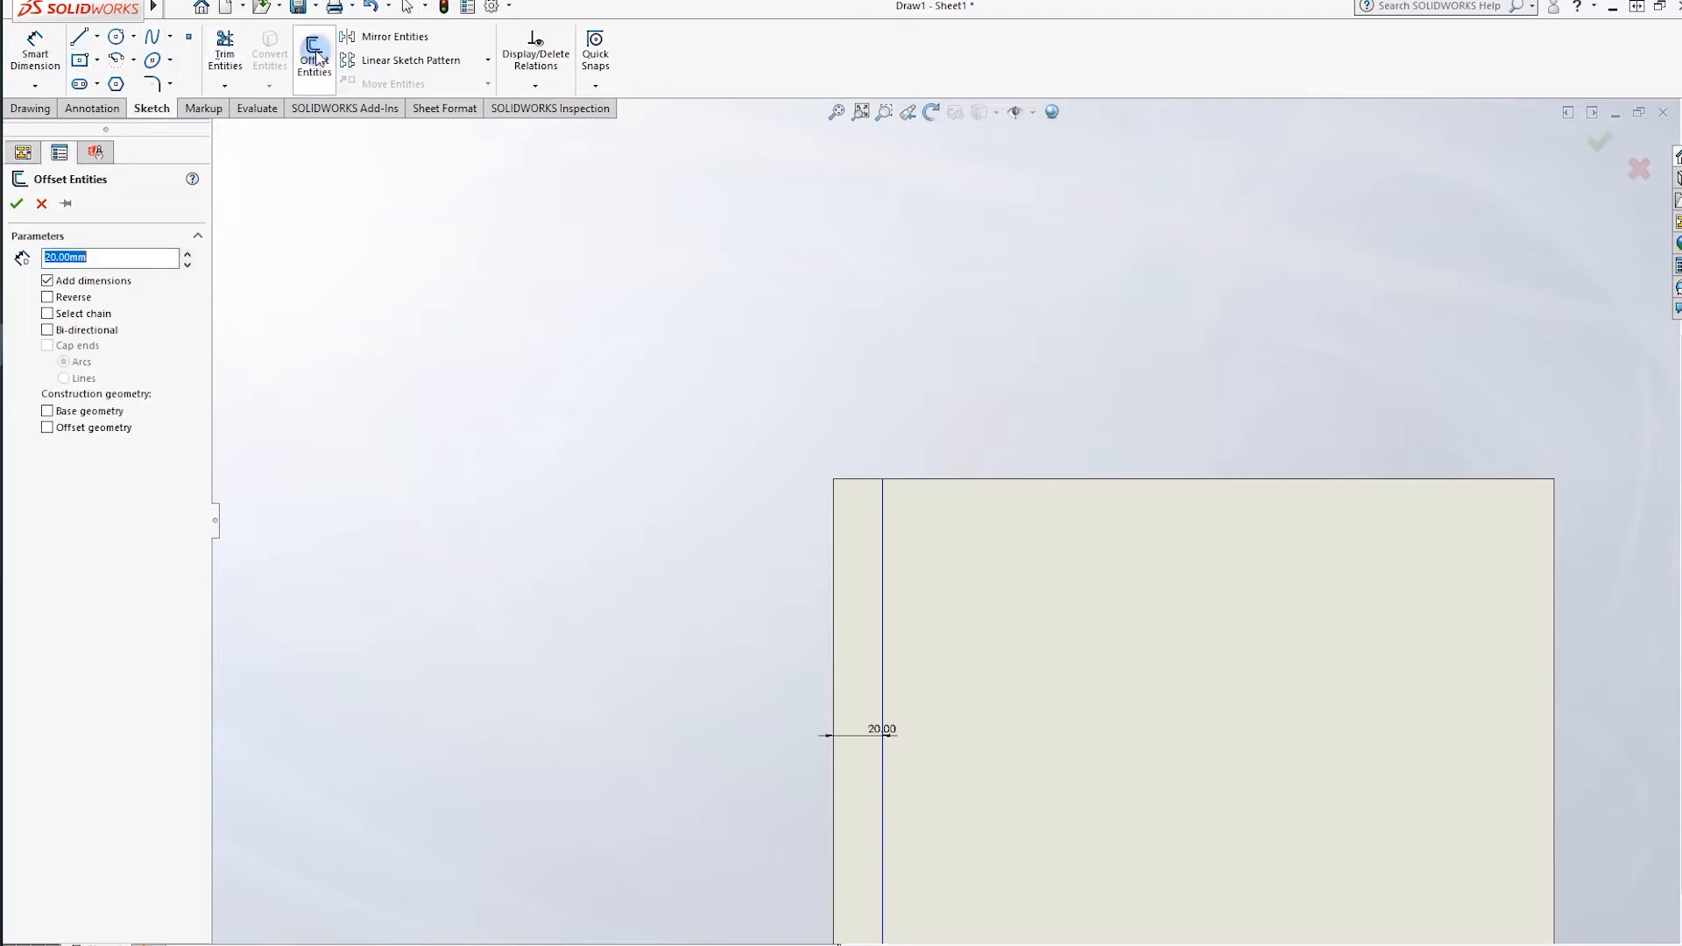
{"action": "type", "text": "5"}
{"action": "left_click", "coordinate": [1139, 479]}
{"action": "scroll", "coordinate": [1502, 593], "scroll_direction": "down", "scroll_amount": 2}
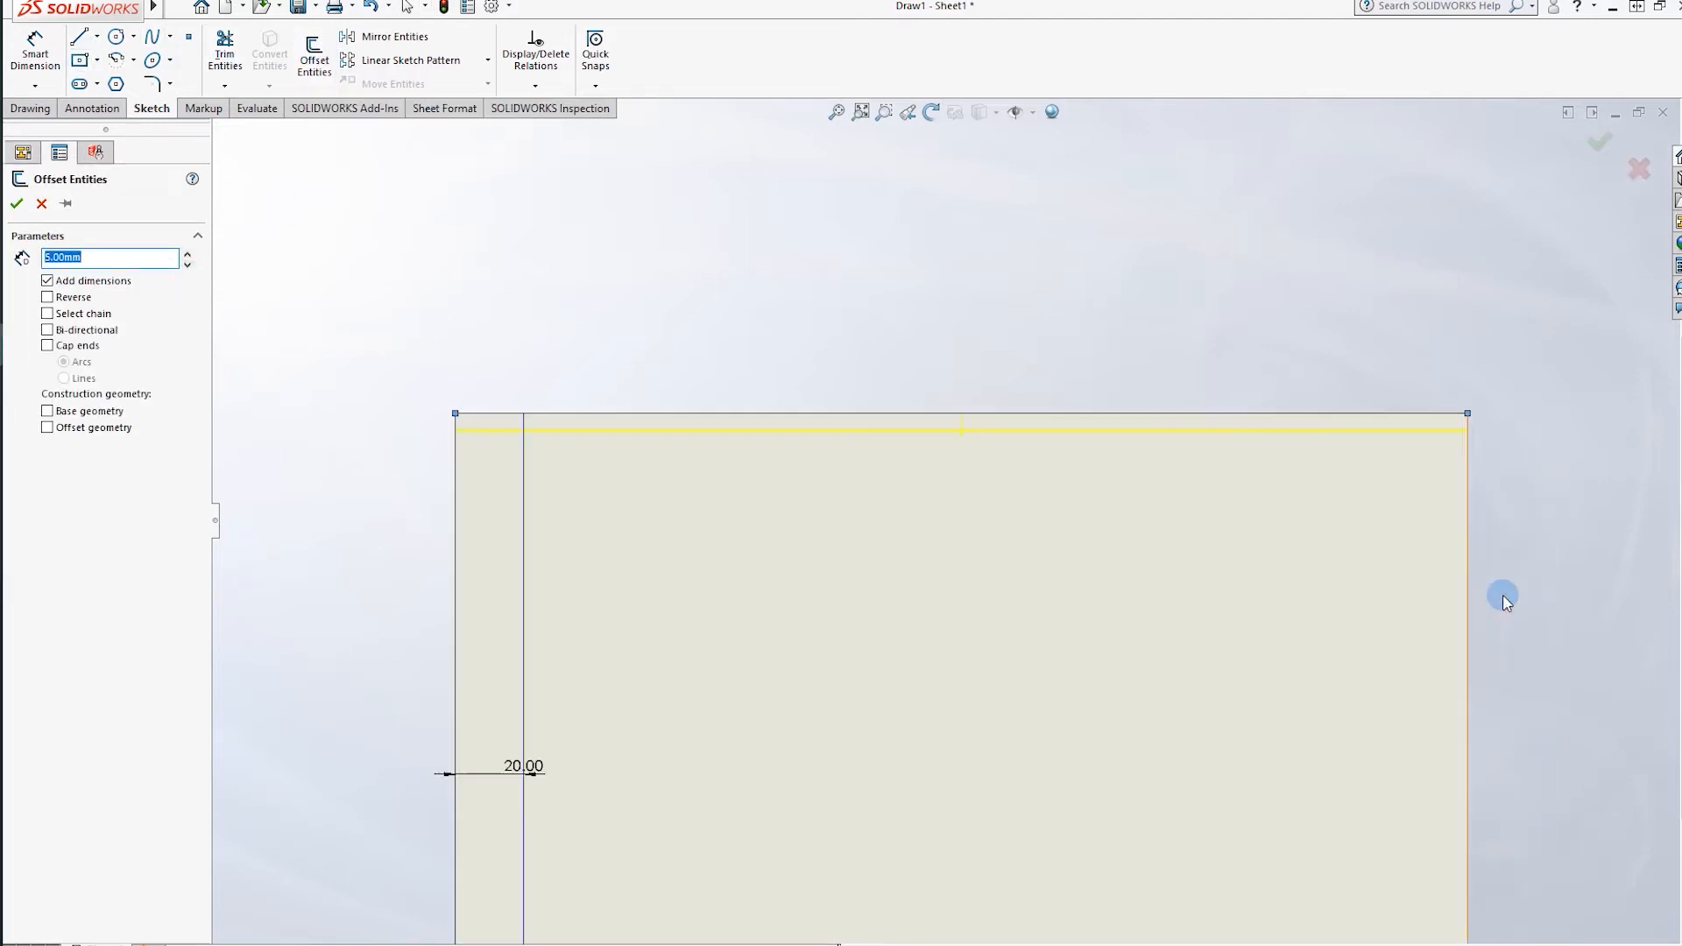
{"action": "left_click", "coordinate": [1467, 550]}
{"action": "scroll", "coordinate": [943, 714], "scroll_direction": "up", "scroll_amount": 5}
{"action": "scroll", "coordinate": [979, 618], "scroll_direction": "down", "scroll_amount": 2}
{"action": "left_click", "coordinate": [978, 611]}
{"action": "scroll", "coordinate": [794, 587], "scroll_direction": "down", "scroll_amount": 2}
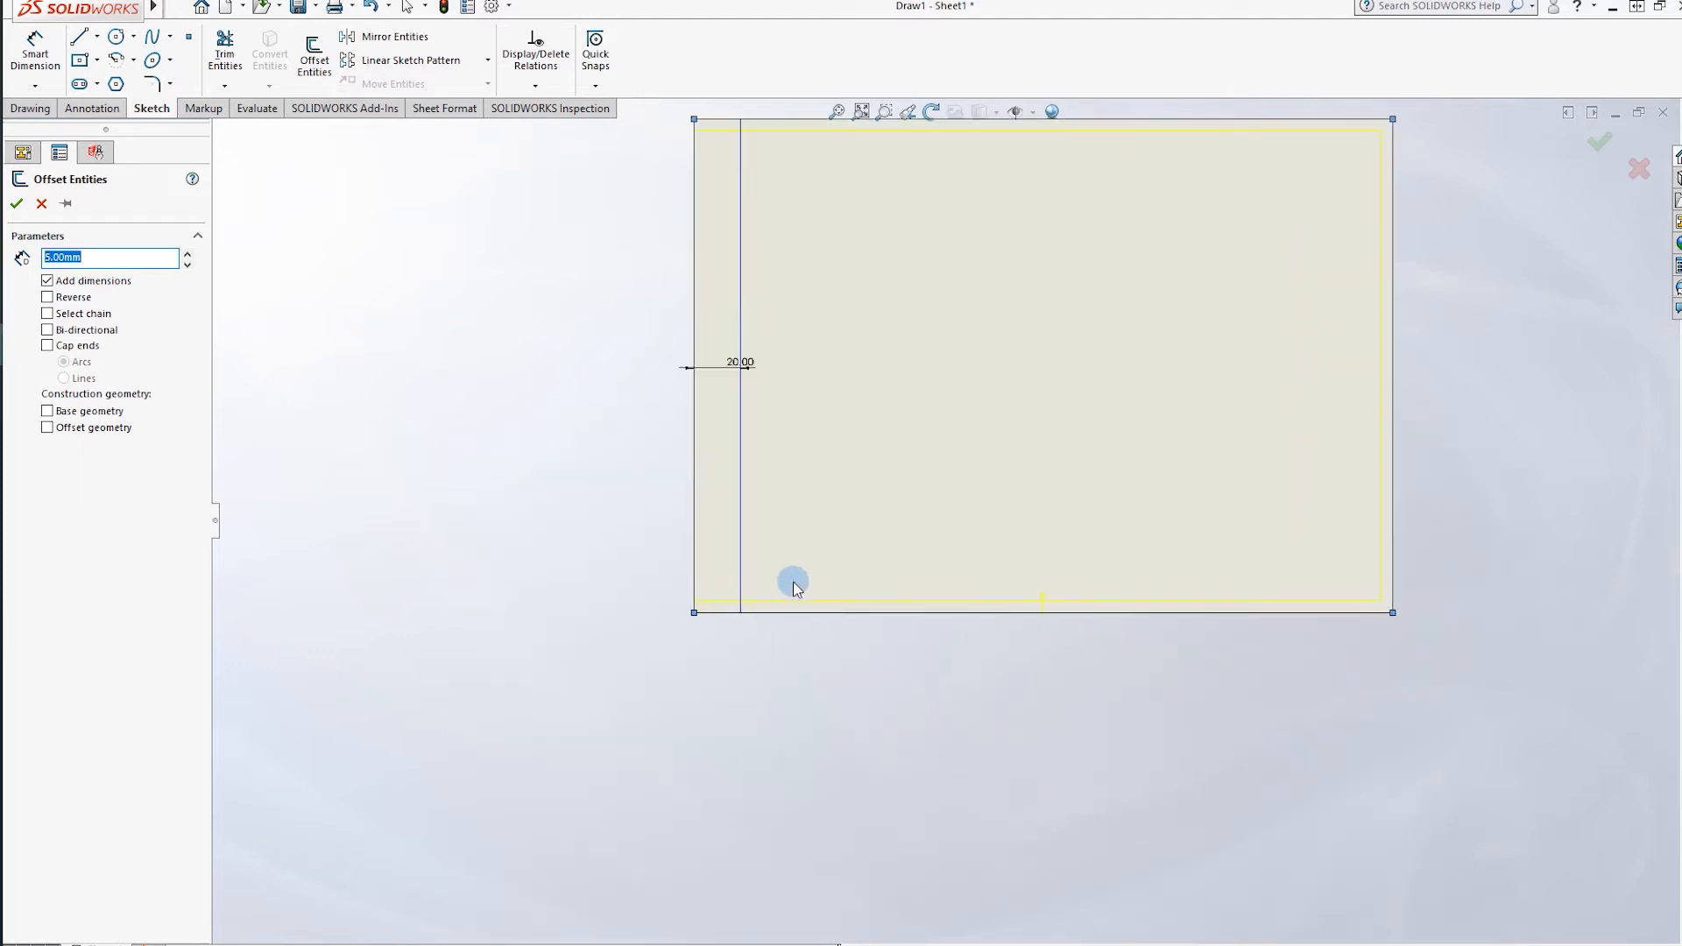
{"action": "left_click", "coordinate": [1607, 138]}
Trim the overhanging ends of the offset lines at the inner border's upper-left corner.
{"action": "scroll", "coordinate": [1034, 219], "scroll_direction": "up", "scroll_amount": 2}
{"action": "scroll", "coordinate": [764, 157], "scroll_direction": "down", "scroll_amount": 3}
{"action": "left_click", "coordinate": [228, 55]}
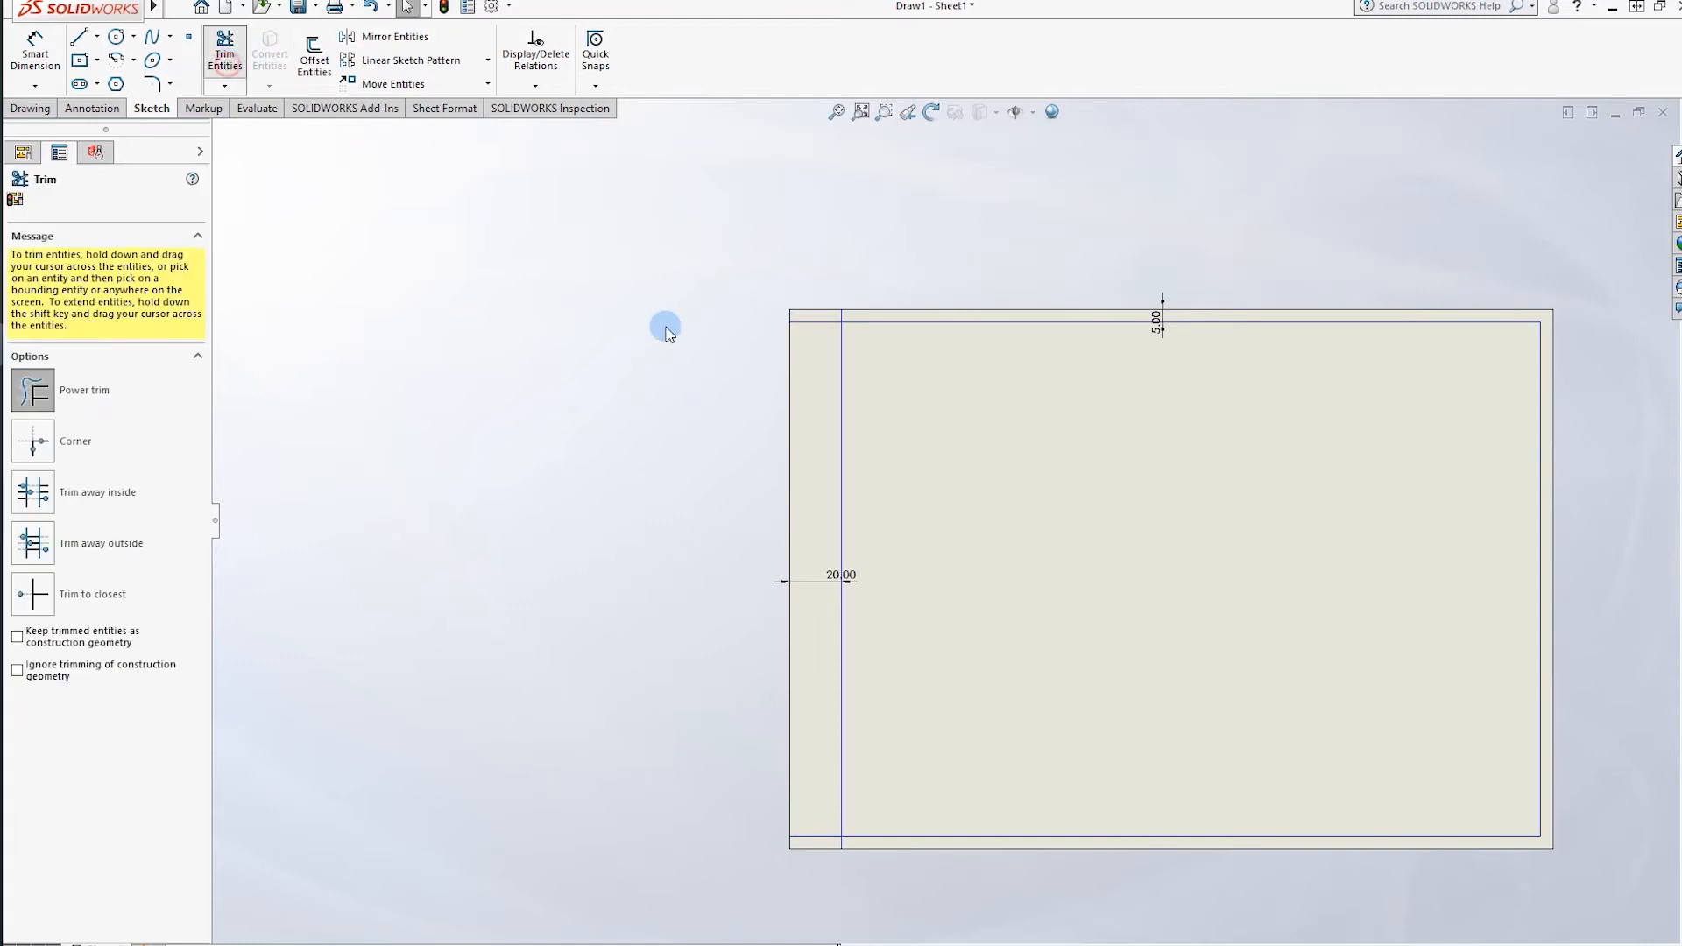
{"action": "scroll", "coordinate": [853, 313], "scroll_direction": "down", "scroll_amount": 4}
{"action": "scroll", "coordinate": [902, 744], "scroll_direction": "up", "scroll_amount": 4}
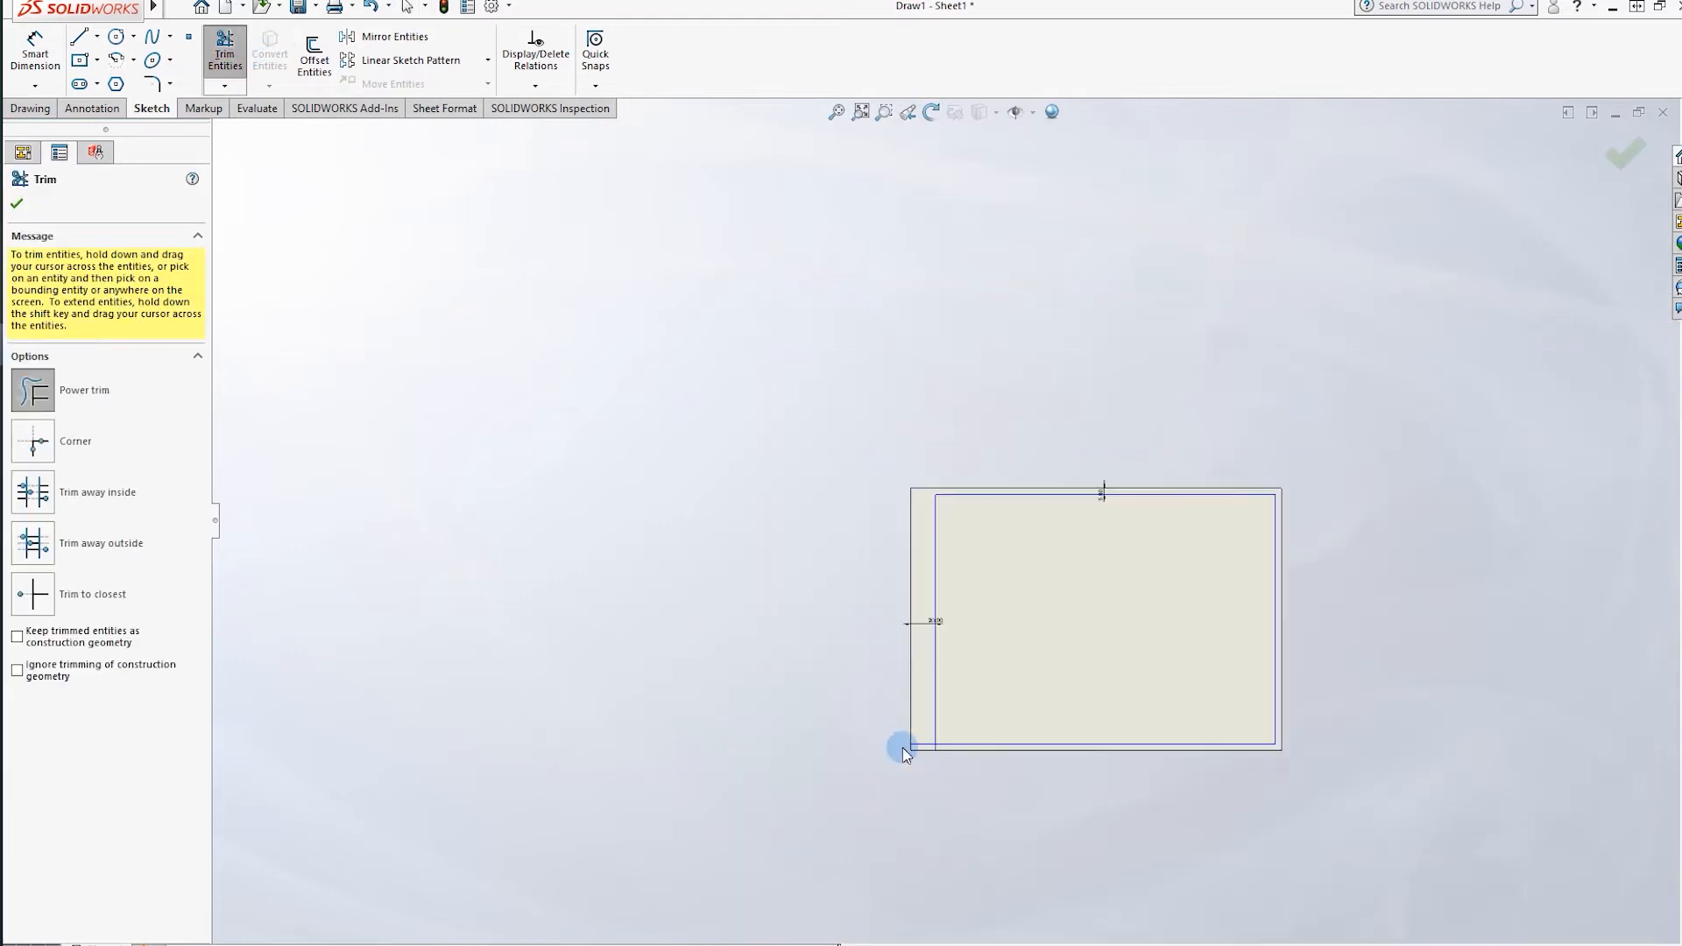
Undo the last trim of the left border line and trim only the overhanging ends at the inner border's lower-left corner.
{"action": "scroll", "coordinate": [919, 687], "scroll_direction": "down", "scroll_amount": 2}
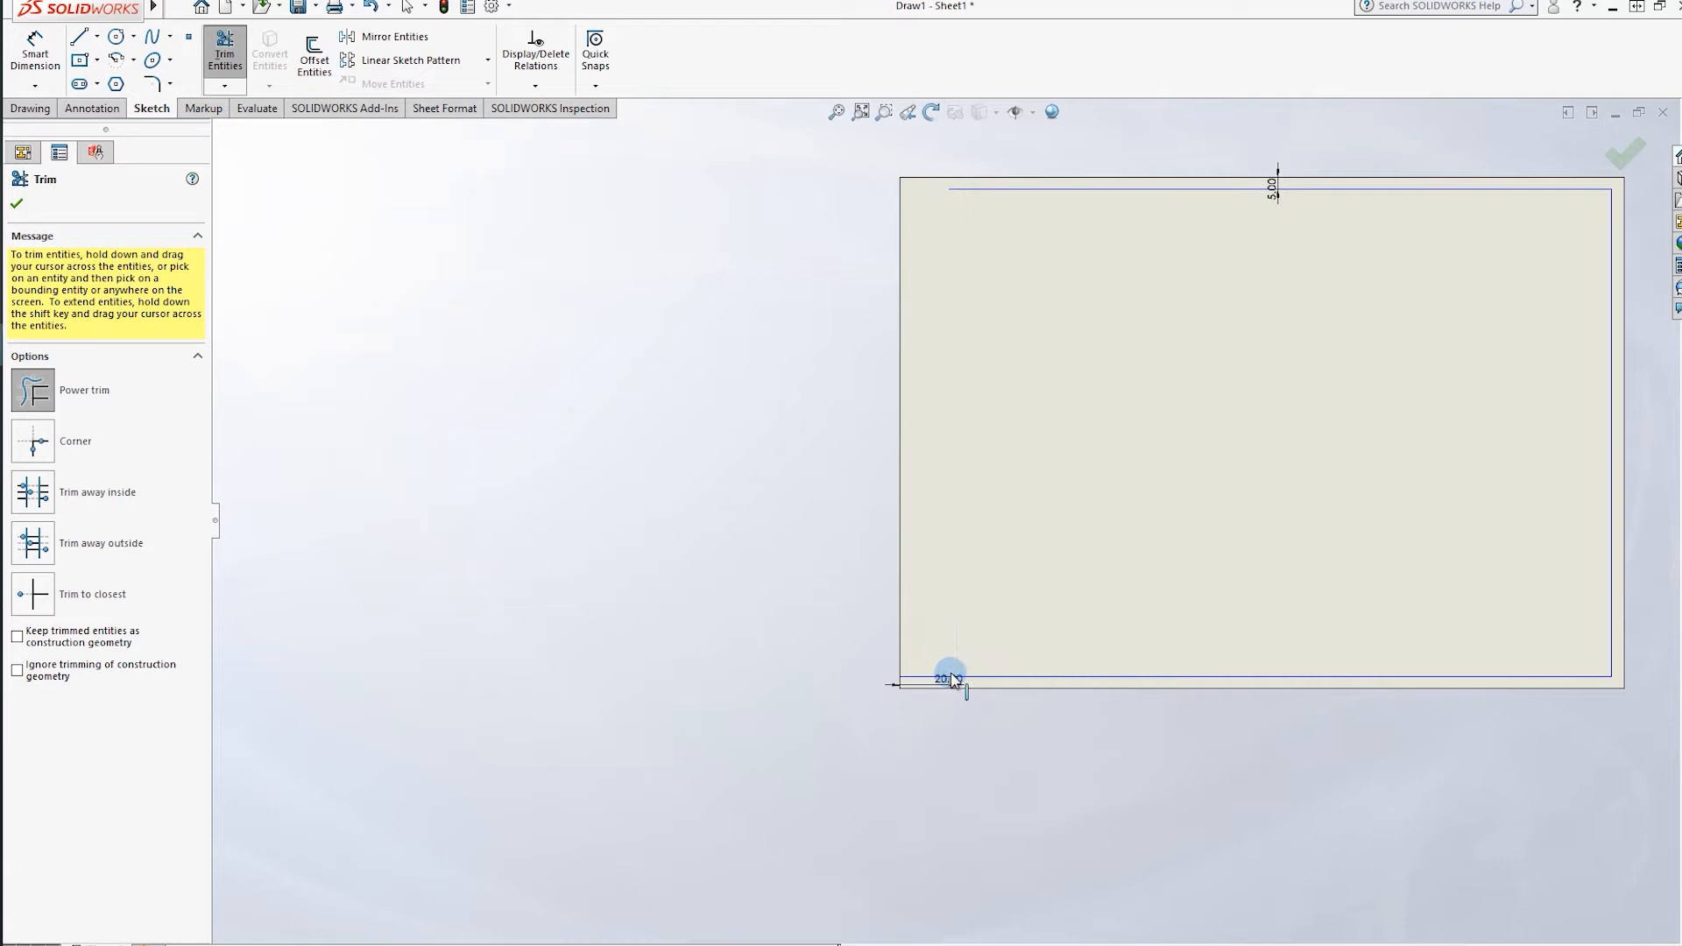
{"action": "key", "text": "ctrl+z"}
{"action": "scroll", "coordinate": [929, 663], "scroll_direction": "down", "scroll_amount": 4}
{"action": "mouse_move", "coordinate": [938, 587]}
{"action": "left_mouse_down"}
{"action": "mouse_move", "coordinate": [957, 628]}
{"action": "mouse_move", "coordinate": [939, 639]}
{"action": "mouse_move", "coordinate": [985, 647]}
{"action": "left_mouse_up"}
{"action": "left_click", "coordinate": [218, 44]}
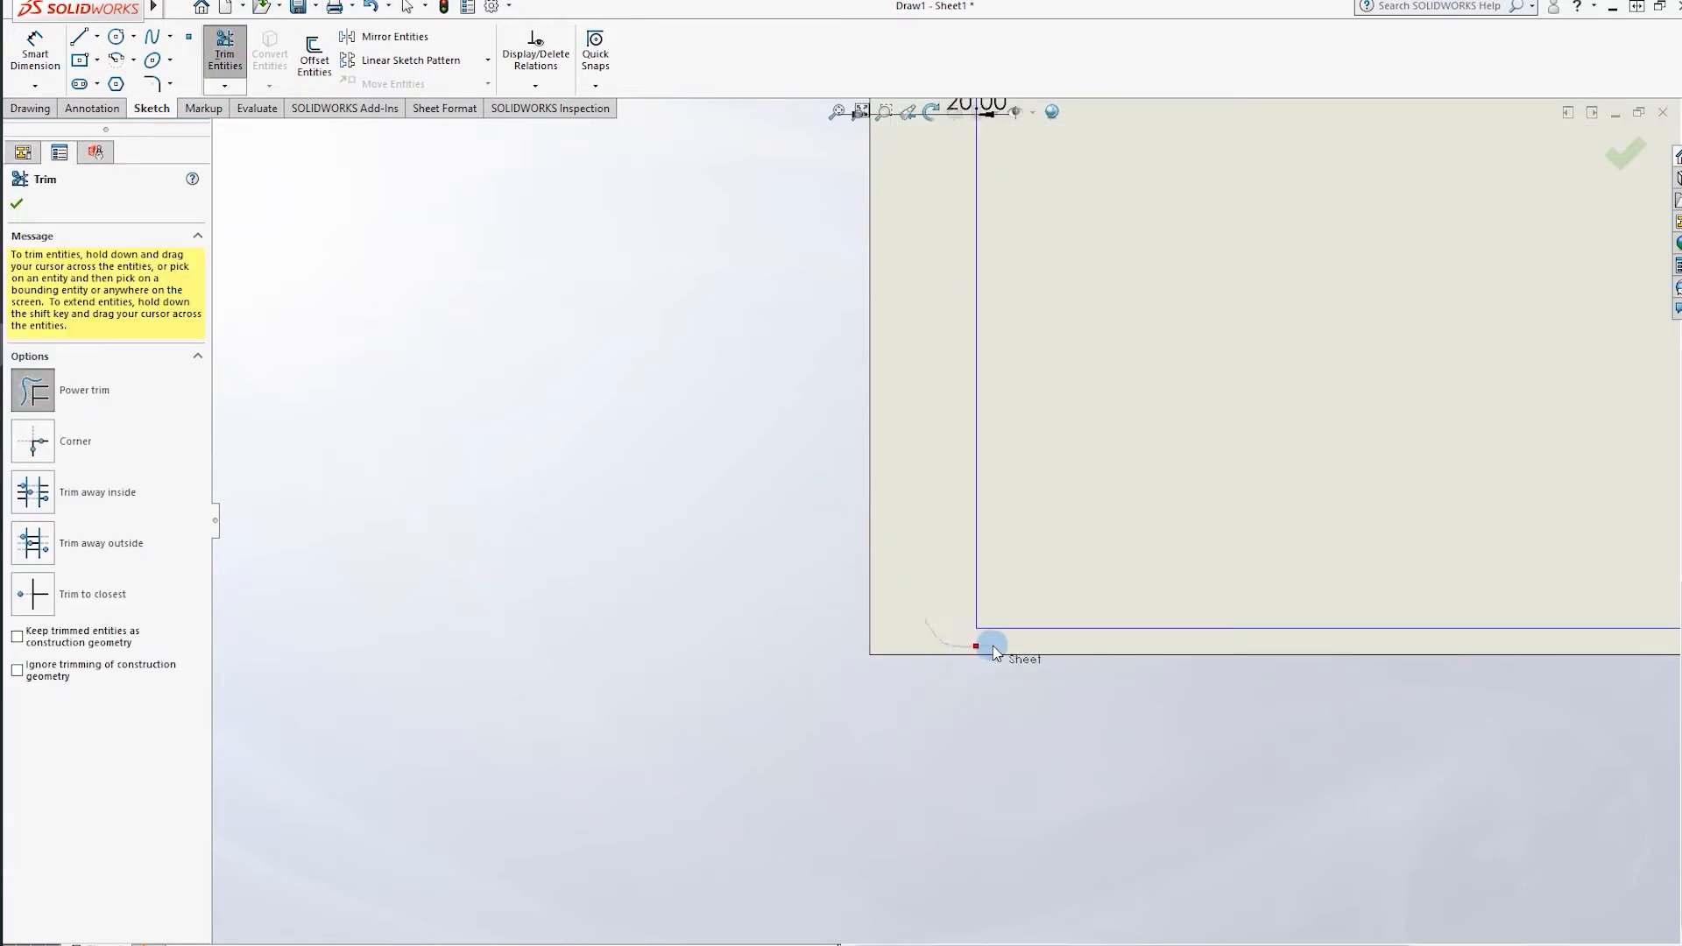
{"action": "scroll", "coordinate": [911, 490], "scroll_direction": "up", "scroll_amount": 3}
{"action": "left_click", "coordinate": [16, 203]}
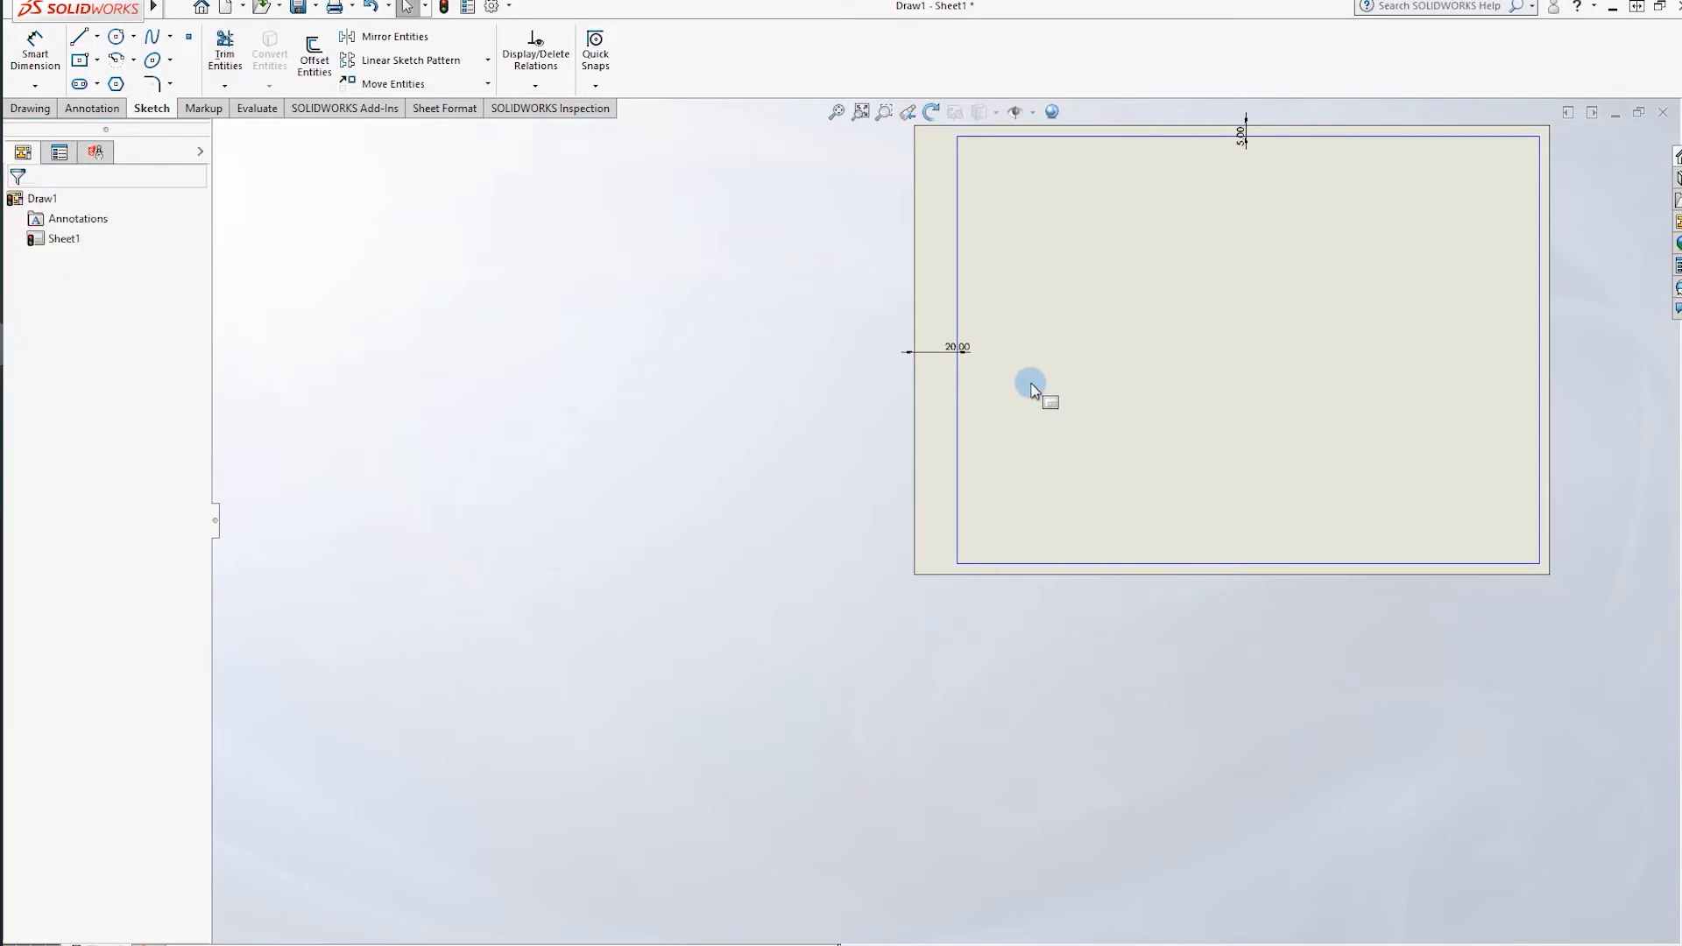
Delete the 20 mm offset dimension at the left border line.
{"action": "left_click", "coordinate": [952, 348]}
{"action": "key", "text": "Delete"}
{"action": "scroll", "coordinate": [944, 519], "scroll_direction": "up", "scroll_amount": 3}
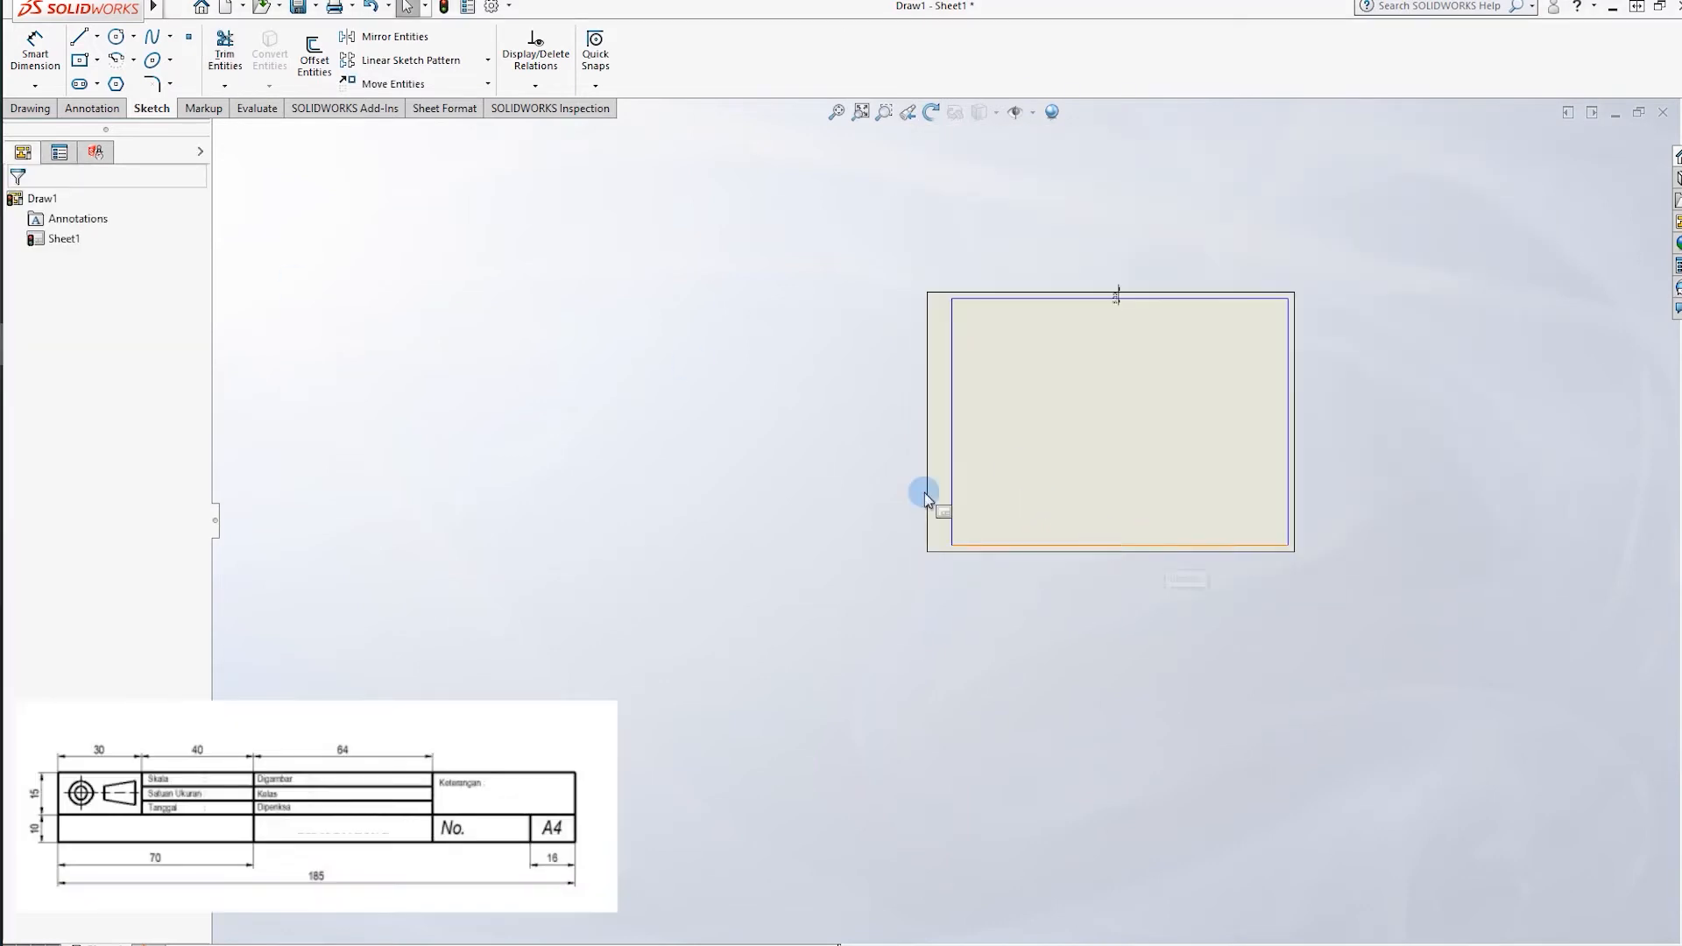
{"action": "left_click", "coordinate": [79, 35]}
{"action": "scroll", "coordinate": [1165, 543], "scroll_direction": "down", "scroll_amount": 5}
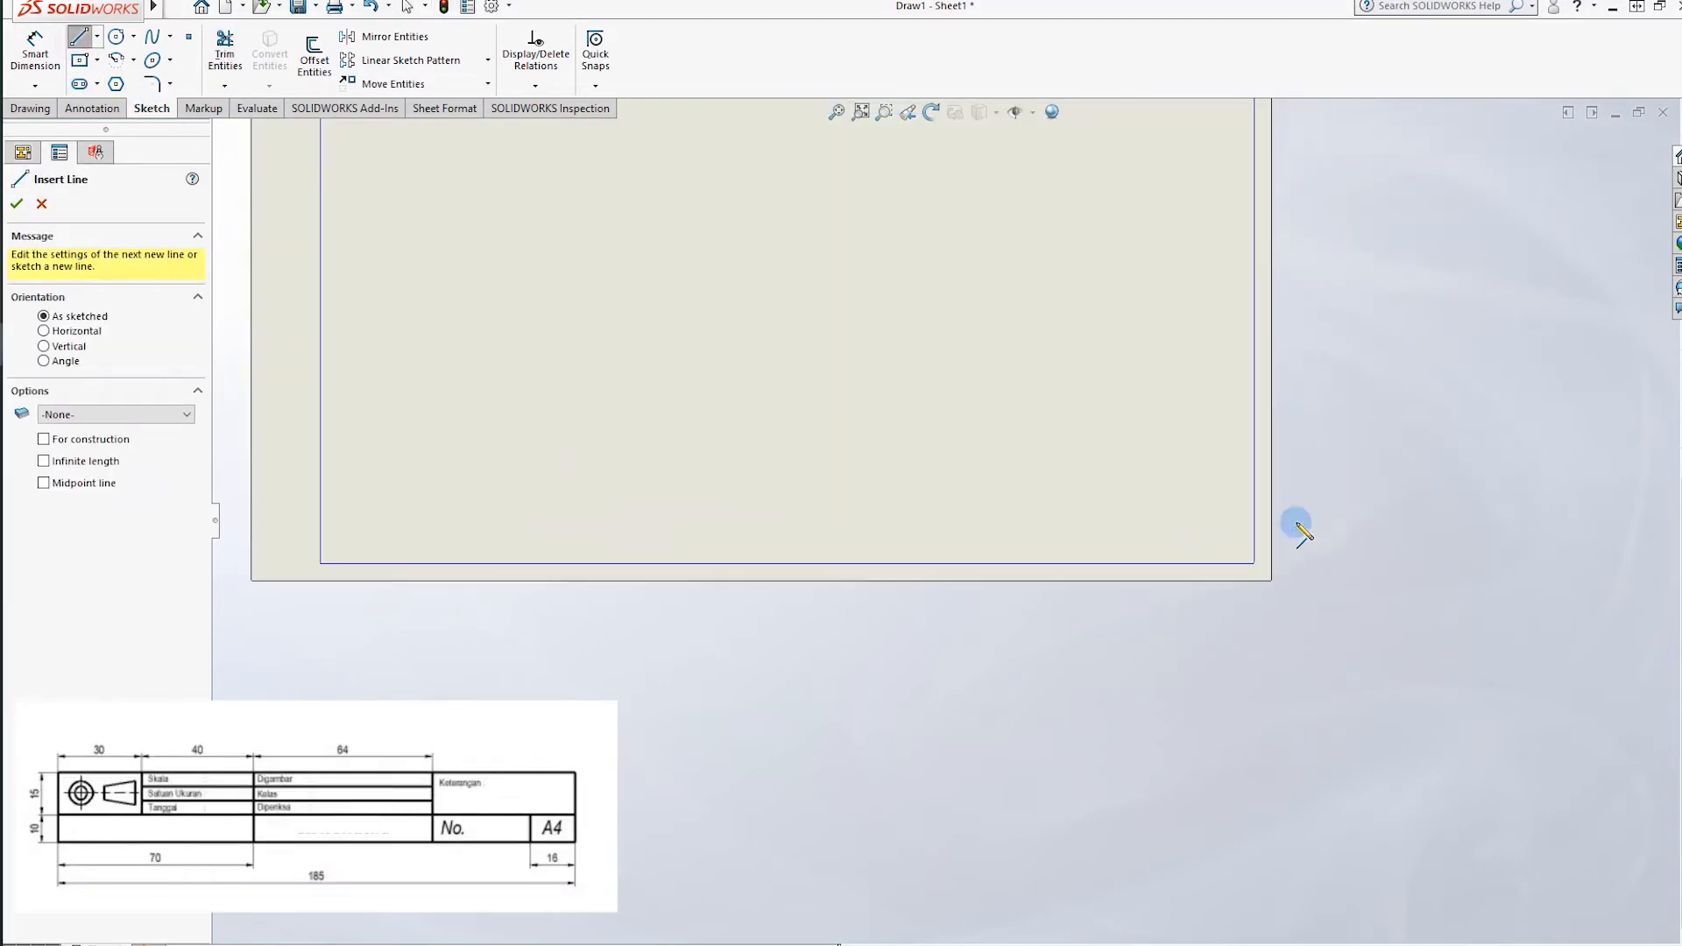
{"action": "scroll", "coordinate": [944, 521], "scroll_direction": "up", "scroll_amount": 5}
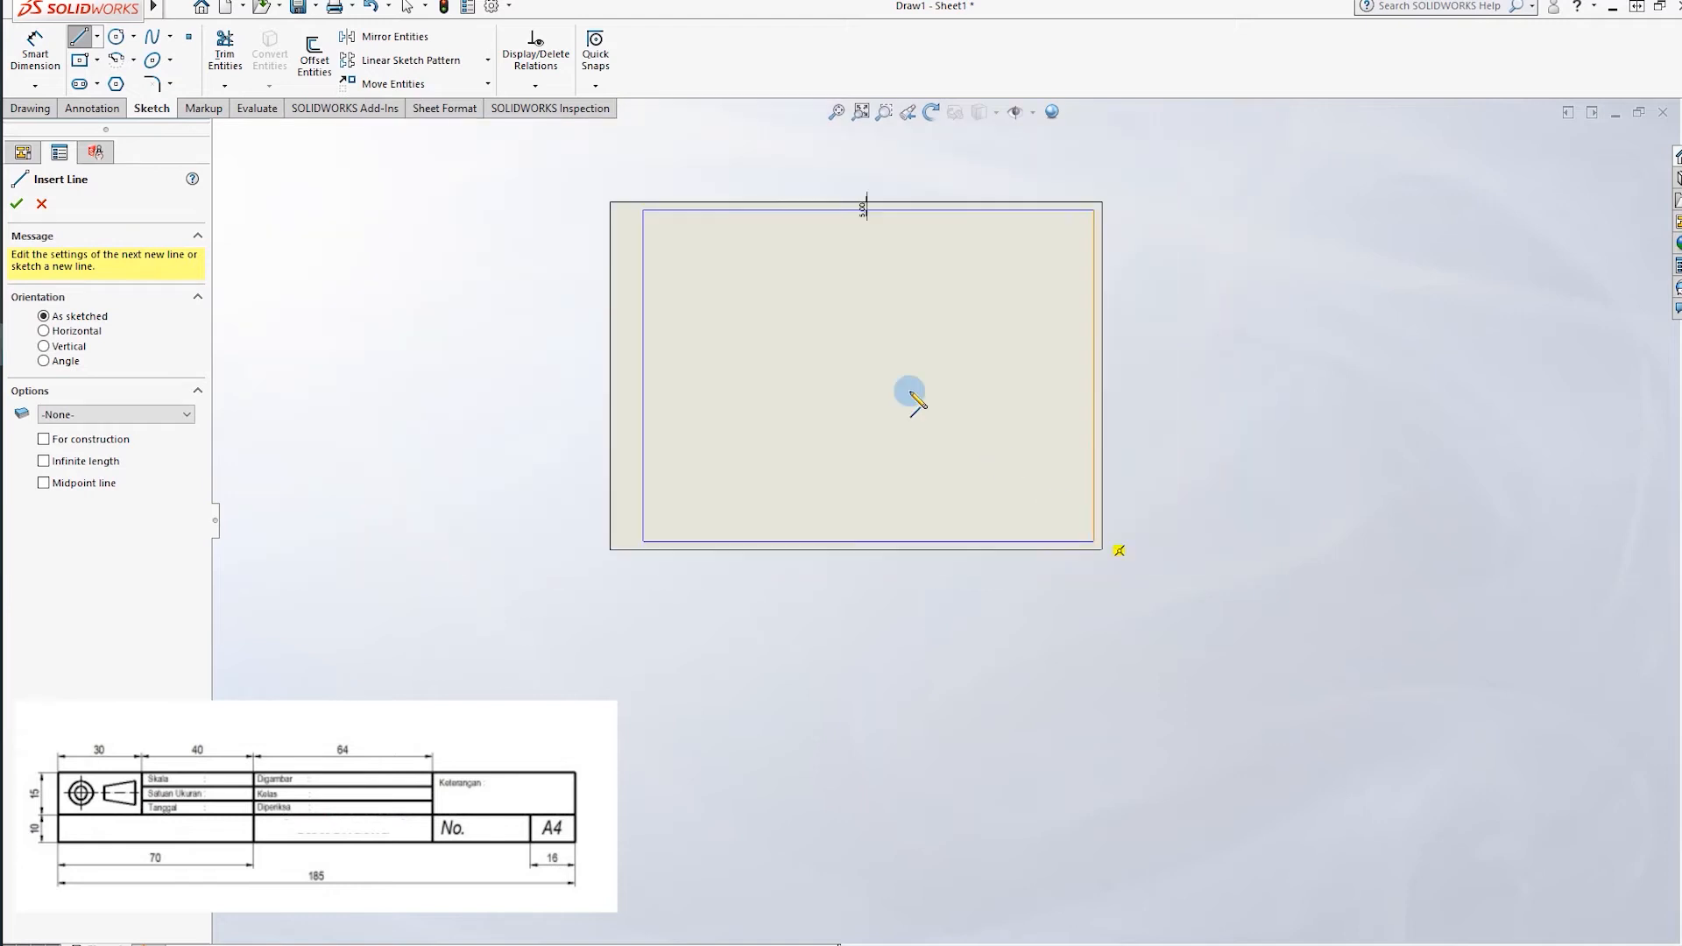
{"action": "key", "text": "Escape"}
Delete the 5 mm offset dimension at the upper border line.
{"action": "left_click", "coordinate": [864, 208]}
{"action": "key", "text": "Delete"}
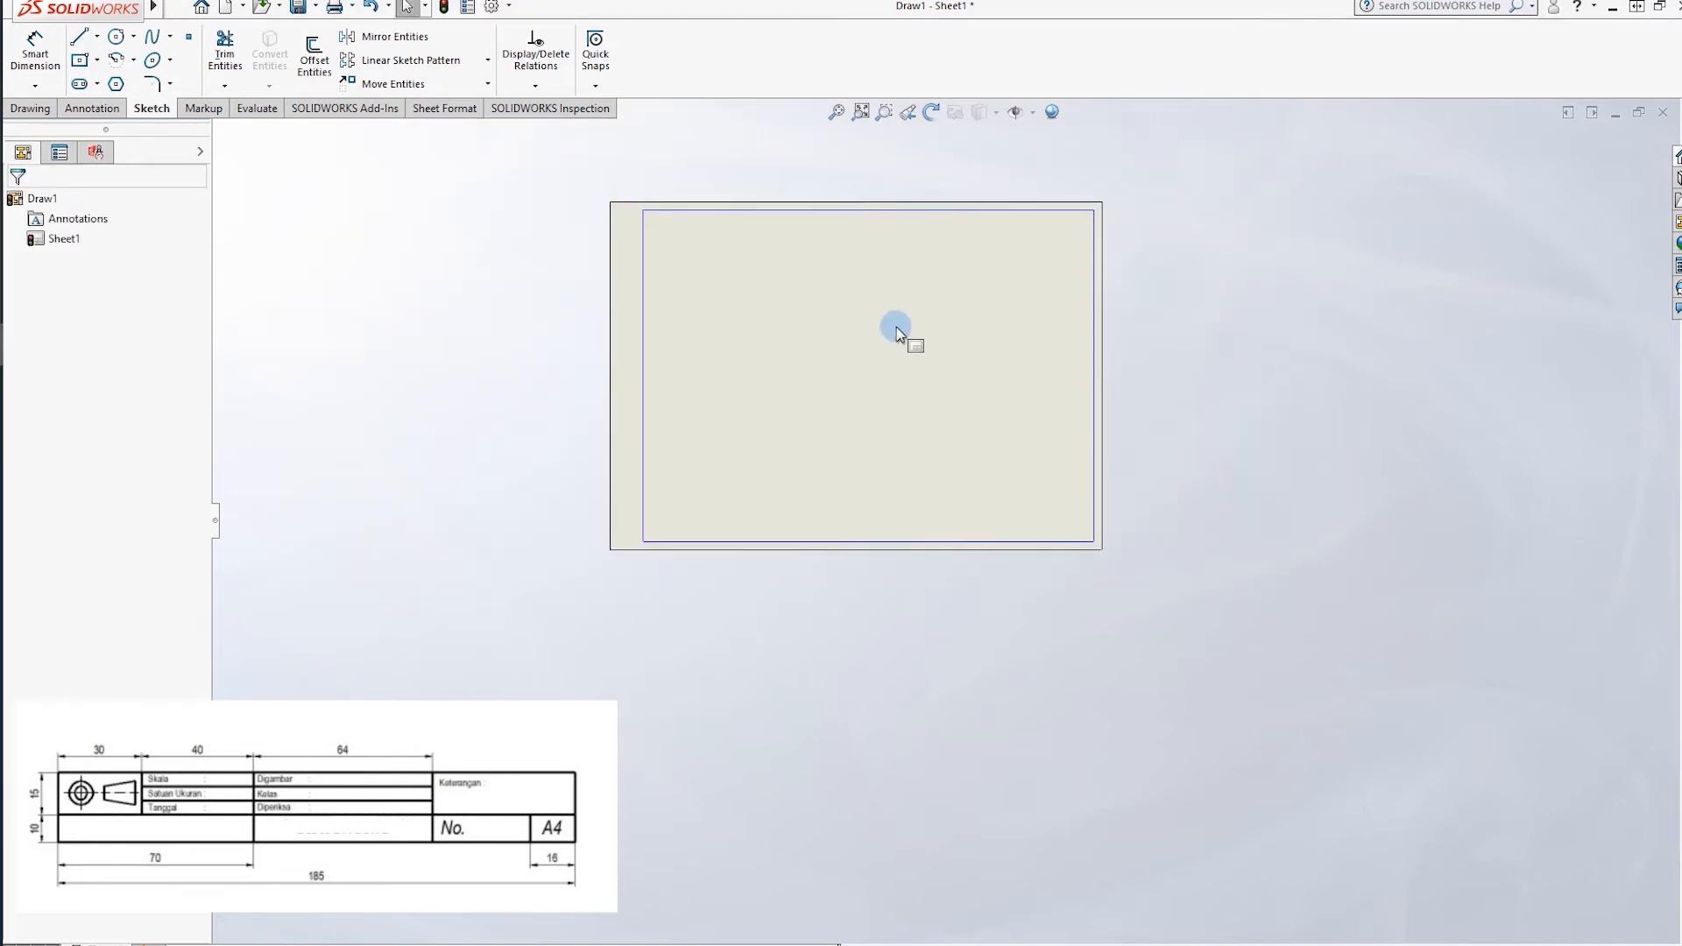
Sketch two lines enclosing a title block about 142 mm wide and 40 mm high in the inner border's lower-right corner.
{"action": "left_click", "coordinate": [79, 37]}
{"action": "scroll", "coordinate": [940, 565], "scroll_direction": "down", "scroll_amount": 3}
{"action": "left_click", "coordinate": [1180, 424]}
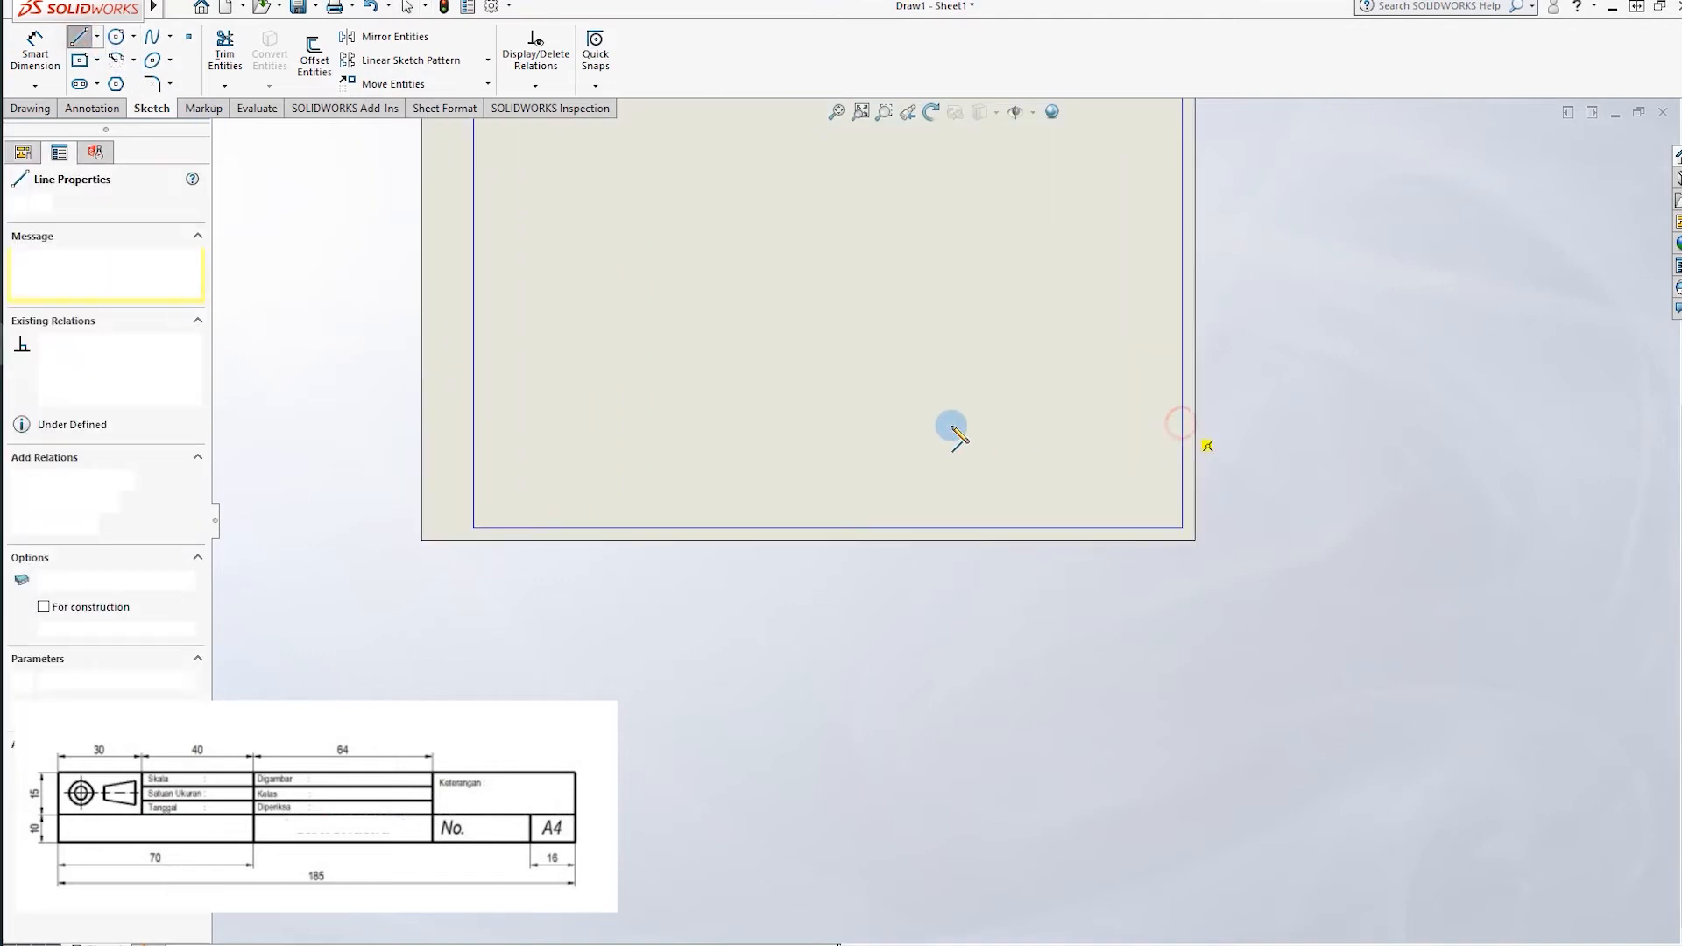
{"action": "left_click", "coordinate": [813, 424]}
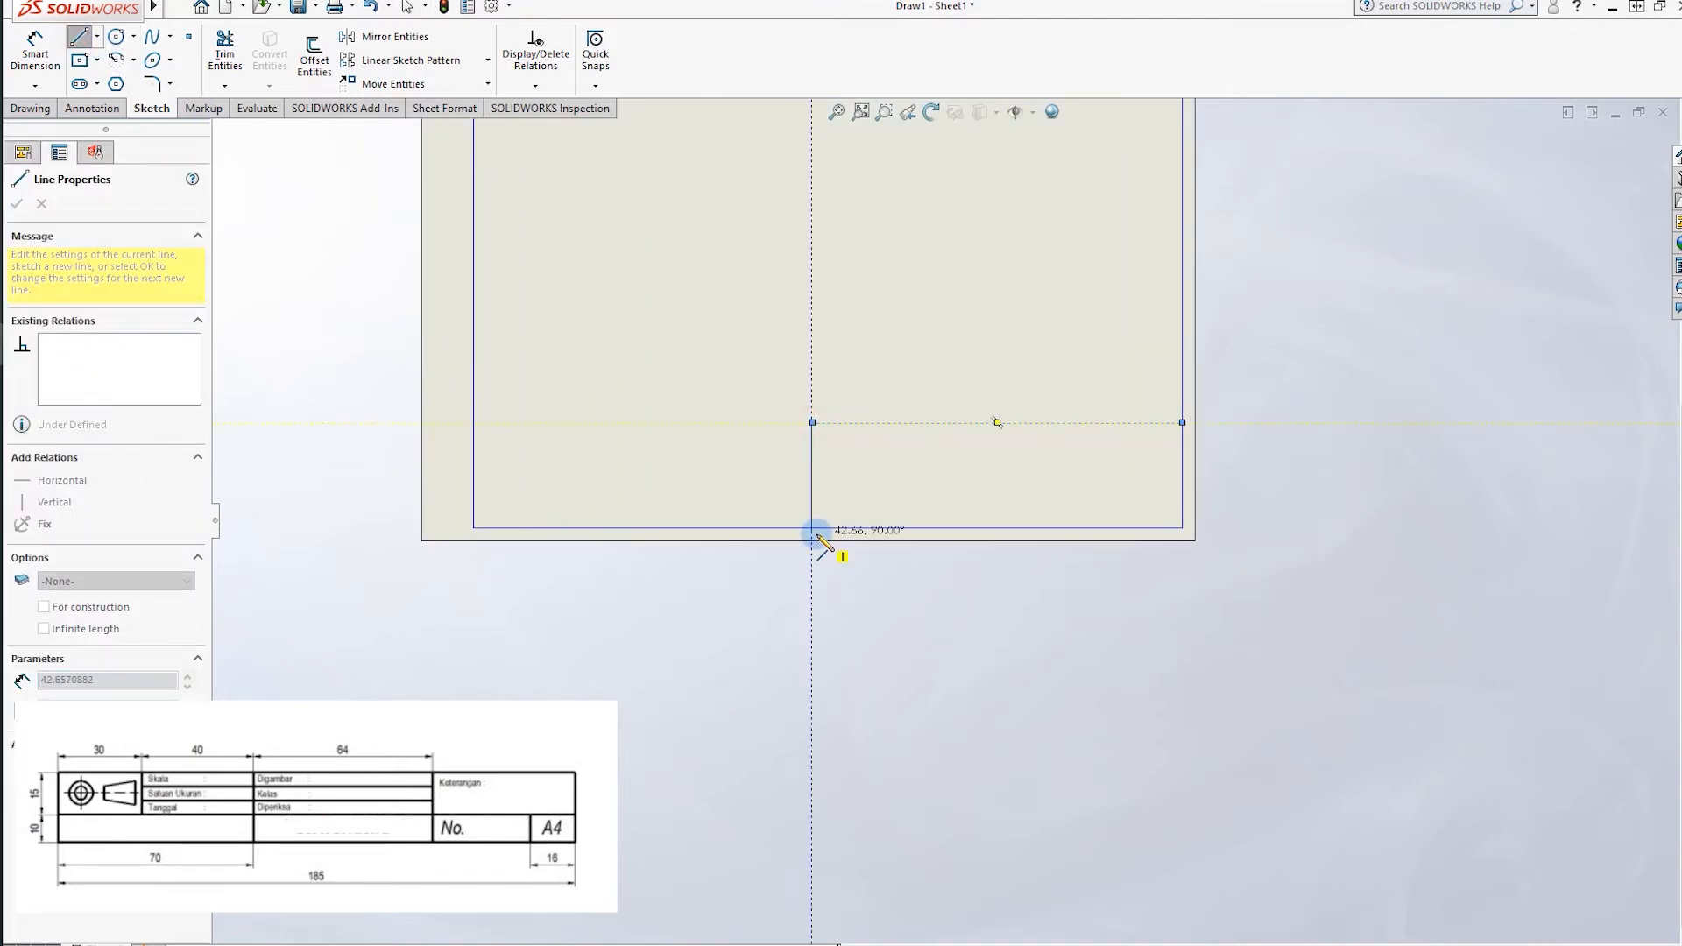
{"action": "left_click", "coordinate": [811, 529]}
{"action": "key", "text": "Escape"}
{"action": "scroll", "coordinate": [892, 461], "scroll_direction": "down", "scroll_amount": 3}
Dimension the title block's height from its upper line to the lower border line and set it to 25 mm.
{"action": "left_click", "coordinate": [35, 48]}
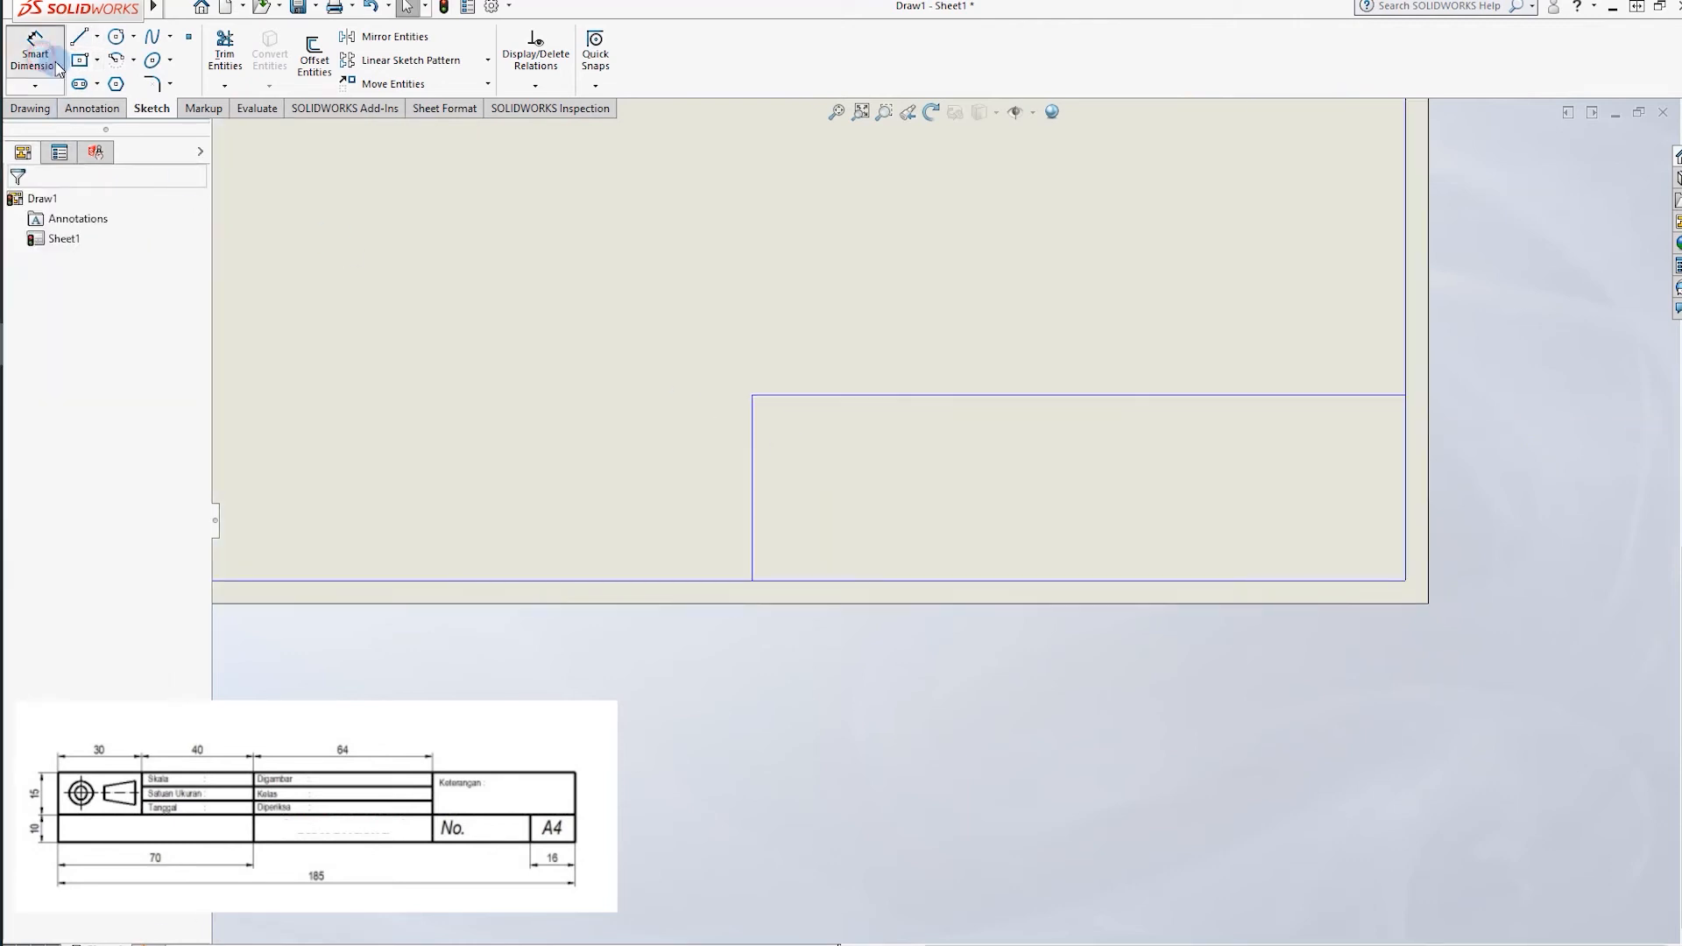
{"action": "left_click", "coordinate": [999, 396]}
{"action": "left_click", "coordinate": [933, 581]}
{"action": "left_click", "coordinate": [631, 487]}
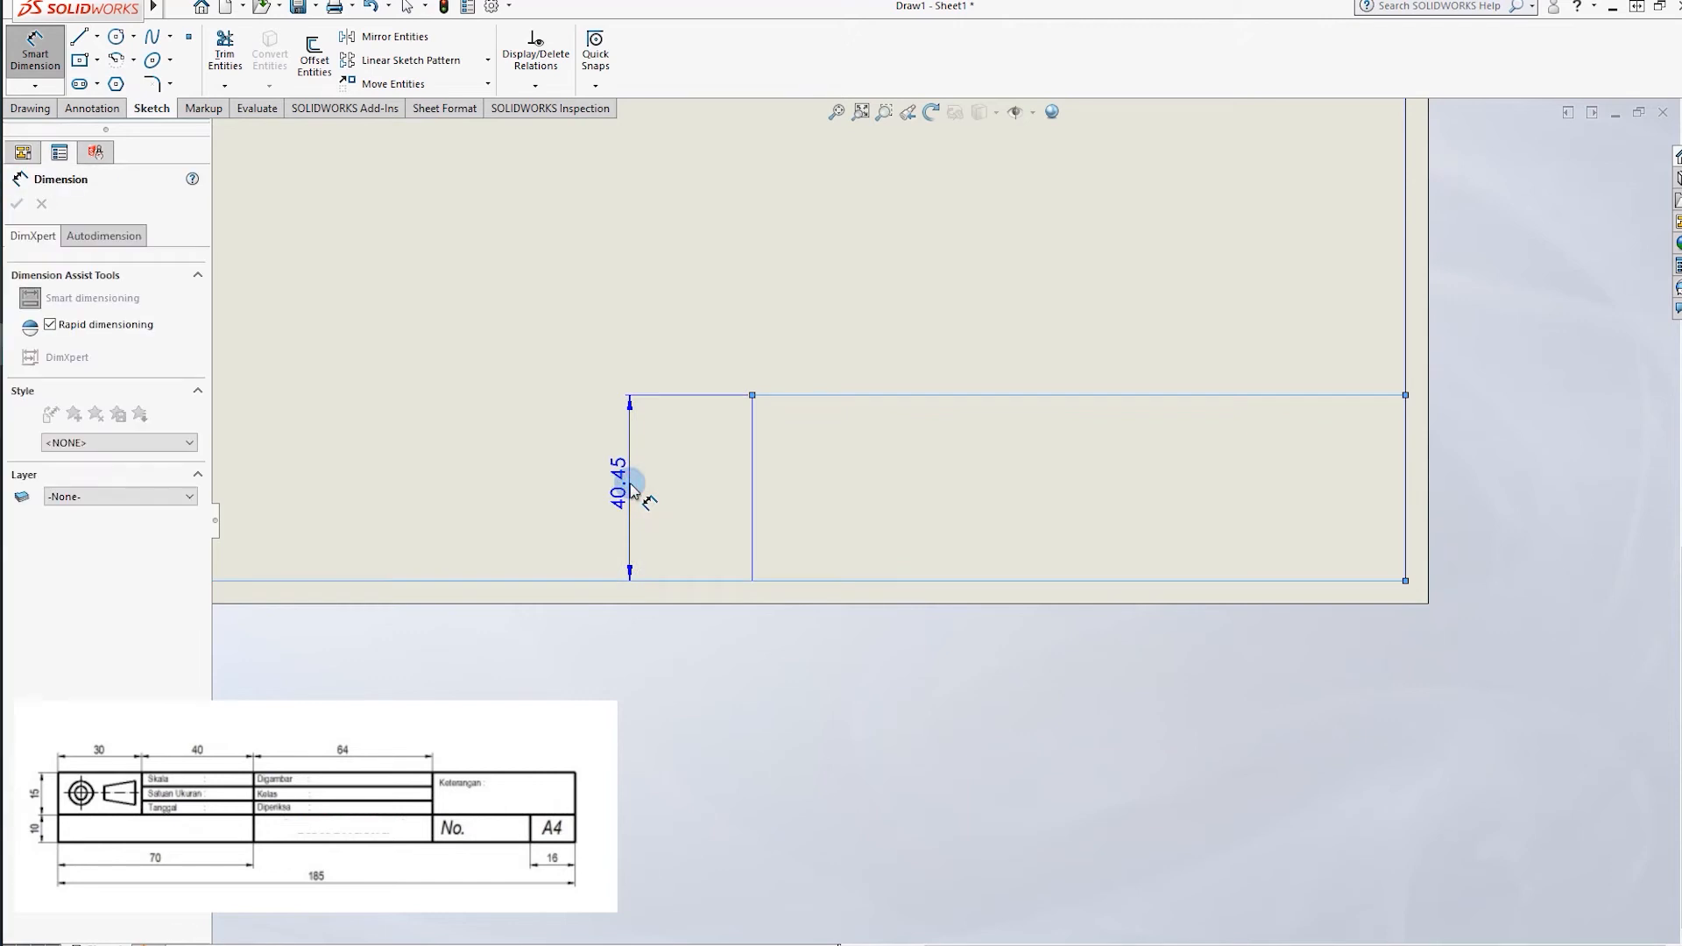
{"action": "type", "text": "25"}
{"action": "key", "text": "Return"}
{"action": "scroll", "coordinate": [730, 509], "scroll_direction": "down", "scroll_amount": 2}
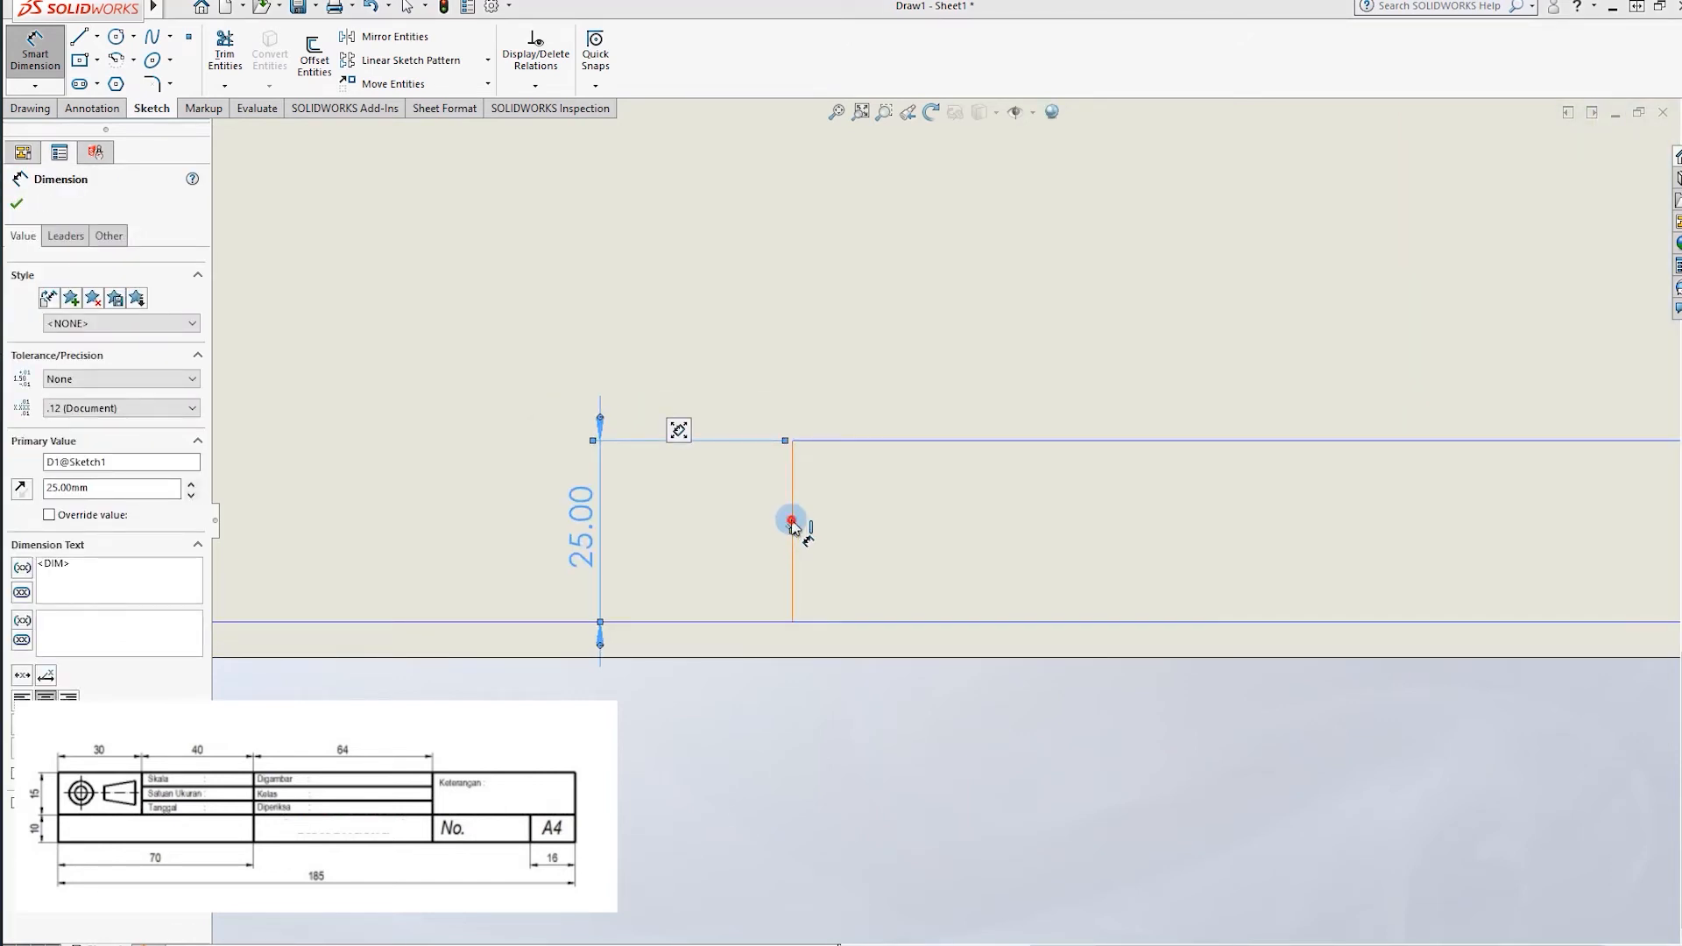
Dimension the title block's width from its left line to the right border line and set it to 185 mm.
{"action": "left_click", "coordinate": [792, 523]}
{"action": "scroll", "coordinate": [947, 519], "scroll_direction": "up", "scroll_amount": 1}
{"action": "left_click", "coordinate": [1675, 518]}
{"action": "left_click", "coordinate": [1175, 828]}
{"action": "key", "text": "Return"}
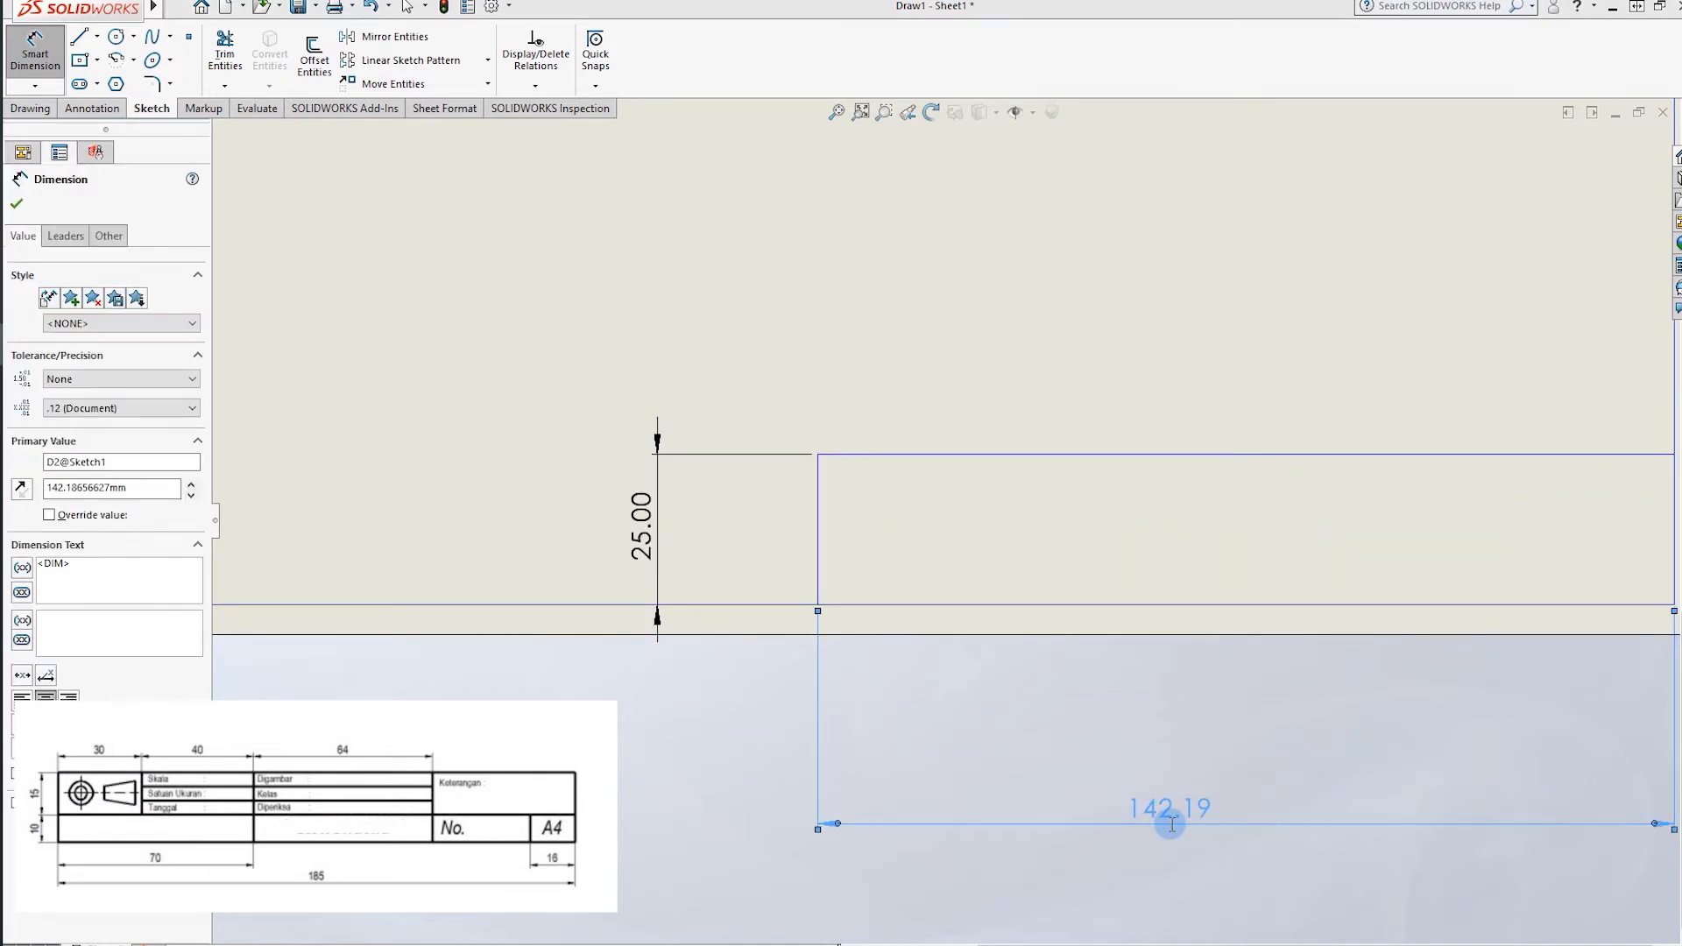
{"action": "scroll", "coordinate": [1220, 770], "scroll_direction": "up", "scroll_amount": 5}
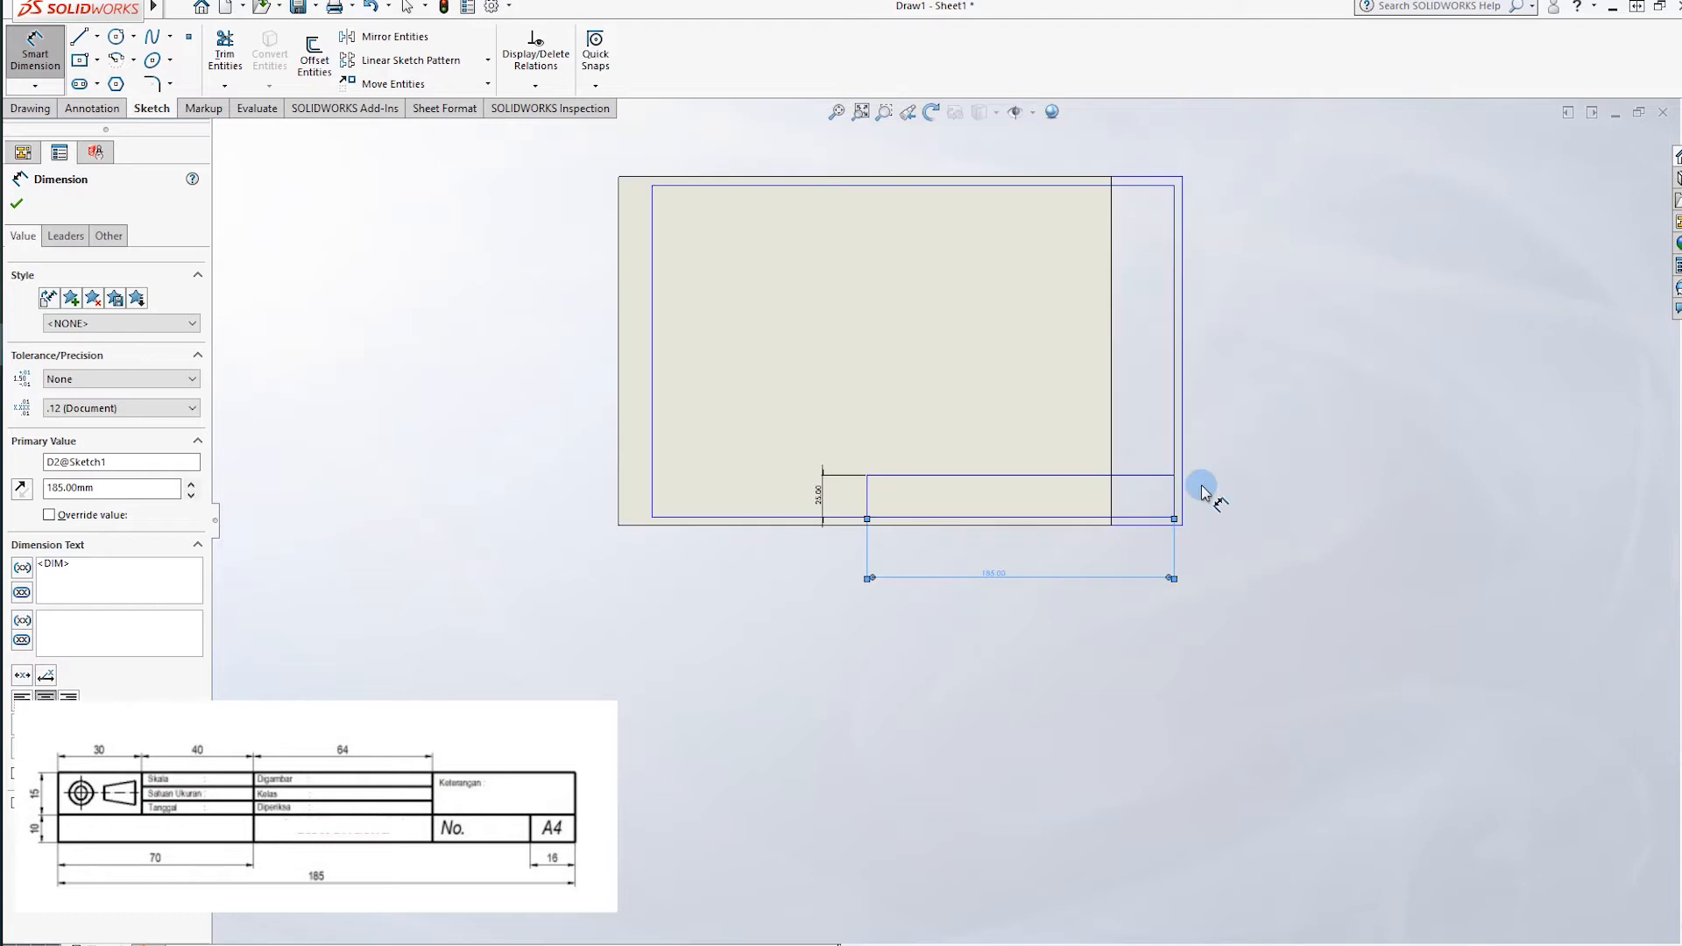
Dimension the outer sheet outline, setting its upper edge to 297 mm and its left edge to 210 mm.
{"action": "left_click_drag", "start_coordinate": [808, 176], "coordinate": [837, 150]}
{"action": "left_click", "coordinate": [838, 144]}
{"action": "key", "text": "Return"}
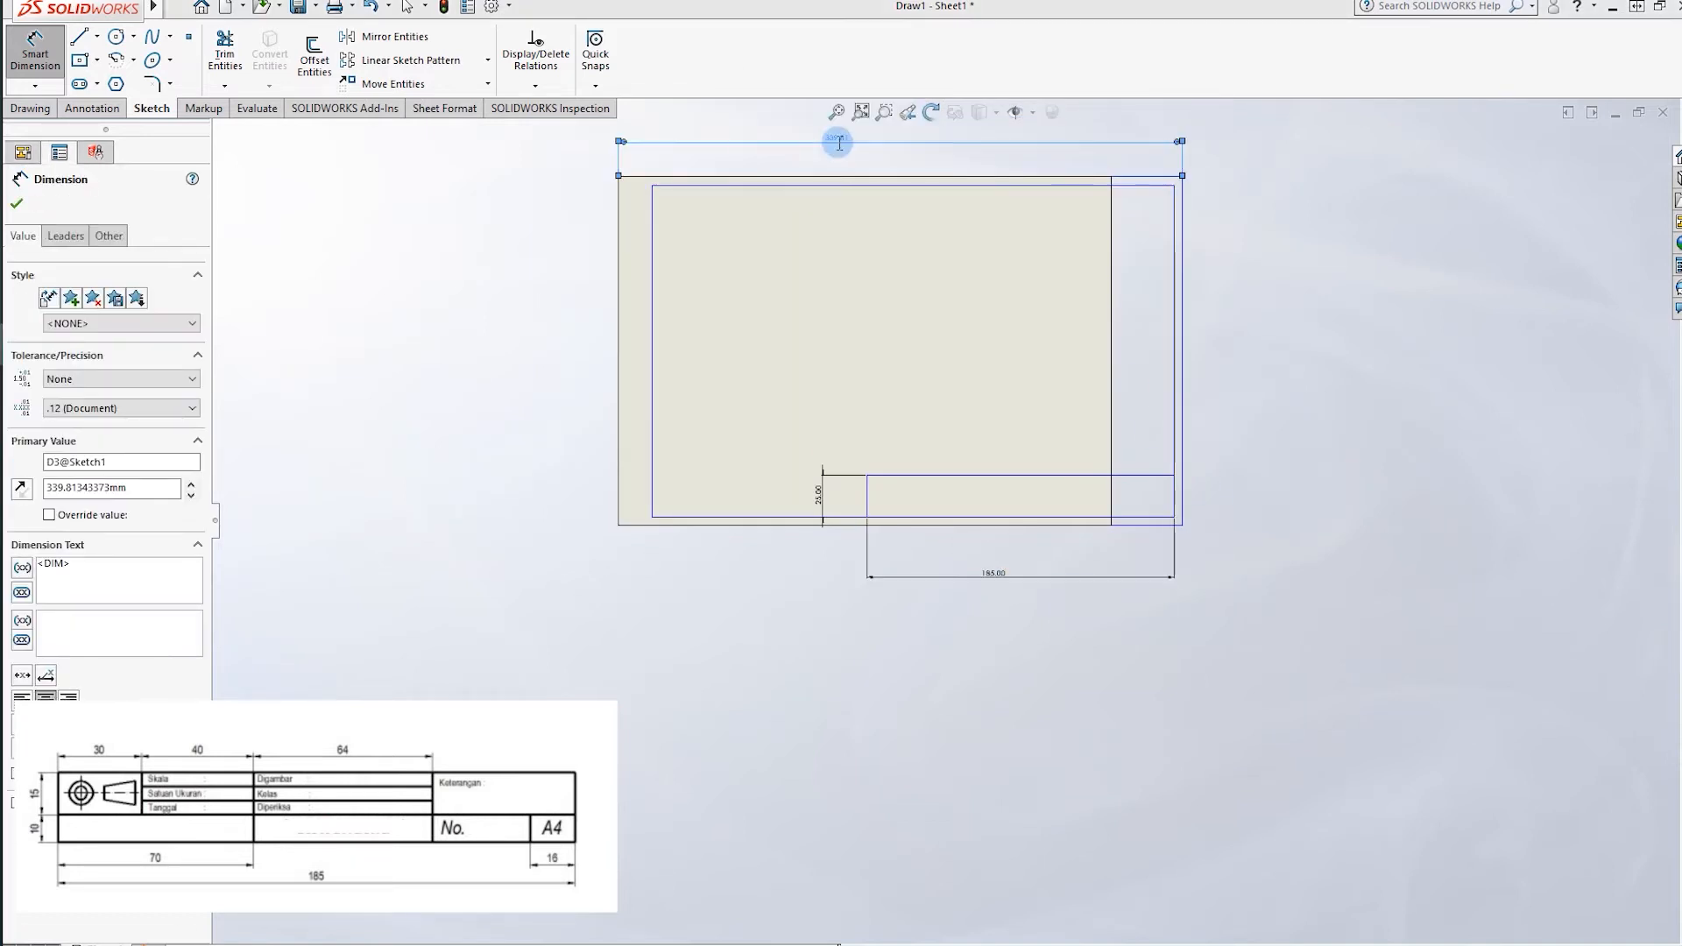
{"action": "left_click_drag", "start_coordinate": [623, 221], "coordinate": [512, 285]}
{"action": "left_click", "coordinate": [513, 285]}
{"action": "left_click", "coordinate": [510, 294]}
{"action": "key", "text": "Return"}
{"action": "scroll", "coordinate": [607, 313], "scroll_direction": "down", "scroll_amount": 2}
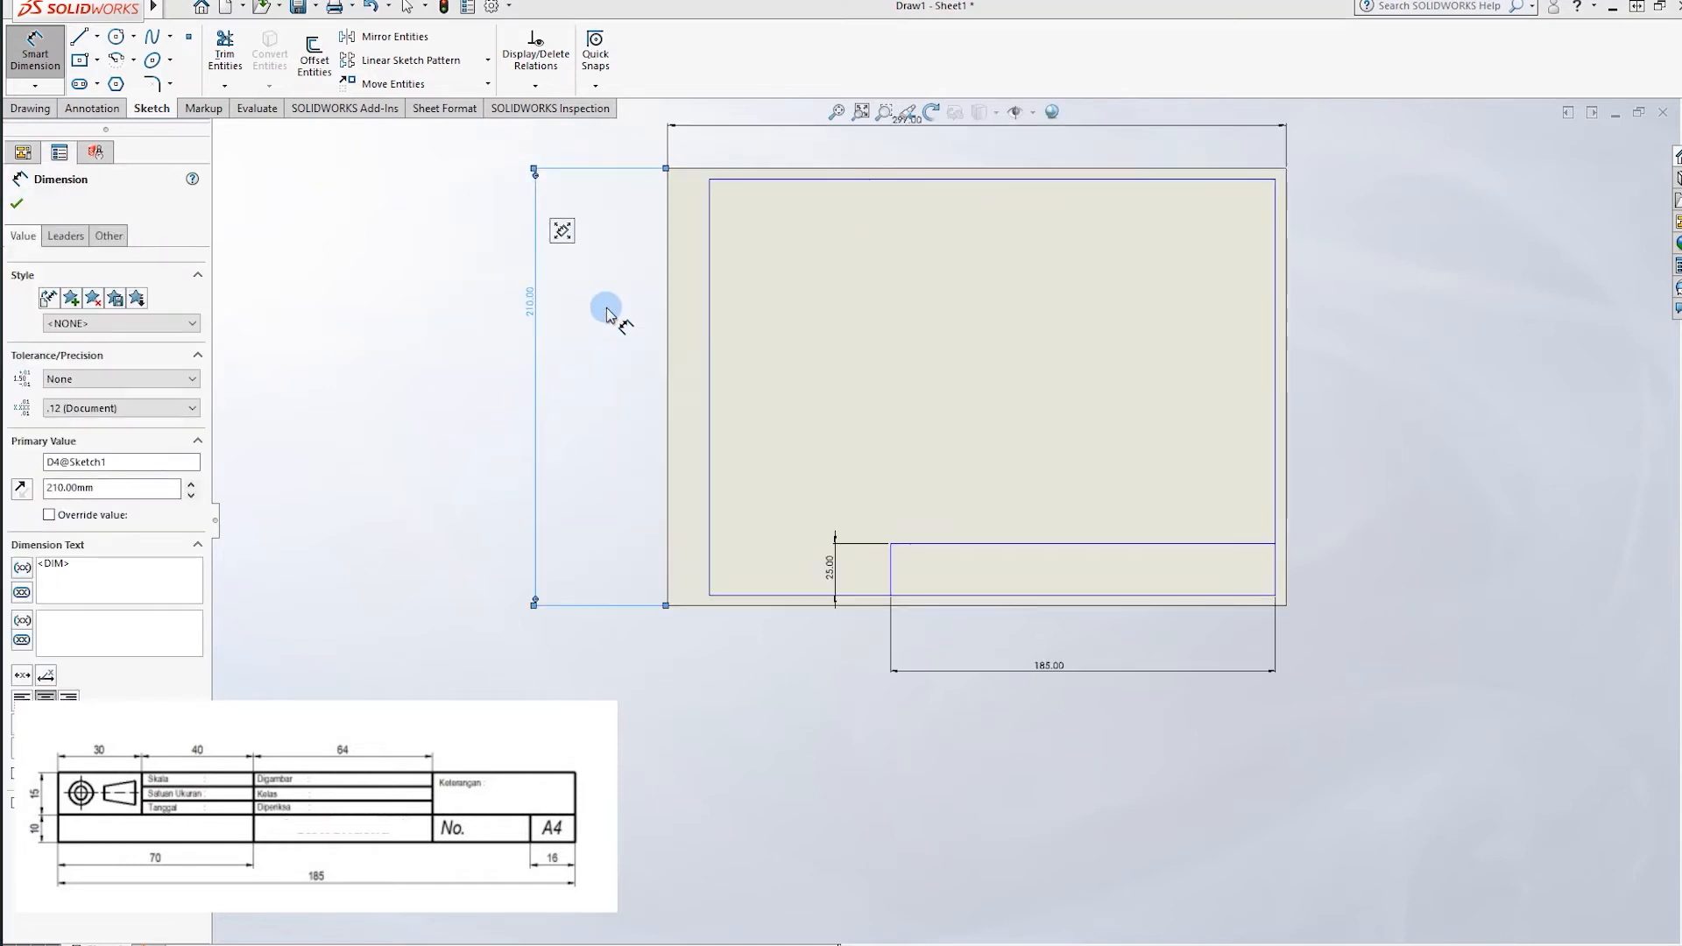
Leave the dimension command and add a Fix relation to the outer outline's left and upper edges.
{"action": "scroll", "coordinate": [606, 308], "scroll_direction": "down", "scroll_amount": 2}
{"action": "left_click", "coordinate": [741, 320]}
{"action": "key", "text": "Escape"}
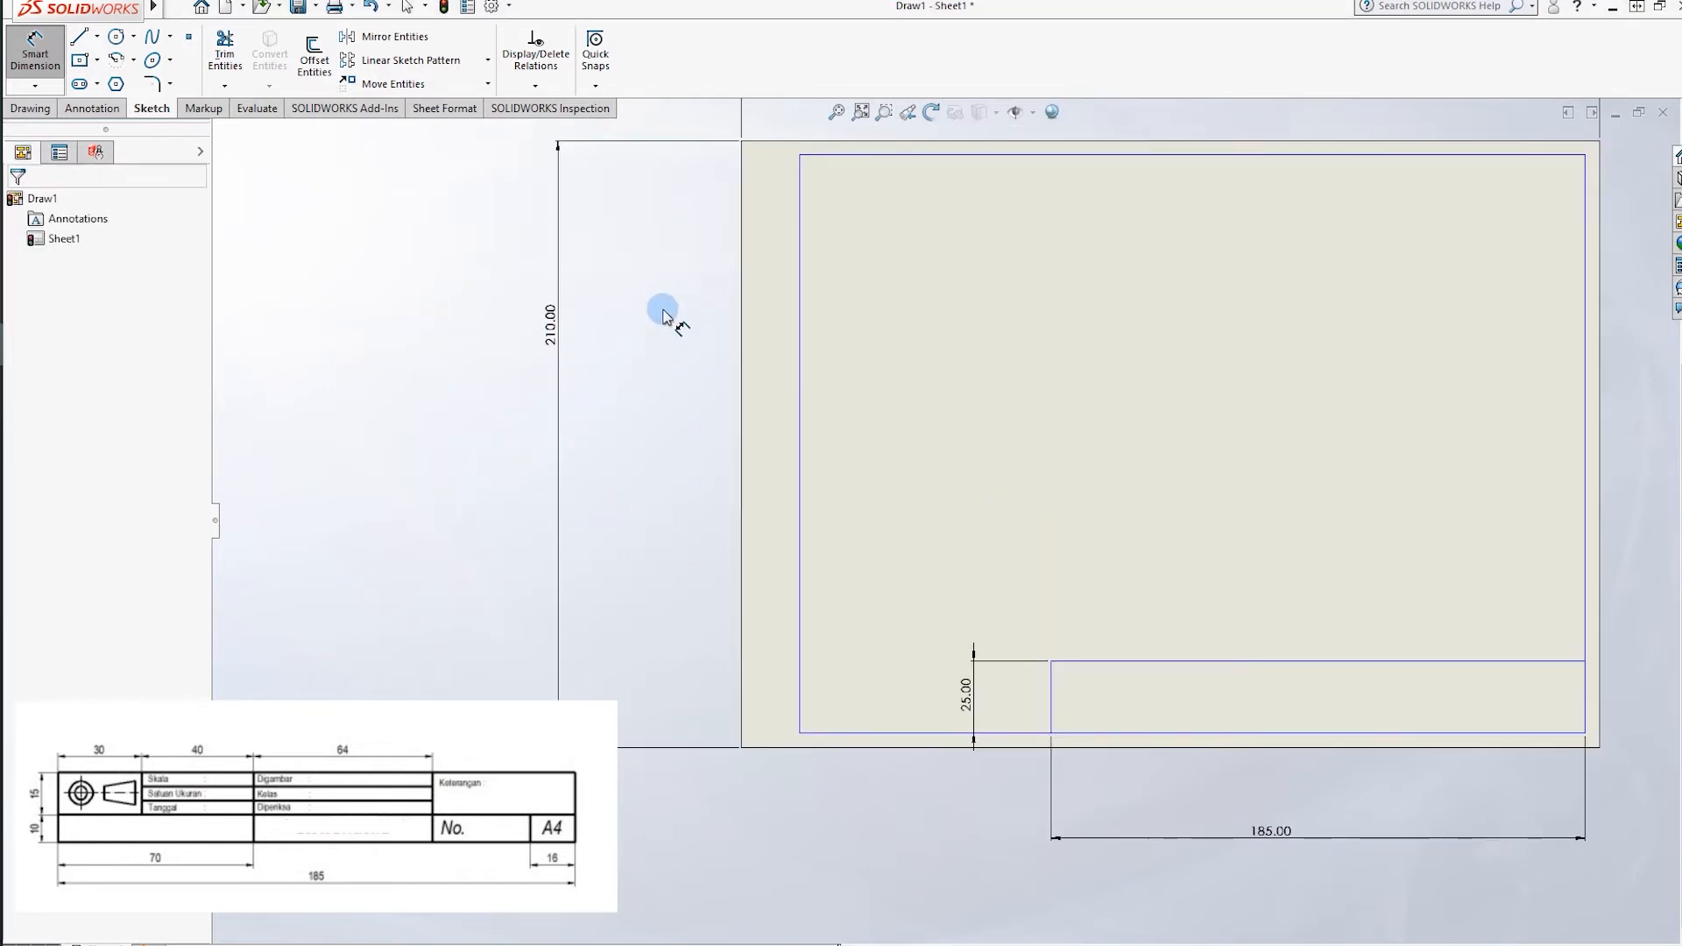
{"action": "left_click", "coordinate": [741, 311]}
{"action": "left_click", "coordinate": [35, 53]}
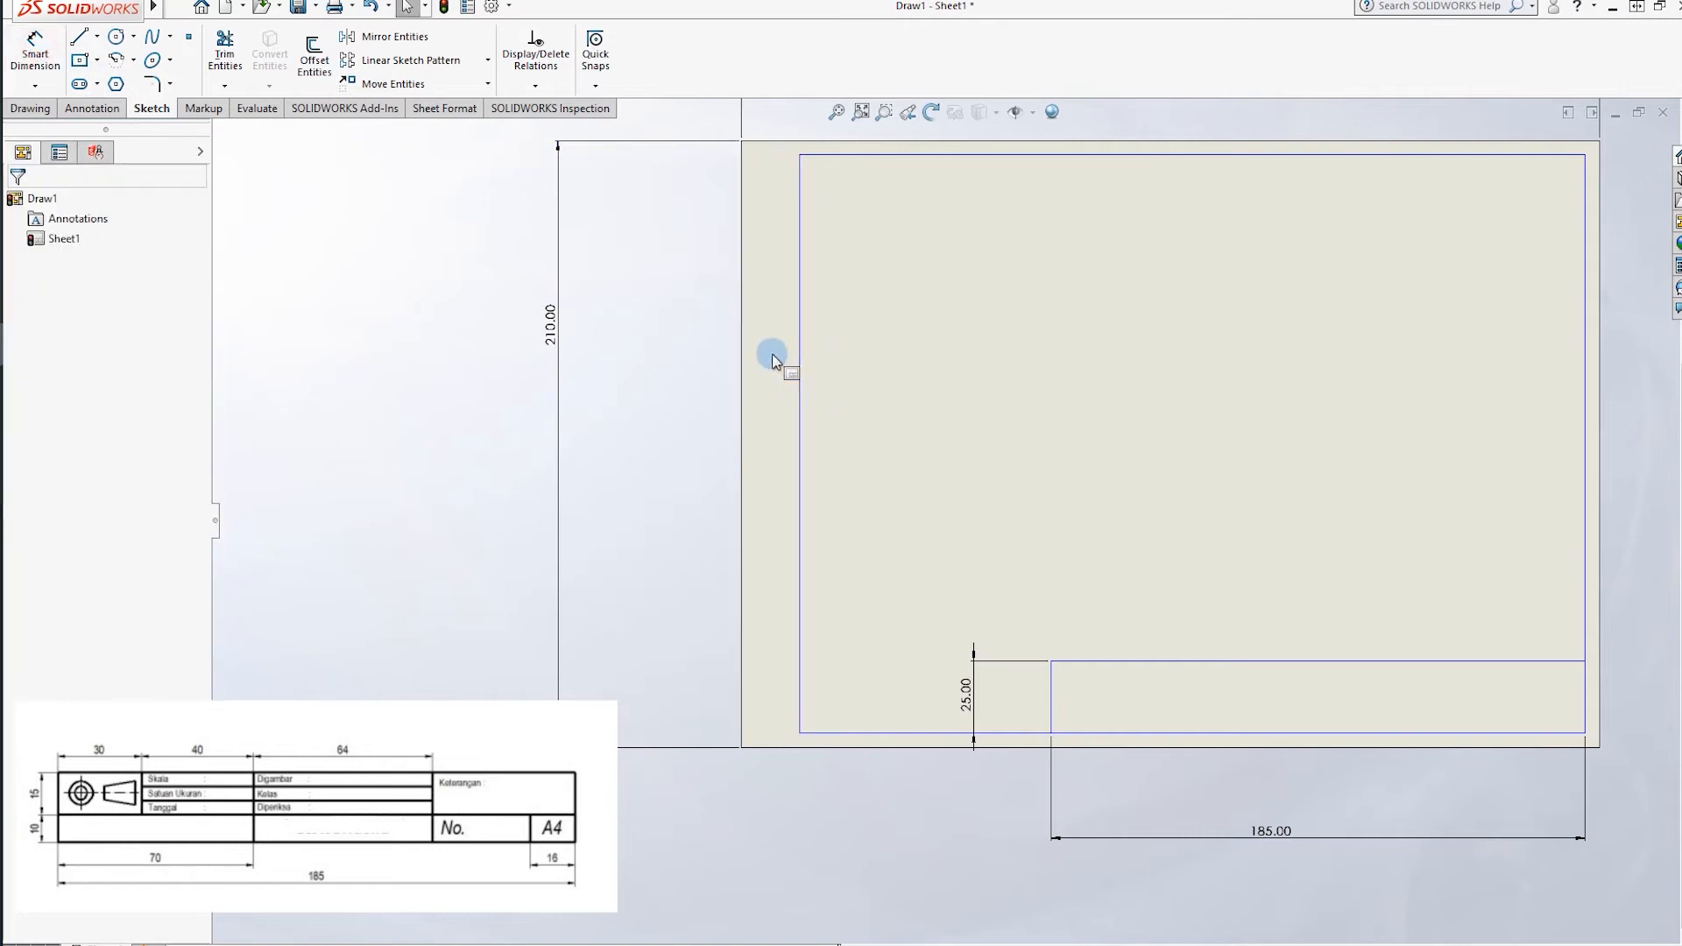
{"action": "left_click", "coordinate": [742, 342]}
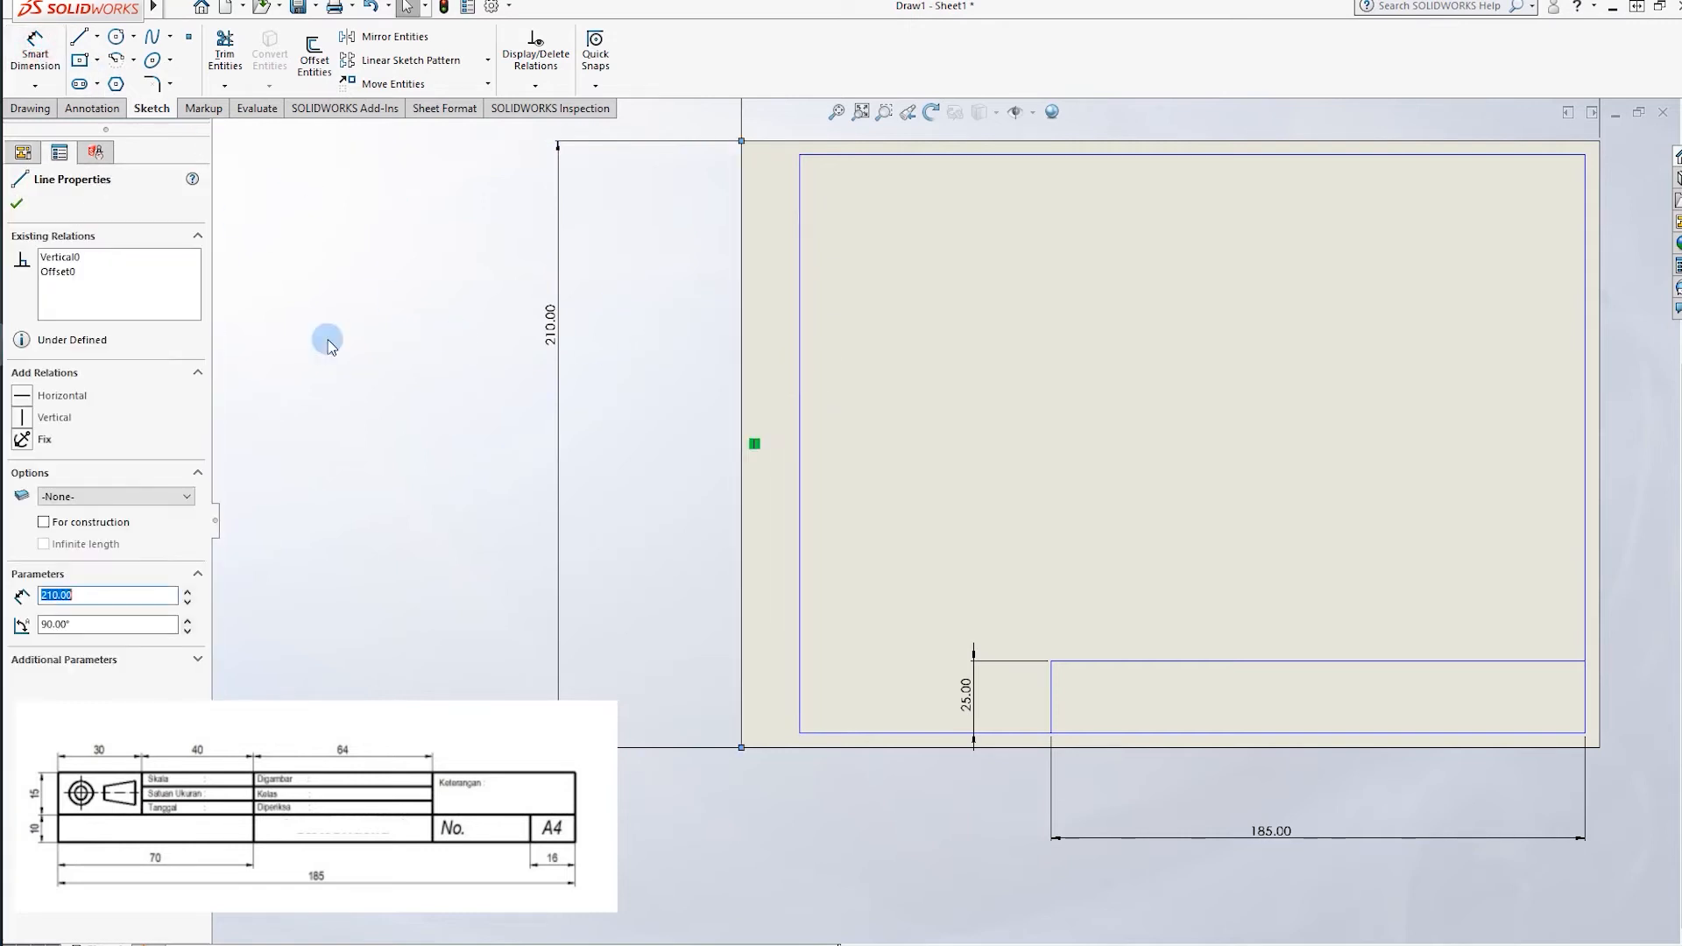
{"action": "left_click", "coordinate": [22, 440]}
{"action": "key", "text": "z"}
{"action": "left_click", "coordinate": [900, 256]}
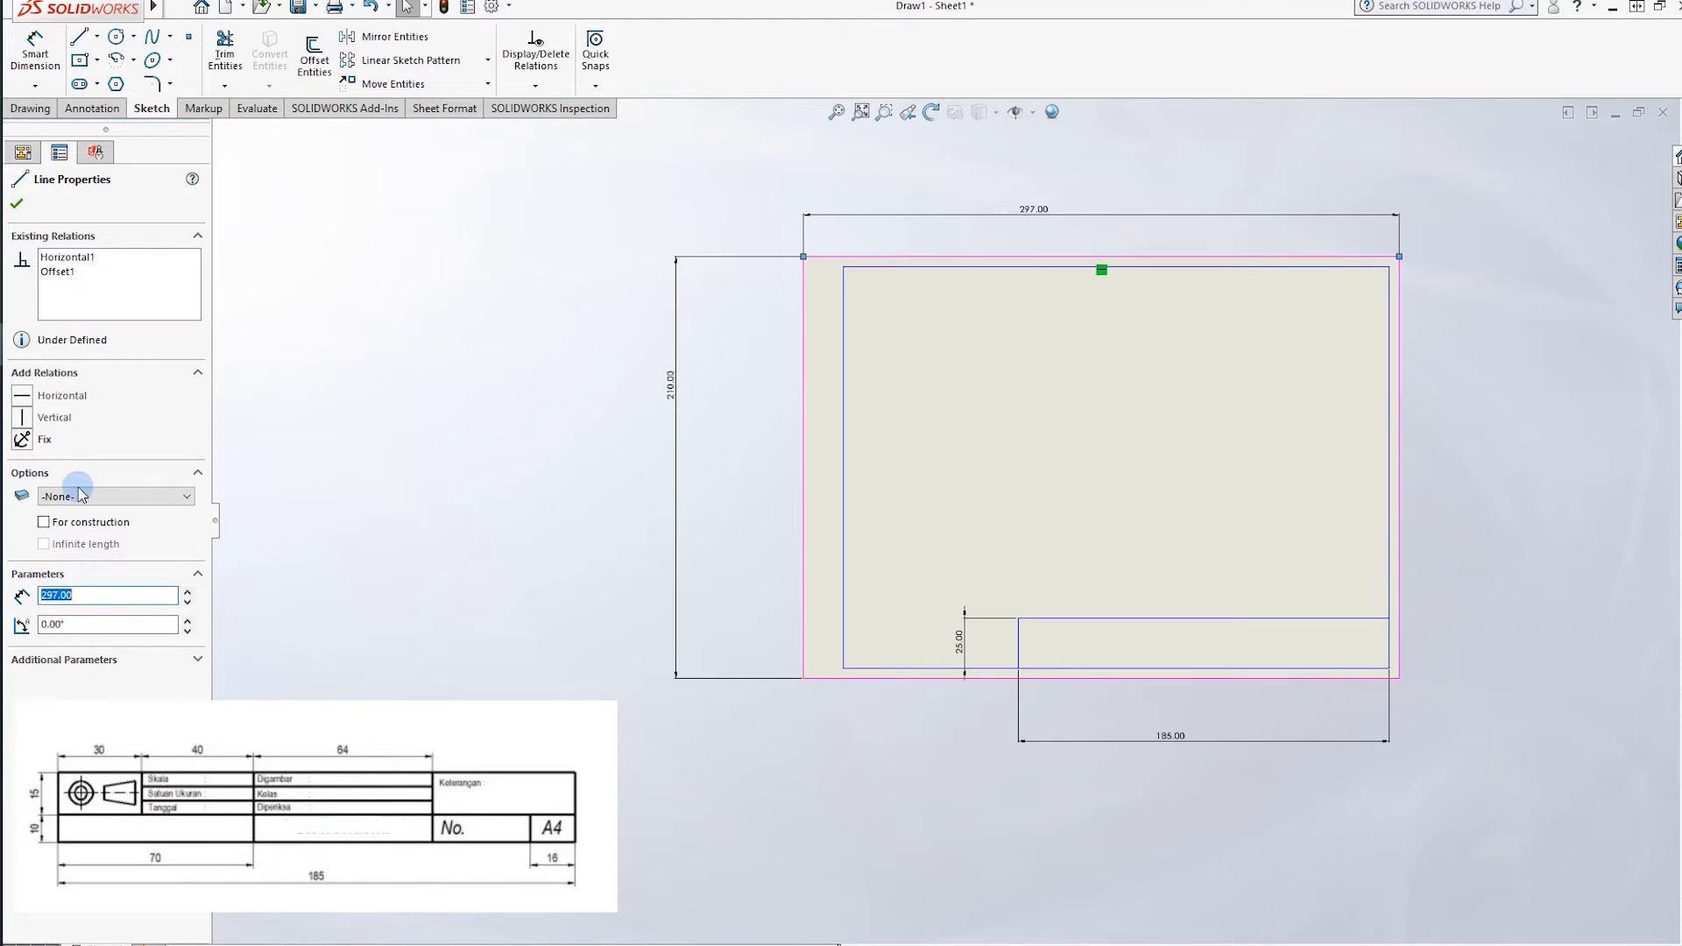
{"action": "left_click", "coordinate": [17, 443]}
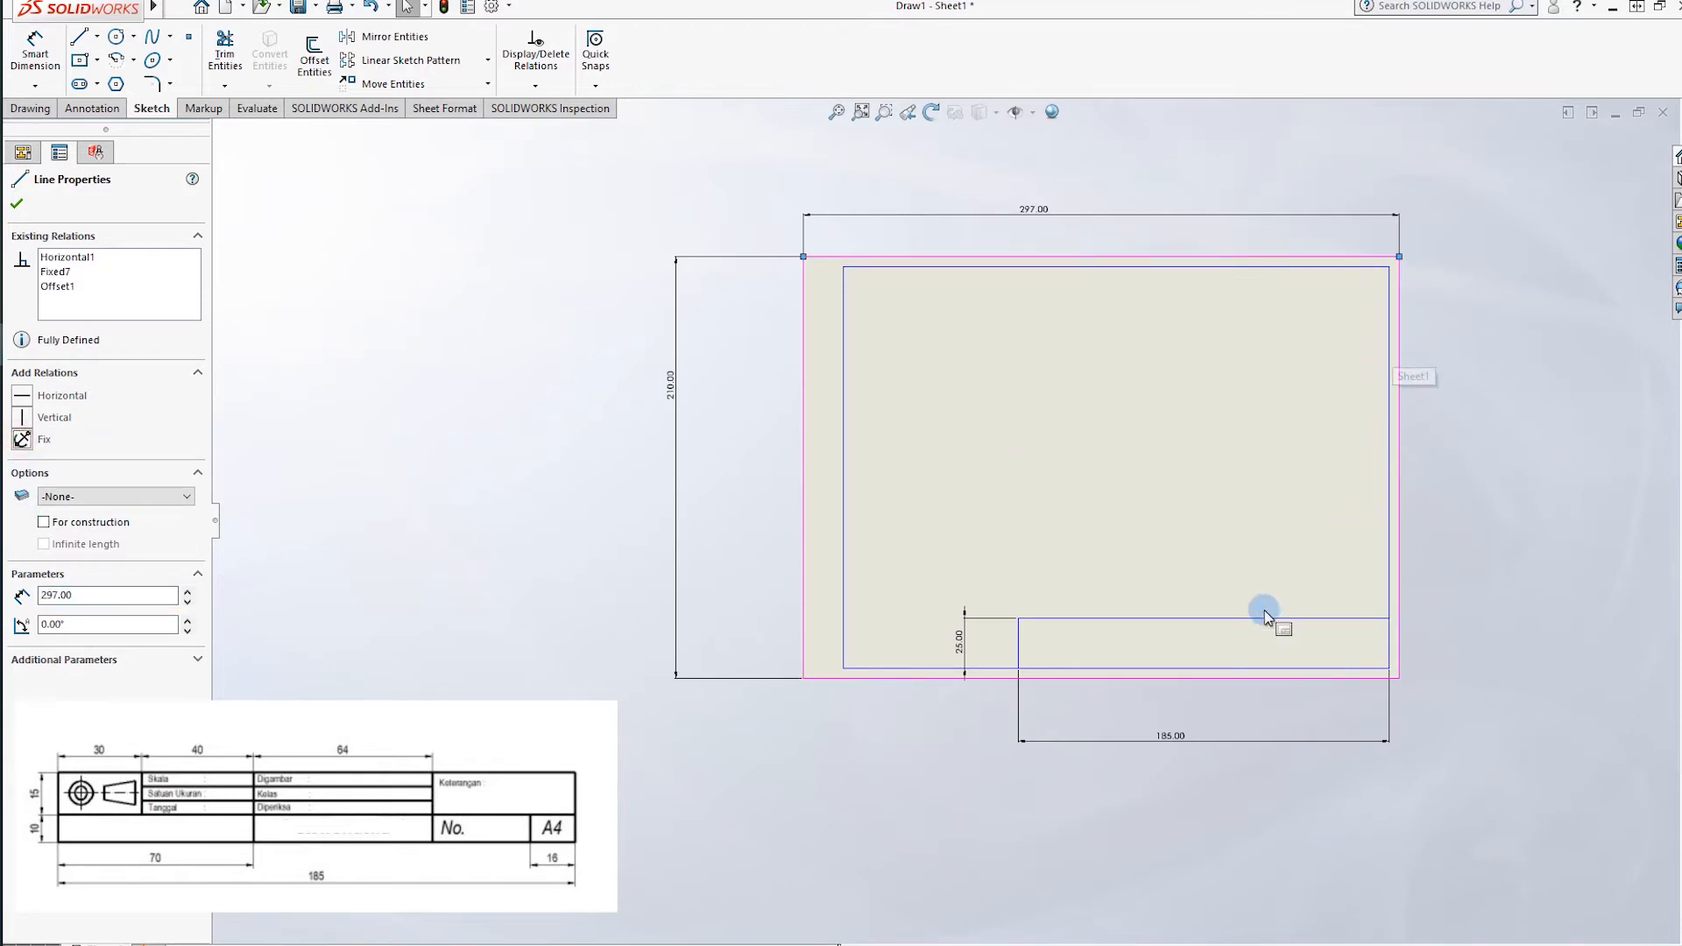
Delete the 210 mm and 297 mm dimensions from the outer outline.
{"action": "left_click", "coordinate": [1477, 548]}
{"action": "left_click", "coordinate": [676, 419]}
{"action": "key", "text": "Delete"}
{"action": "left_click", "coordinate": [1050, 214]}
{"action": "key", "text": "Delete"}
Reposition the 185 mm width dimension below the title block.
{"action": "scroll", "coordinate": [1063, 657], "scroll_direction": "up", "scroll_amount": 1}
{"action": "scroll", "coordinate": [1063, 657], "scroll_direction": "down", "scroll_amount": 3}
{"action": "left_click_drag", "start_coordinate": [1133, 692], "coordinate": [1144, 674]}
{"action": "scroll", "coordinate": [1116, 555], "scroll_direction": "down", "scroll_amount": 2}
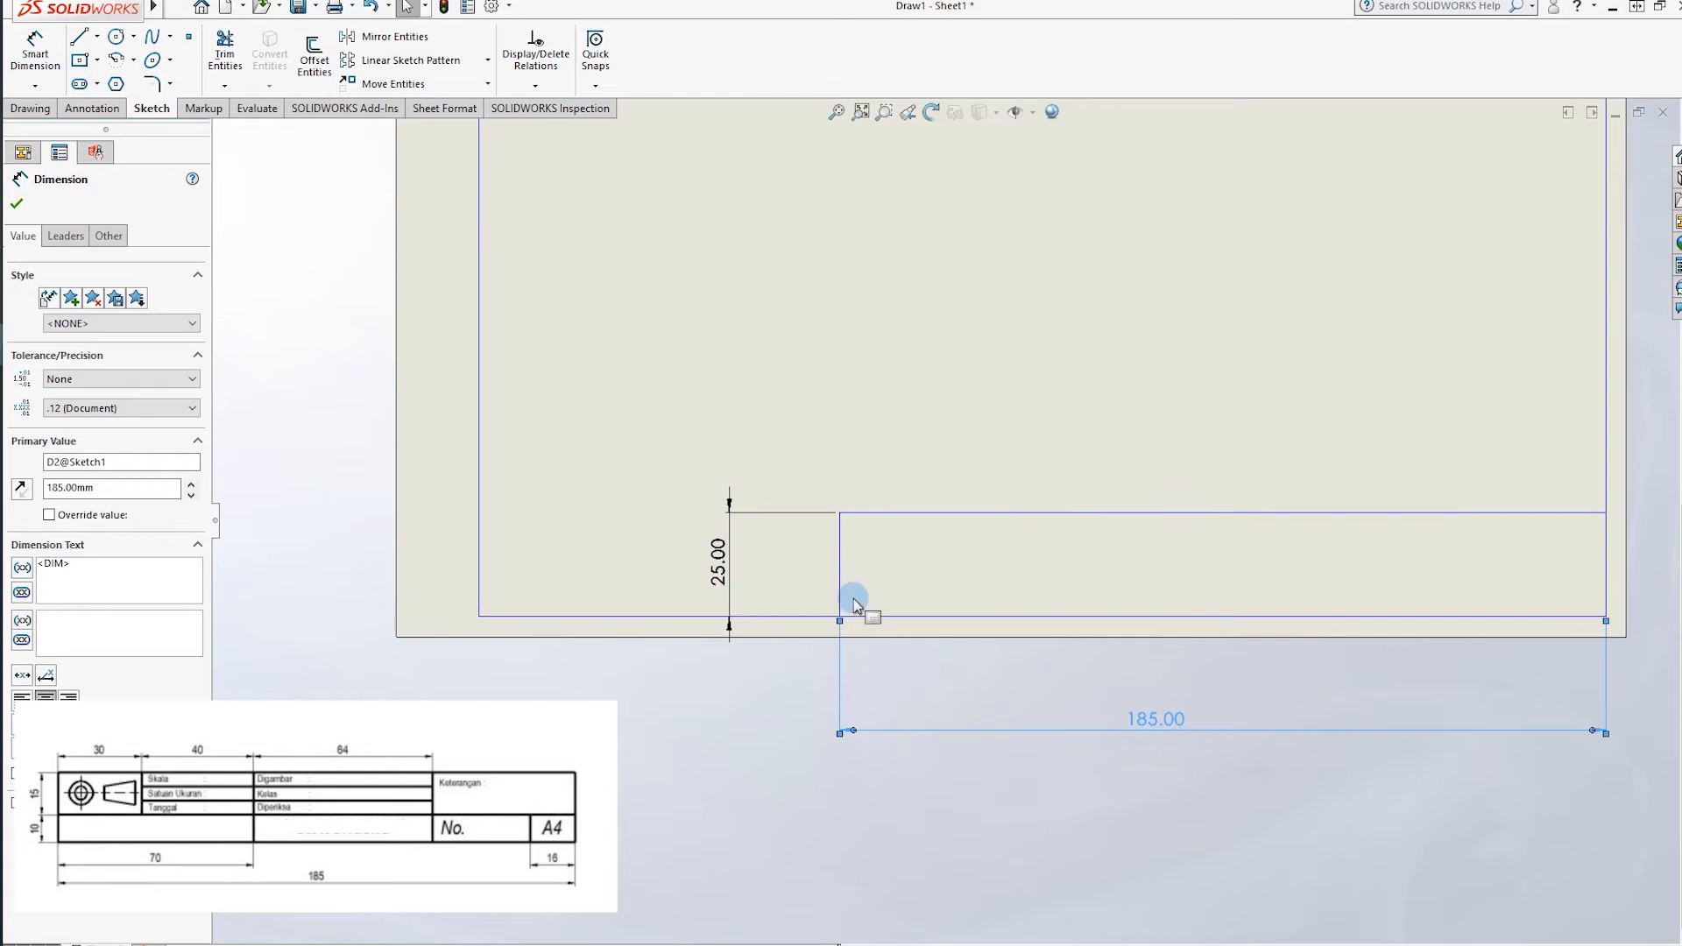
Offset the title block's upper edge 5 mm downward into the block and delete the offset dimension.
{"action": "left_click", "coordinate": [313, 55]}
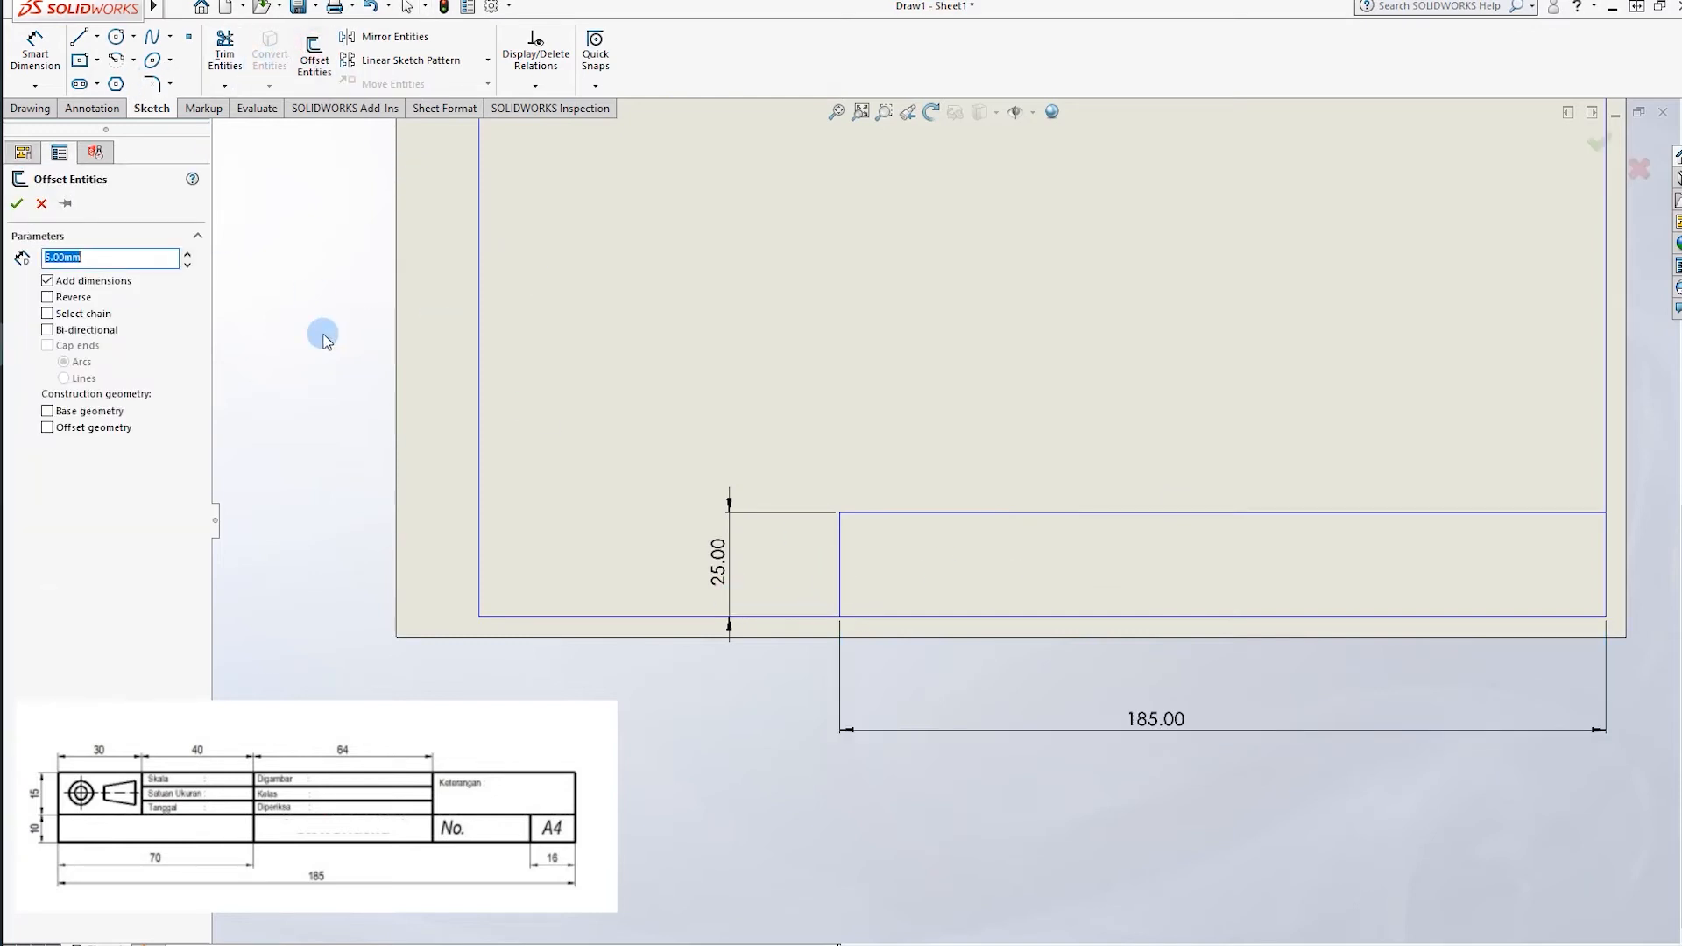
{"action": "left_click", "coordinate": [954, 513]}
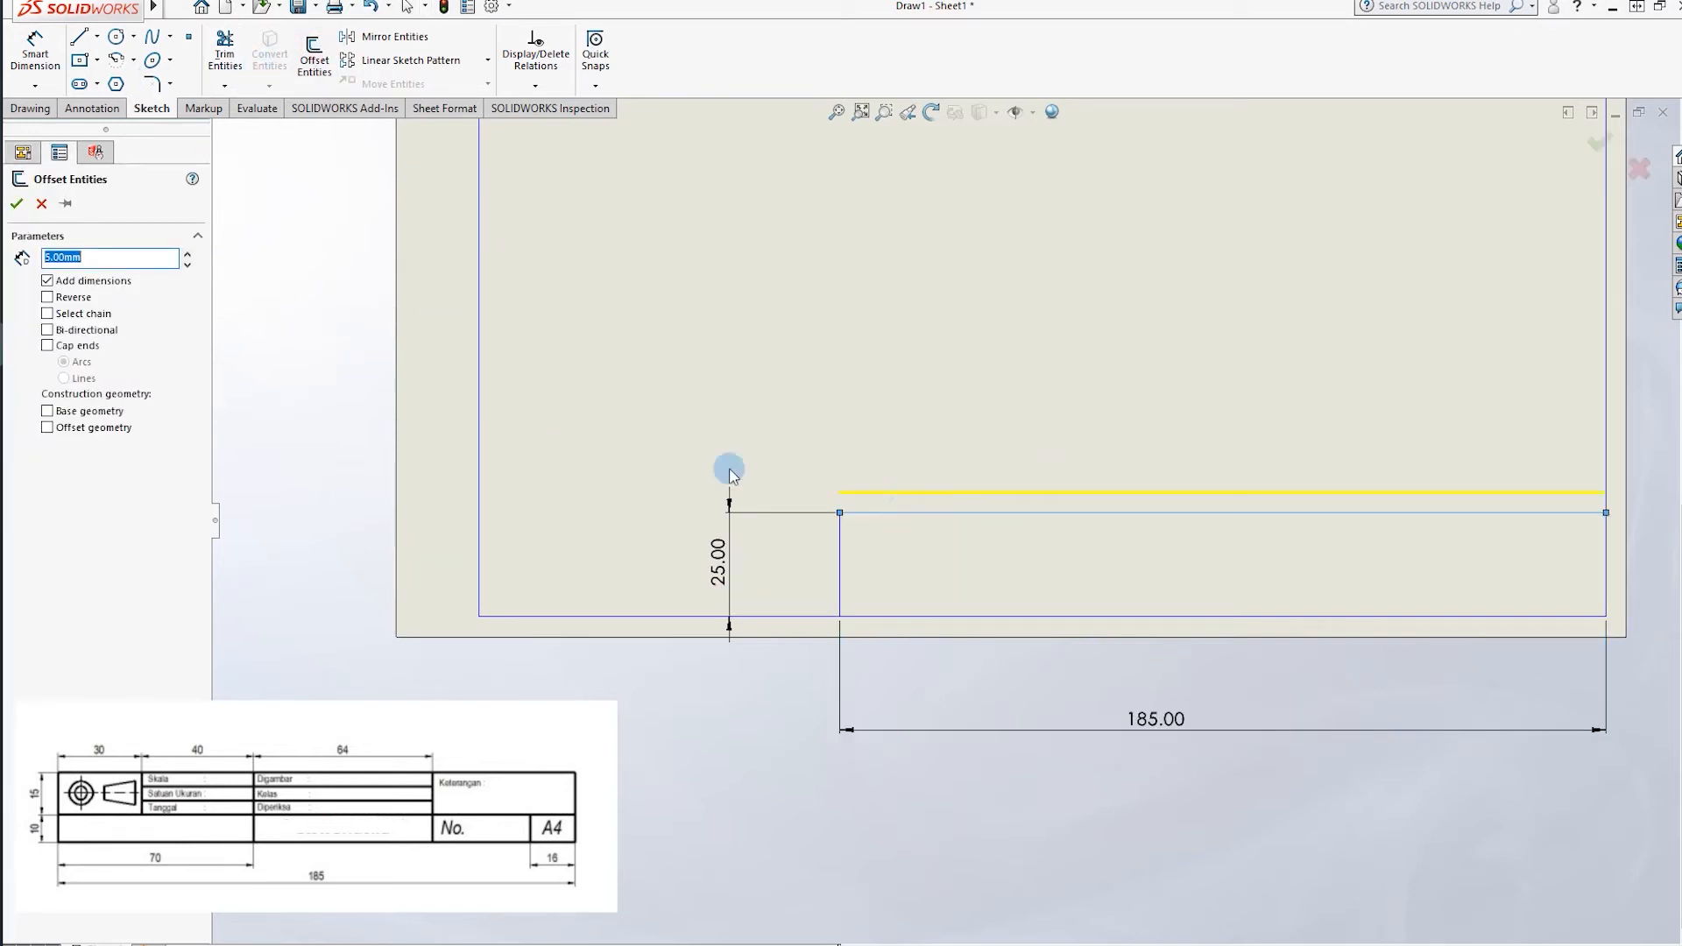
{"action": "left_click", "coordinate": [1617, 149]}
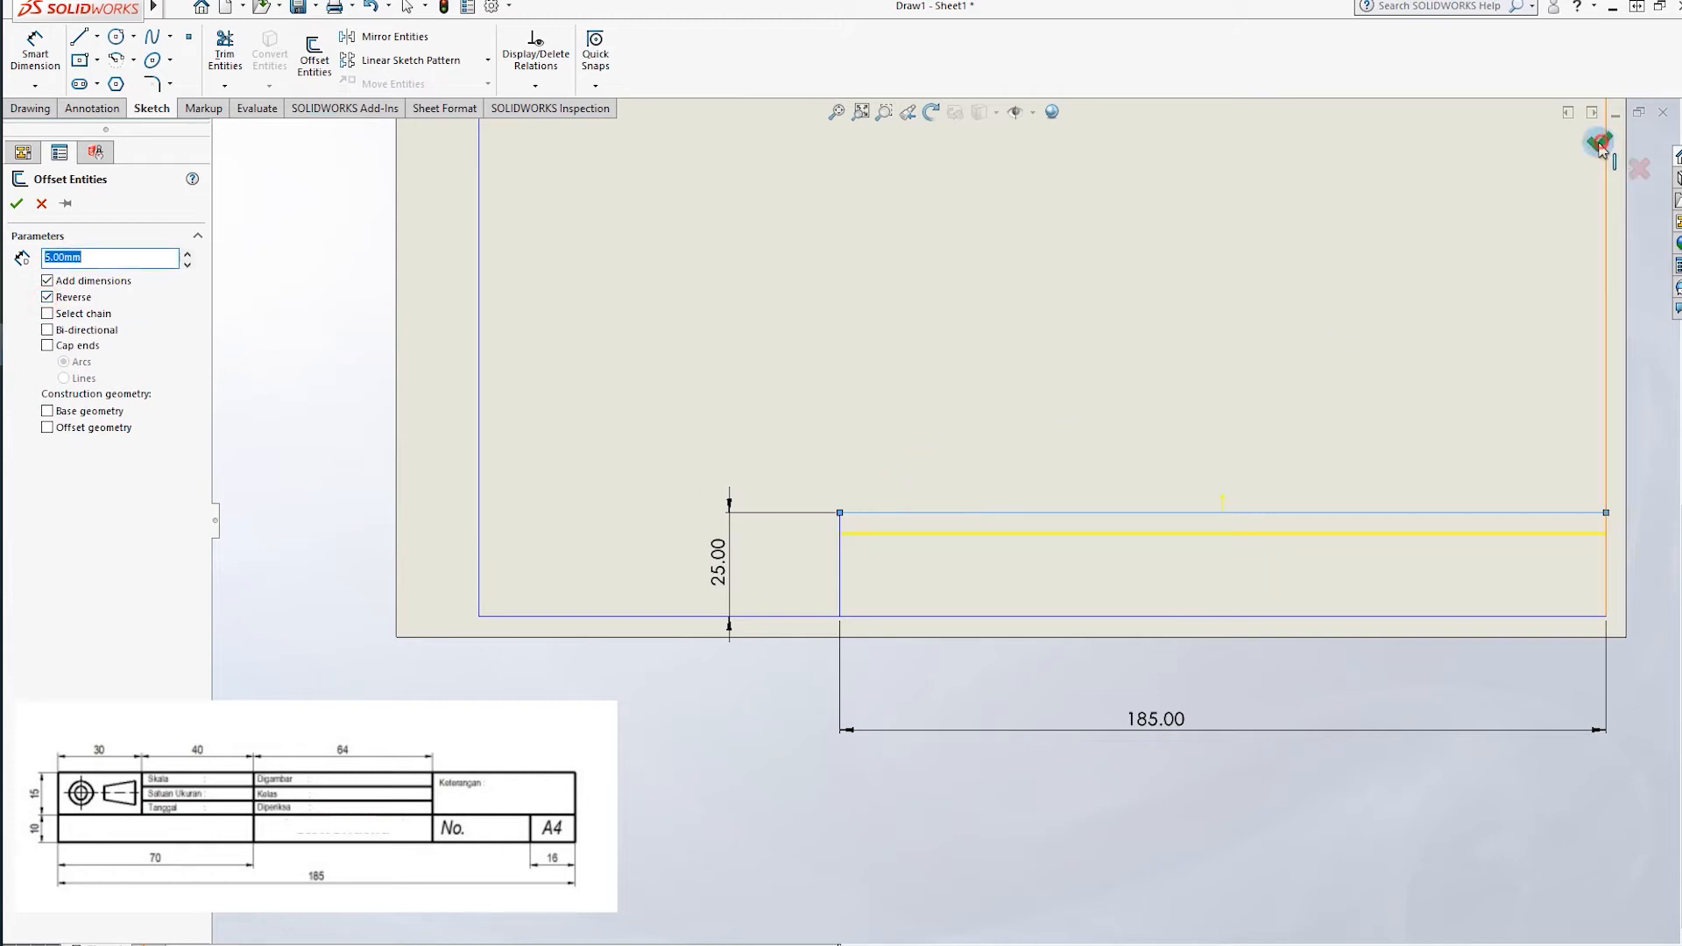
{"action": "left_click", "coordinate": [1599, 147]}
{"action": "left_click", "coordinate": [1205, 542]}
{"action": "key", "text": "Delete"}
Offset the newest horizontal line downward twice more at 5 mm each, with dimensions turned off, to form three 5 mm rows.
{"action": "left_click", "coordinate": [314, 54]}
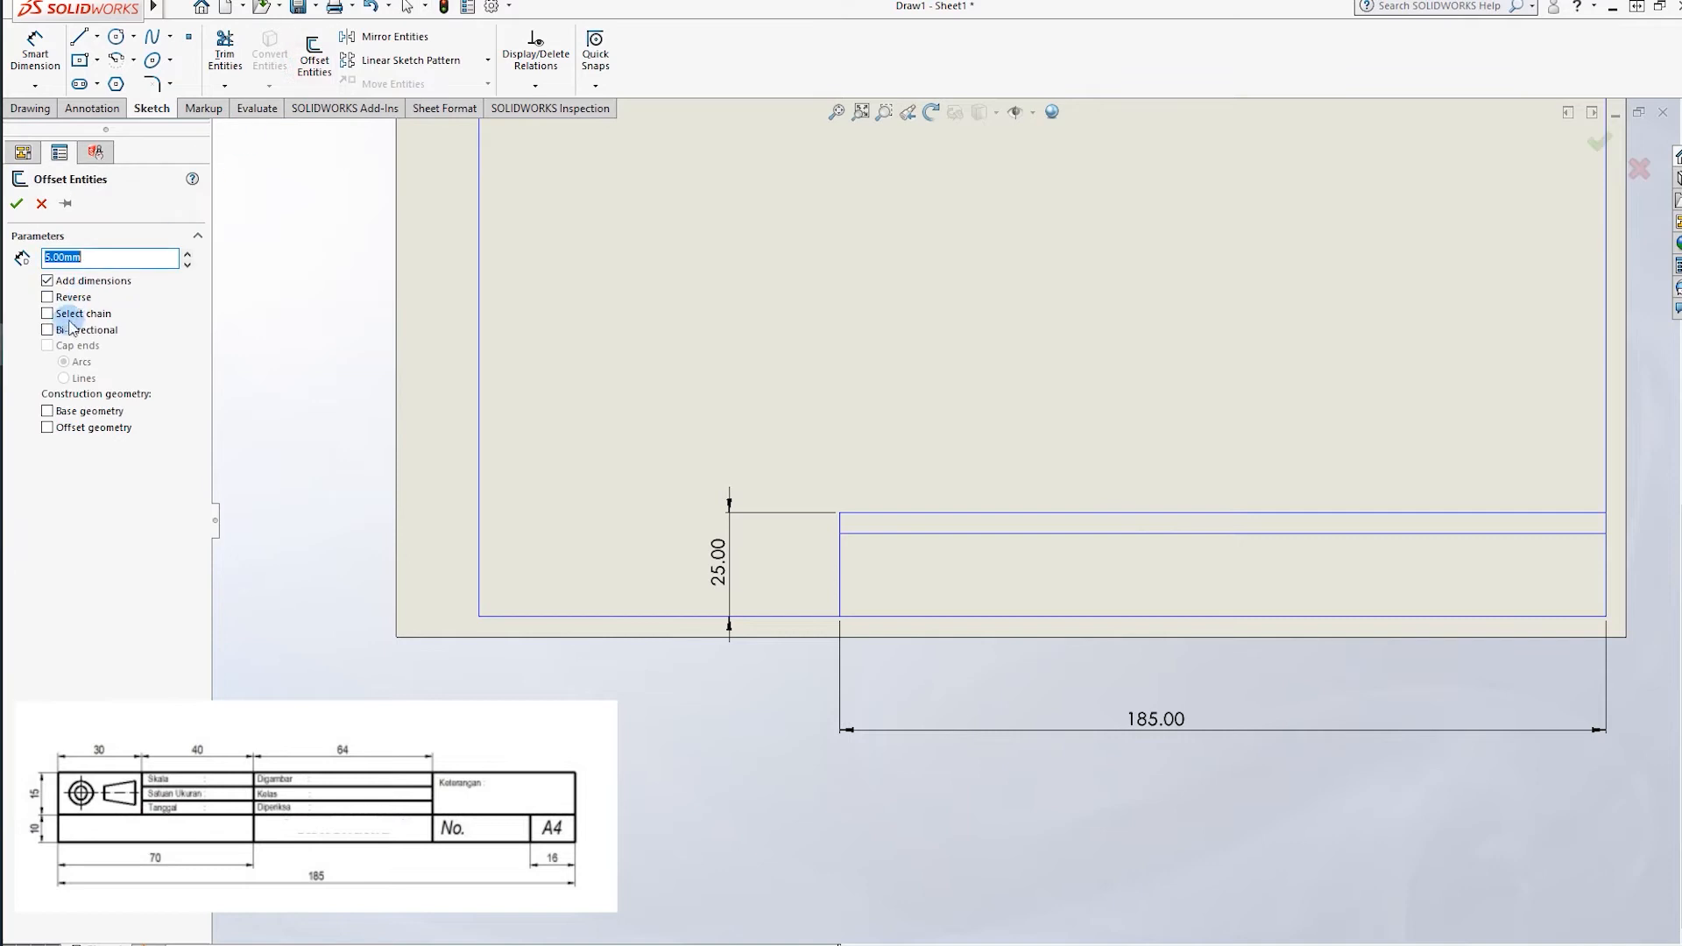
{"action": "left_click", "coordinate": [1078, 533]}
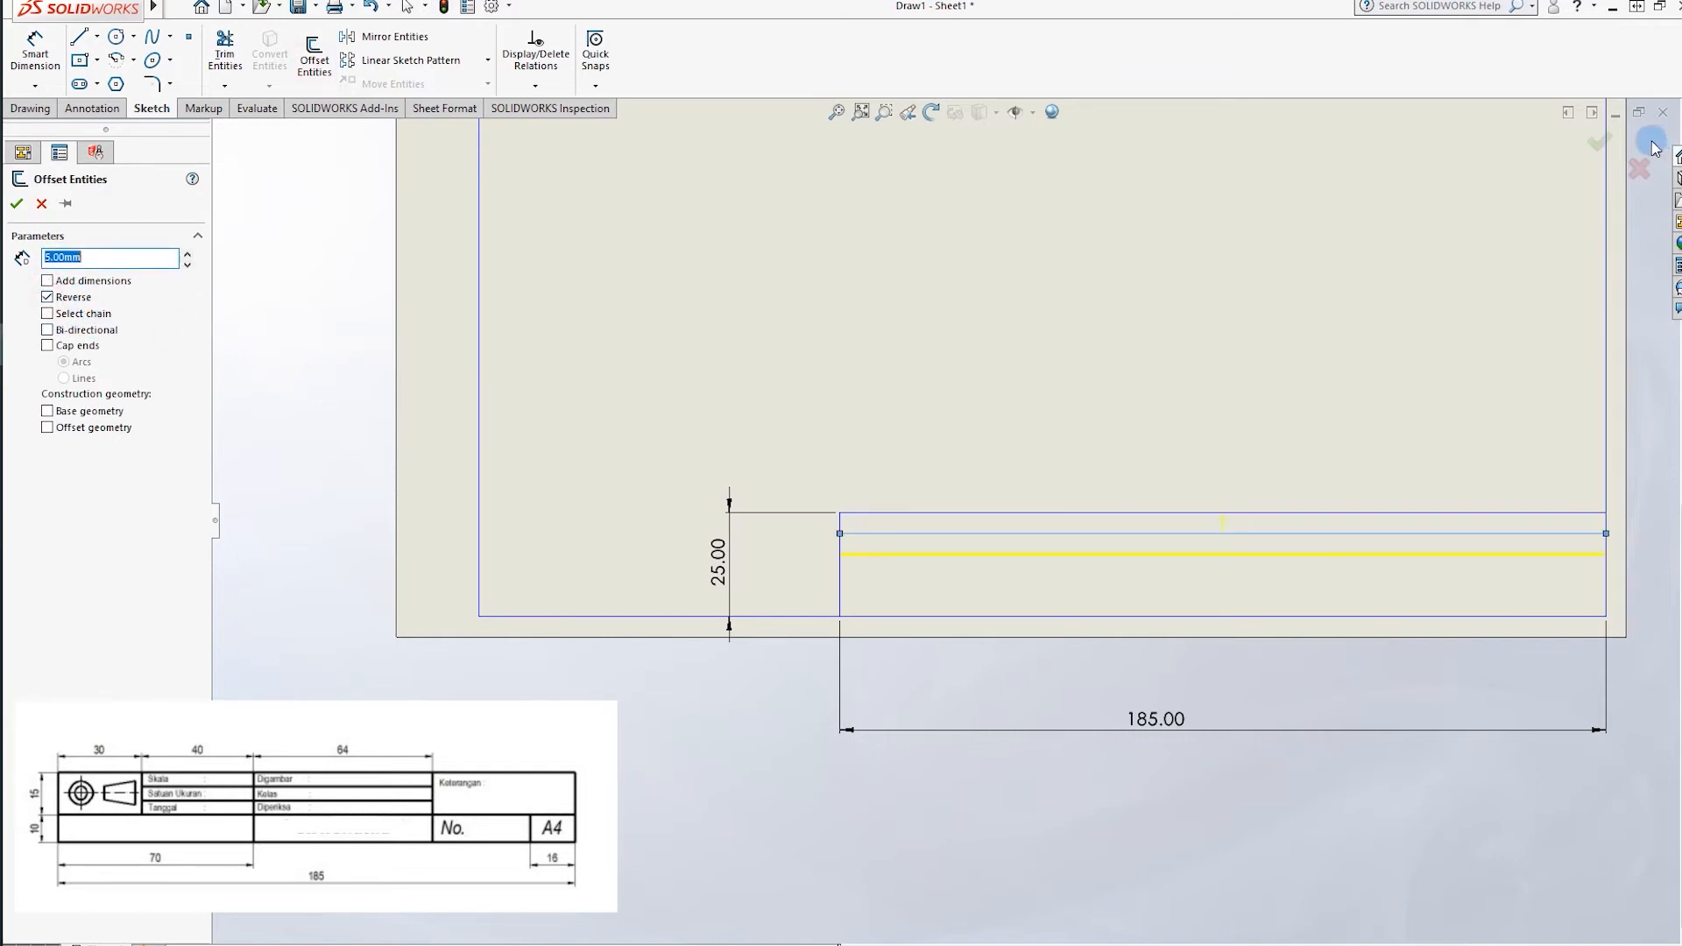
{"action": "left_click", "coordinate": [1587, 156]}
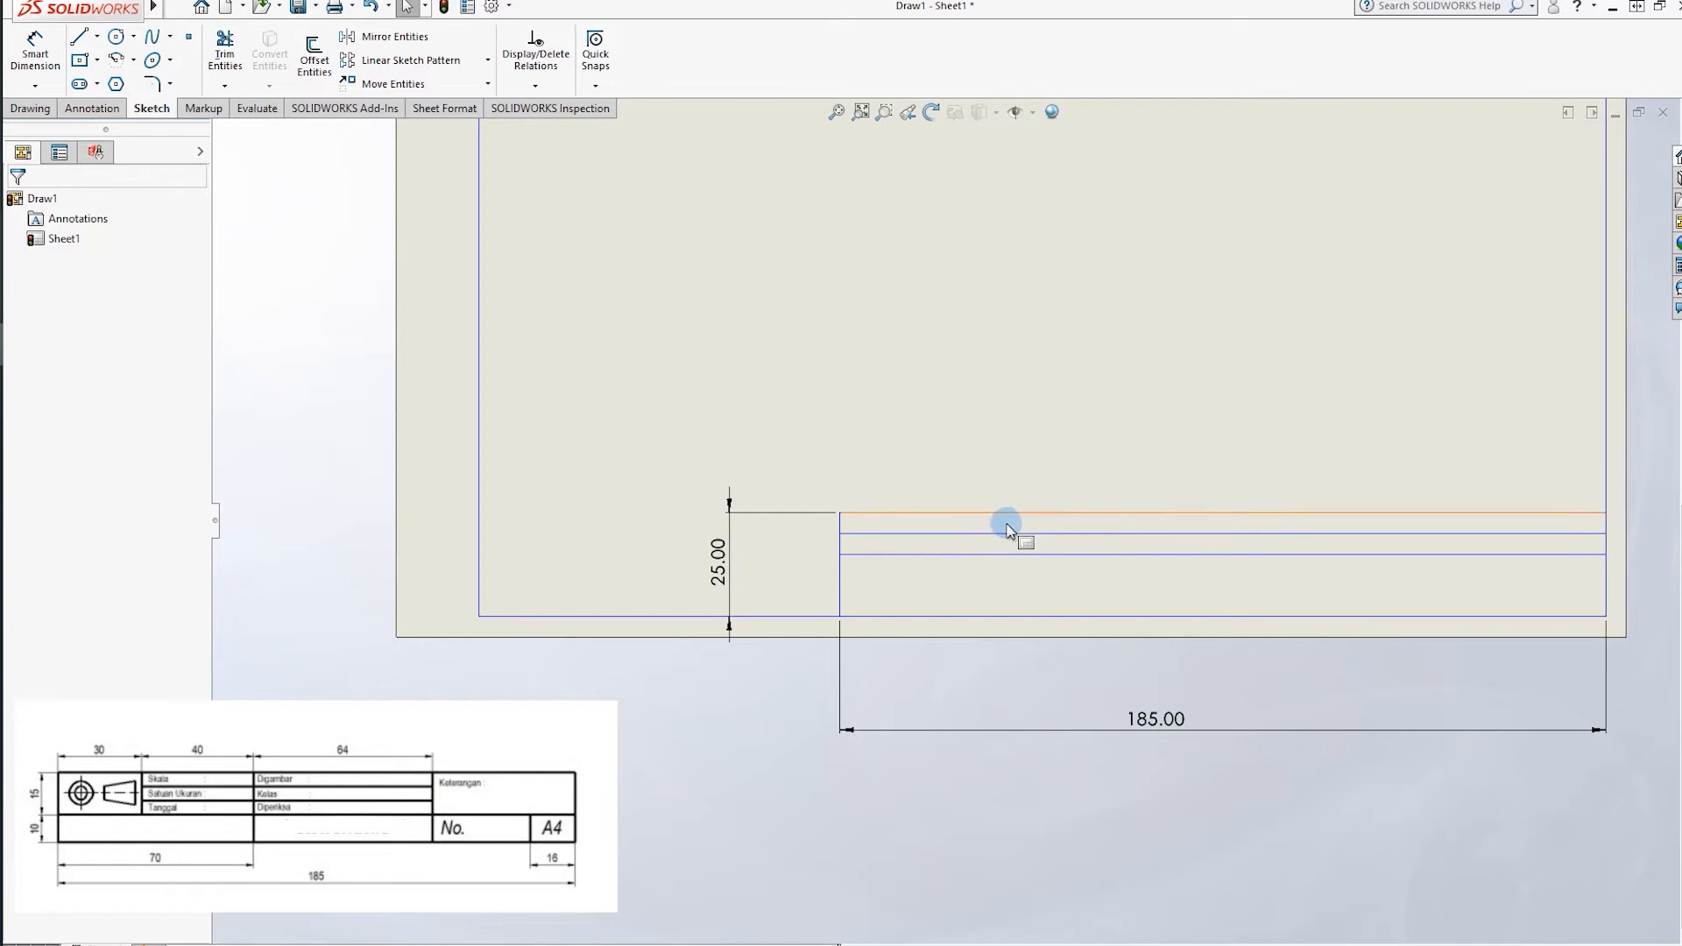
{"action": "left_click", "coordinate": [296, 54]}
{"action": "left_click", "coordinate": [936, 554]}
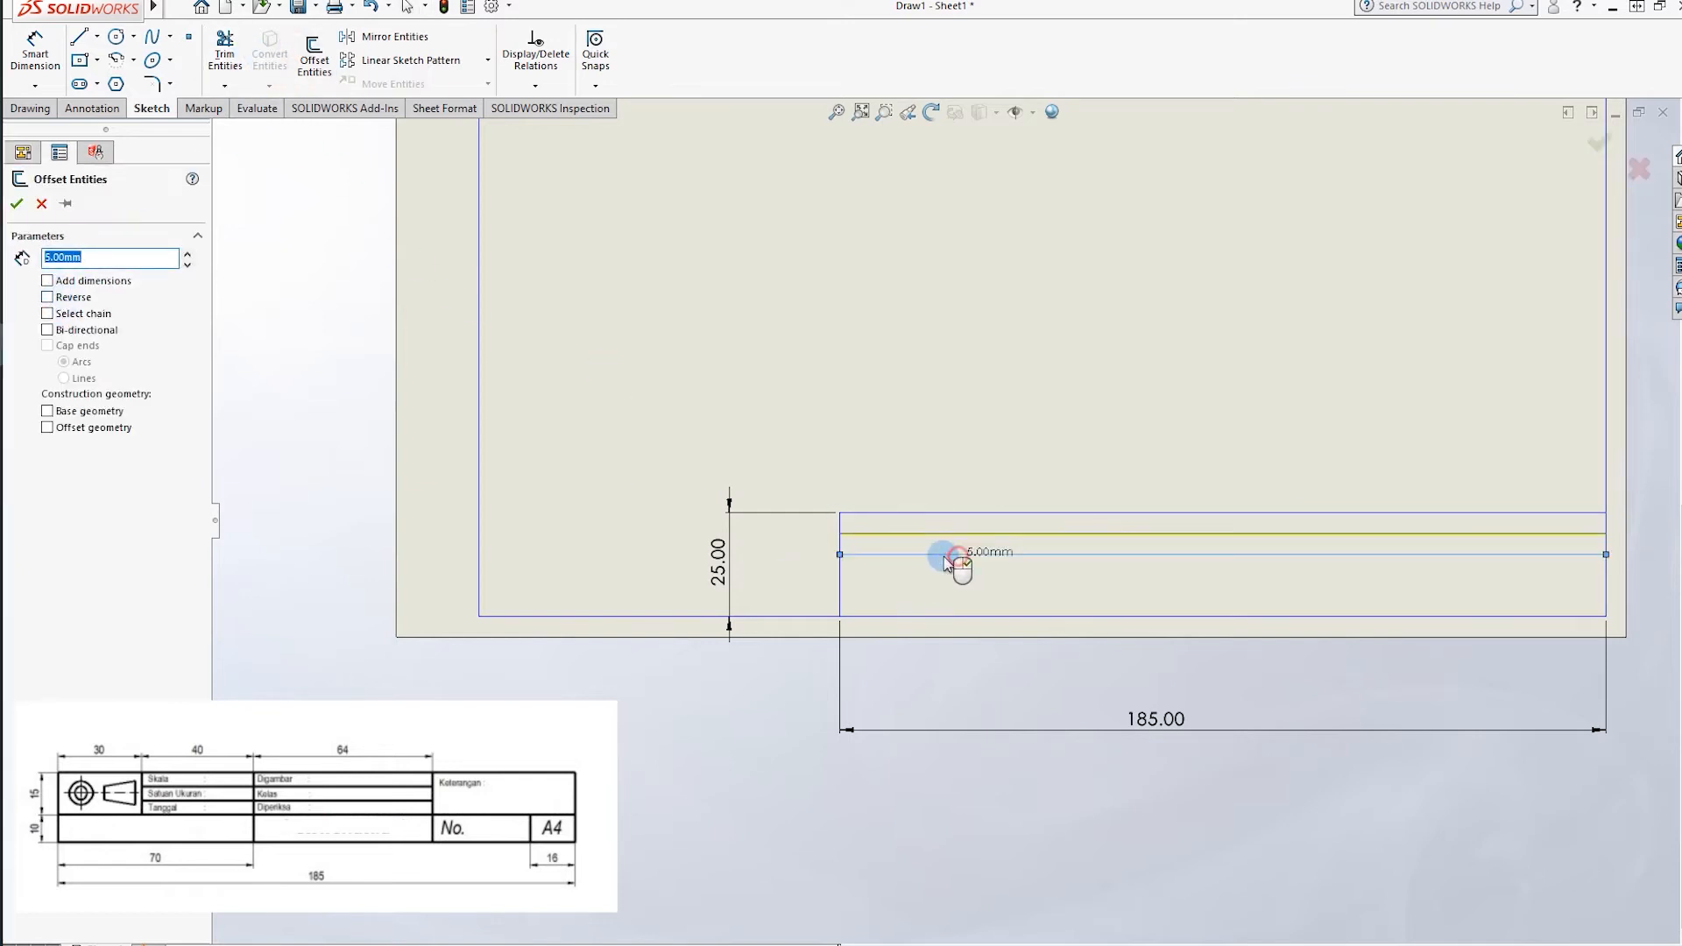
{"action": "left_click", "coordinate": [1567, 138]}
Offset the title block's left edge 30 mm inward, reversed toward the right and without a dimension.
{"action": "scroll", "coordinate": [1016, 464], "scroll_direction": "up", "scroll_amount": 2}
{"action": "scroll", "coordinate": [1025, 570], "scroll_direction": "down", "scroll_amount": 4}
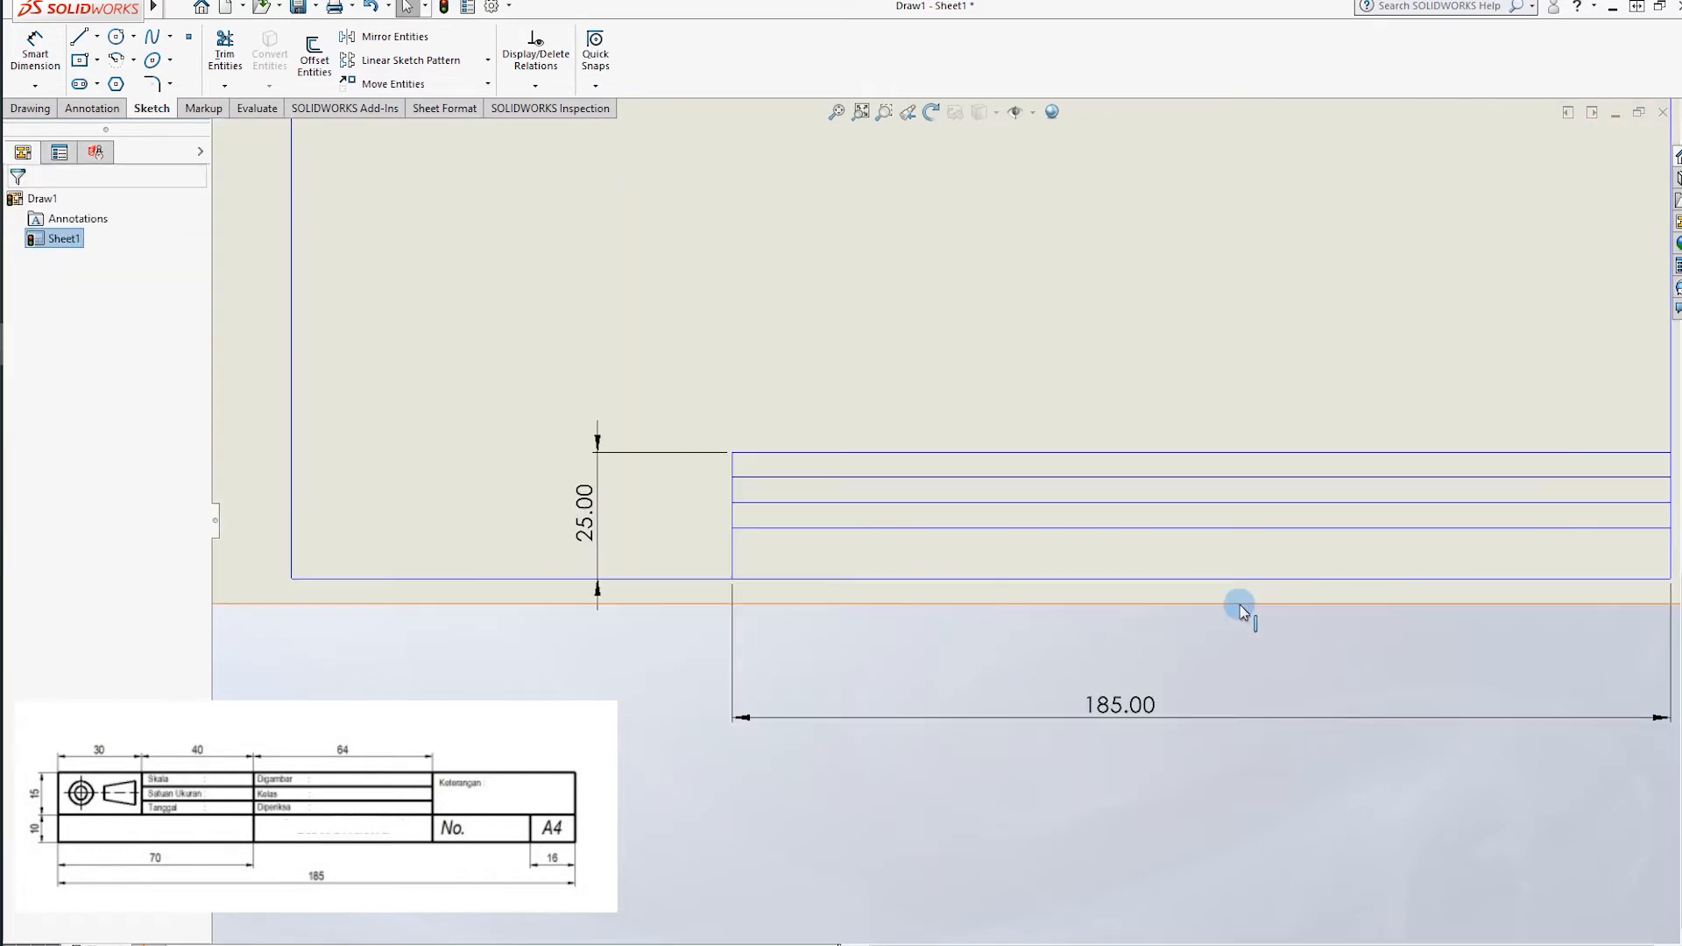
{"action": "scroll", "coordinate": [1062, 611], "scroll_direction": "up", "scroll_amount": 1}
{"action": "scroll", "coordinate": [905, 496], "scroll_direction": "down", "scroll_amount": 2}
{"action": "scroll", "coordinate": [1041, 578], "scroll_direction": "up", "scroll_amount": 3}
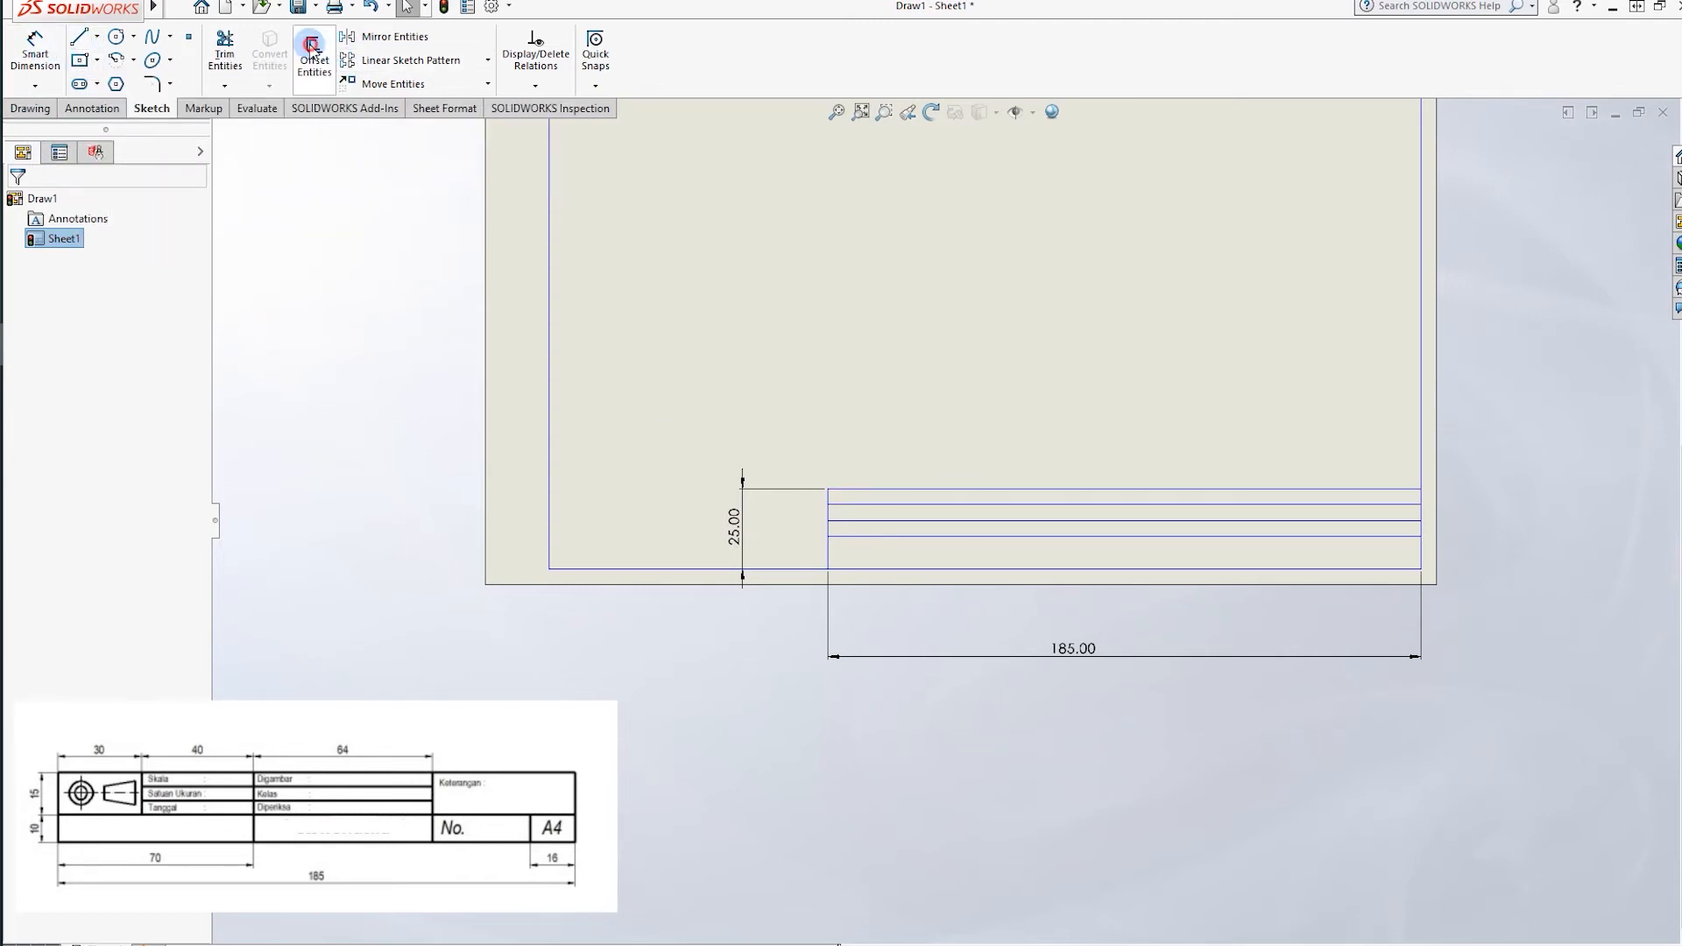
{"action": "left_click", "coordinate": [313, 66]}
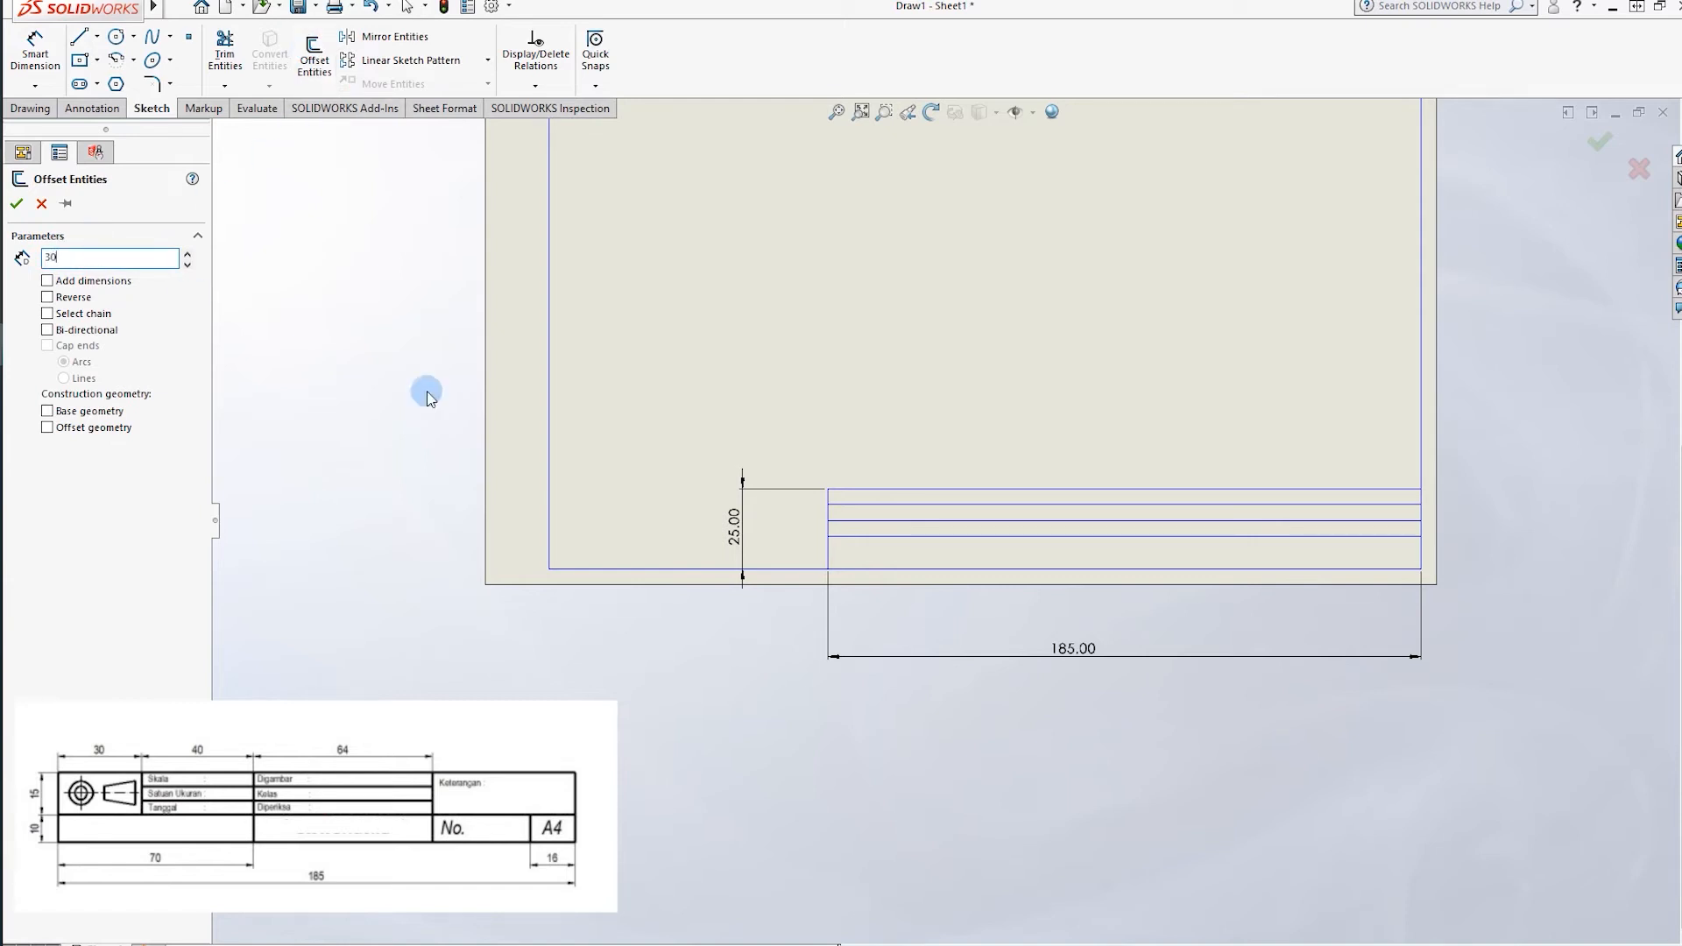
{"action": "left_click", "coordinate": [828, 556]}
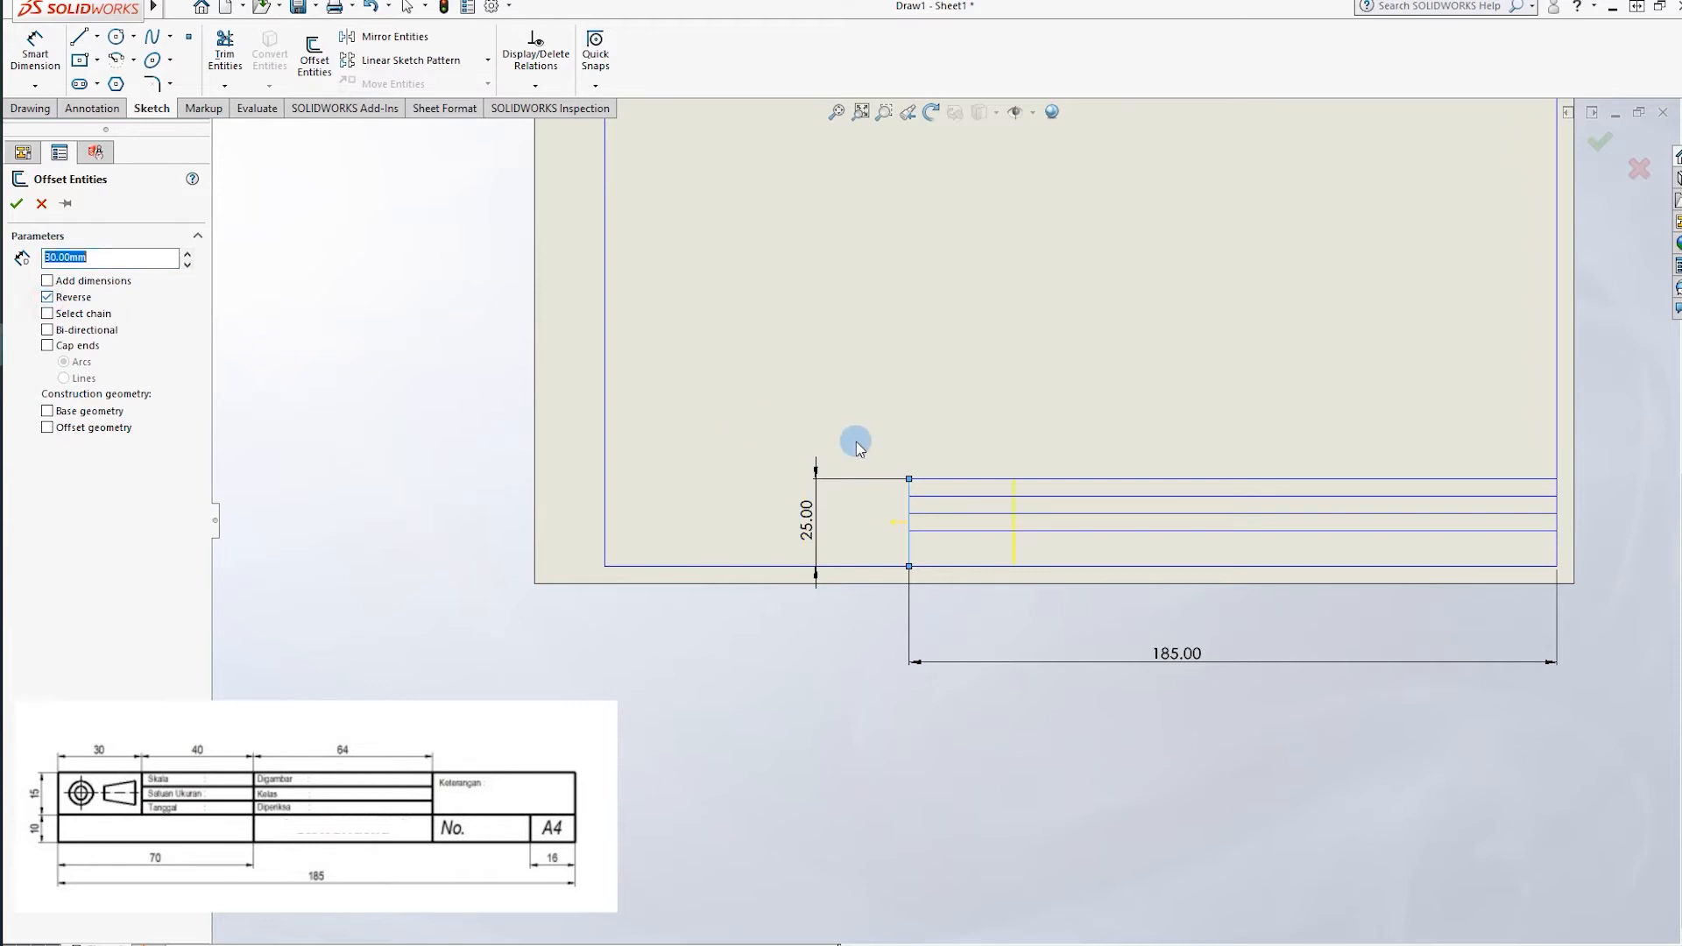
{"action": "scroll", "coordinate": [1043, 526], "scroll_direction": "down", "scroll_amount": 1}
{"action": "left_click", "coordinate": [1600, 142]}
Offset the 30 mm column divider another 40 mm to the right with the direction reversed.
{"action": "scroll", "coordinate": [1067, 520], "scroll_direction": "down", "scroll_amount": 2}
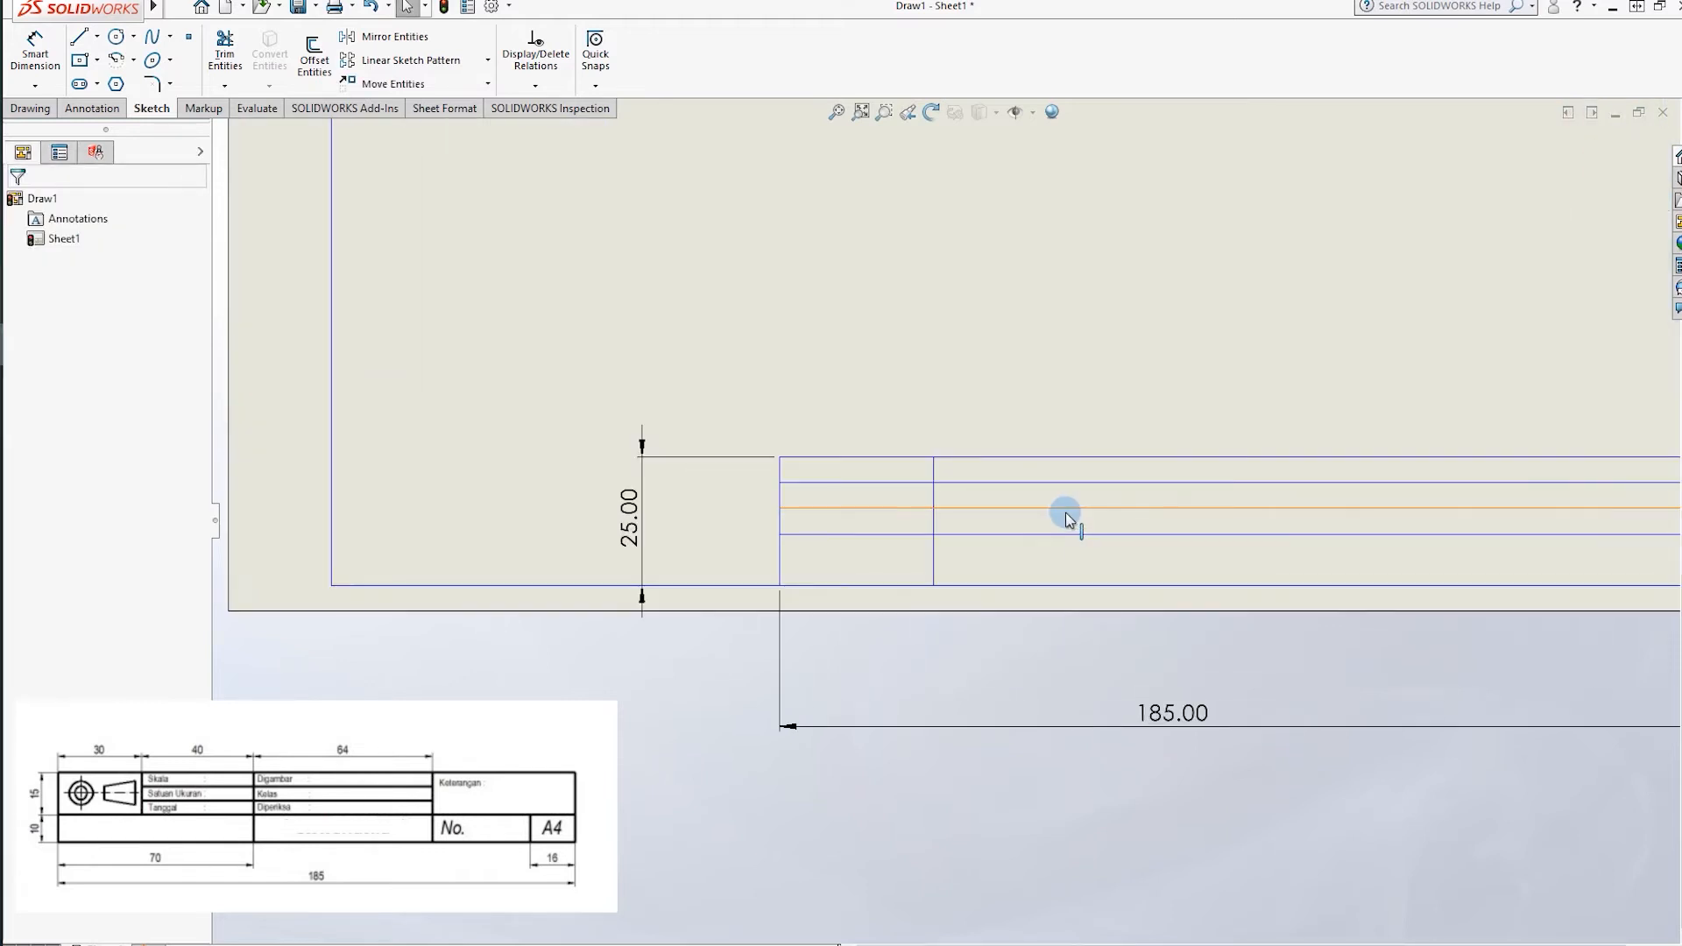
{"action": "left_click", "coordinate": [314, 55]}
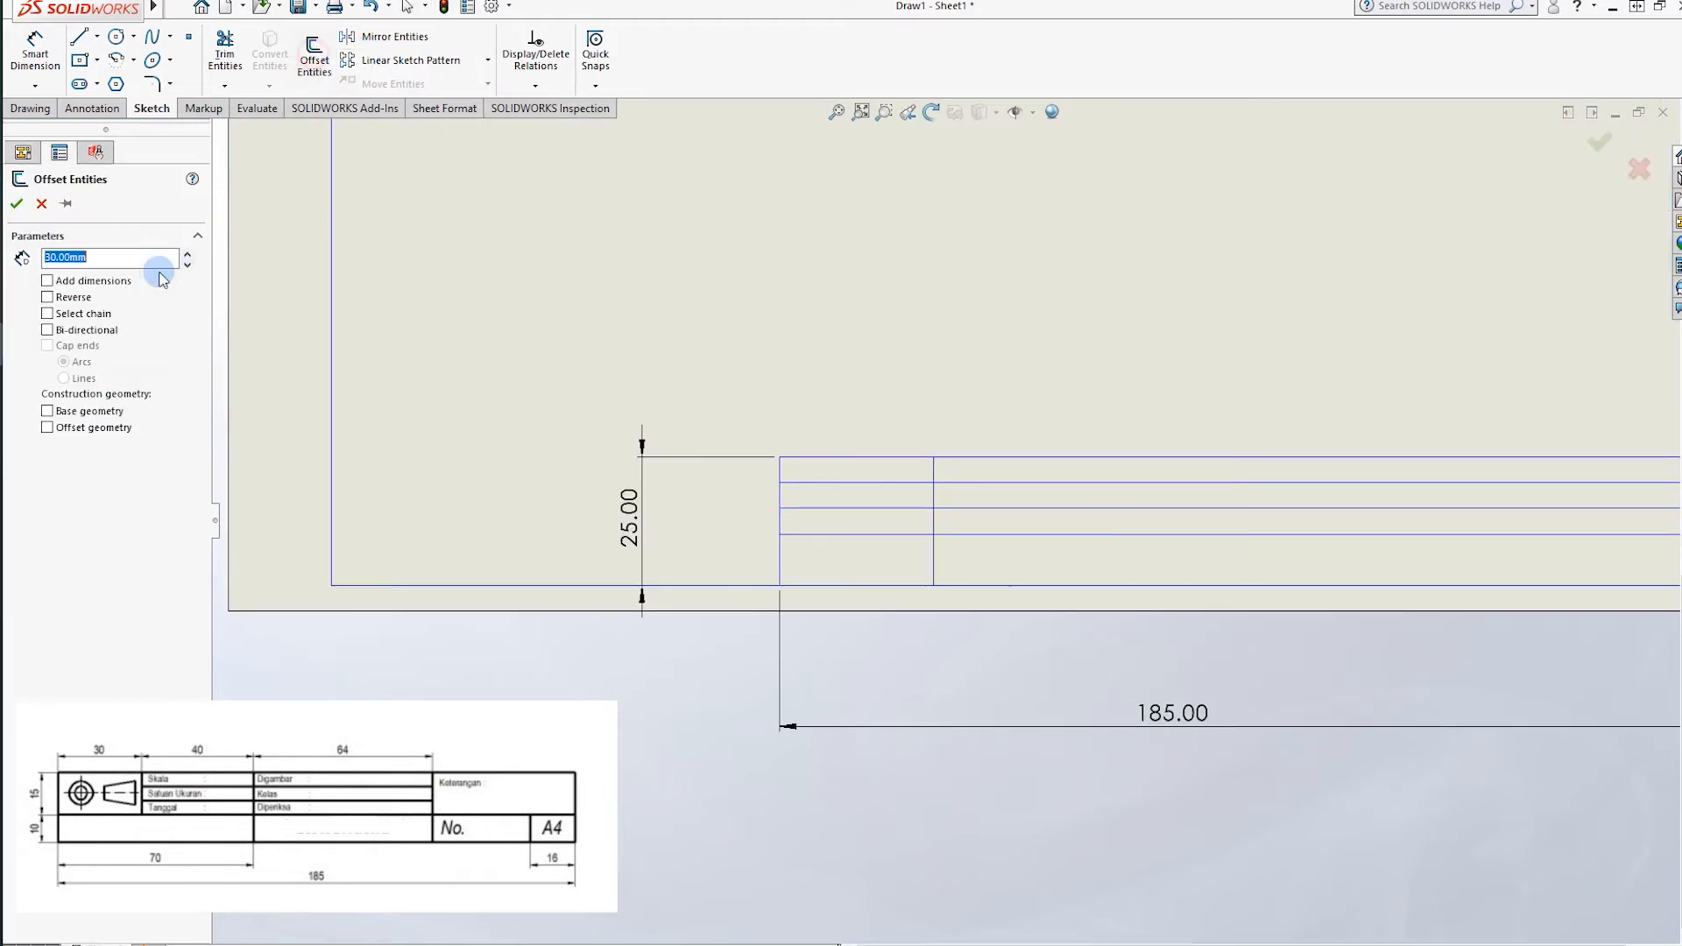
{"action": "type", "text": "40"}
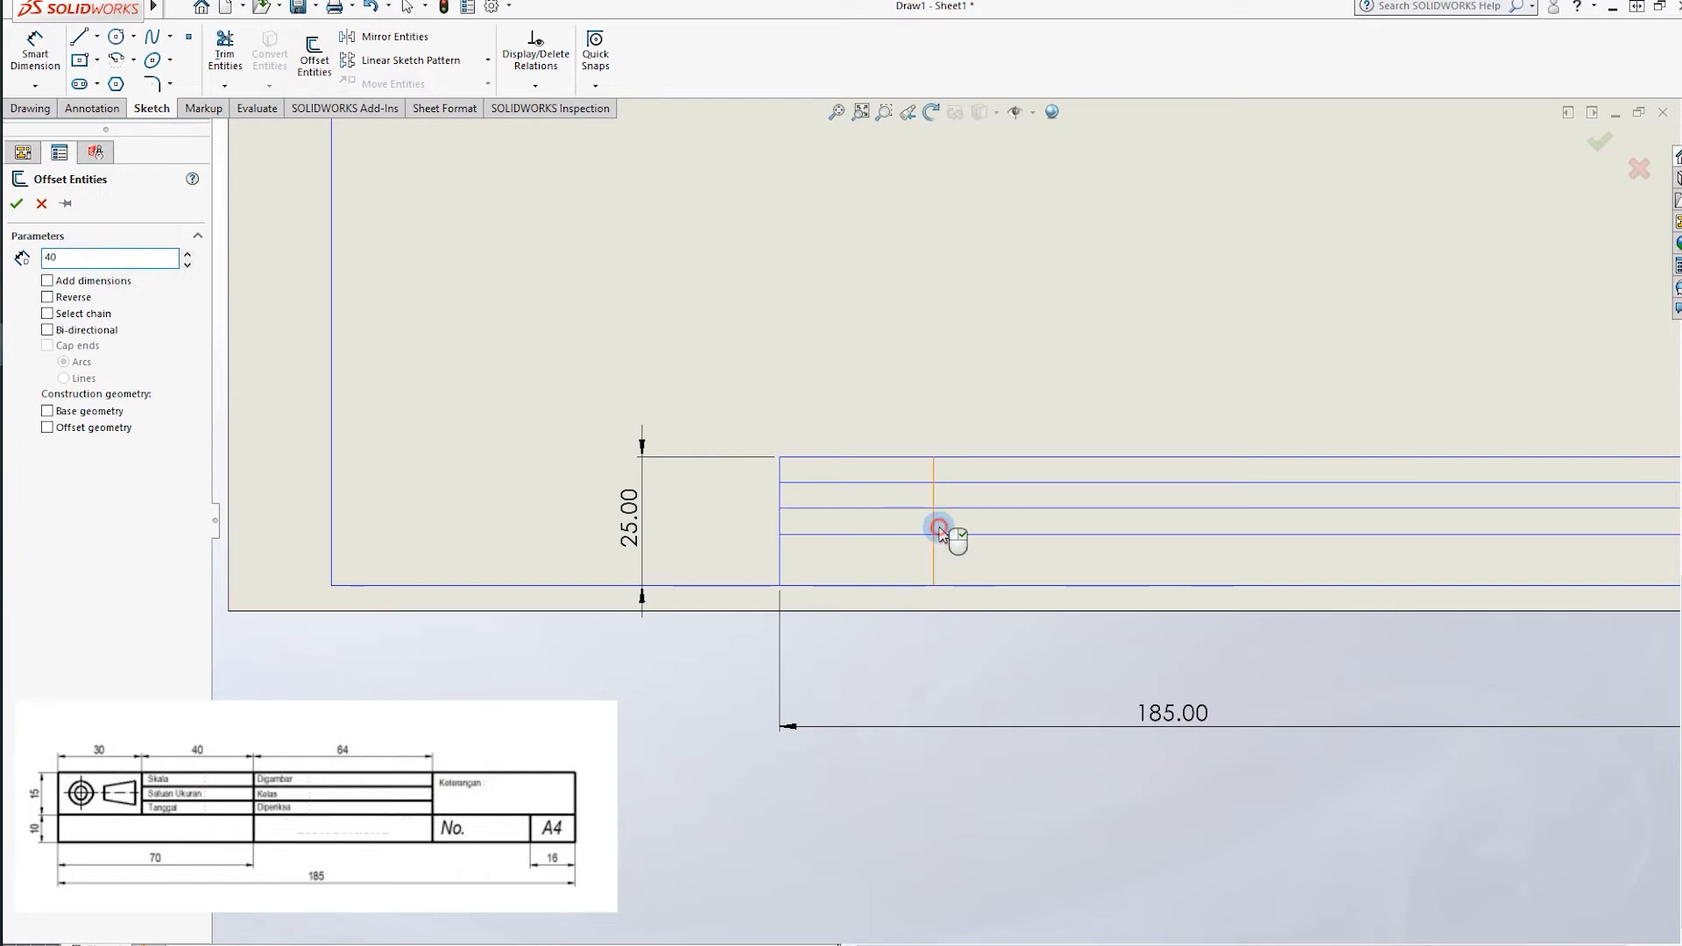
{"action": "left_click", "coordinate": [47, 298]}
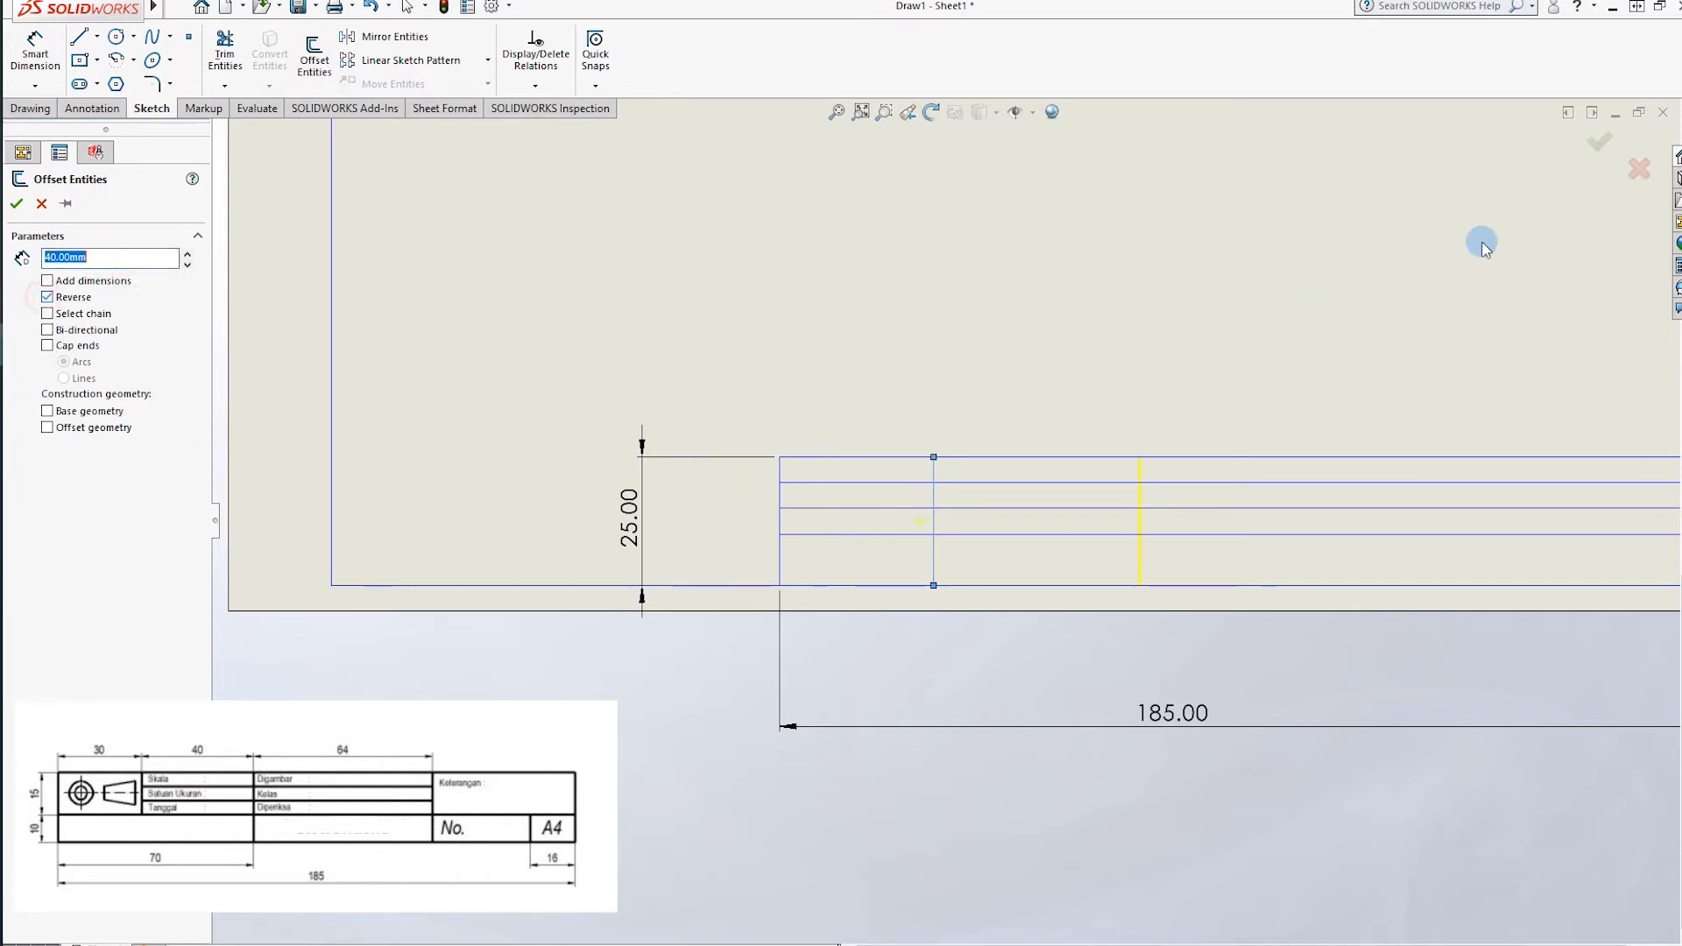
{"action": "left_click", "coordinate": [1600, 142]}
Offset the second column divider 64 mm to the right with the direction reversed.
{"action": "scroll", "coordinate": [1271, 516], "scroll_direction": "up", "scroll_amount": 1}
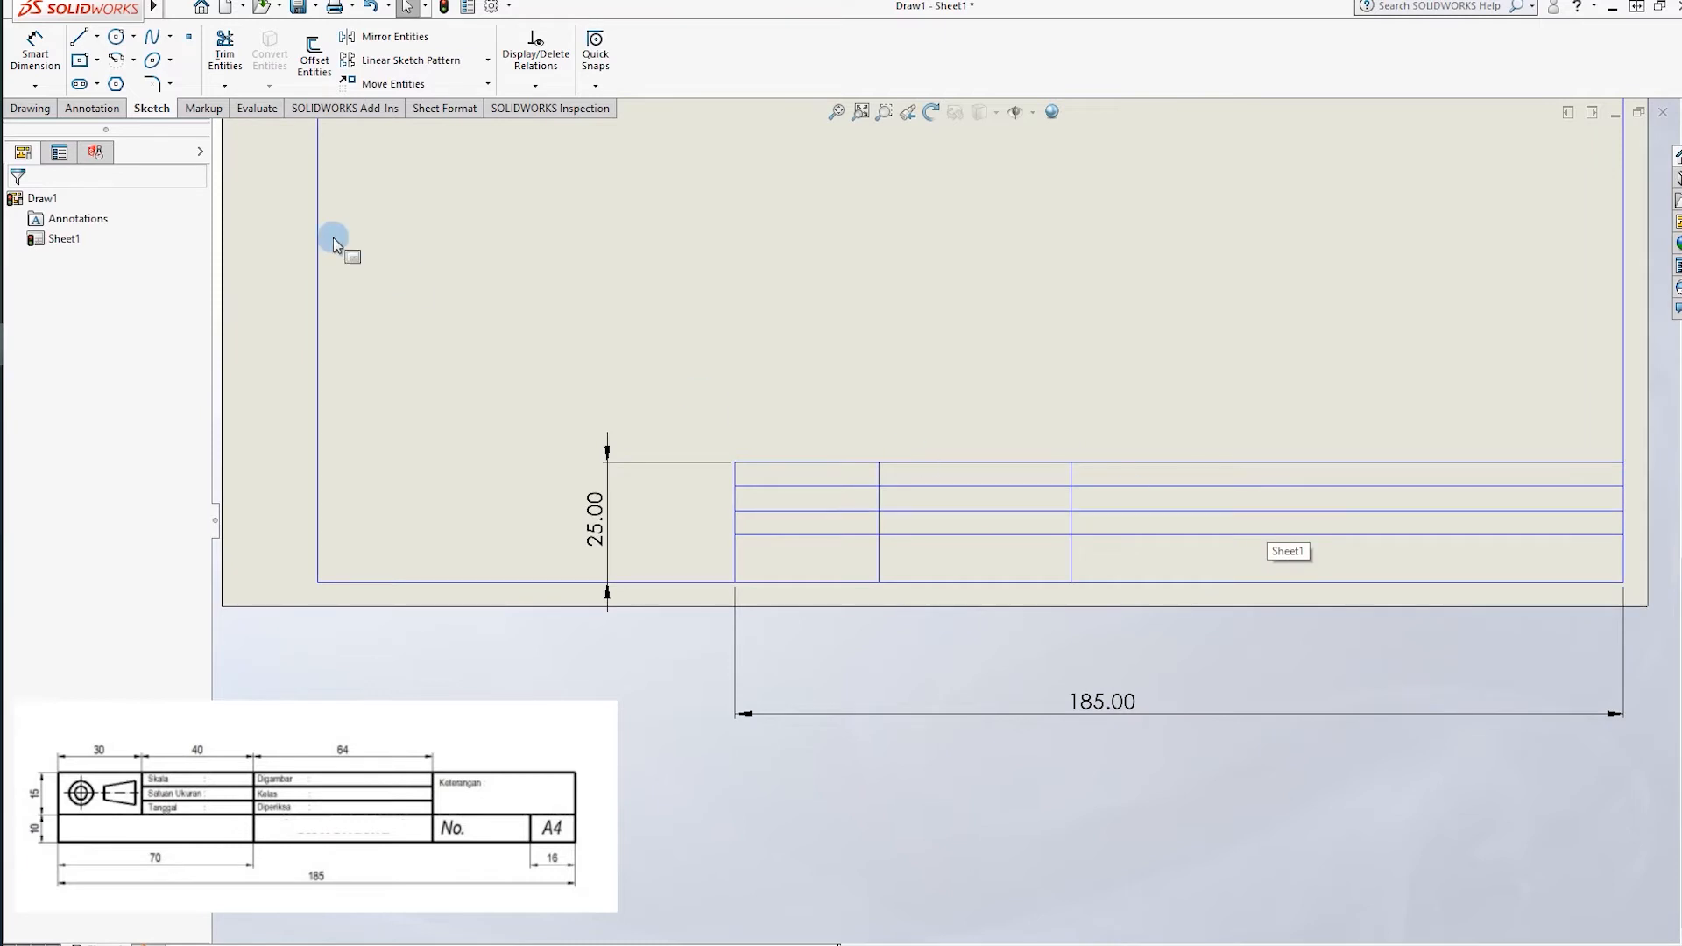
{"action": "left_click", "coordinate": [314, 54]}
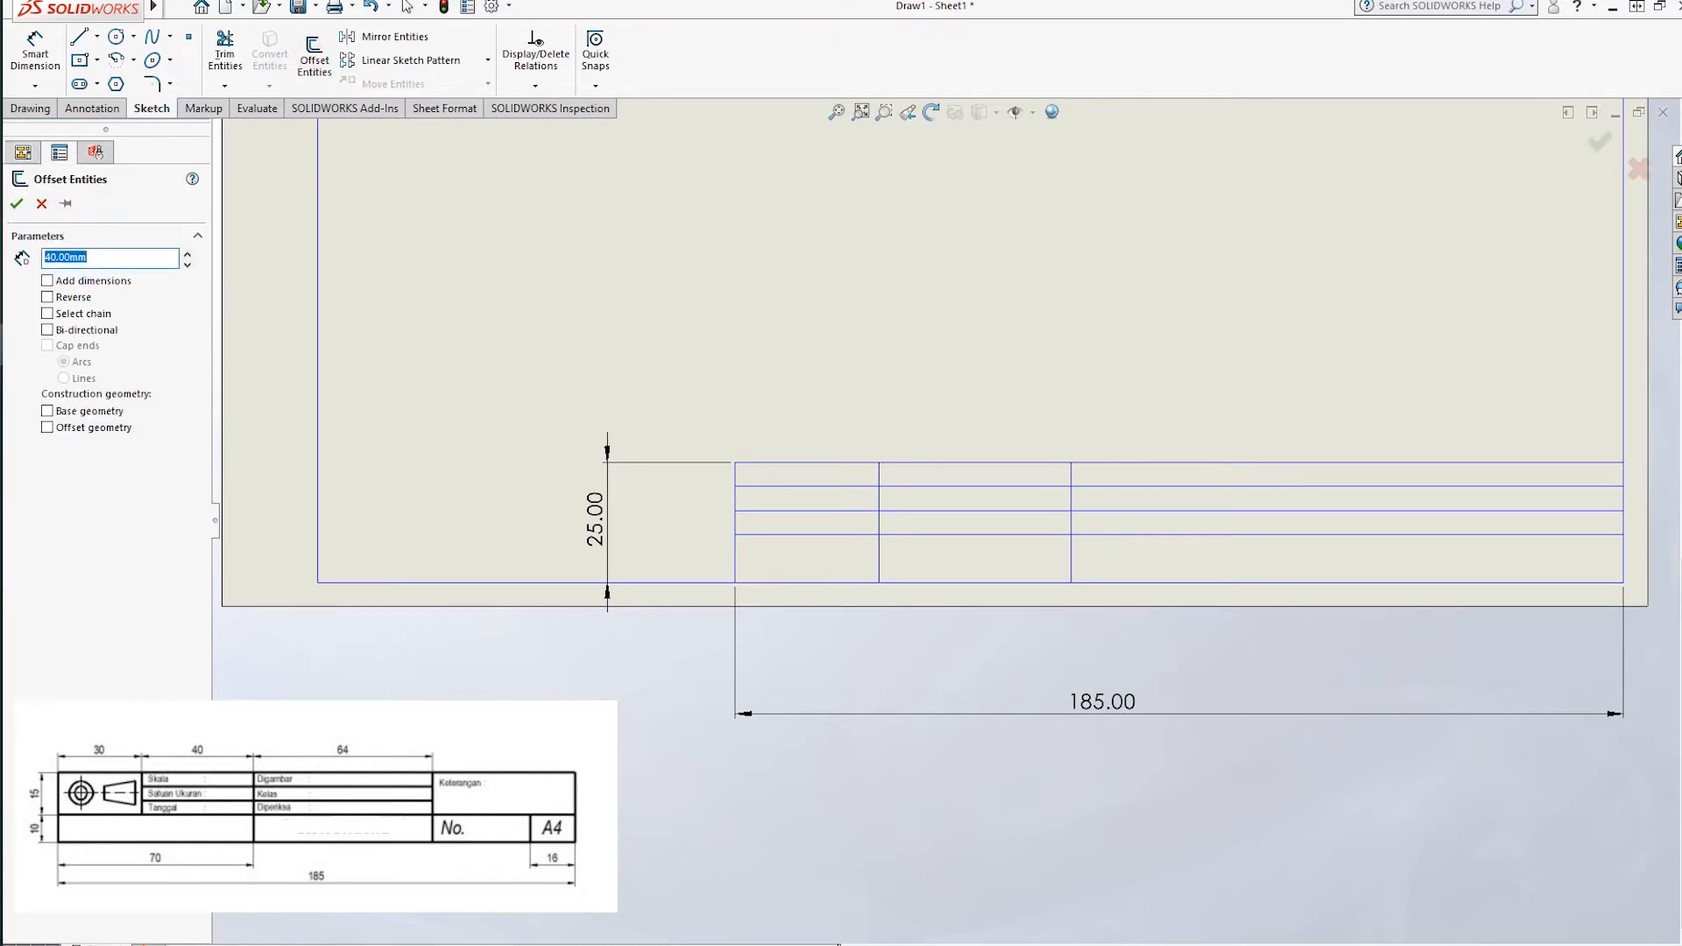
{"action": "left_click", "coordinate": [1073, 565]}
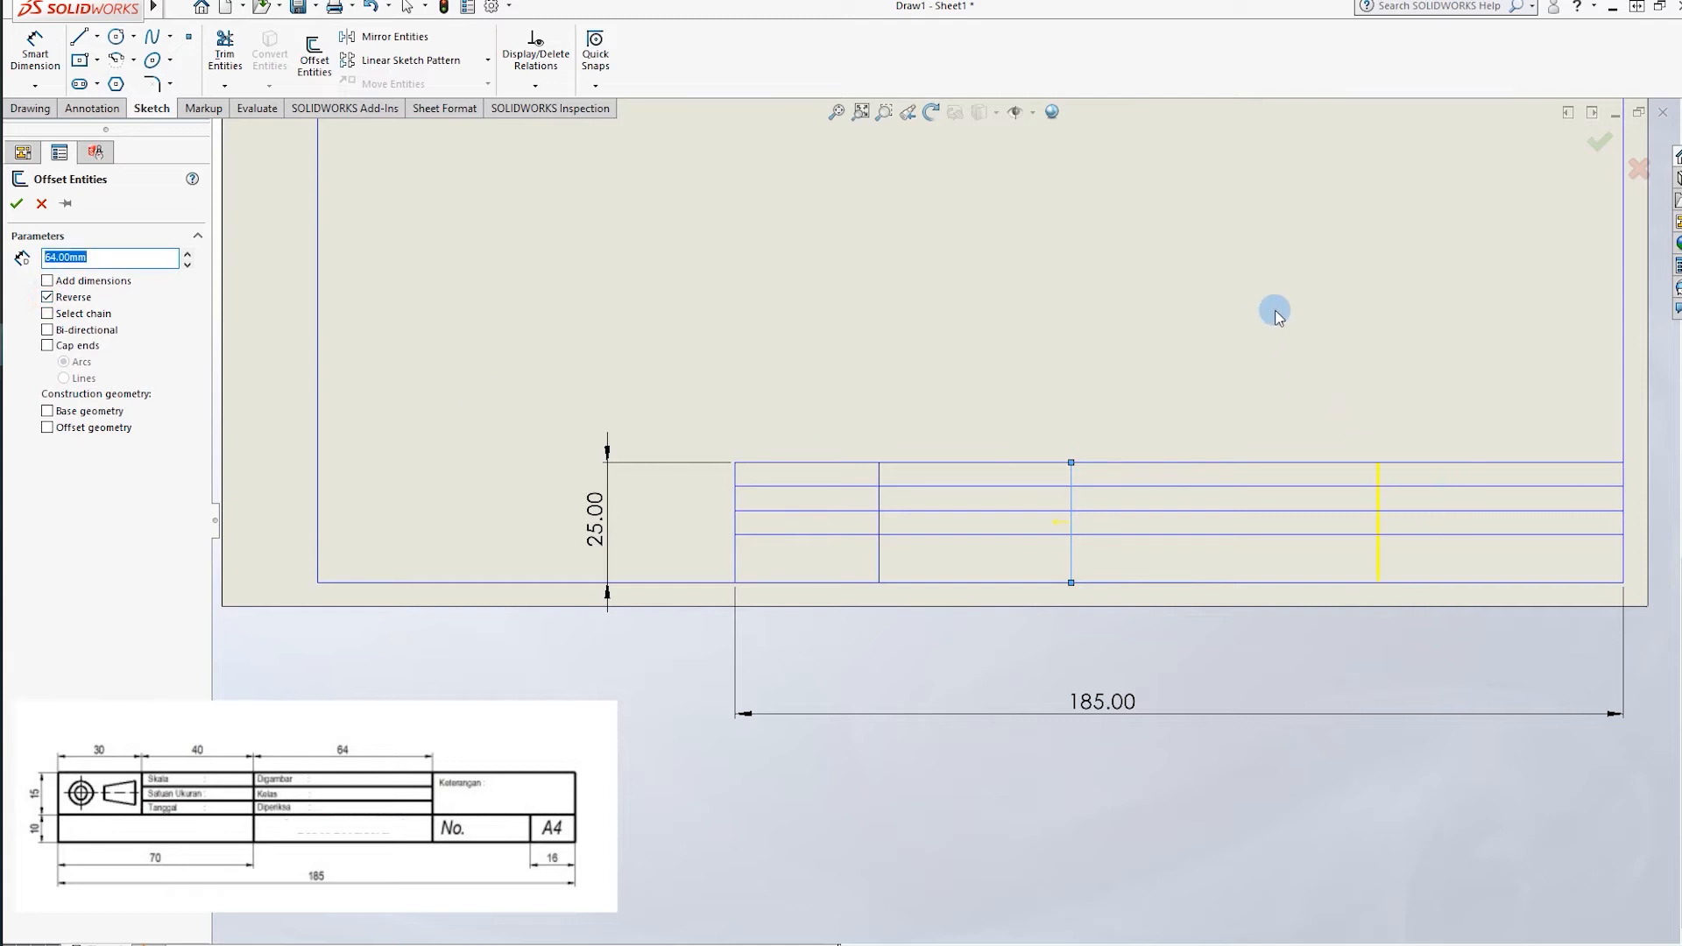
{"action": "left_click", "coordinate": [1600, 144]}
{"action": "left_click", "coordinate": [764, 438]}
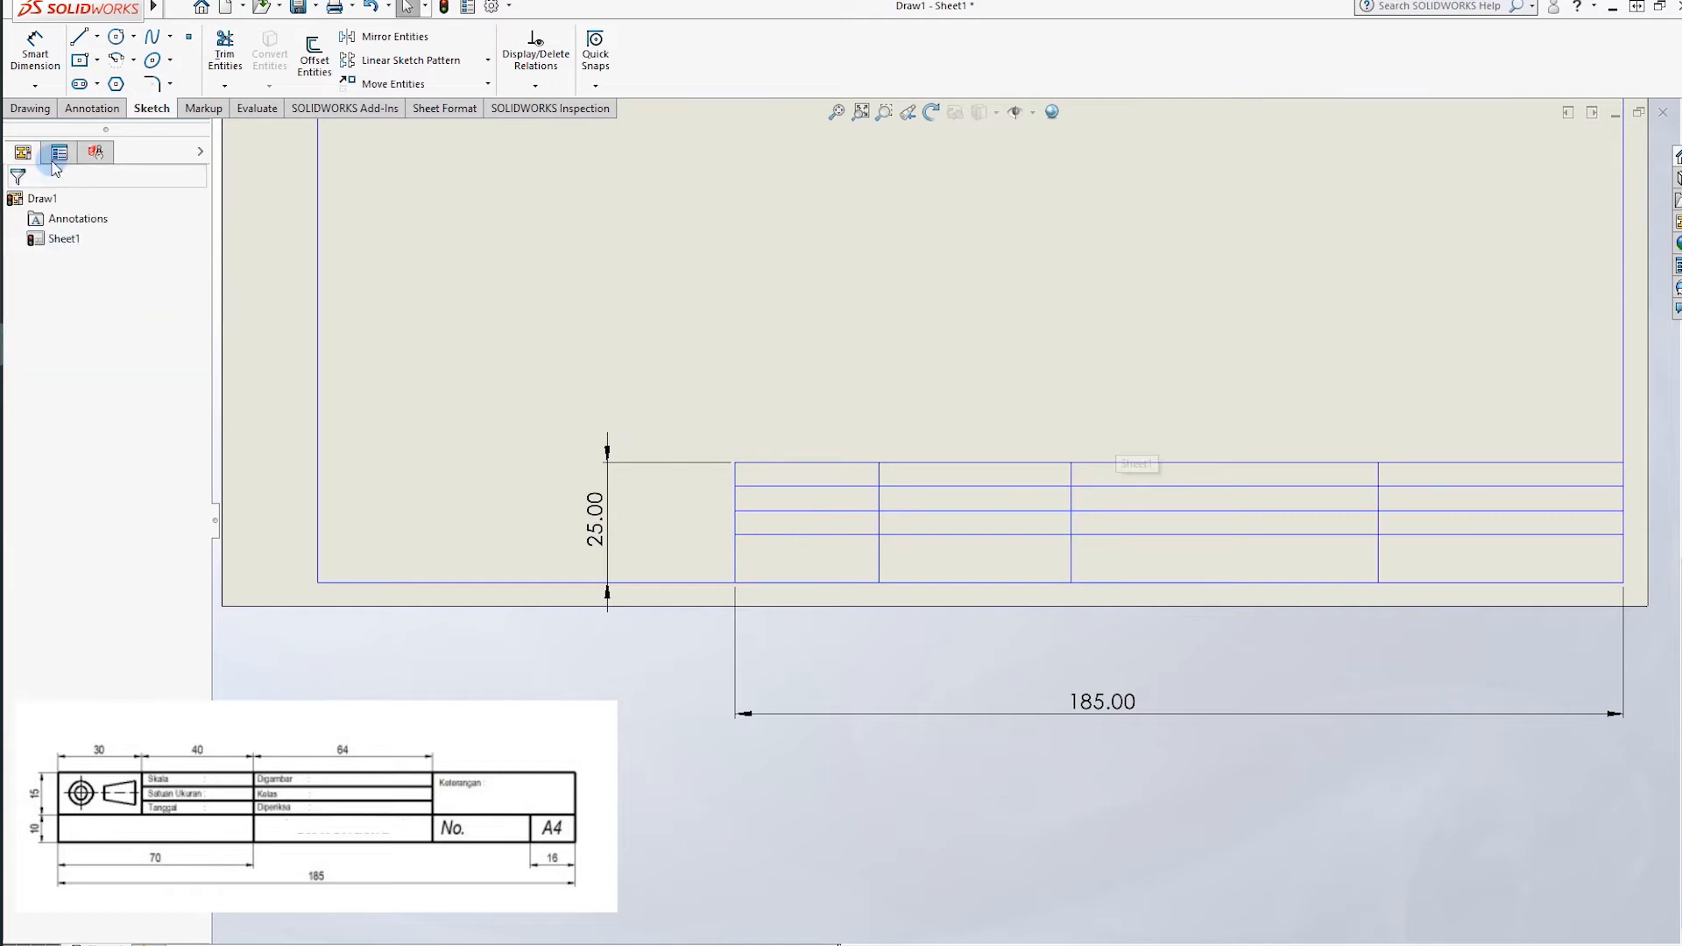
Draw a vertical line across the bottom row of the last column, about 15 mm from the block's right edge.
{"action": "key", "text": "l"}
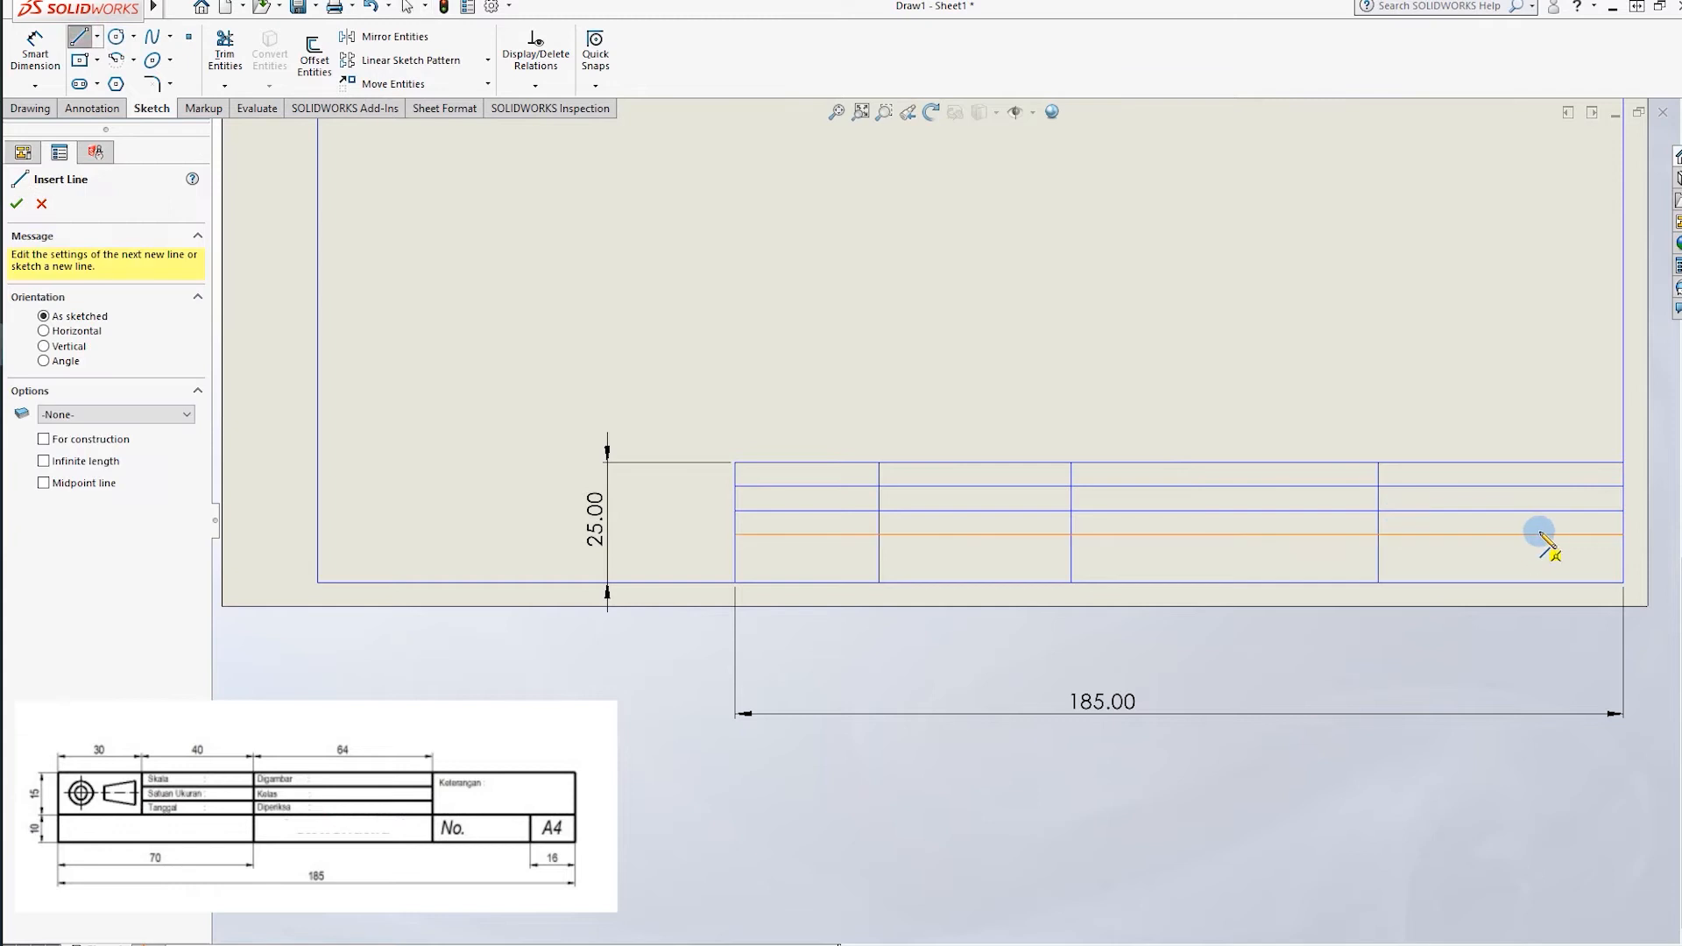
{"action": "left_click", "coordinate": [1551, 536]}
{"action": "left_click", "coordinate": [1551, 583]}
Dimension the short vertical line 16 mm from the block's right edge, placing the dimension below the title block.
{"action": "left_click", "coordinate": [16, 40]}
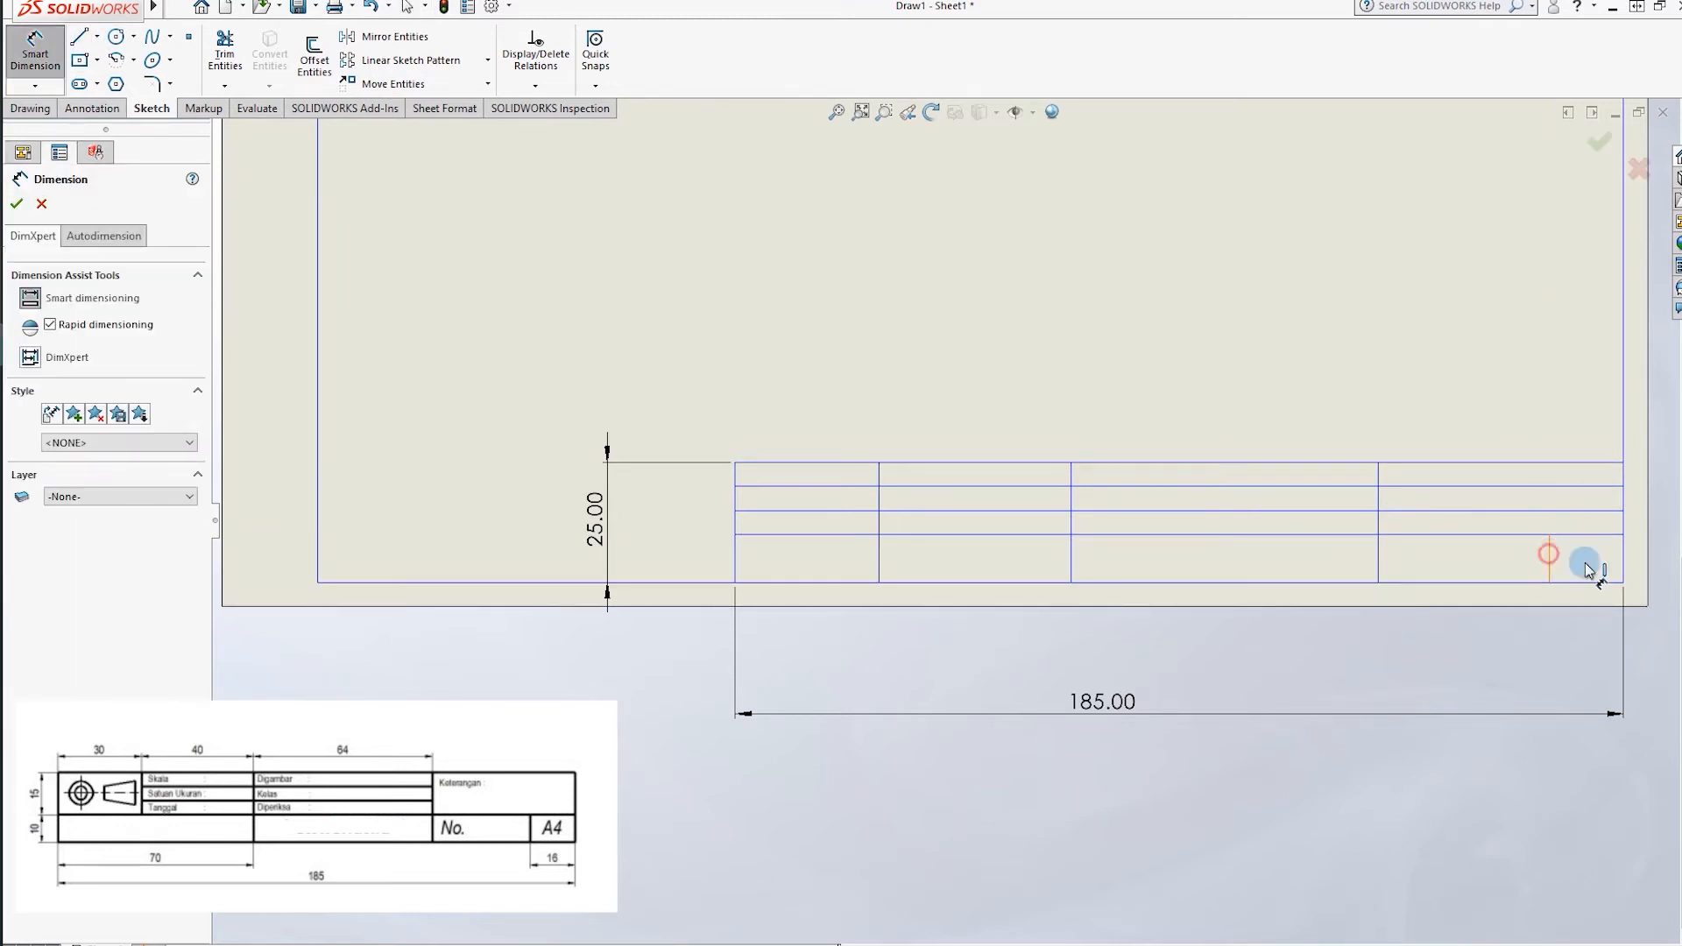
{"action": "left_click", "coordinate": [1589, 567]}
{"action": "left_click", "coordinate": [1550, 560]}
{"action": "left_click", "coordinate": [1587, 663]}
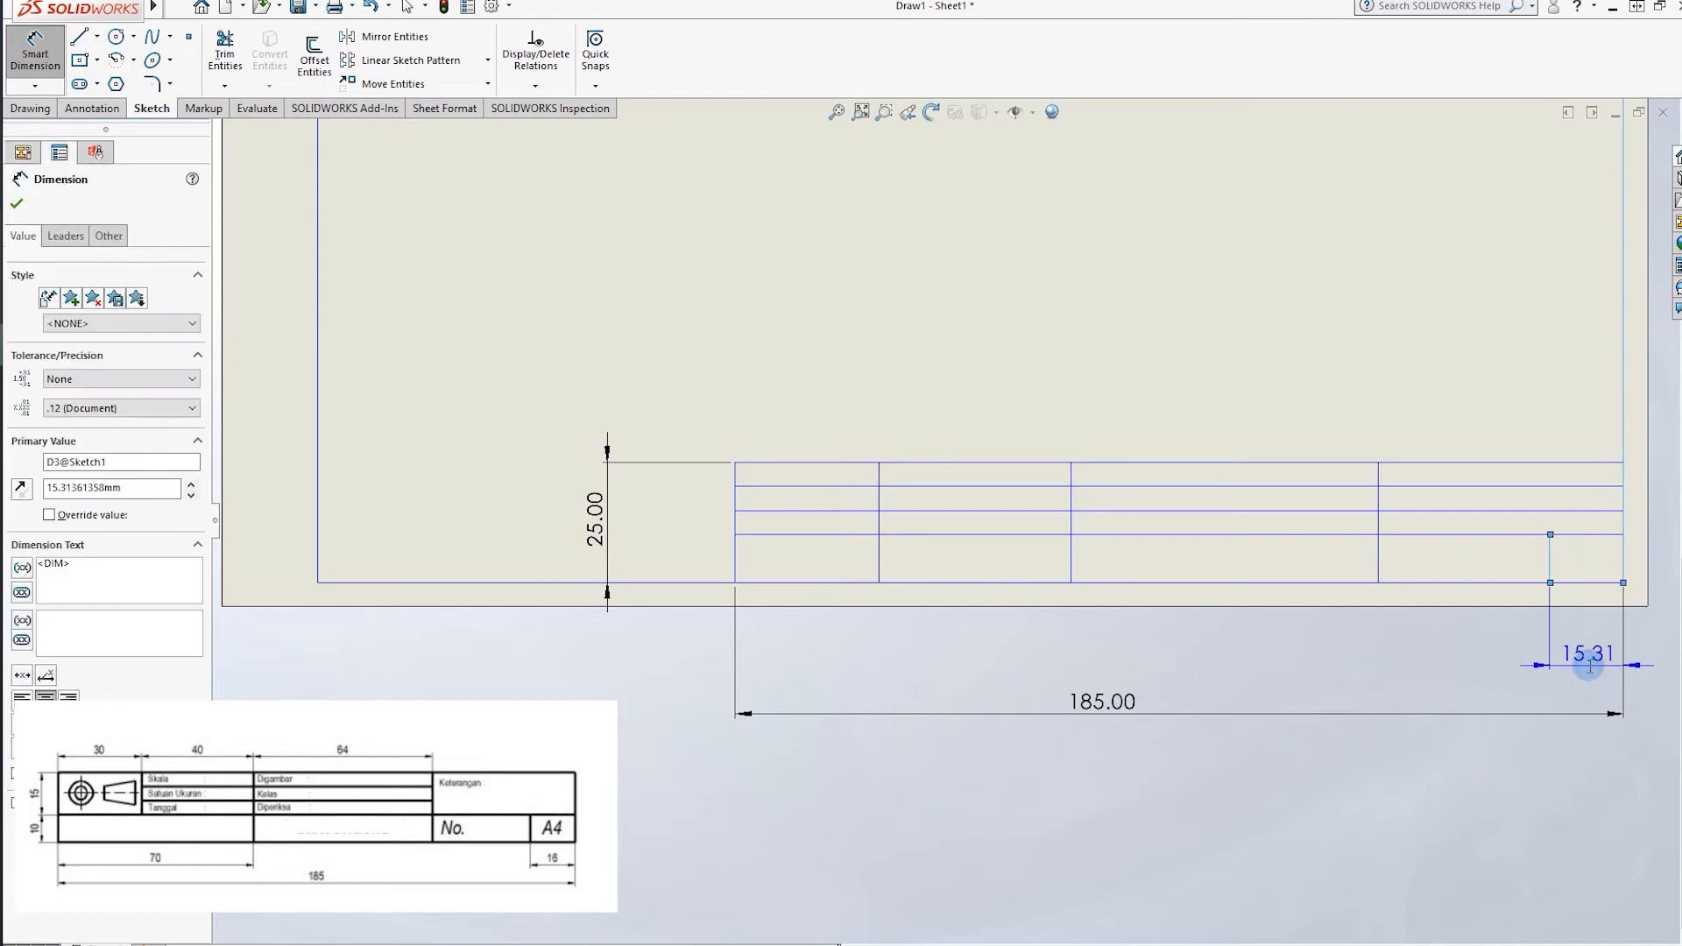
{"action": "type", "text": "16"}
{"action": "key", "text": "Return"}
{"action": "key", "text": "Escape"}
Power-trim the two inner horizontal lines out of the first column and the first column divider out of the bottom row.
{"action": "key", "text": "f"}
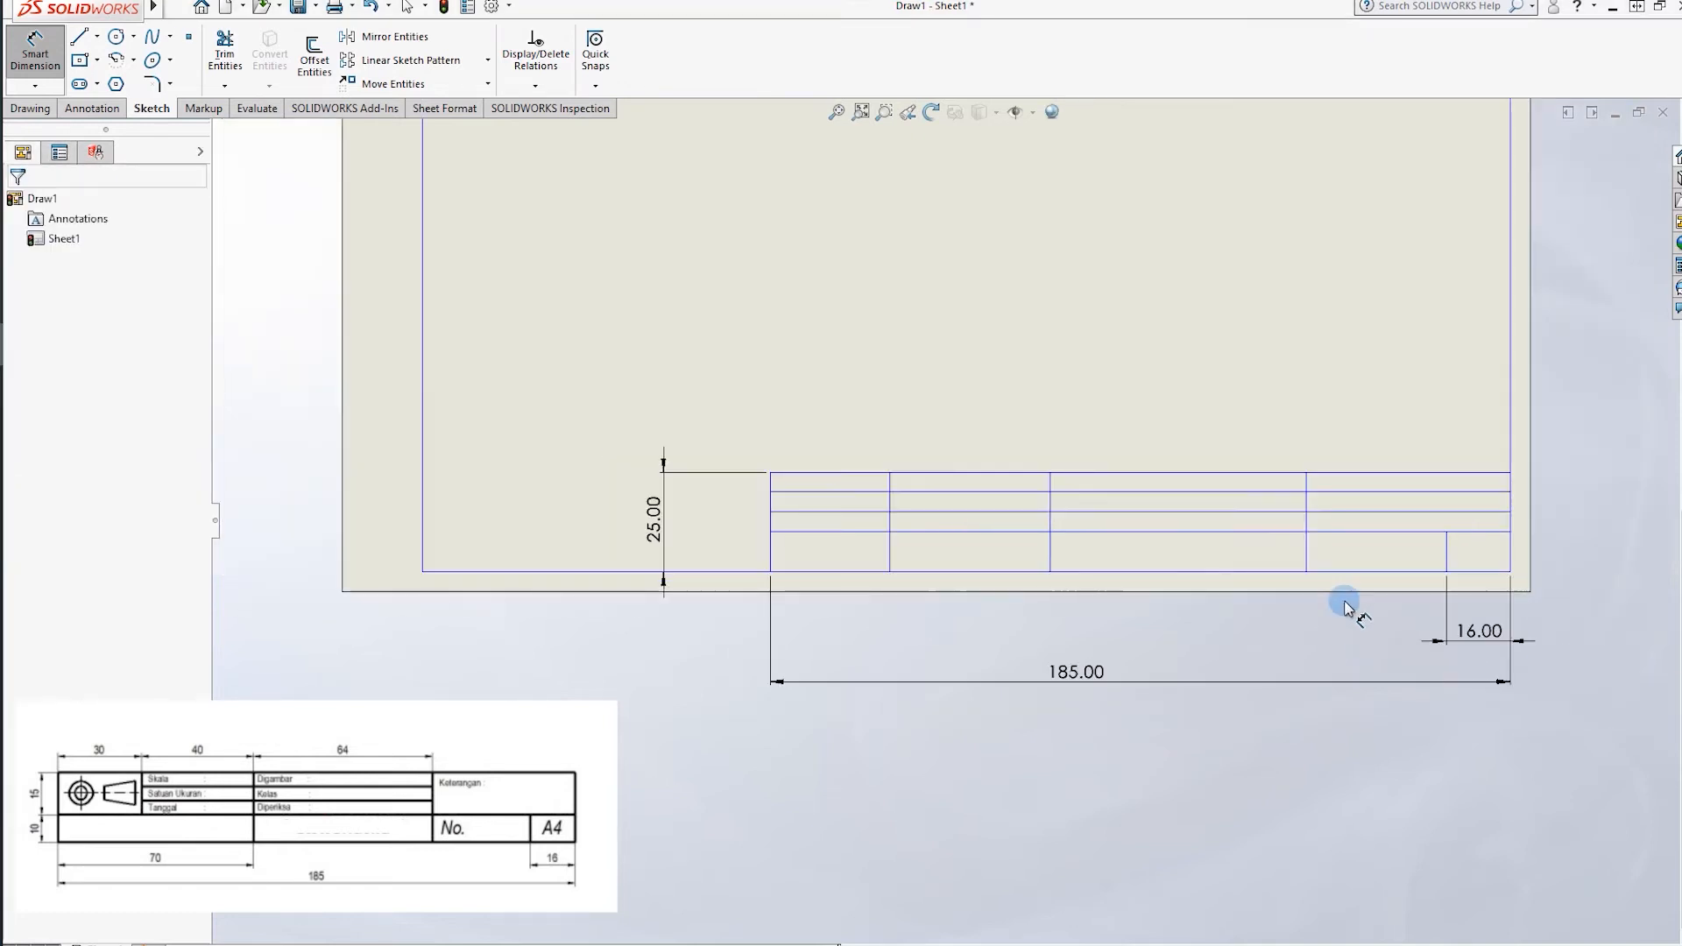
{"action": "scroll", "coordinate": [786, 438], "scroll_direction": "down", "scroll_amount": 5}
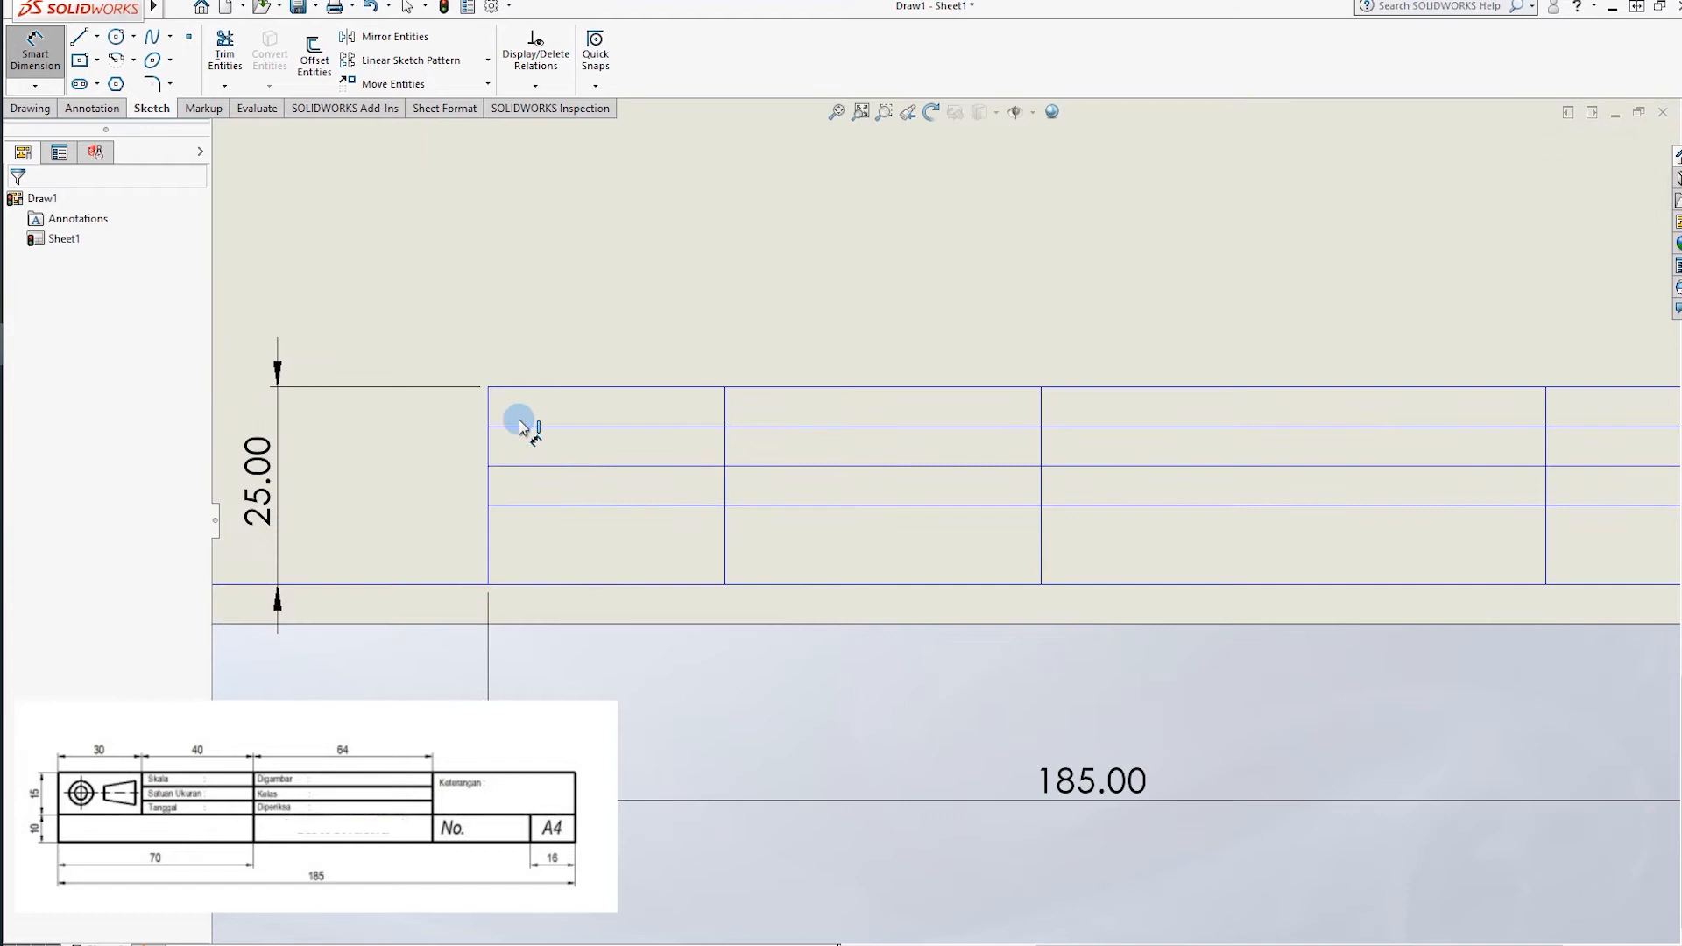
{"action": "key", "text": "t"}
{"action": "scroll", "coordinate": [543, 377], "scroll_direction": "down", "scroll_amount": 2}
{"action": "left_click_drag", "start_coordinate": [591, 399], "coordinate": [613, 508]}
{"action": "left_click_drag", "start_coordinate": [740, 571], "coordinate": [864, 582]}
Trim the two inner horizontal lines out of the last column and finish trimming.
{"action": "scroll", "coordinate": [1070, 511], "scroll_direction": "up", "scroll_amount": 2}
{"action": "scroll", "coordinate": [1192, 547], "scroll_direction": "down", "scroll_amount": 3}
{"action": "scroll", "coordinate": [1191, 548], "scroll_direction": "up", "scroll_amount": 3}
{"action": "left_click_drag", "start_coordinate": [1372, 462], "coordinate": [1386, 512]}
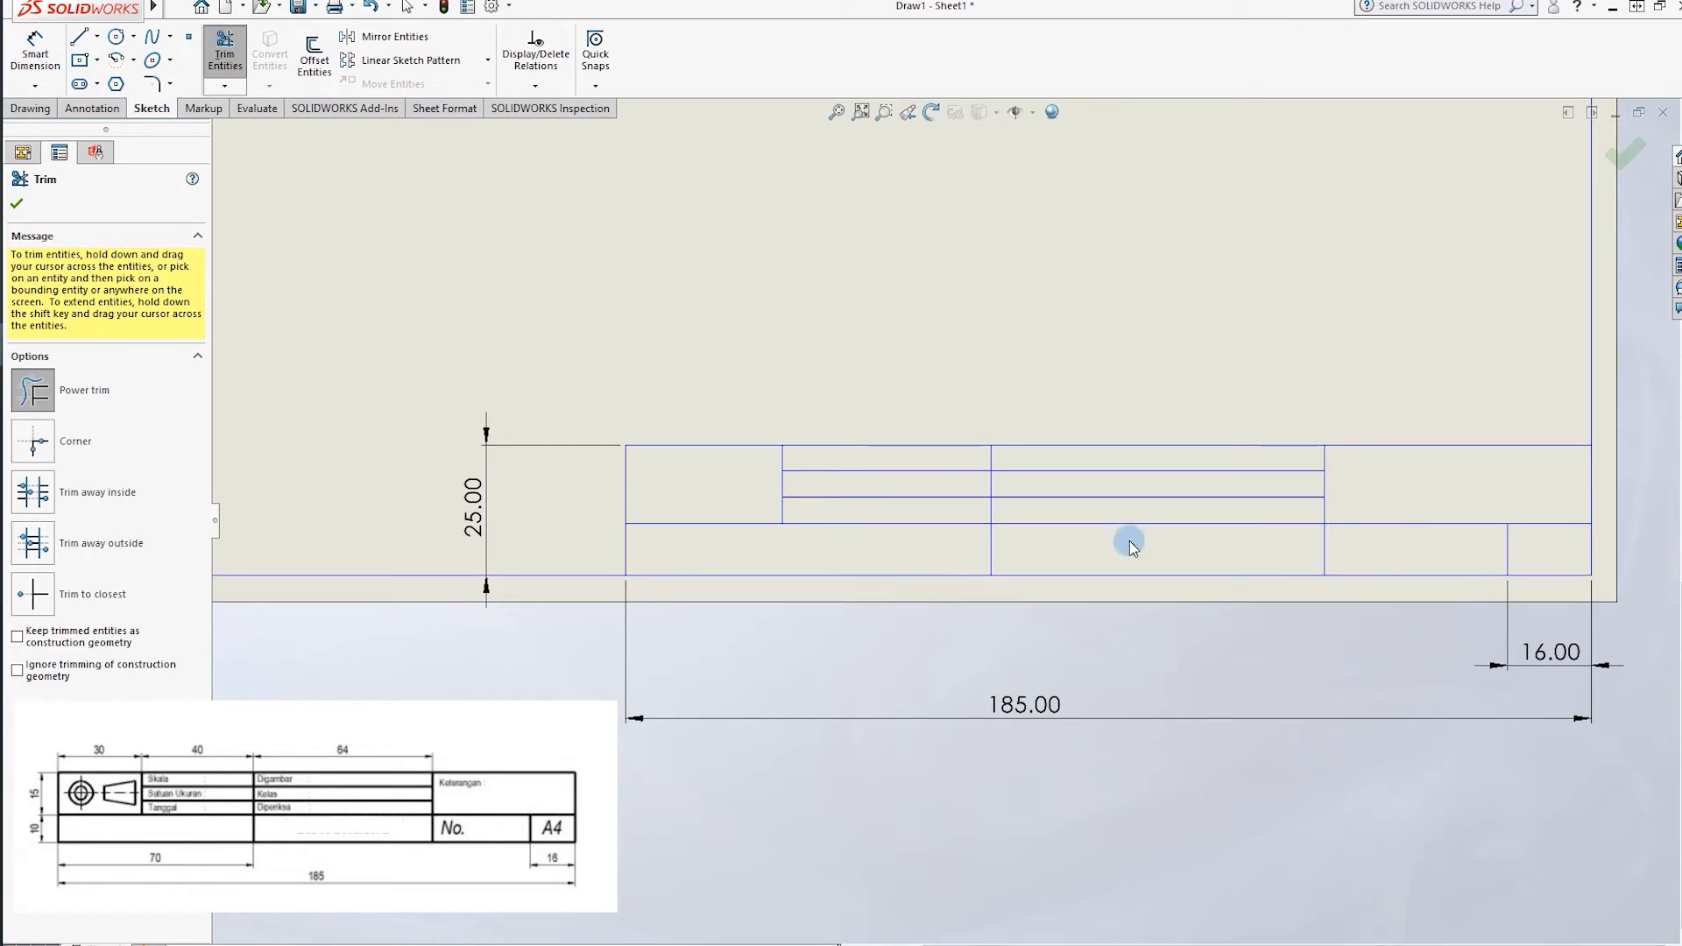
{"action": "left_click", "coordinate": [1625, 153]}
{"action": "scroll", "coordinate": [907, 491], "scroll_direction": "up", "scroll_amount": 2}
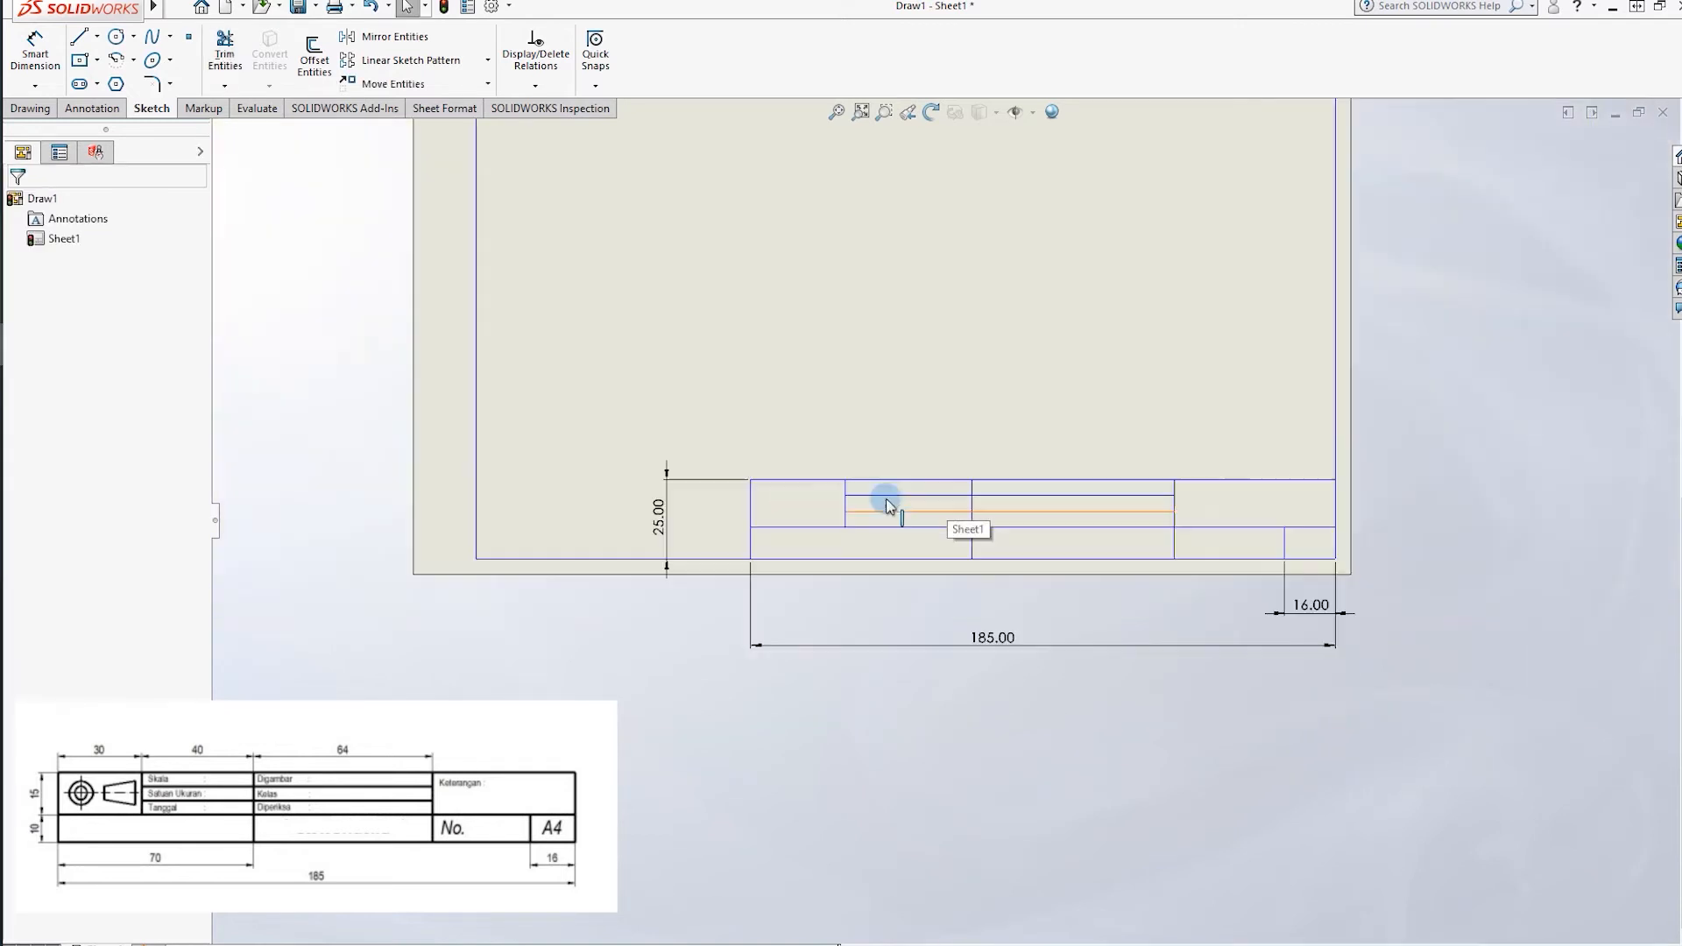
{"action": "scroll", "coordinate": [950, 514], "scroll_direction": "down", "scroll_amount": 2}
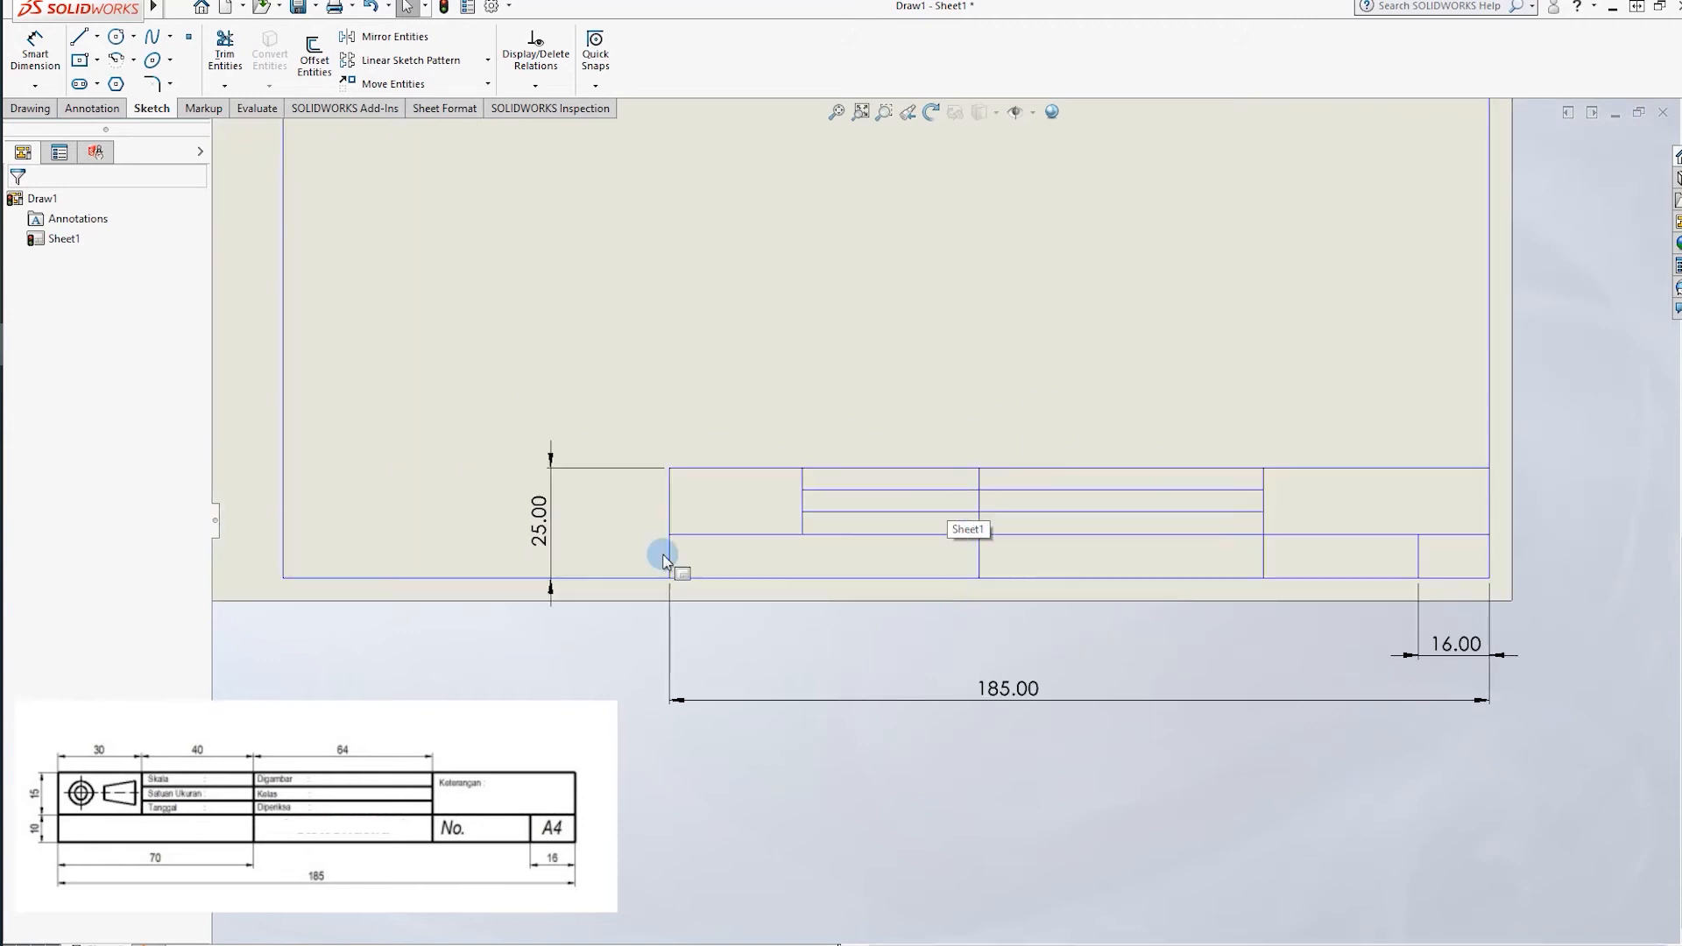
{"action": "scroll", "coordinate": [744, 420], "scroll_direction": "down", "scroll_amount": 2}
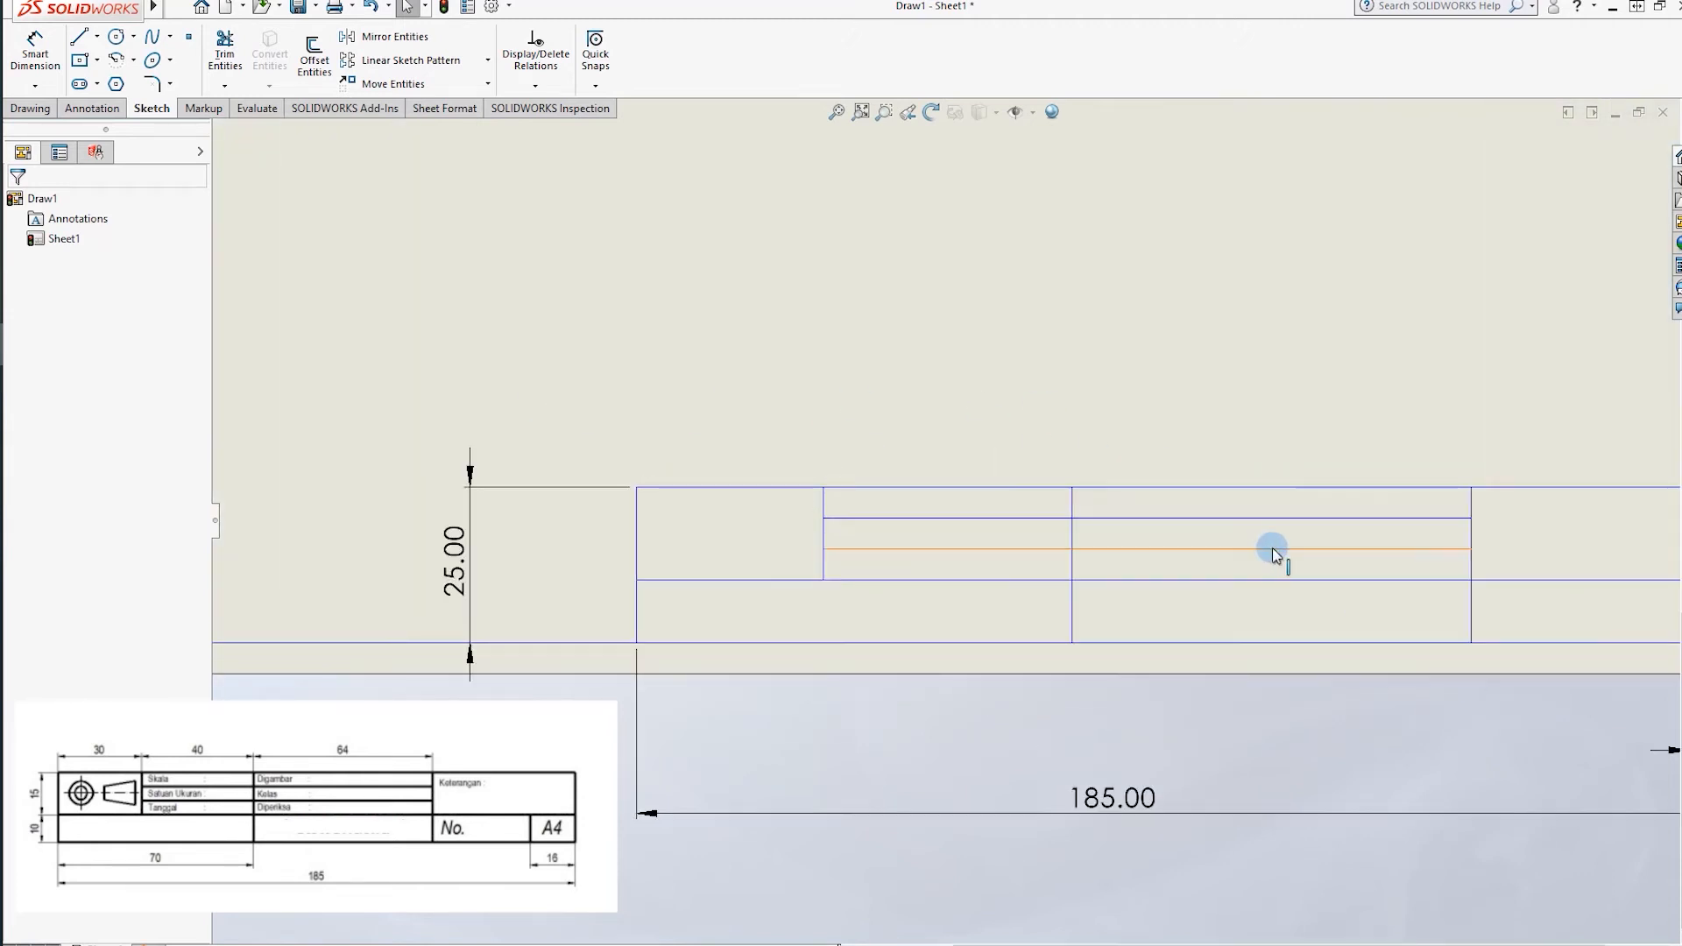
{"action": "scroll", "coordinate": [1272, 549], "scroll_direction": "up", "scroll_amount": 3}
{"action": "left_click", "coordinate": [99, 84]}
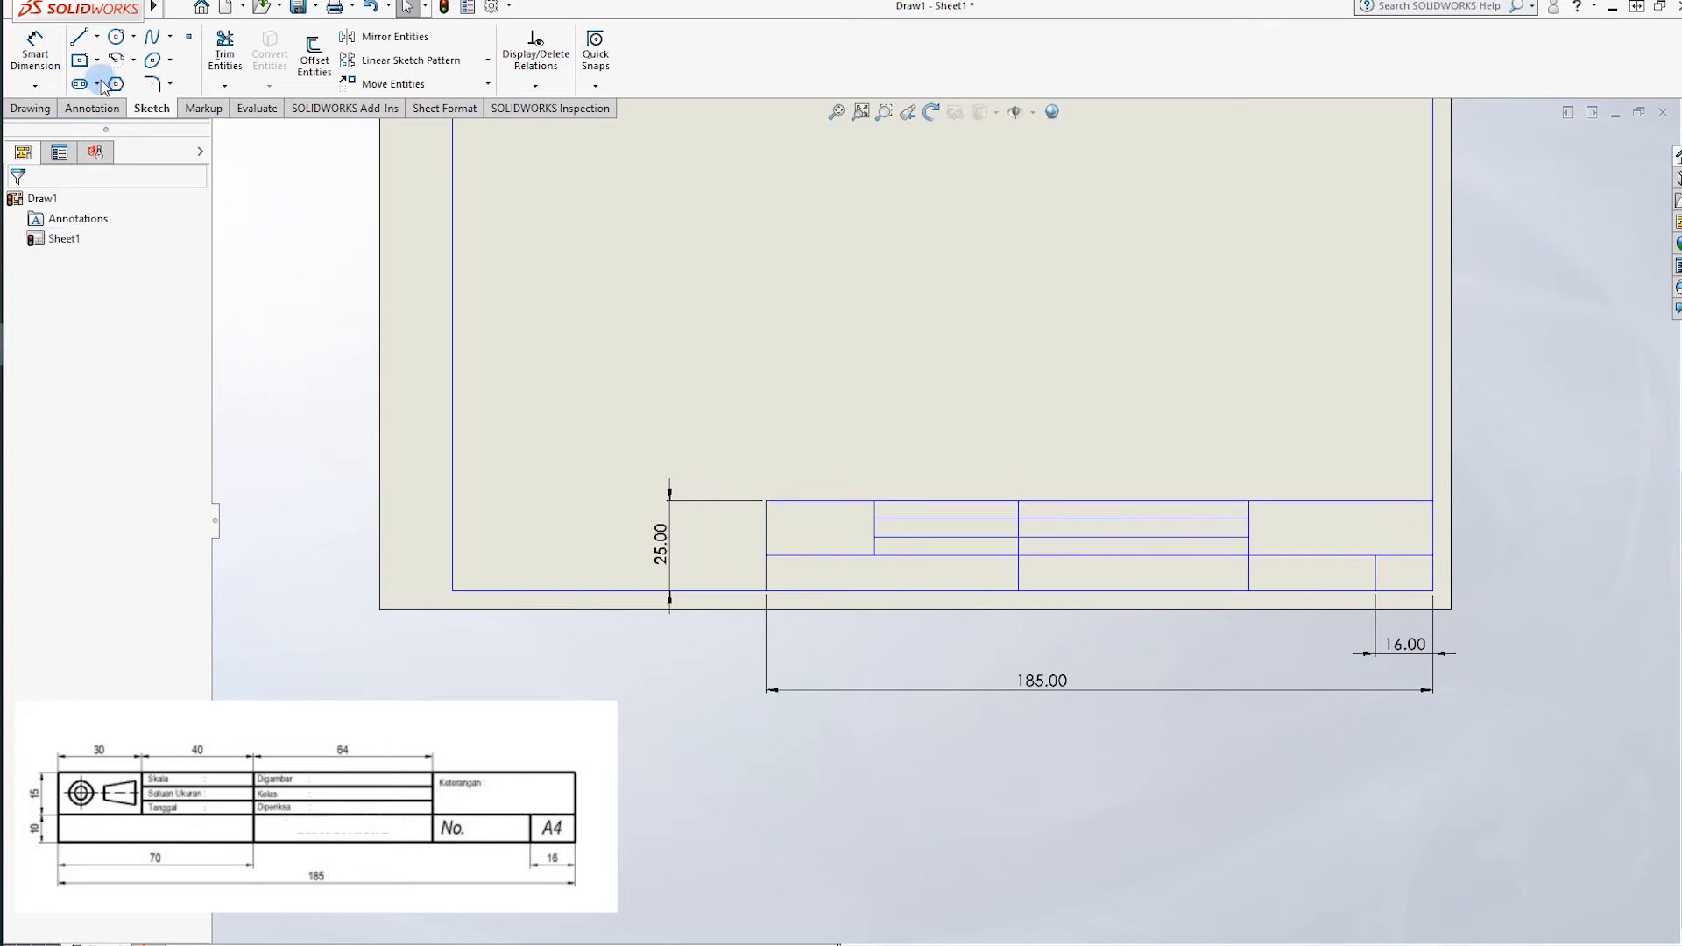
{"action": "left_click", "coordinate": [117, 37]}
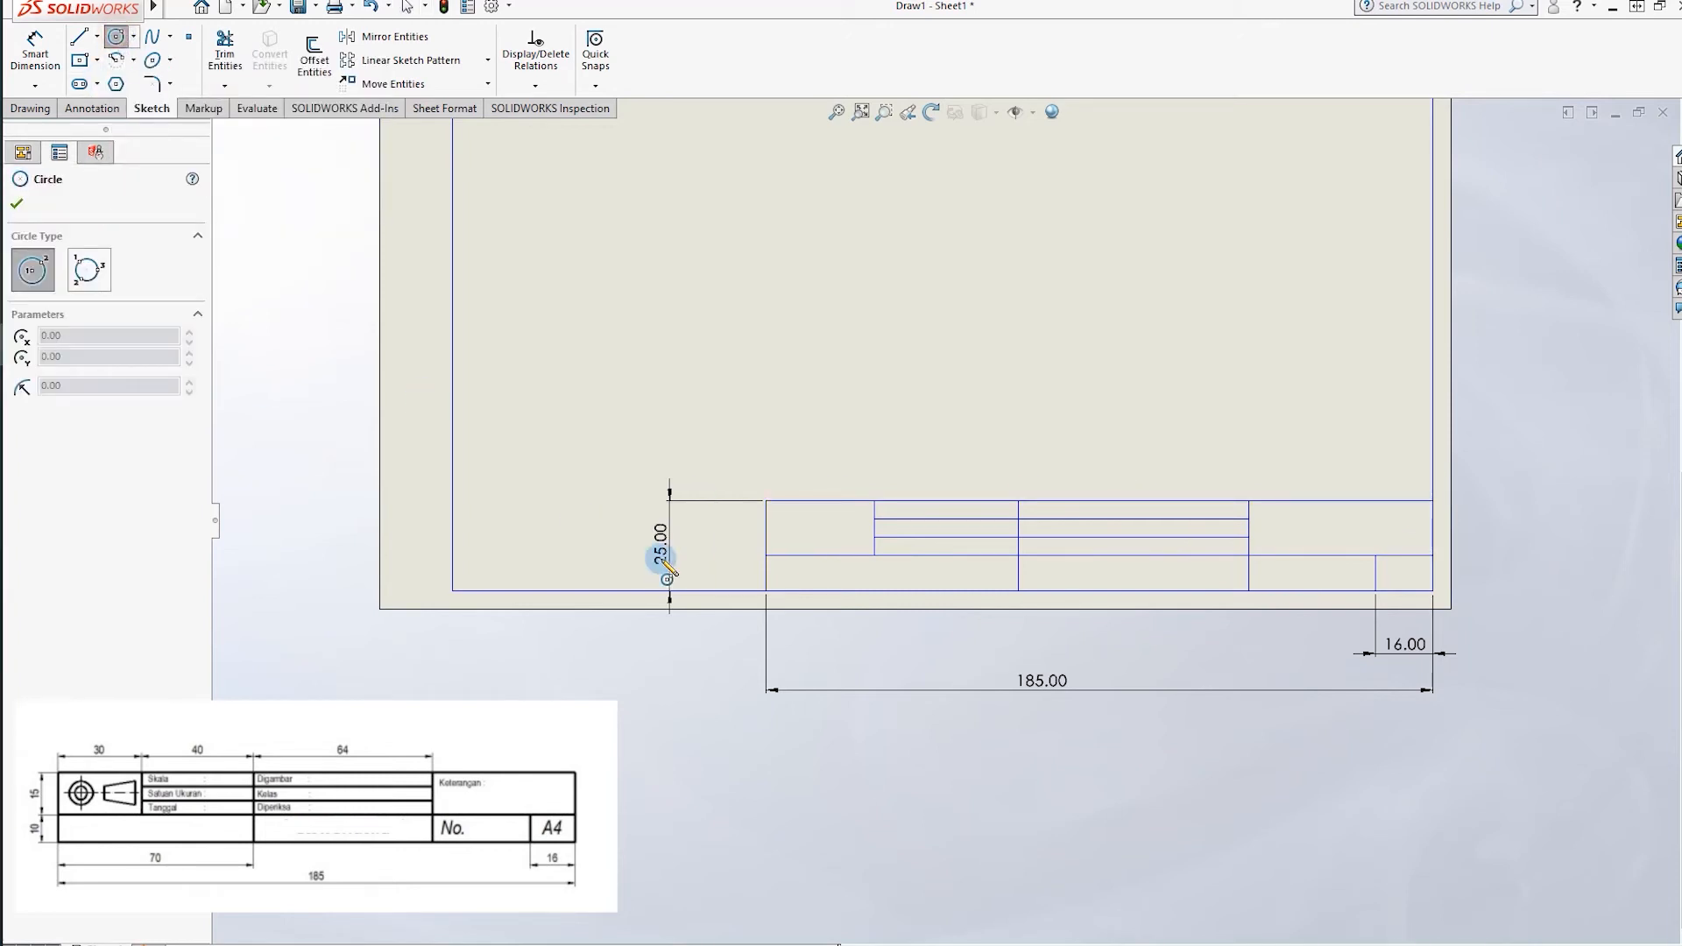
{"action": "scroll", "coordinate": [883, 488], "scroll_direction": "down", "scroll_amount": 3}
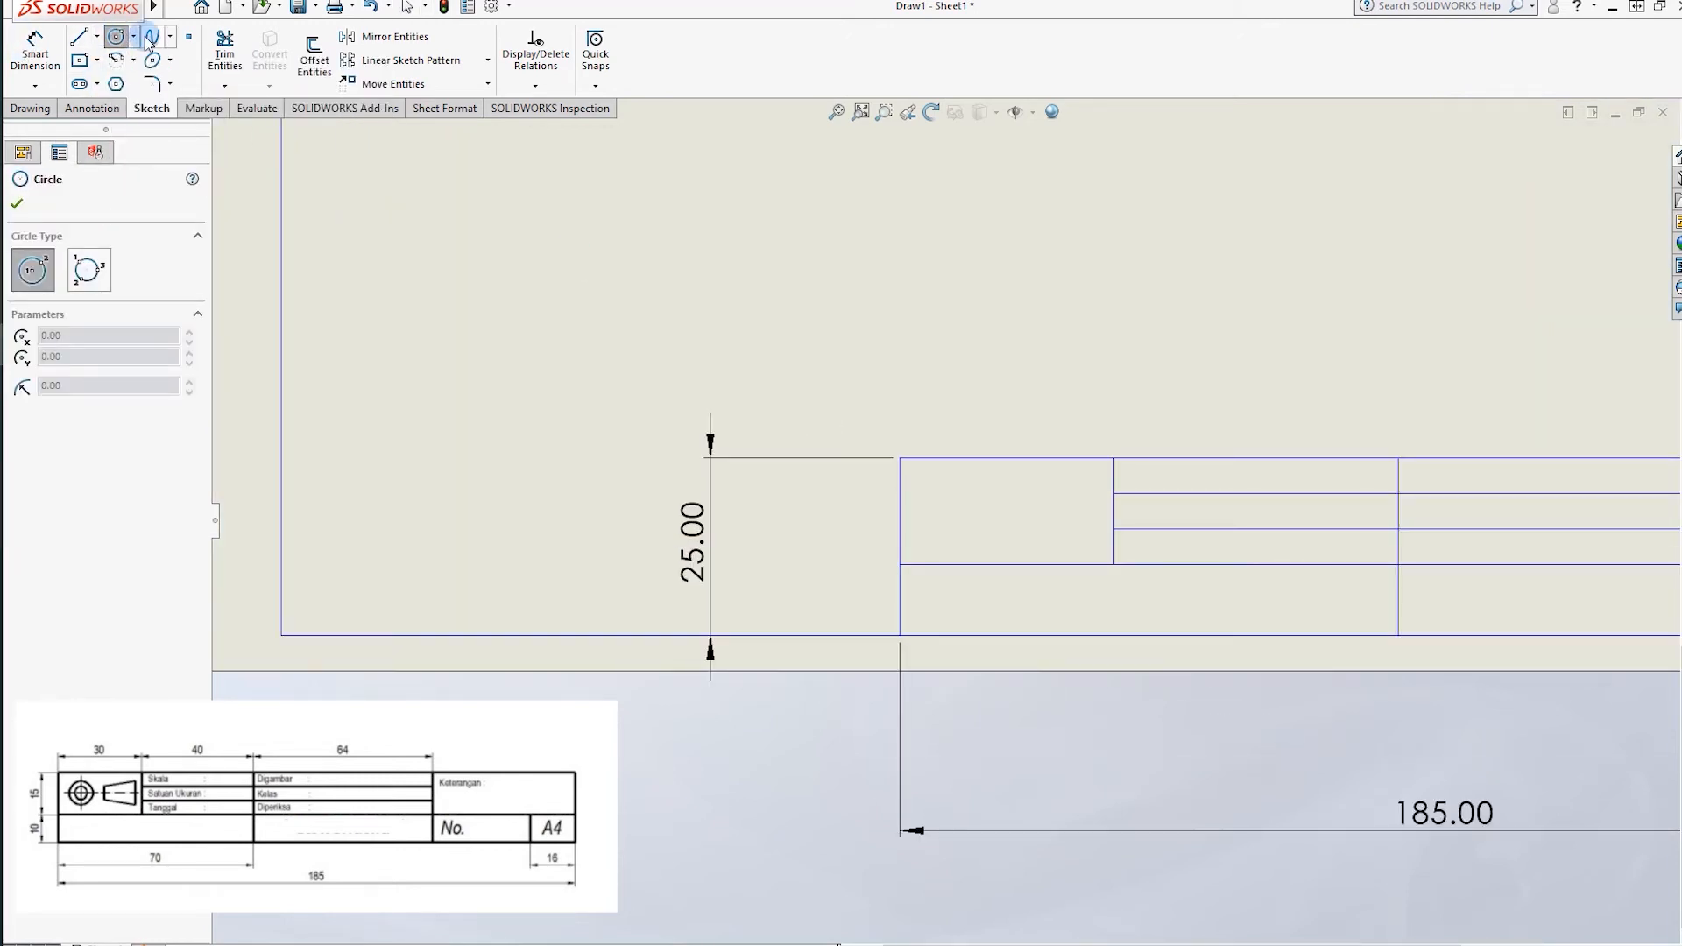
Draw a horizontal construction centerline about 28 mm long across the middle of the title block's upper-left cell.
{"action": "left_click", "coordinate": [96, 37]}
{"action": "left_click", "coordinate": [109, 76]}
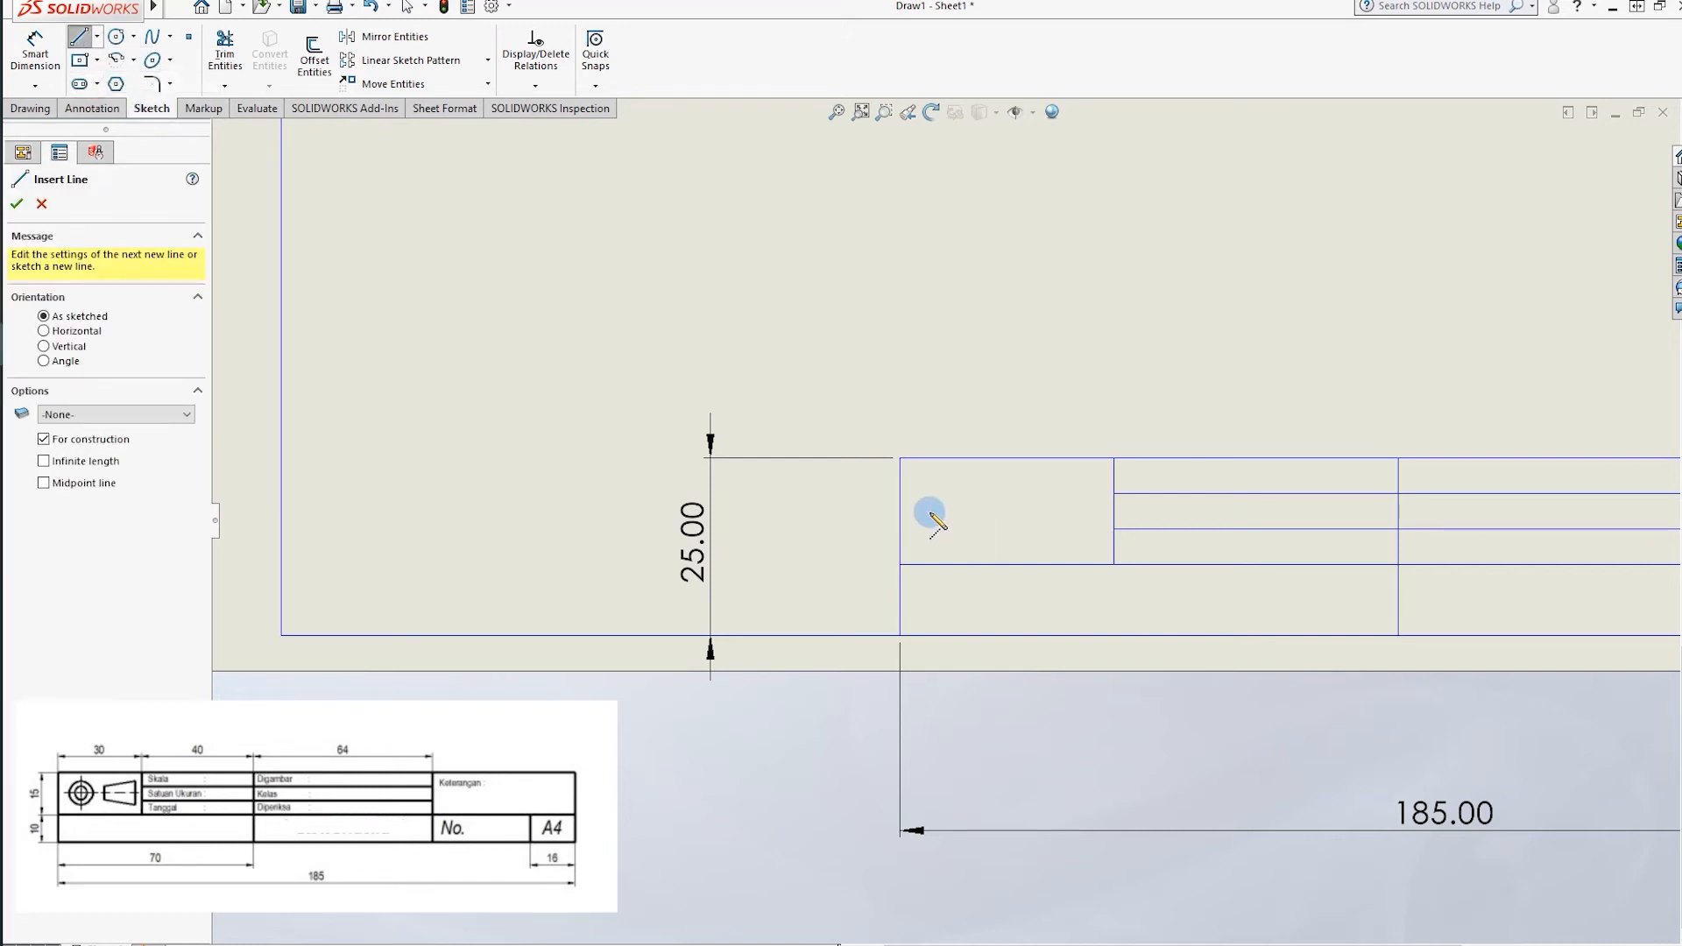
{"action": "left_click_drag", "start_coordinate": [907, 508], "coordinate": [1104, 507]}
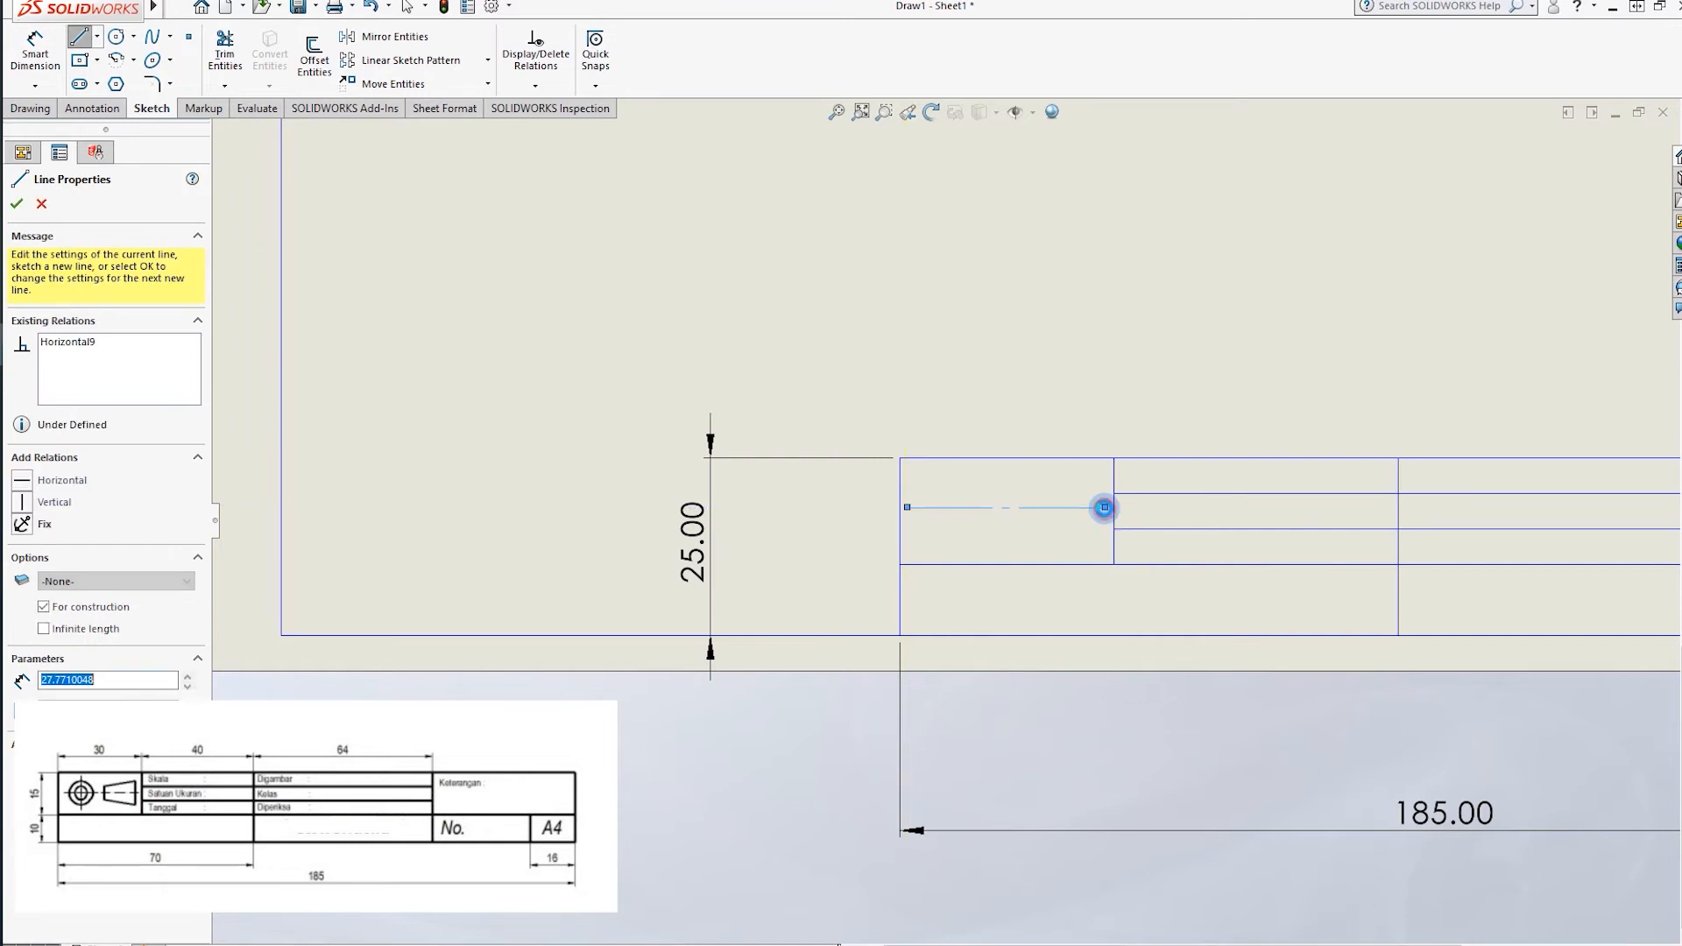
{"action": "key", "text": "Escape"}
{"action": "left_click", "coordinate": [980, 507]}
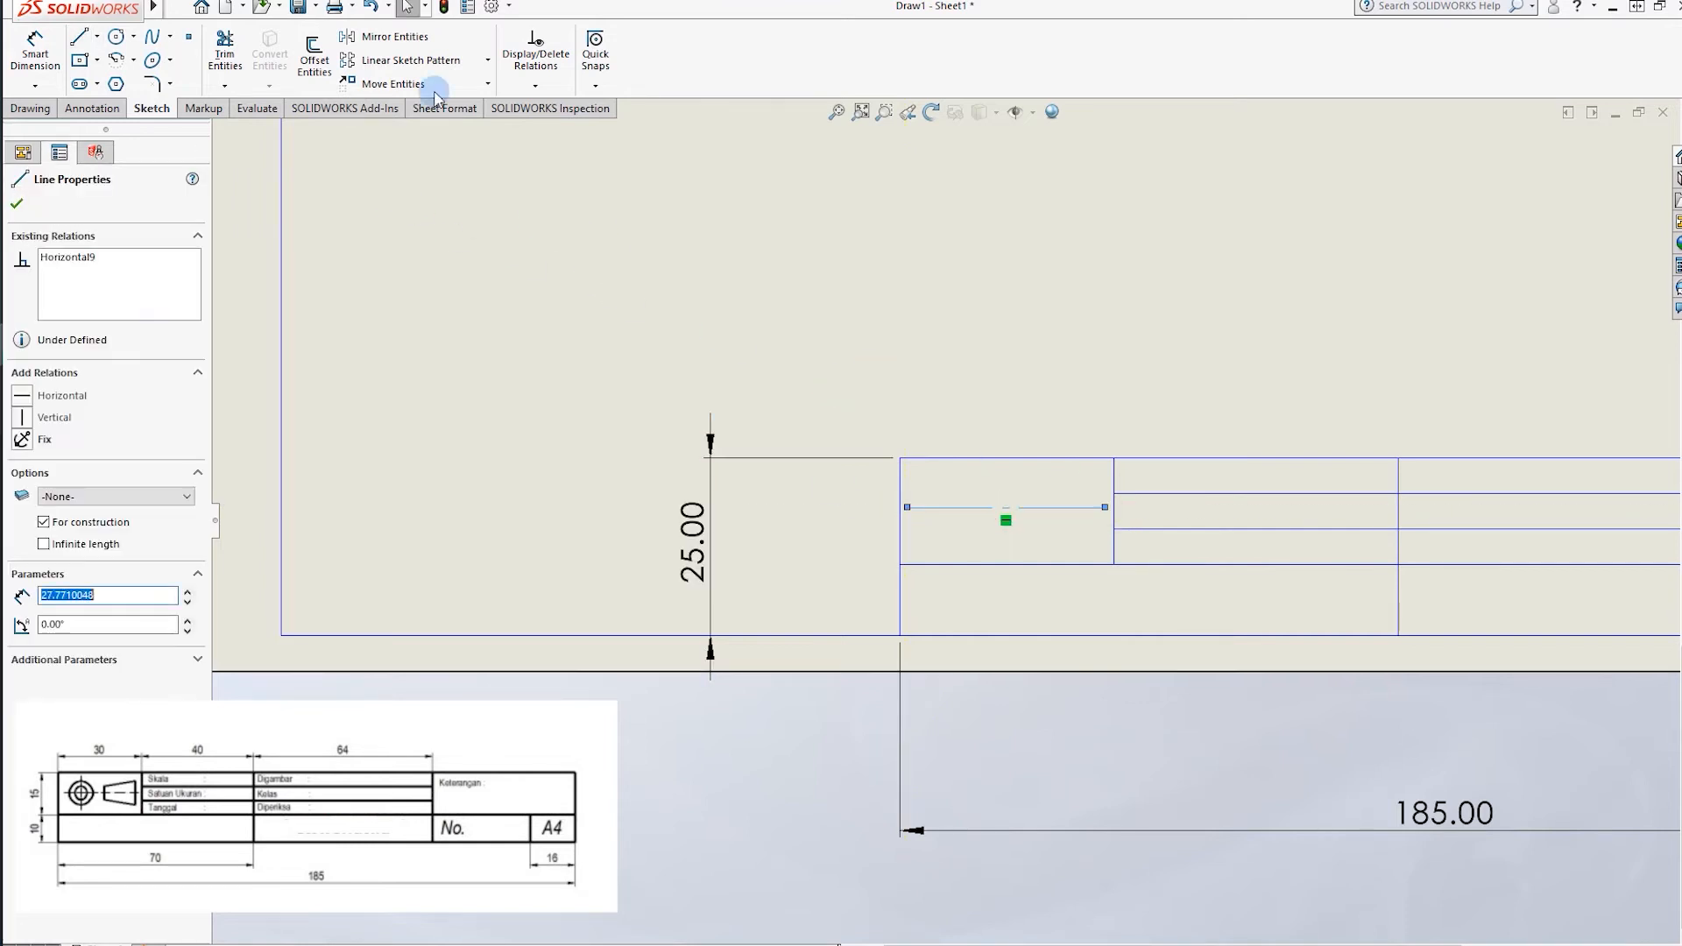
{"action": "left_click", "coordinate": [752, 243]}
{"action": "scroll", "coordinate": [1014, 451], "scroll_direction": "down", "scroll_amount": 2}
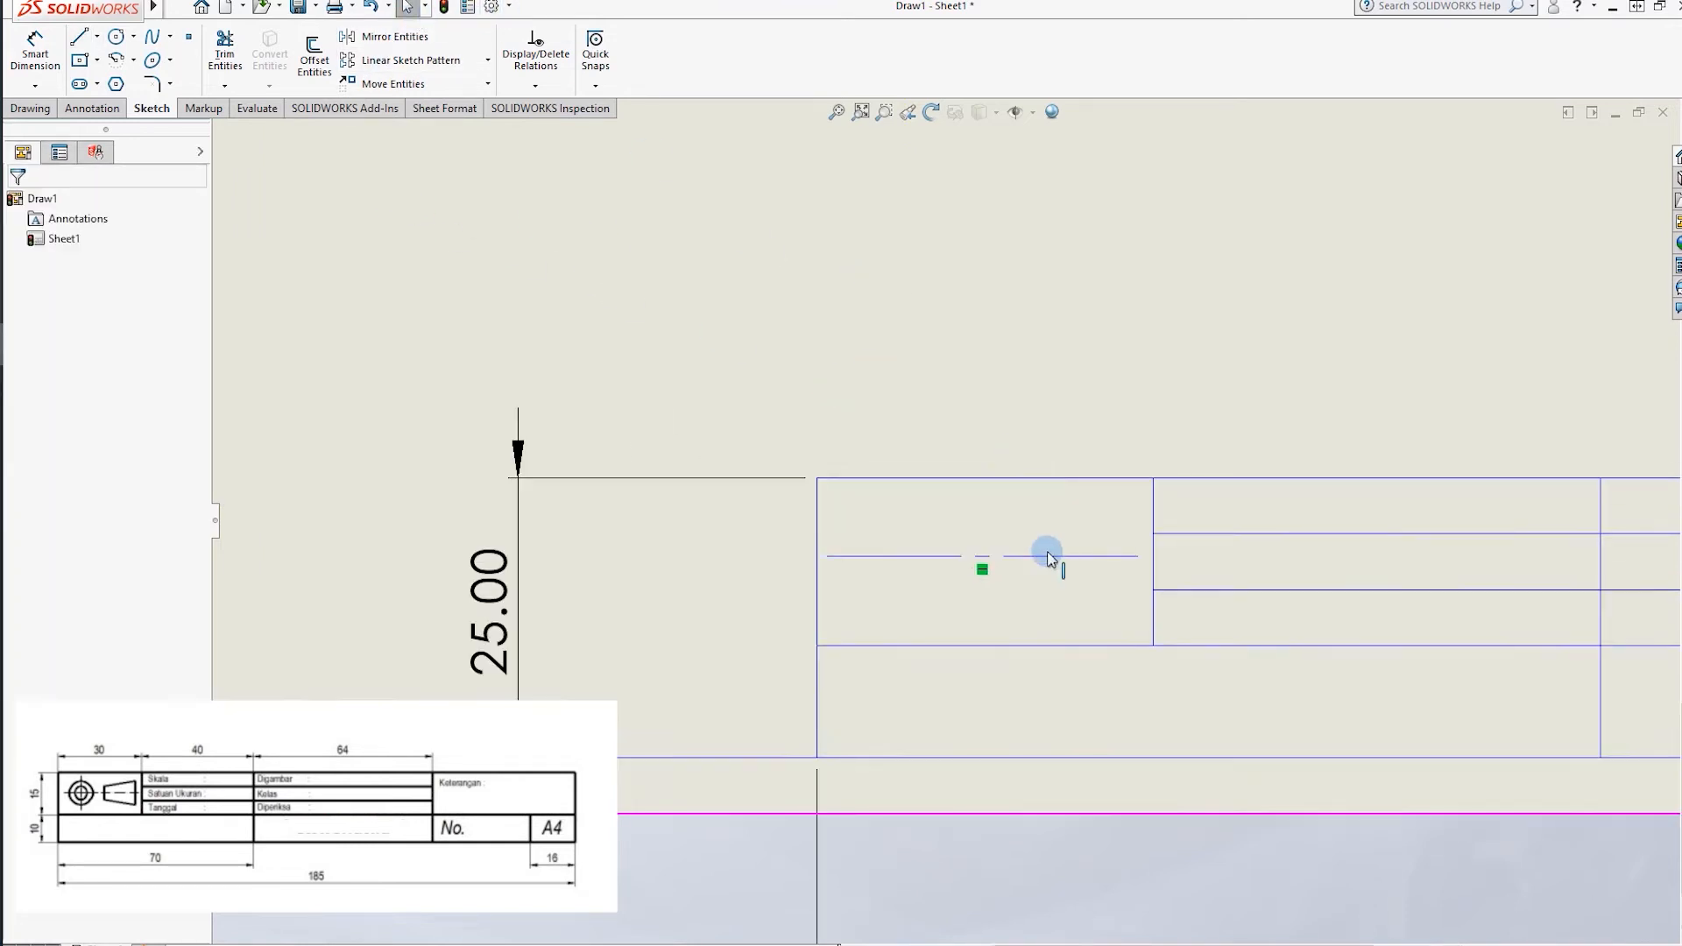
Dimension the construction centerline 7.5 mm below the title block's upper edge, placing the dimension outside the block.
{"action": "left_click", "coordinate": [1048, 556]}
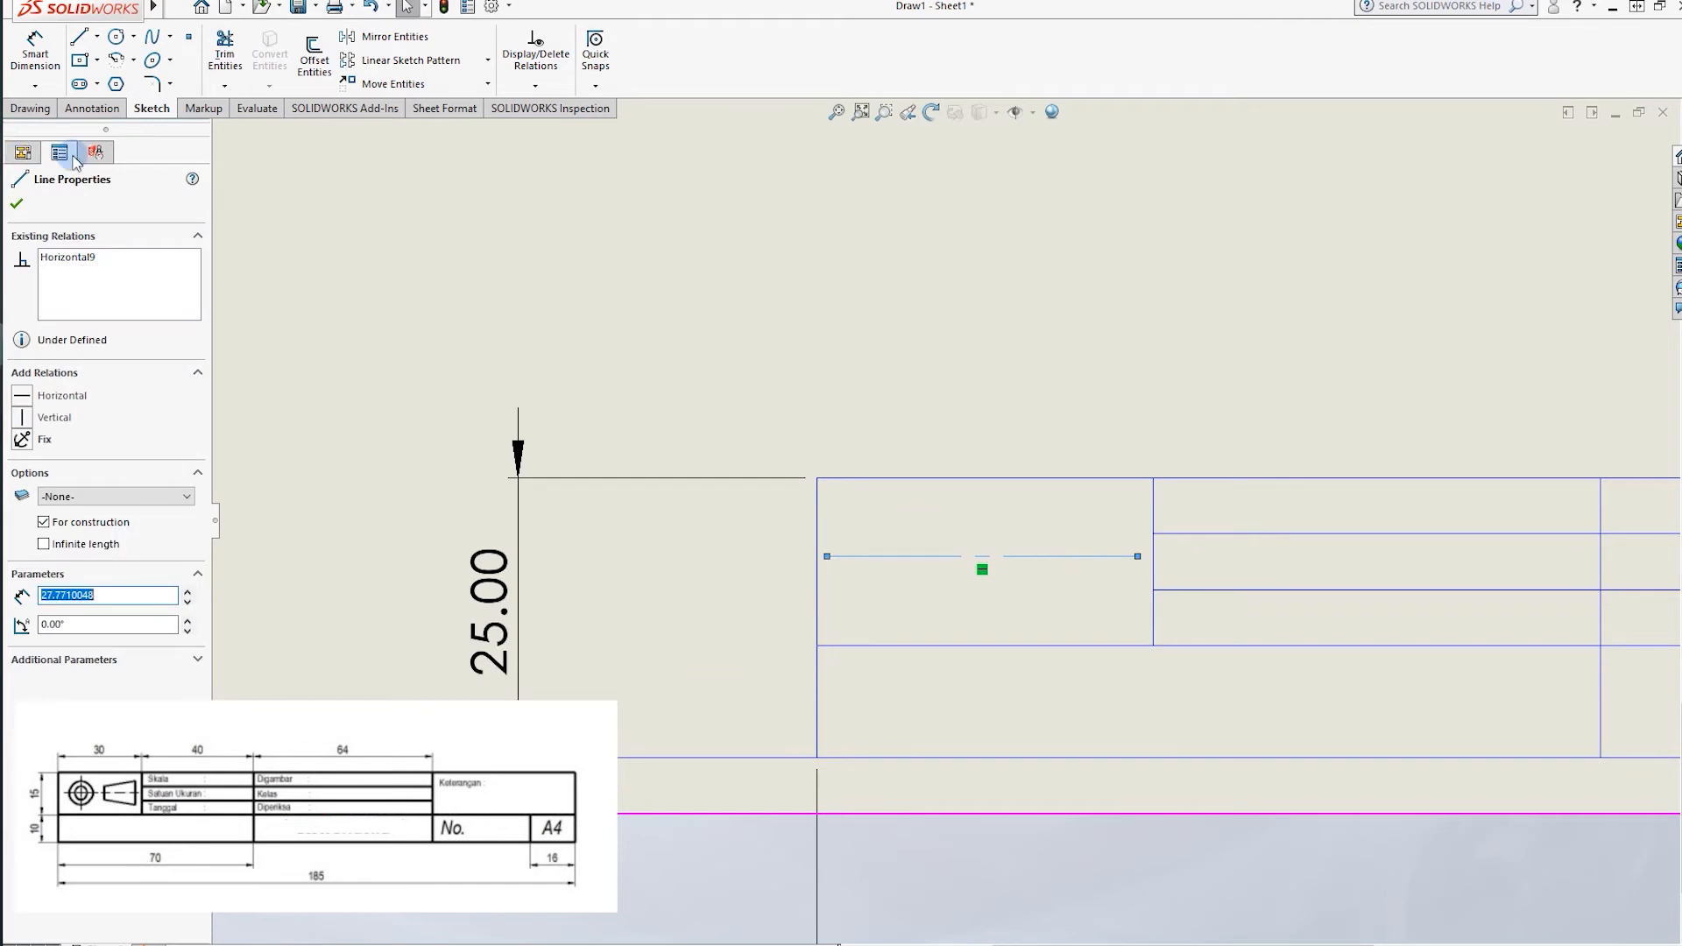
{"action": "left_click", "coordinate": [35, 48]}
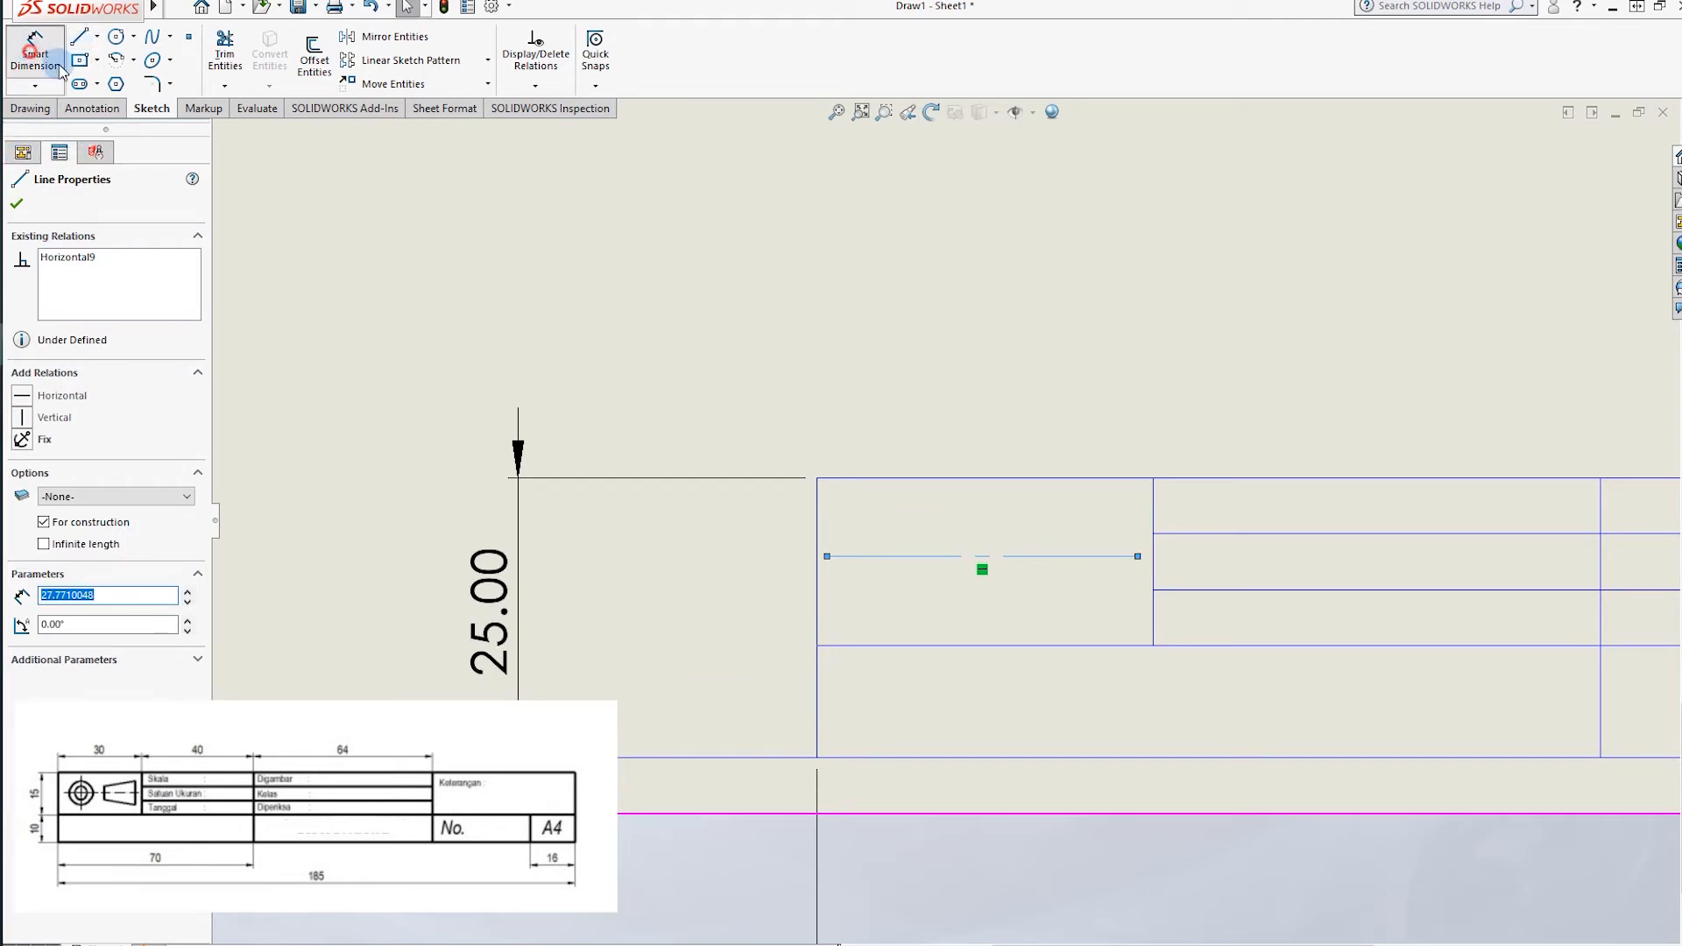
{"action": "left_click", "coordinate": [935, 557]}
{"action": "left_click", "coordinate": [870, 478]}
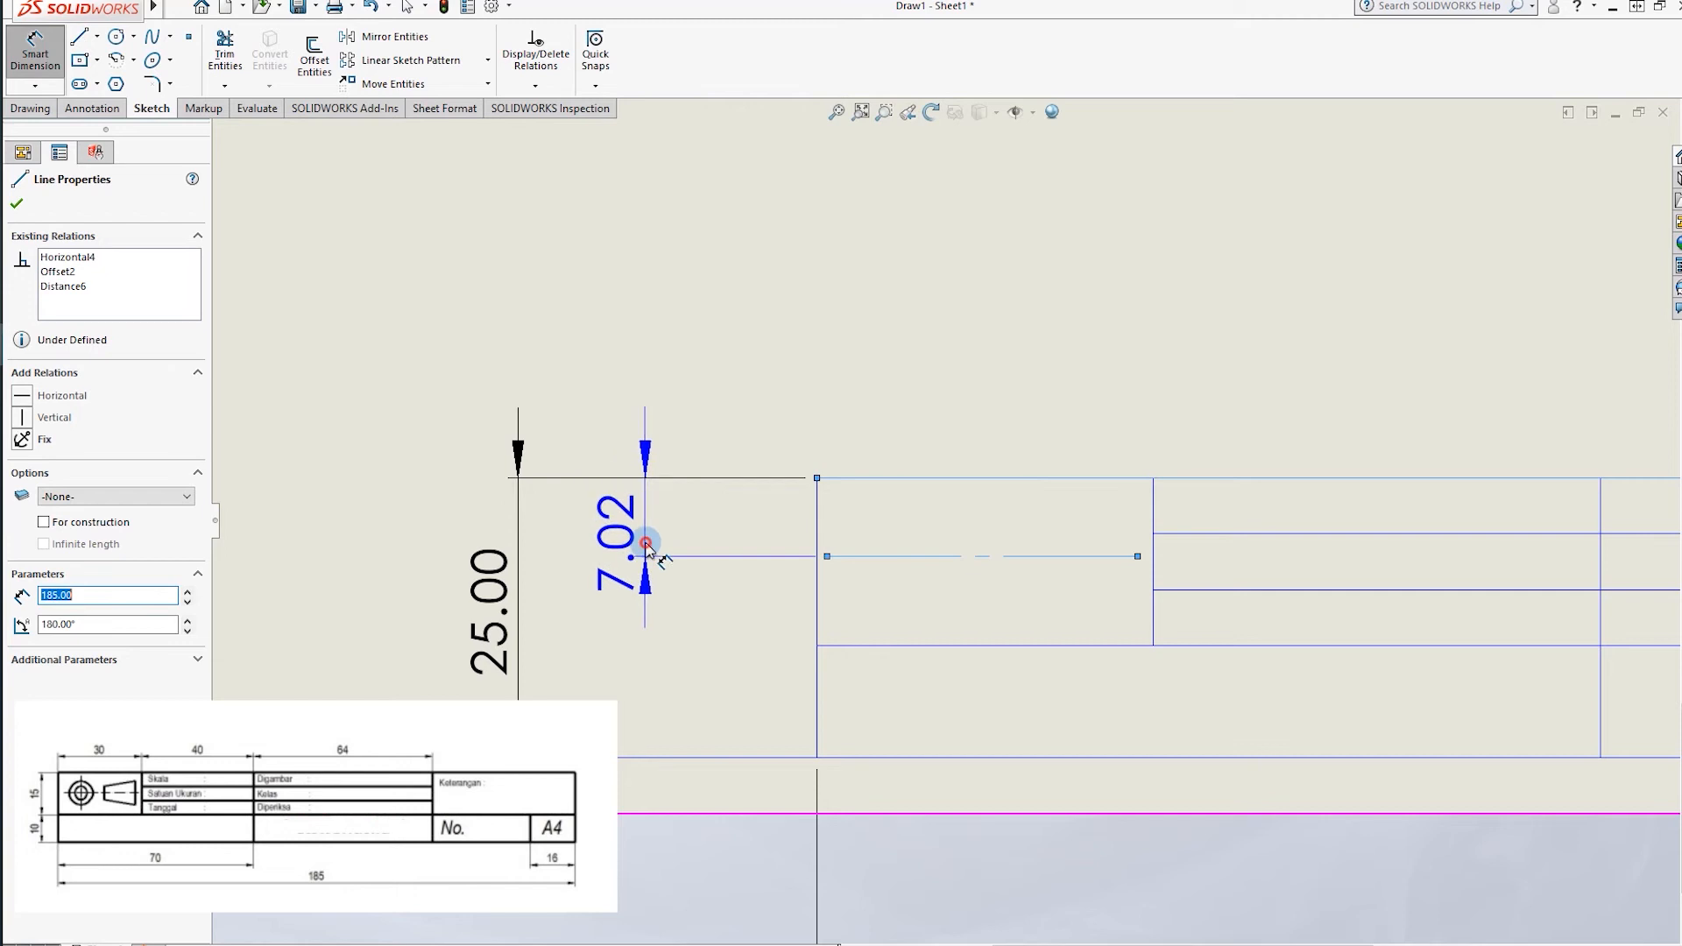
{"action": "left_click", "coordinate": [646, 550]}
{"action": "type", "text": "7.5"}
{"action": "key", "text": "Return"}
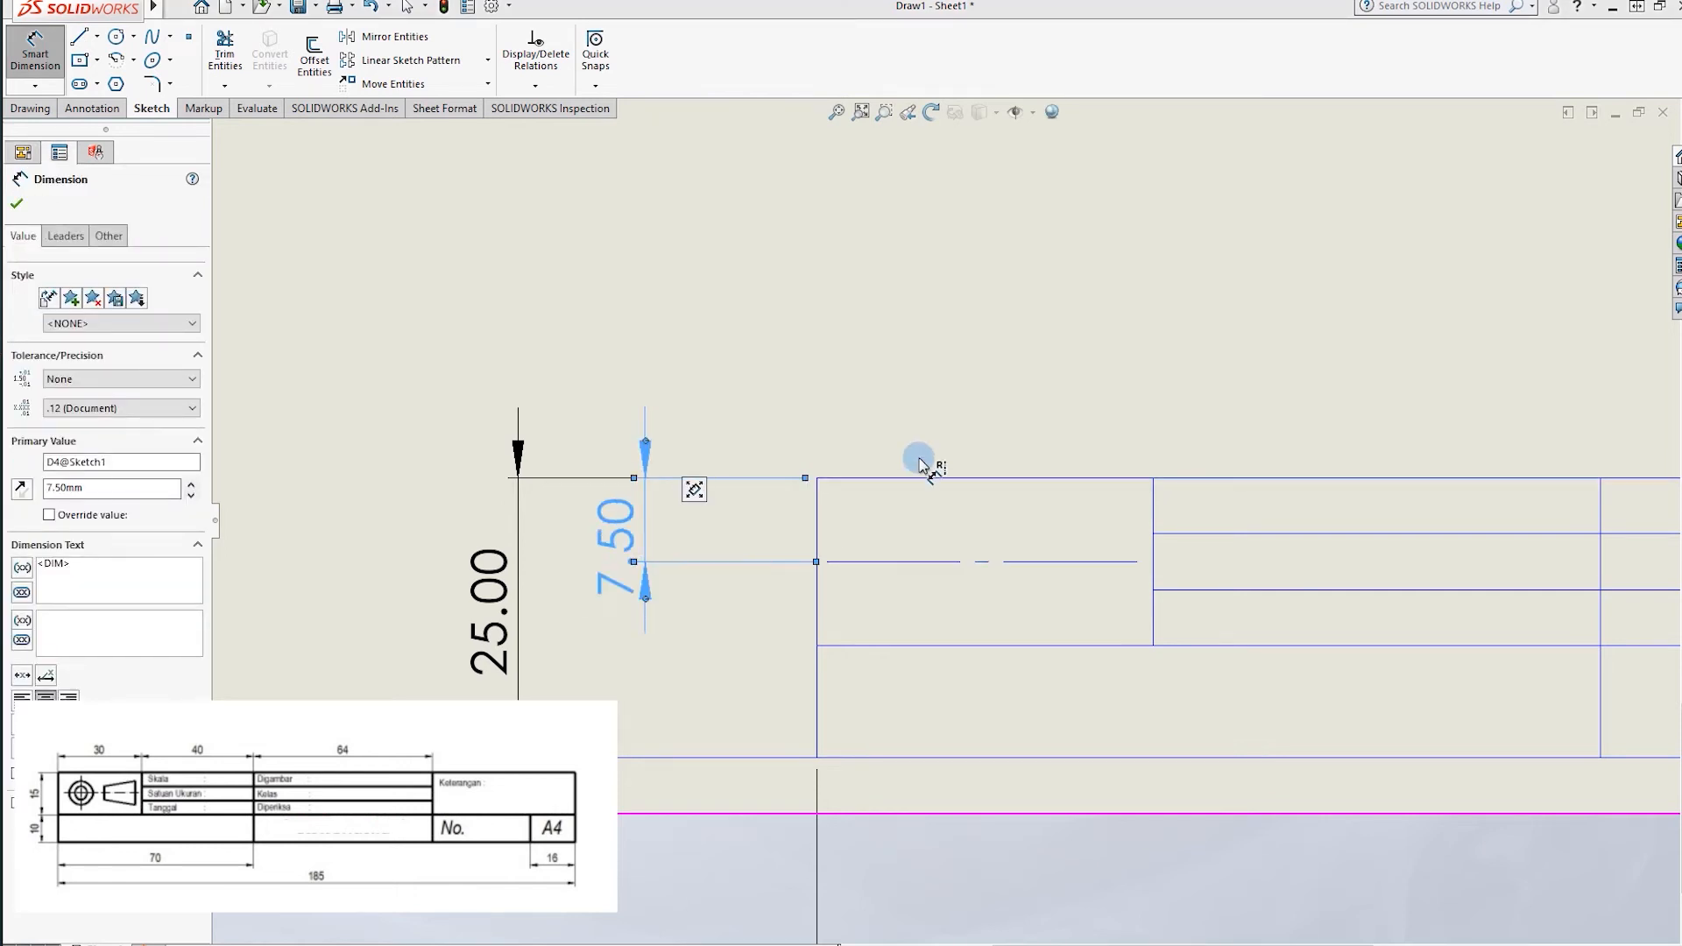
{"action": "left_click", "coordinate": [927, 429]}
Draw two concentric circles of about 4.5 and 8.1 mm diameter, centred near the left end of the centerline.
{"action": "left_click", "coordinate": [116, 36]}
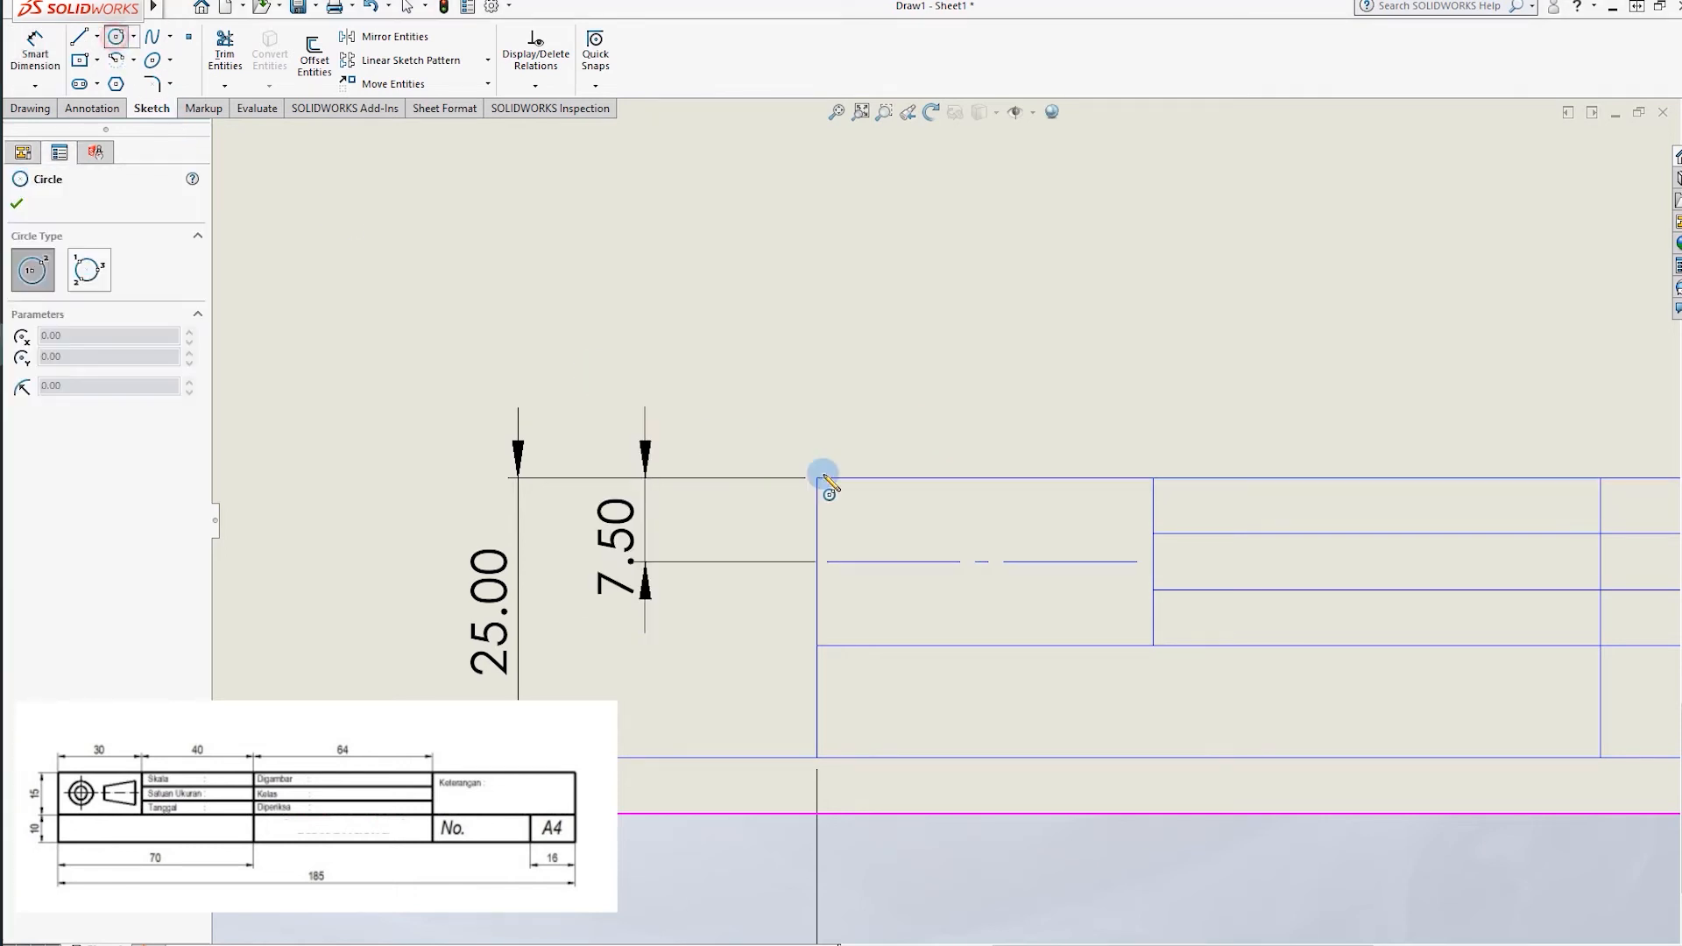
{"action": "left_click", "coordinate": [867, 562]}
{"action": "left_click", "coordinate": [885, 544]}
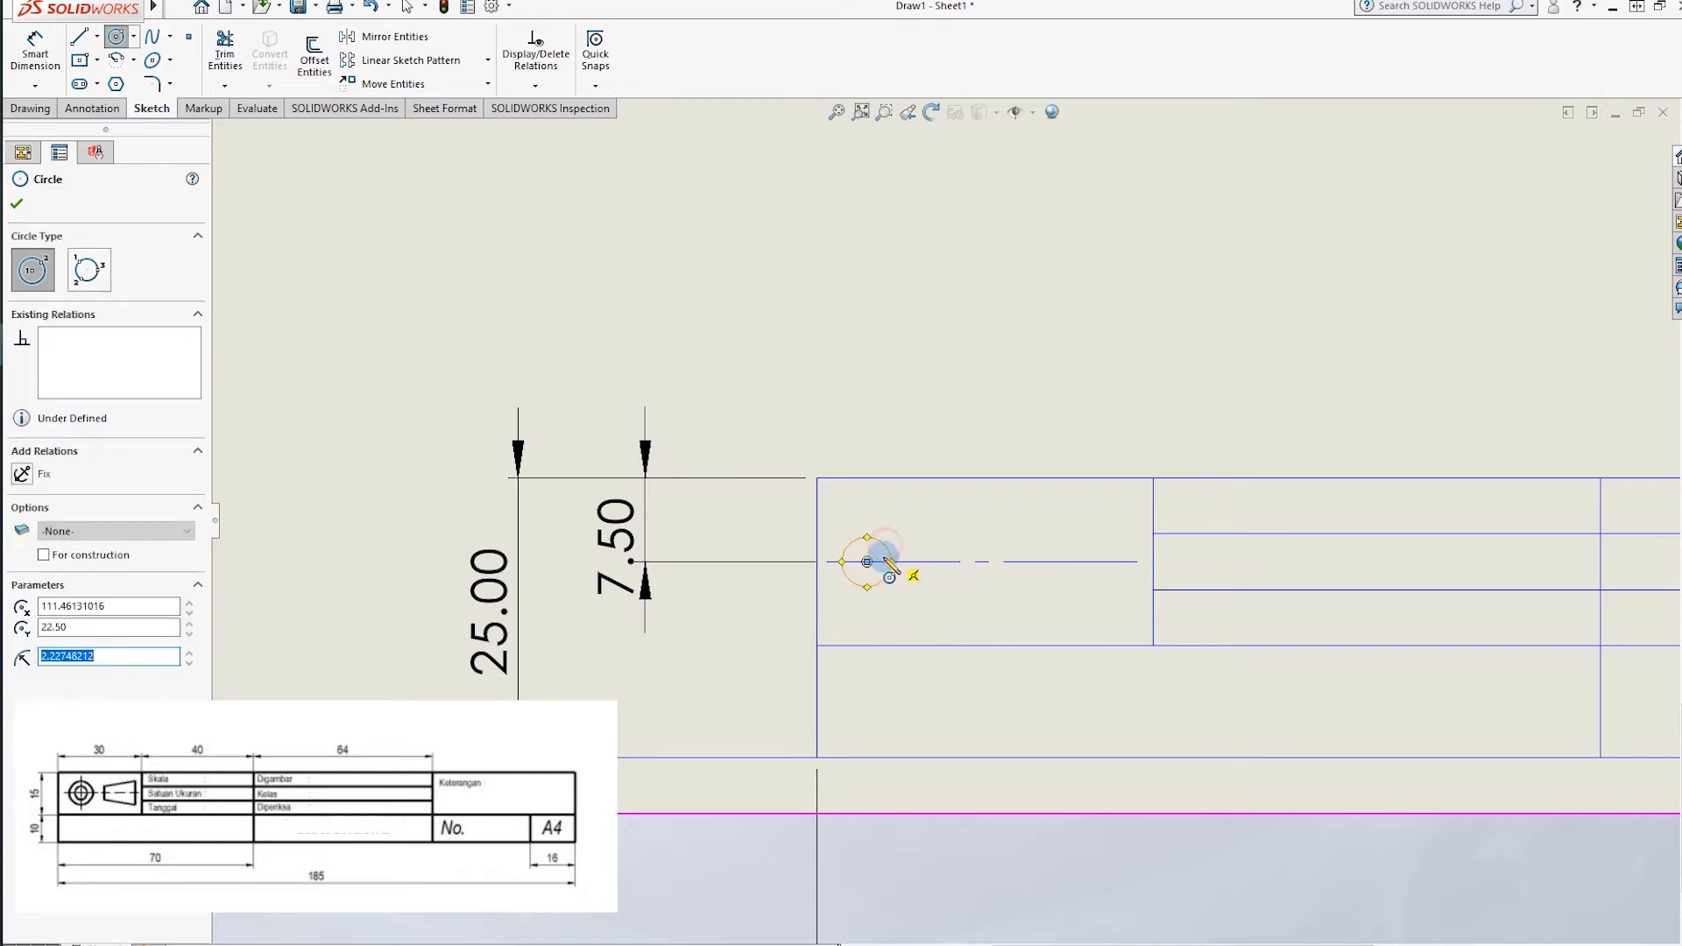
{"action": "left_click", "coordinate": [867, 561]}
{"action": "left_click", "coordinate": [886, 601]}
{"action": "key", "text": "Escape"}
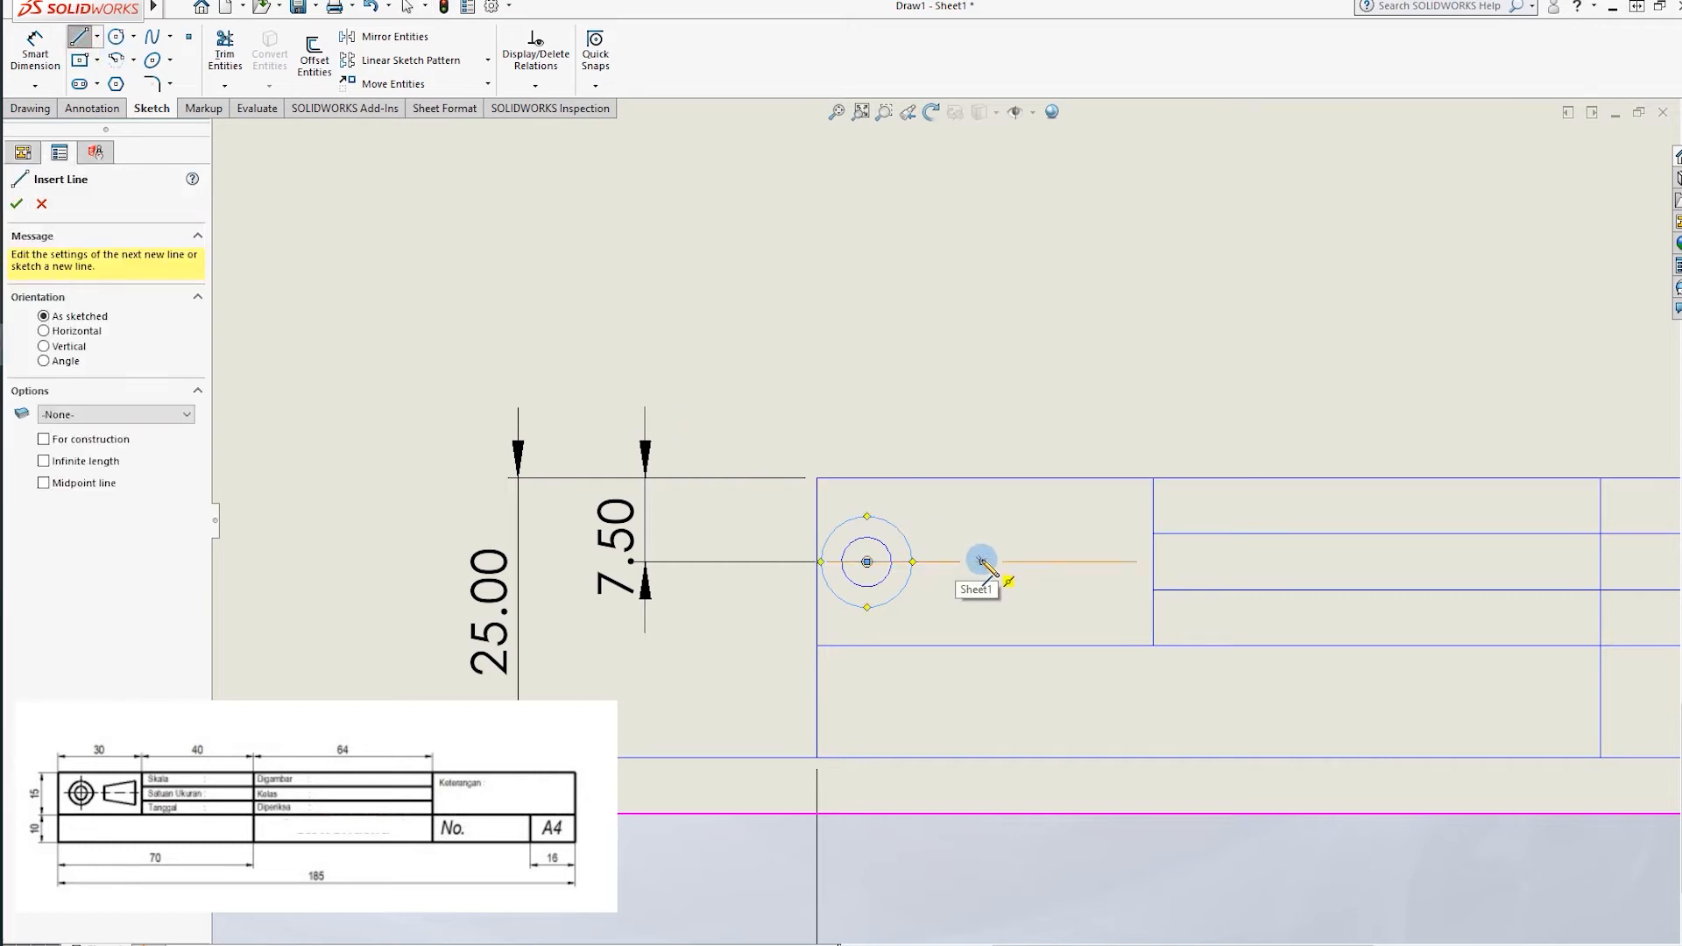
{"action": "key", "text": "Escape"}
Dimension the inner circle's diameter as 4 mm, placing the dimension outside the title block.
{"action": "left_click", "coordinate": [35, 51]}
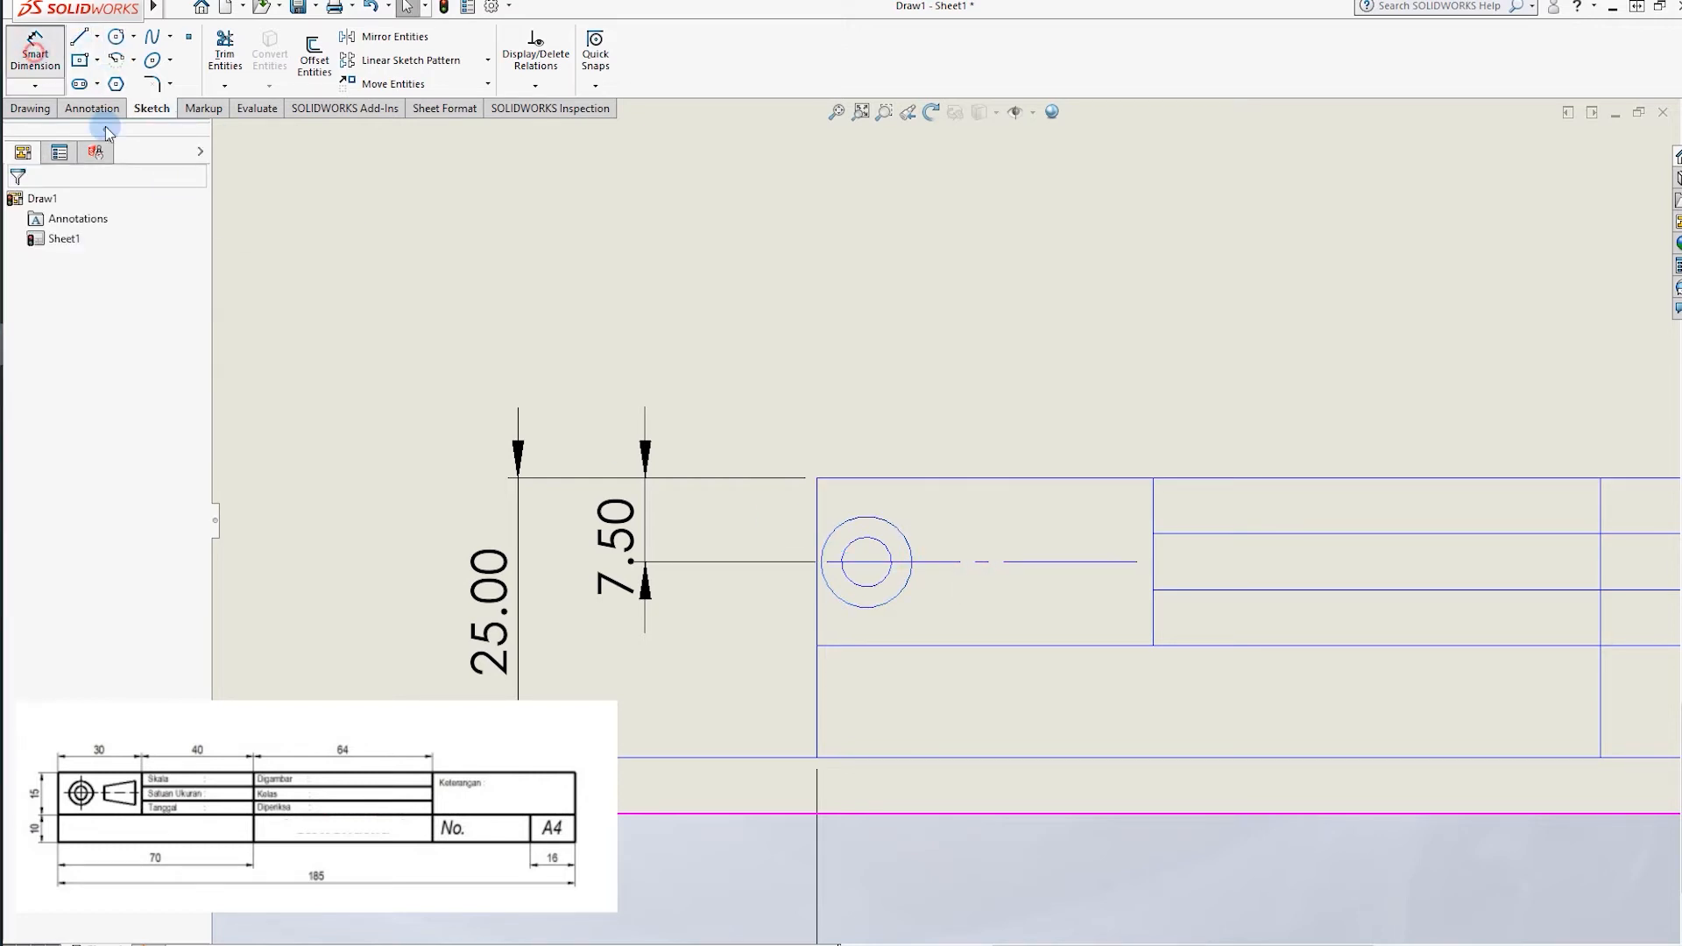
{"action": "left_click", "coordinate": [865, 590]}
{"action": "left_click", "coordinate": [749, 571]}
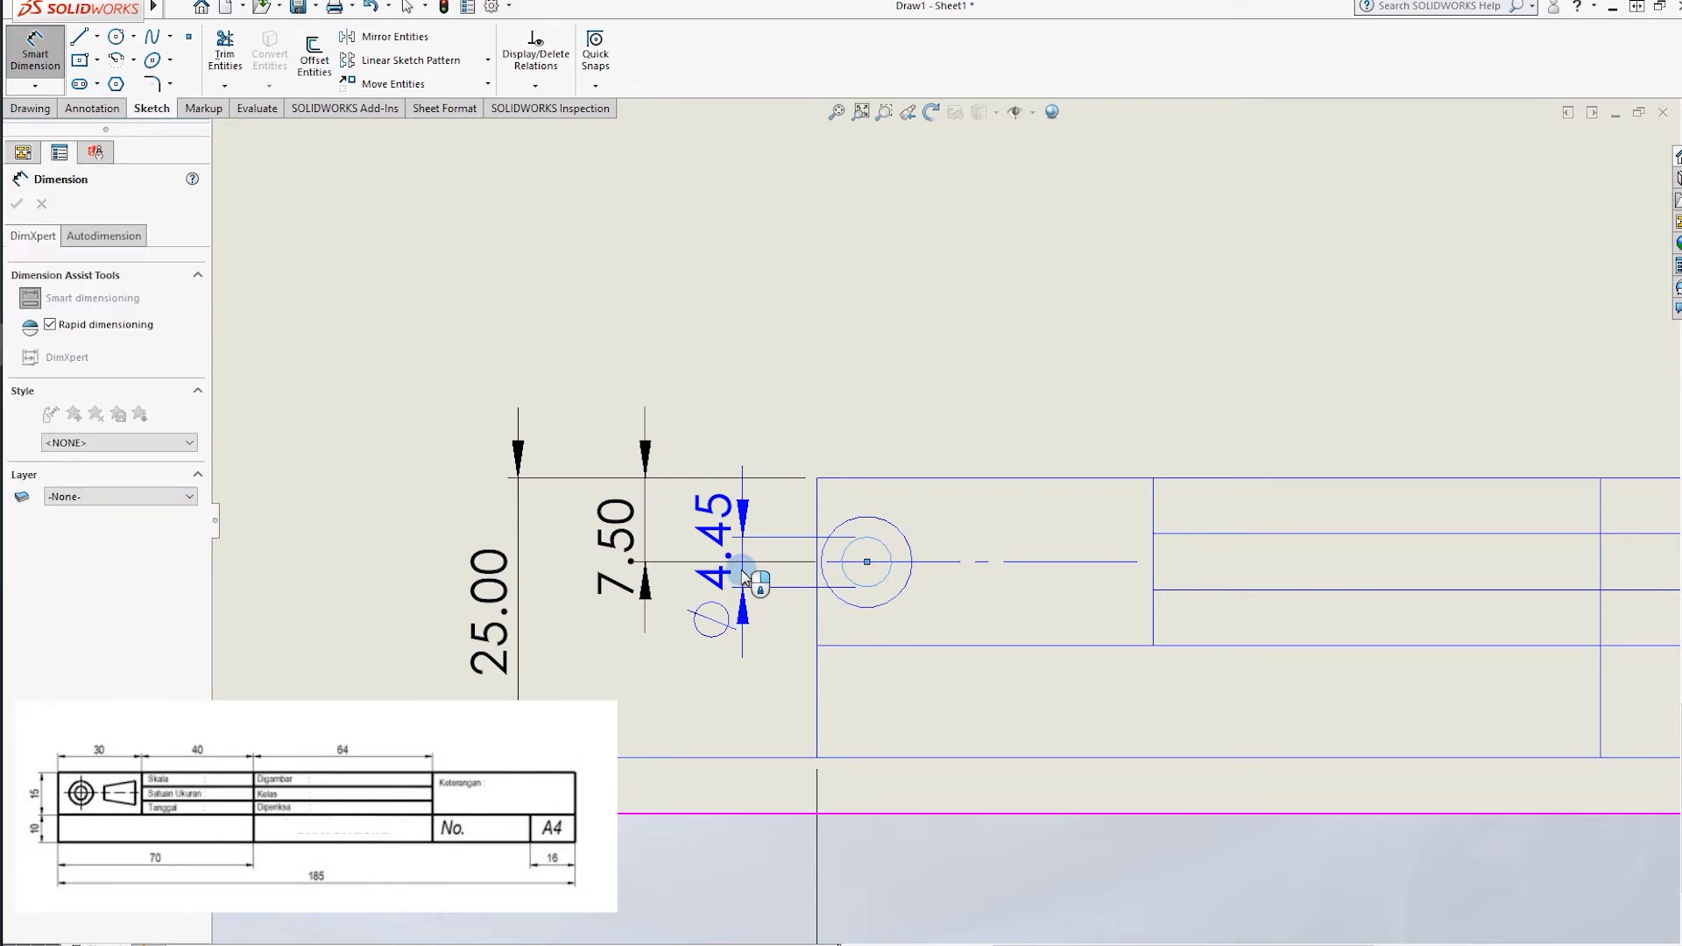
{"action": "type", "text": "4"}
{"action": "key", "text": "Return"}
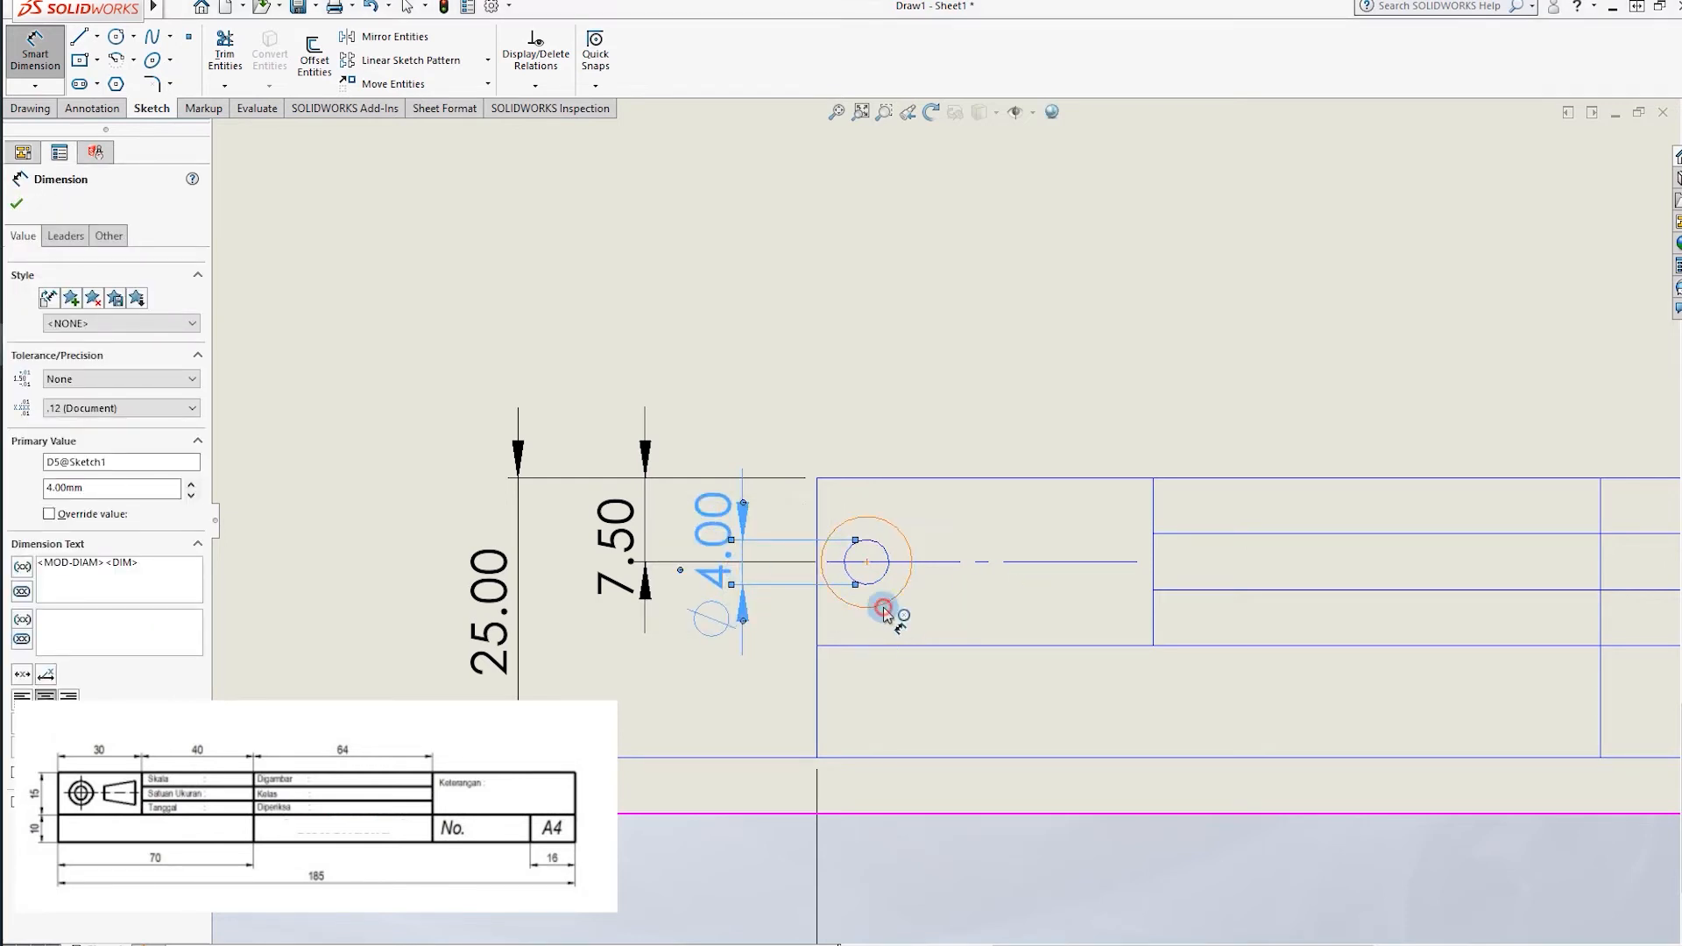
Dimension the outer circle's diameter as 8 mm, placing the dimension below and outside the symbol cell.
{"action": "left_click_drag", "start_coordinate": [885, 608], "coordinate": [891, 624]}
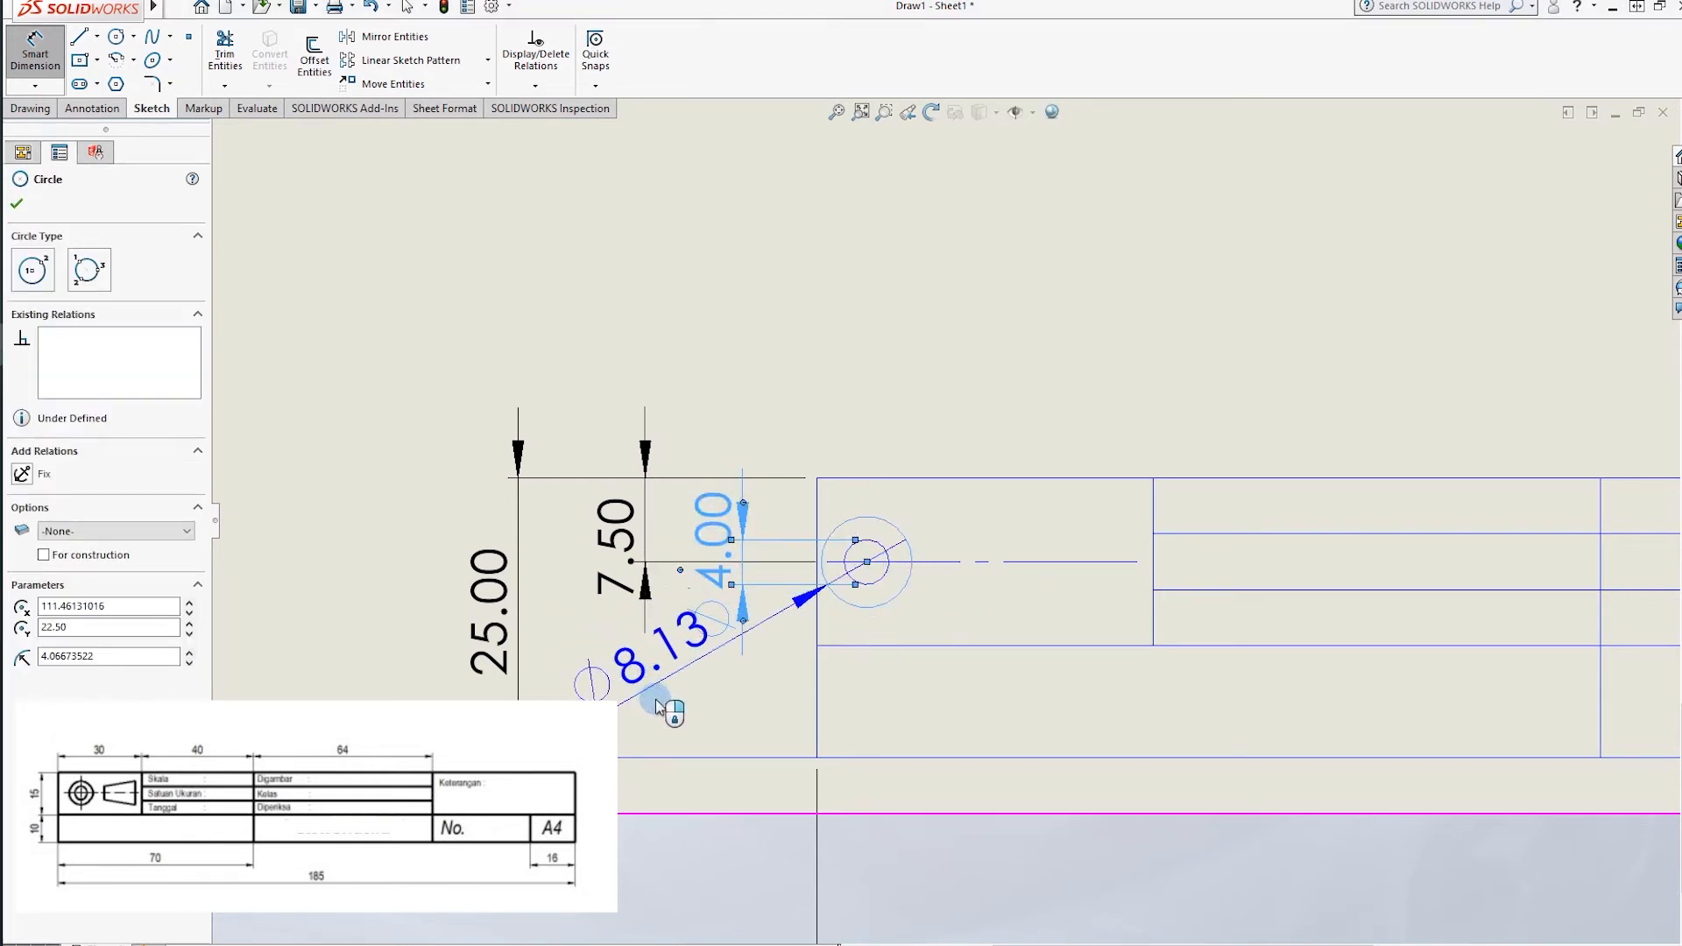
{"action": "left_click", "coordinate": [656, 714]}
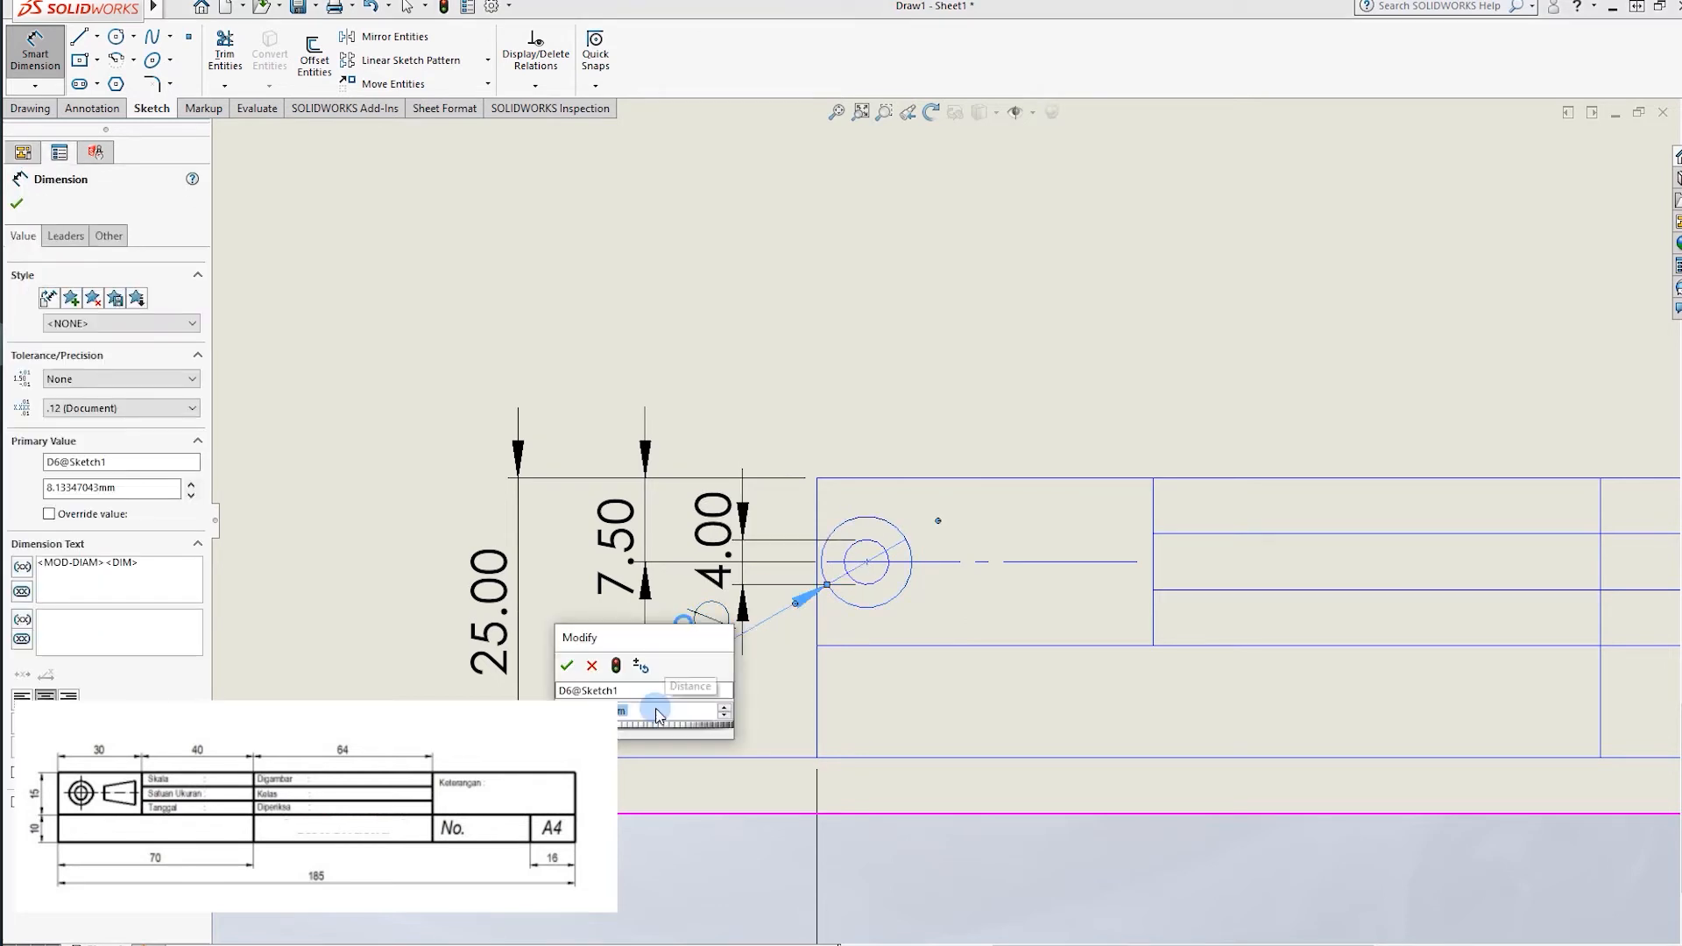
{"action": "type", "text": "8"}
{"action": "key", "text": "Return"}
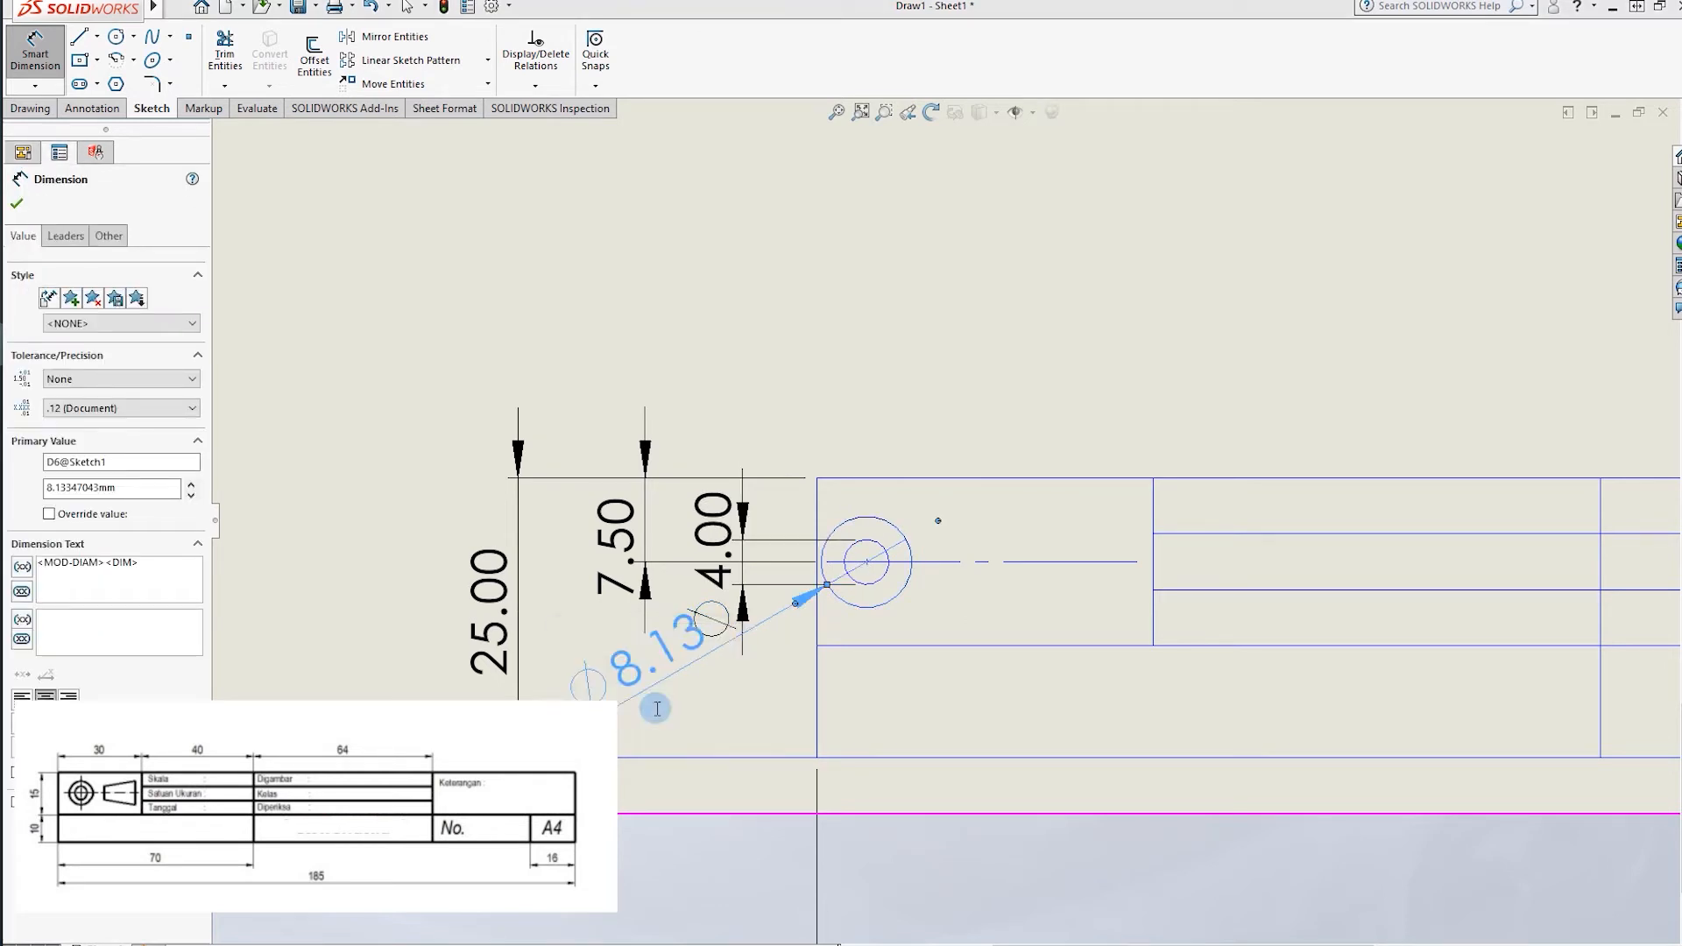
{"action": "scroll", "coordinate": [876, 614], "scroll_direction": "down", "scroll_amount": 1}
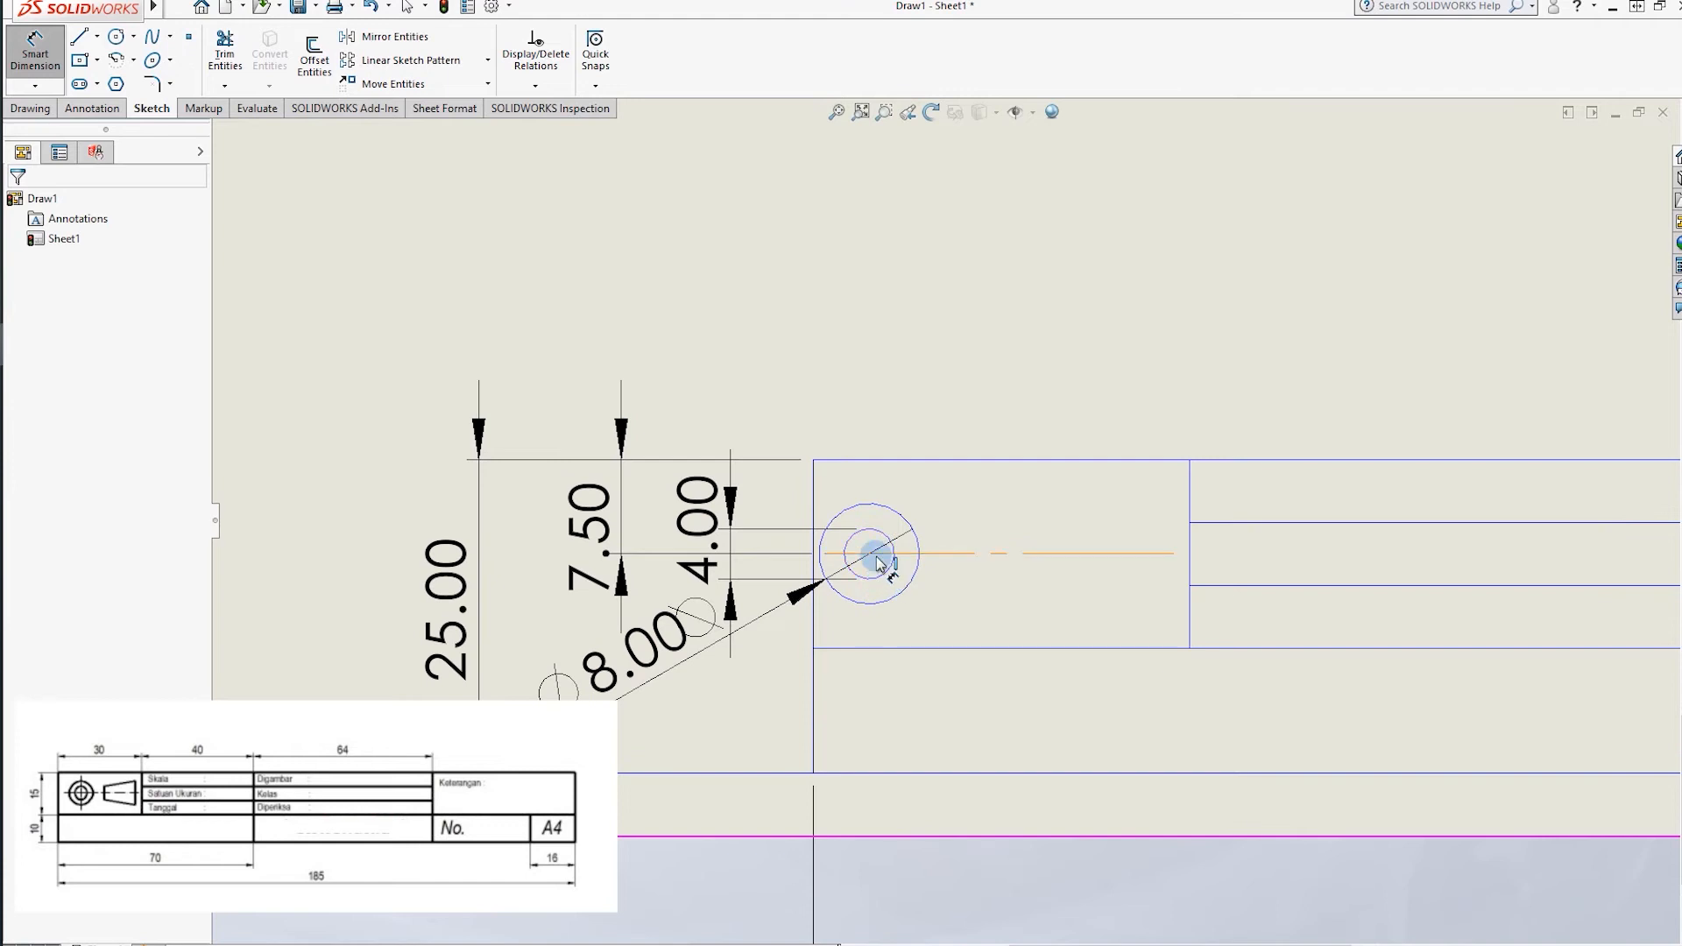
Try moving the sketch by the circles' centre point and the inner border's corner, and undo the moves.
{"action": "left_click", "coordinate": [884, 543]}
{"action": "key", "text": "Escape"}
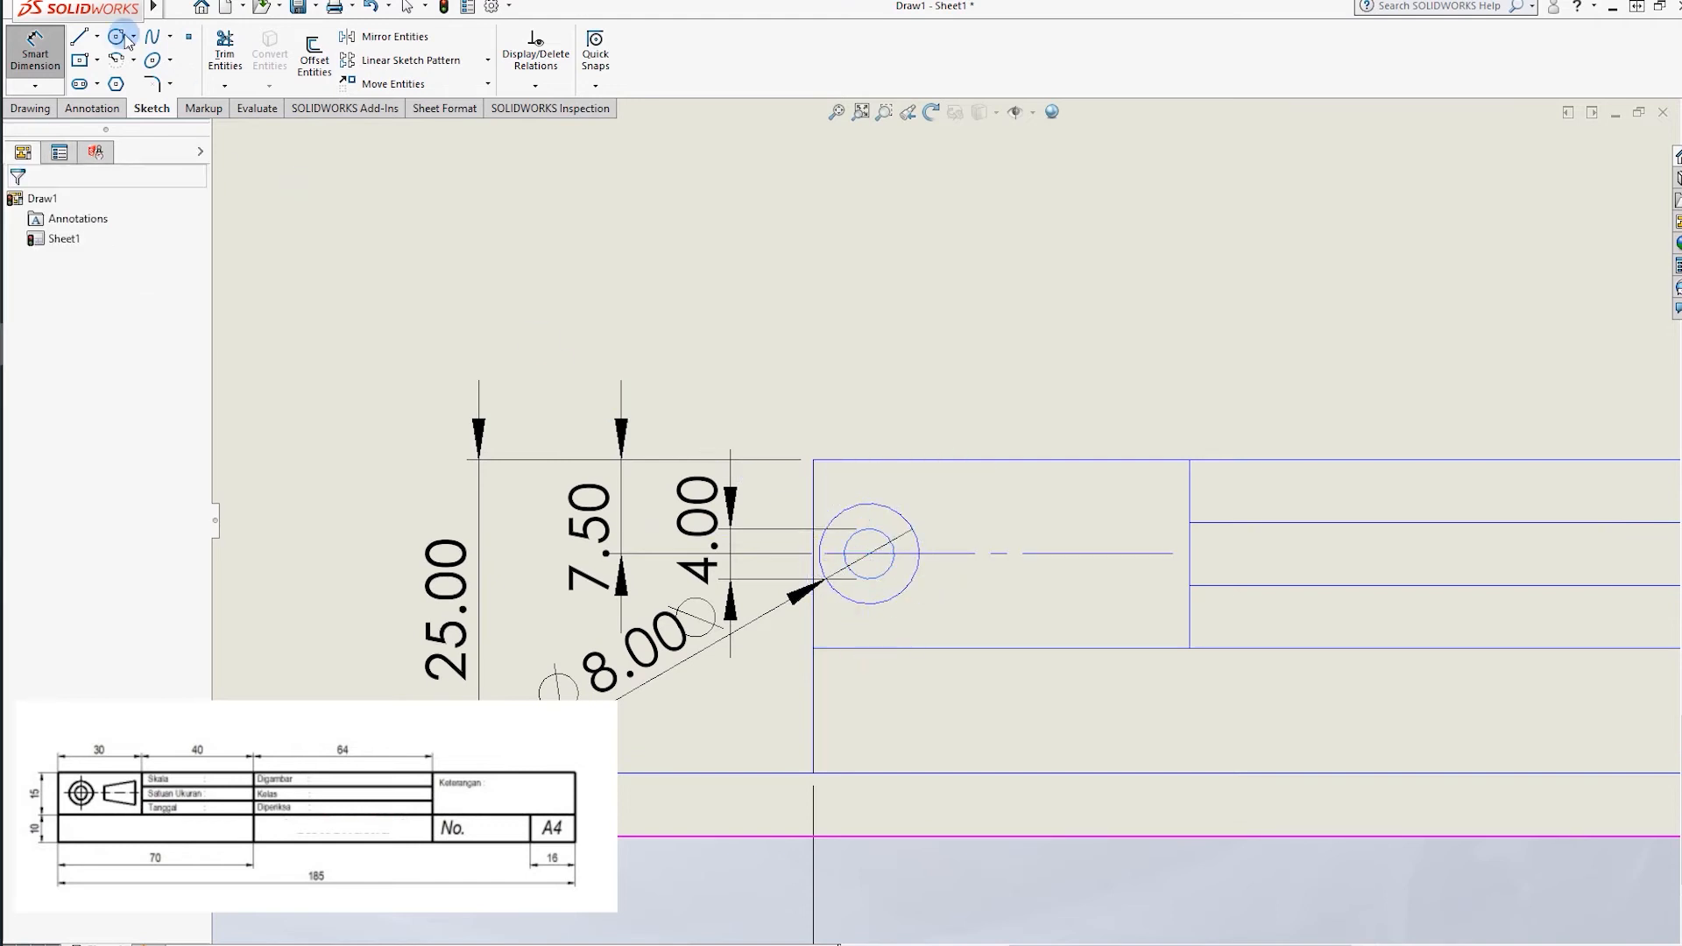
{"action": "key", "text": "Escape"}
{"action": "left_click", "coordinate": [877, 530]}
{"action": "left_click", "coordinate": [869, 554]}
{"action": "mouse_move", "coordinate": [869, 554]}
{"action": "left_mouse_down"}
{"action": "mouse_move", "coordinate": [879, 567]}
{"action": "mouse_move", "coordinate": [882, 545]}
{"action": "left_mouse_up"}
{"action": "scroll", "coordinate": [911, 530], "scroll_direction": "down", "scroll_amount": 5}
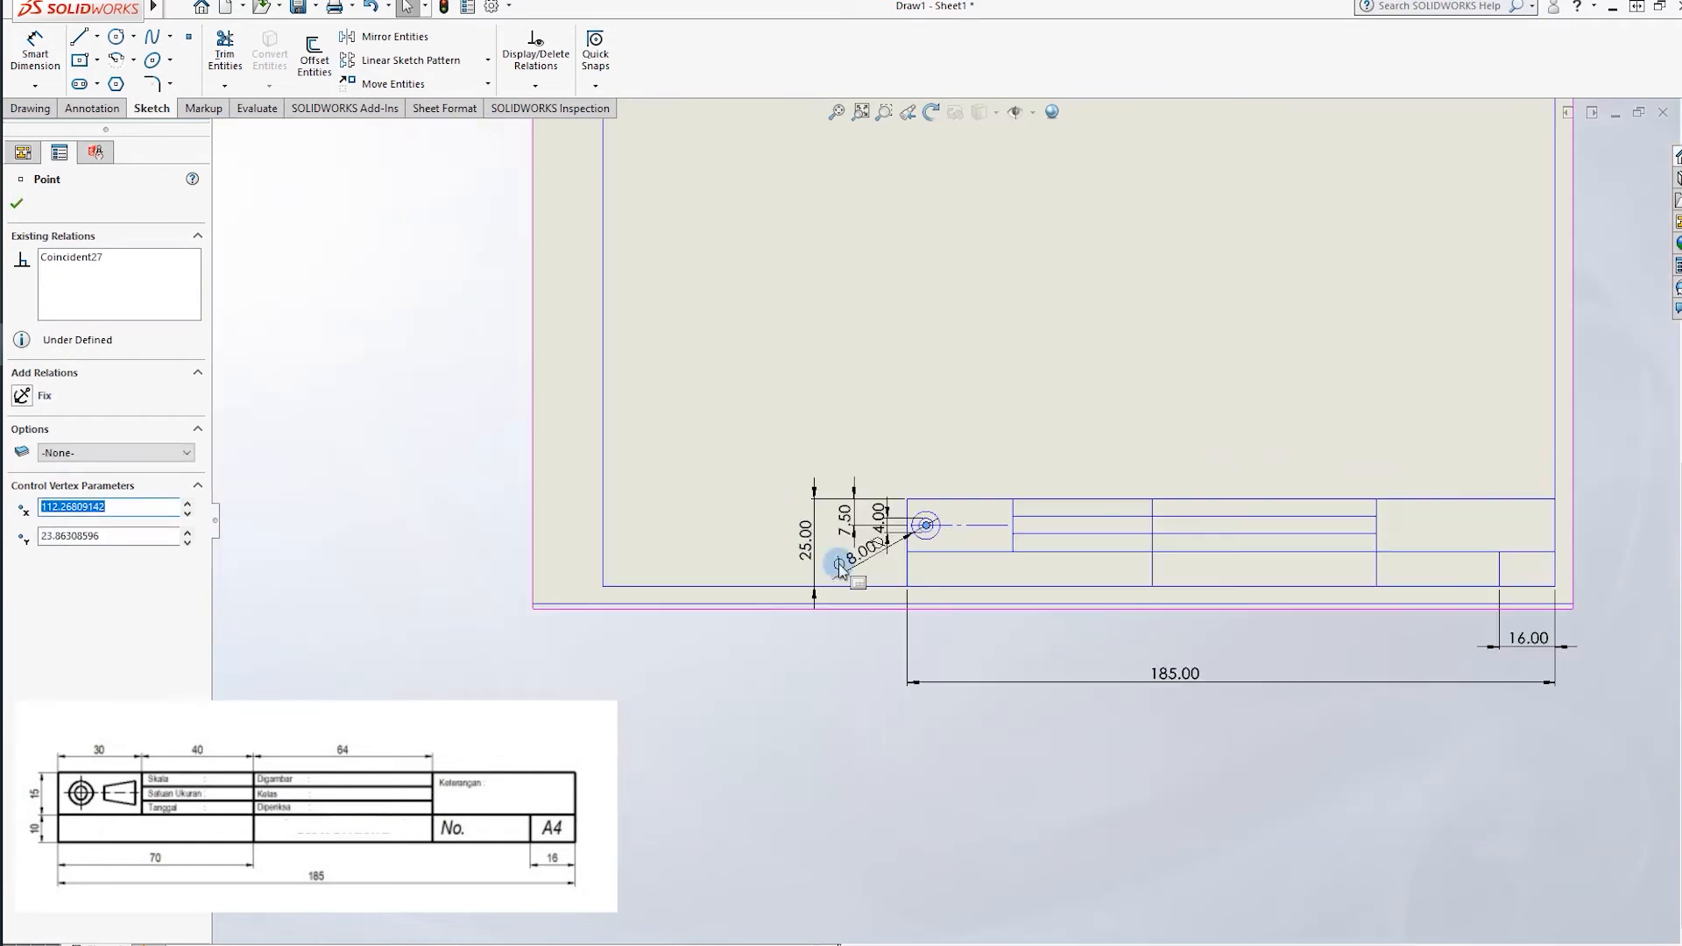
{"action": "left_click", "coordinate": [1574, 609]}
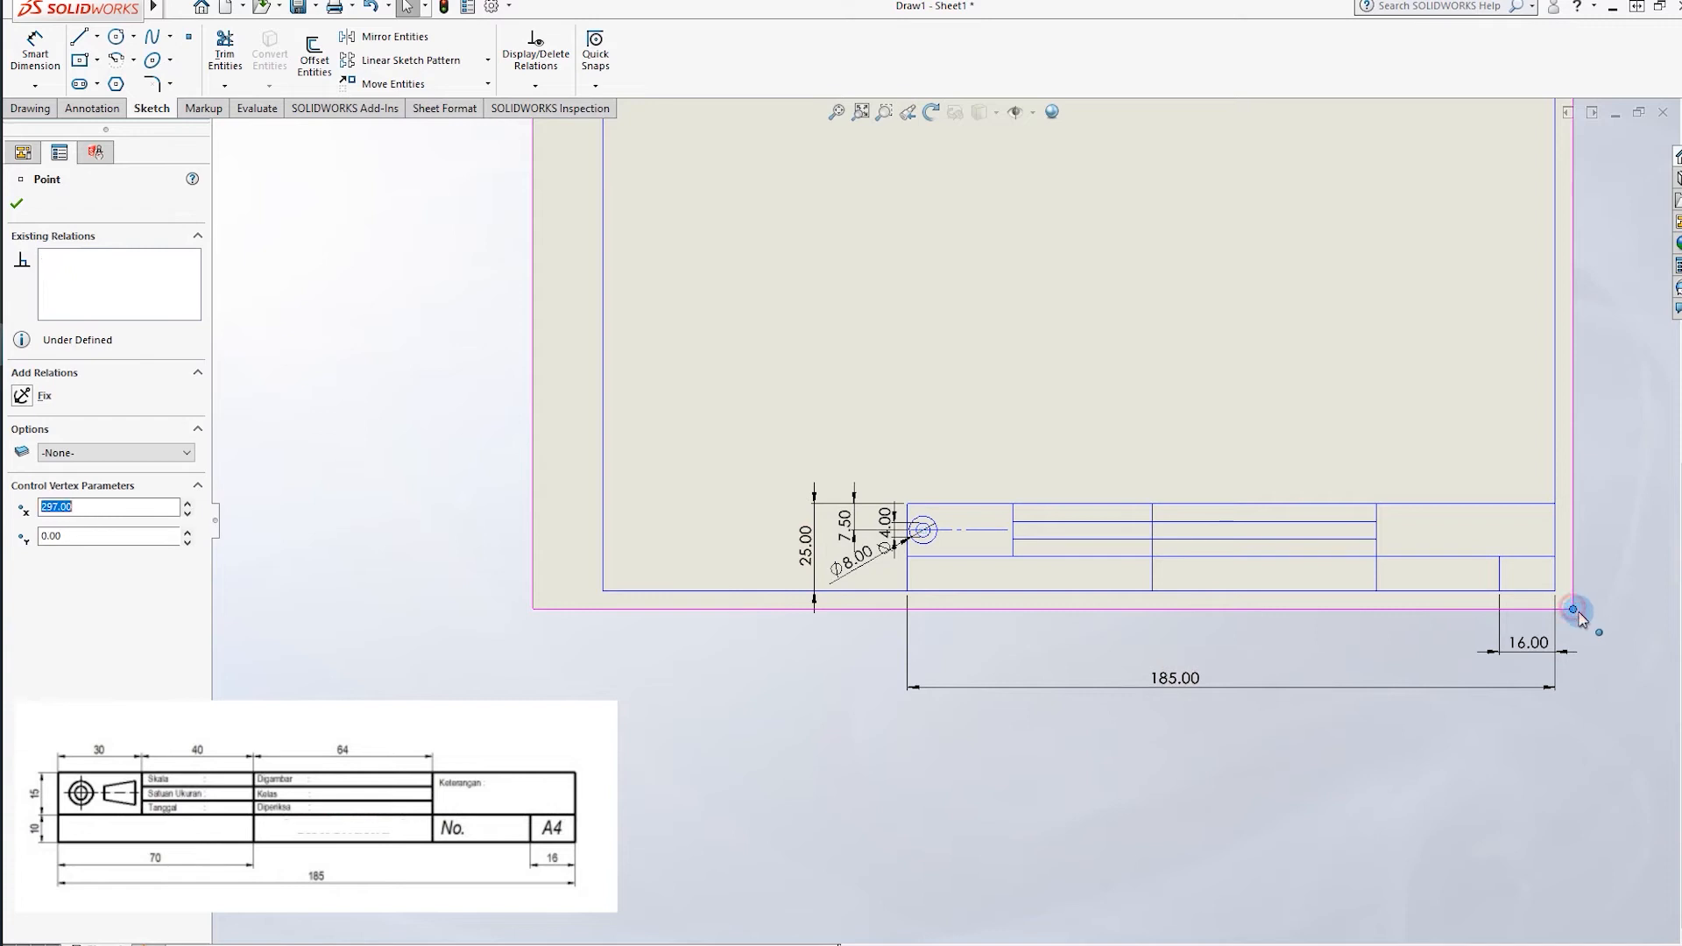
{"action": "left_click", "coordinate": [1153, 555]}
{"action": "left_click", "coordinate": [1121, 421]}
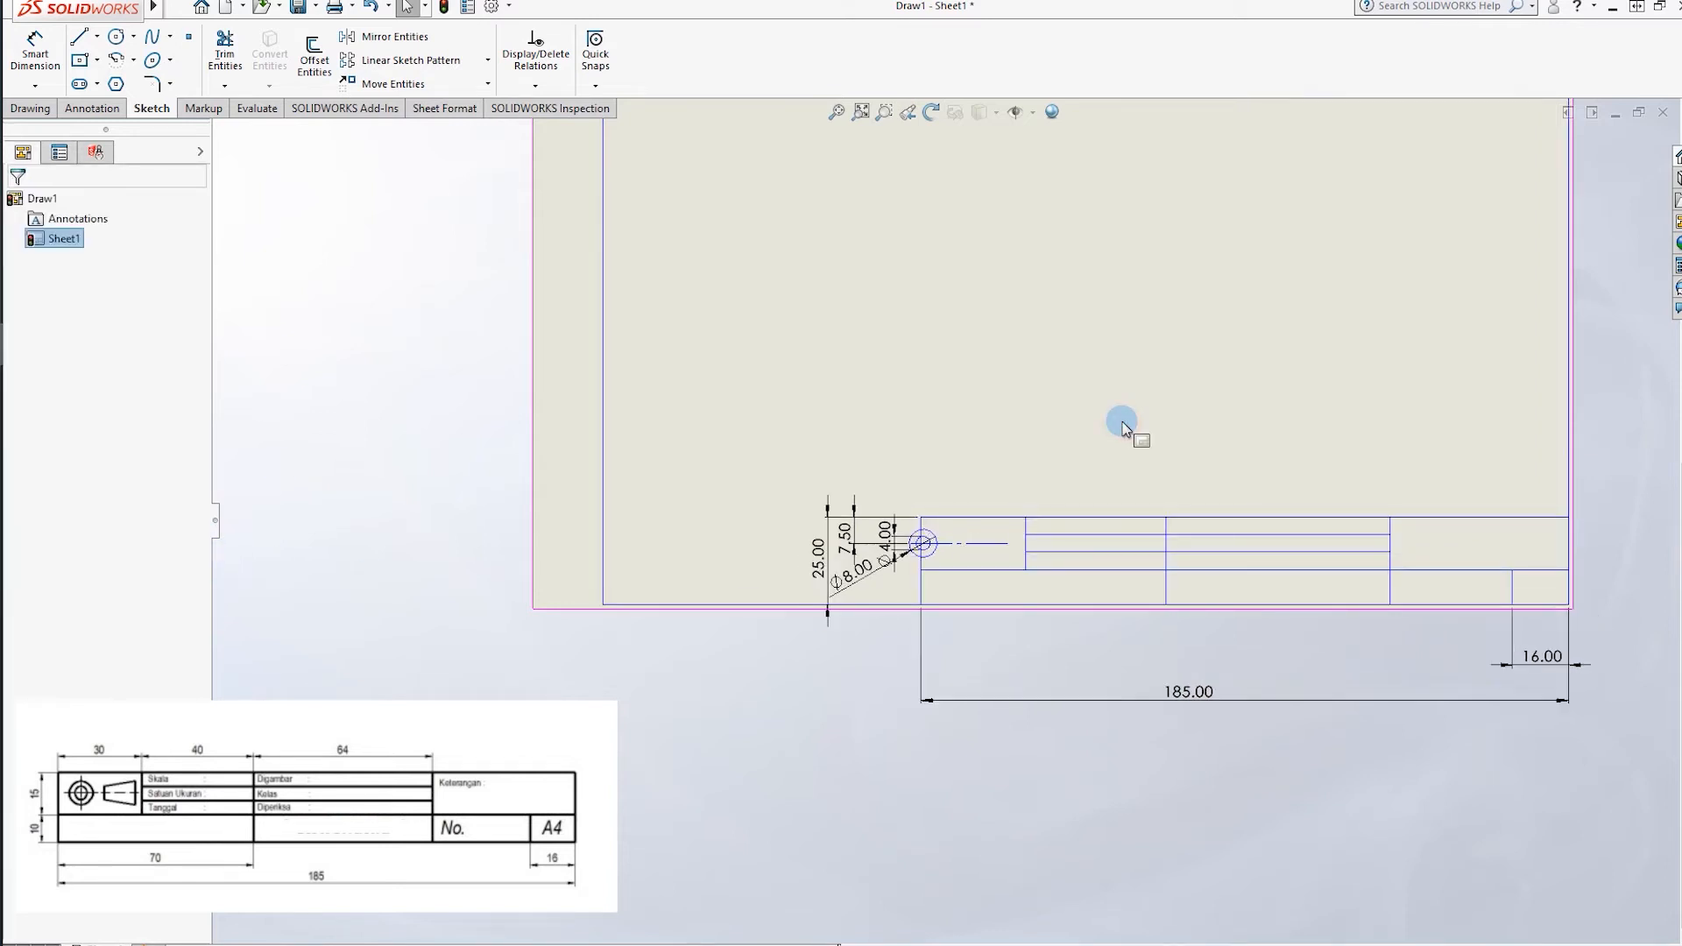
{"action": "key", "text": "ctrl+z"}
Add a Fix relation to the inner border's right vertical line.
{"action": "left_click", "coordinate": [1556, 593]}
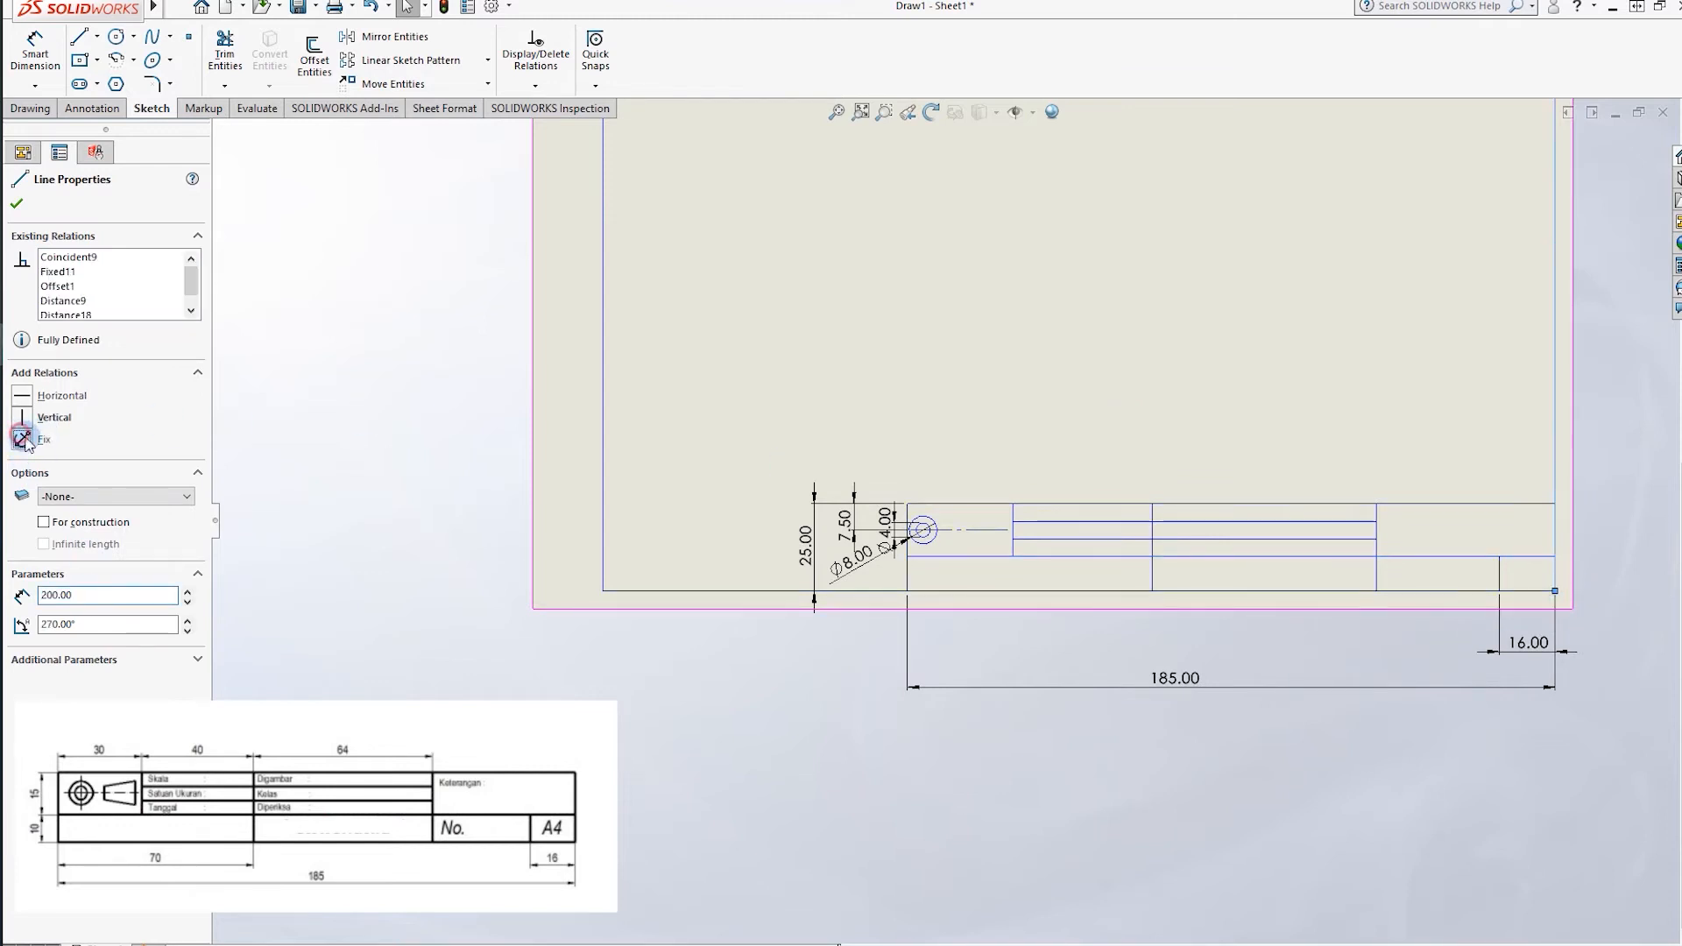
{"action": "left_click", "coordinate": [1366, 443]}
{"action": "scroll", "coordinate": [1402, 491], "scroll_direction": "up", "scroll_amount": 3}
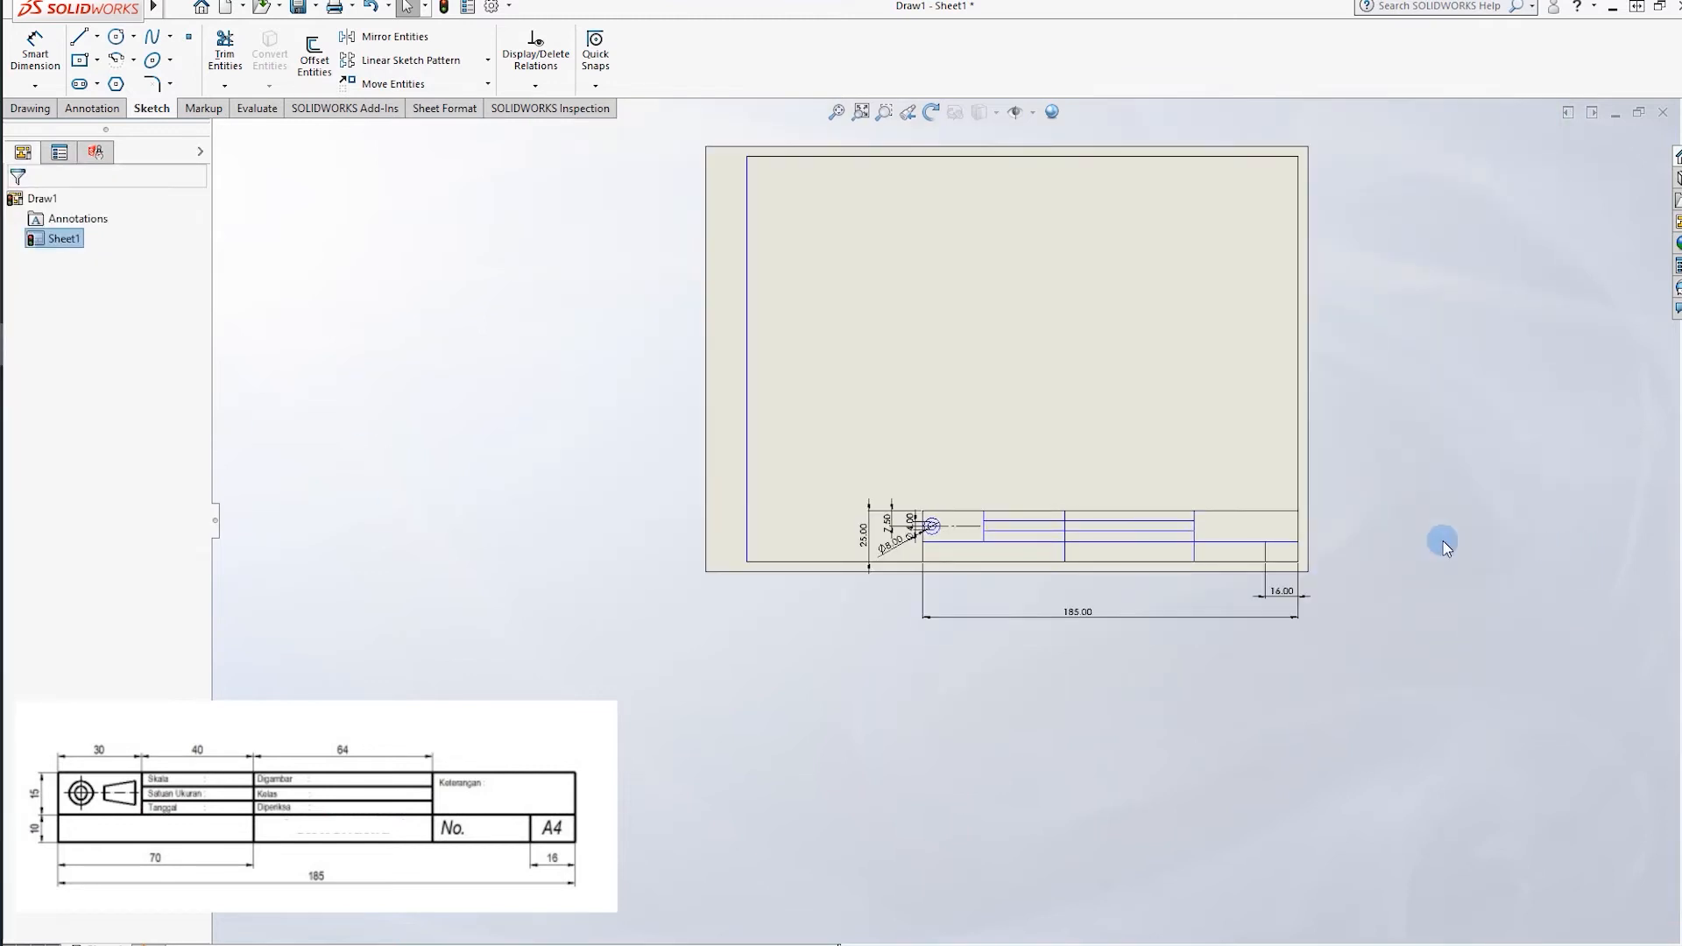
{"action": "left_click", "coordinate": [1017, 530]}
{"action": "scroll", "coordinate": [1016, 533], "scroll_direction": "down", "scroll_amount": 3}
{"action": "scroll", "coordinate": [1014, 535], "scroll_direction": "down", "scroll_amount": 4}
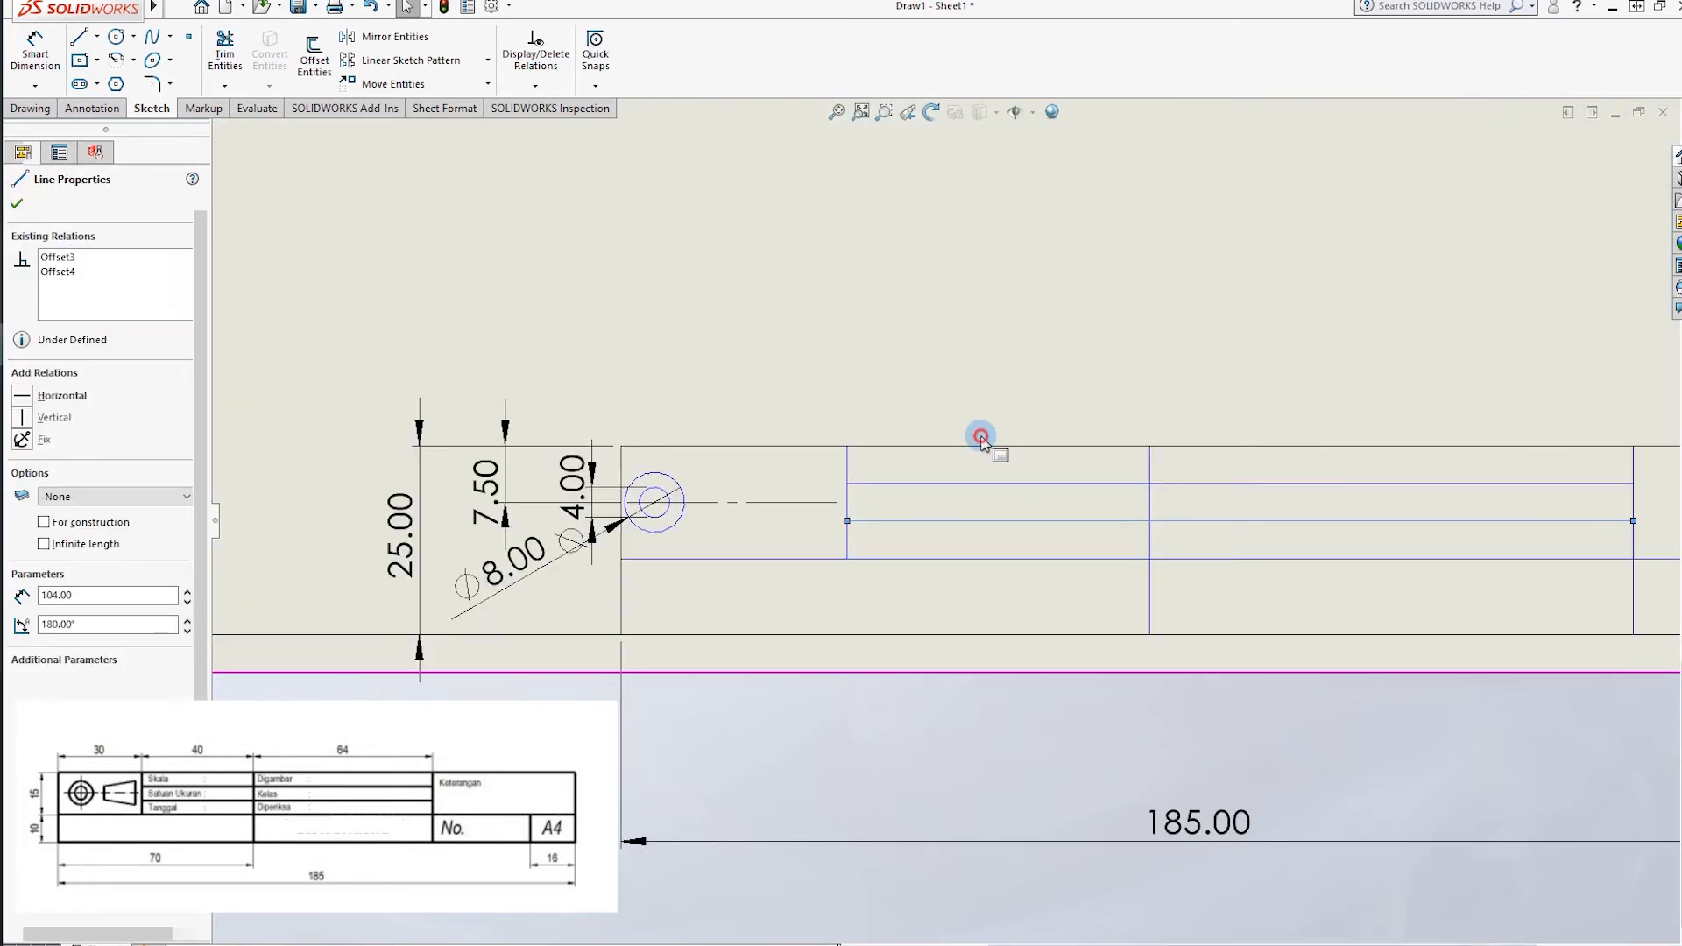
{"action": "left_click", "coordinate": [980, 437]}
Draw a closed trapezoid about 14 mm long across the centerline beside the circles, its wide right side about 9.5 mm tall.
{"action": "scroll", "coordinate": [941, 528], "scroll_direction": "up", "scroll_amount": 2}
{"action": "scroll", "coordinate": [973, 500], "scroll_direction": "down", "scroll_amount": 1}
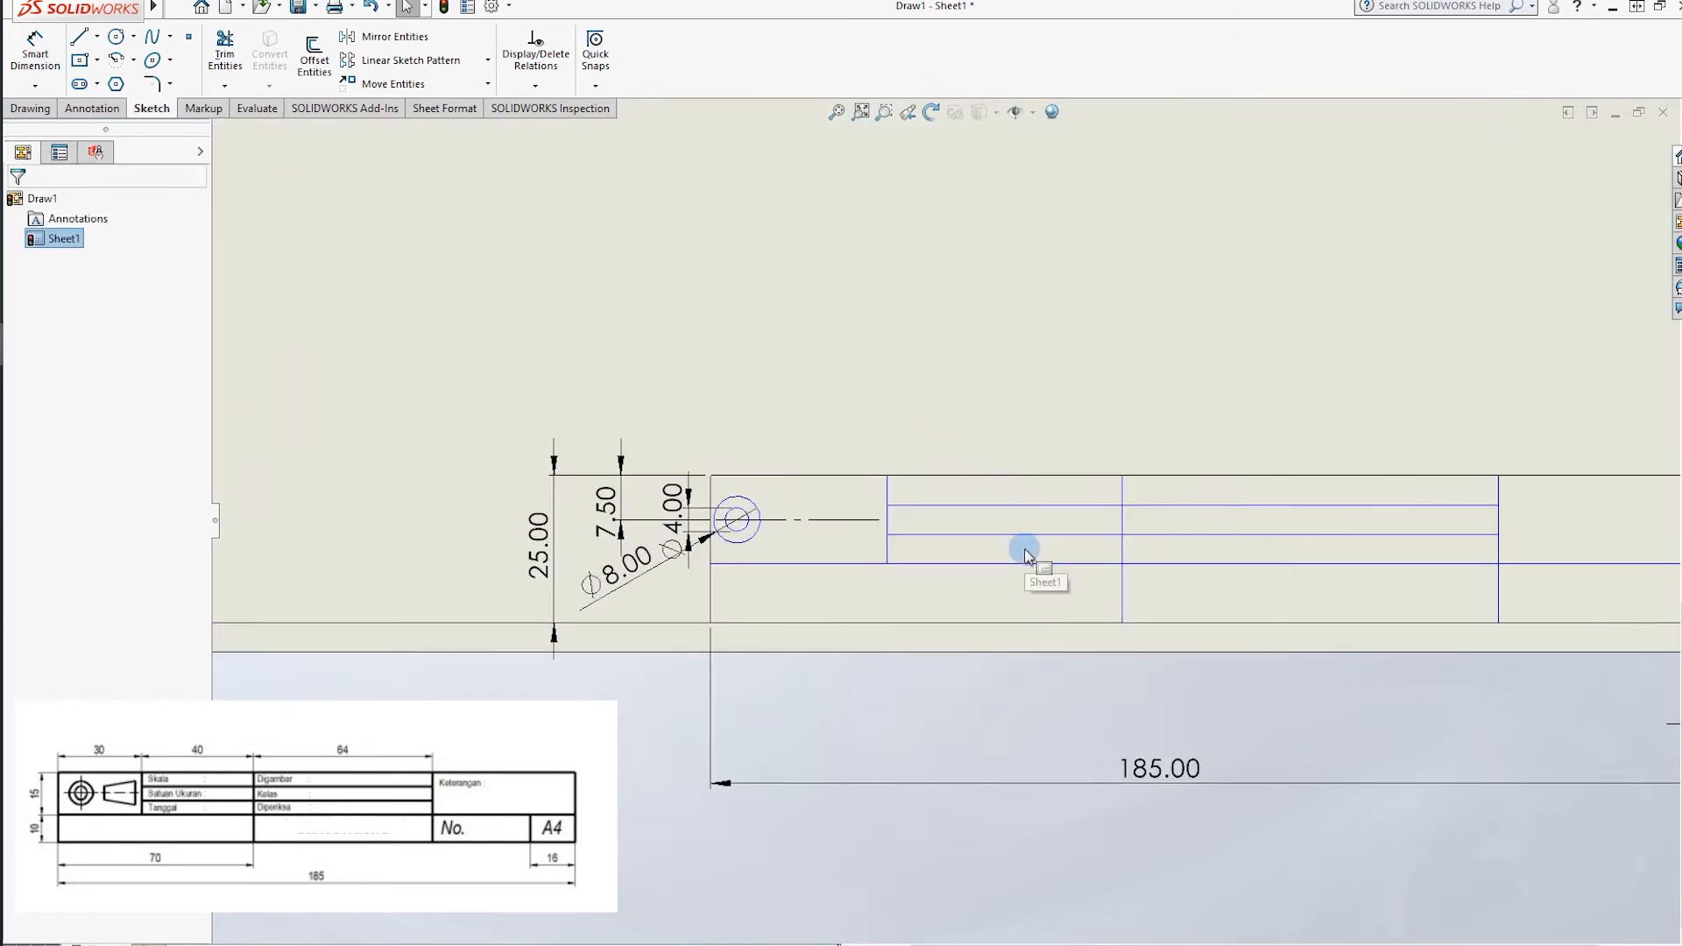
{"action": "scroll", "coordinate": [877, 526], "scroll_direction": "down", "scroll_amount": 3}
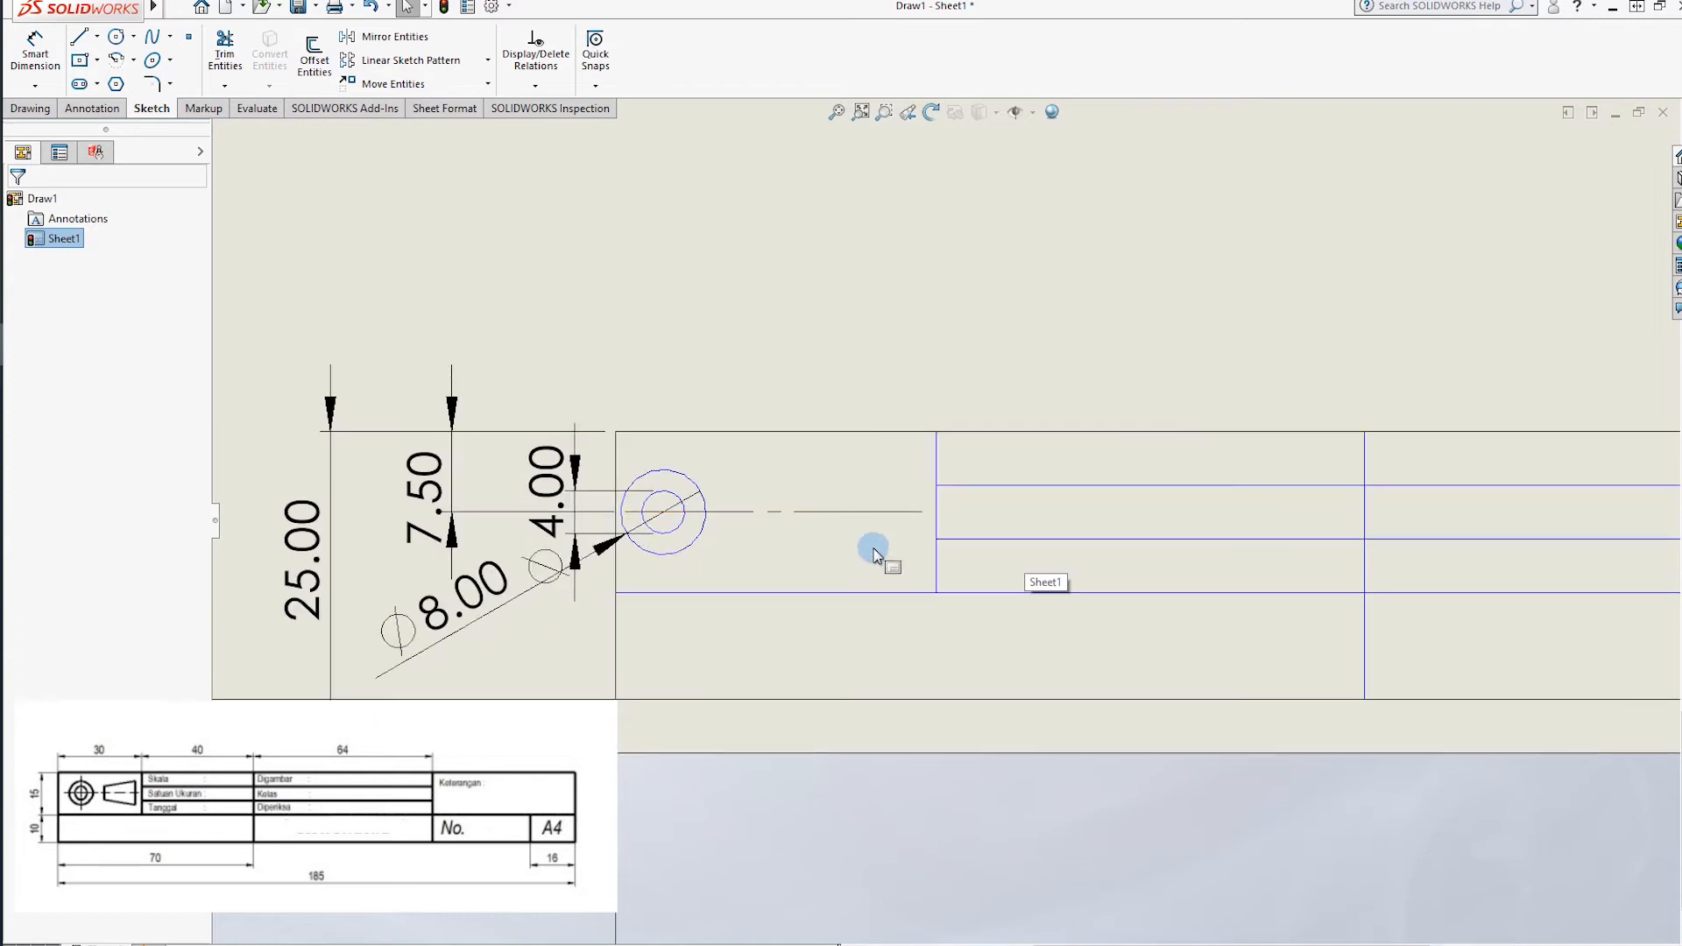
{"action": "left_click", "coordinate": [79, 37]}
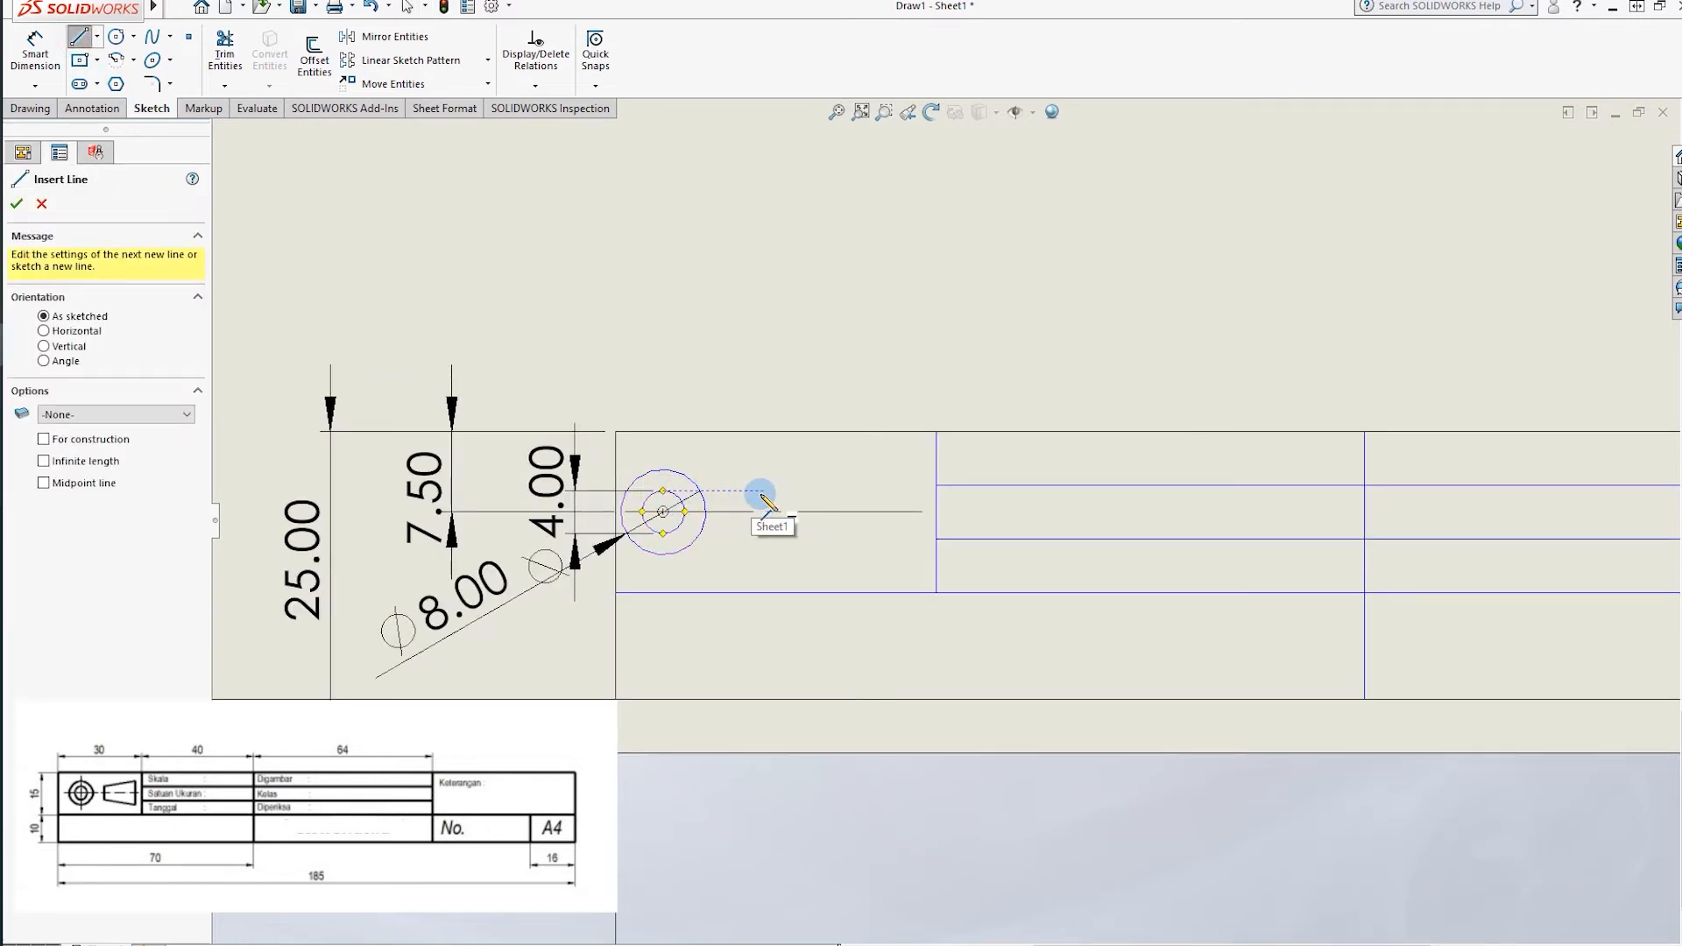
{"action": "left_click", "coordinate": [751, 492]}
{"action": "left_click", "coordinate": [750, 539]}
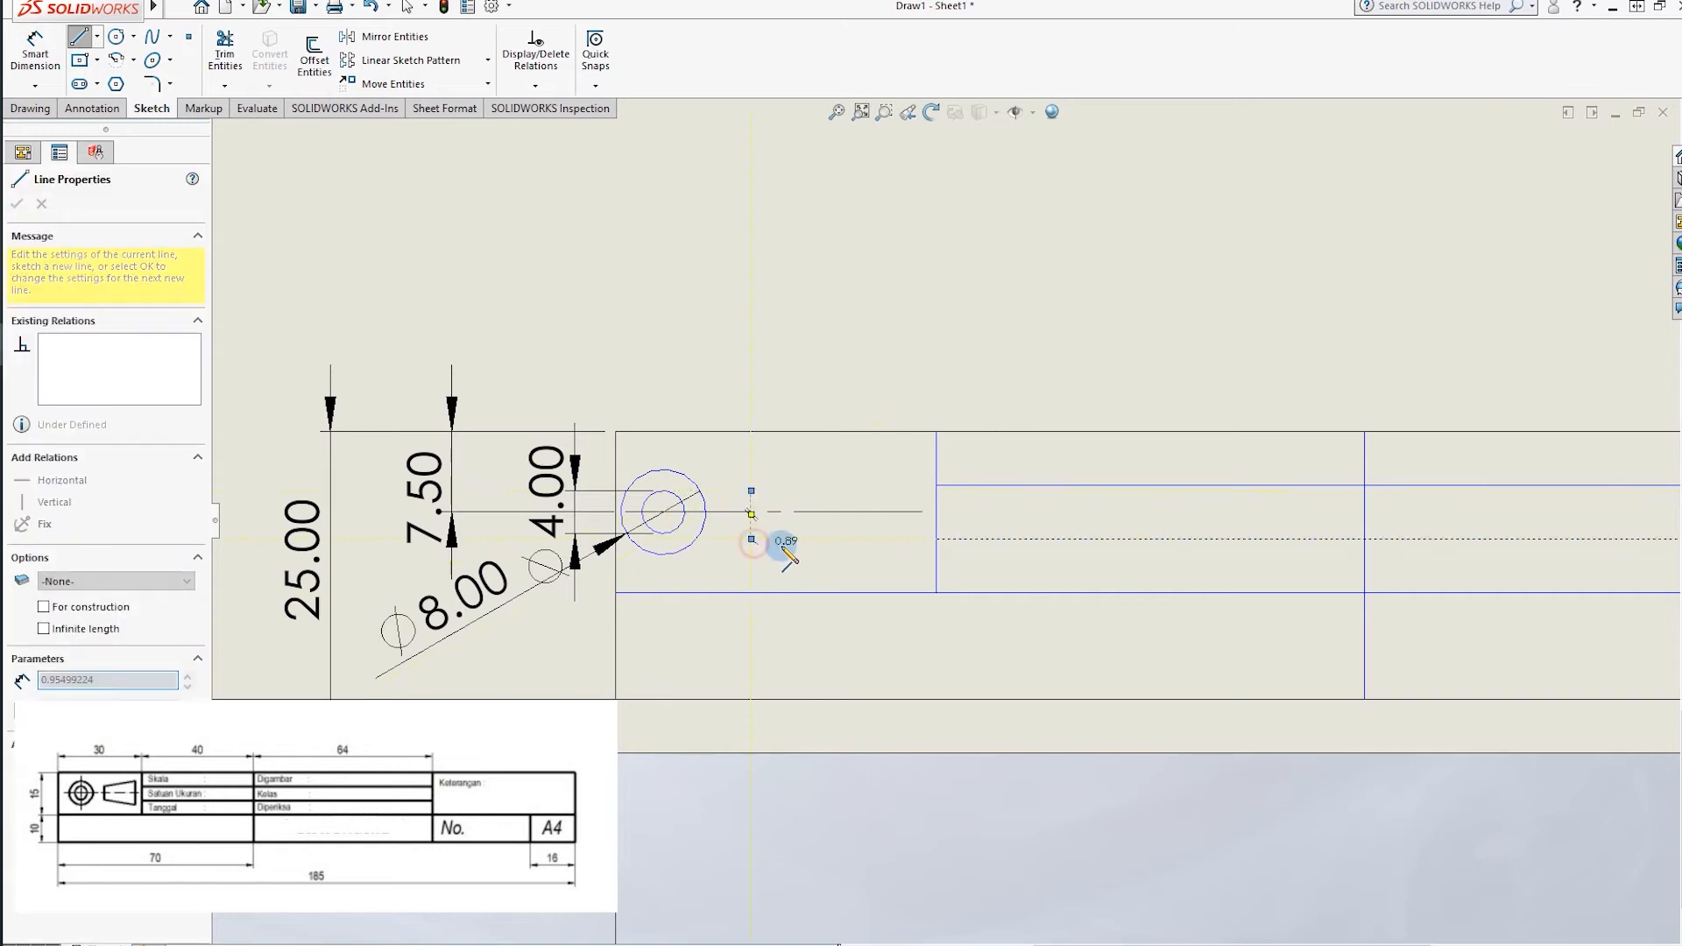
{"action": "left_click", "coordinate": [902, 560]}
{"action": "left_click", "coordinate": [902, 460]}
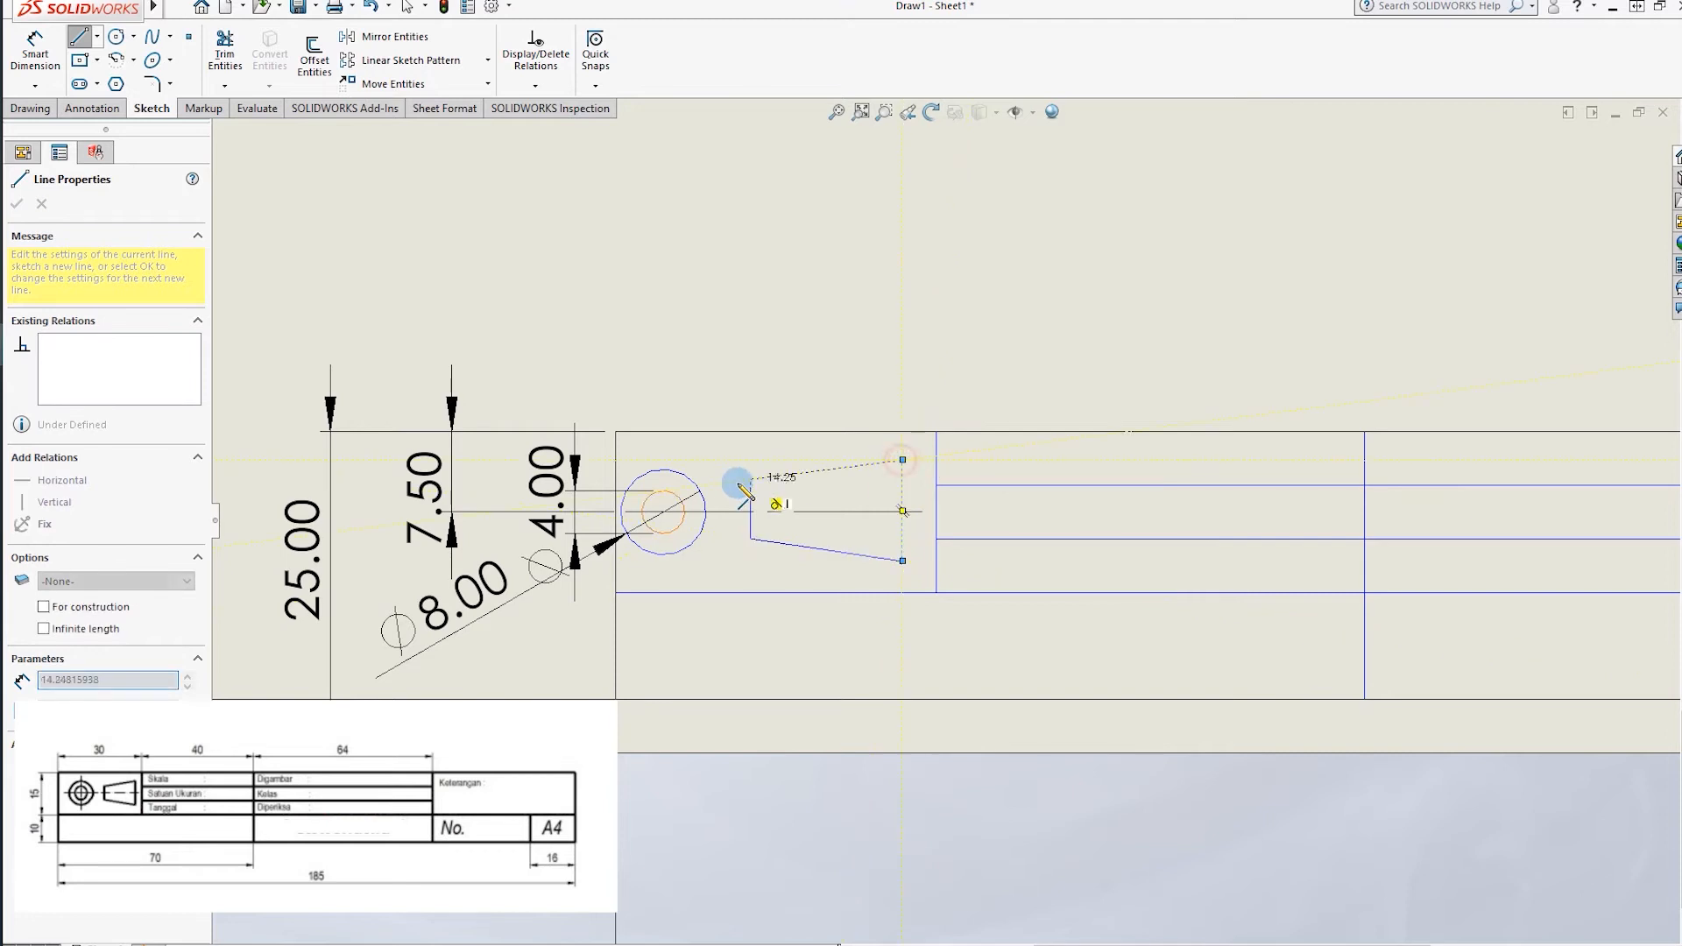
{"action": "left_click", "coordinate": [751, 491]}
{"action": "key", "text": "Escape"}
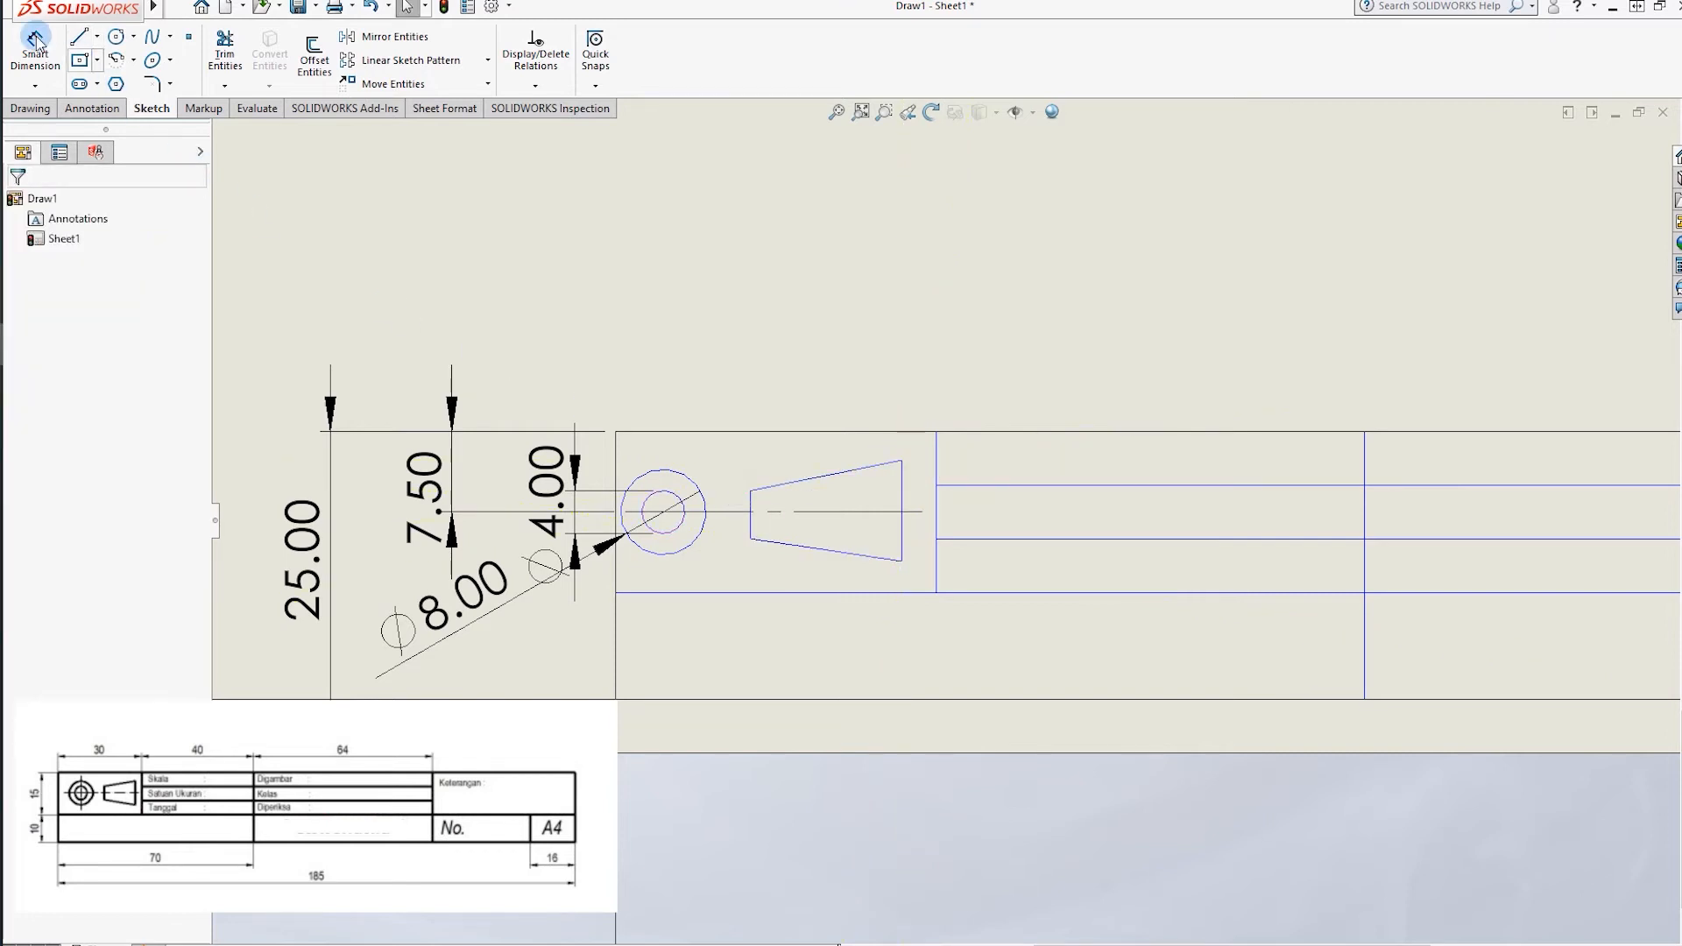
Dimension the trapezoid's wide right side as 8 mm, placing the dimension beyond the symbol cell.
{"action": "left_click", "coordinate": [36, 41]}
{"action": "left_click", "coordinate": [903, 486]}
{"action": "left_click", "coordinate": [1035, 506]}
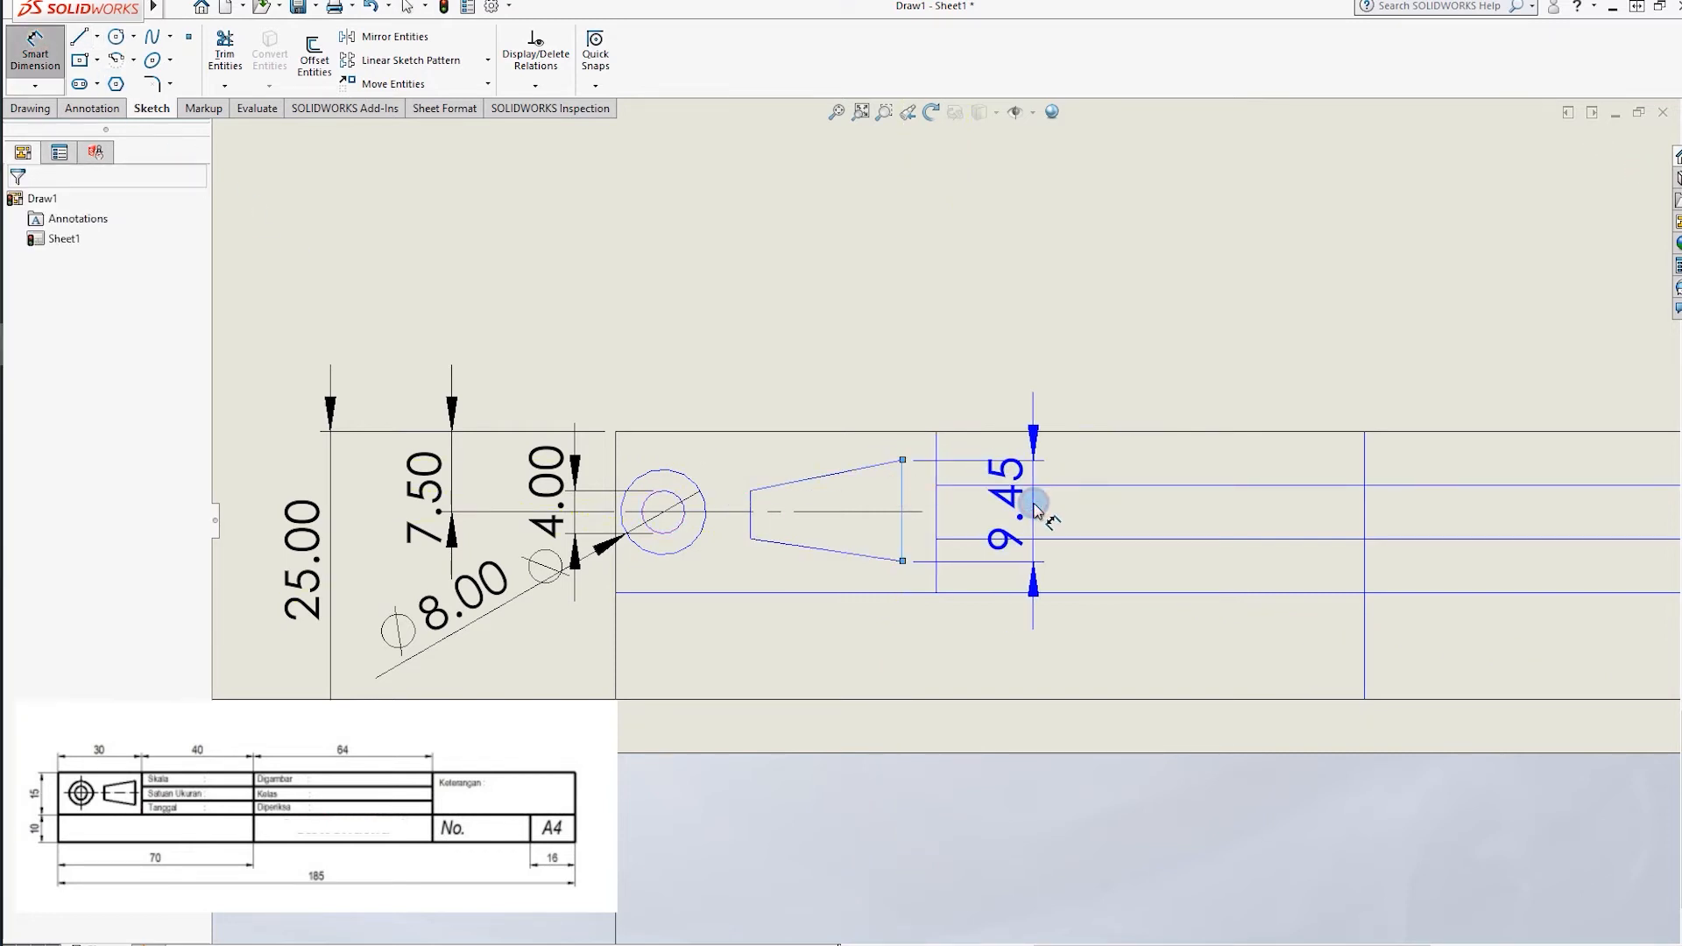
{"action": "type", "text": "9"}
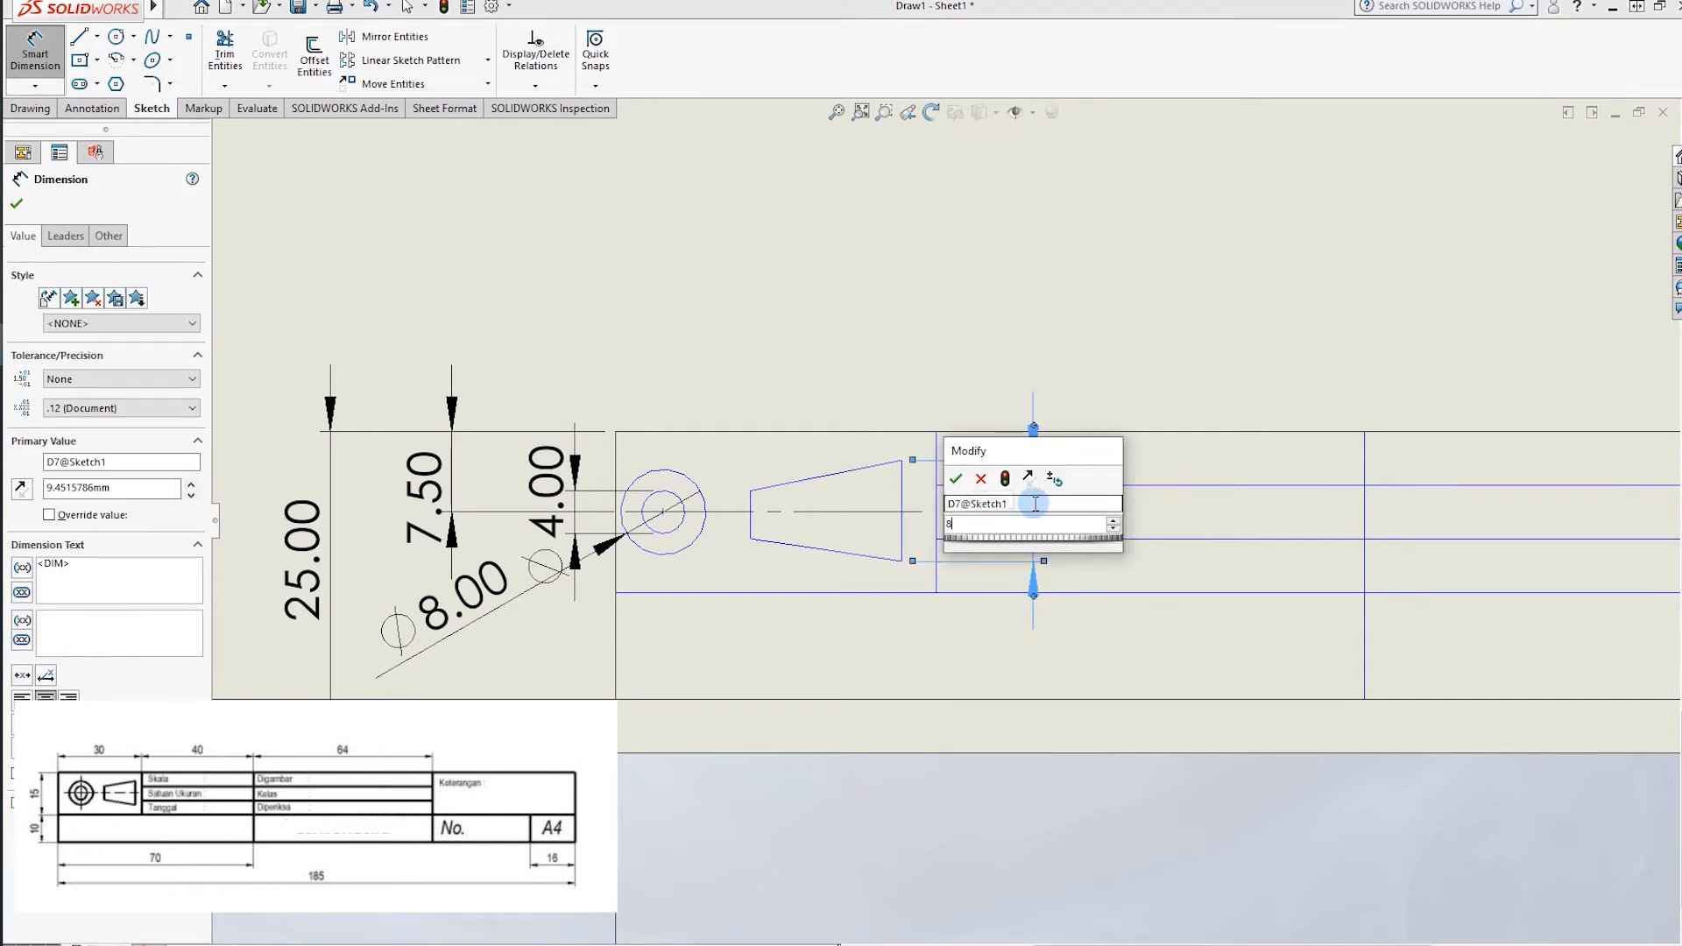
{"action": "key", "text": "Return"}
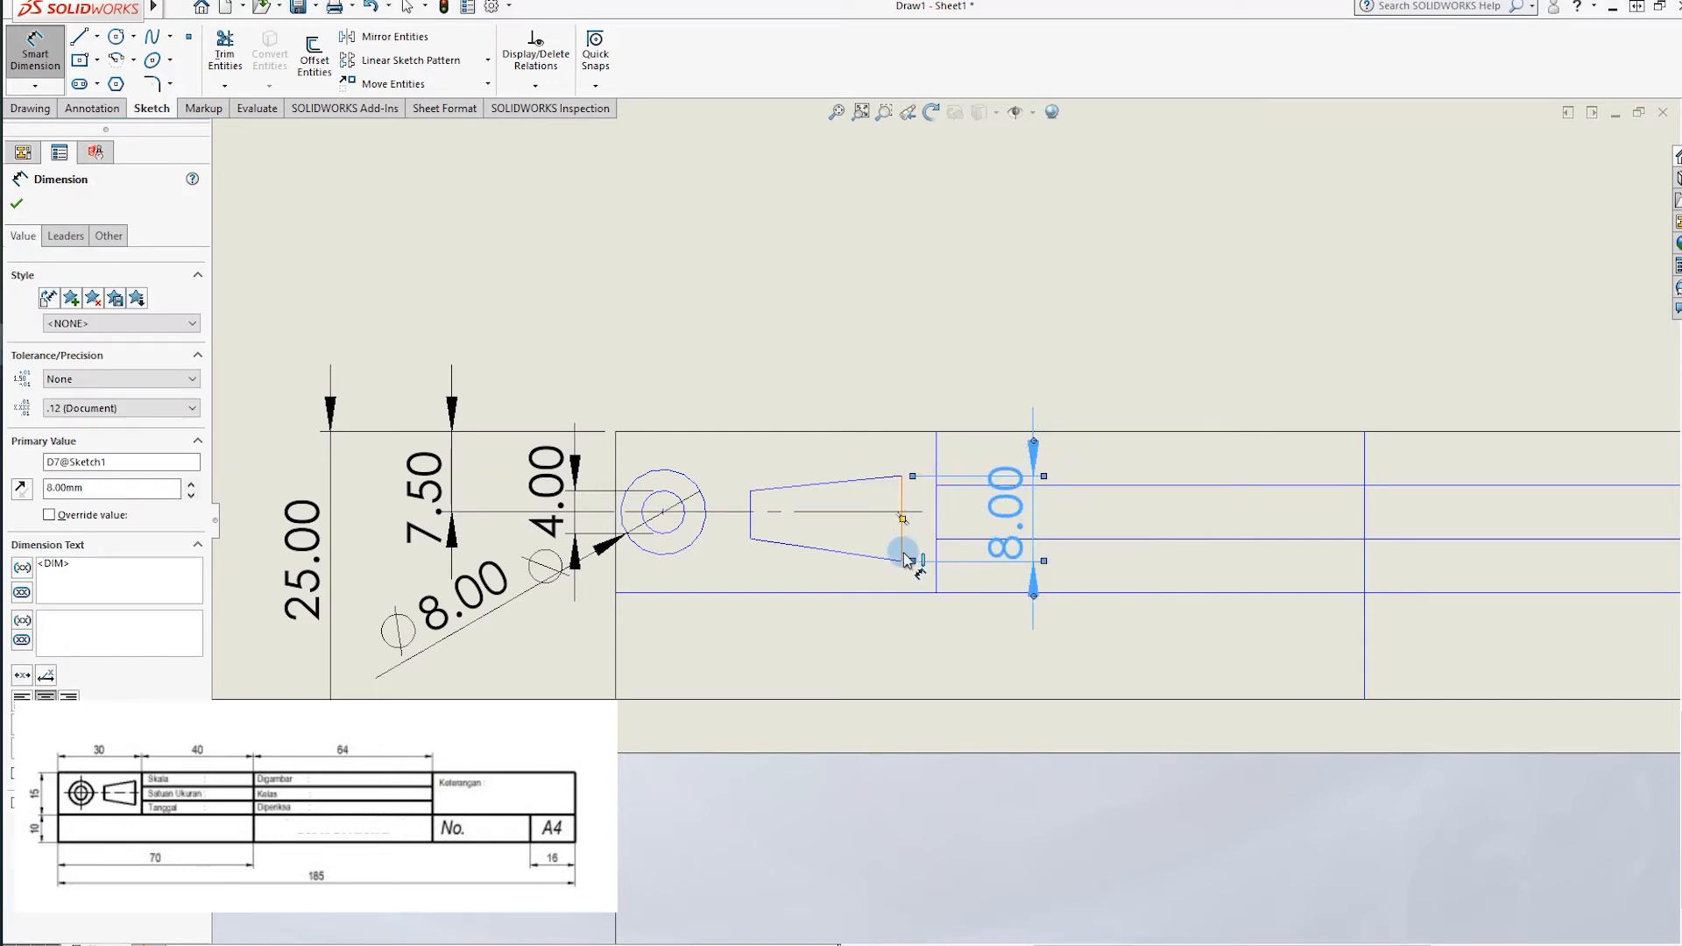
Dimension the trapezoid's lower-right corner 4 mm from the construction centerline.
{"action": "left_click", "coordinate": [902, 561]}
{"action": "left_click", "coordinate": [920, 511]}
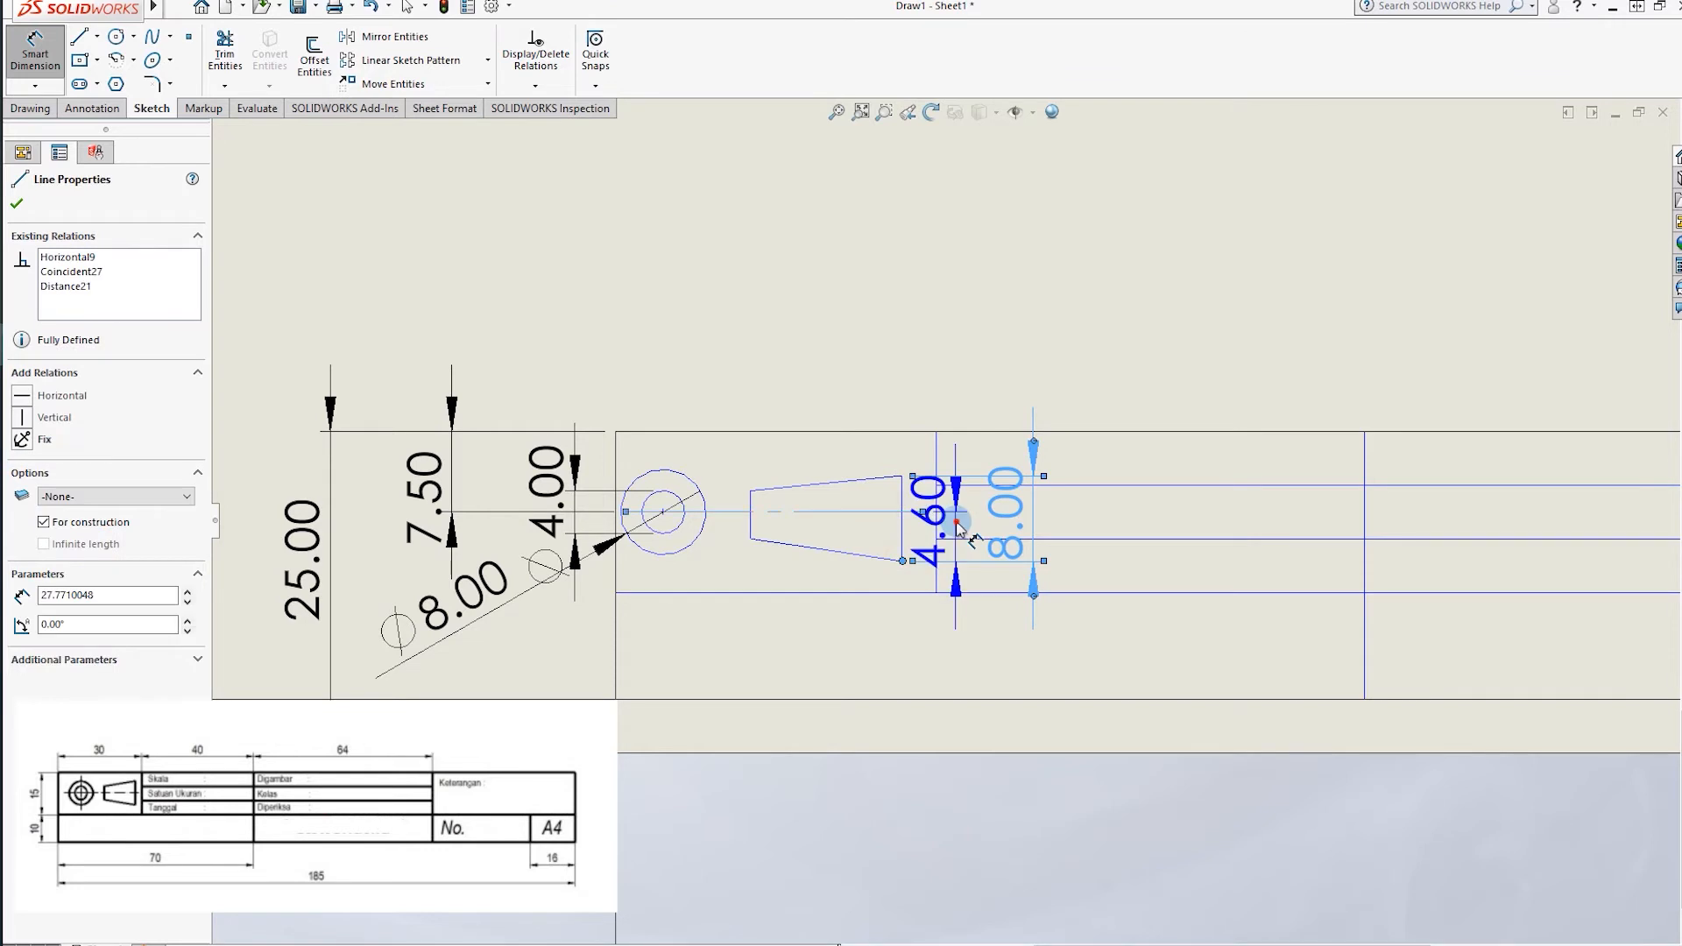
{"action": "left_click", "coordinate": [959, 529]}
{"action": "type", "text": "4"}
{"action": "key", "text": "Return"}
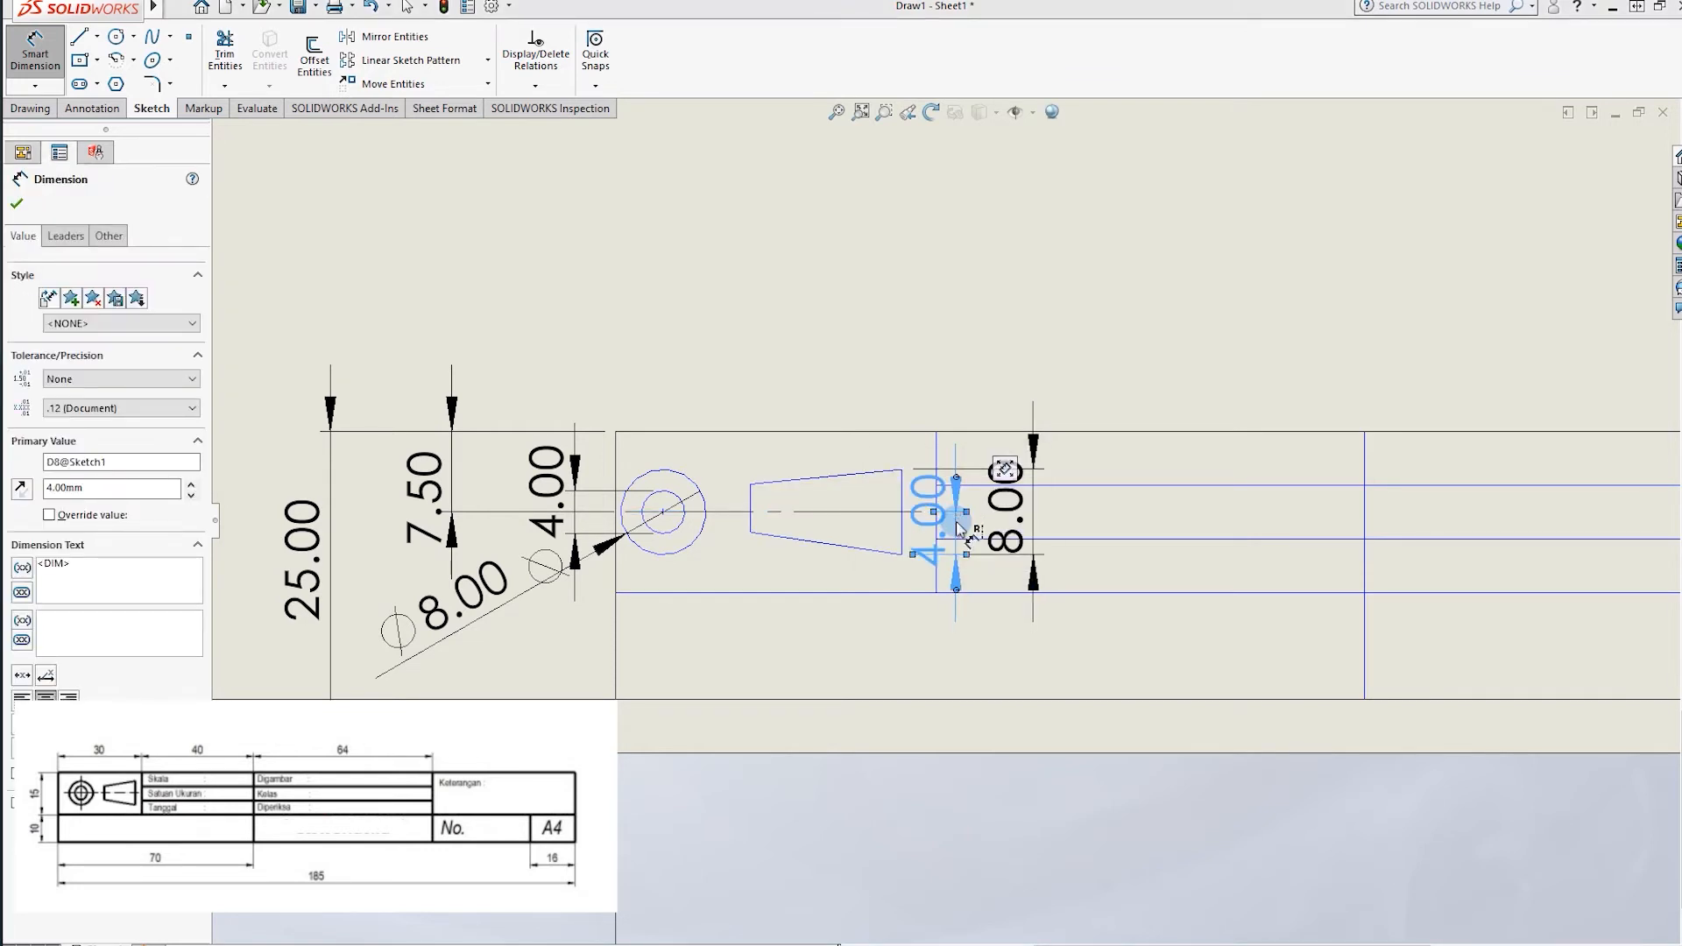
{"action": "left_click", "coordinate": [751, 487]}
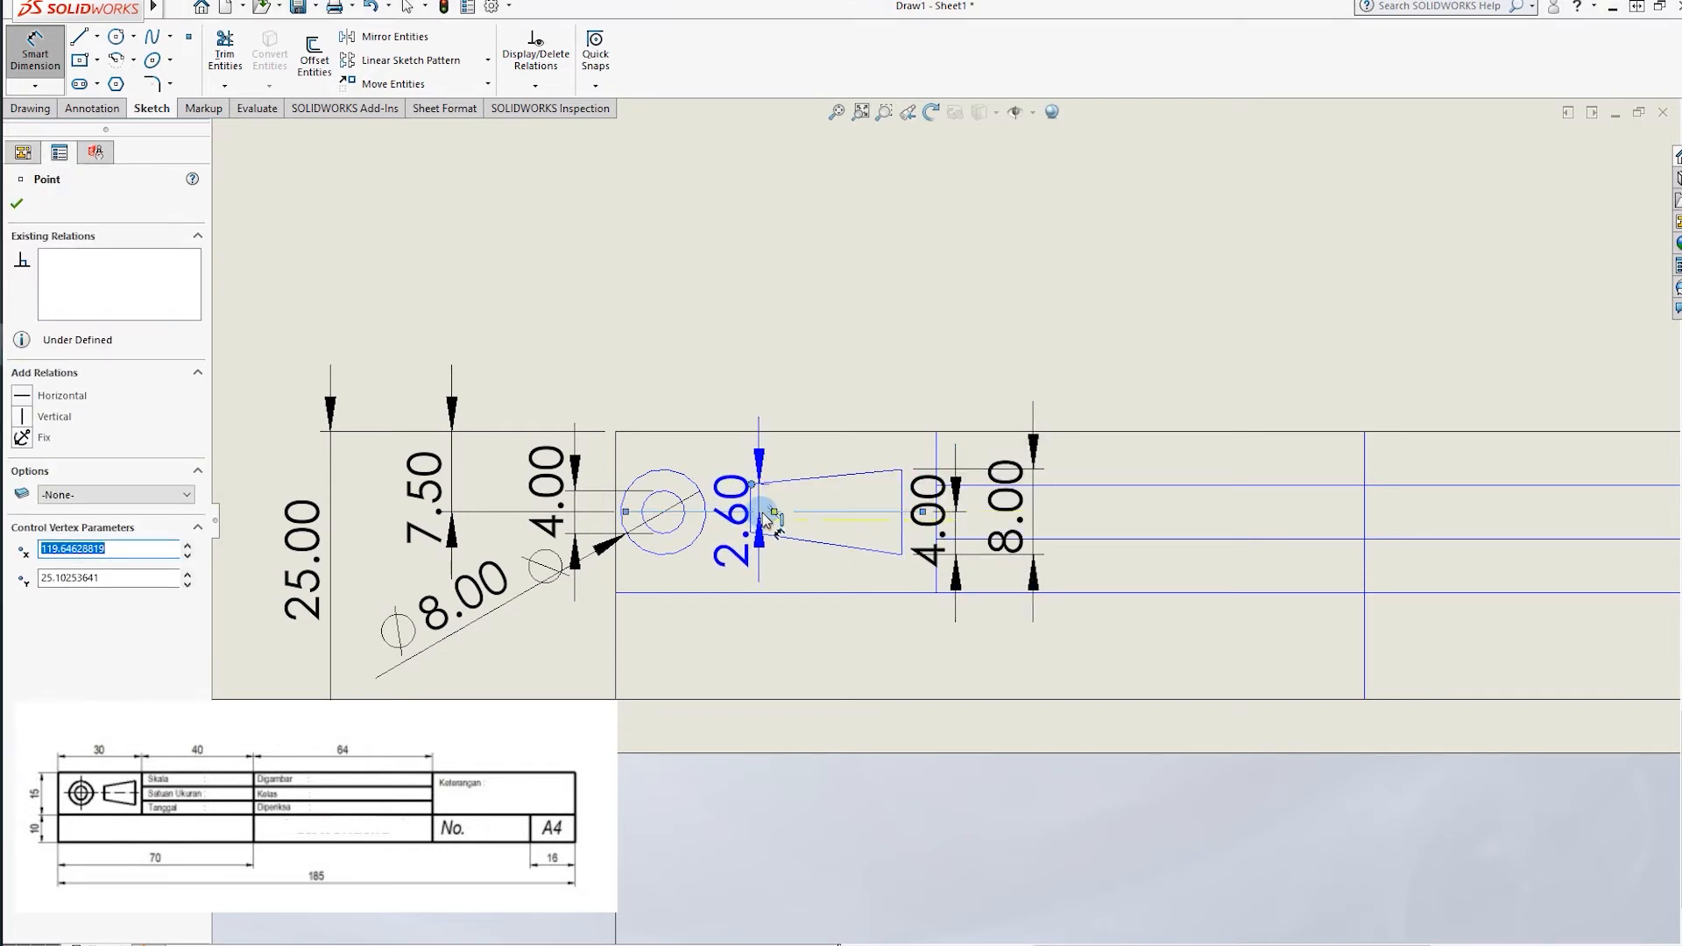
{"action": "scroll", "coordinate": [751, 517], "scroll_direction": "down", "scroll_amount": 3}
{"action": "key", "text": "Escape"}
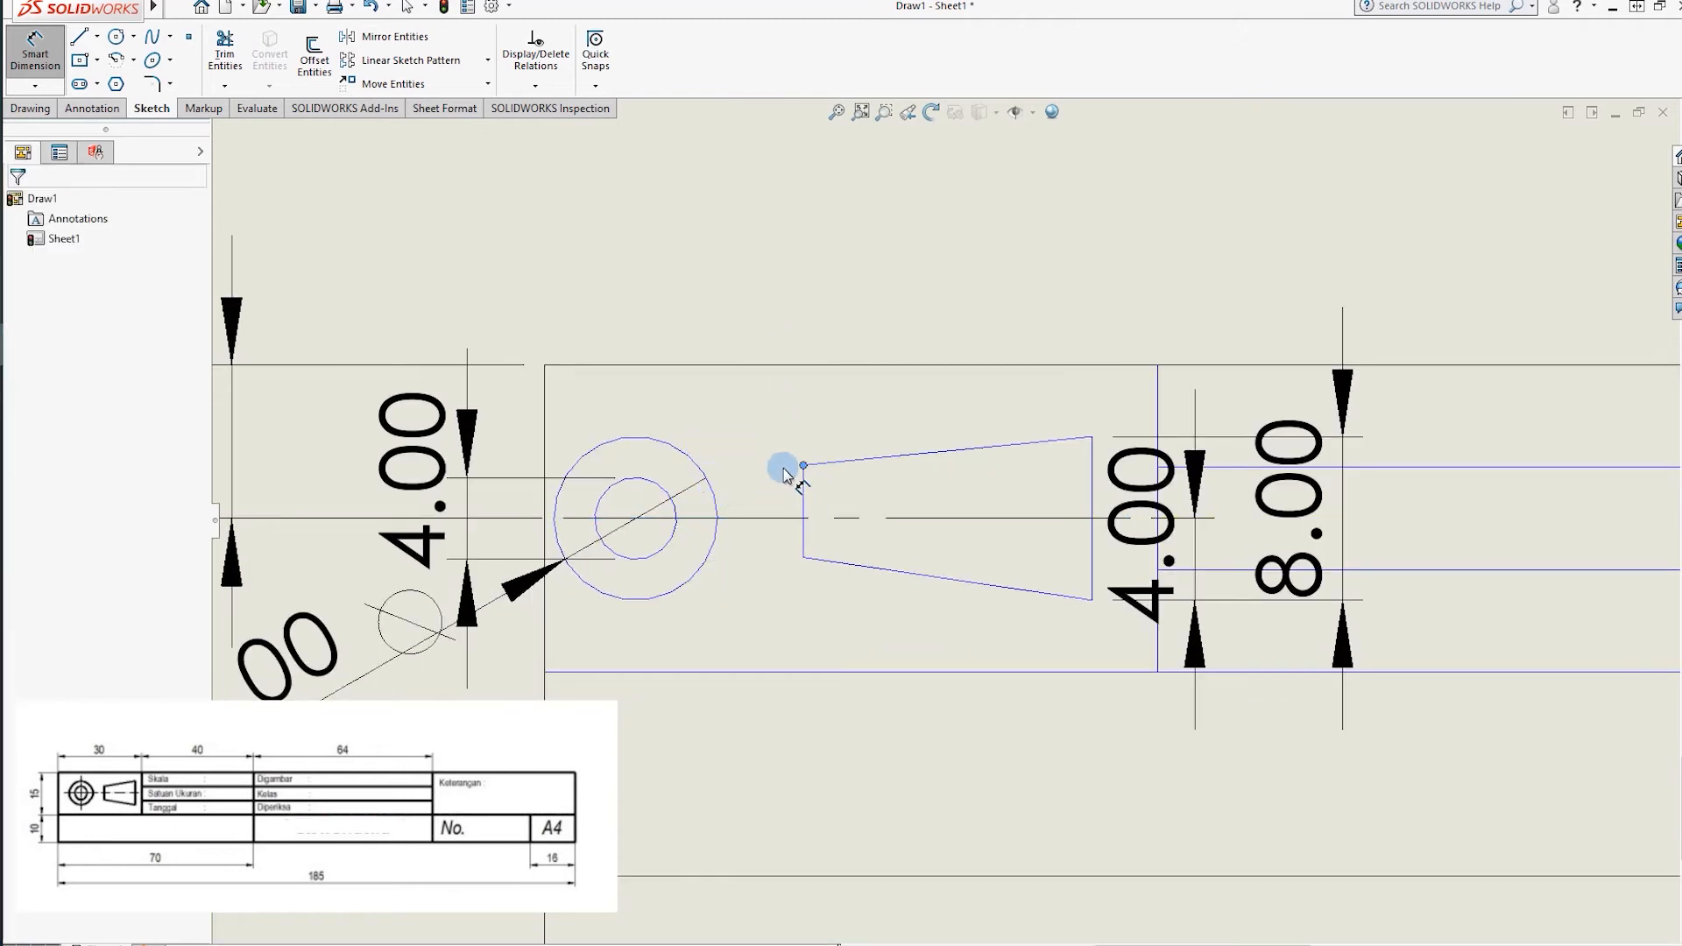
Dimension the trapezoid's upper-left corner 2 mm from the construction centerline.
{"action": "left_click", "coordinate": [803, 466]}
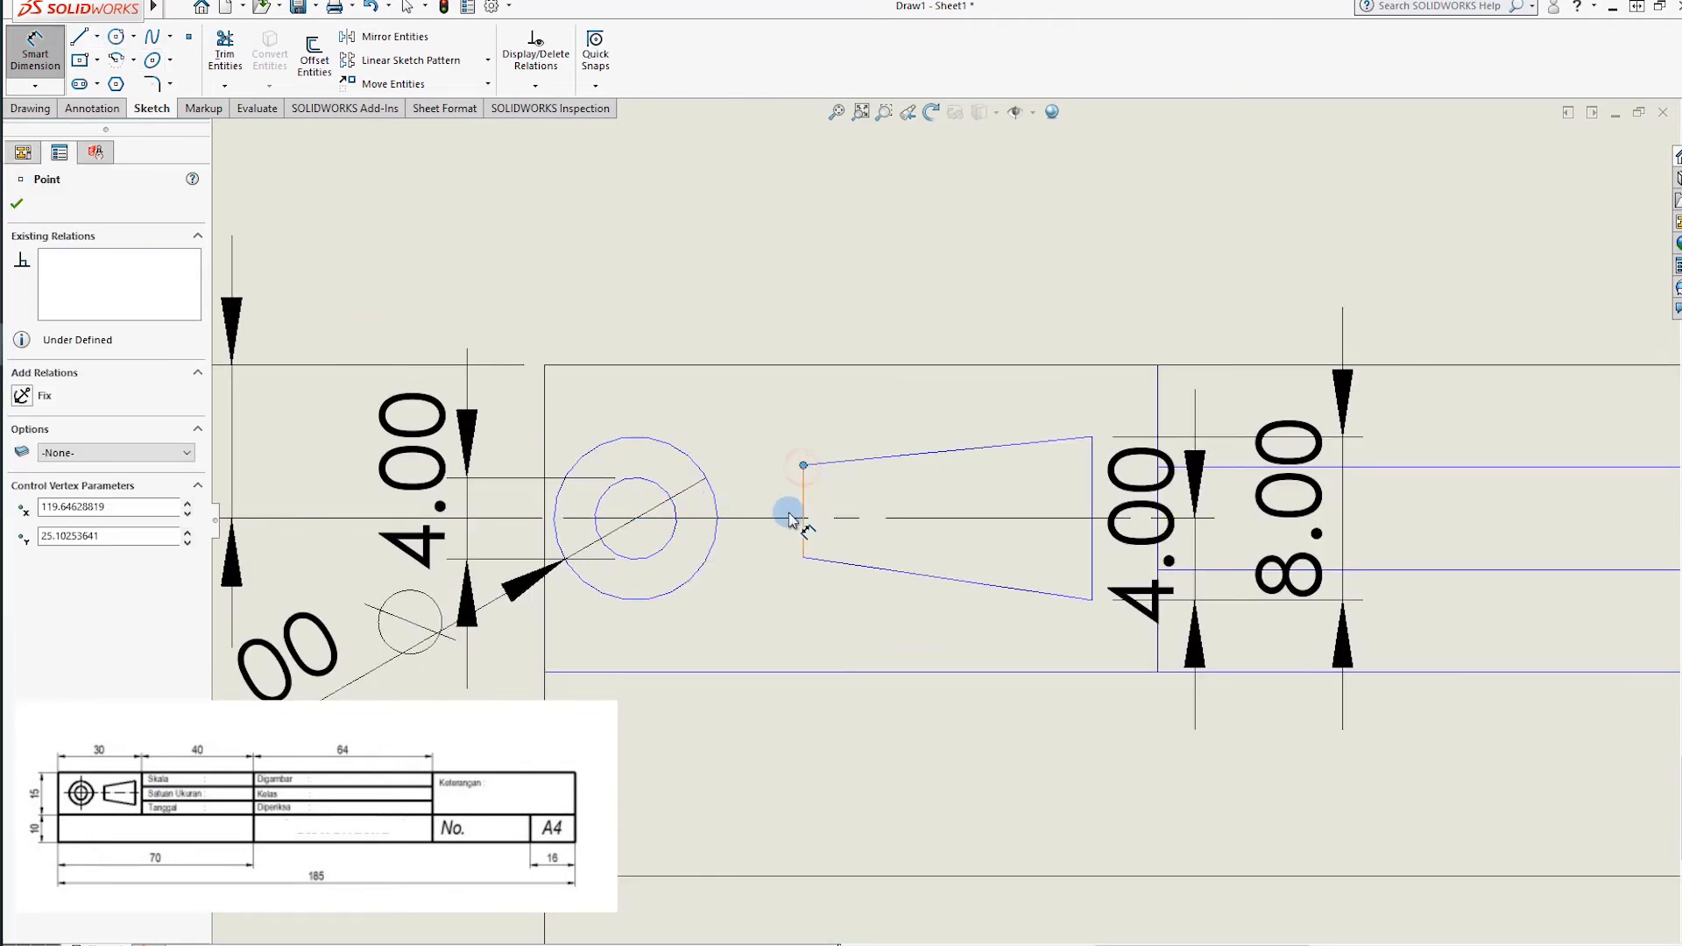
{"action": "left_click", "coordinate": [789, 517]}
{"action": "left_click", "coordinate": [764, 473]}
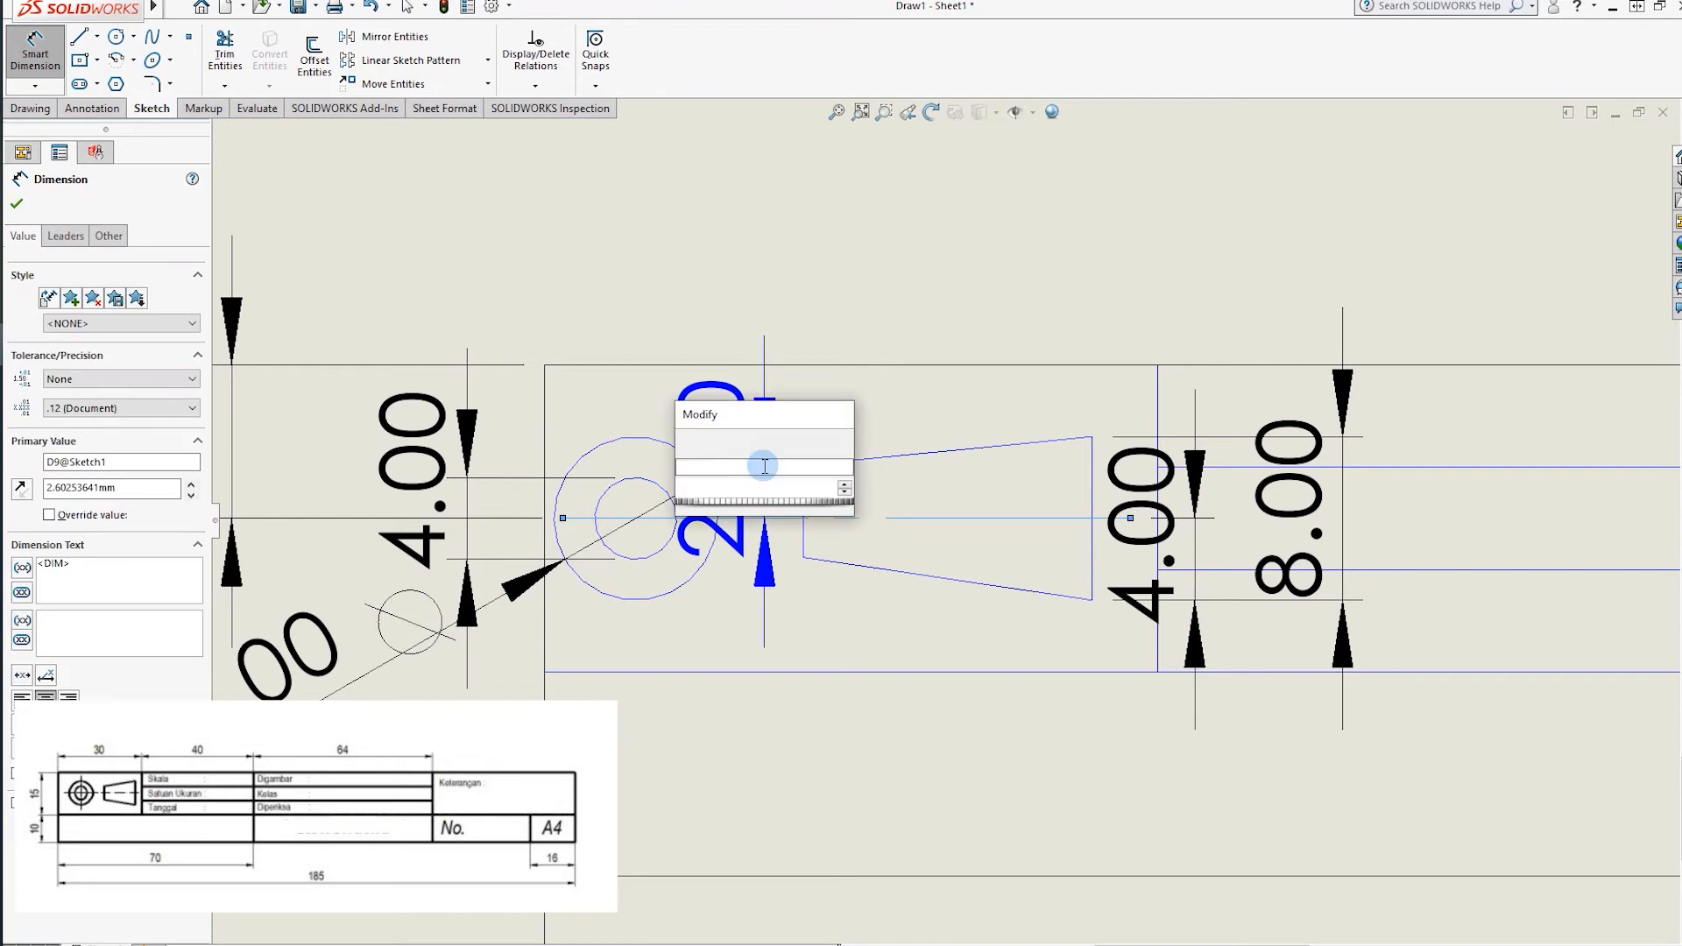
{"action": "type", "text": "2"}
{"action": "key", "text": "Return"}
{"action": "key", "text": "Escape"}
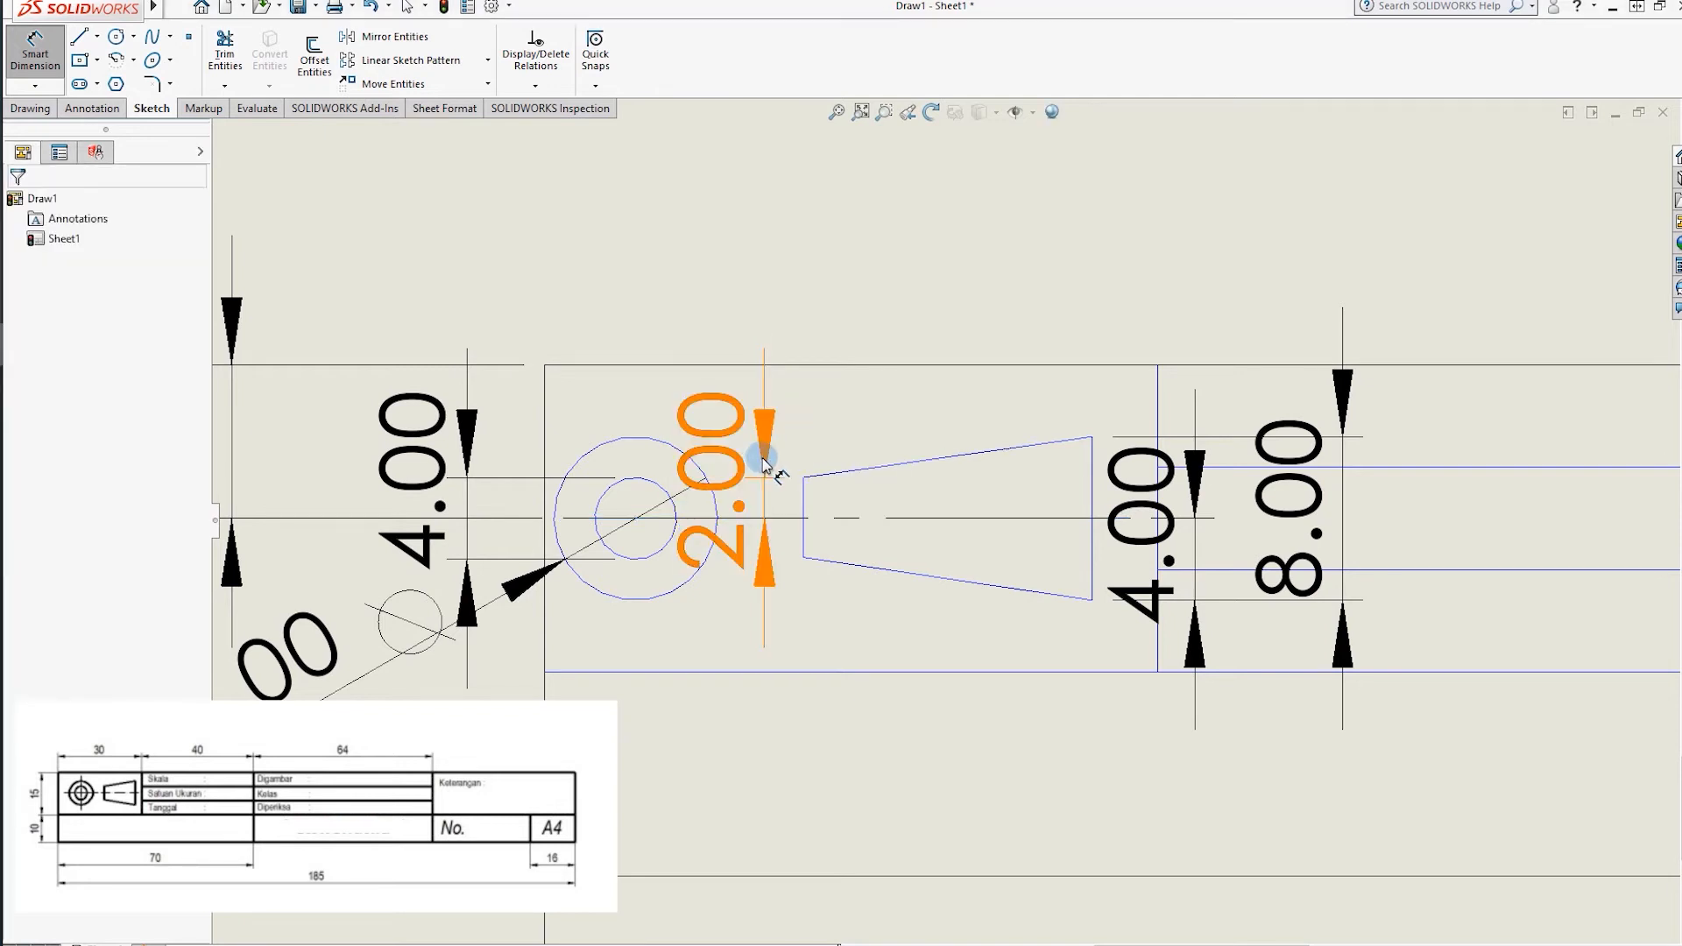
Delete the trapezoid's 2, 4 and 8 mm dimensions and the size dimensions of both circles.
{"action": "left_click", "coordinate": [757, 457]}
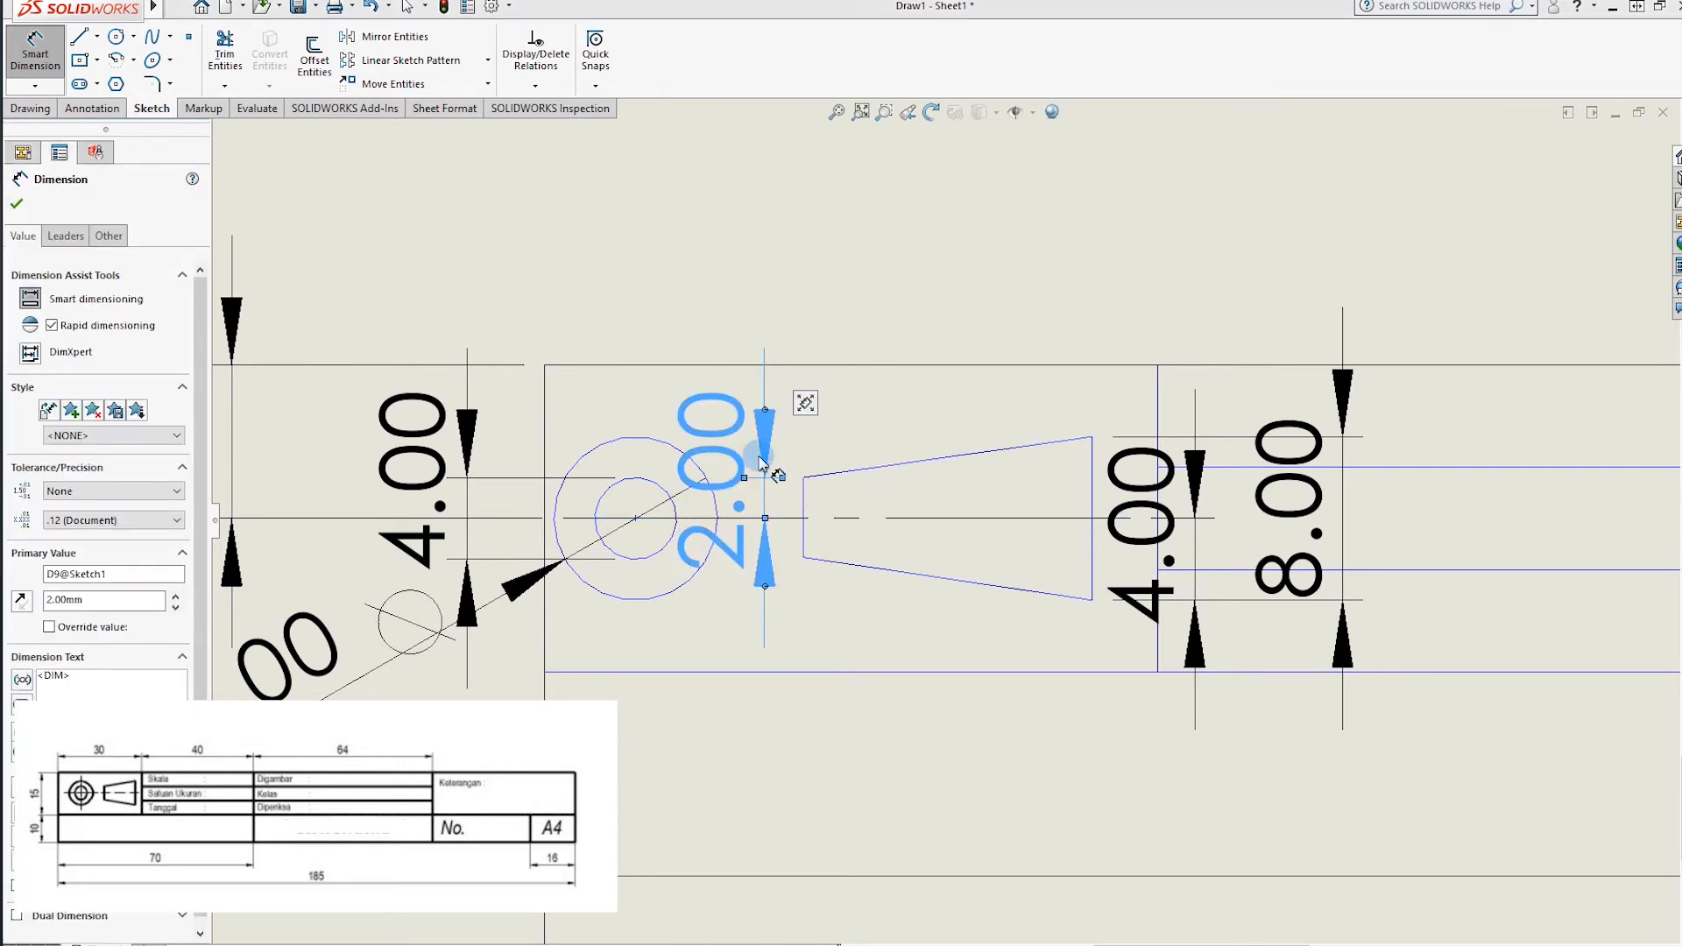
{"action": "key", "text": "Delete"}
{"action": "left_click", "coordinate": [1296, 506]}
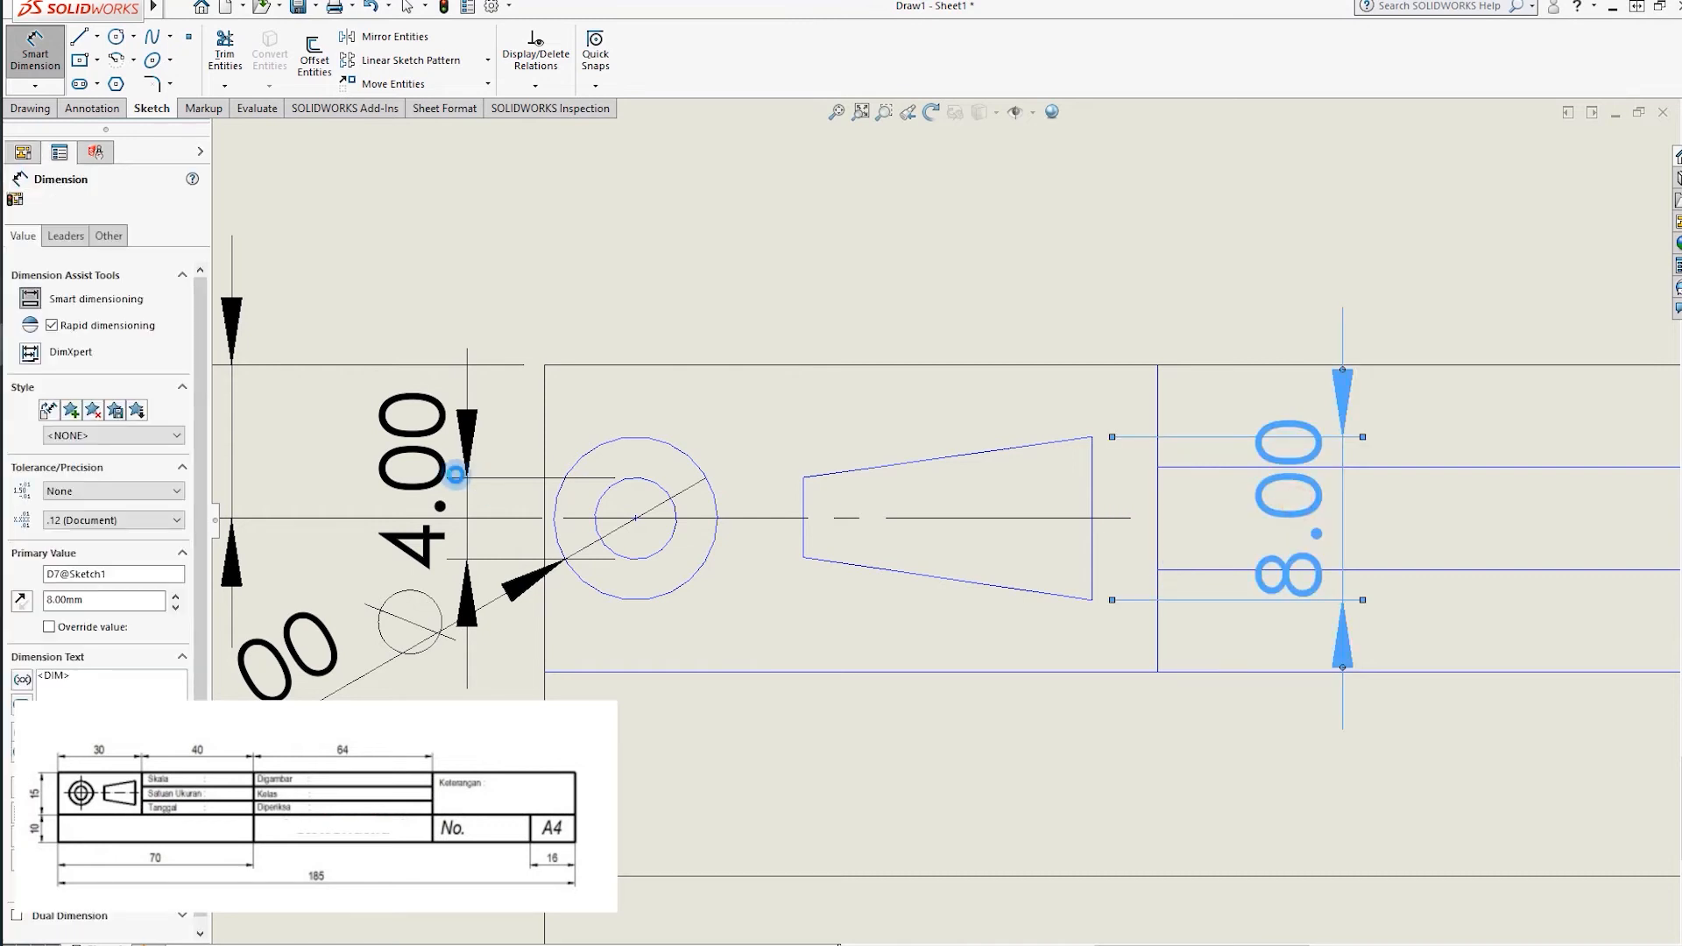
{"action": "key", "text": "Delete"}
{"action": "left_click", "coordinate": [460, 480]}
{"action": "key", "text": "Delete"}
{"action": "left_click", "coordinate": [333, 653]}
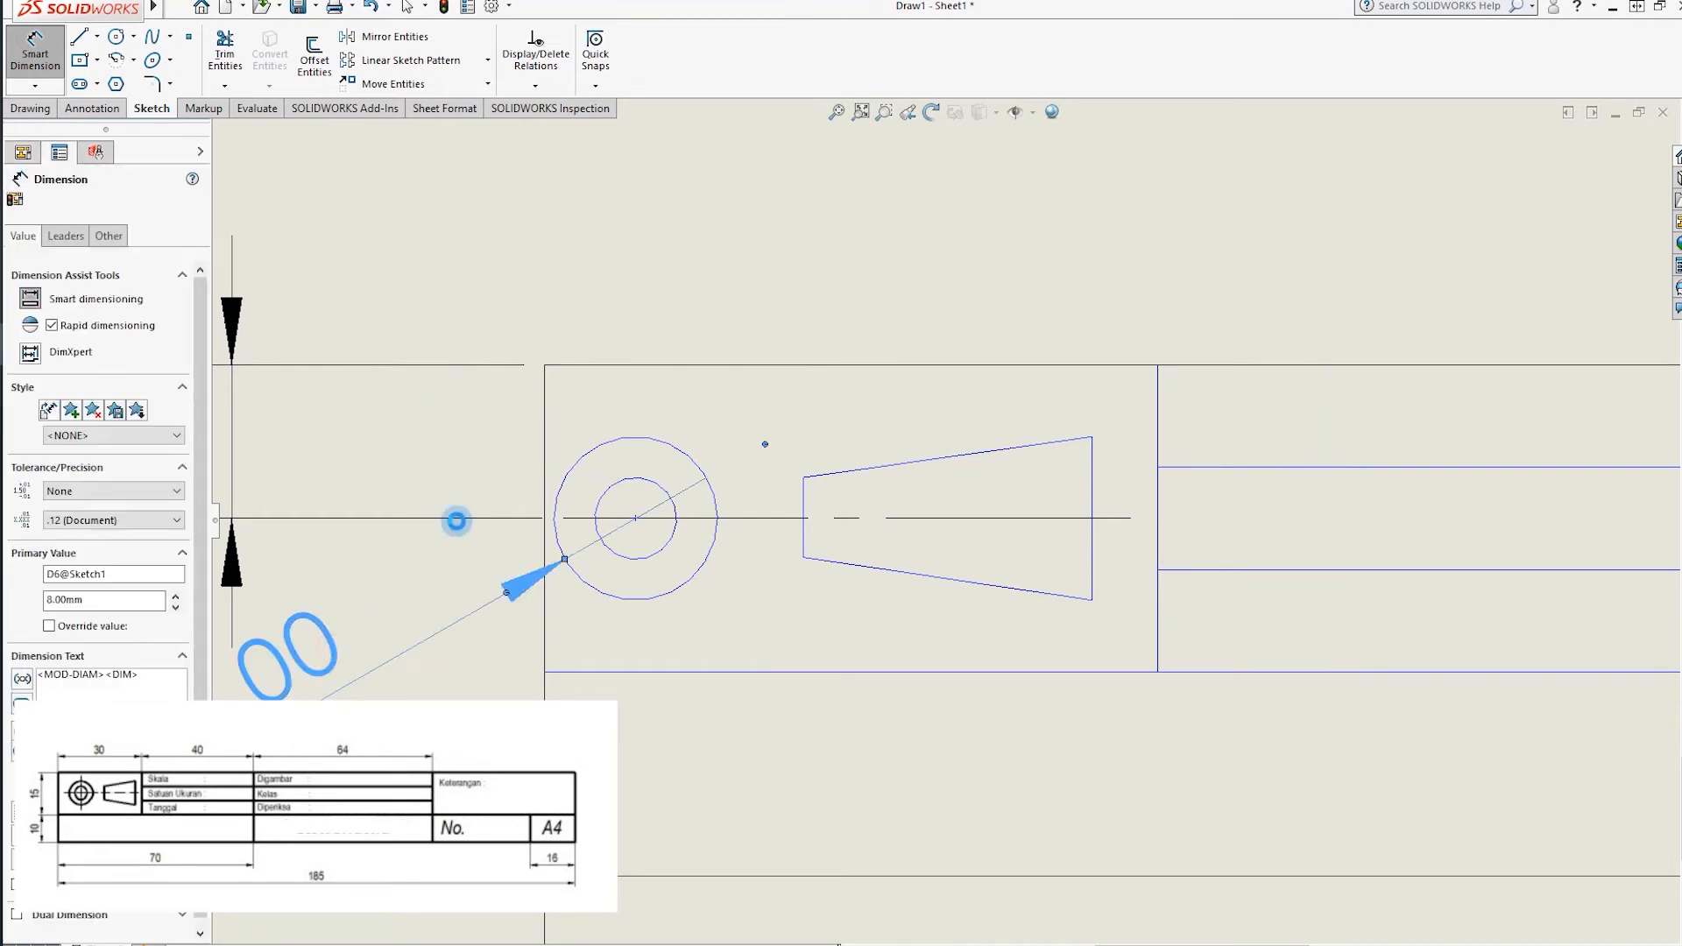
{"action": "key", "text": "Delete"}
{"action": "scroll", "coordinate": [727, 328], "scroll_direction": "up", "scroll_amount": 3}
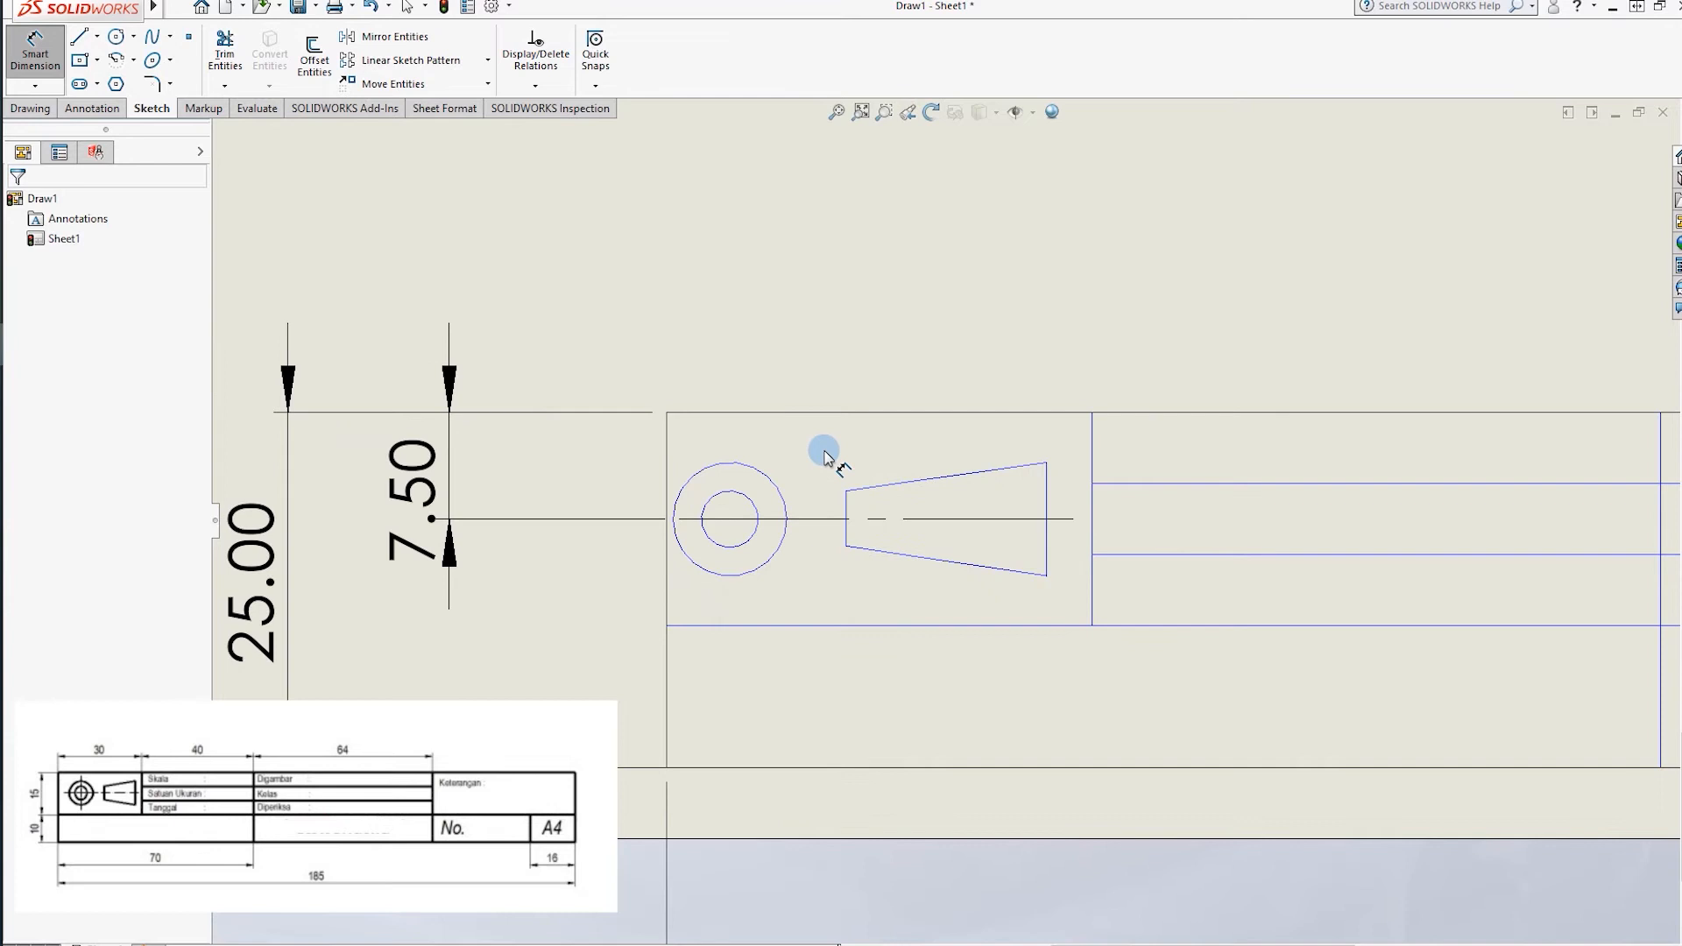
{"action": "left_click", "coordinate": [730, 522]}
{"action": "left_click_drag", "start_coordinate": [751, 526], "coordinate": [755, 528]}
{"action": "left_click", "coordinate": [740, 571]}
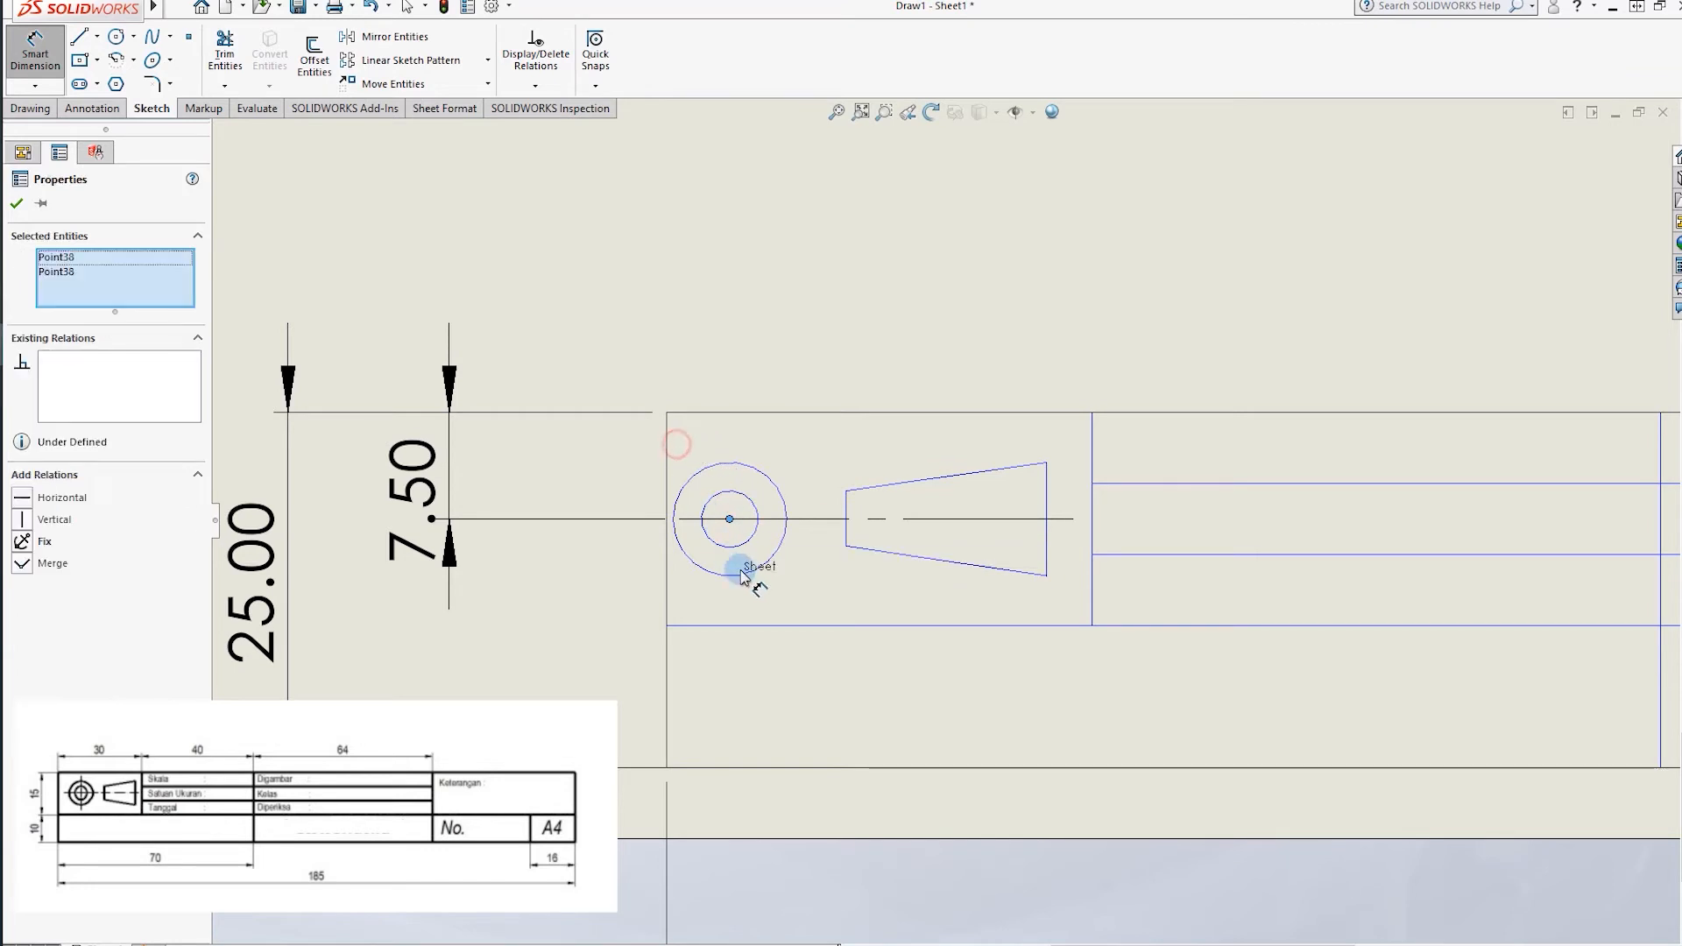
{"action": "key", "text": "Escape"}
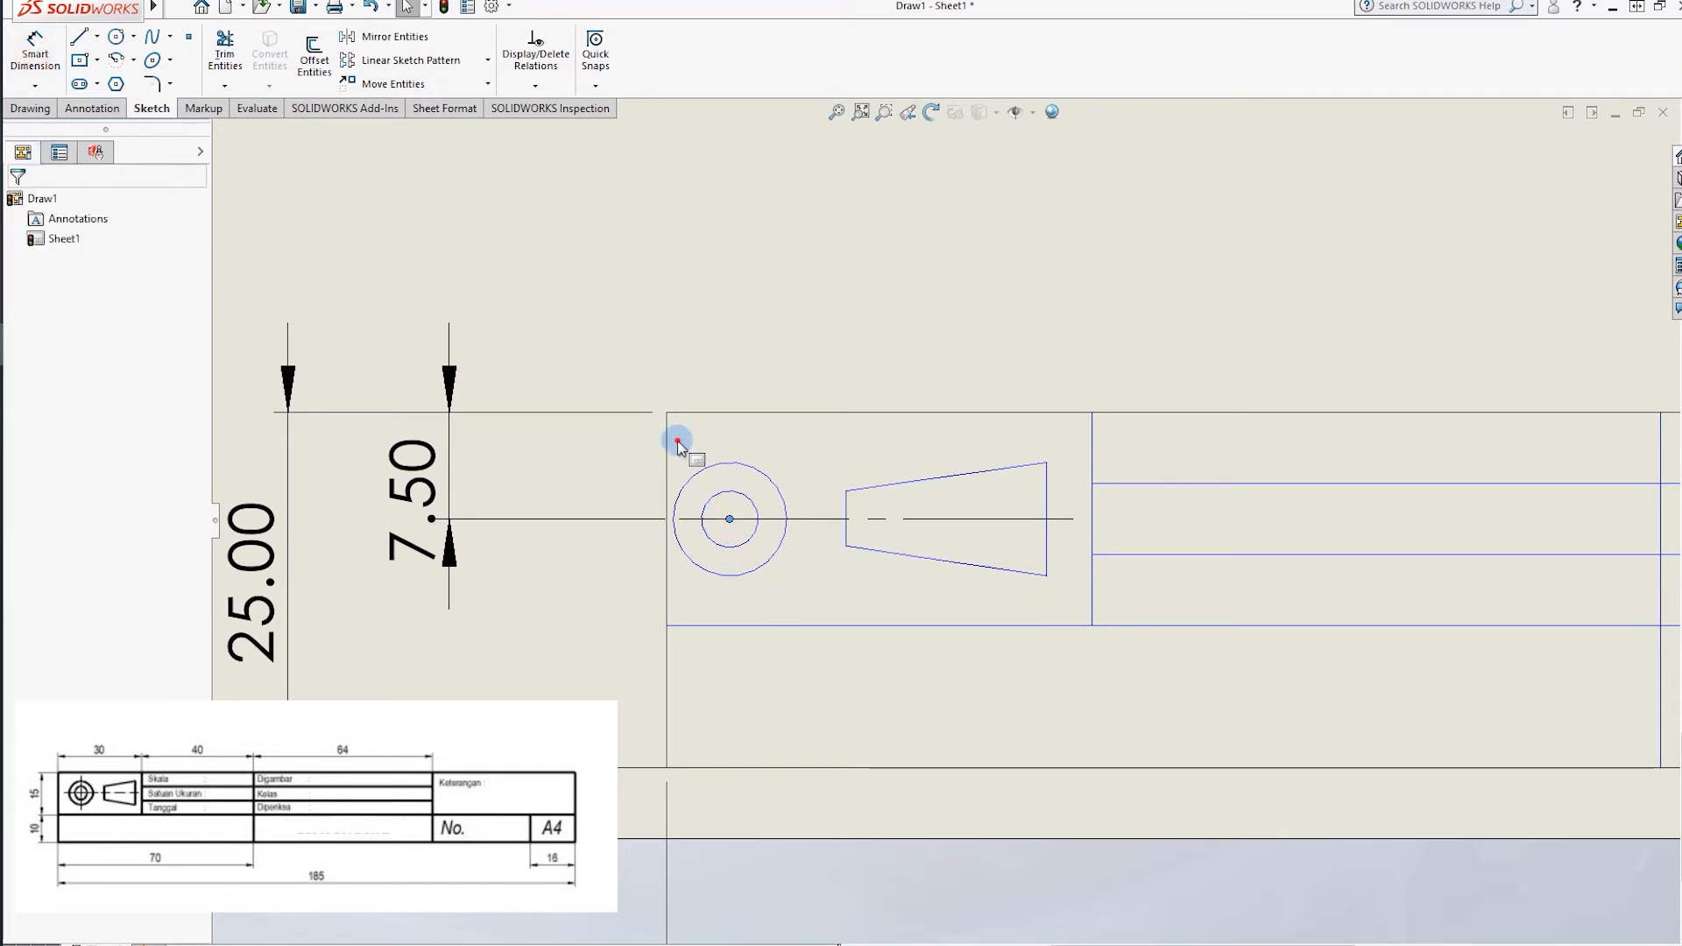
Shift the concentric circles slightly right along the horizontal centerline, away from the symbol cell's left edge.
{"action": "left_click", "coordinate": [735, 536]}
{"action": "left_click_drag", "start_coordinate": [731, 520], "coordinate": [749, 526]}
{"action": "left_click", "coordinate": [702, 450]}
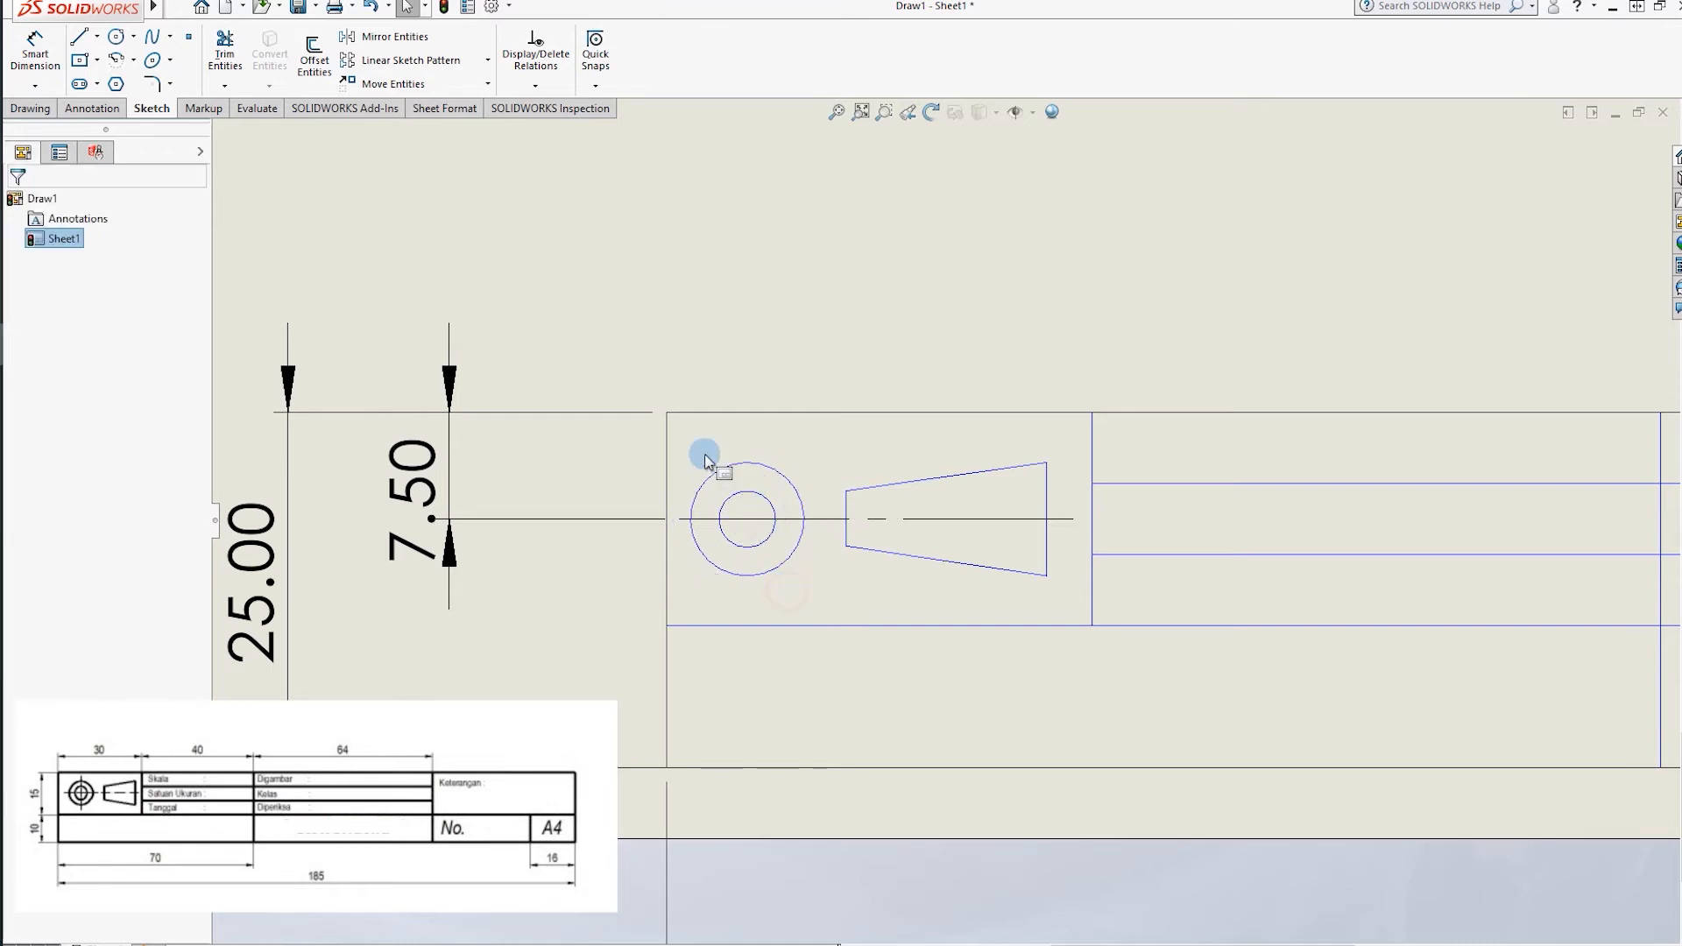
Draw a vertical construction centerline through the circles' center, extending slightly beyond the outer circle at both ends.
{"action": "left_click", "coordinate": [99, 39]}
{"action": "left_click", "coordinate": [121, 82]}
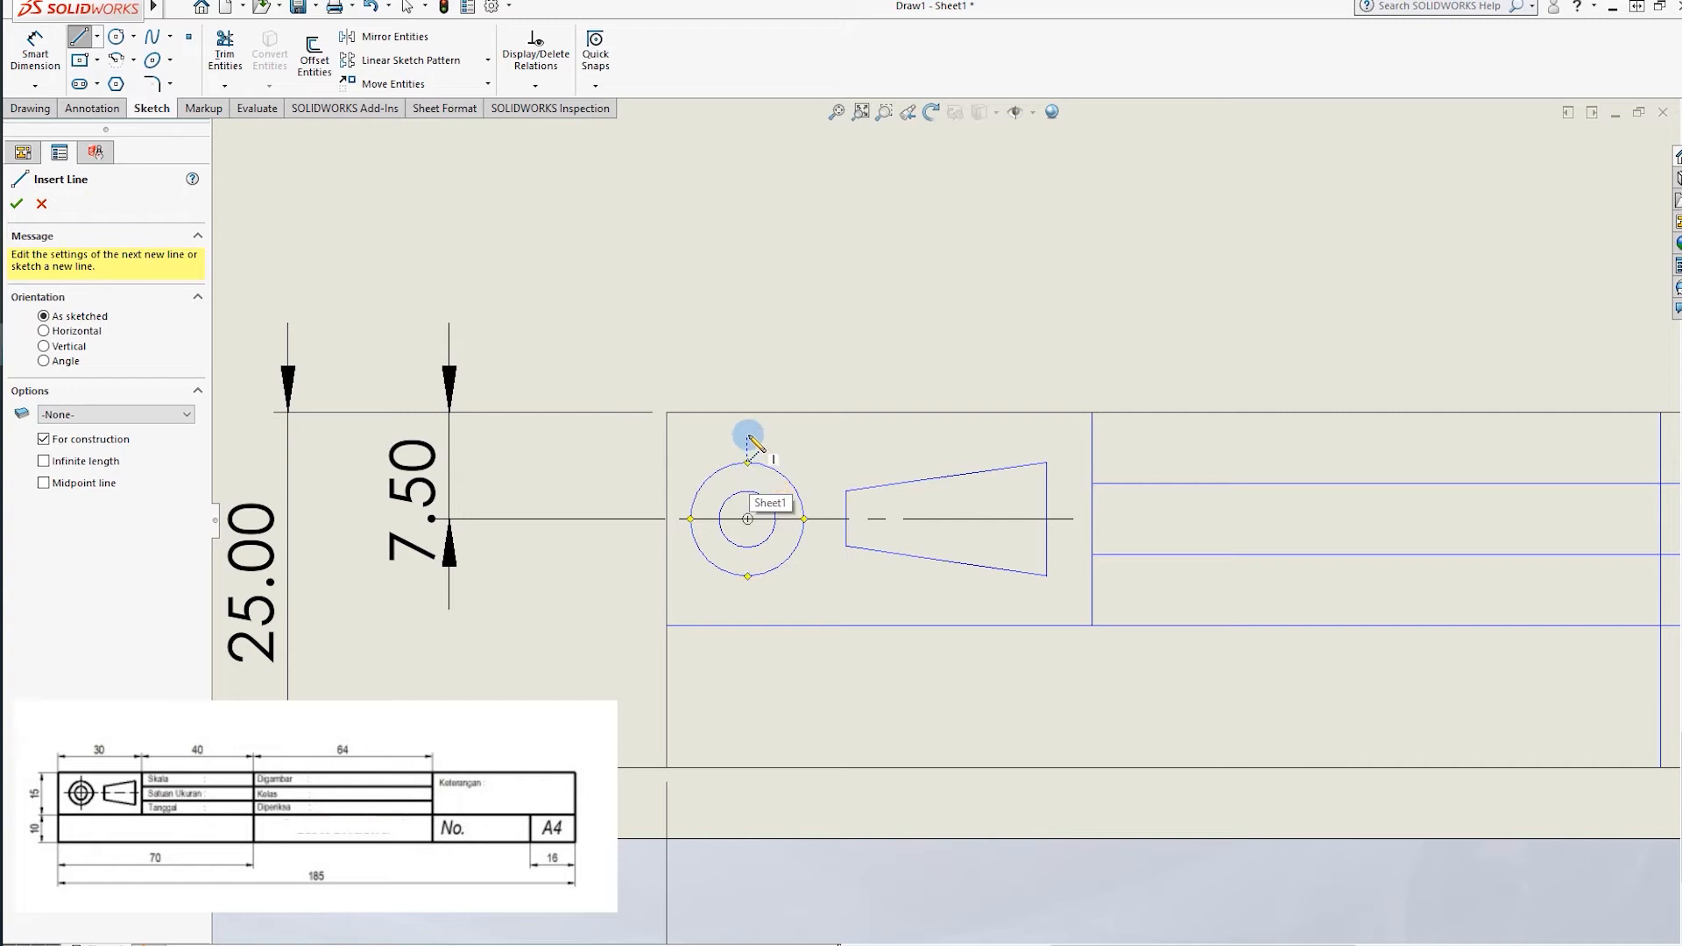
{"action": "left_click", "coordinate": [747, 436]}
{"action": "left_click", "coordinate": [747, 604]}
{"action": "key", "text": "Escape"}
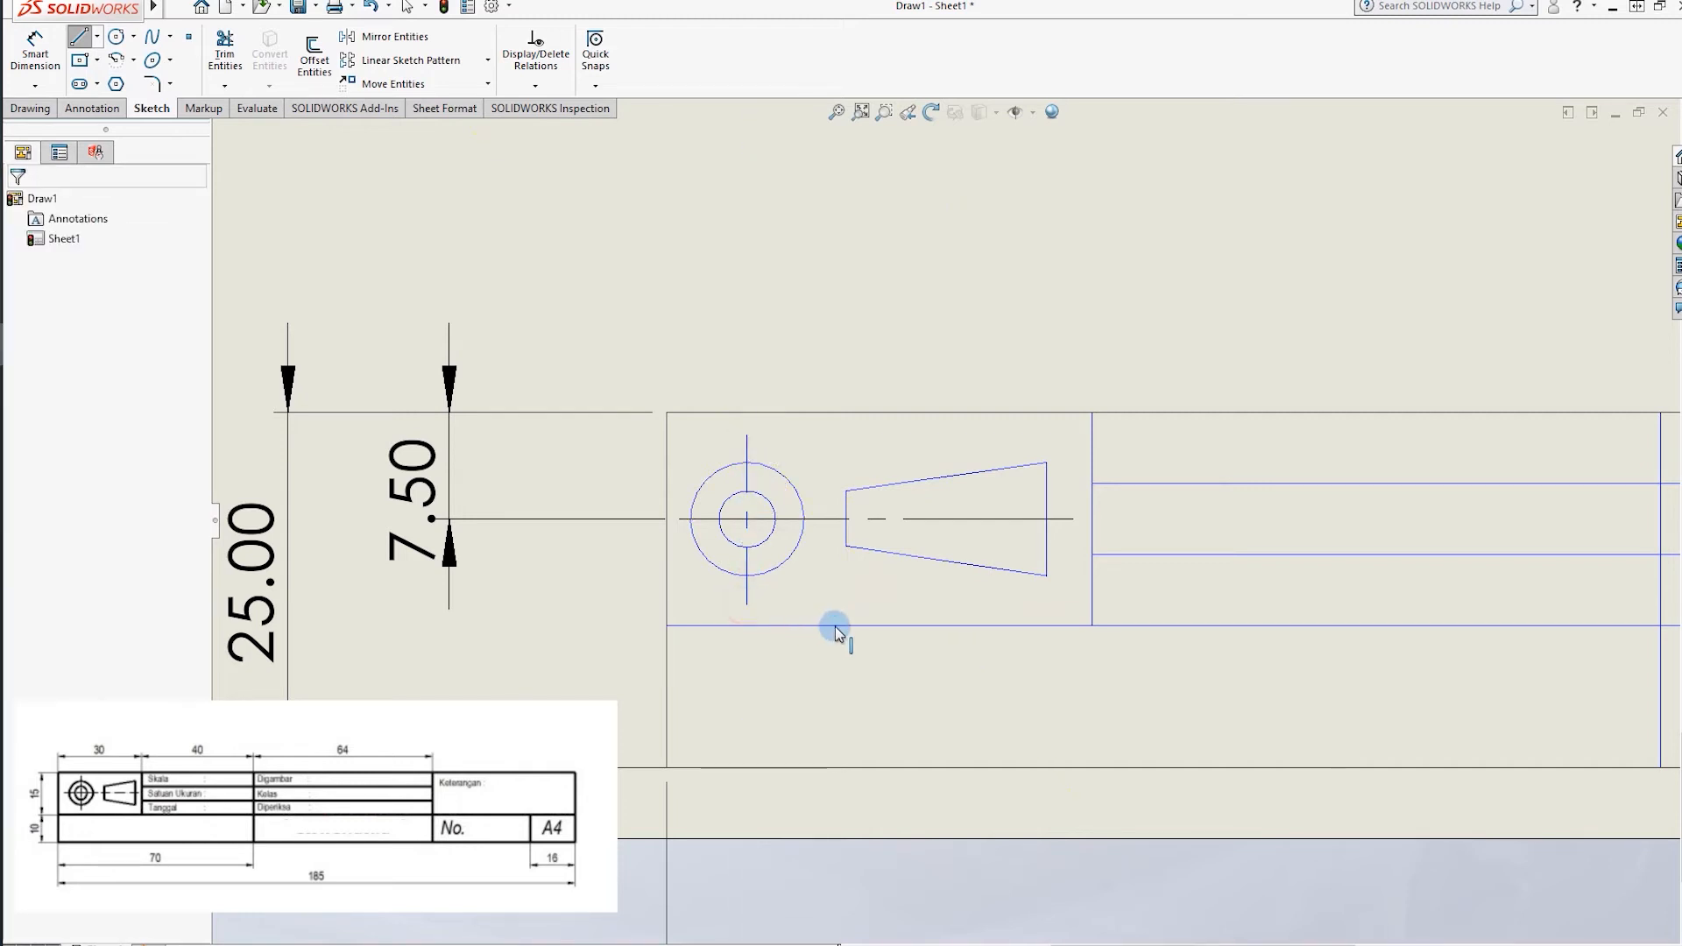
{"action": "key", "text": "Escape"}
Delete the 7.50 mm dimension that locates the projection symbol's horizontal centerline.
{"action": "scroll", "coordinate": [876, 561], "scroll_direction": "up", "scroll_amount": 5}
{"action": "scroll", "coordinate": [789, 509], "scroll_direction": "down", "scroll_amount": 3}
{"action": "left_click", "coordinate": [668, 526]}
{"action": "key", "text": "Delete"}
{"action": "scroll", "coordinate": [939, 503], "scroll_direction": "up", "scroll_amount": 3}
{"action": "scroll", "coordinate": [936, 552], "scroll_direction": "down", "scroll_amount": 3}
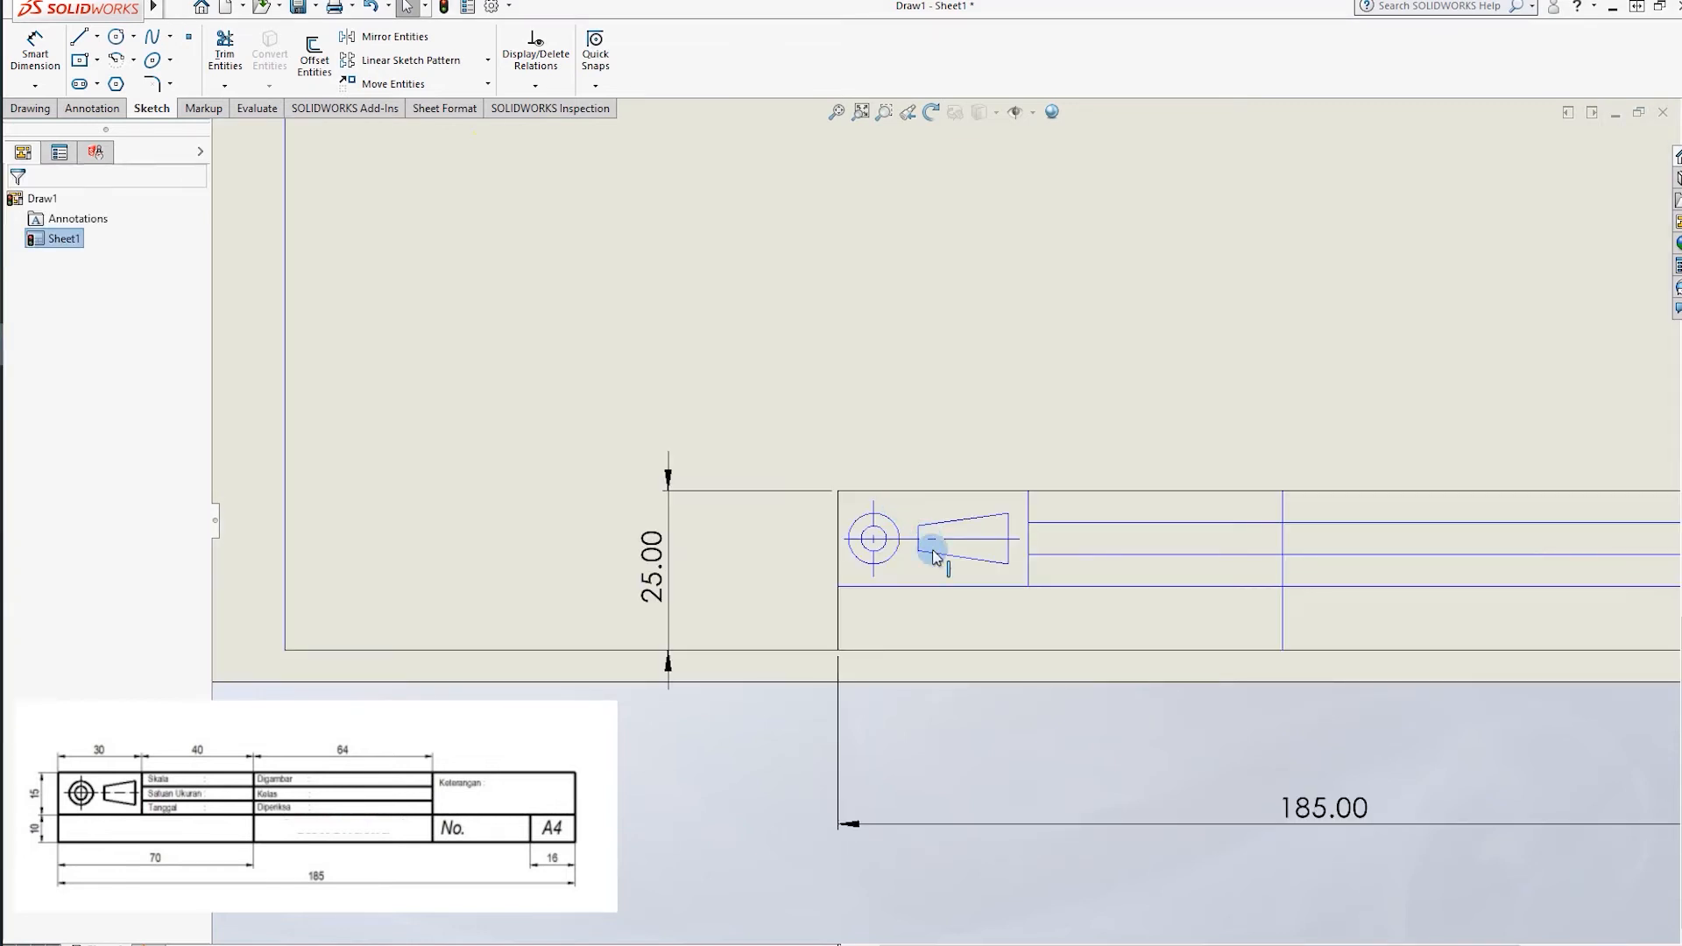
{"action": "scroll", "coordinate": [1008, 491], "scroll_direction": "up", "scroll_amount": 3}
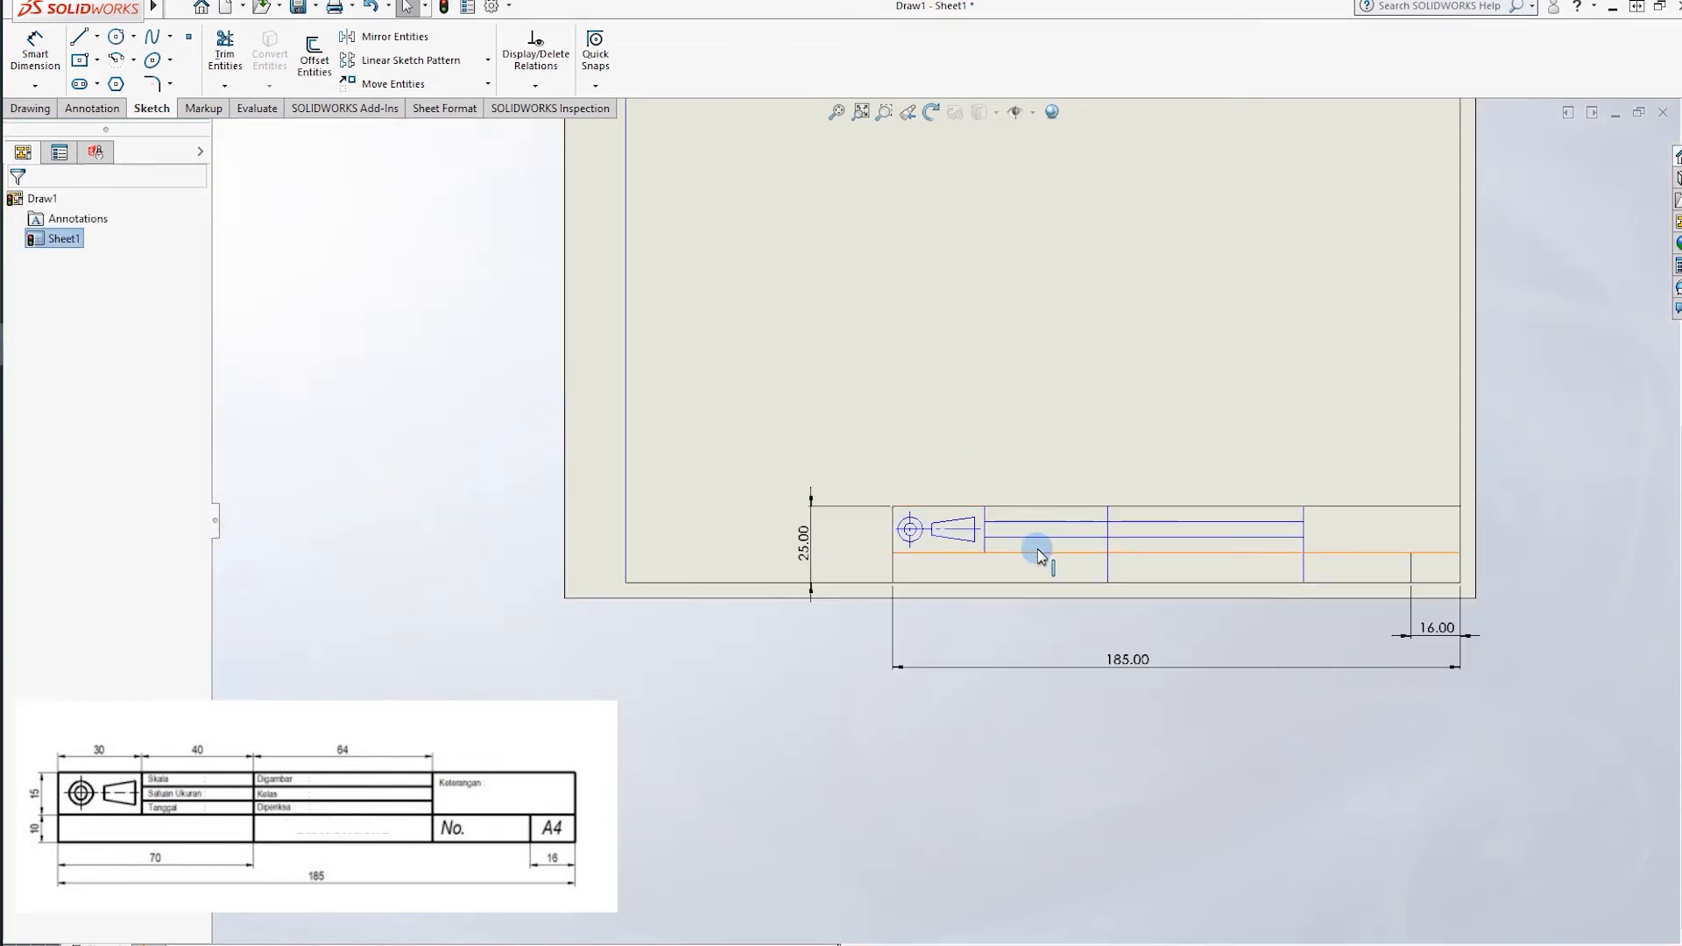
{"action": "scroll", "coordinate": [1037, 549], "scroll_direction": "down", "scroll_amount": 3}
{"action": "scroll", "coordinate": [1043, 528], "scroll_direction": "up", "scroll_amount": 3}
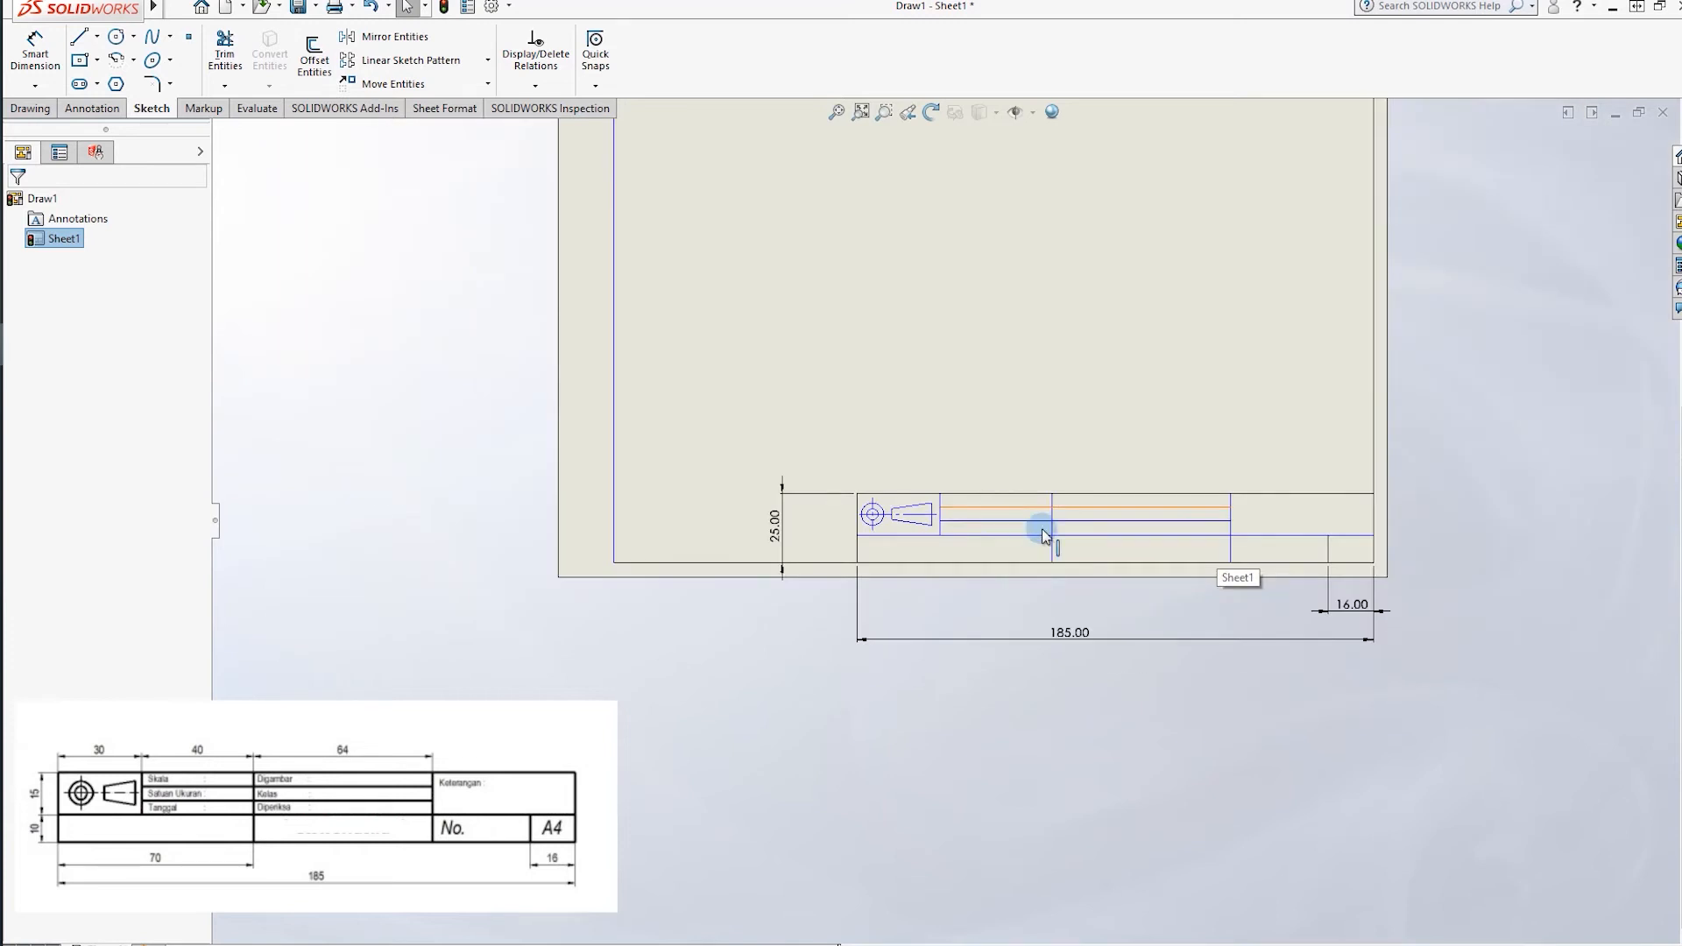
Add a note reading "Skala :" in the top row of the column beside the projection symbol.
{"action": "scroll", "coordinate": [1043, 528], "scroll_direction": "down", "scroll_amount": 3}
{"action": "left_click", "coordinate": [91, 108]}
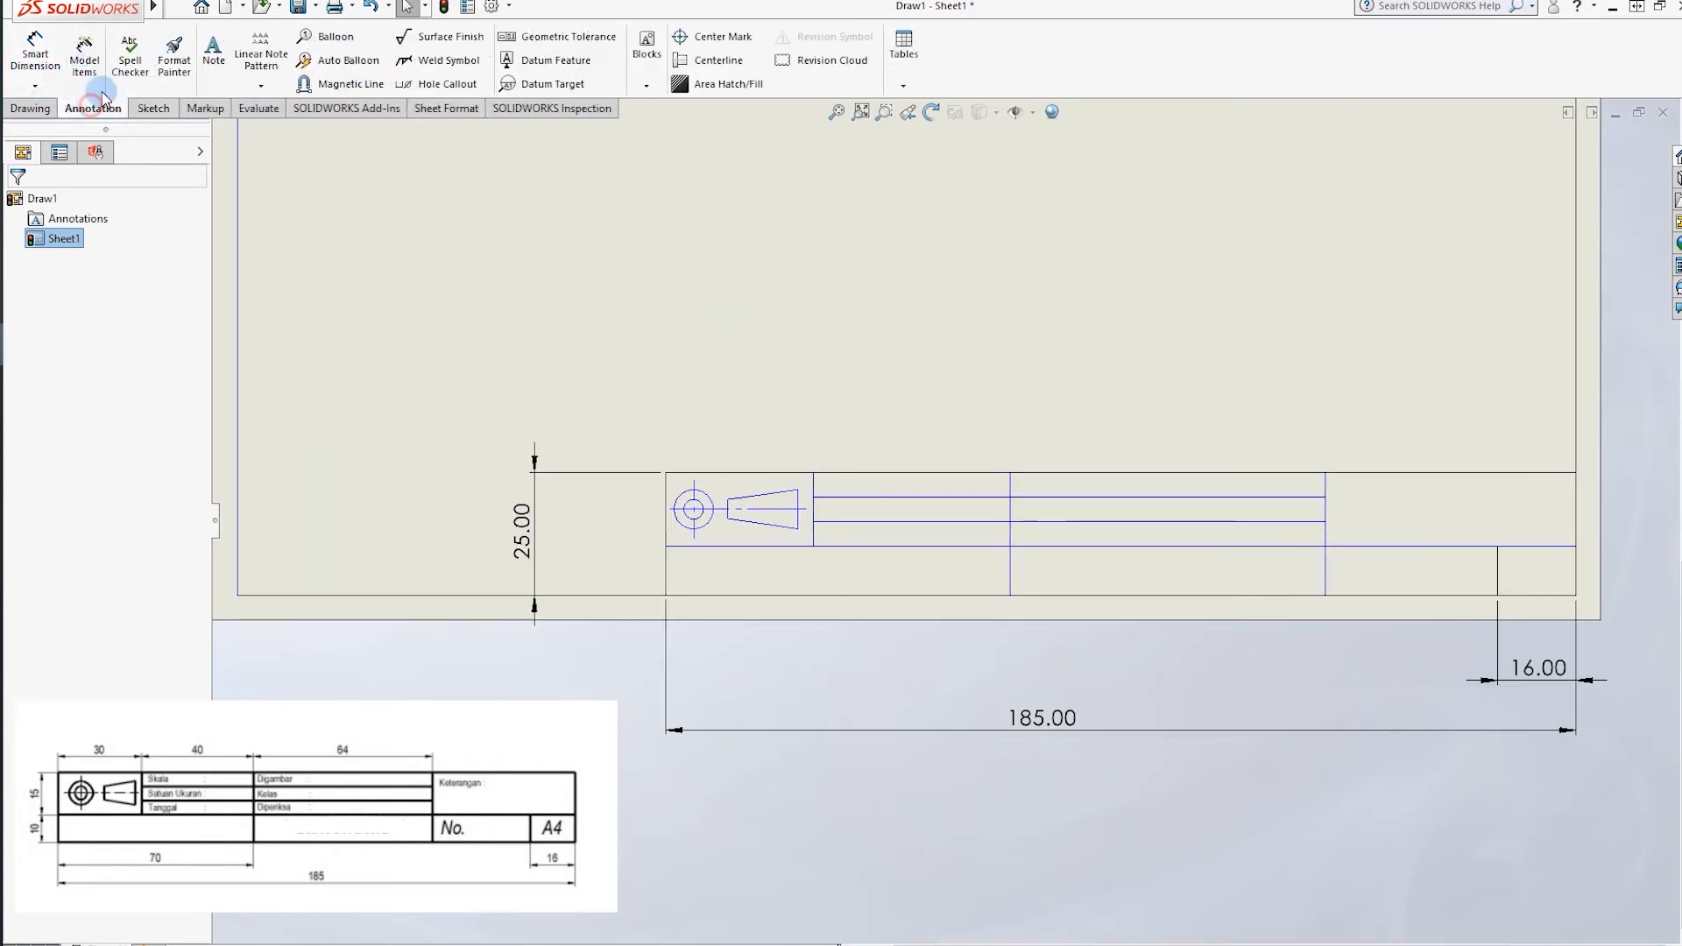
{"action": "left_click", "coordinate": [91, 108]}
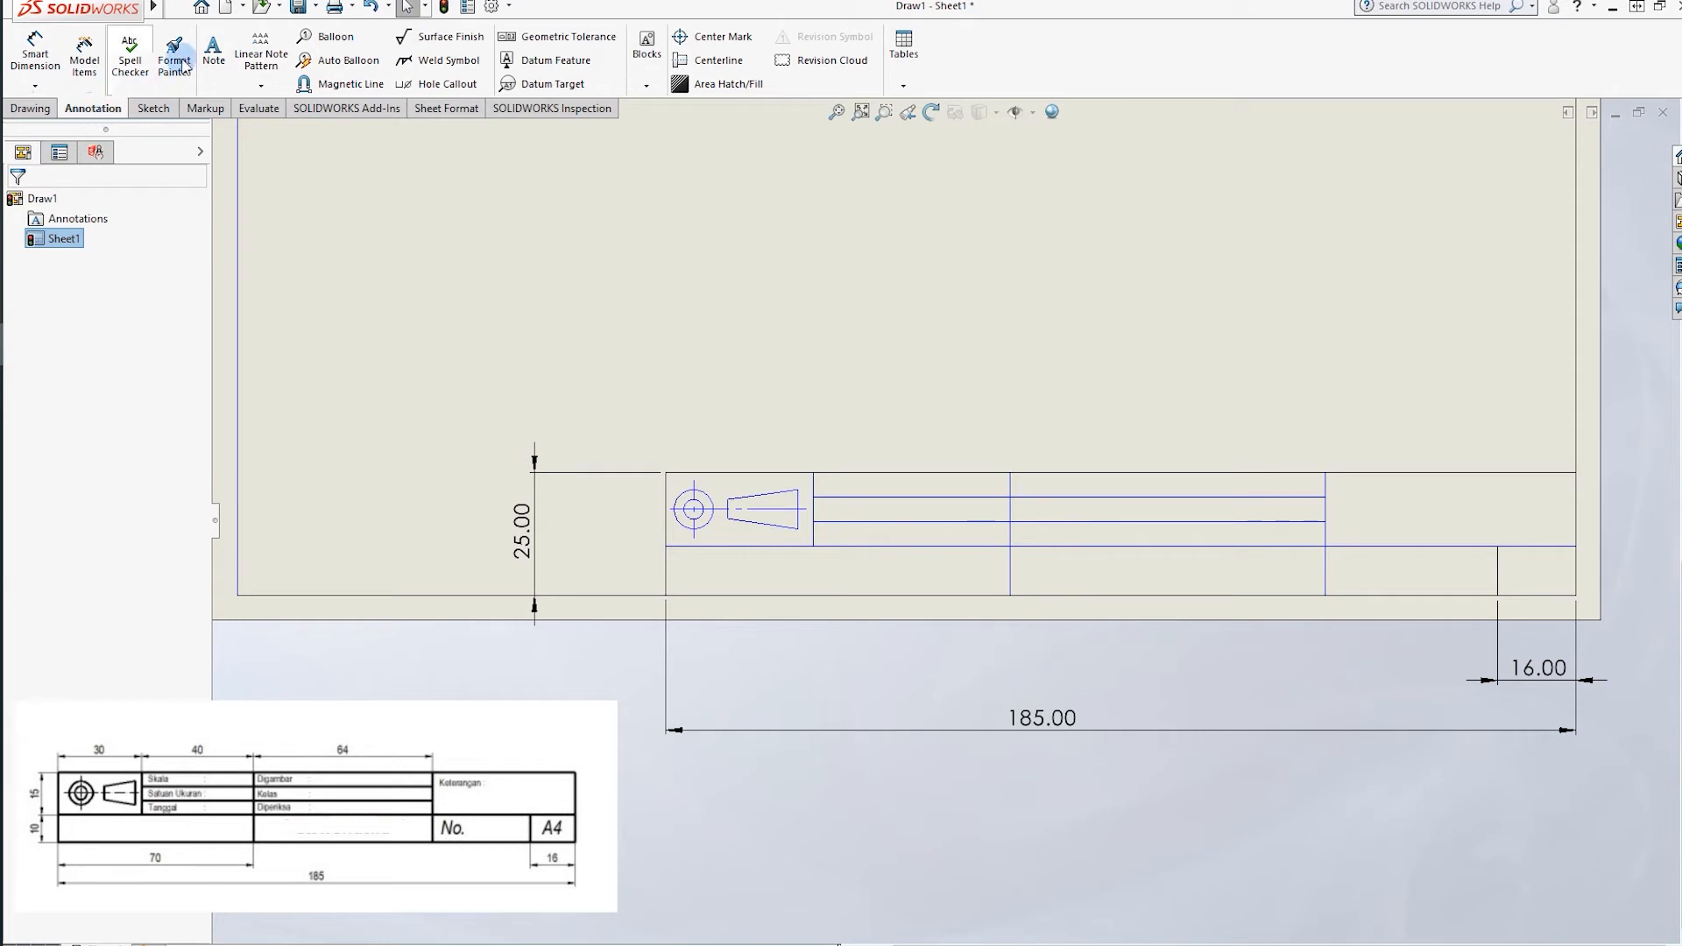
{"action": "left_click", "coordinate": [214, 53]}
{"action": "scroll", "coordinate": [886, 482], "scroll_direction": "down", "scroll_amount": 2}
{"action": "scroll", "coordinate": [778, 489], "scroll_direction": "down", "scroll_amount": 2}
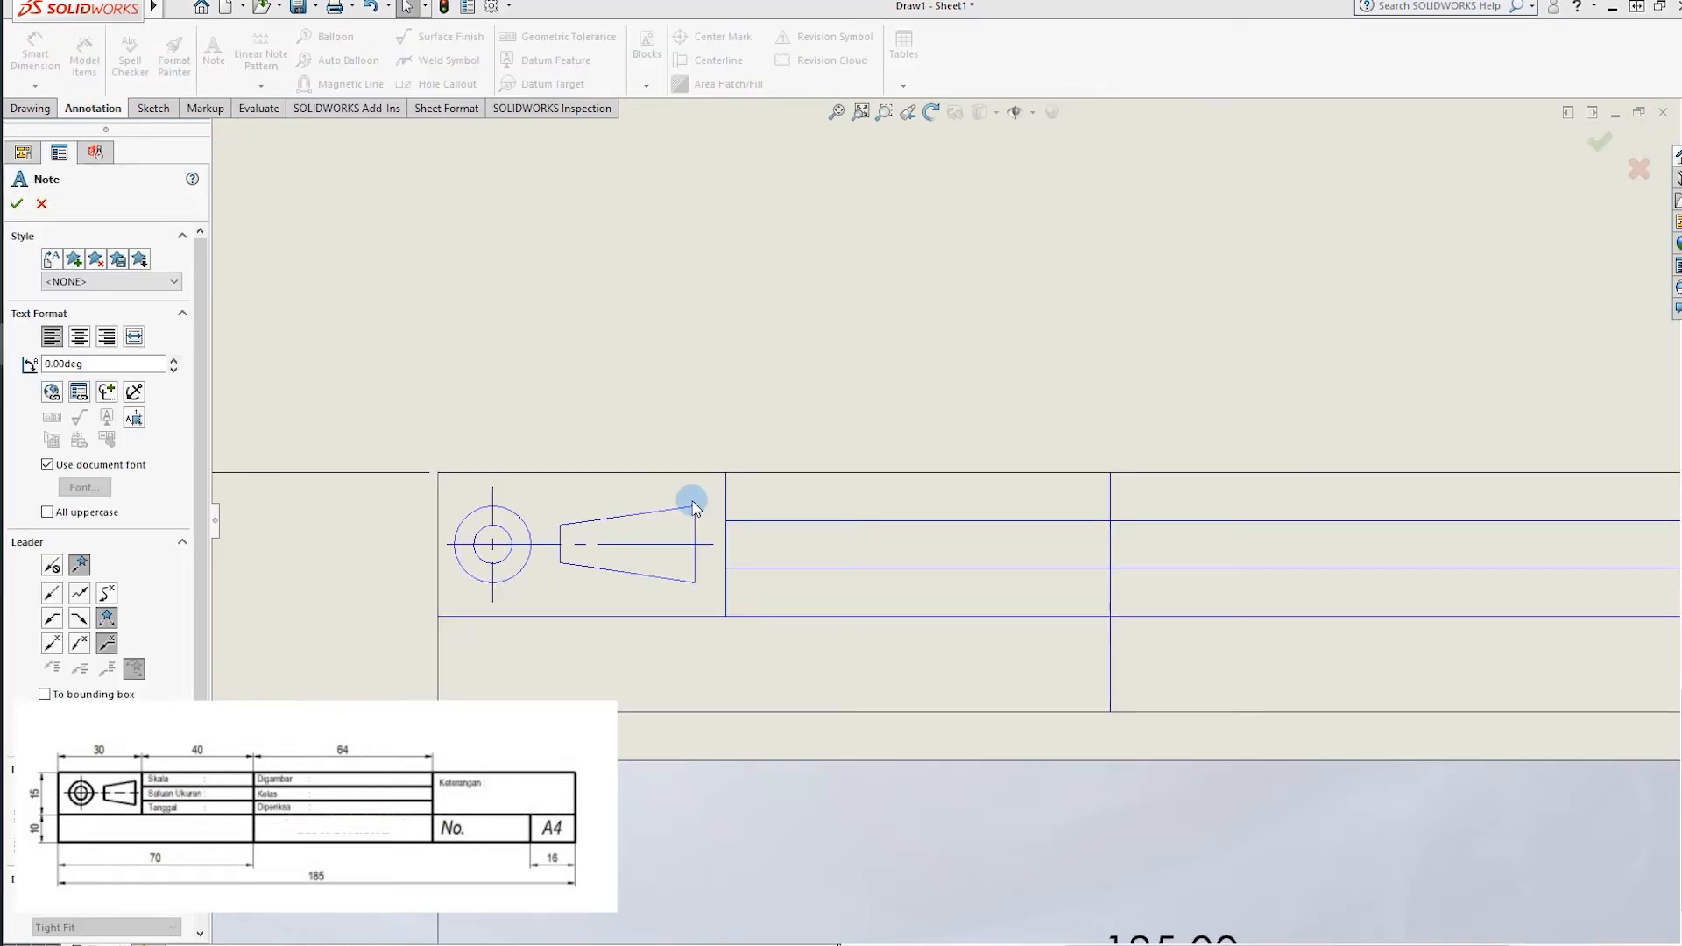
{"action": "left_click", "coordinate": [779, 516]}
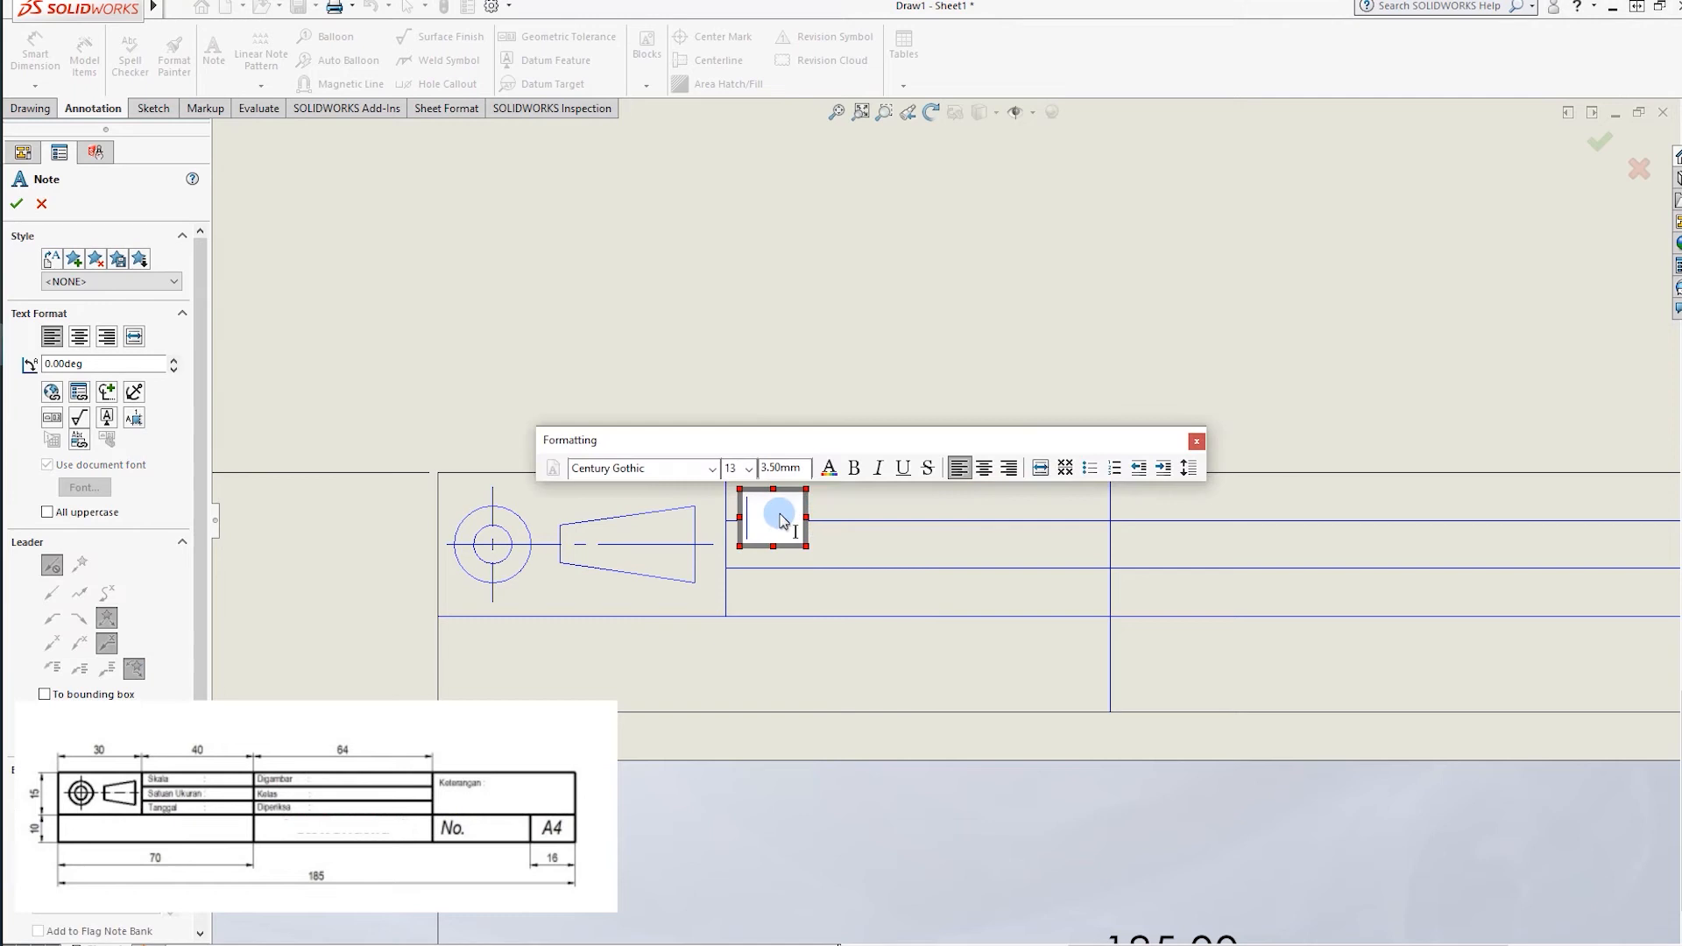
{"action": "type", "text": "sKALA"}
{"action": "key", "text": "BackSpace"}
{"action": "key", "text": "BackSpace"}
{"action": "key", "text": "BackSpace"}
{"action": "key", "text": "BackSpace"}
{"action": "key", "text": "BackSpace"}
{"action": "type", "text": "Skala"}
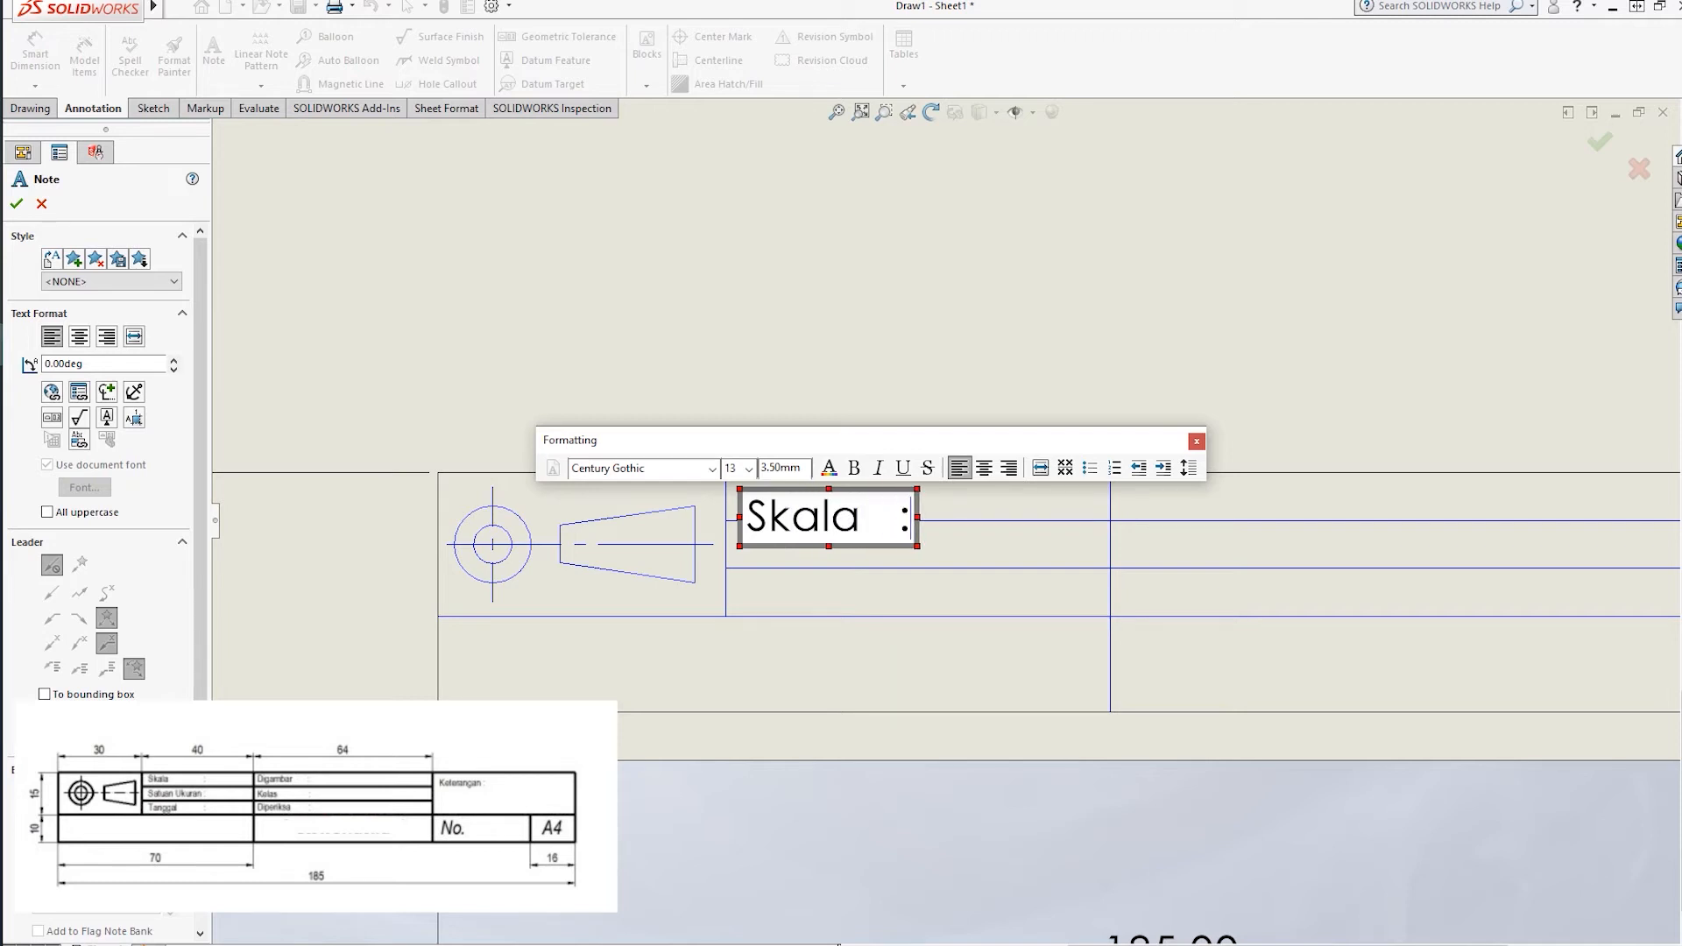
{"action": "type", "text": "   :"}
{"action": "left_click", "coordinate": [548, 332]}
{"action": "key", "text": "Escape"}
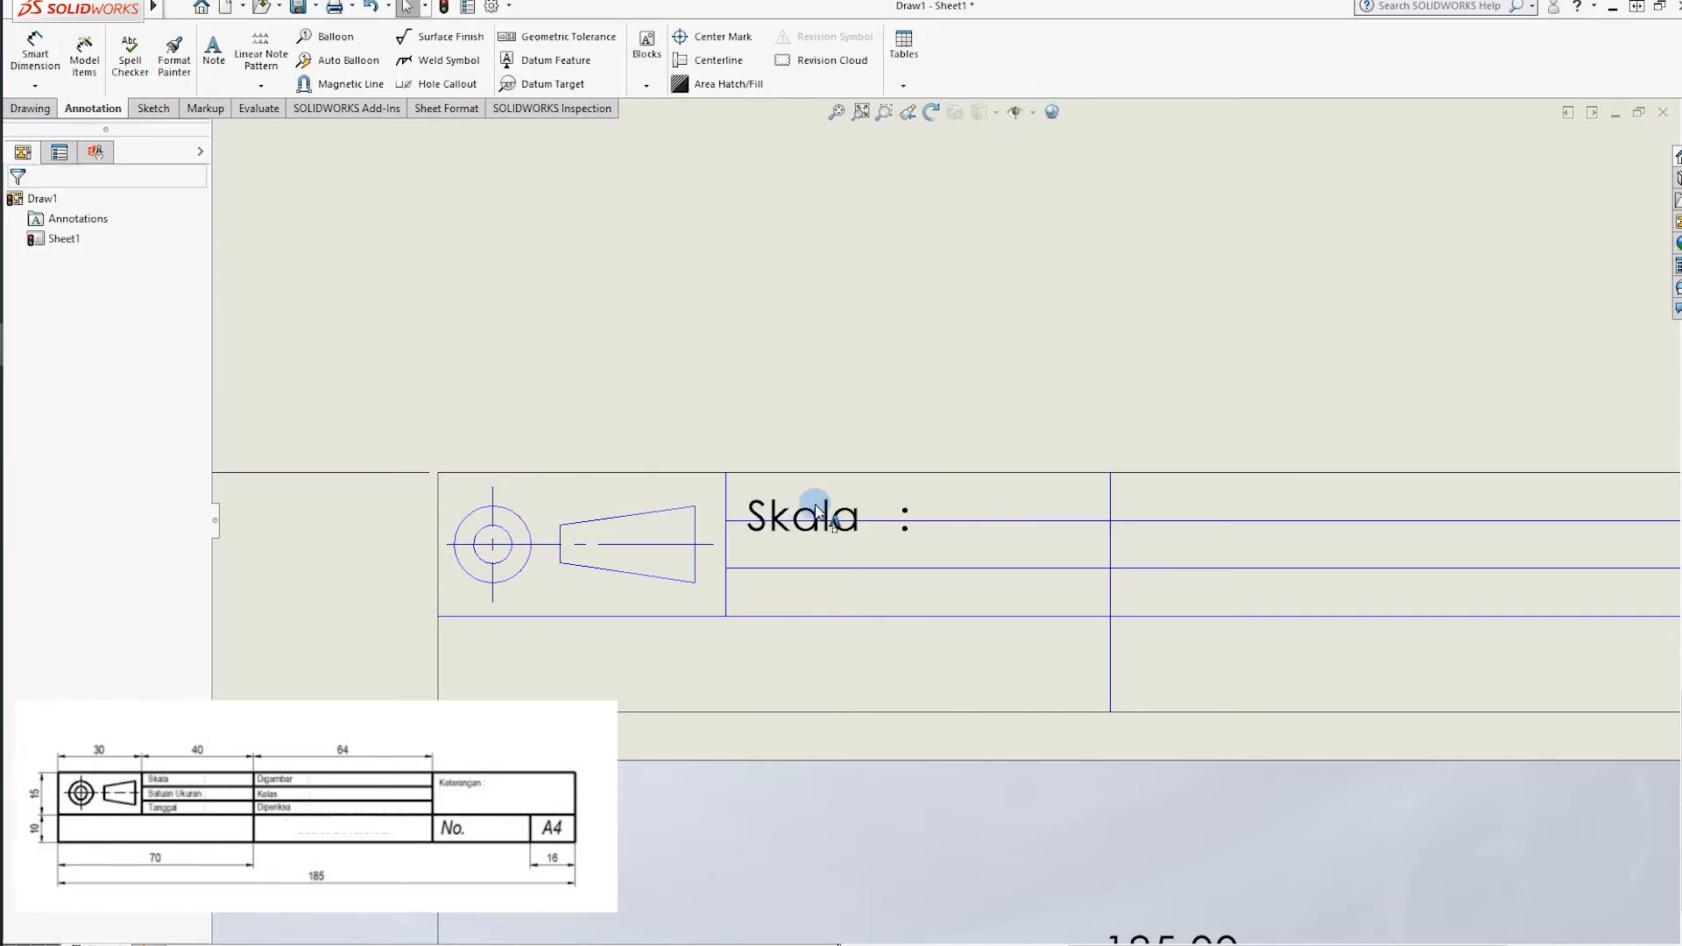
Fit the "Skala :" note inside the top row and set its font to Times New Roman, size 10.
{"action": "left_click", "coordinate": [212, 52]}
{"action": "scroll", "coordinate": [789, 500], "scroll_direction": "down", "scroll_amount": 2}
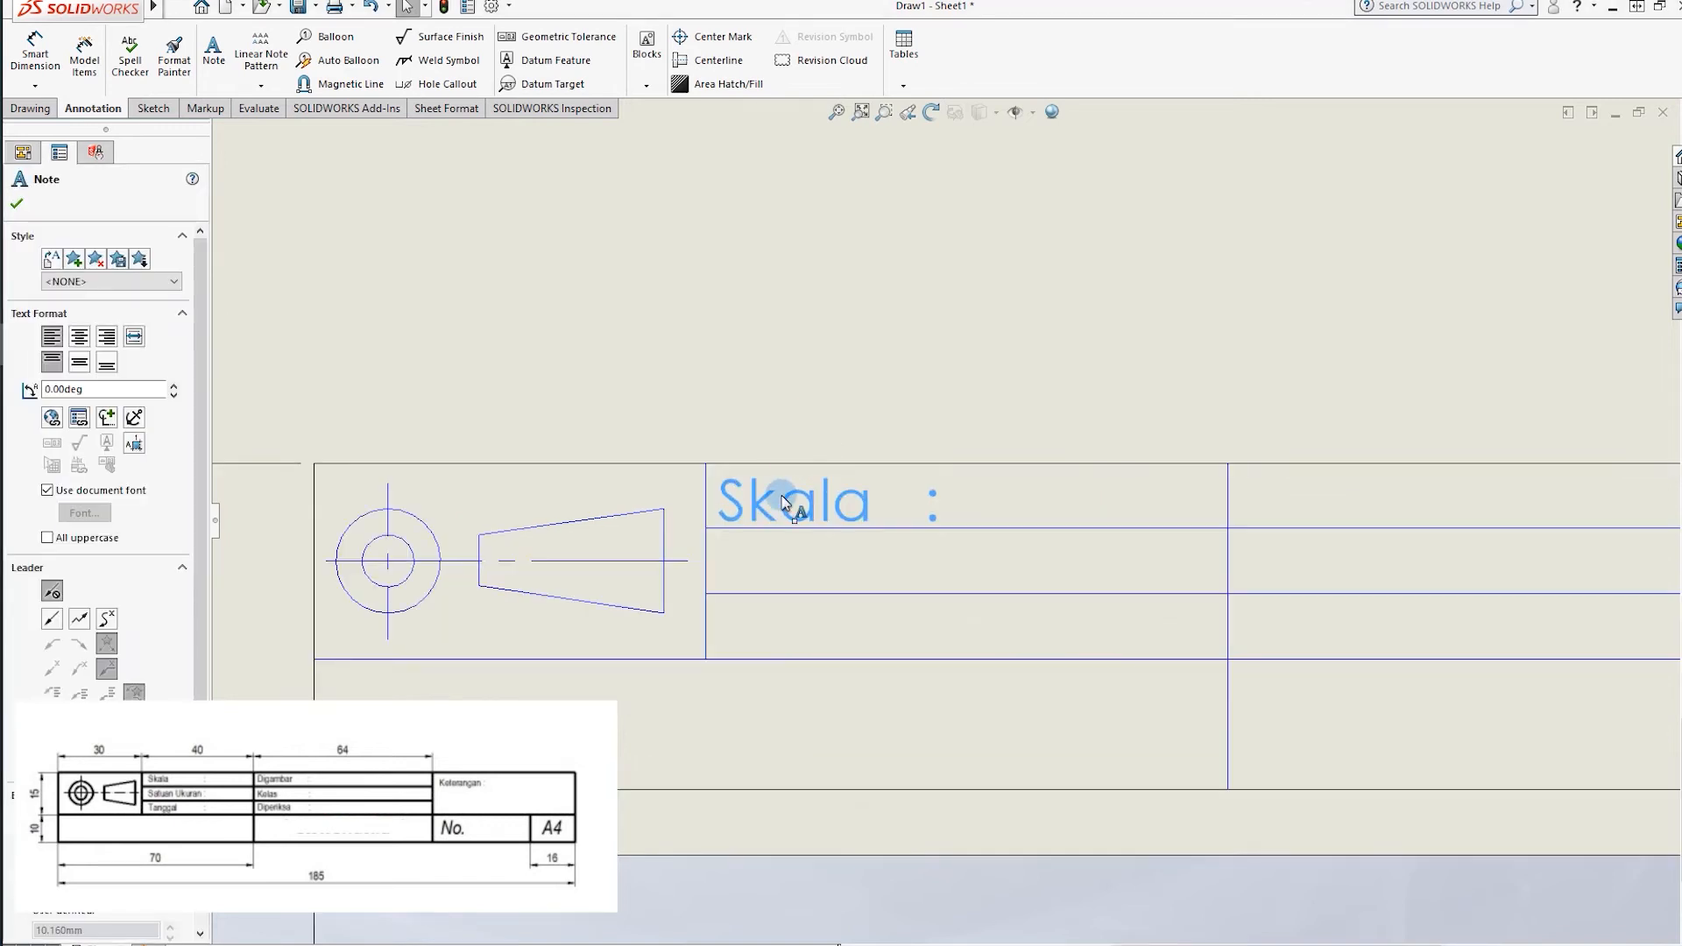
{"action": "double_click", "coordinate": [880, 491]}
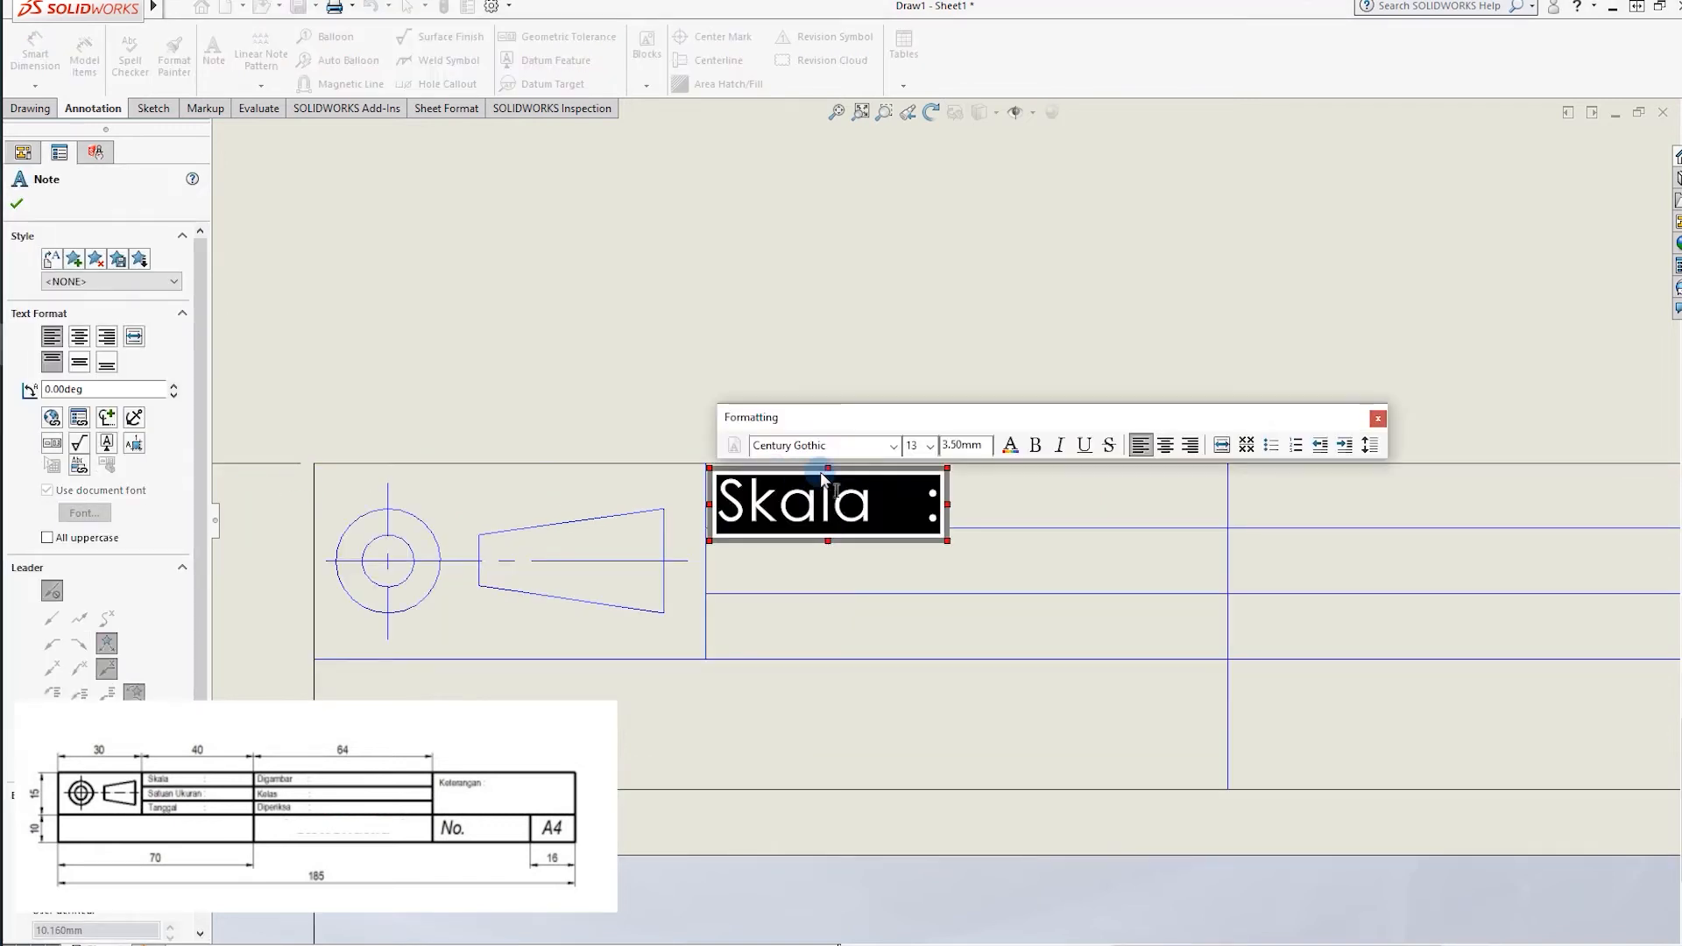
{"action": "left_click", "coordinate": [894, 445]}
{"action": "type", "text": "time"}
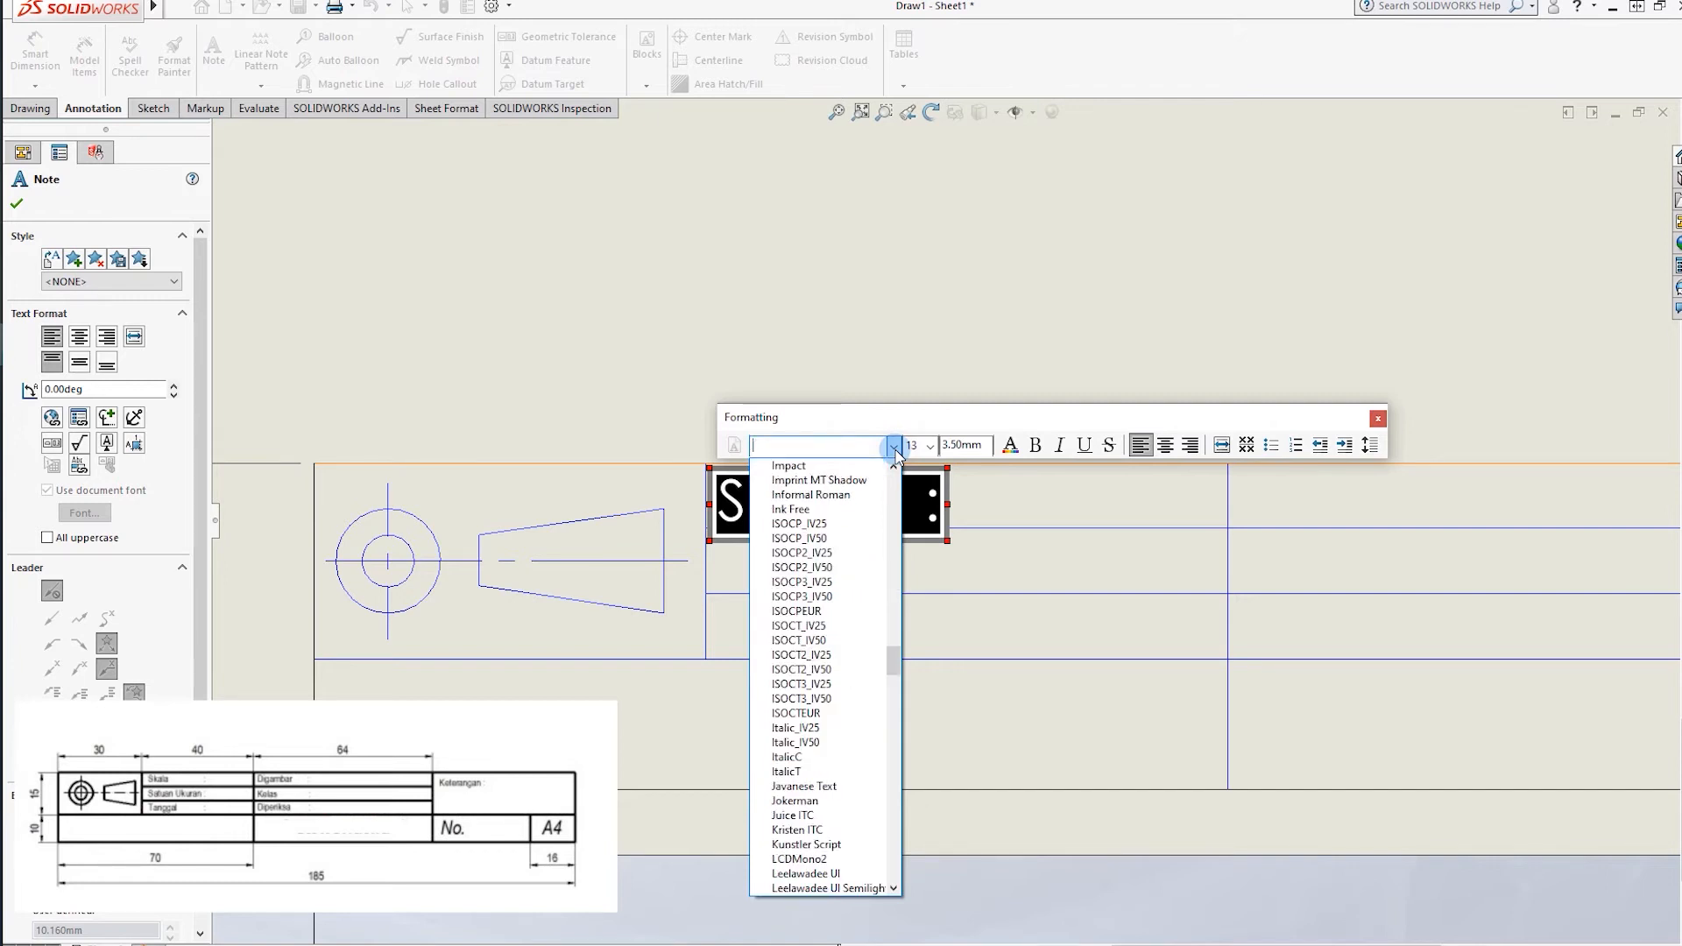
{"action": "key", "text": "Return"}
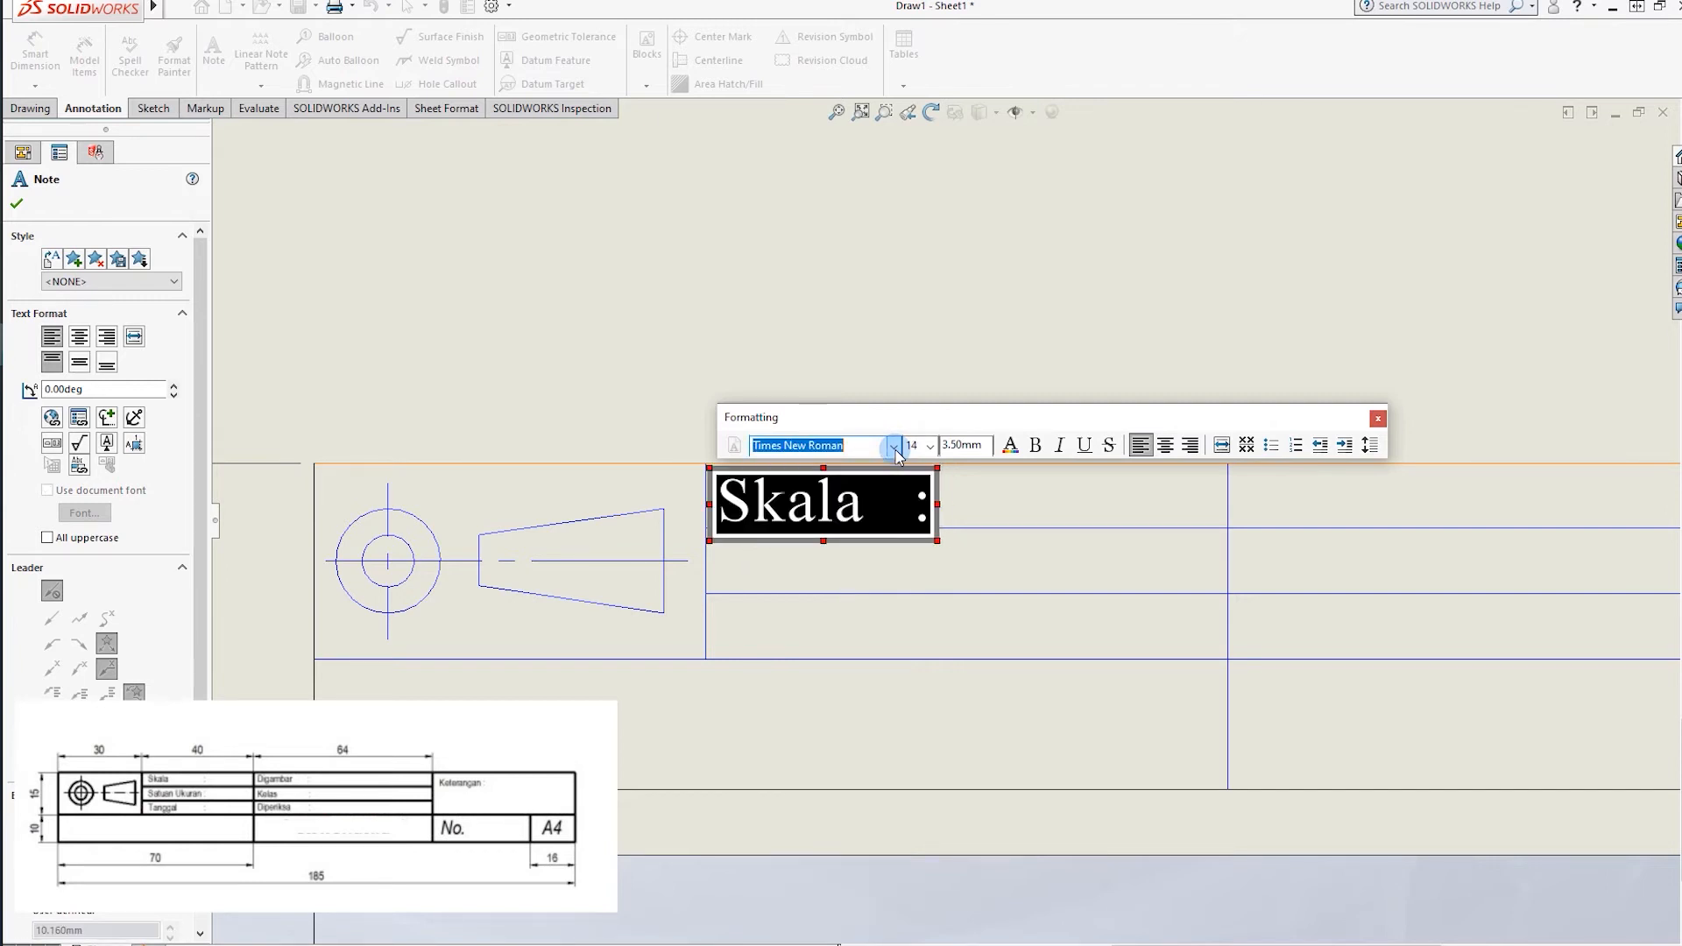
{"action": "left_click", "coordinate": [928, 448]}
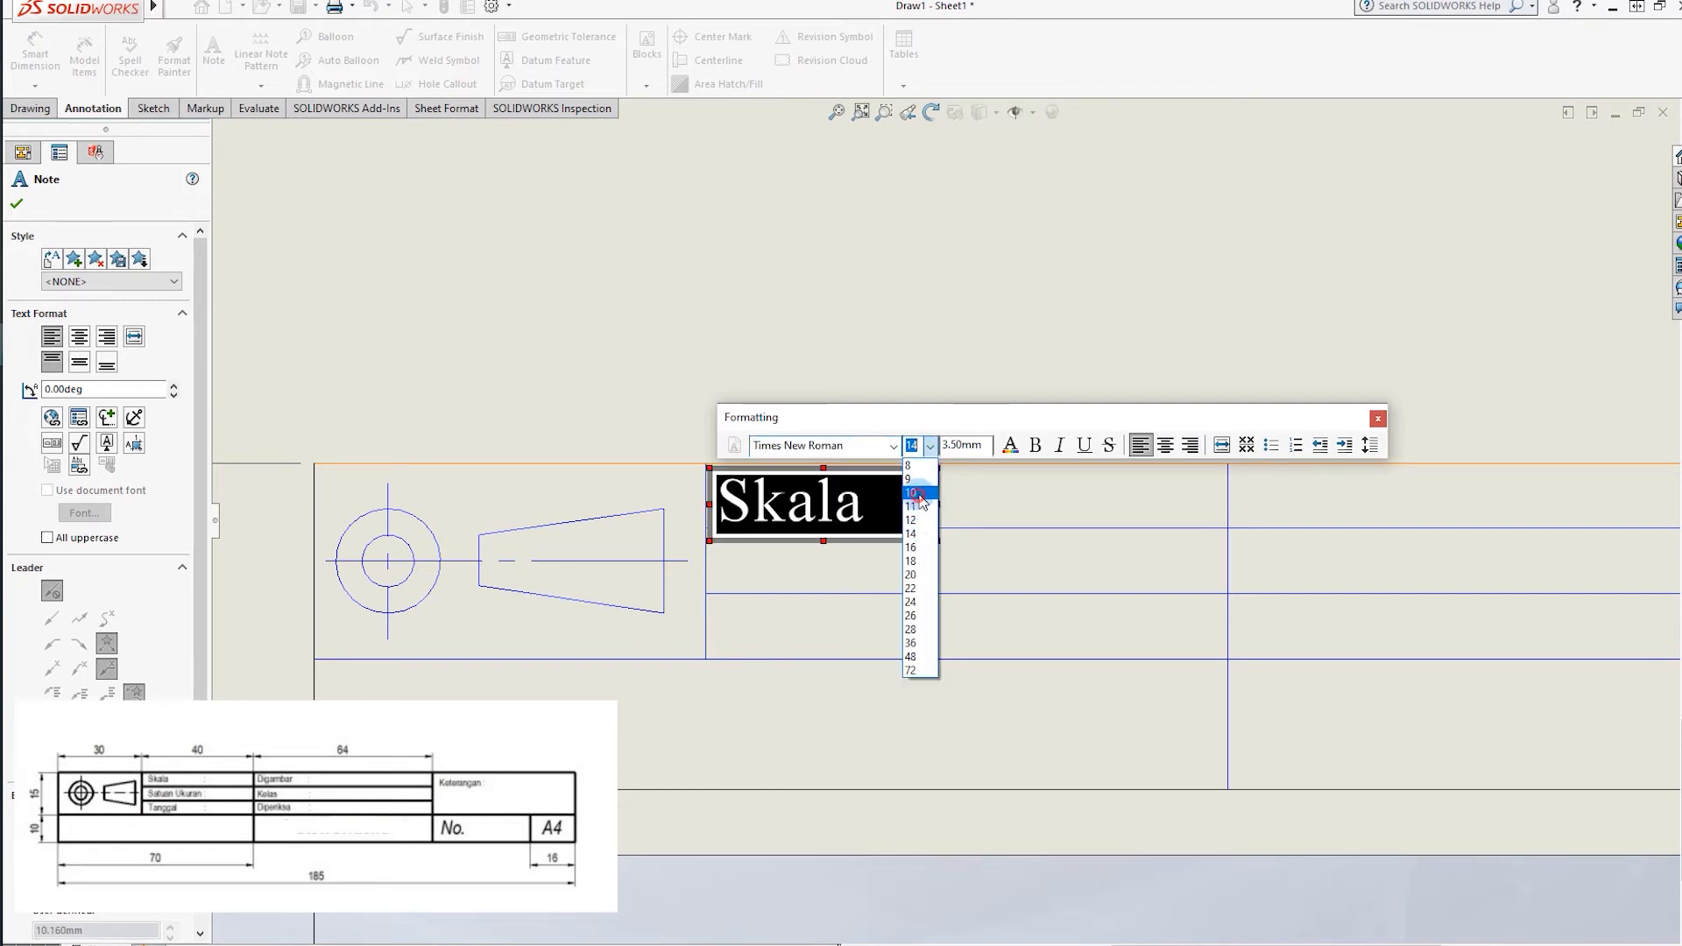
{"action": "left_click", "coordinate": [913, 493]}
{"action": "left_click", "coordinate": [886, 473]}
{"action": "left_click", "coordinate": [811, 498]}
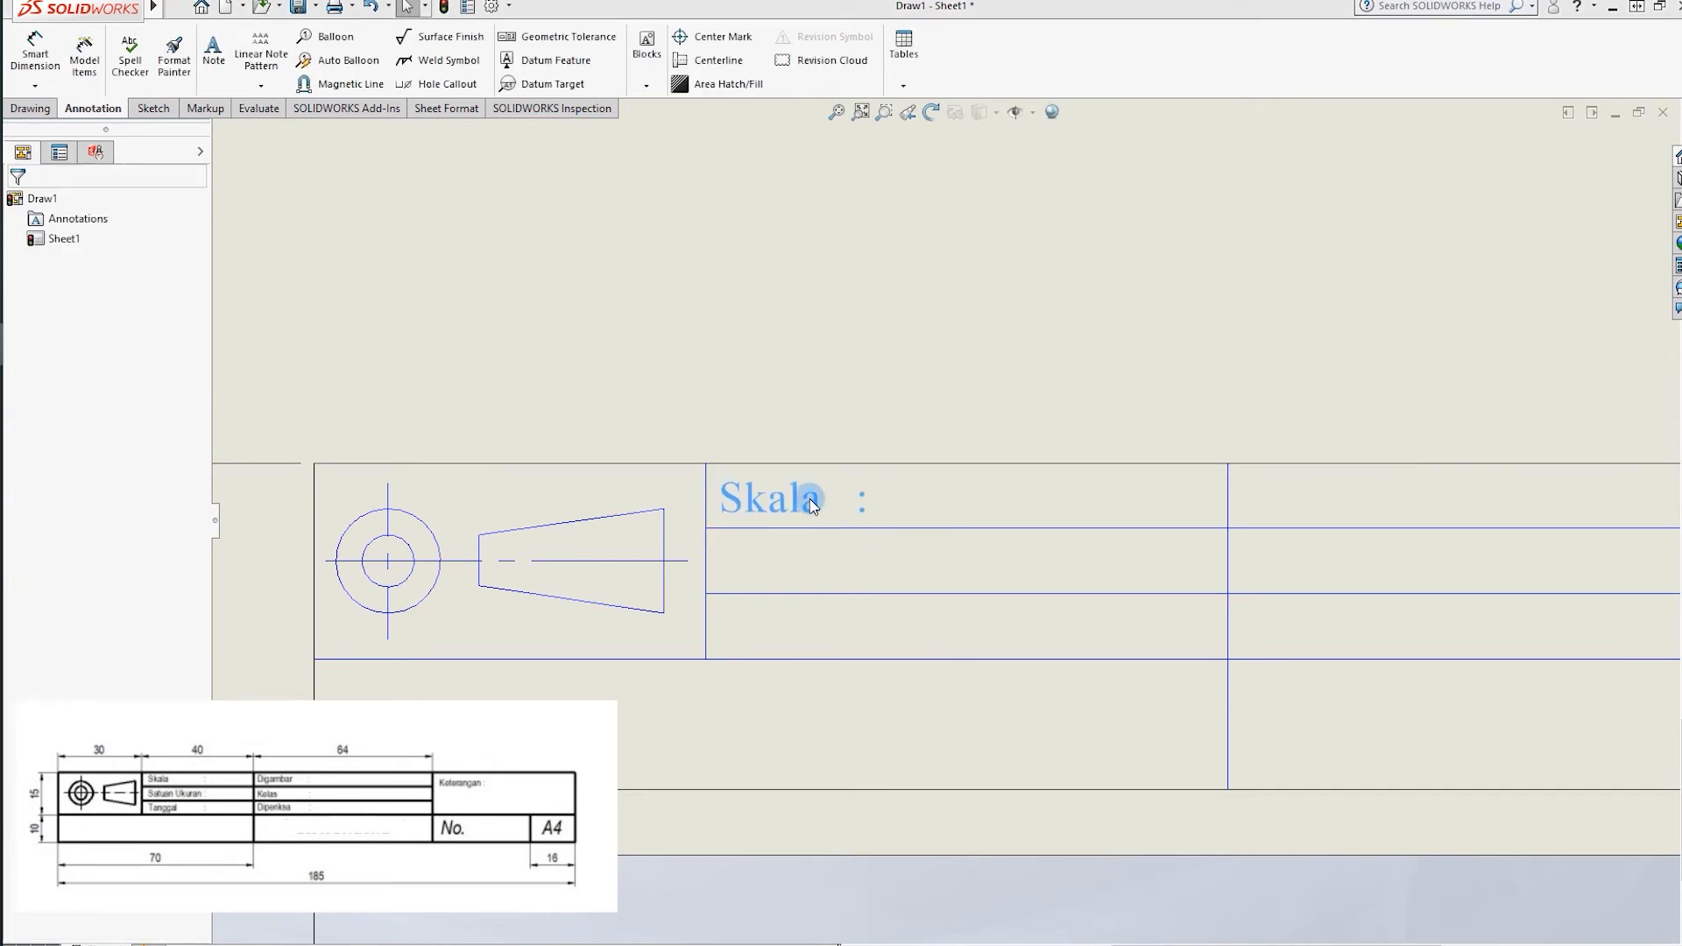
Place copies of the "Skala :" note in all three rows of the column beside the projection symbol.
{"action": "left_click", "coordinate": [806, 499]}
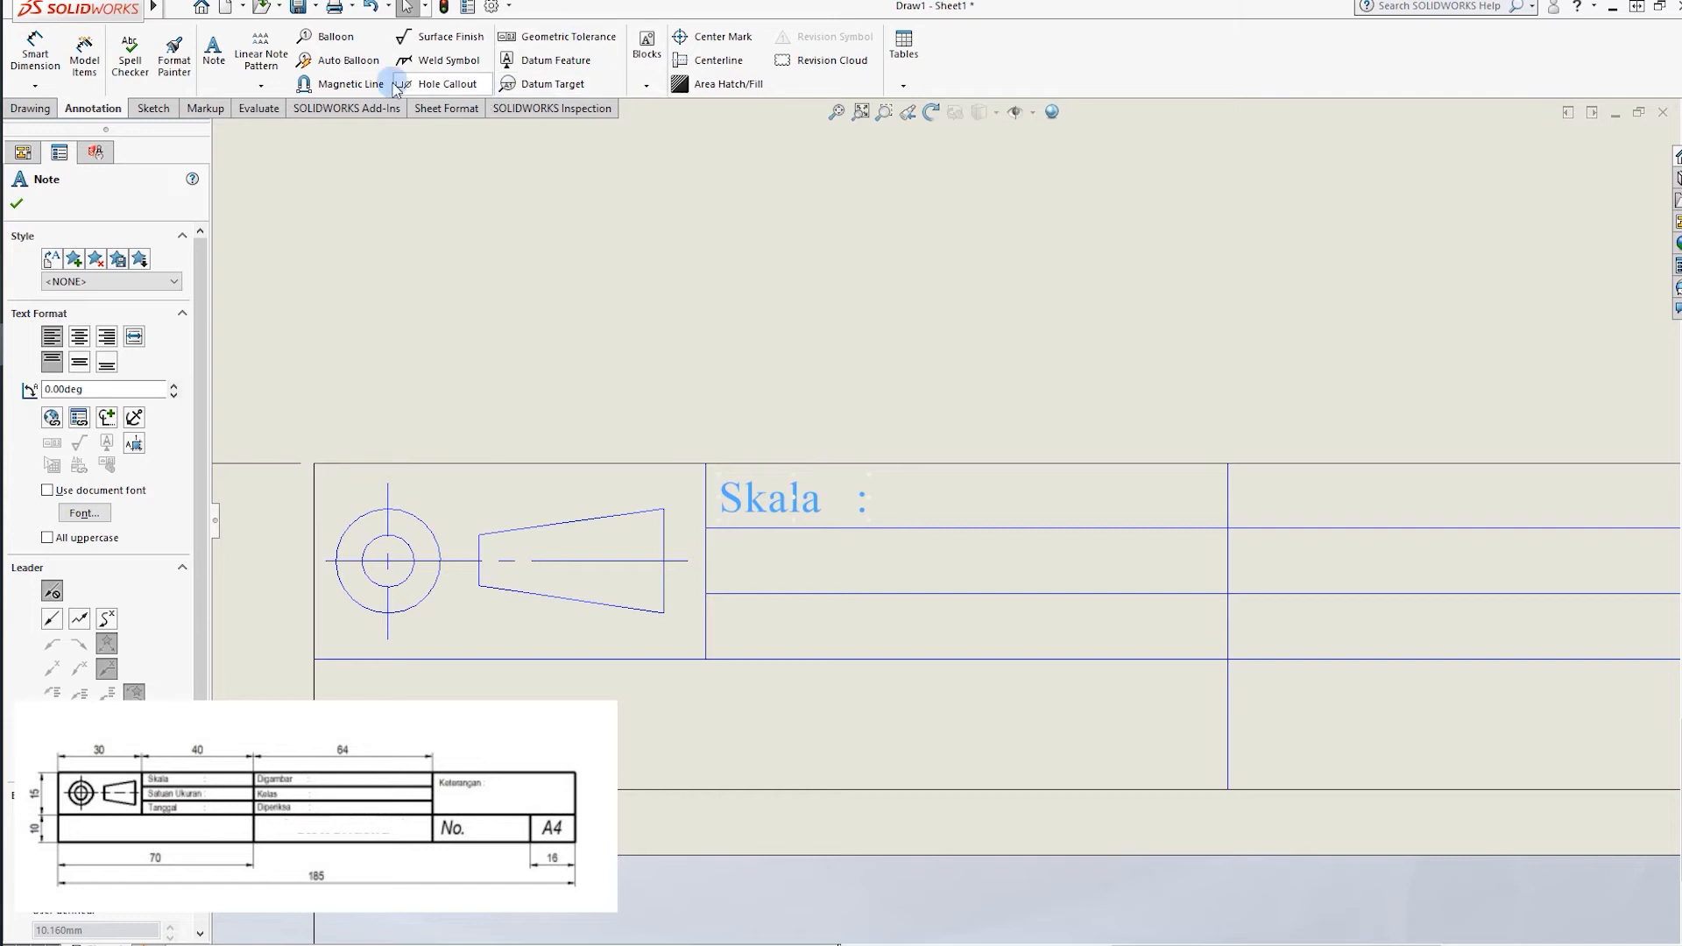
{"action": "left_click", "coordinate": [975, 503]}
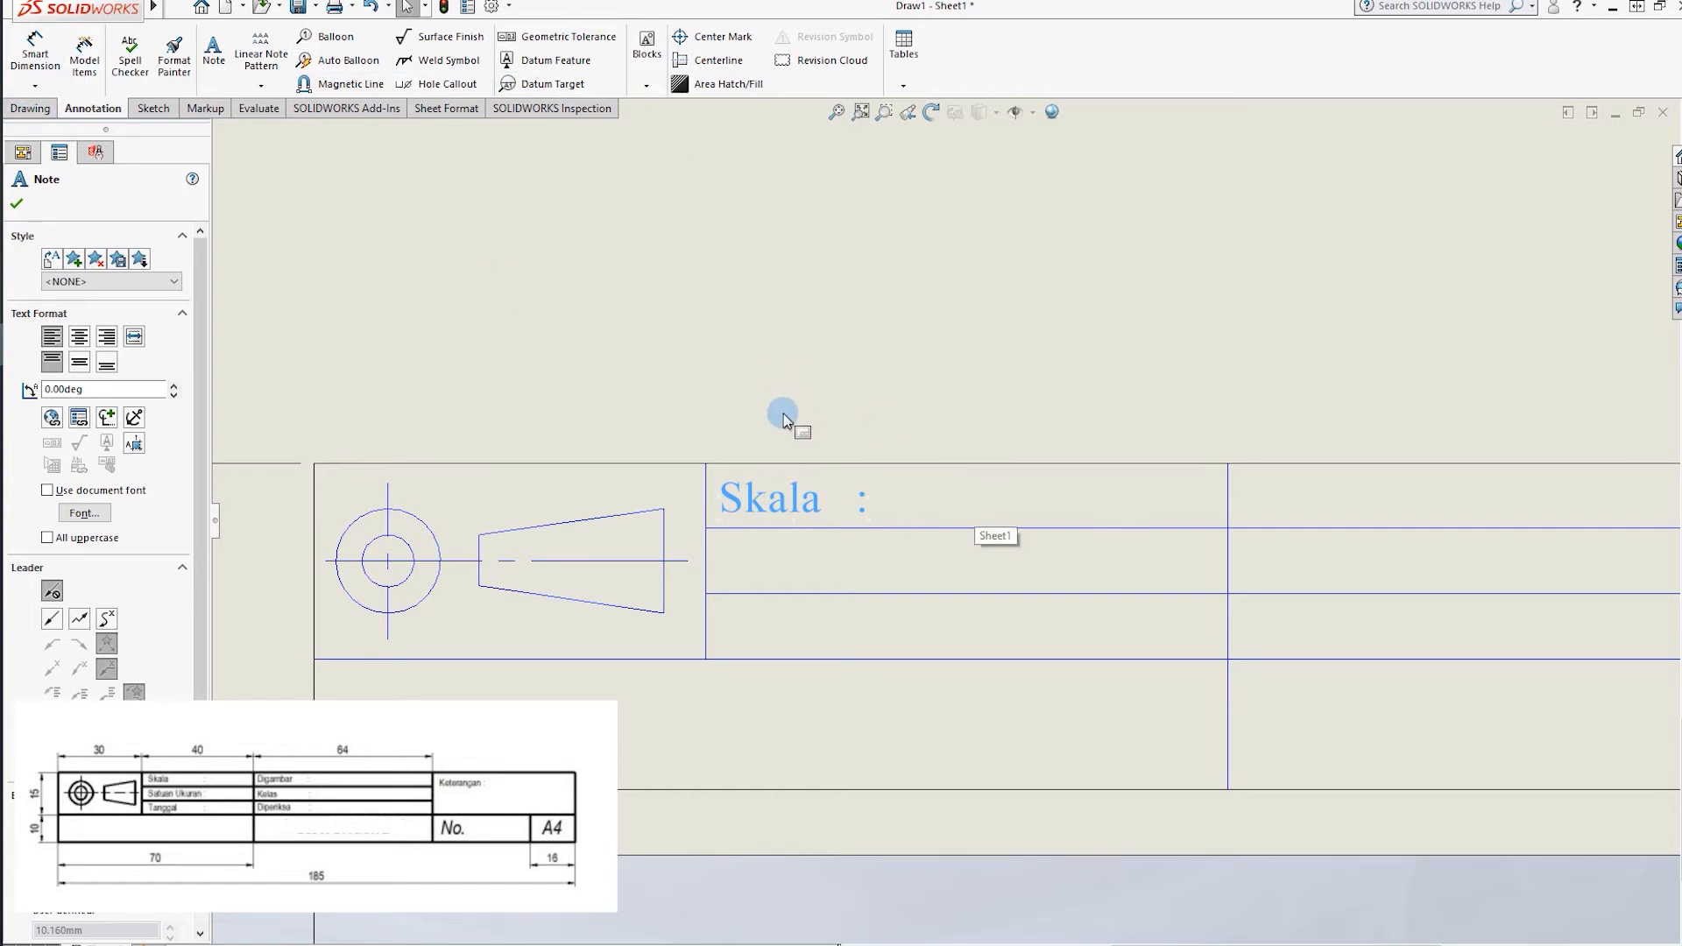
{"action": "key", "text": "Escape"}
{"action": "left_click", "coordinate": [799, 491]}
{"action": "key", "text": "Delete"}
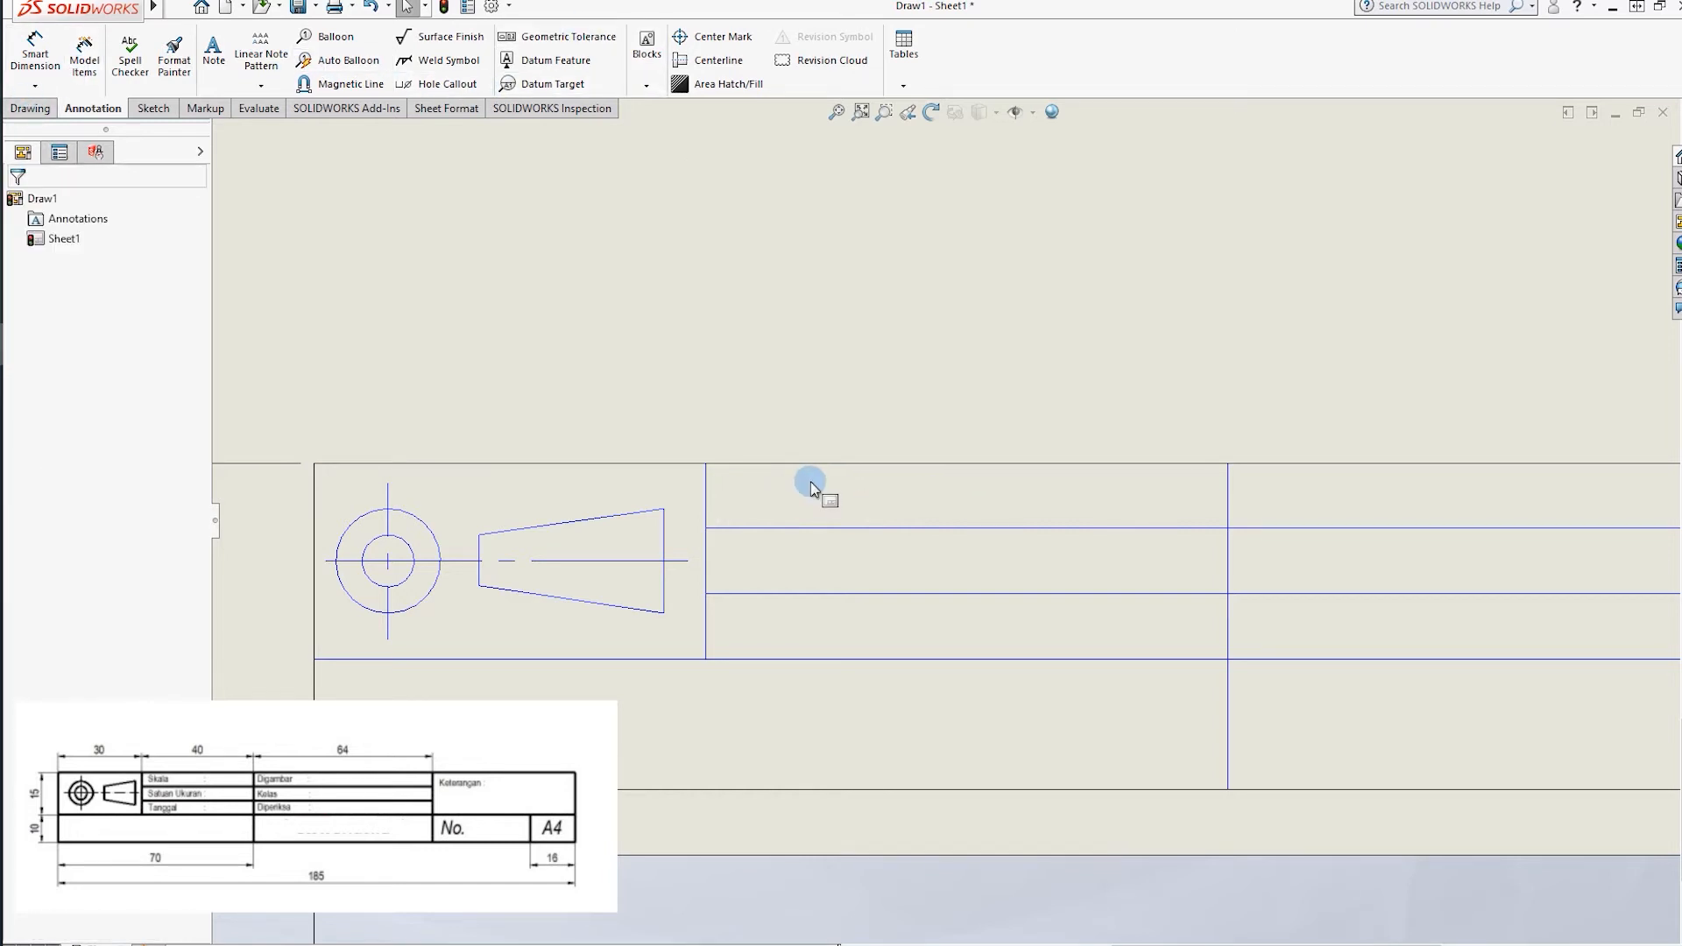
{"action": "left_click", "coordinate": [811, 490]}
{"action": "left_click_drag", "start_coordinate": [813, 493], "coordinate": [807, 632], "text": "ctrl"}
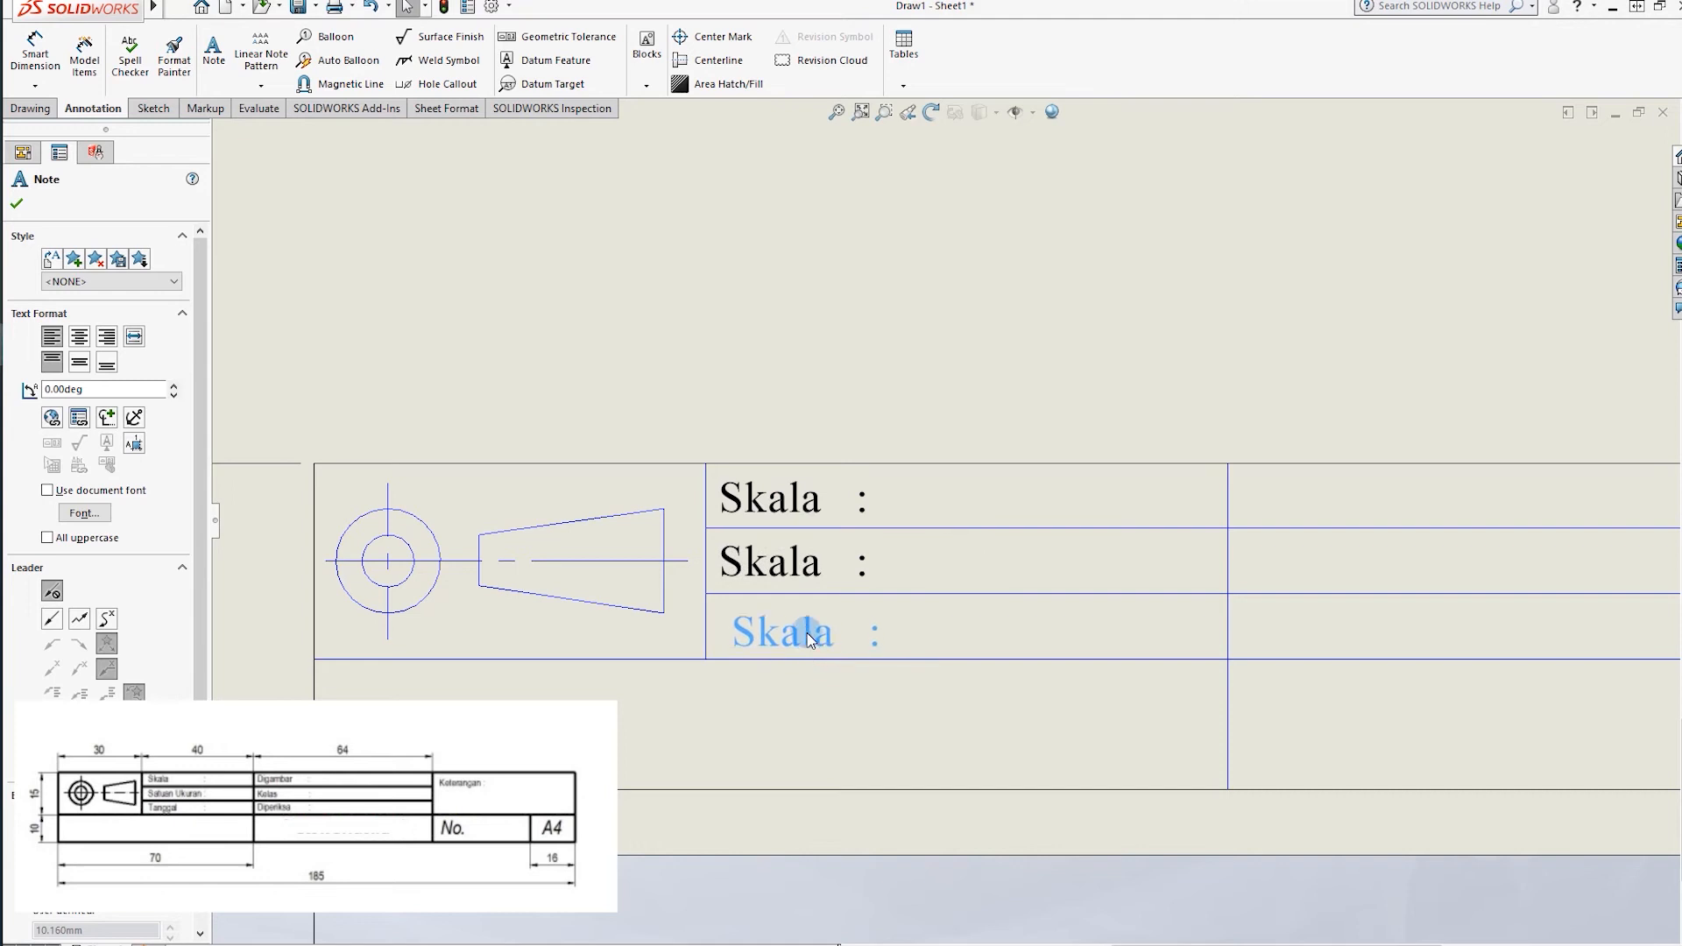
Place copies of the "Skala :" note in all three rows of the second label column.
{"action": "key", "text": "ctrl+v"}
{"action": "left_click_drag", "start_coordinate": [1014, 580], "coordinate": [1325, 525]}
{"action": "key", "text": "ctrl+v"}
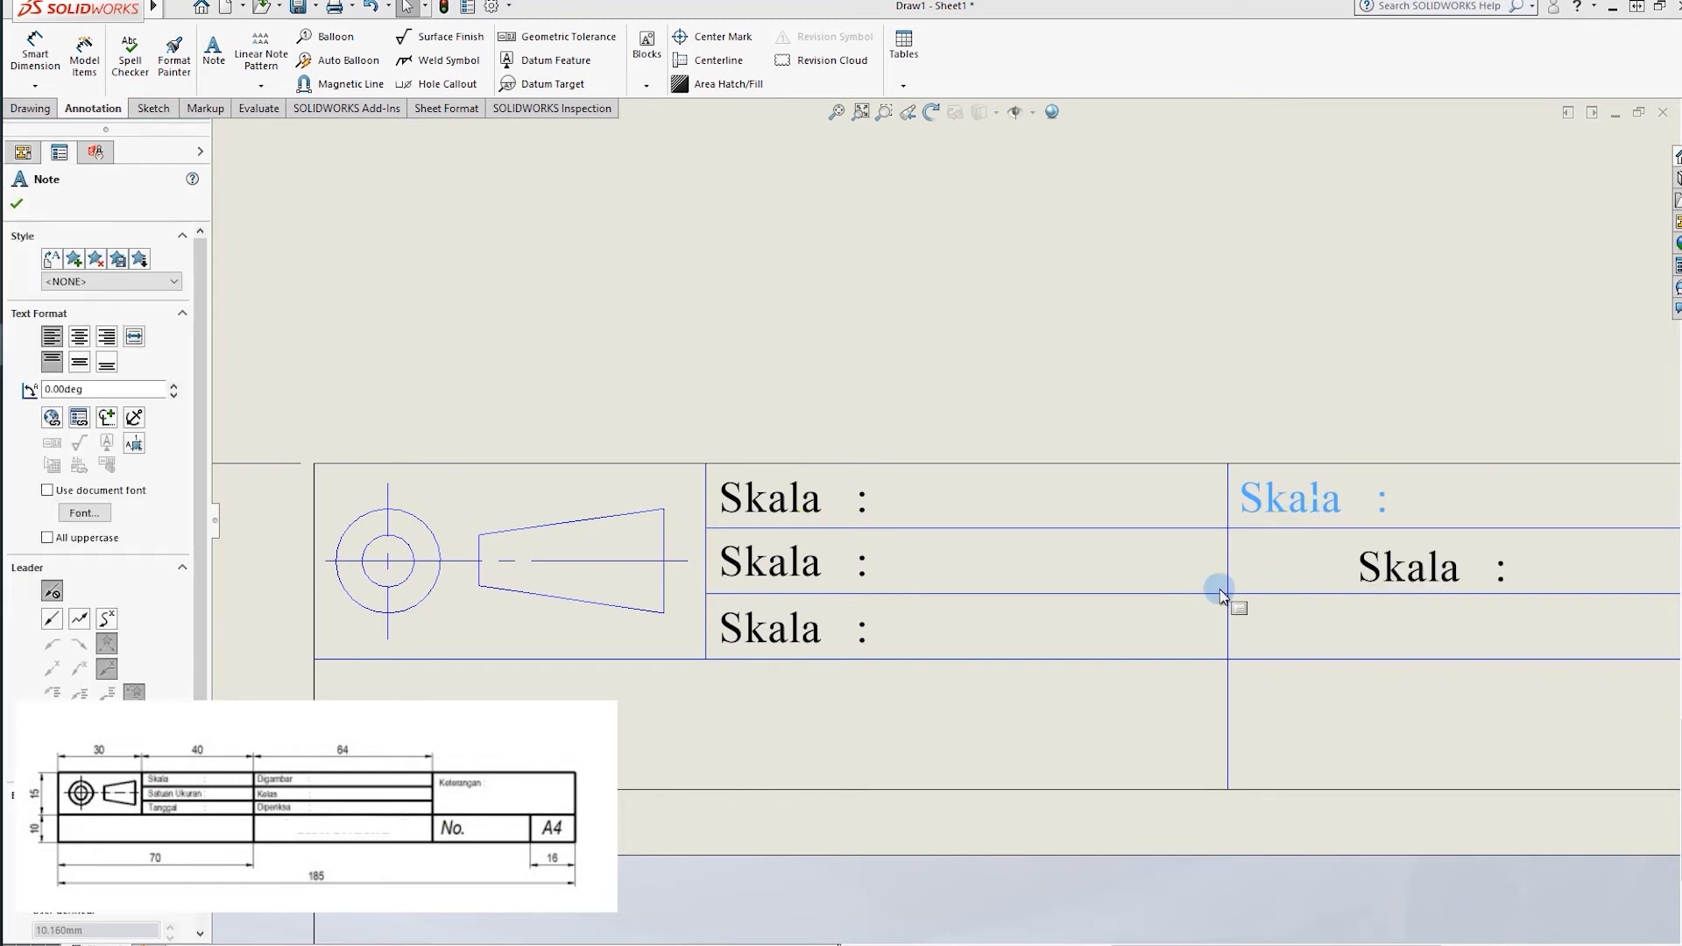
{"action": "left_click_drag", "start_coordinate": [1398, 568], "coordinate": [1288, 564]}
{"action": "key", "text": "ctrl+v"}
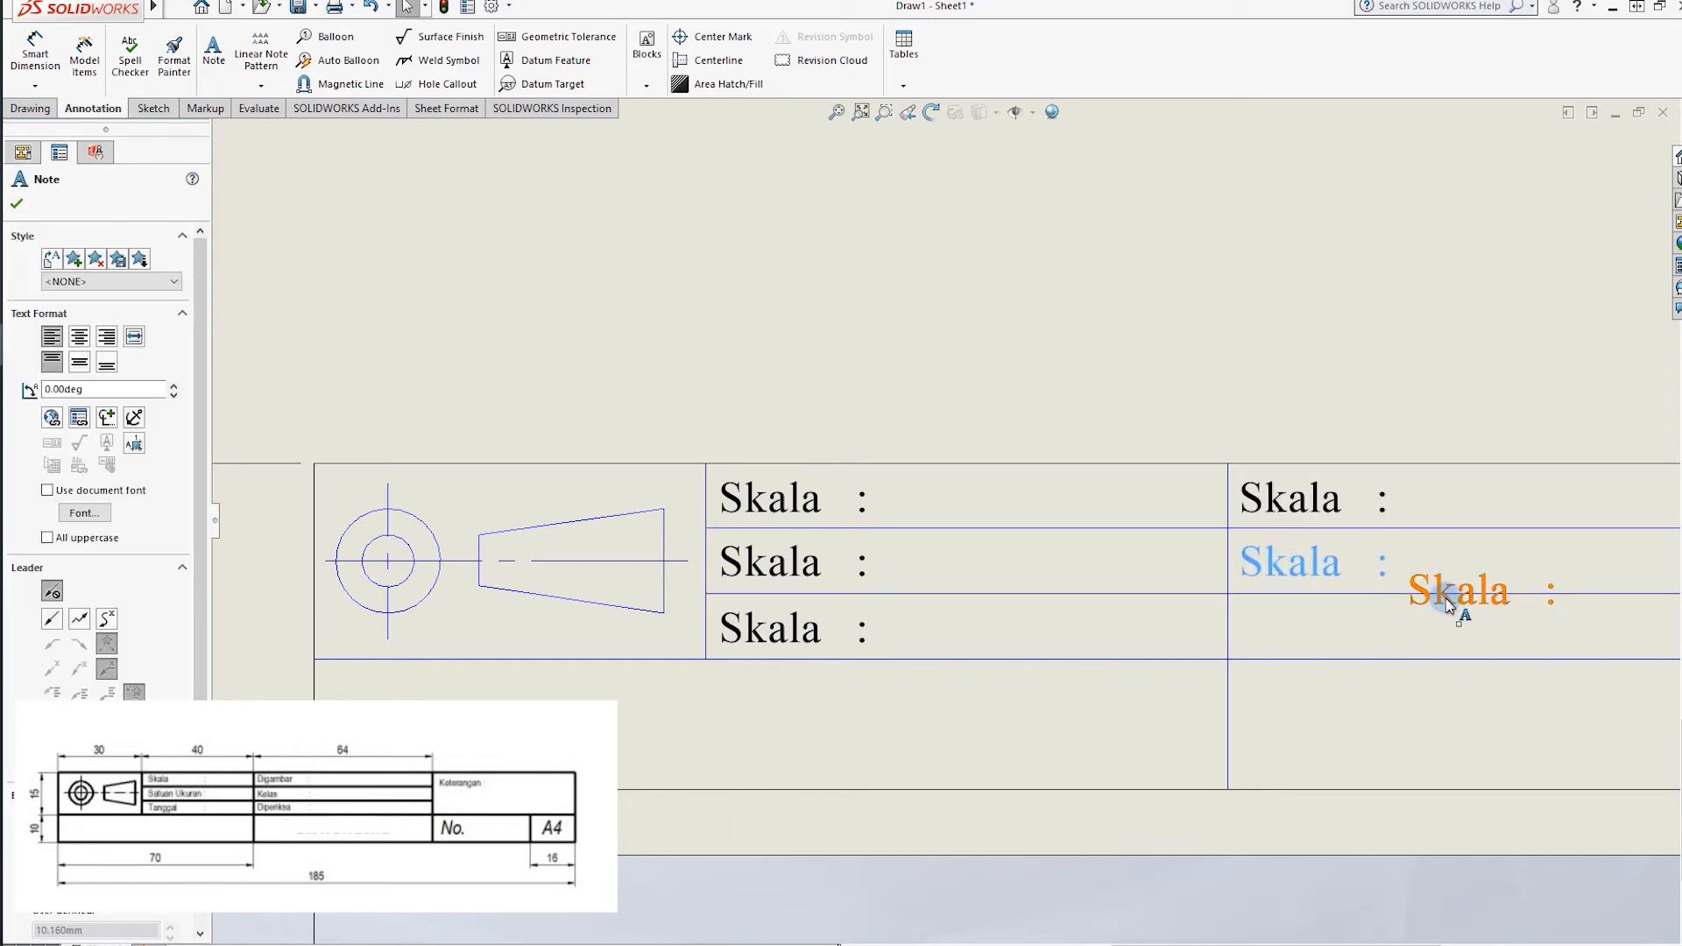
{"action": "left_click_drag", "start_coordinate": [1448, 601], "coordinate": [1316, 638]}
{"action": "left_click", "coordinate": [976, 561]}
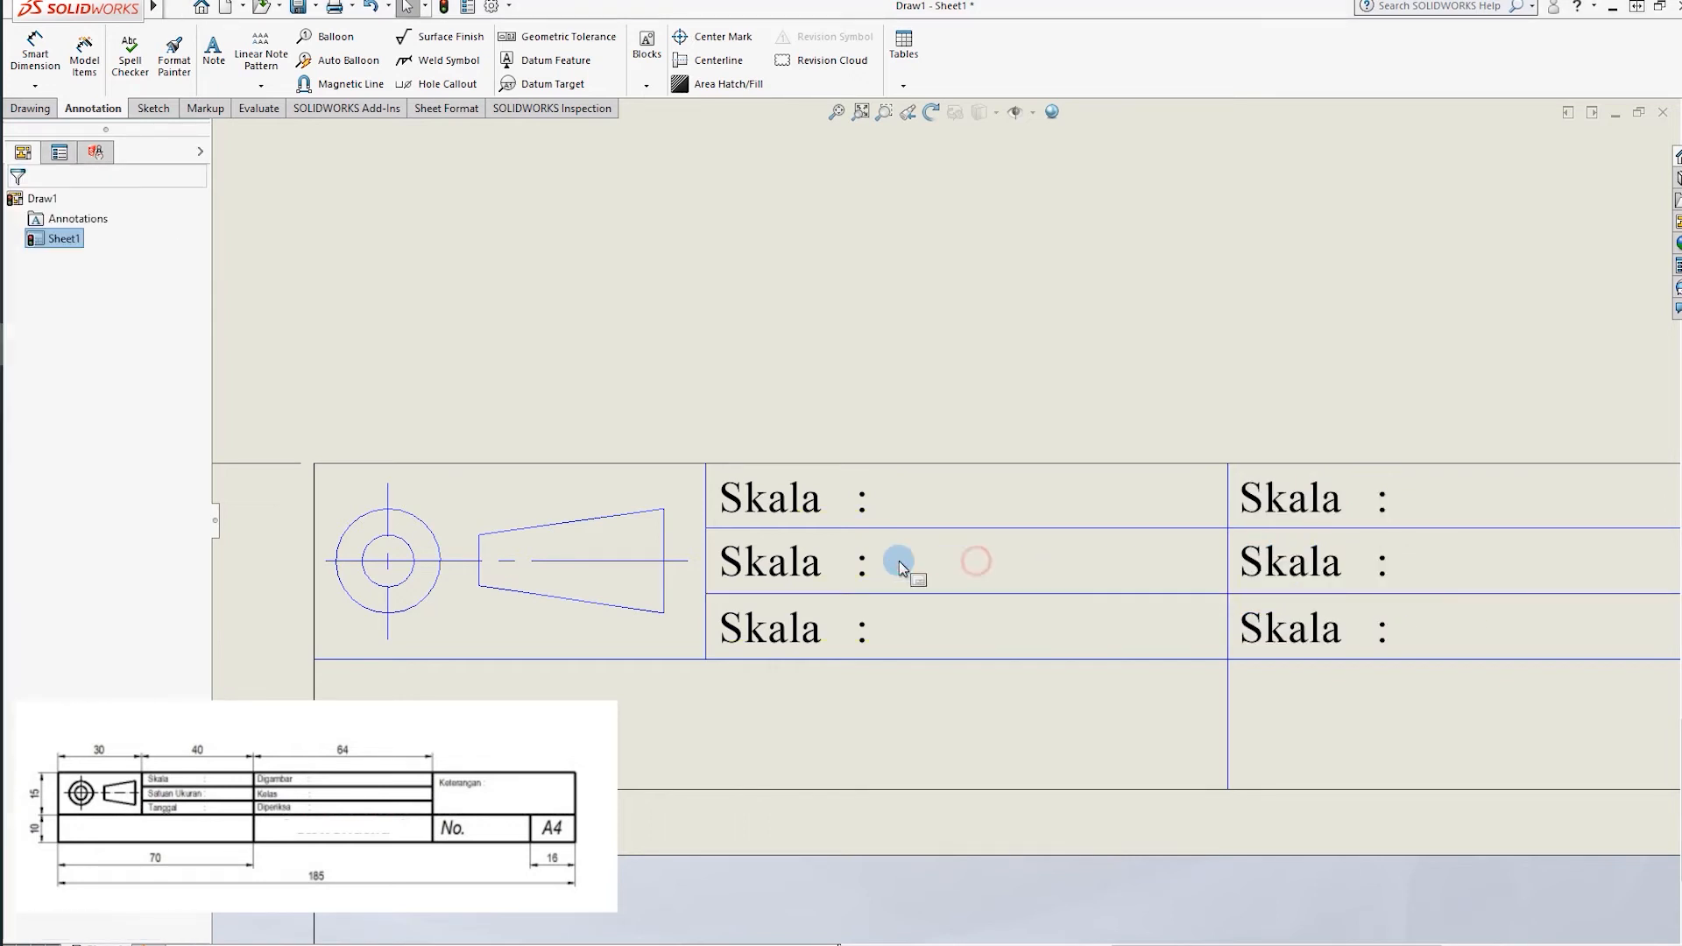
Change the middle-row note beside the projection symbol to "Satuan Ukuran :".
{"action": "double_click", "coordinate": [792, 563]}
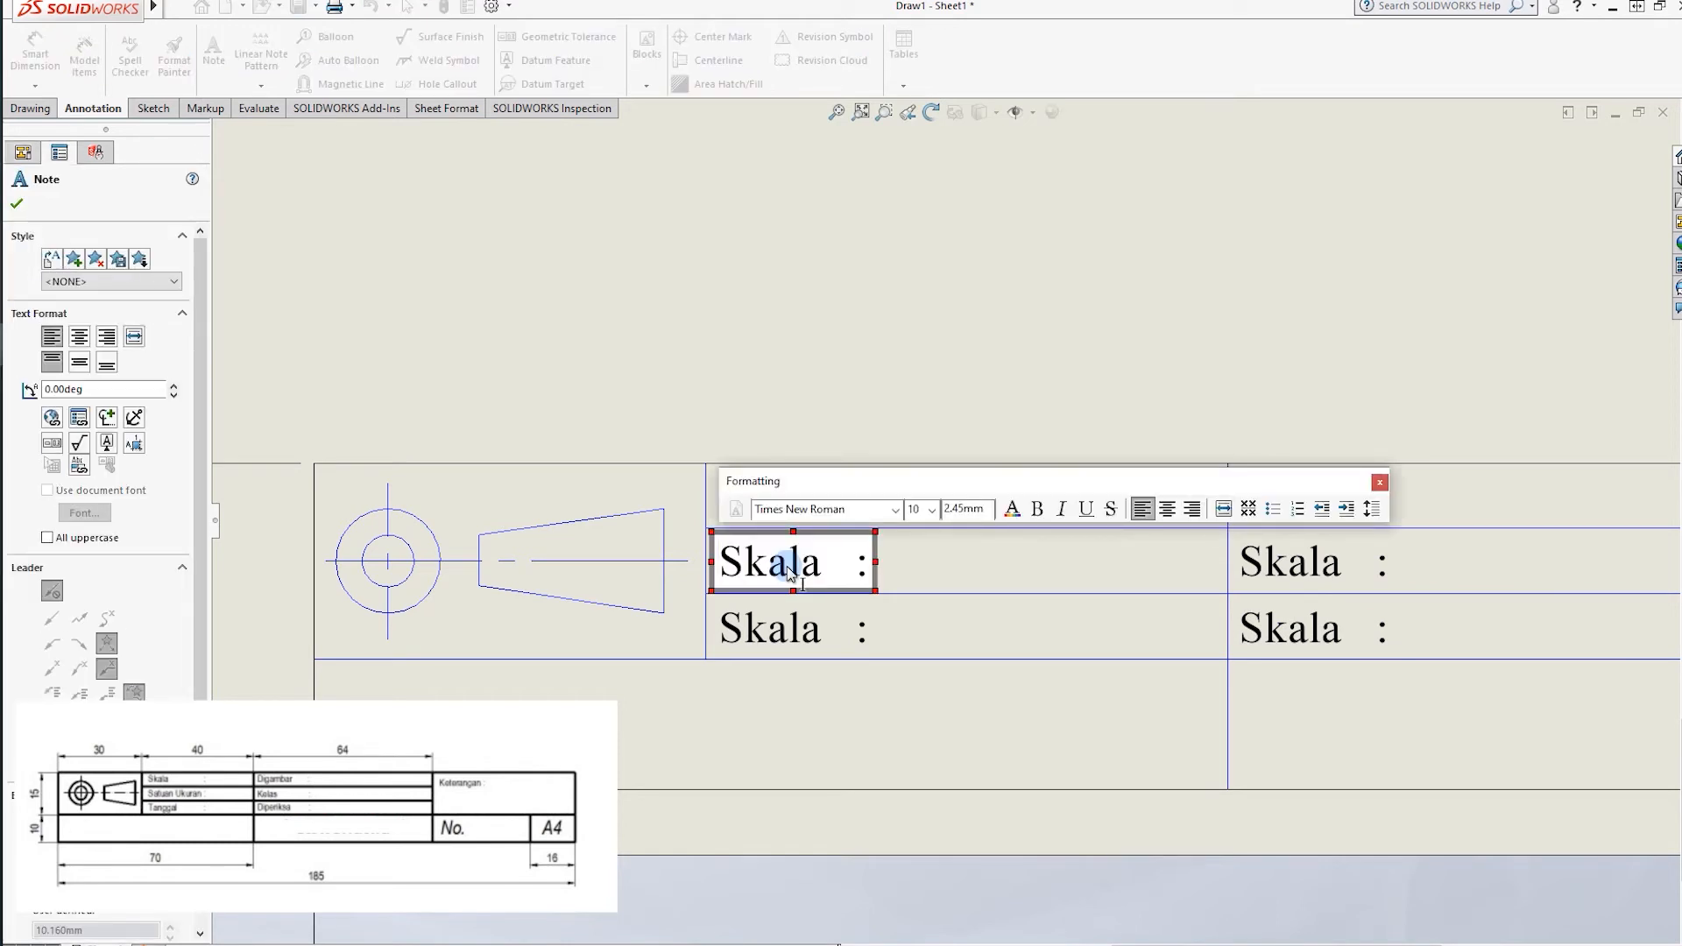
{"action": "key", "text": "BackSpace"}
{"action": "key", "text": "Delete"}
{"action": "key", "text": "Delete"}
{"action": "key", "text": "Delete"}
{"action": "key", "text": "Delete"}
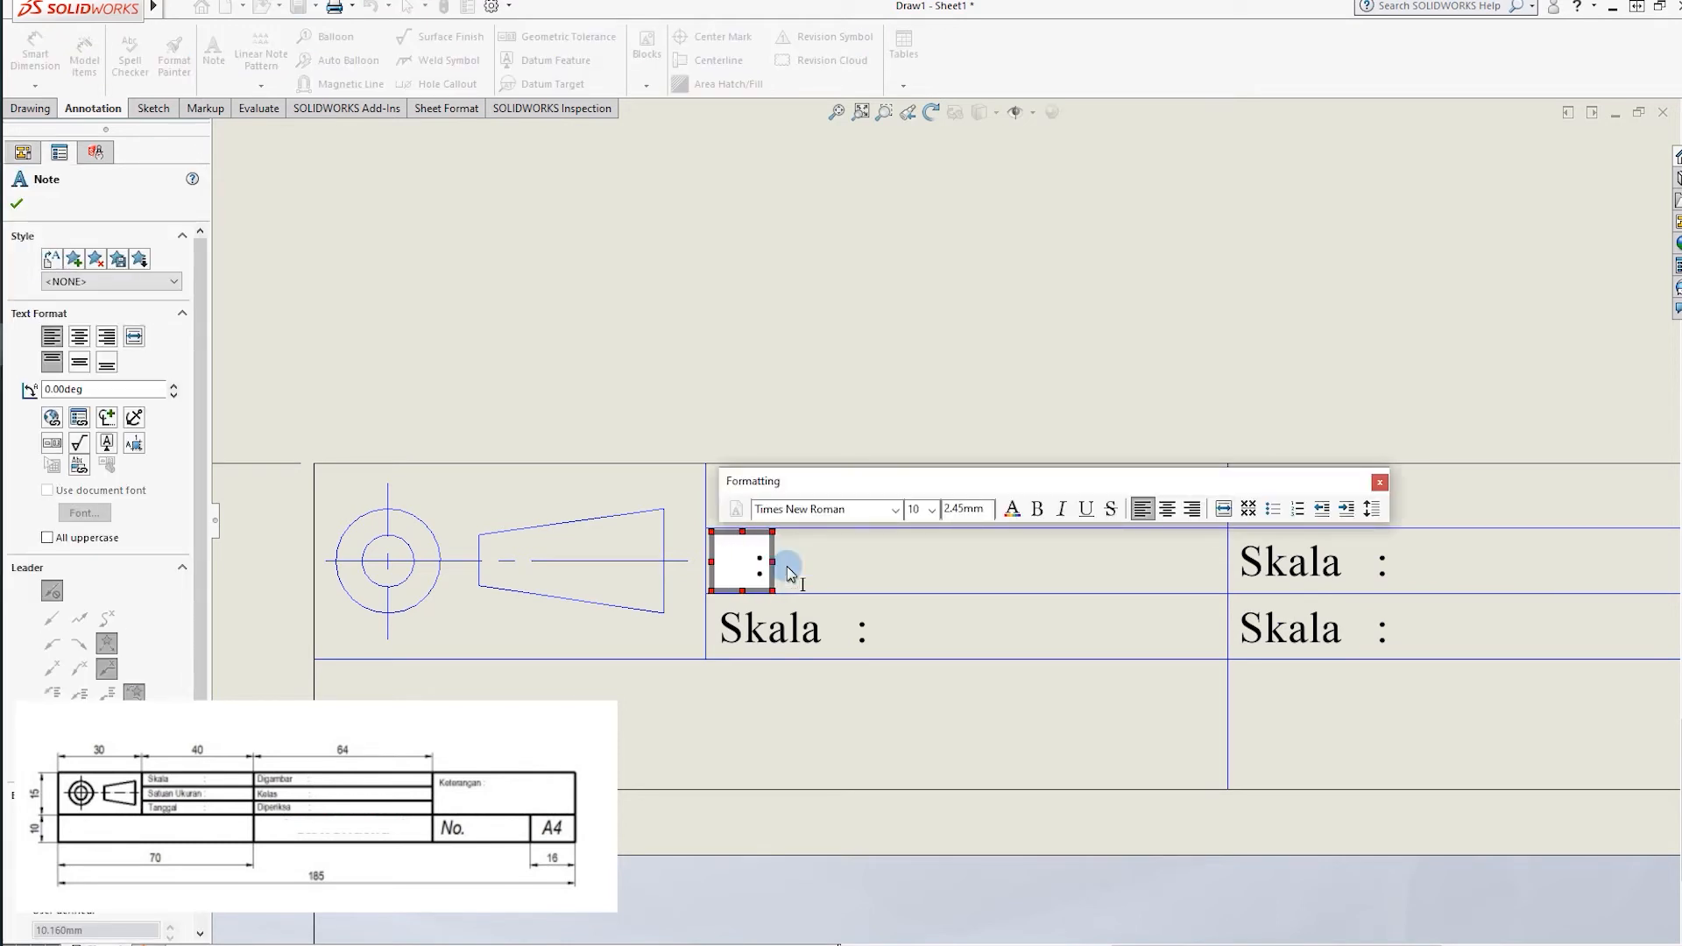
{"action": "type", "text": "Satuan"}
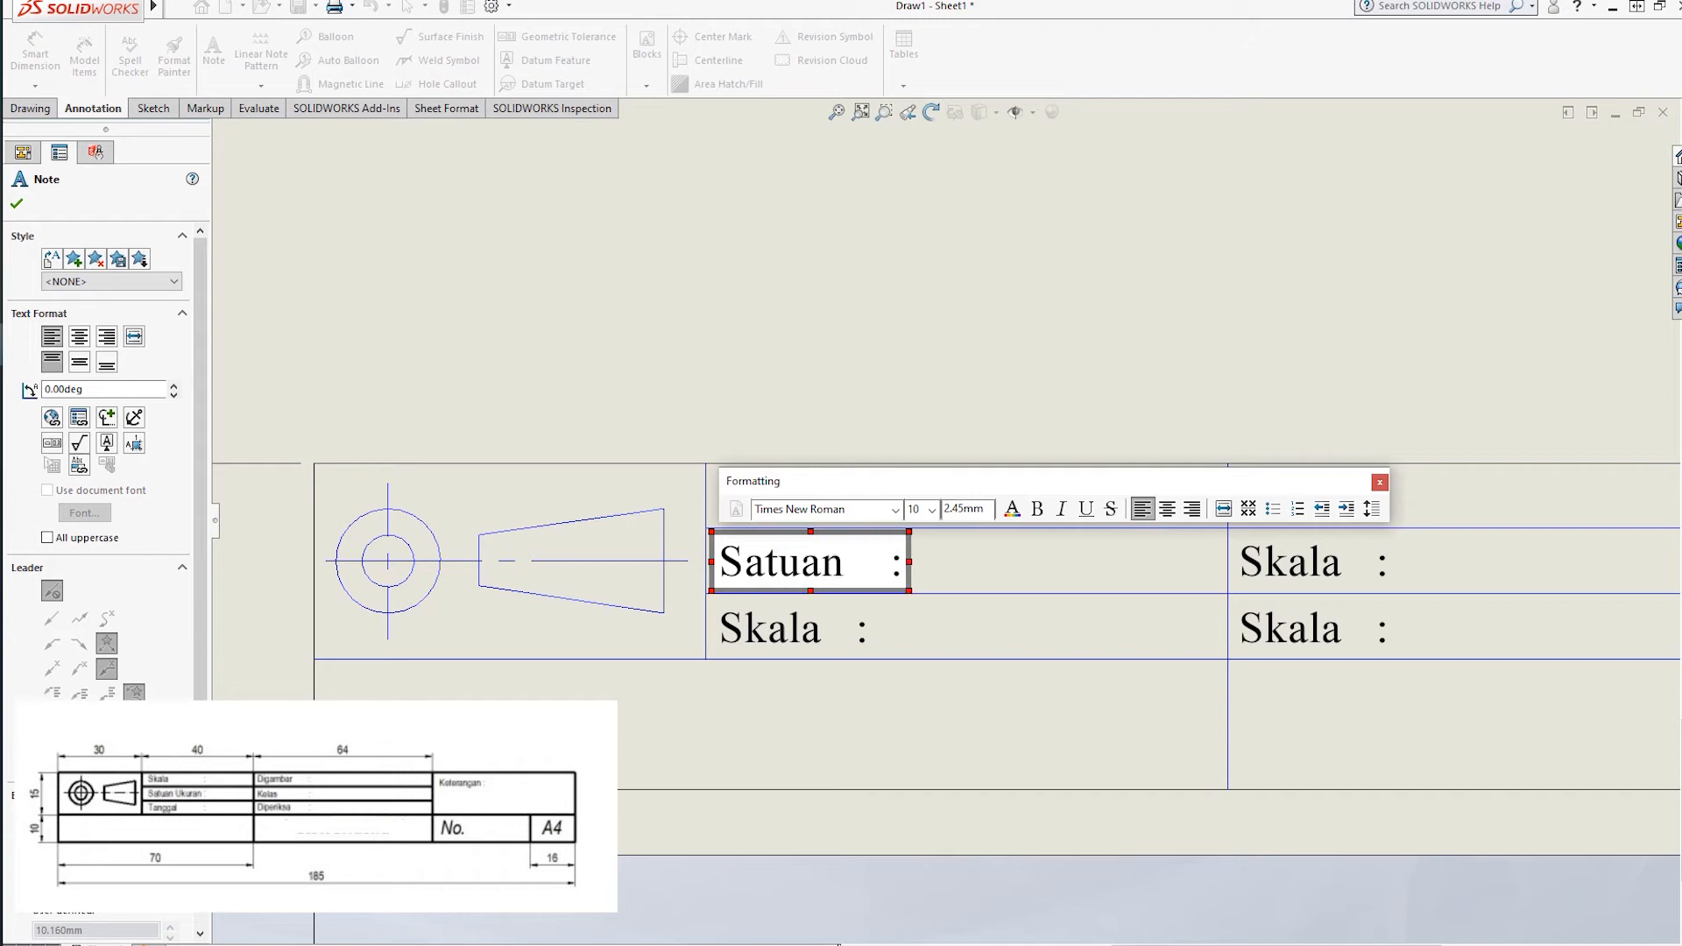
{"action": "type", "text": " Ukuran"}
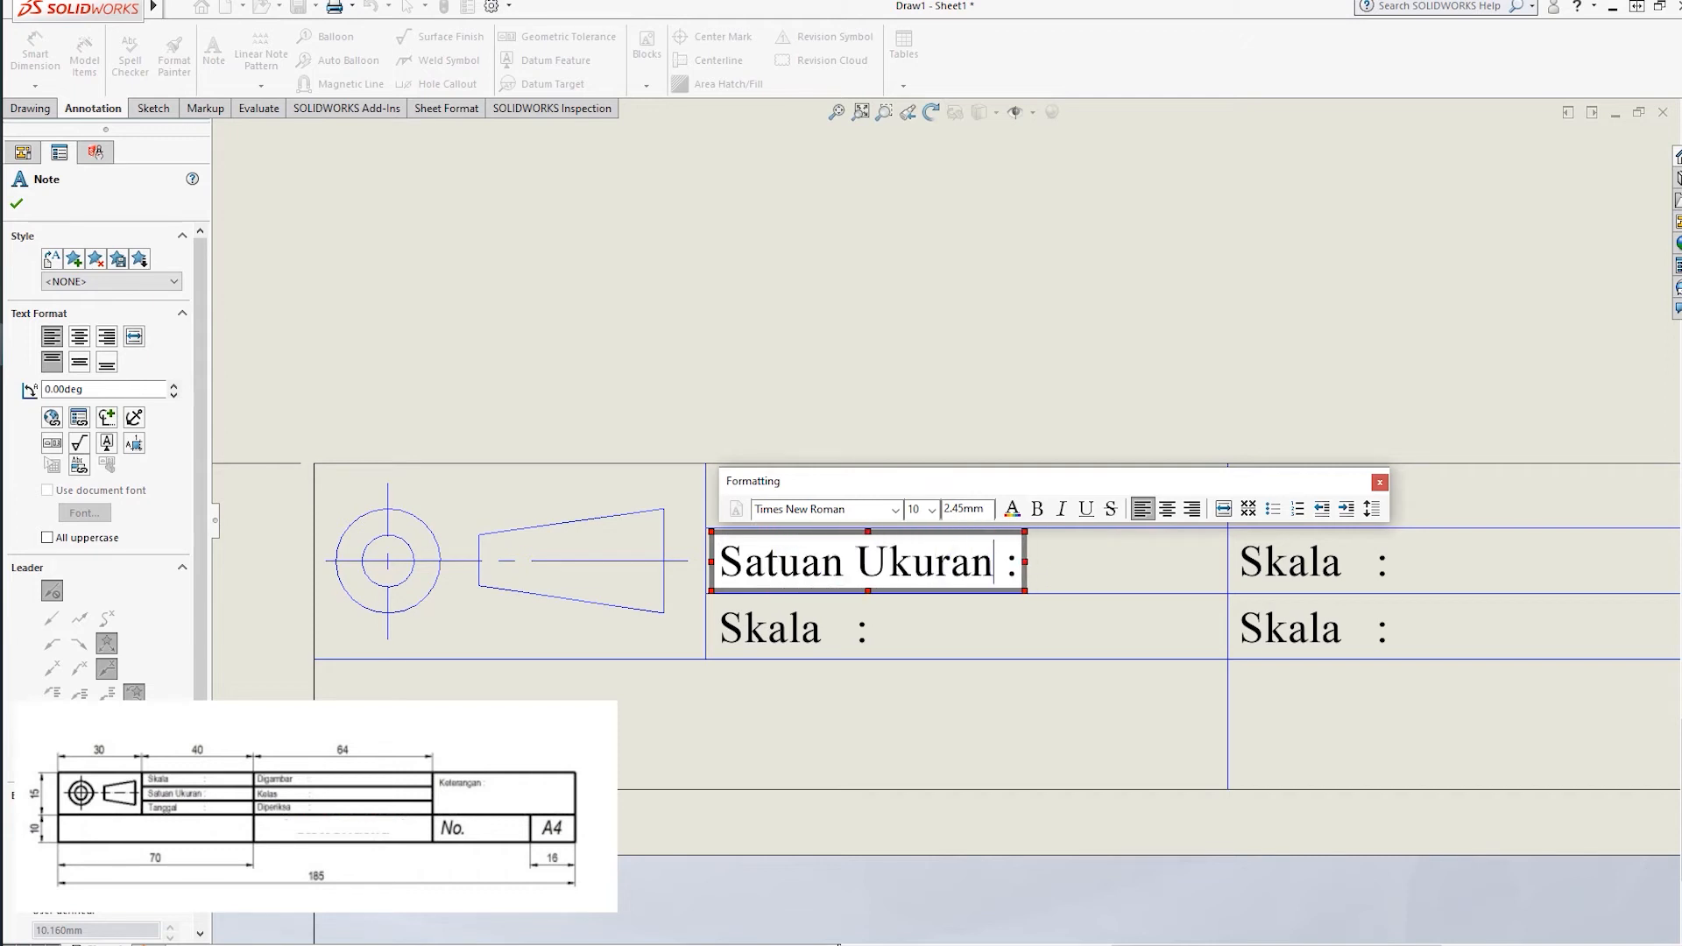
{"action": "key", "text": "Escape"}
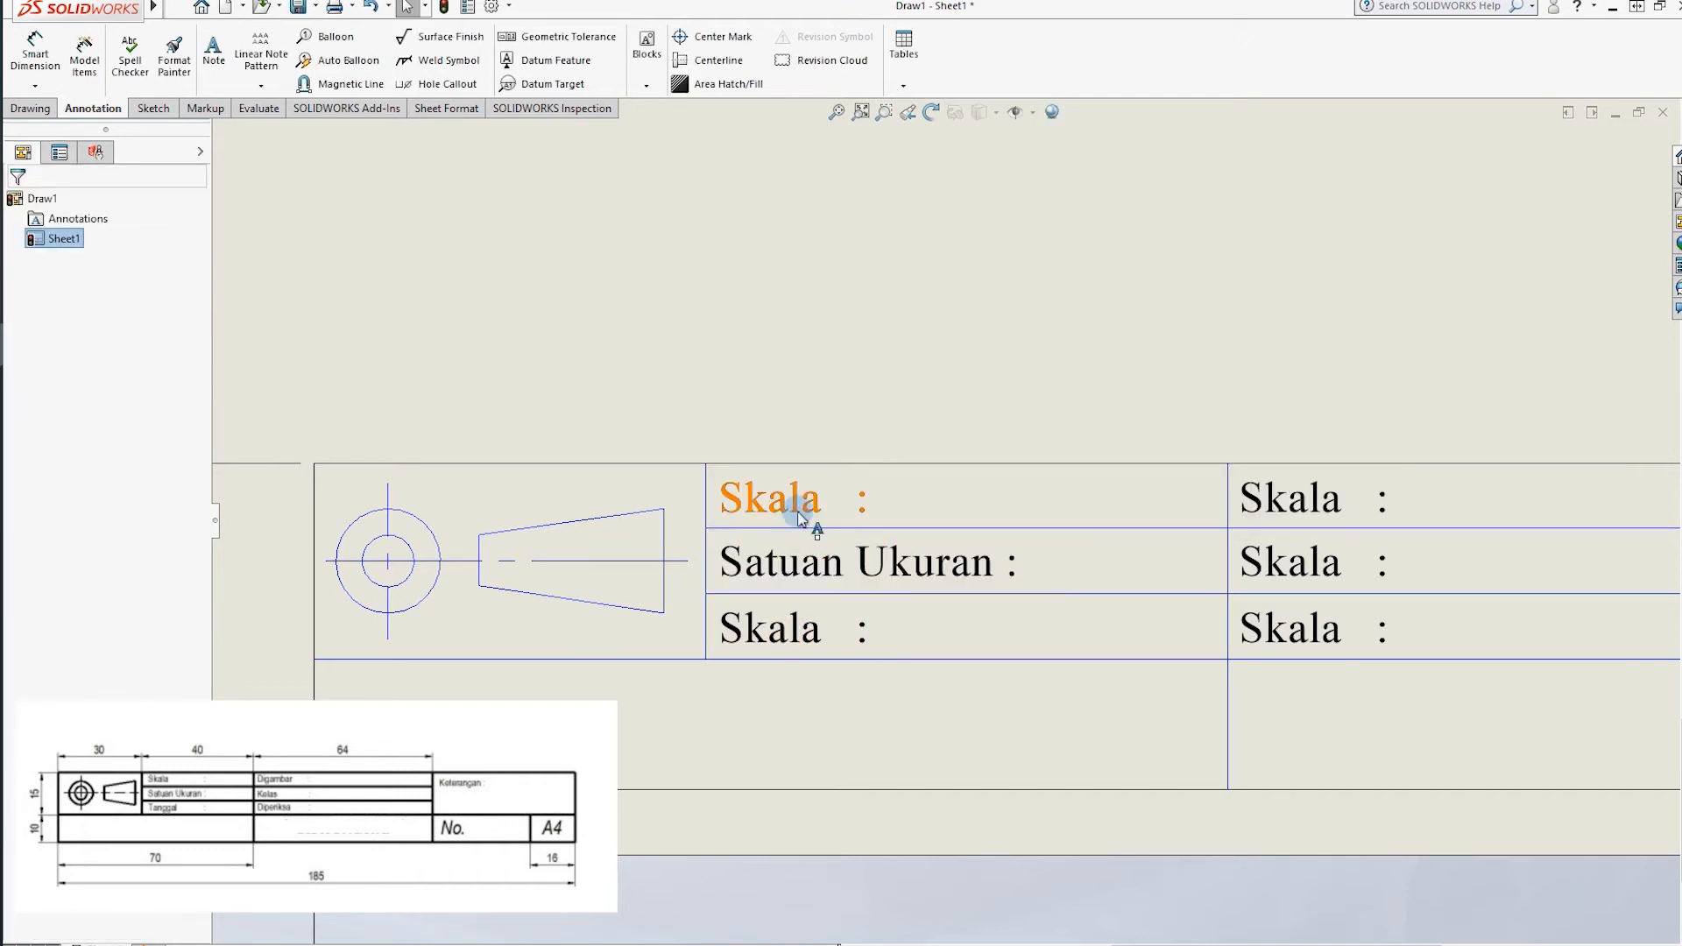
Add spaces in the top "Skala" note beside the projection symbol so its colon lines up with the "Satuan Ukuran" colon.
{"action": "double_click", "coordinate": [848, 495]}
{"action": "left_click", "coordinate": [856, 504]}
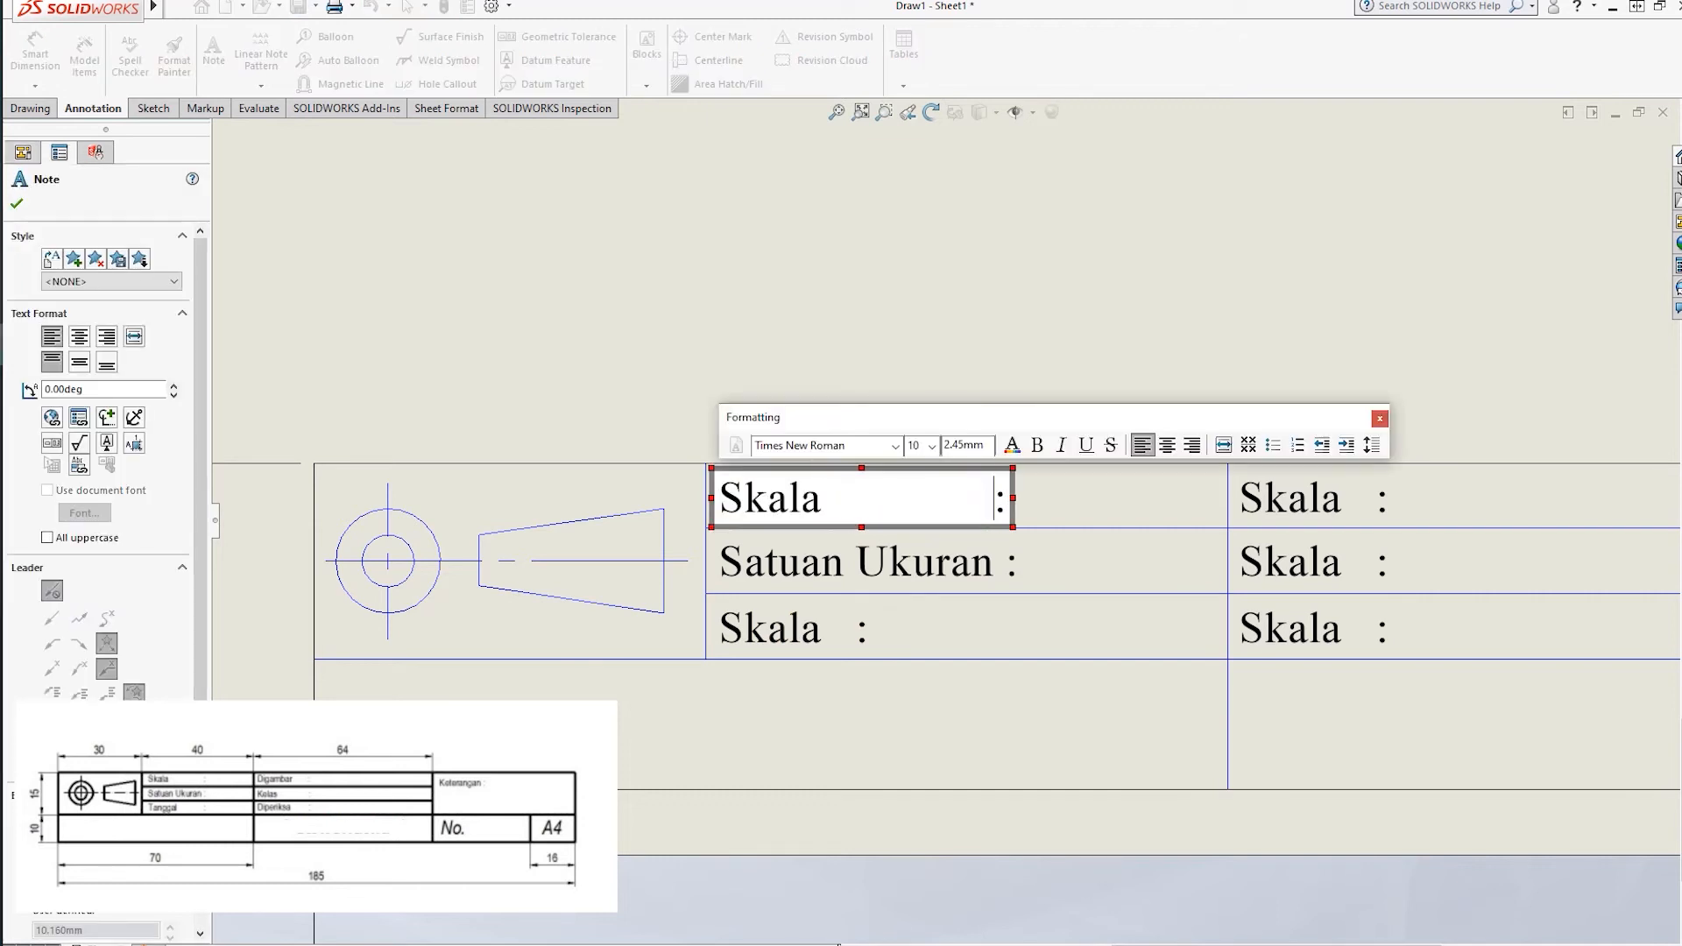
{"action": "left_click", "coordinate": [791, 640]}
Change the bottom-row note beside the projection symbol to "Tanggal :" and space its colon in line with the rows above.
{"action": "double_click", "coordinate": [790, 639]}
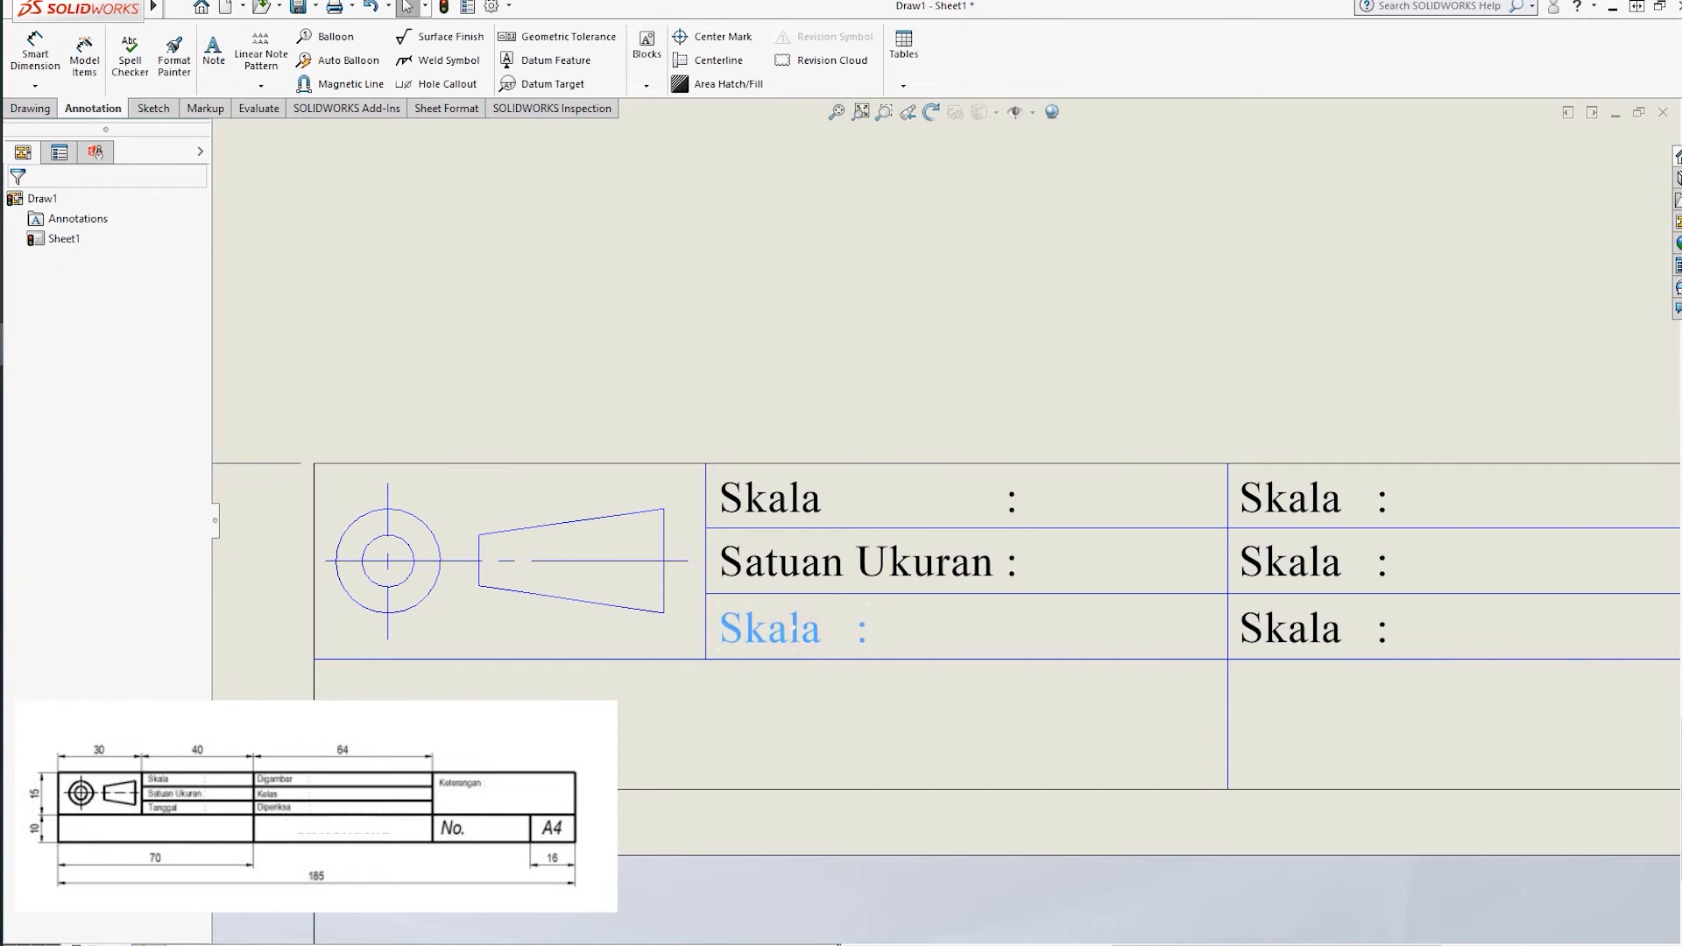
{"action": "type", "text": "Tamn"}
{"action": "key", "text": "BackSpace"}
{"action": "key", "text": "BackSpace"}
{"action": "type", "text": "nggal        "}
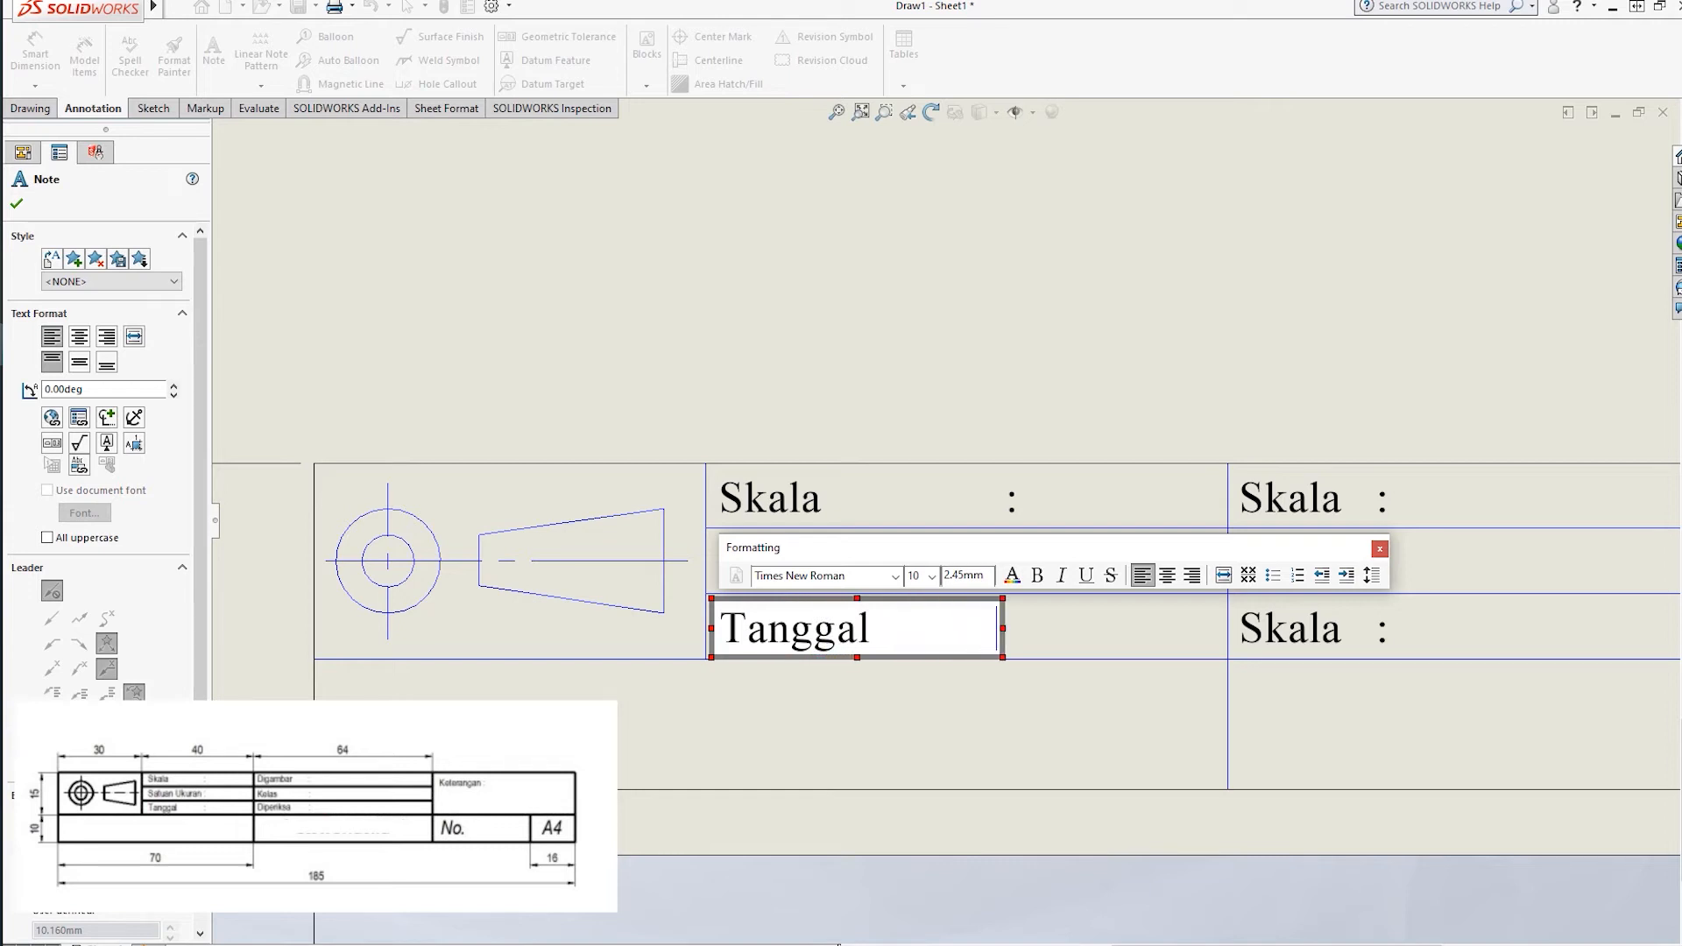
{"action": "type", "text": ":"}
{"action": "key", "text": "Escape"}
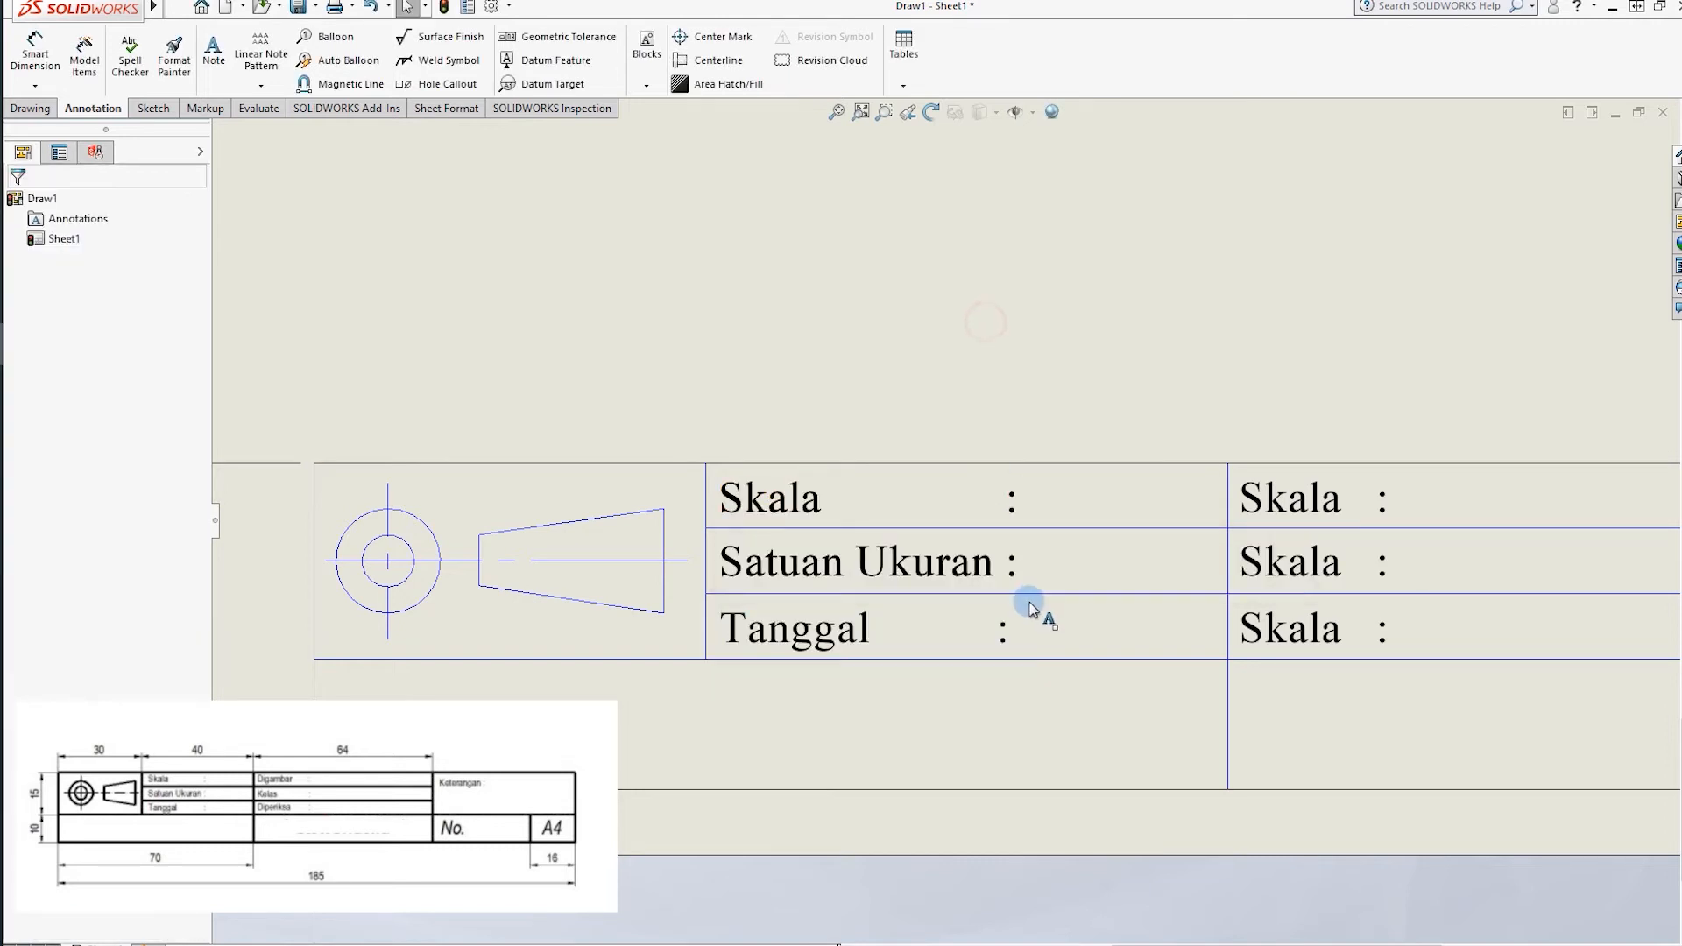
{"action": "double_click", "coordinate": [994, 642]}
{"action": "left_click", "coordinate": [991, 639]}
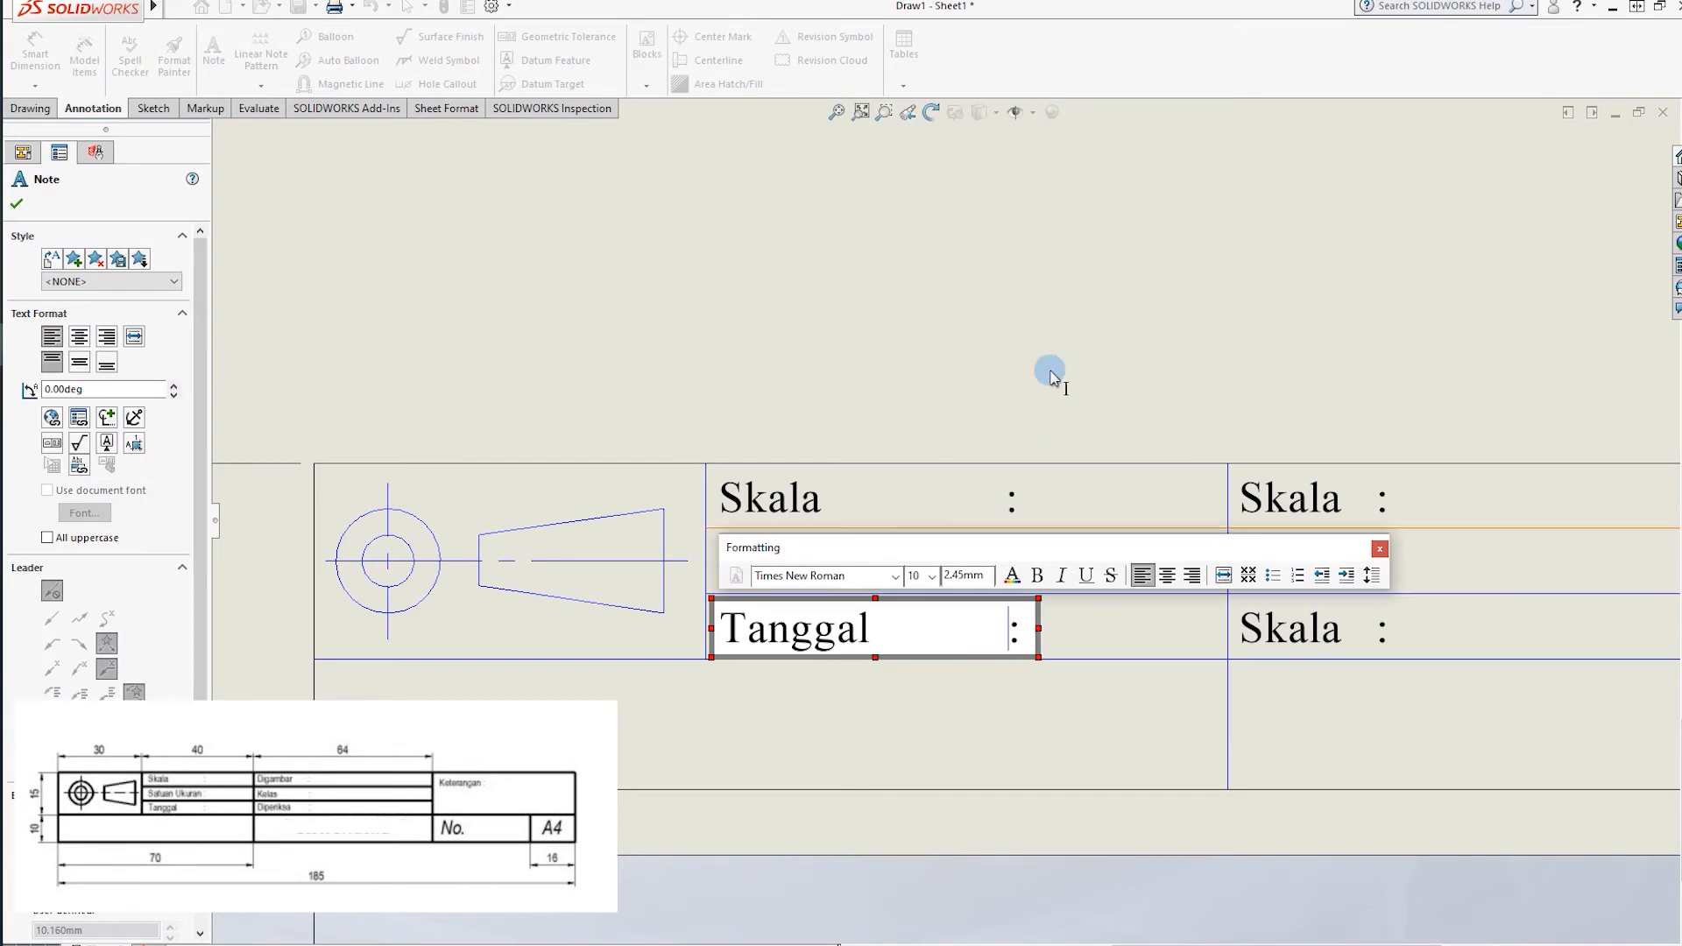
{"action": "left_click", "coordinate": [1050, 372]}
Change the top-row note of the second label column to "Digambar :".
{"action": "scroll", "coordinate": [1211, 642], "scroll_direction": "up", "scroll_amount": 1}
{"action": "double_click", "coordinate": [1258, 503]}
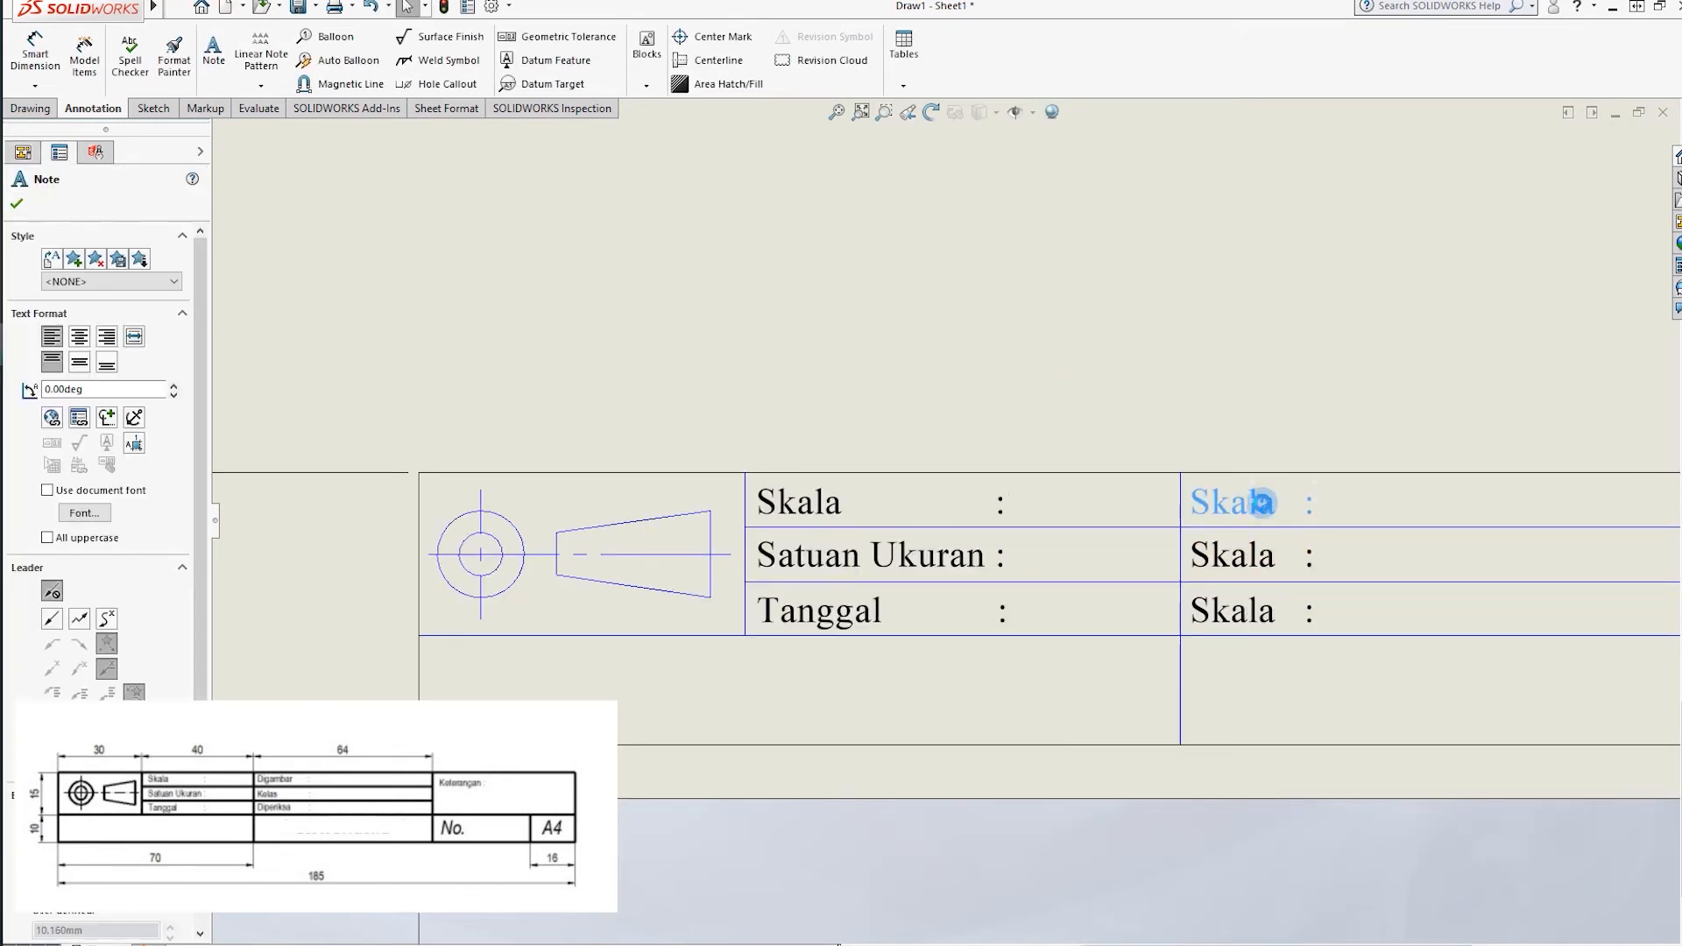
{"action": "type", "text": "Digambar"}
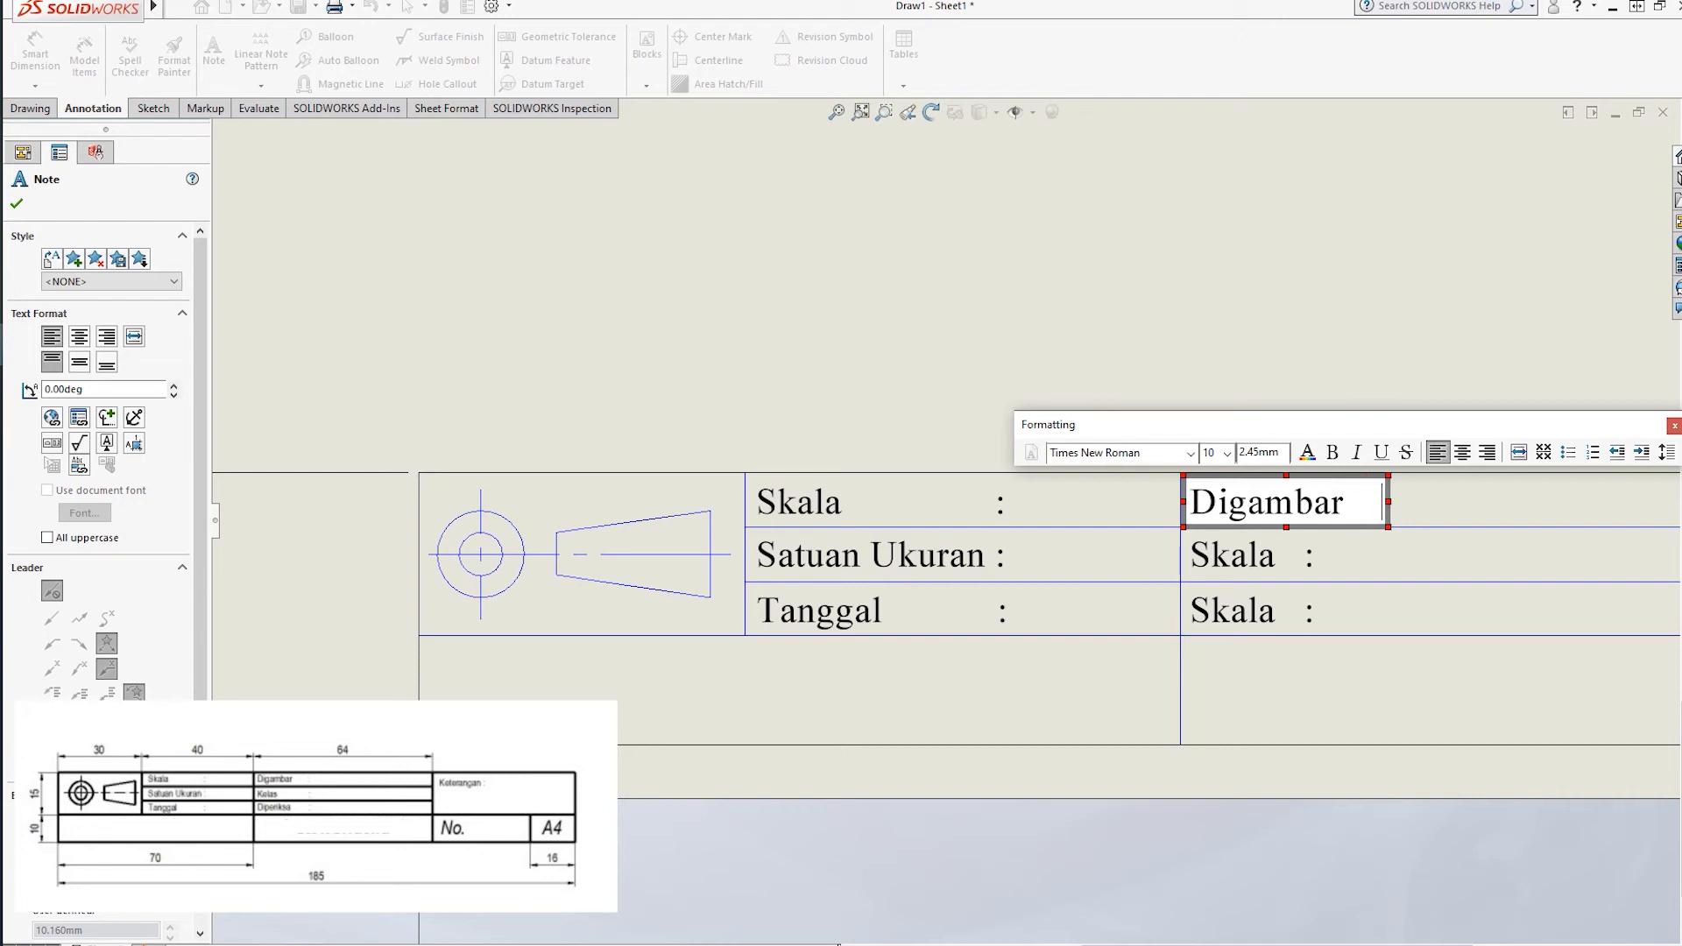
{"action": "left_click", "coordinate": [1258, 275]}
Change the middle-row note of the second label column to "Kelas :" and space its colon in line with the row above.
{"action": "scroll", "coordinate": [1165, 542], "scroll_direction": "up", "scroll_amount": 1}
{"action": "left_click", "coordinate": [1148, 545]}
{"action": "double_click", "coordinate": [1147, 545]}
{"action": "type", "text": "Kelas"}
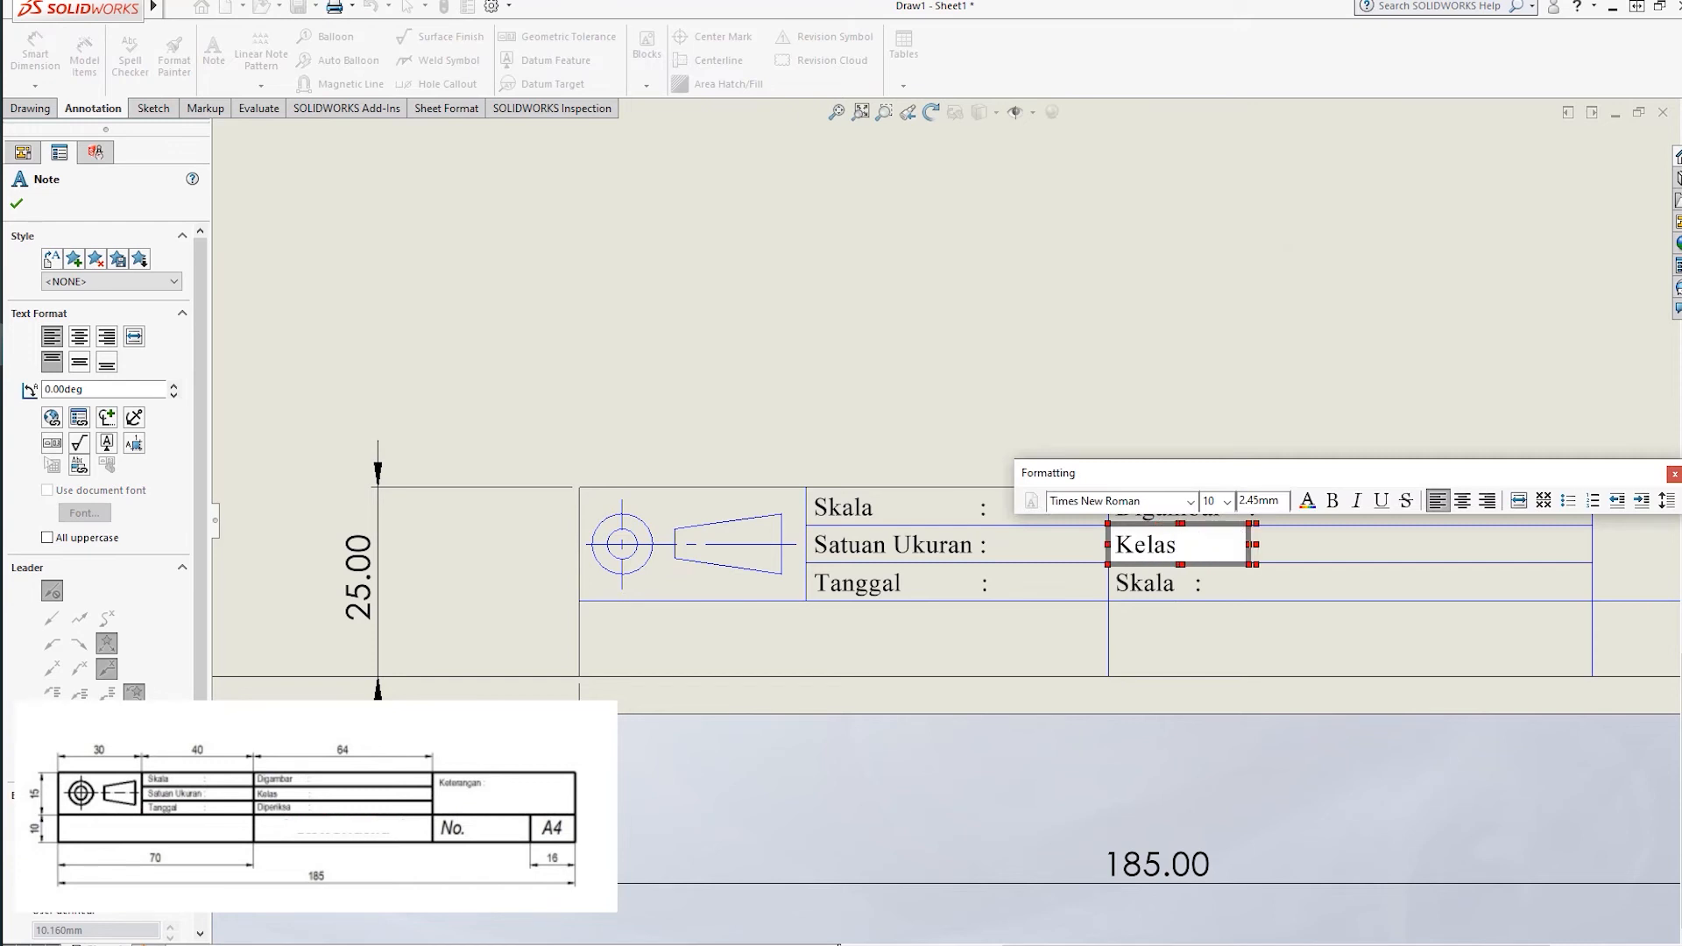
{"action": "left_click", "coordinate": [1237, 548]}
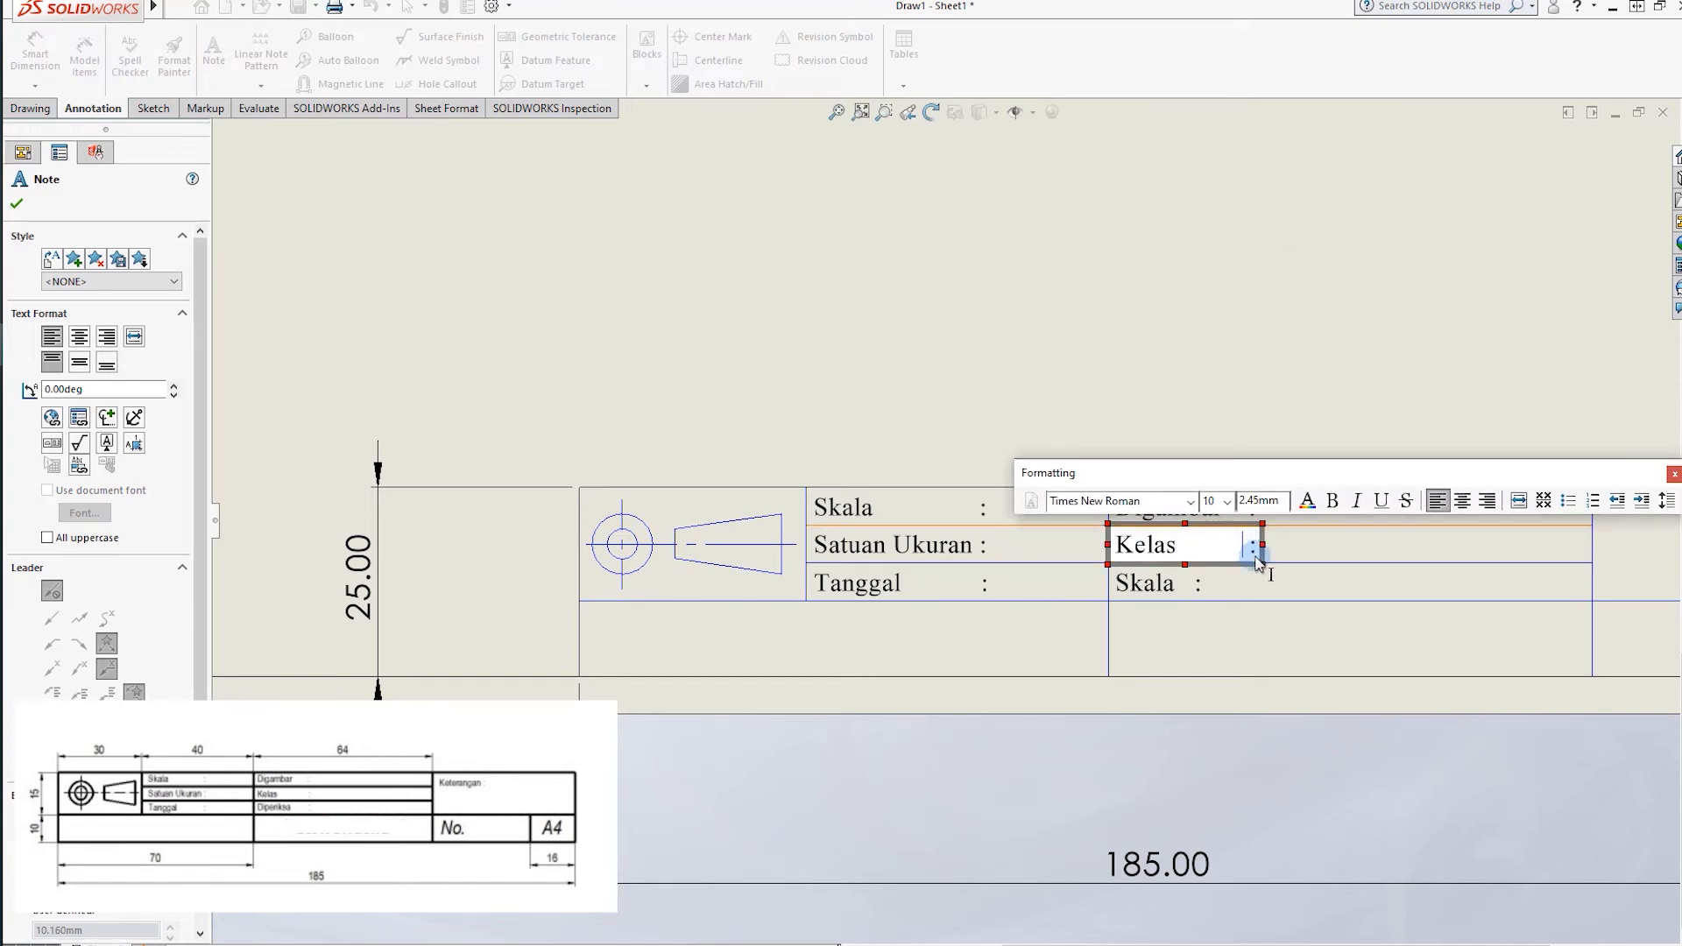
{"action": "left_click", "coordinate": [1228, 578]}
Change the bottom-row note of the second label column to "Diperiksa :" and space its colon in line with the rows above.
{"action": "left_click", "coordinate": [1170, 584]}
{"action": "double_click", "coordinate": [1196, 584]}
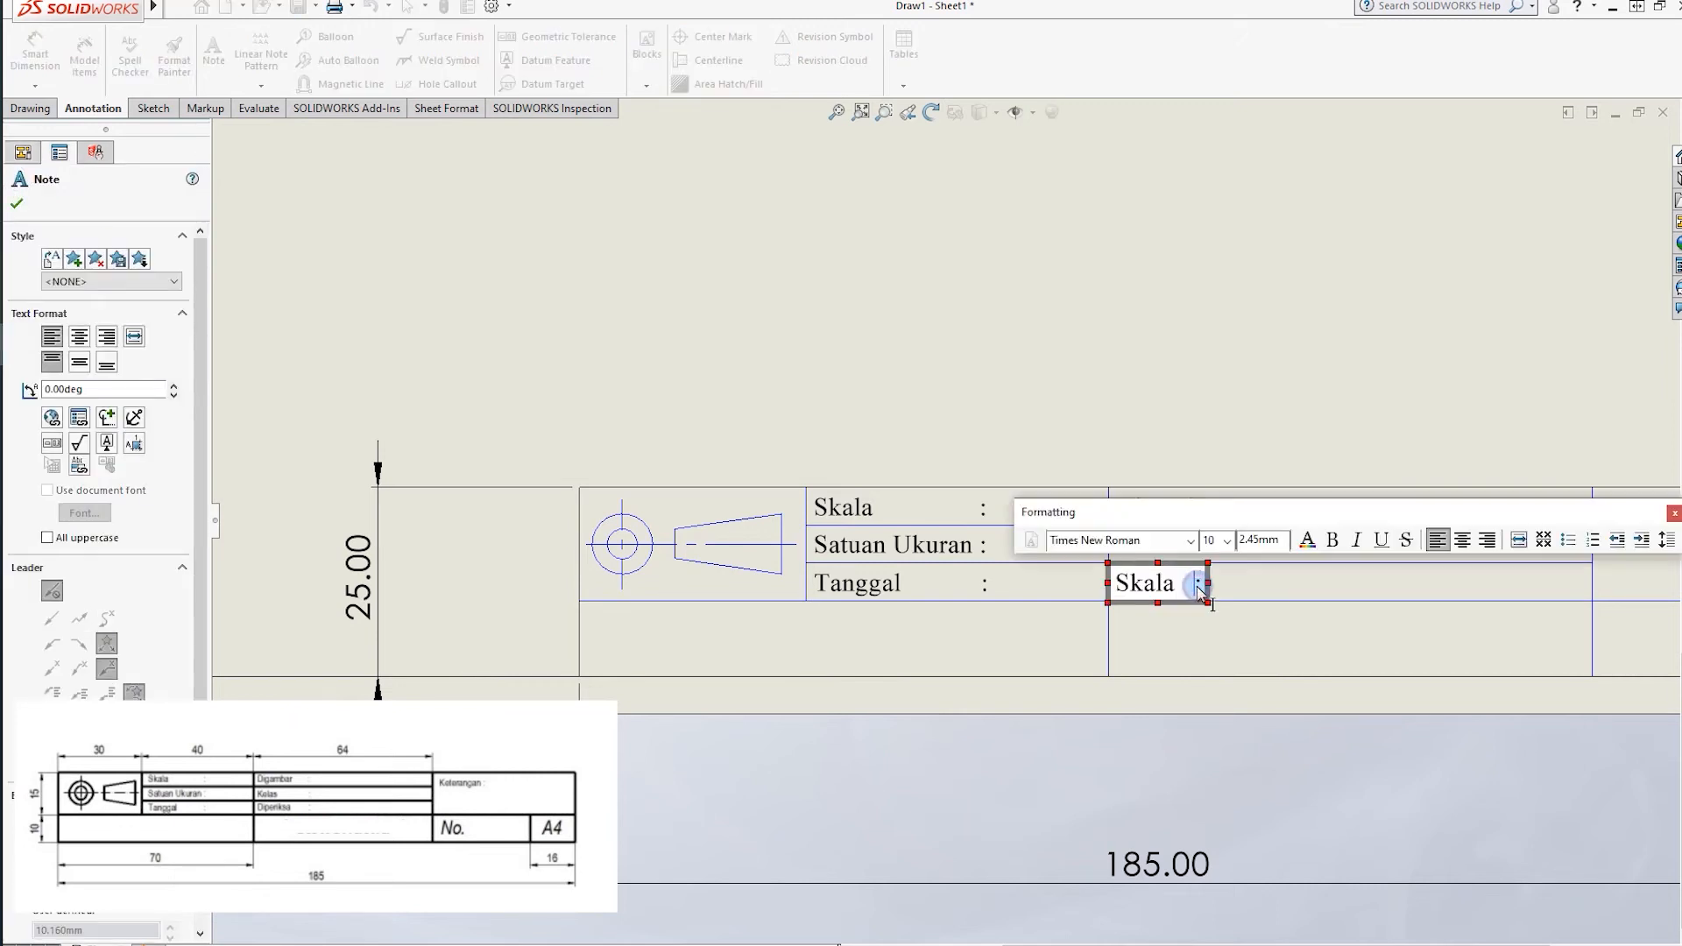
{"action": "left_click_drag", "start_coordinate": [1179, 587], "coordinate": [1118, 584]}
{"action": "type", "text": "Diperiks"}
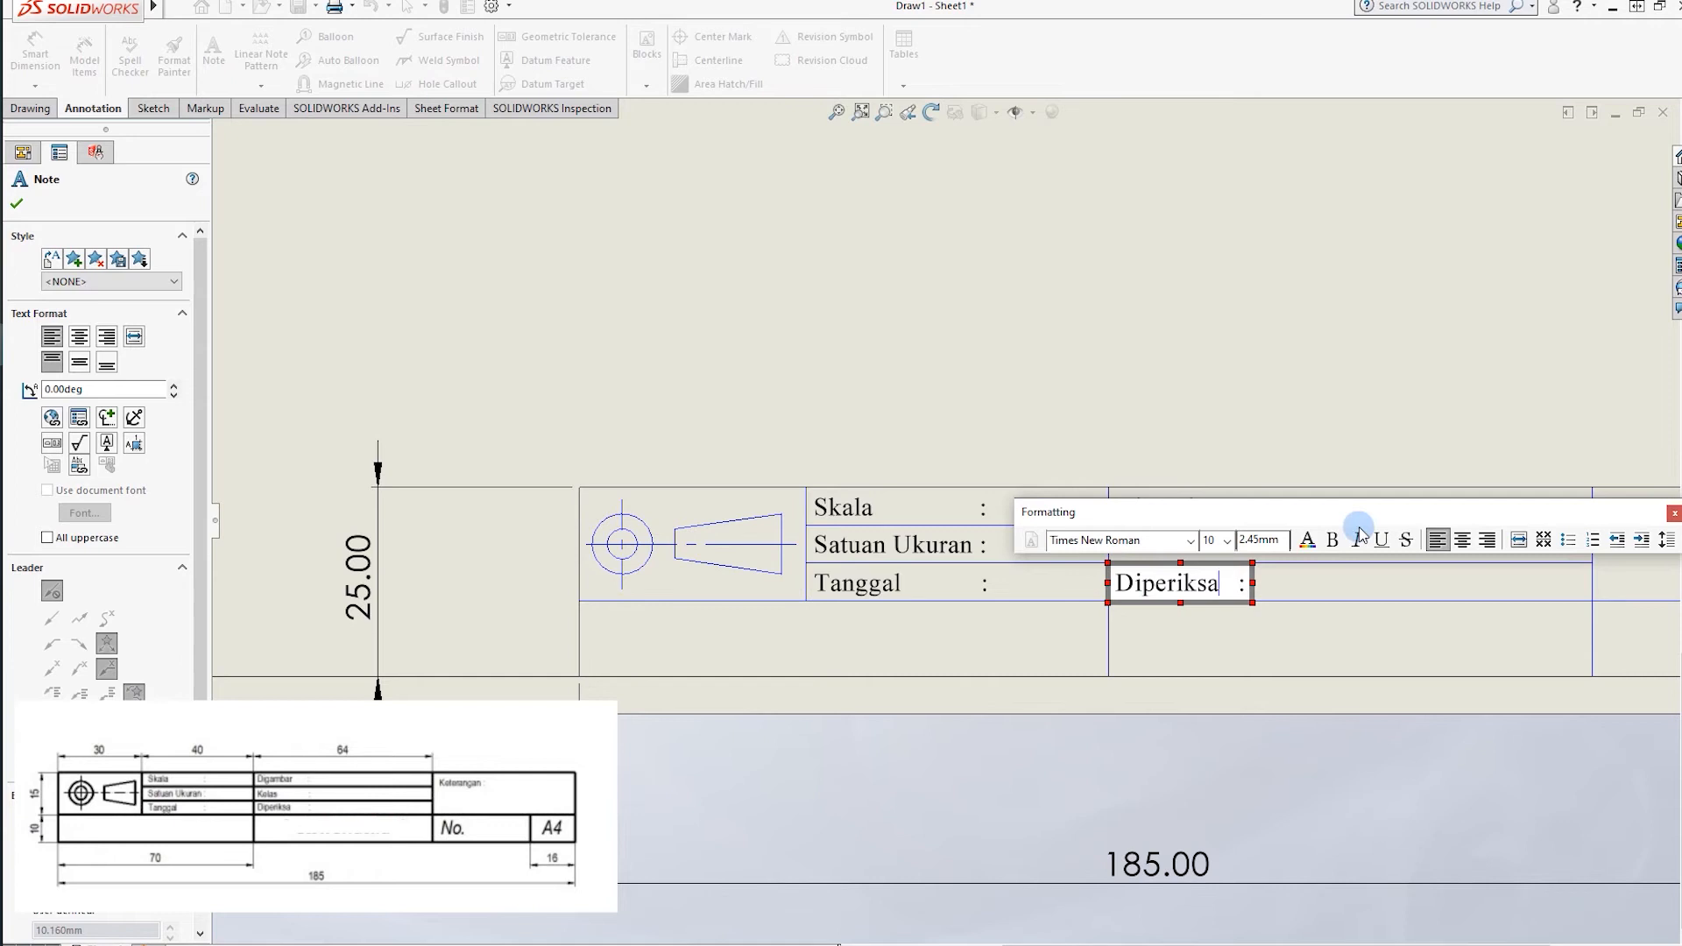
{"action": "left_click", "coordinate": [1279, 455]}
{"action": "double_click", "coordinate": [1262, 591]}
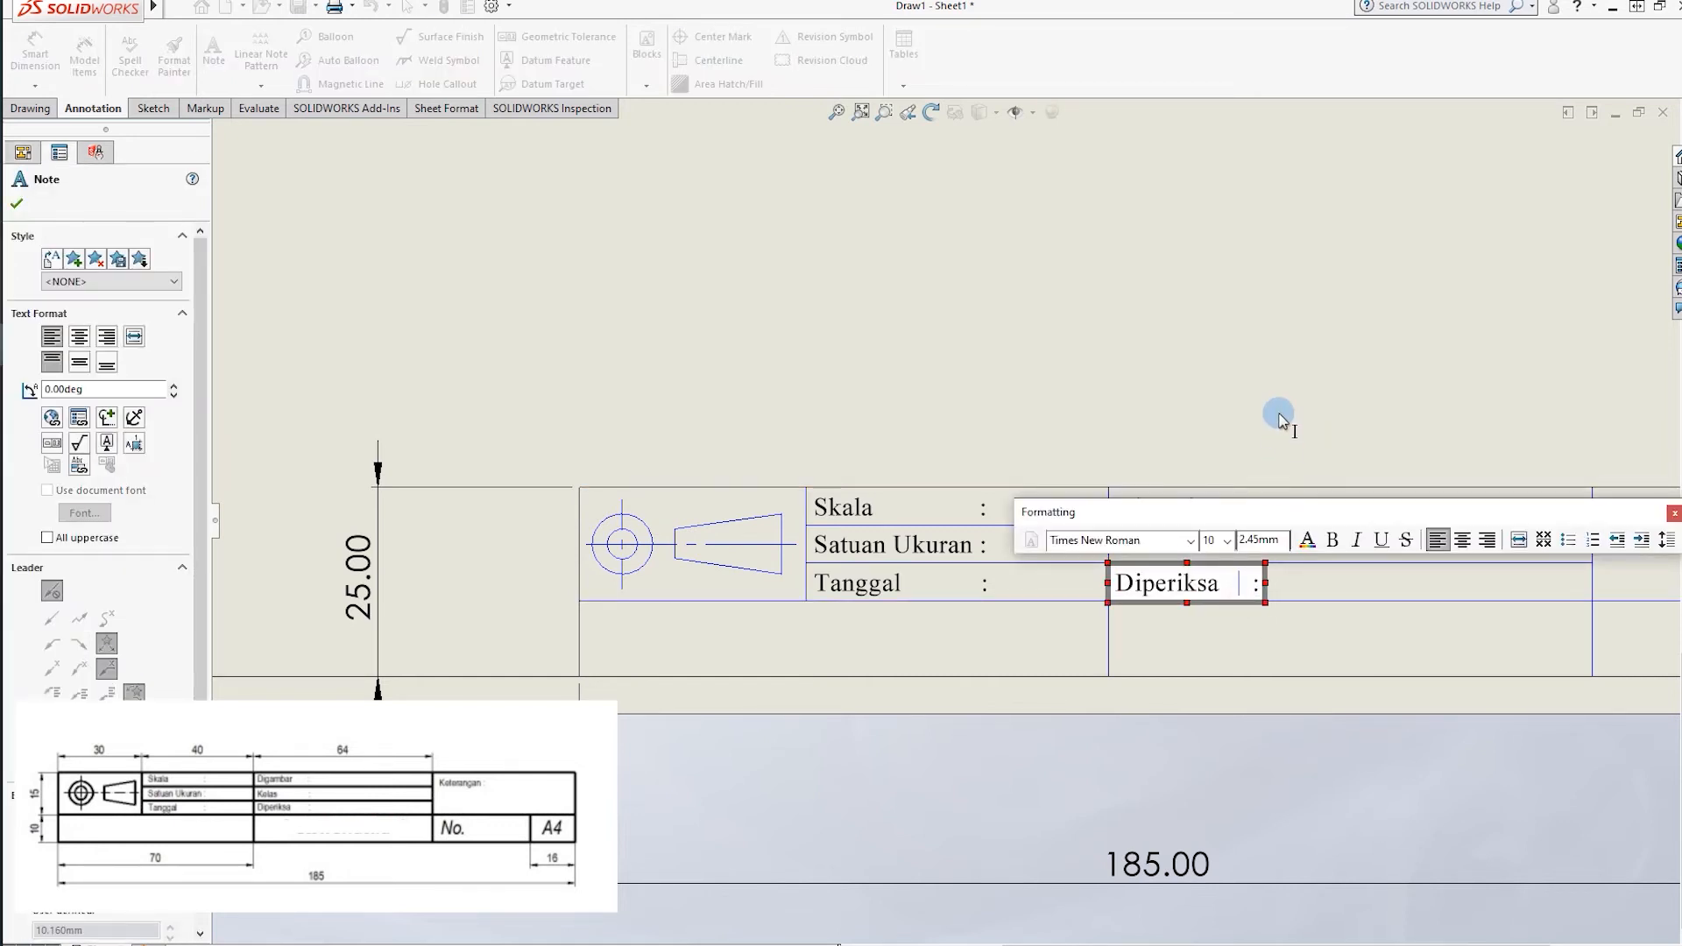
{"action": "left_click", "coordinate": [1279, 418]}
Copy the "Digambar" note into the tall upper-right cell of the title block.
{"action": "scroll", "coordinate": [1288, 473], "scroll_direction": "up", "scroll_amount": 5}
{"action": "left_click", "coordinate": [977, 512]}
{"action": "key", "text": "ctrl+c"}
{"action": "key", "text": "ctrl+v"}
{"action": "left_click_drag", "start_coordinate": [1001, 515], "coordinate": [1226, 504]}
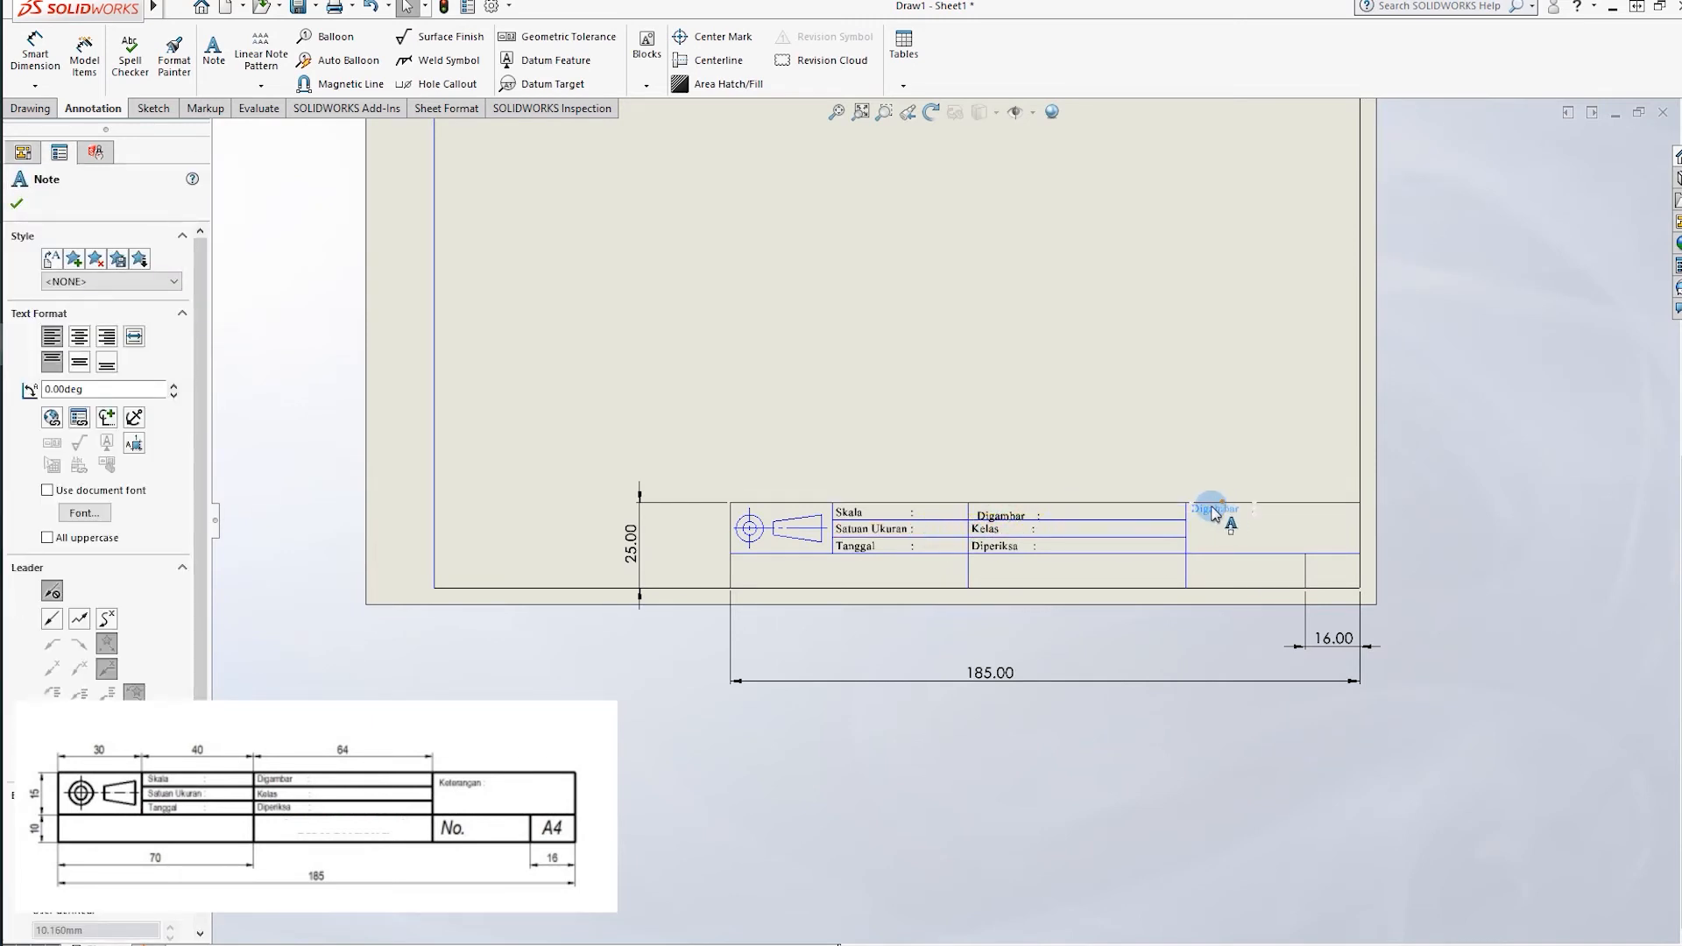
{"action": "left_click", "coordinate": [1127, 446]}
Align the "Digambar" note and its copy in the upper-right cell with the title block's top row of text.
{"action": "scroll", "coordinate": [1065, 501], "scroll_direction": "down", "scroll_amount": 5}
{"action": "left_click_drag", "start_coordinate": [968, 564], "coordinate": [965, 561]}
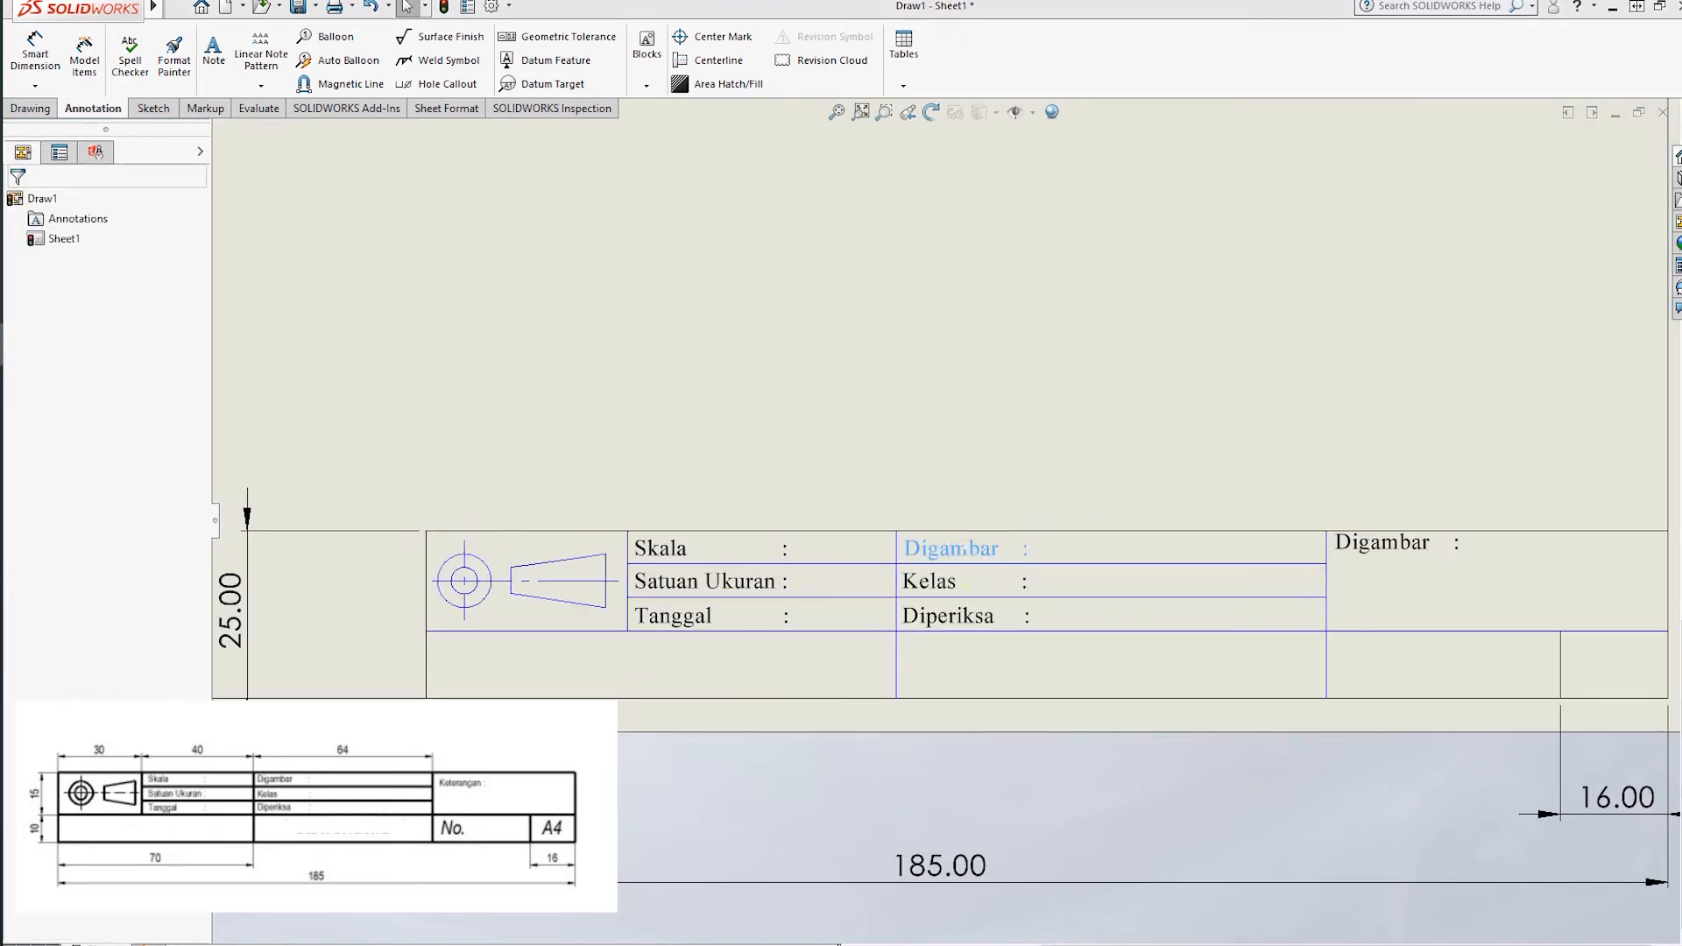
{"action": "left_click", "coordinate": [1148, 499]}
{"action": "left_click_drag", "start_coordinate": [1366, 550], "coordinate": [1363, 555]}
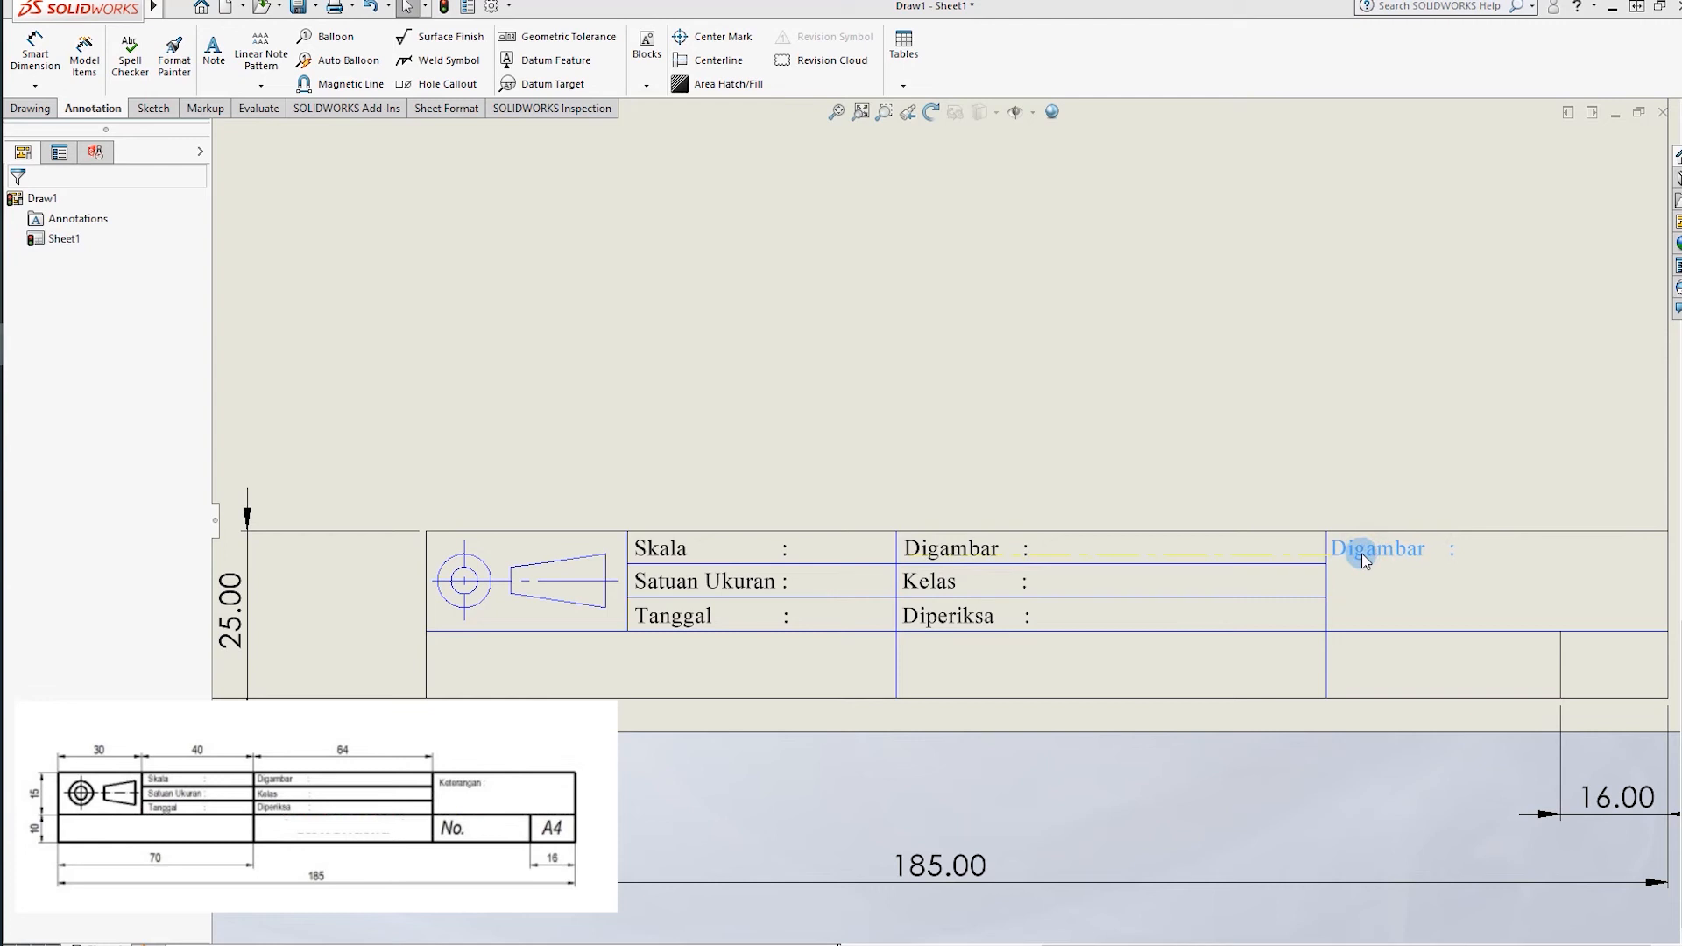
Change the copied note in the upper-right cell to "Keterangan :".
{"action": "double_click", "coordinate": [1360, 552]}
{"action": "type", "text": "Keterangan"}
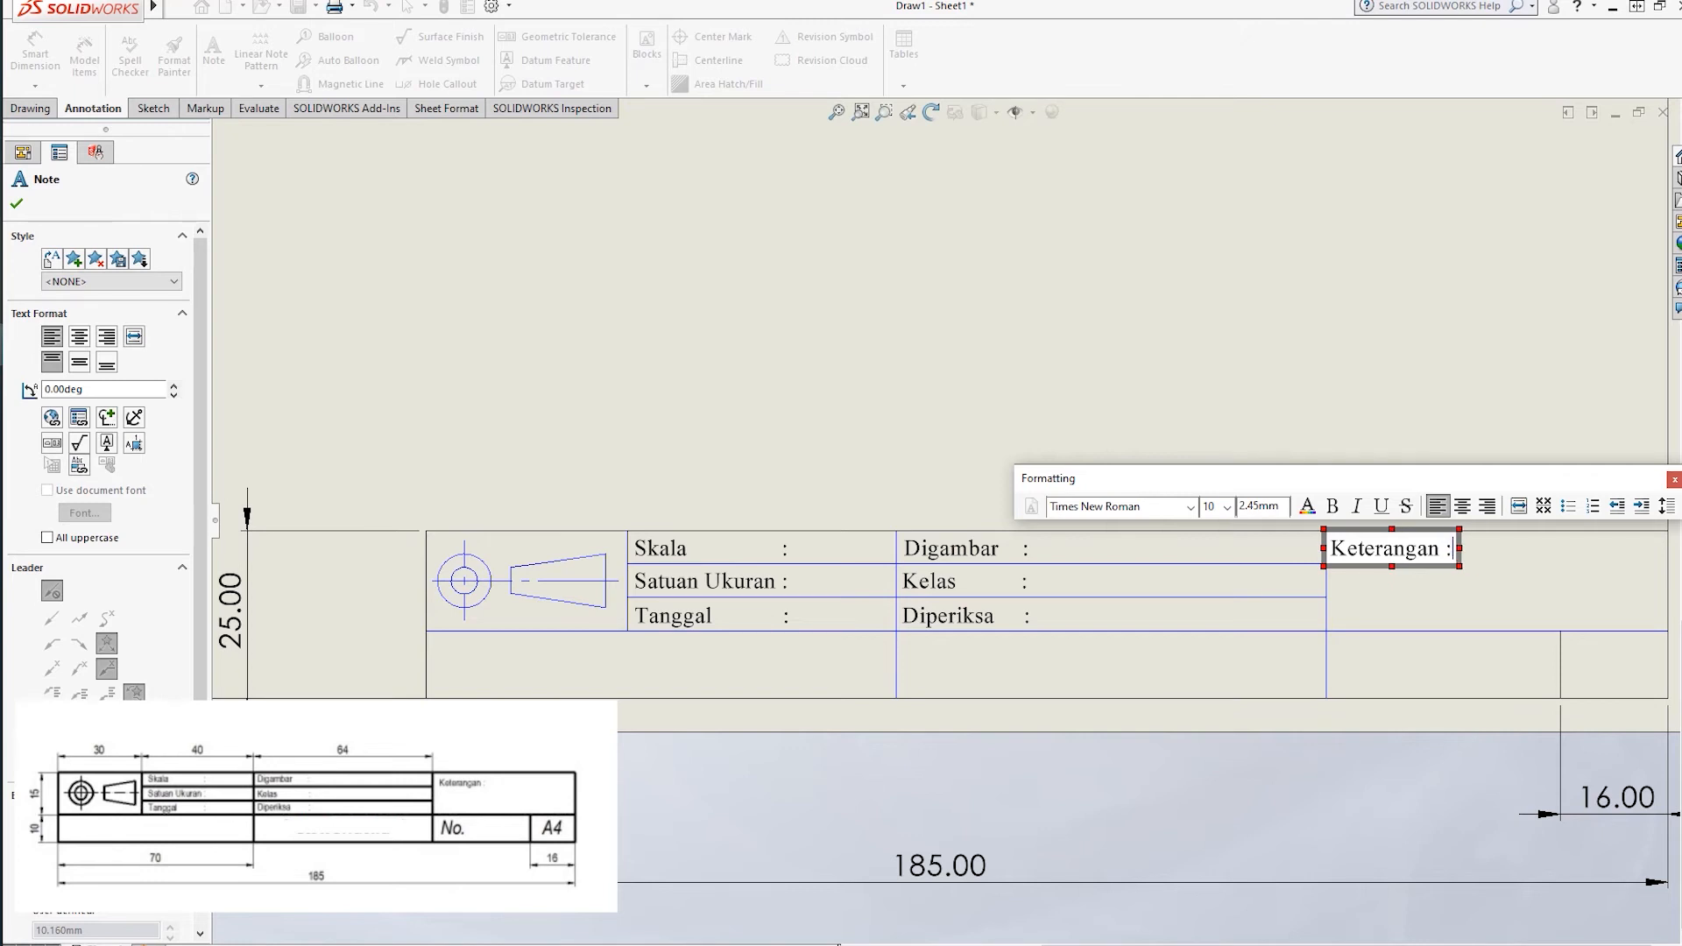
{"action": "left_click", "coordinate": [1129, 222]}
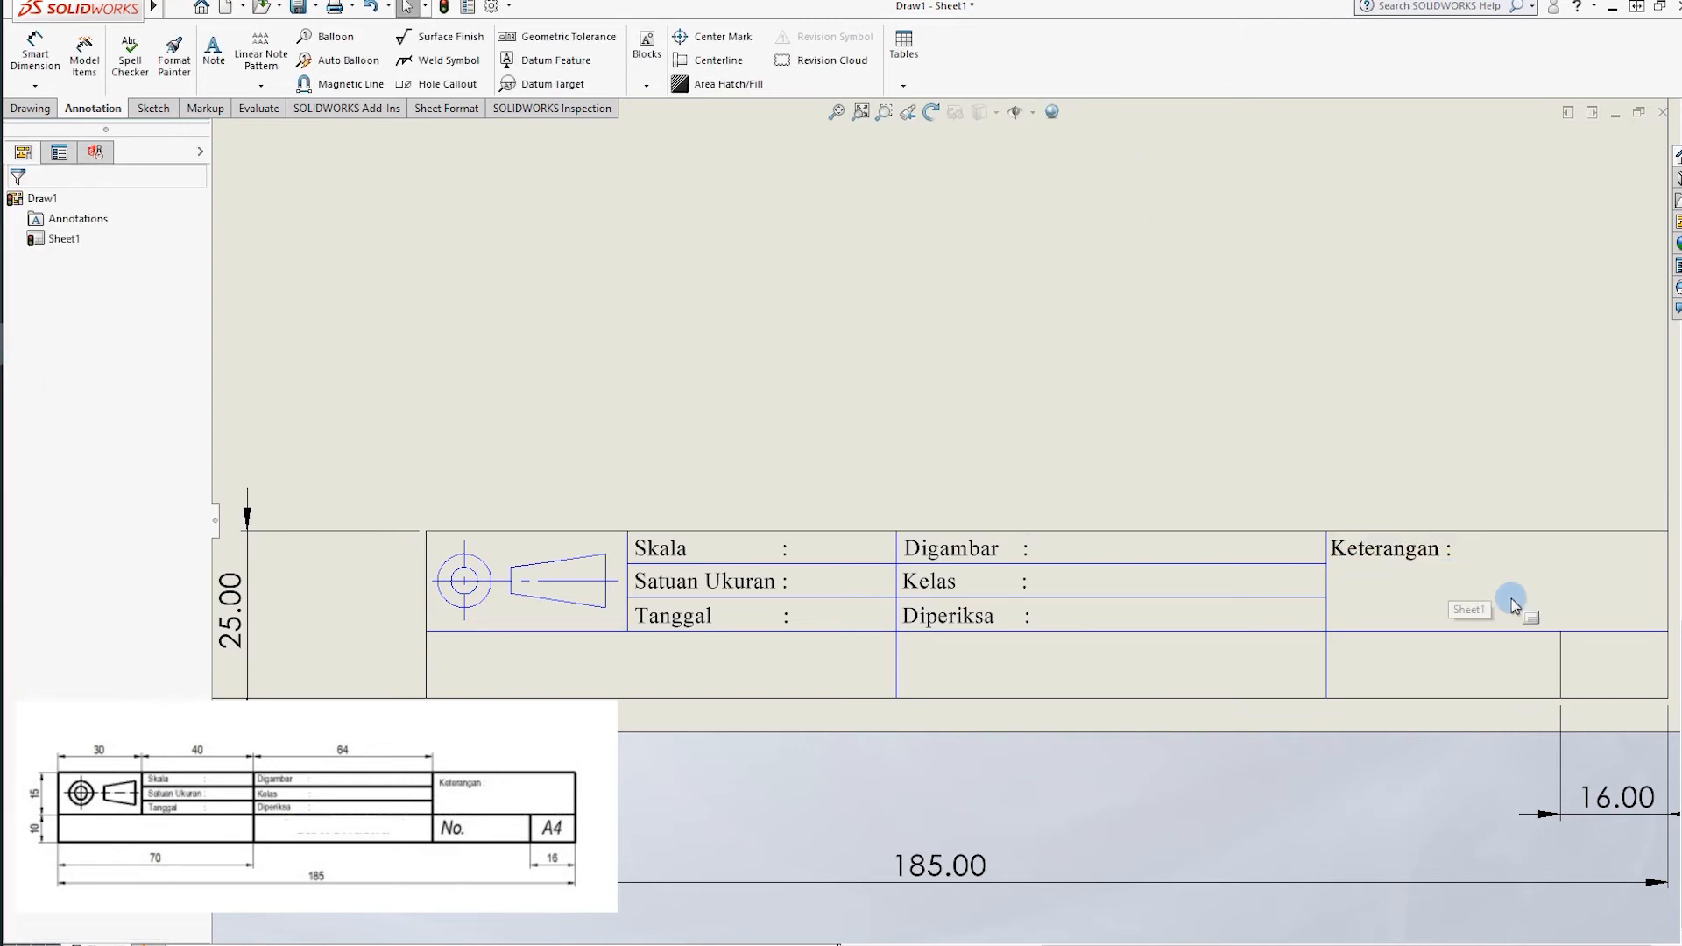
{"action": "scroll", "coordinate": [1402, 688], "scroll_direction": "up", "scroll_amount": 3}
{"action": "scroll", "coordinate": [751, 620], "scroll_direction": "up", "scroll_amount": 2}
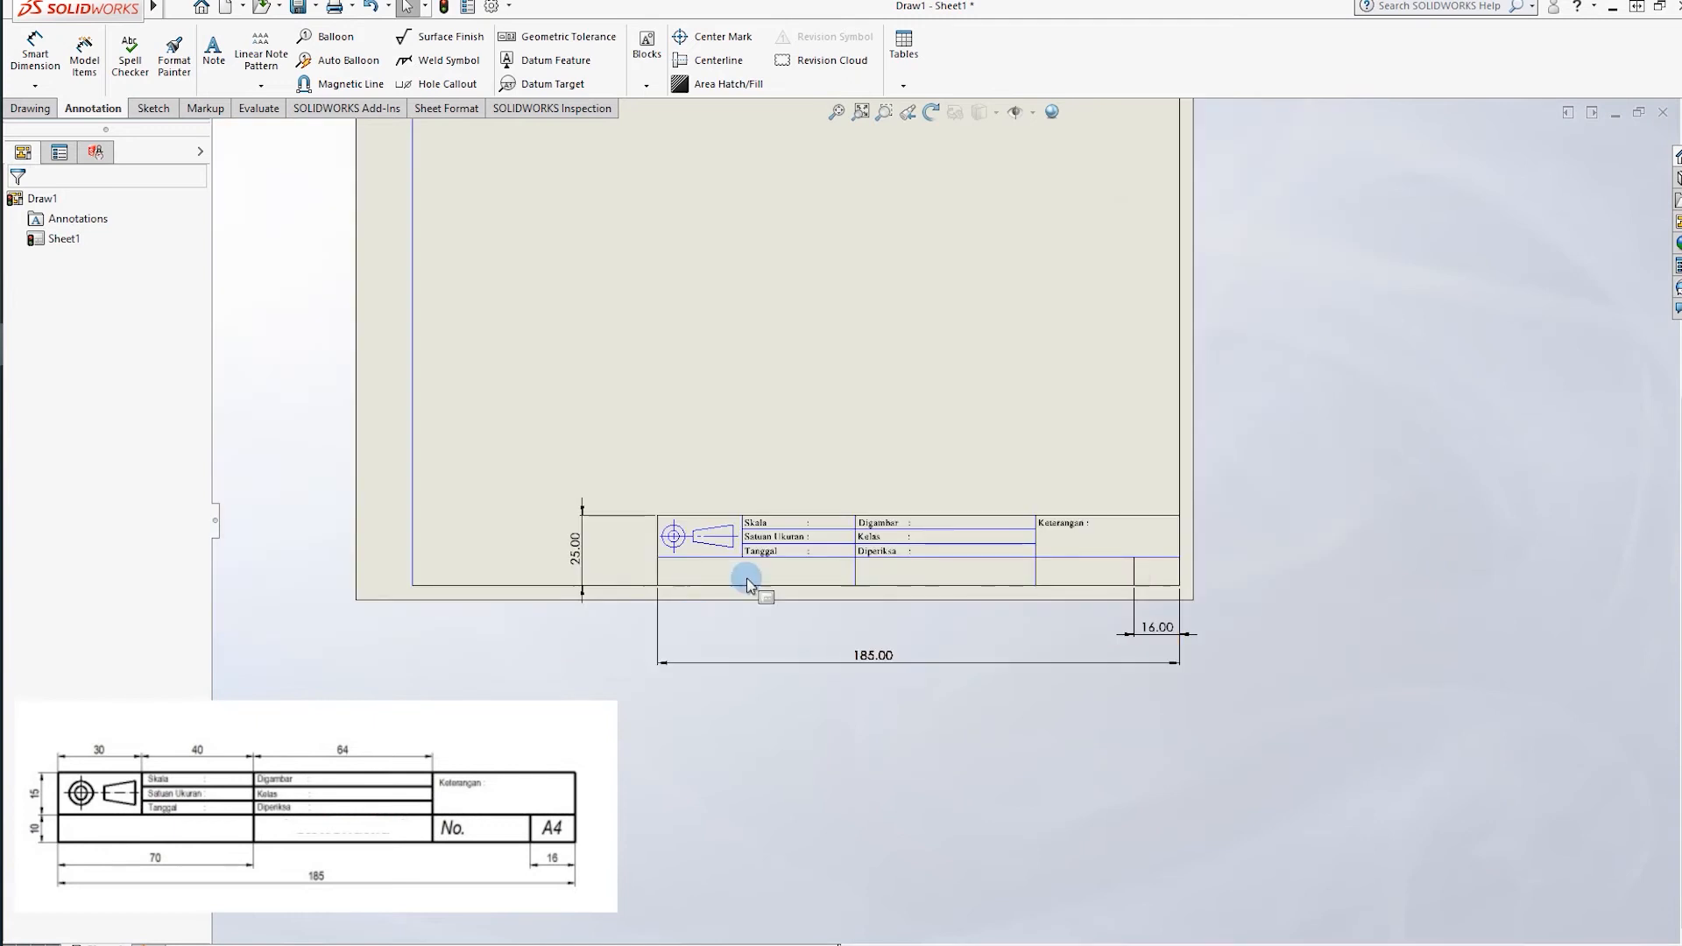
{"action": "scroll", "coordinate": [692, 499], "scroll_direction": "down", "scroll_amount": 2}
{"action": "scroll", "coordinate": [780, 518], "scroll_direction": "down", "scroll_amount": 2}
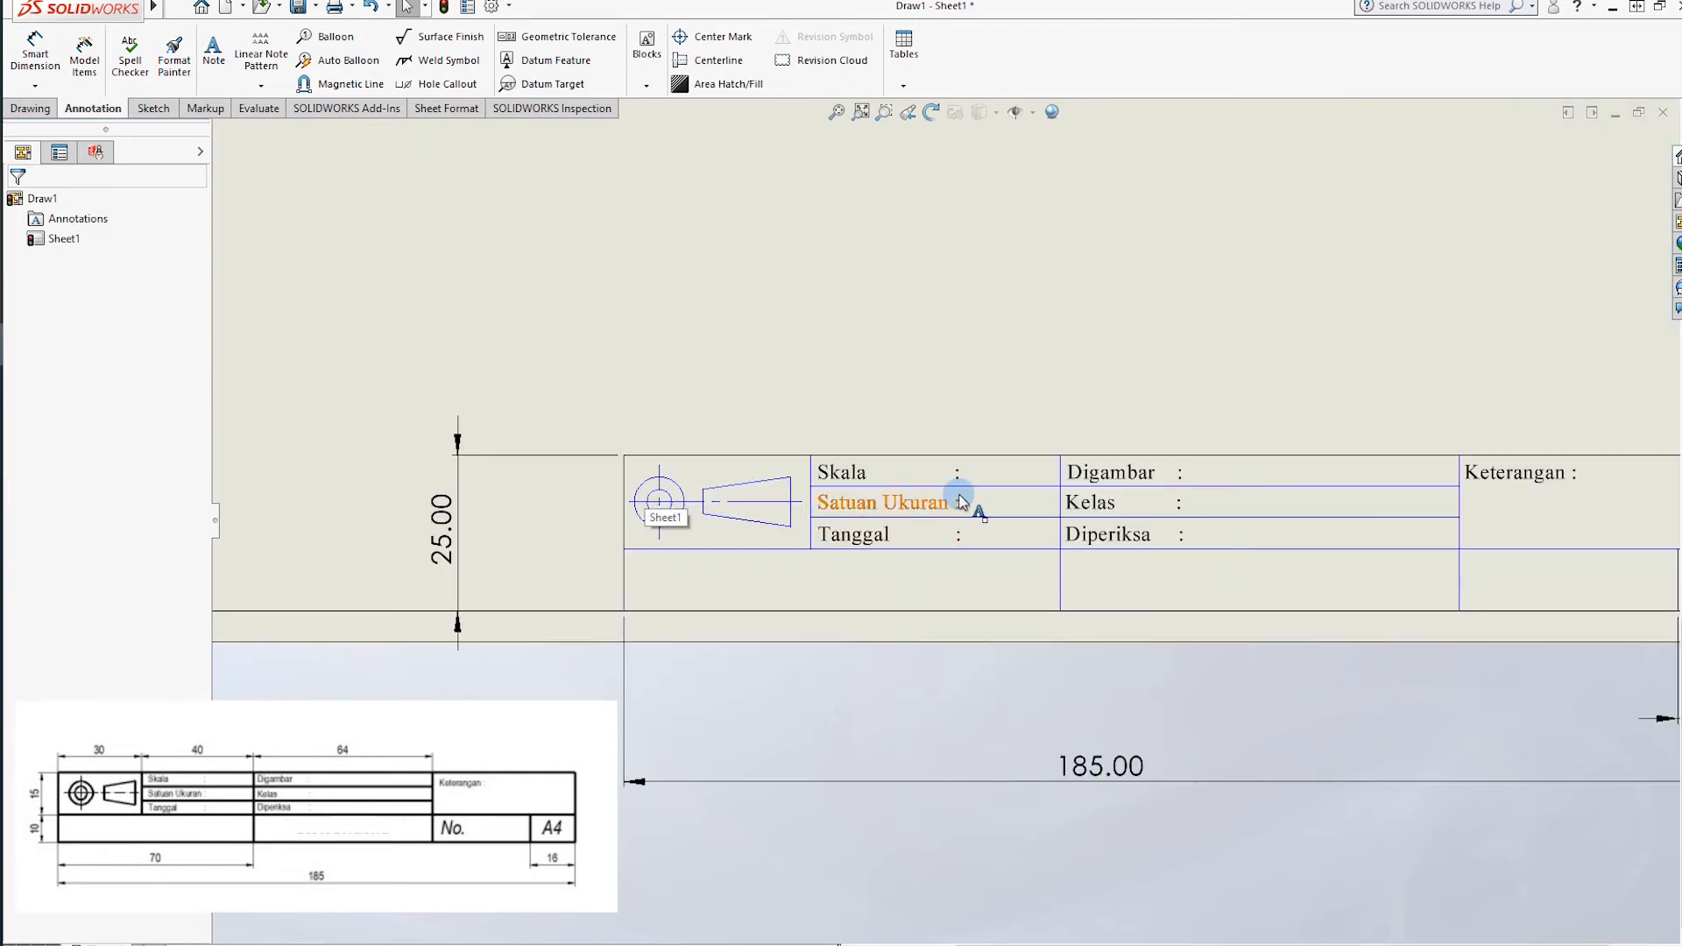
{"action": "left_click", "coordinate": [1237, 367]}
{"action": "scroll", "coordinate": [867, 627], "scroll_direction": "up", "scroll_amount": 2}
{"action": "scroll", "coordinate": [823, 578], "scroll_direction": "down", "scroll_amount": 2}
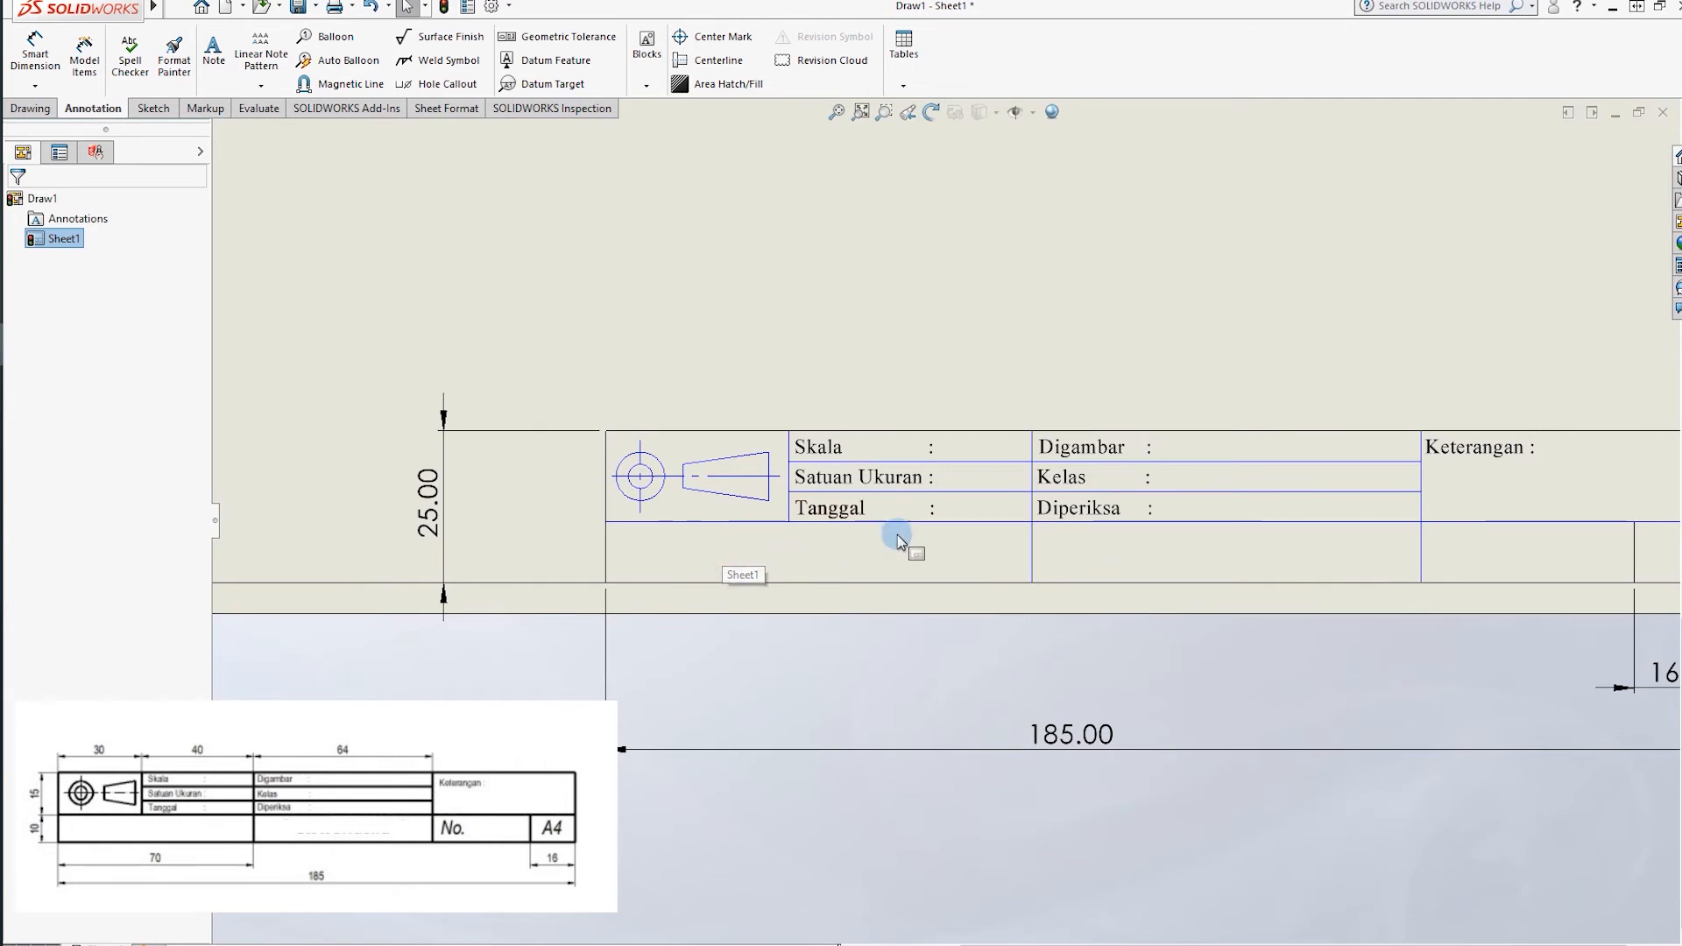
Copy the "Skala" note into the title block's bottom-left cell and center-align its text.
{"action": "left_click", "coordinate": [828, 449]}
{"action": "left_click_drag", "start_coordinate": [828, 449], "coordinate": [743, 556]}
{"action": "double_click", "coordinate": [745, 558]}
{"action": "left_click", "coordinate": [1119, 517]}
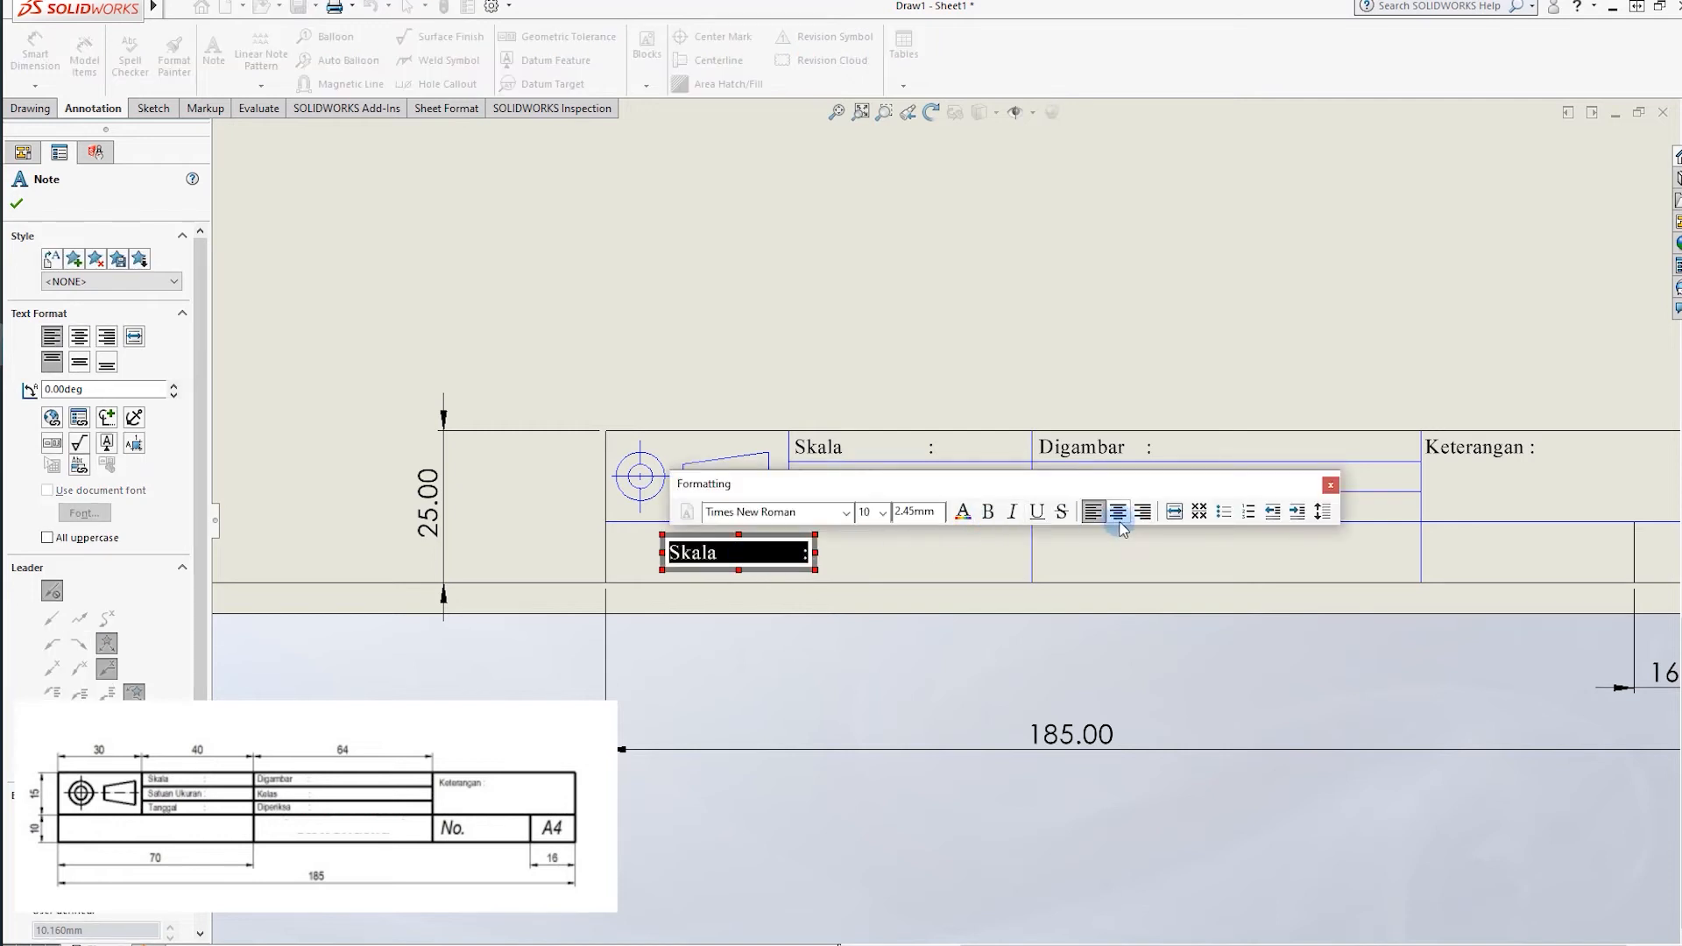
Widen the copied note's text box and replace the word "Skala" with "POLITEKNIK ......".
{"action": "left_click_drag", "start_coordinate": [698, 556], "coordinate": [1039, 561]}
{"action": "left_click_drag", "start_coordinate": [589, 560], "coordinate": [669, 557]}
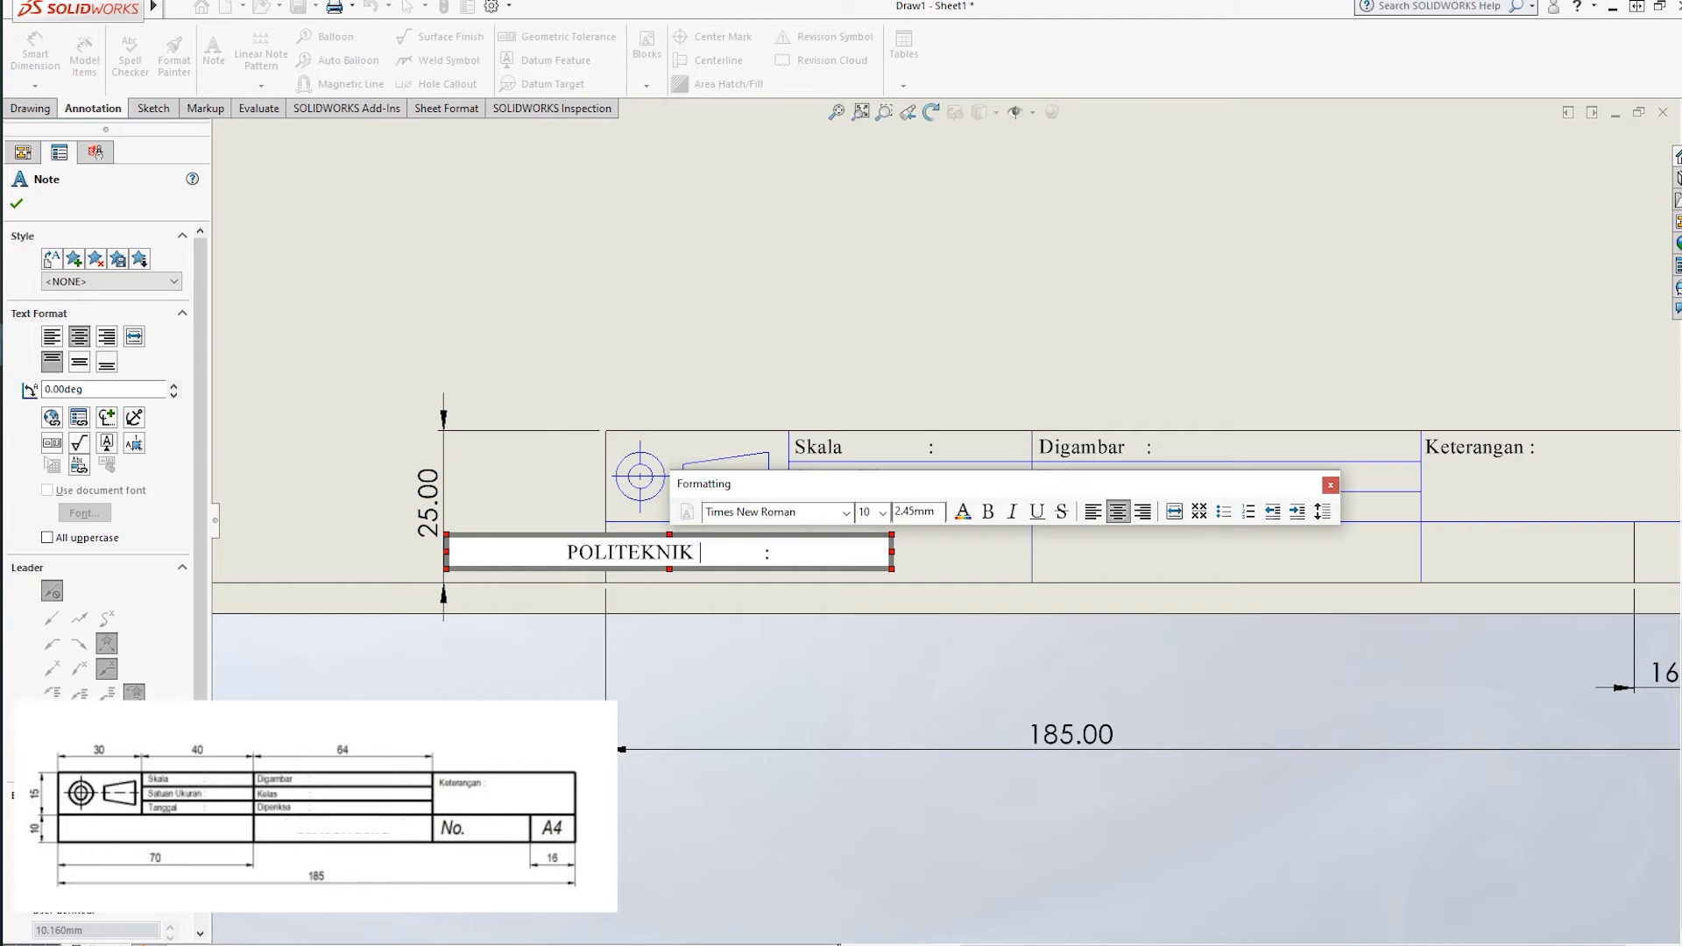
{"action": "left_click", "coordinate": [605, 346]}
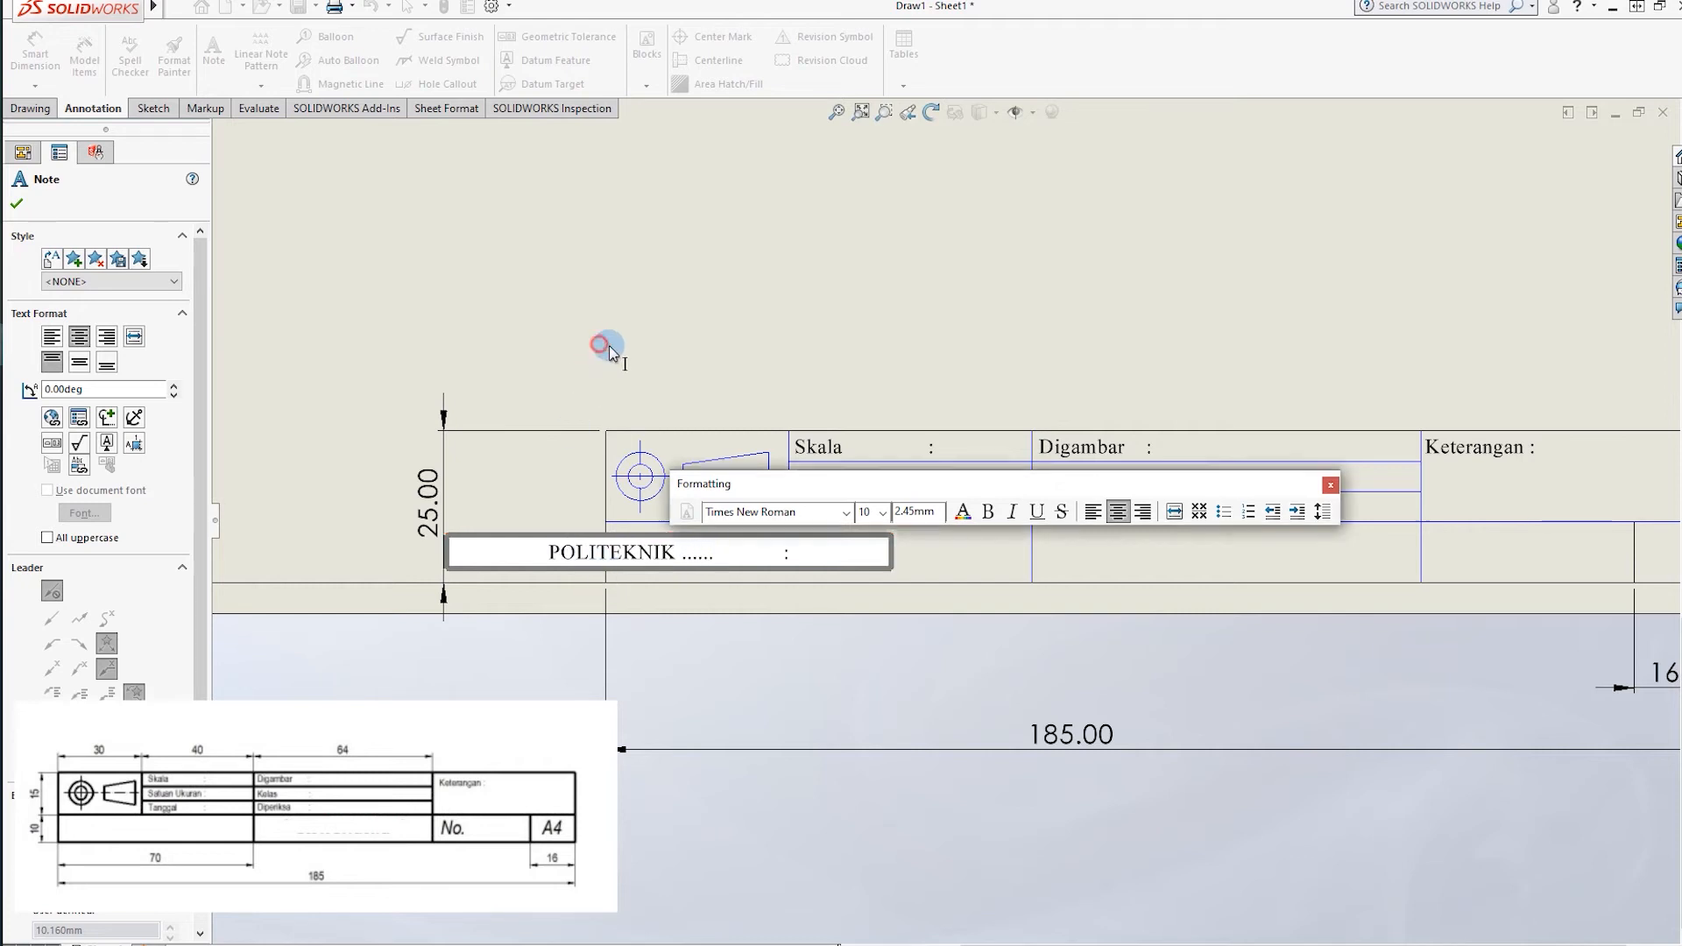
Move the "POLITEKNIK ......" note to the middle of the bottom-left cell and delete its trailing spaces and colon.
{"action": "left_click_drag", "start_coordinate": [586, 553], "coordinate": [743, 564]}
{"action": "left_click", "coordinate": [856, 553]}
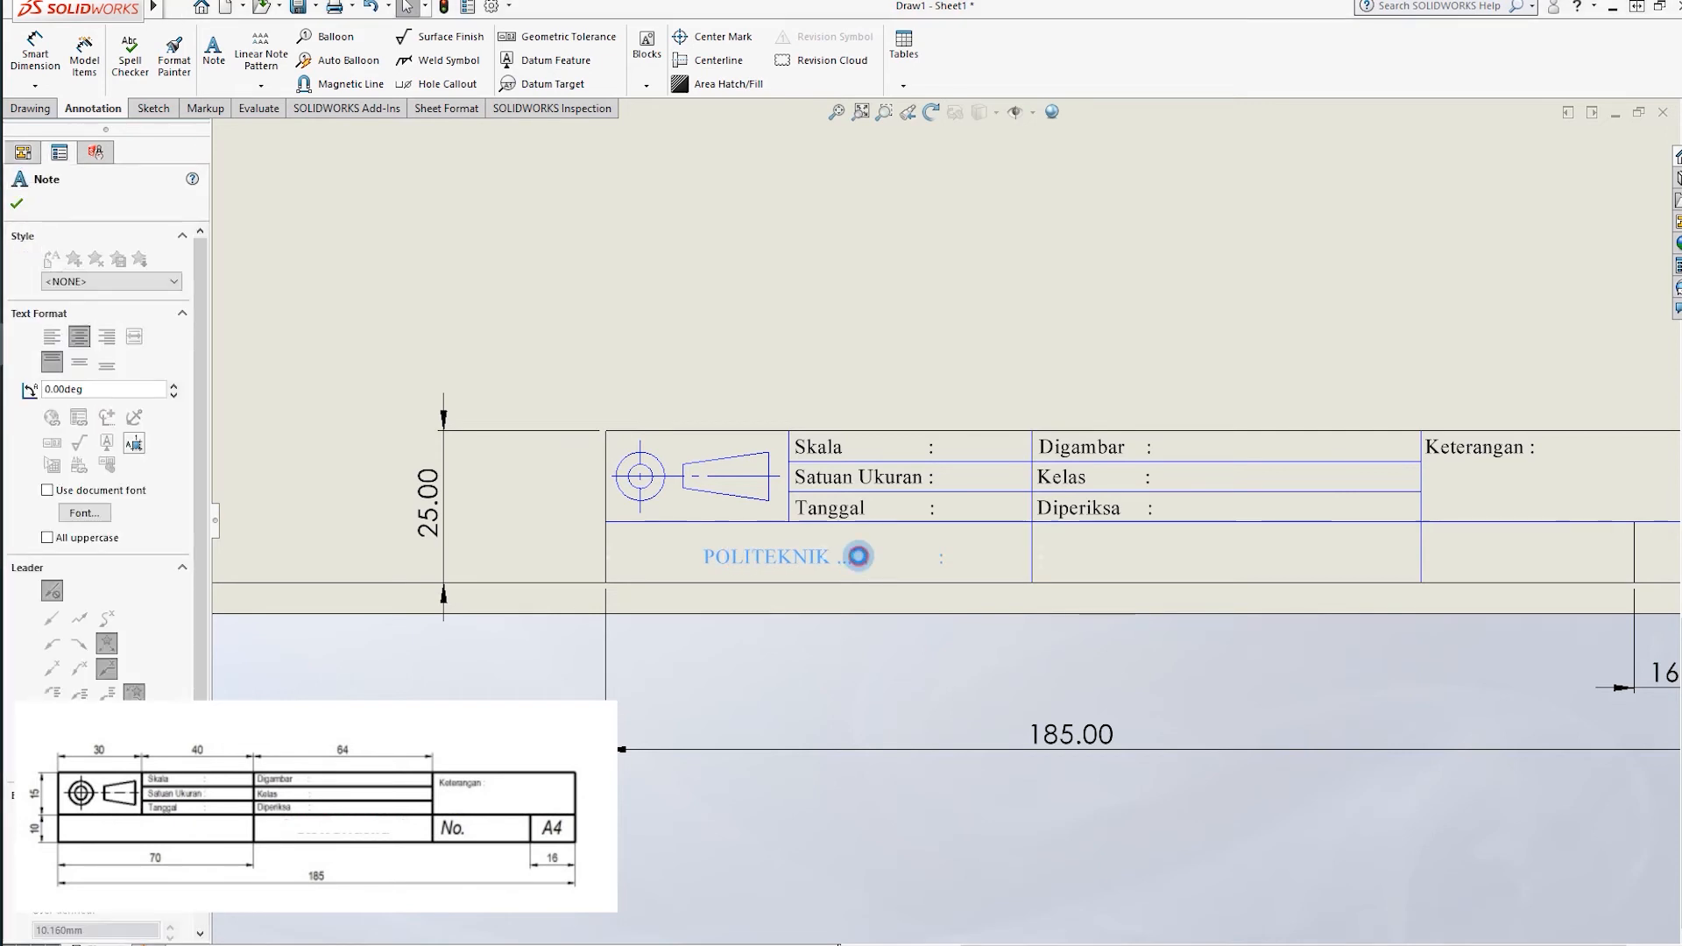
{"action": "left_click", "coordinate": [874, 556]}
{"action": "key", "text": "Delete"}
{"action": "key", "text": "Delete"}
{"action": "key", "text": "Delete"}
{"action": "key", "text": "Delete"}
{"action": "key", "text": "Delete"}
{"action": "key", "text": "Delete"}
{"action": "key", "text": "Delete"}
{"action": "key", "text": "Delete"}
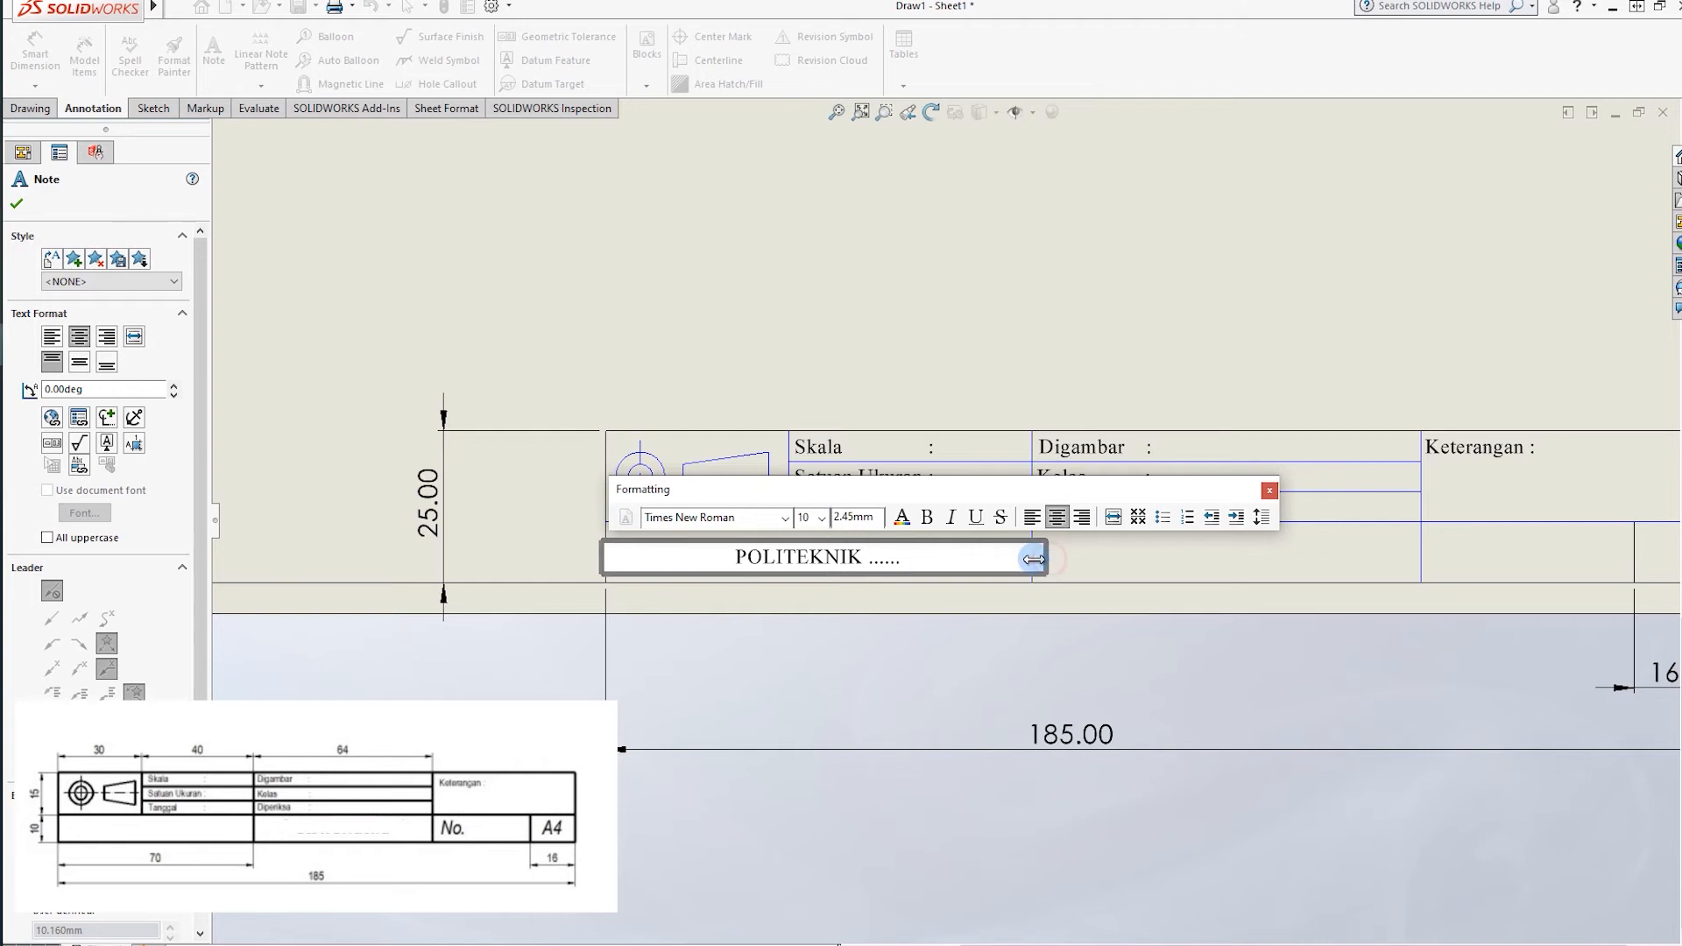
{"action": "left_click", "coordinate": [993, 607]}
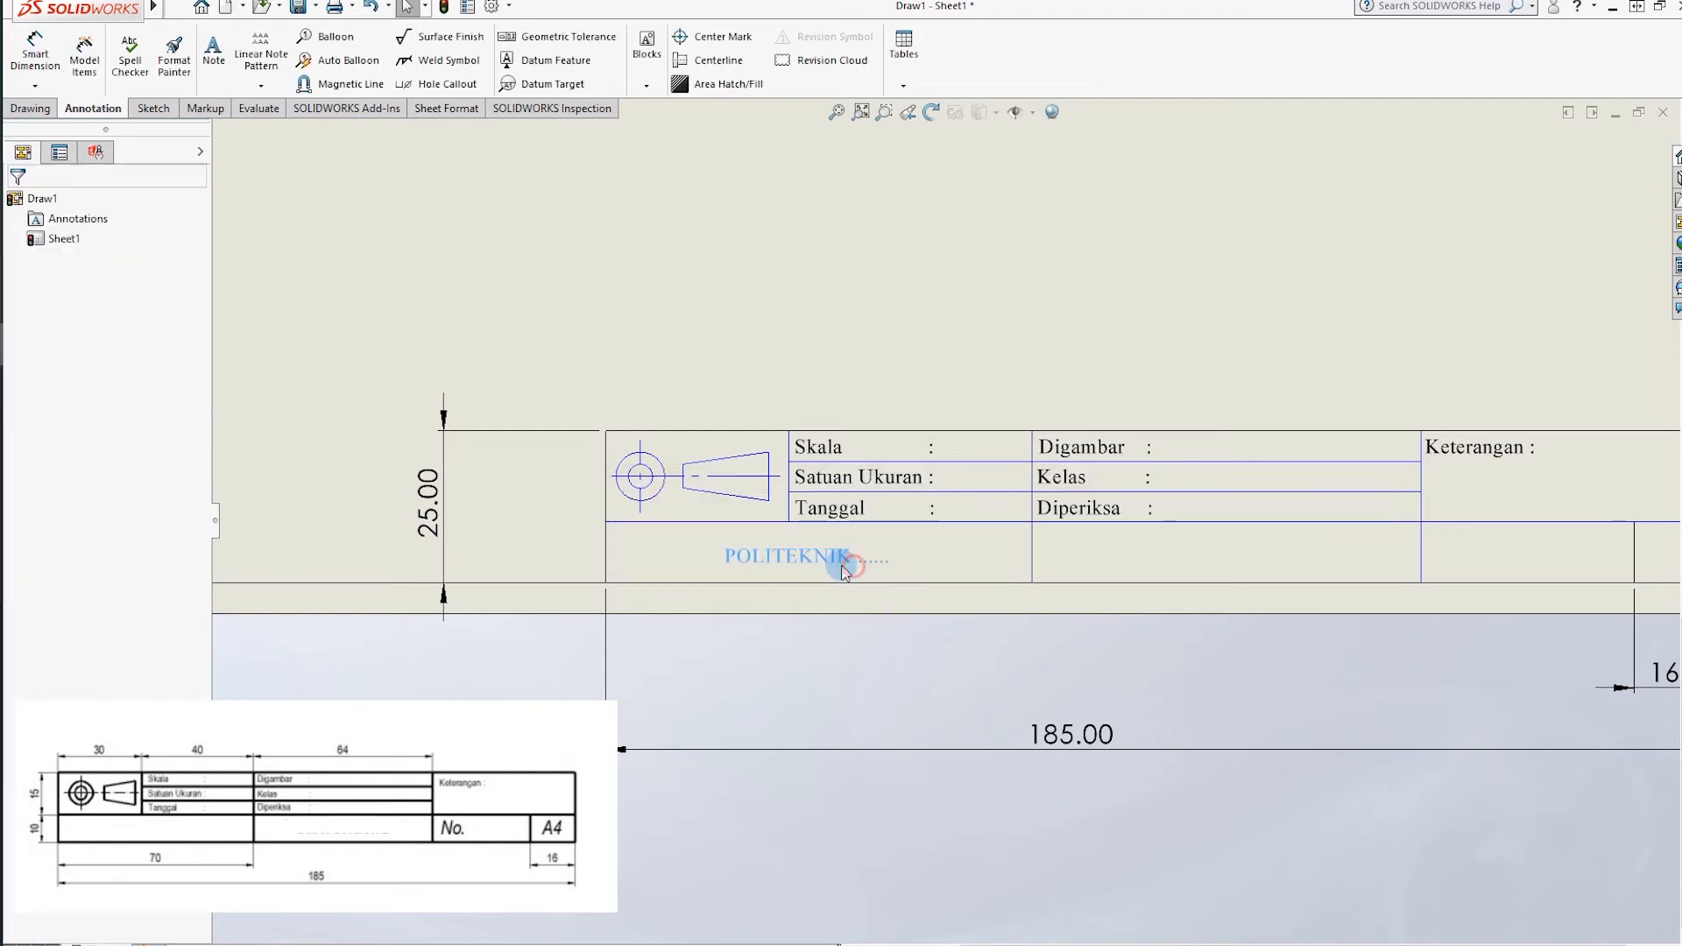
{"action": "left_click", "coordinate": [846, 563]}
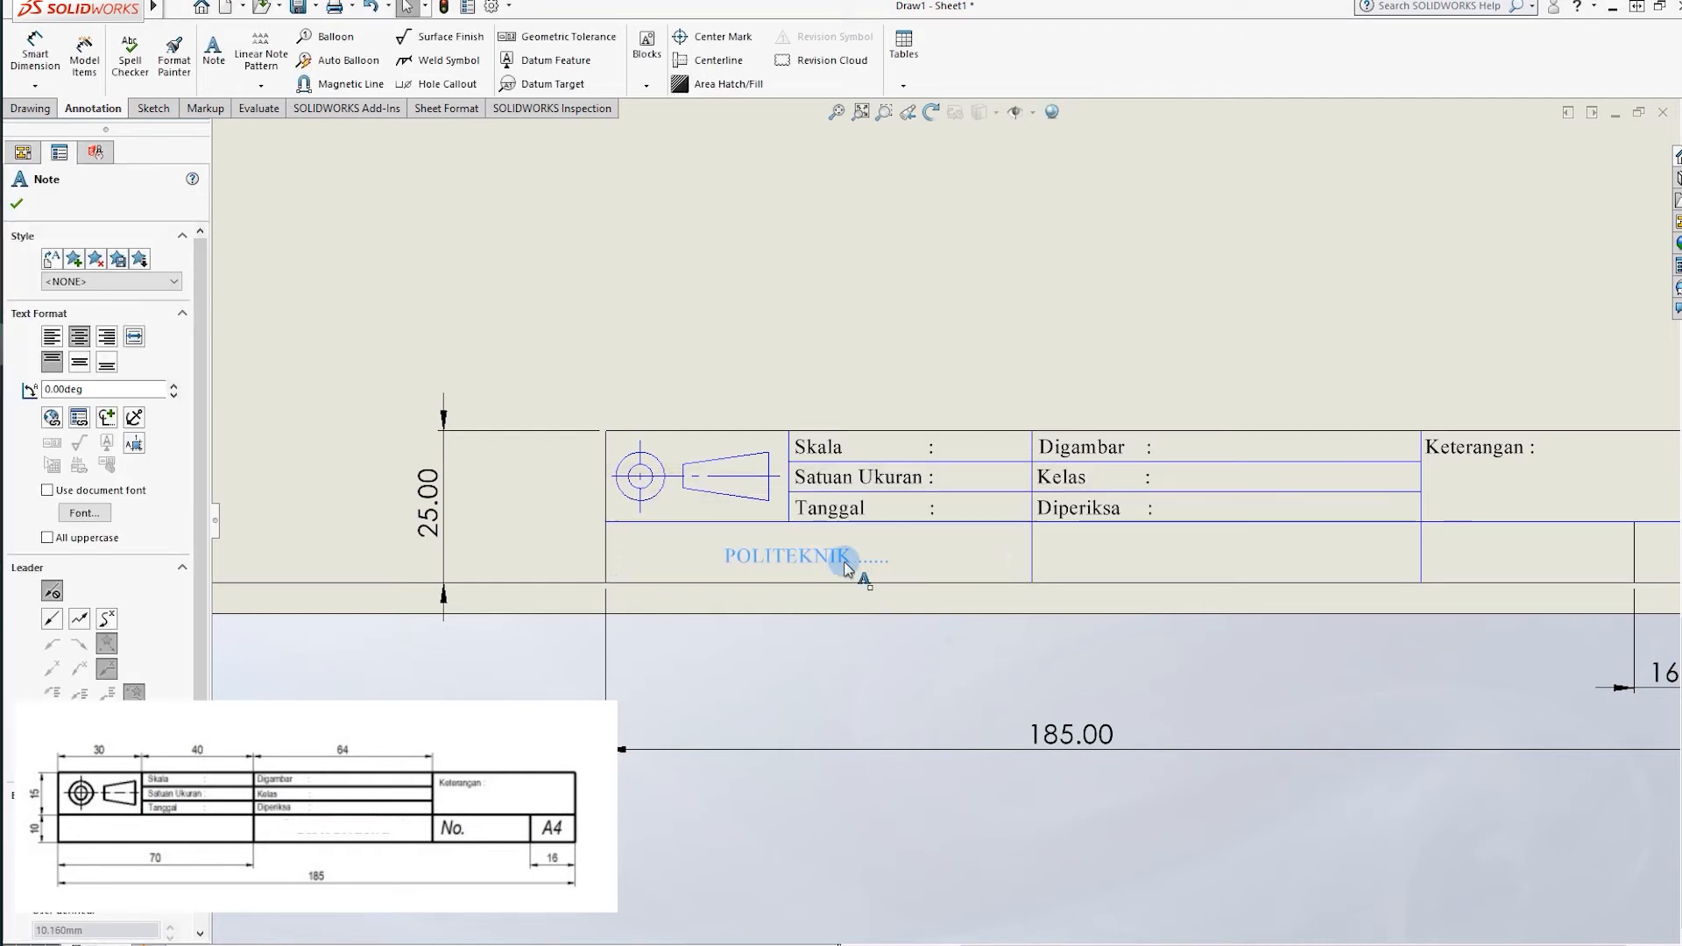
Set the font size of the "POLITEKNIK ......" note to 14.
{"action": "left_click", "coordinate": [854, 566]}
{"action": "left_click", "coordinate": [831, 517]}
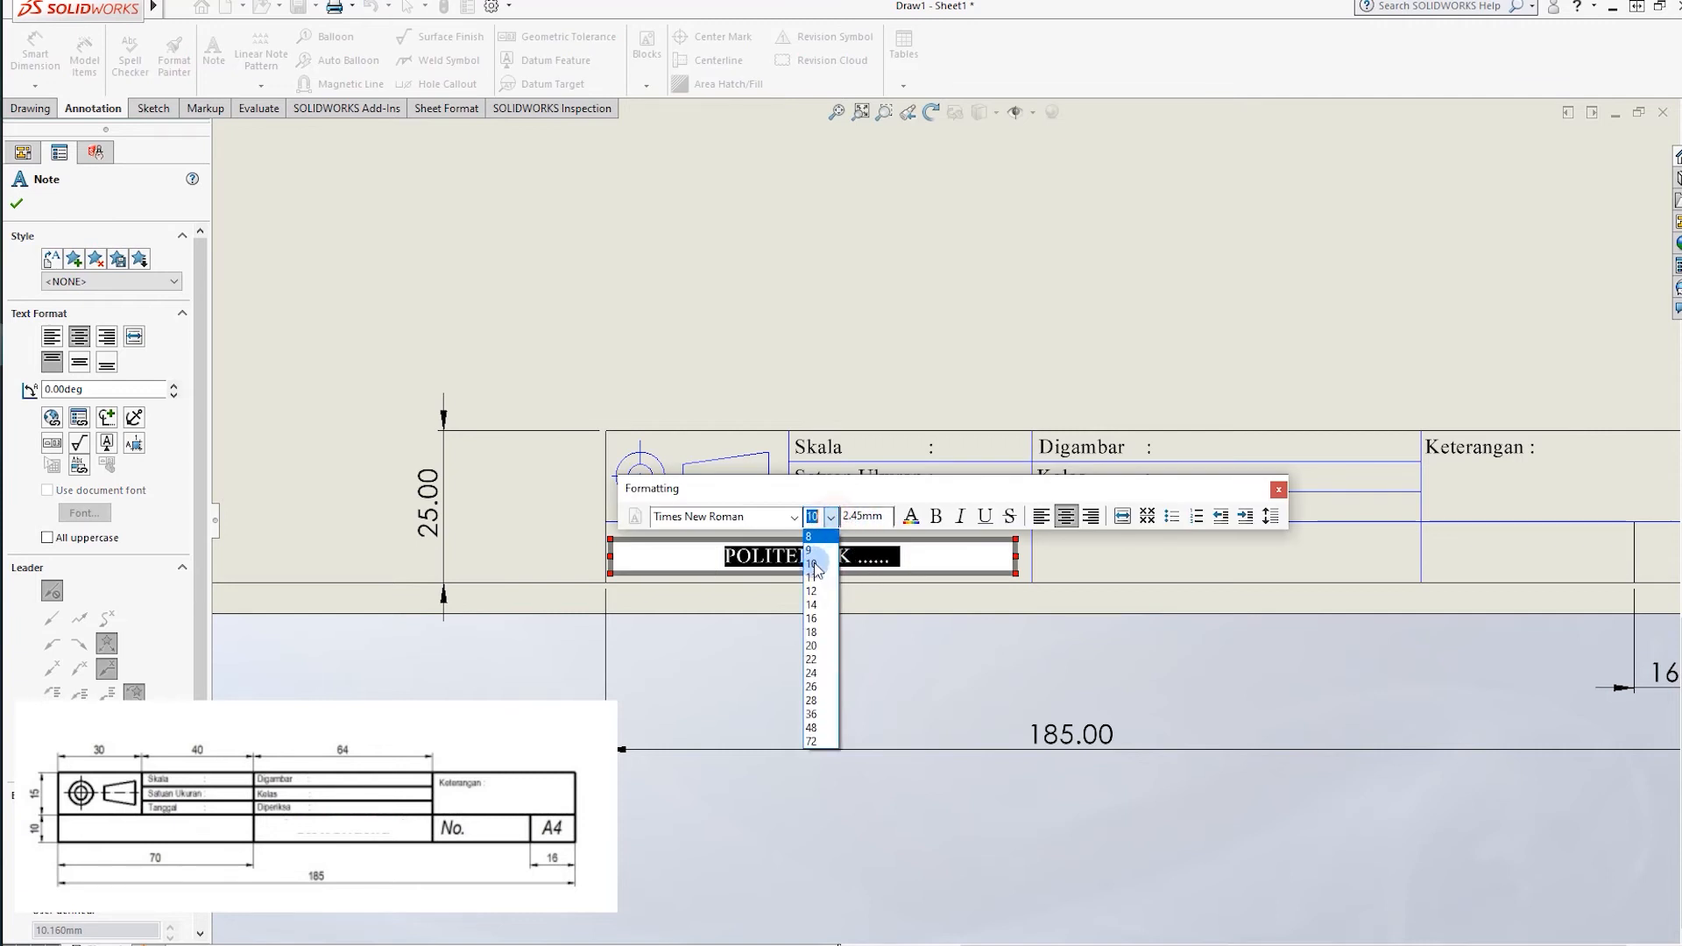
{"action": "left_click", "coordinate": [819, 606]}
{"action": "left_click", "coordinate": [813, 626]}
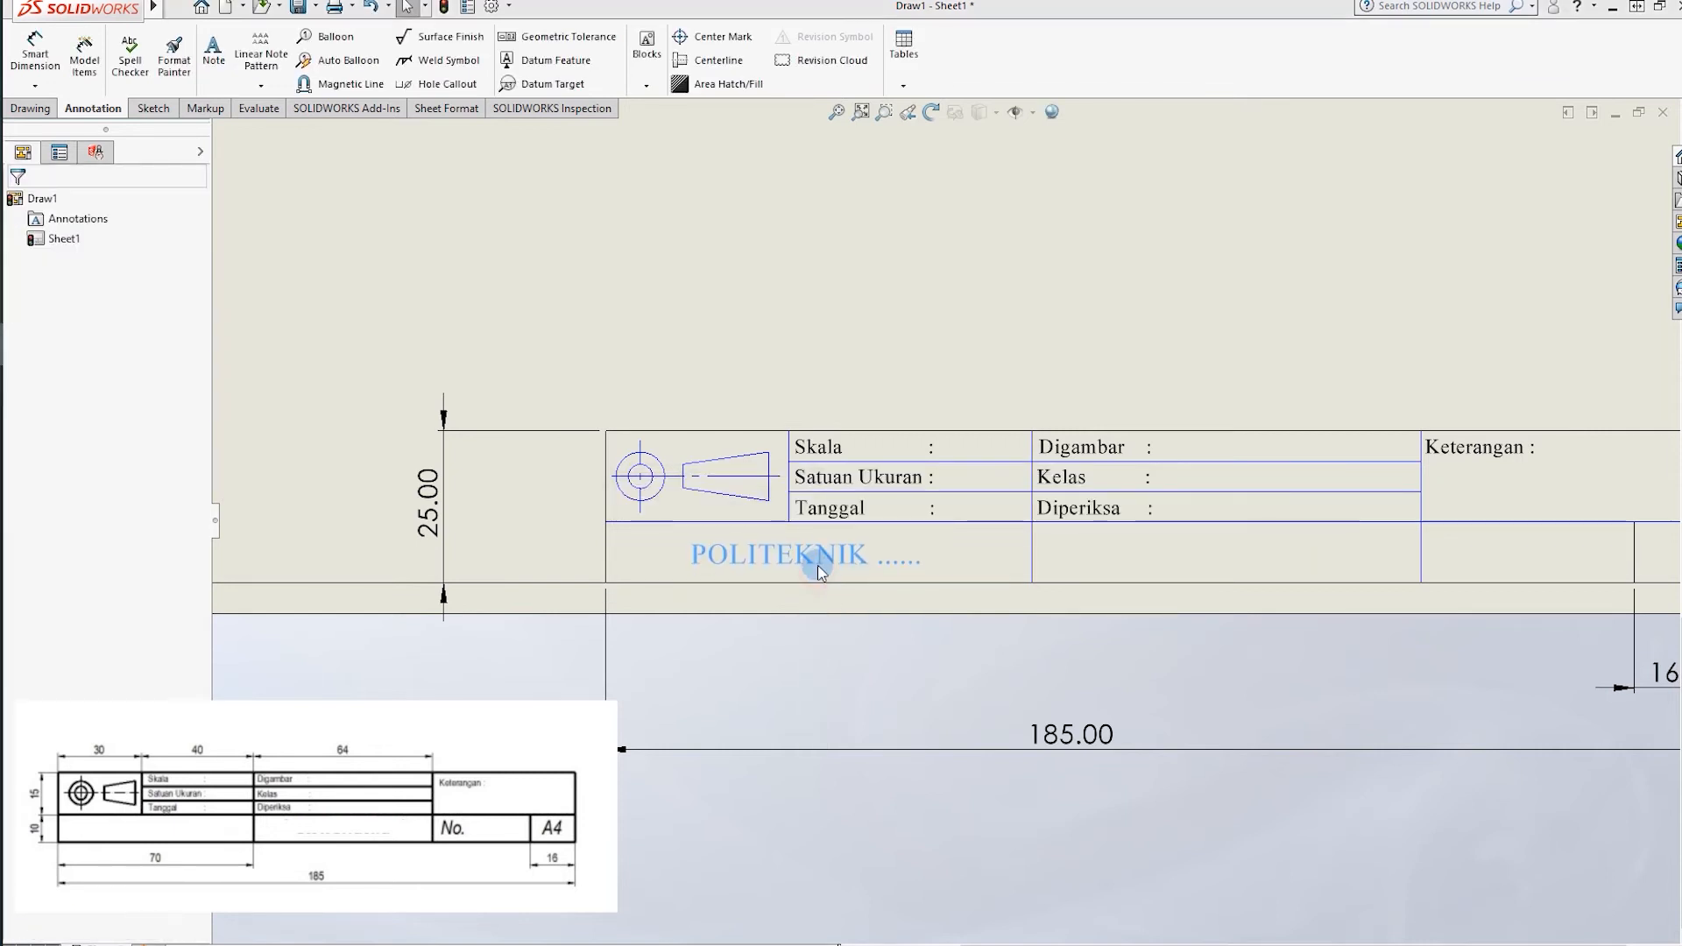
{"action": "left_click", "coordinate": [848, 657]}
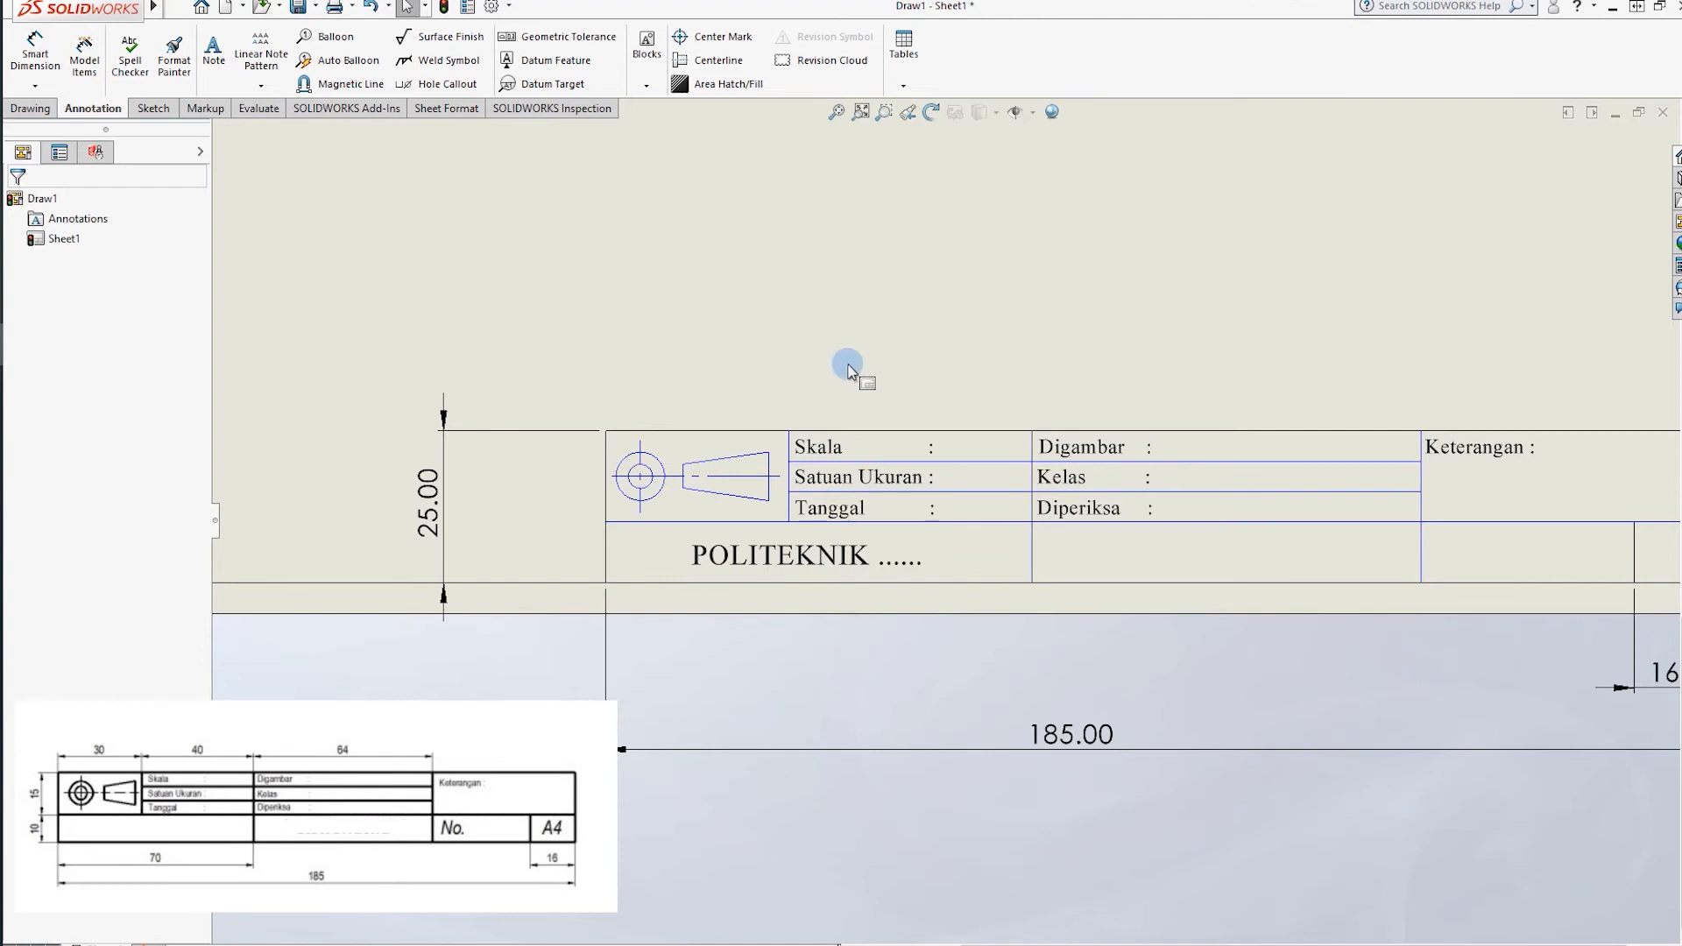
Copy the "POLITEKNIK ......" note into the bottom-middle cell of the title block and change its text to "NAMA PART".
{"action": "left_click", "coordinate": [789, 557]}
{"action": "left_click_drag", "start_coordinate": [788, 558], "coordinate": [1255, 569], "text": "ctrl"}
{"action": "double_click", "coordinate": [1253, 561]}
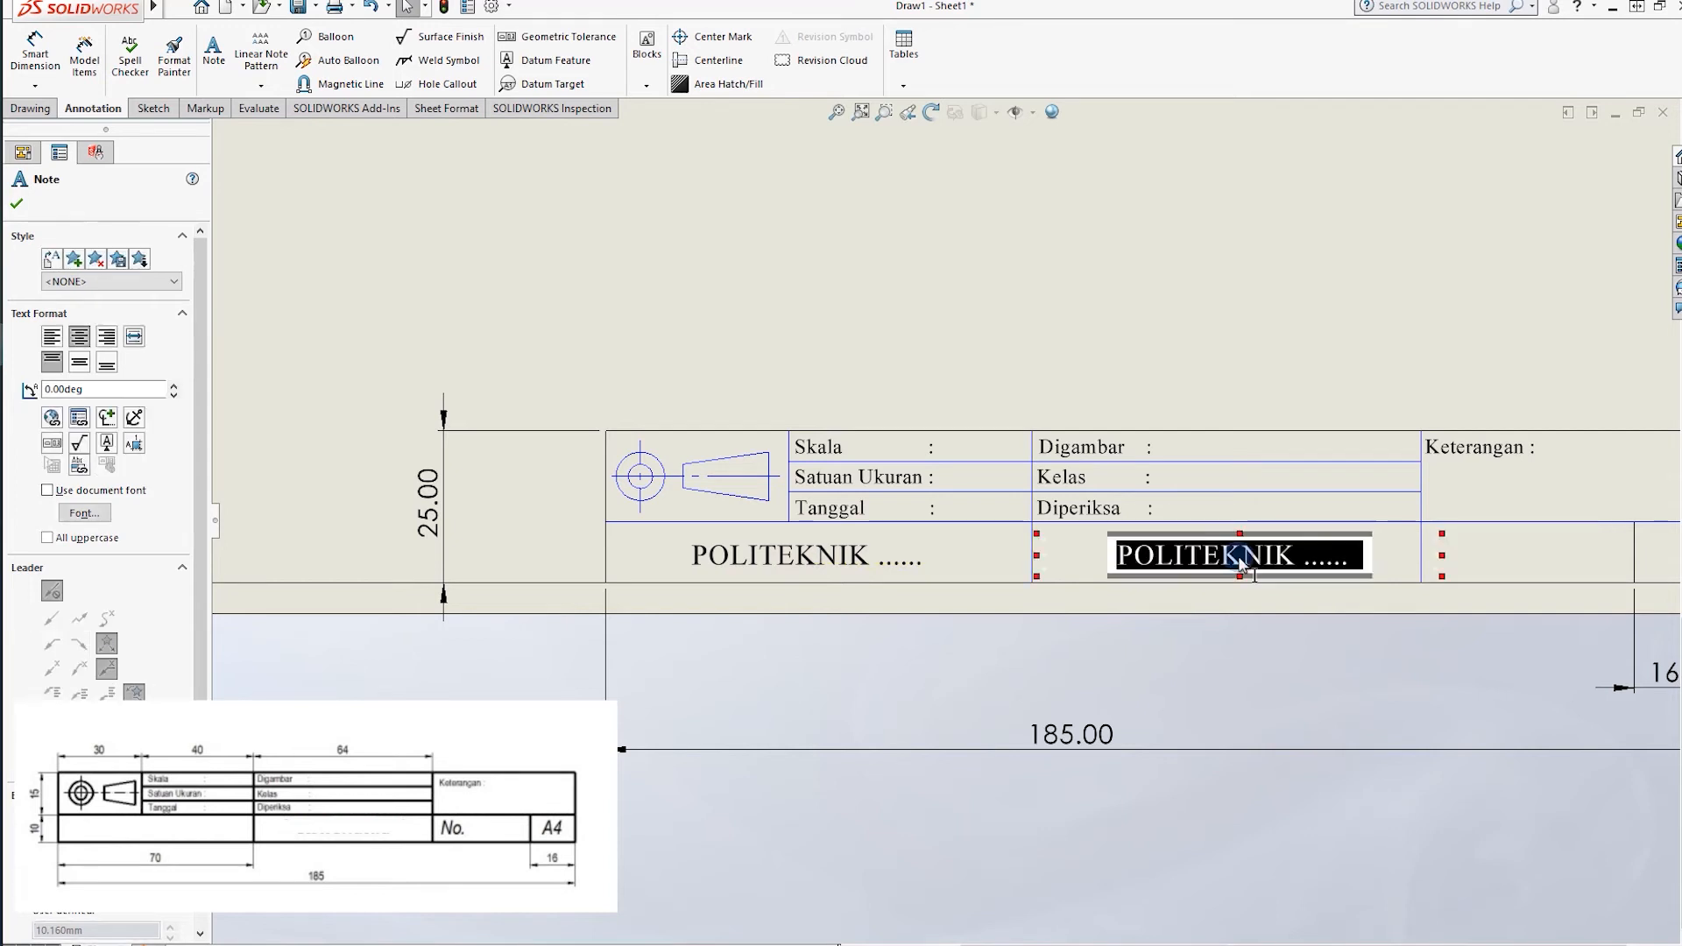
{"action": "type", "text": "NAMA PART"}
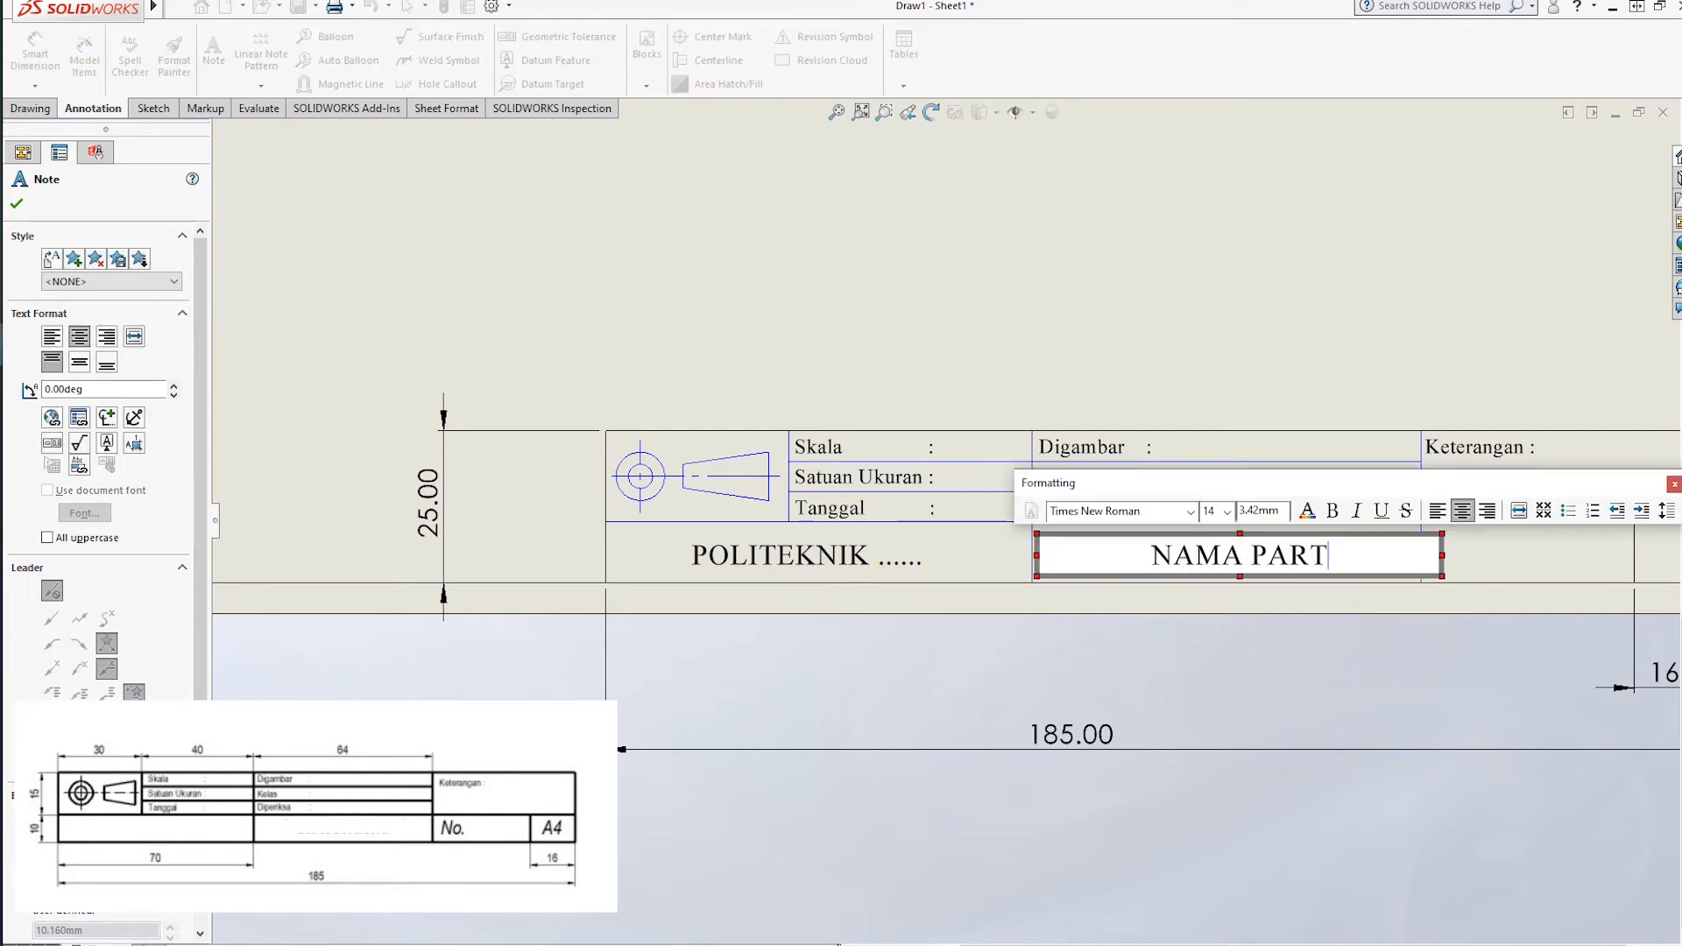
{"action": "left_click", "coordinate": [1307, 619]}
Copy the "NAMA PART" note into the cell below "Keterangan :" and change its text to "NO.".
{"action": "scroll", "coordinate": [1292, 612], "scroll_direction": "down", "scroll_amount": 3}
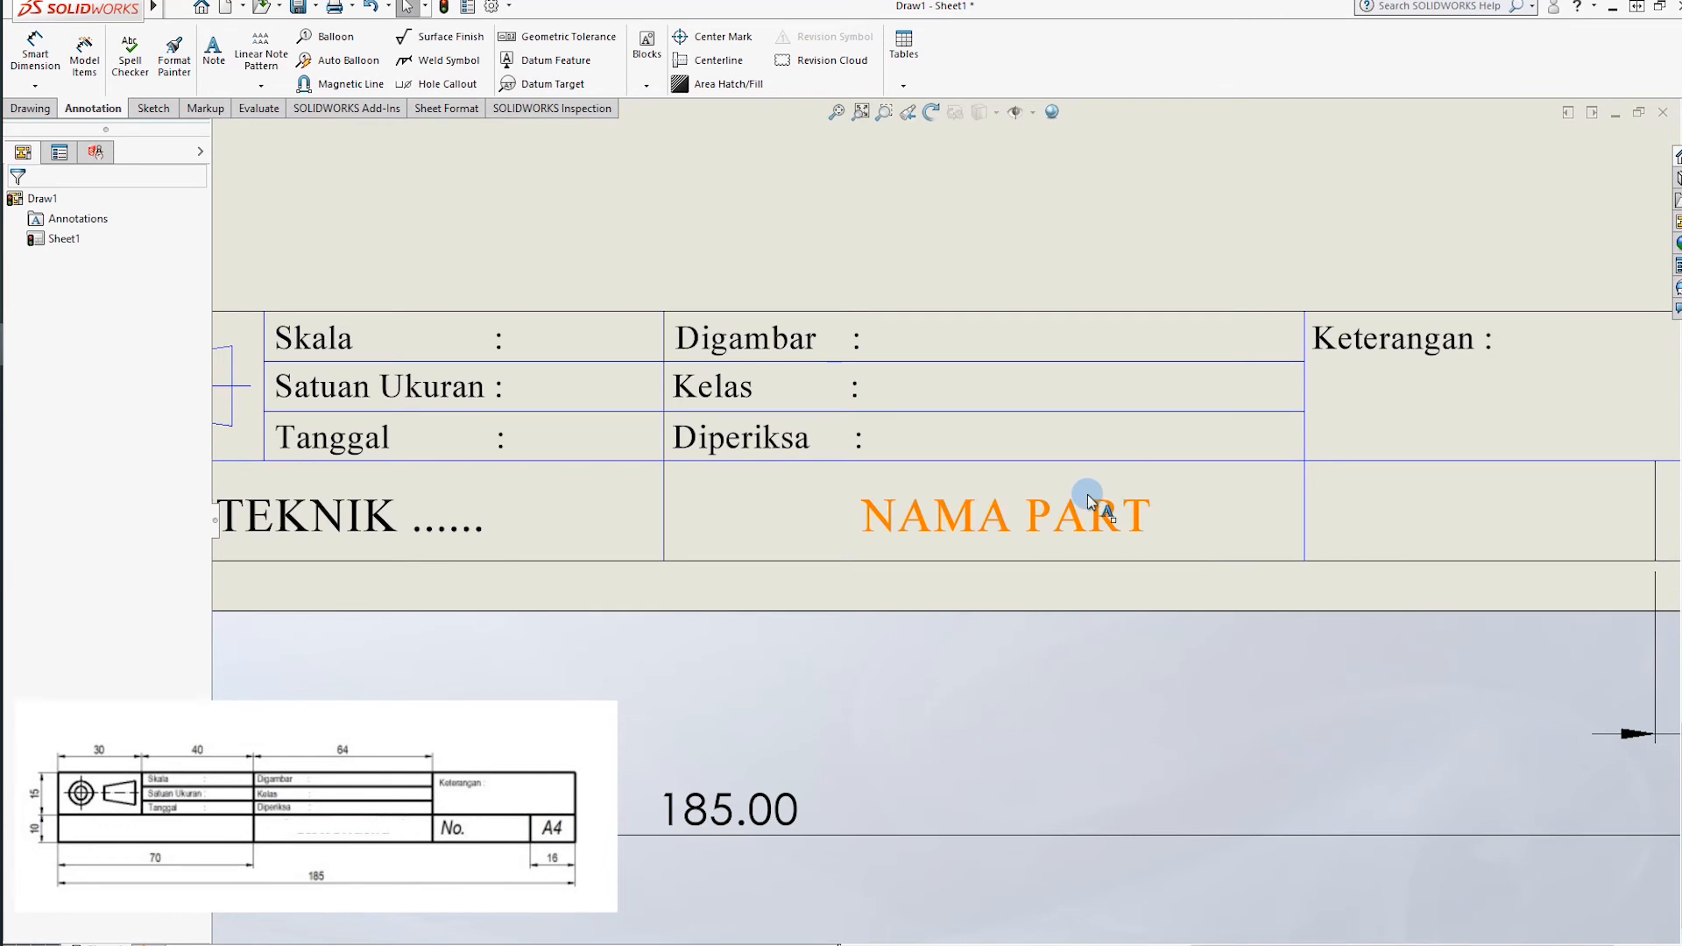
{"action": "left_click", "coordinate": [1080, 512]}
{"action": "left_click_drag", "start_coordinate": [1079, 515], "coordinate": [1562, 536], "text": "ctrl"}
{"action": "double_click", "coordinate": [1540, 526]}
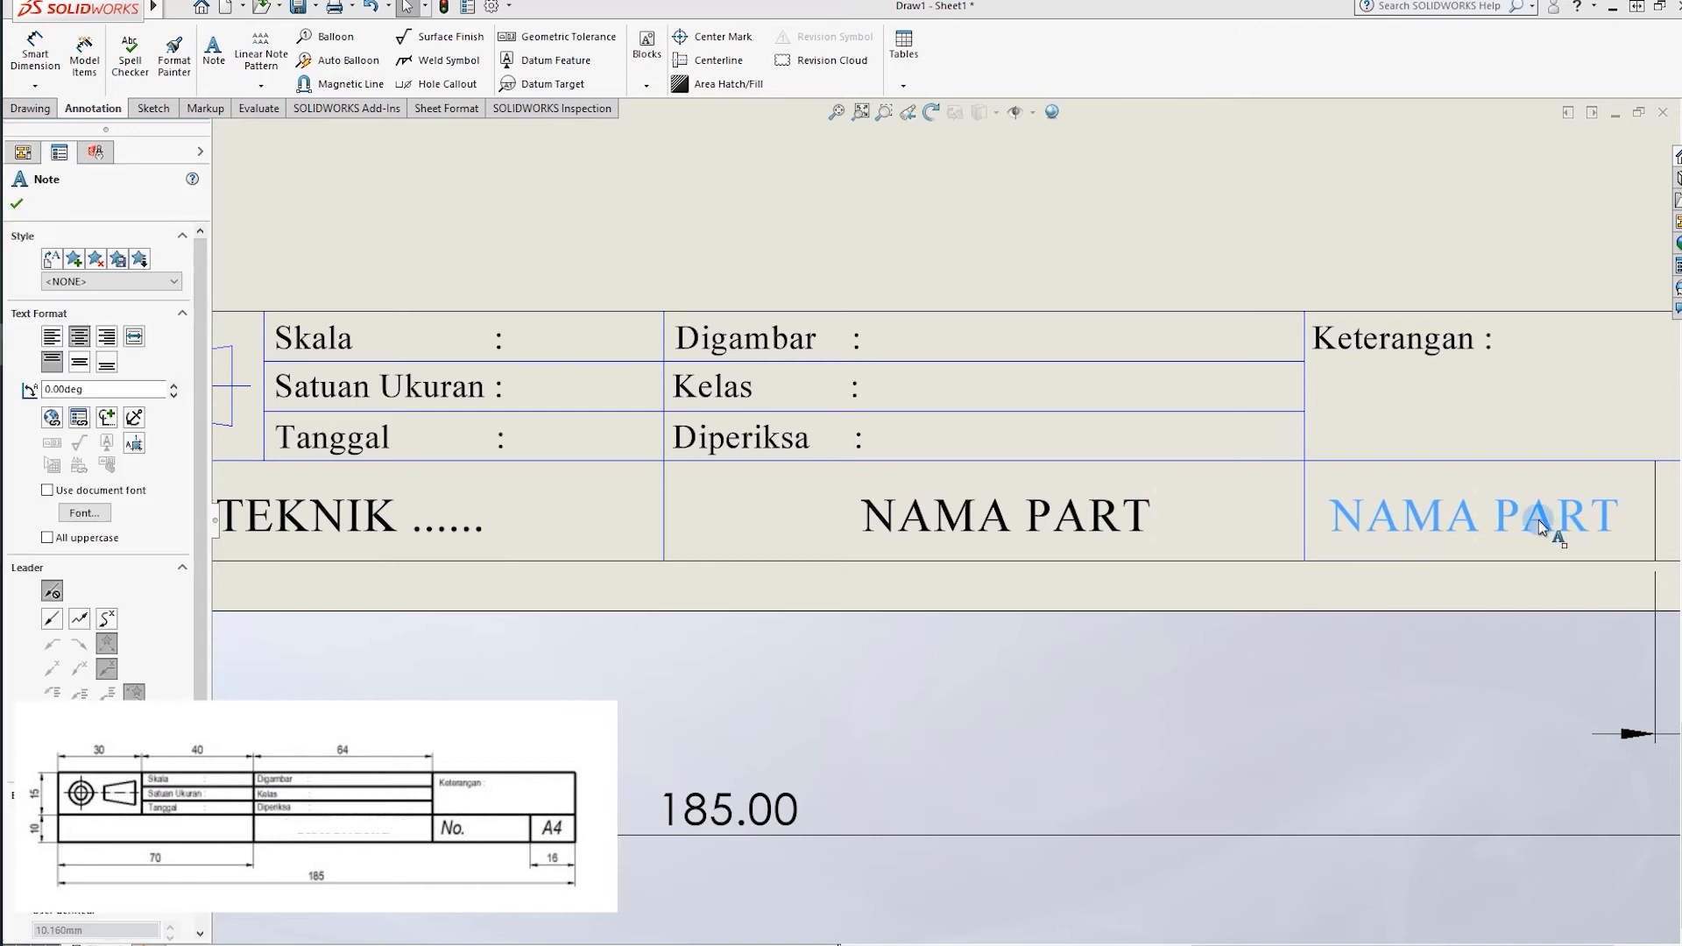
{"action": "type", "text": "NO."}
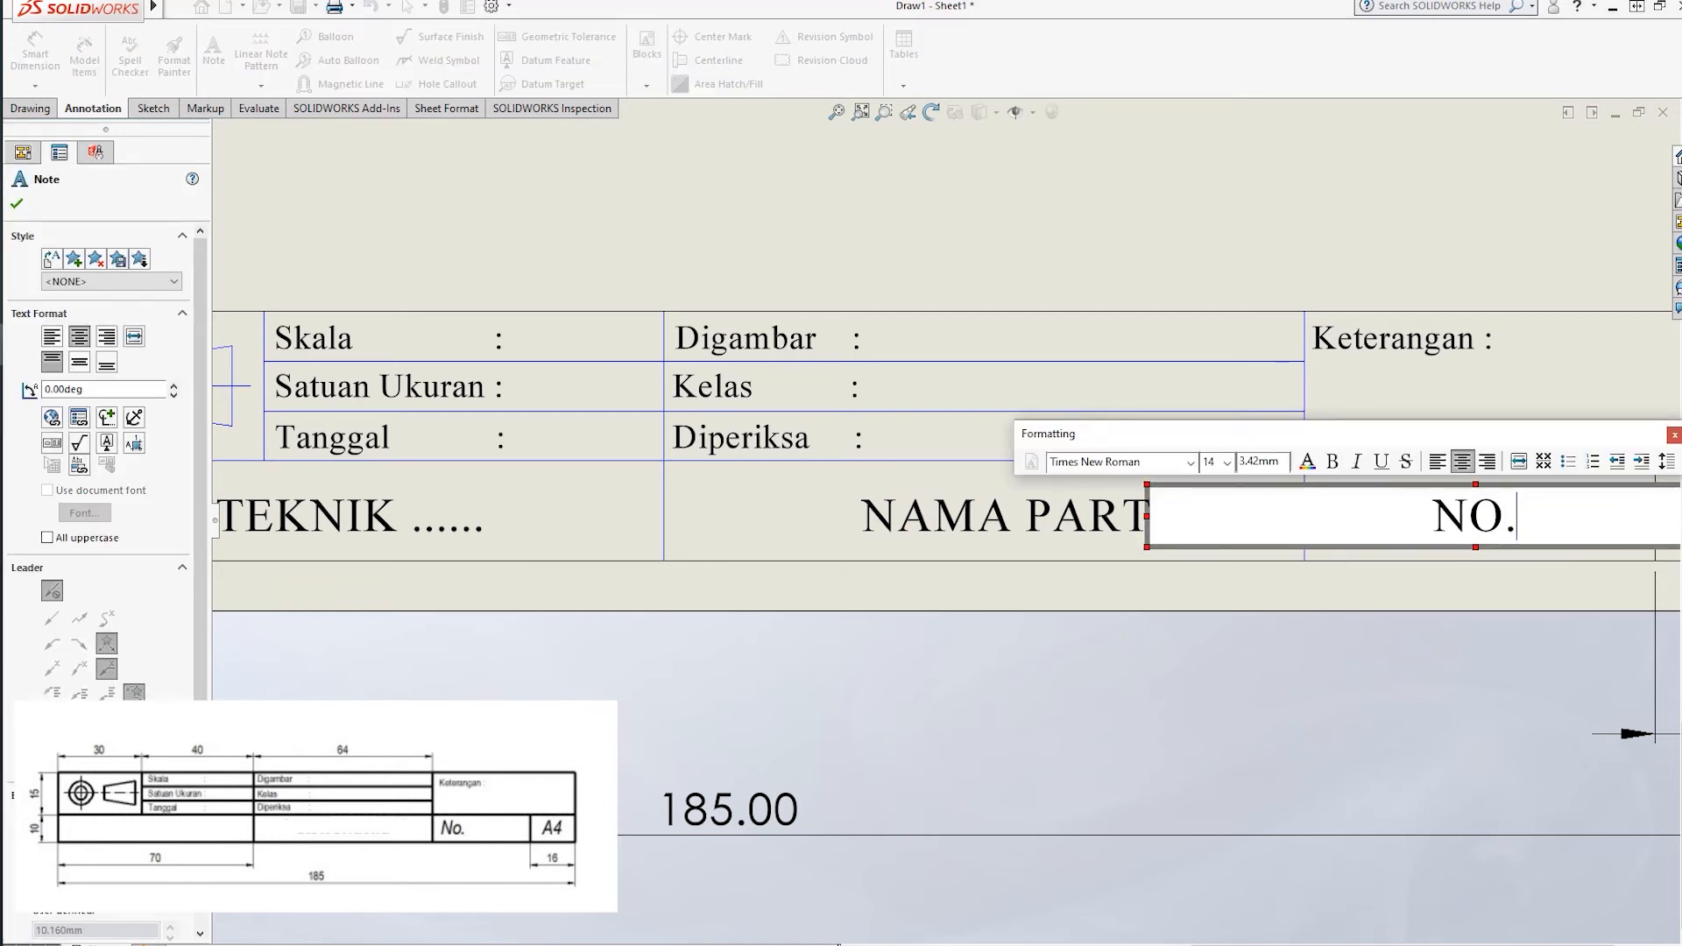
{"action": "left_click", "coordinate": [1423, 238]}
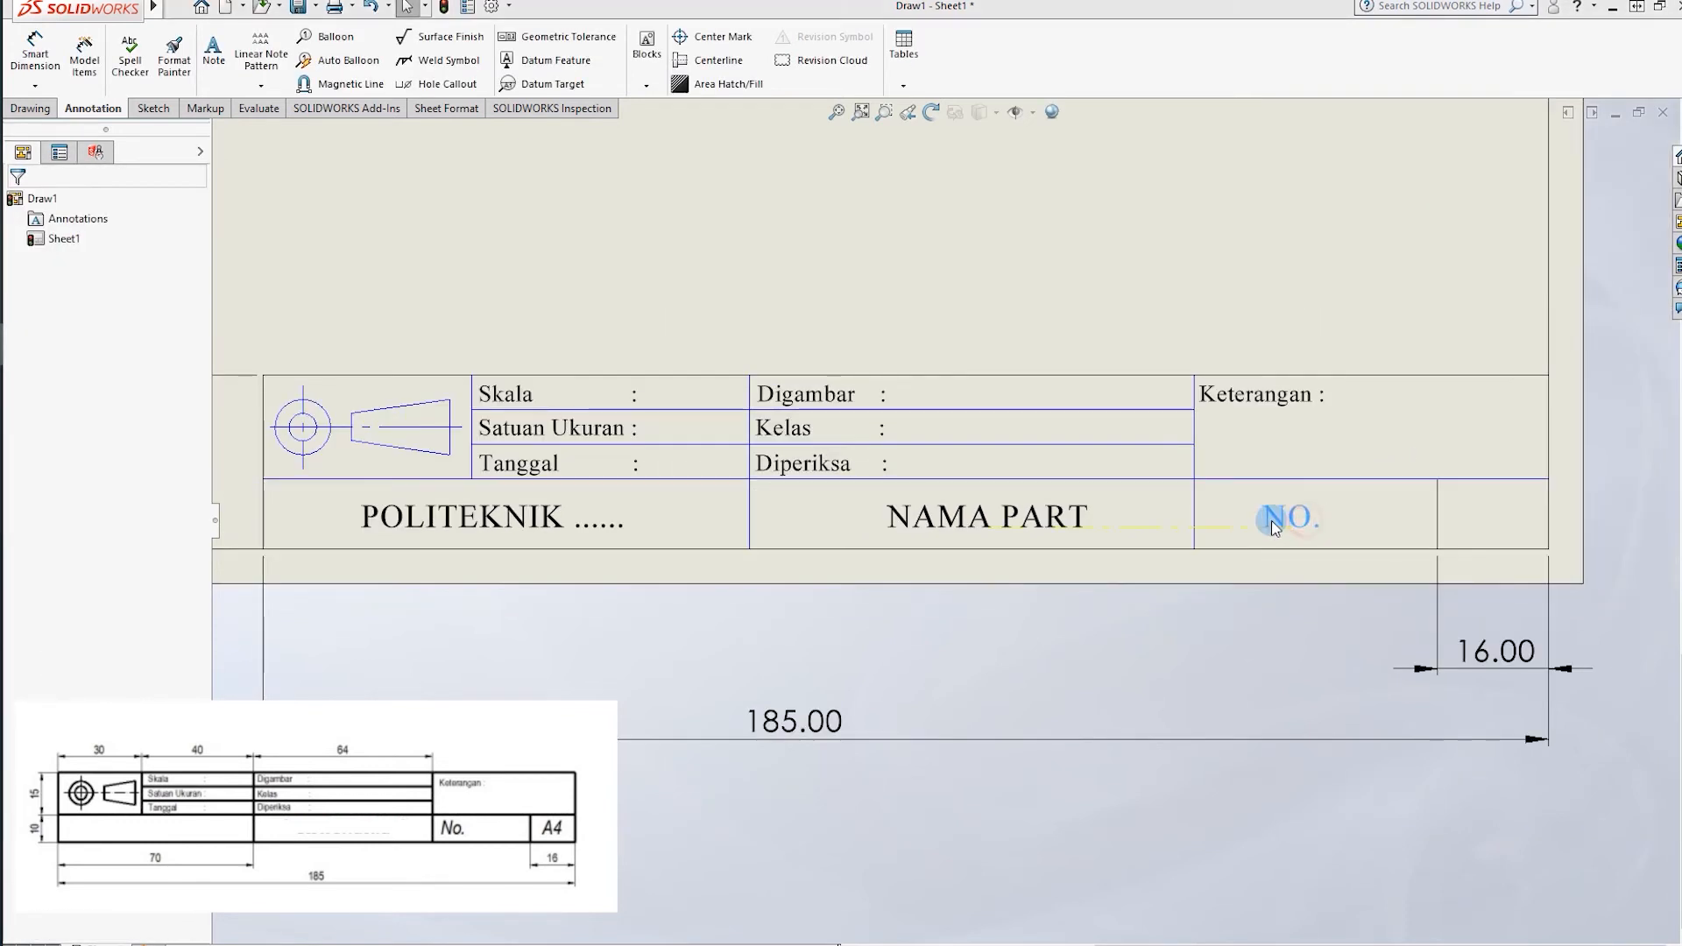
Narrow the "NO." note's text box and position the note near the left edge of its cell.
{"action": "double_click", "coordinate": [1253, 512]}
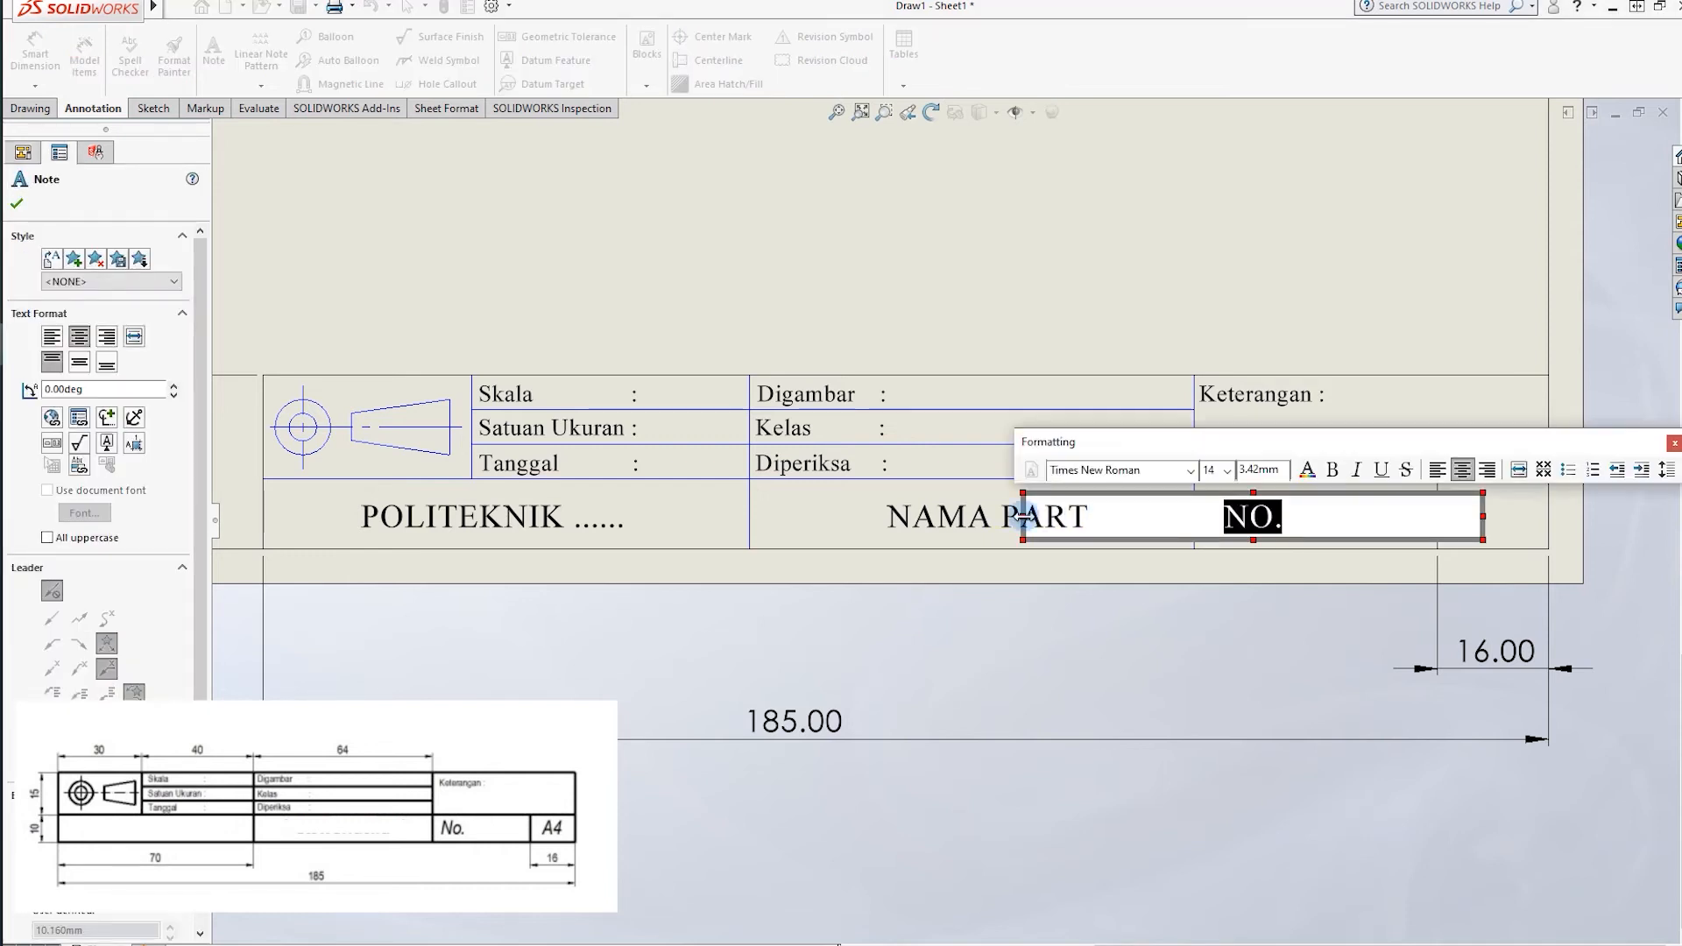
{"action": "left_click_drag", "start_coordinate": [1180, 513], "coordinate": [1255, 526]}
{"action": "left_click", "coordinate": [1588, 538]}
{"action": "left_click", "coordinate": [1365, 624]}
{"action": "left_click", "coordinate": [1290, 523]}
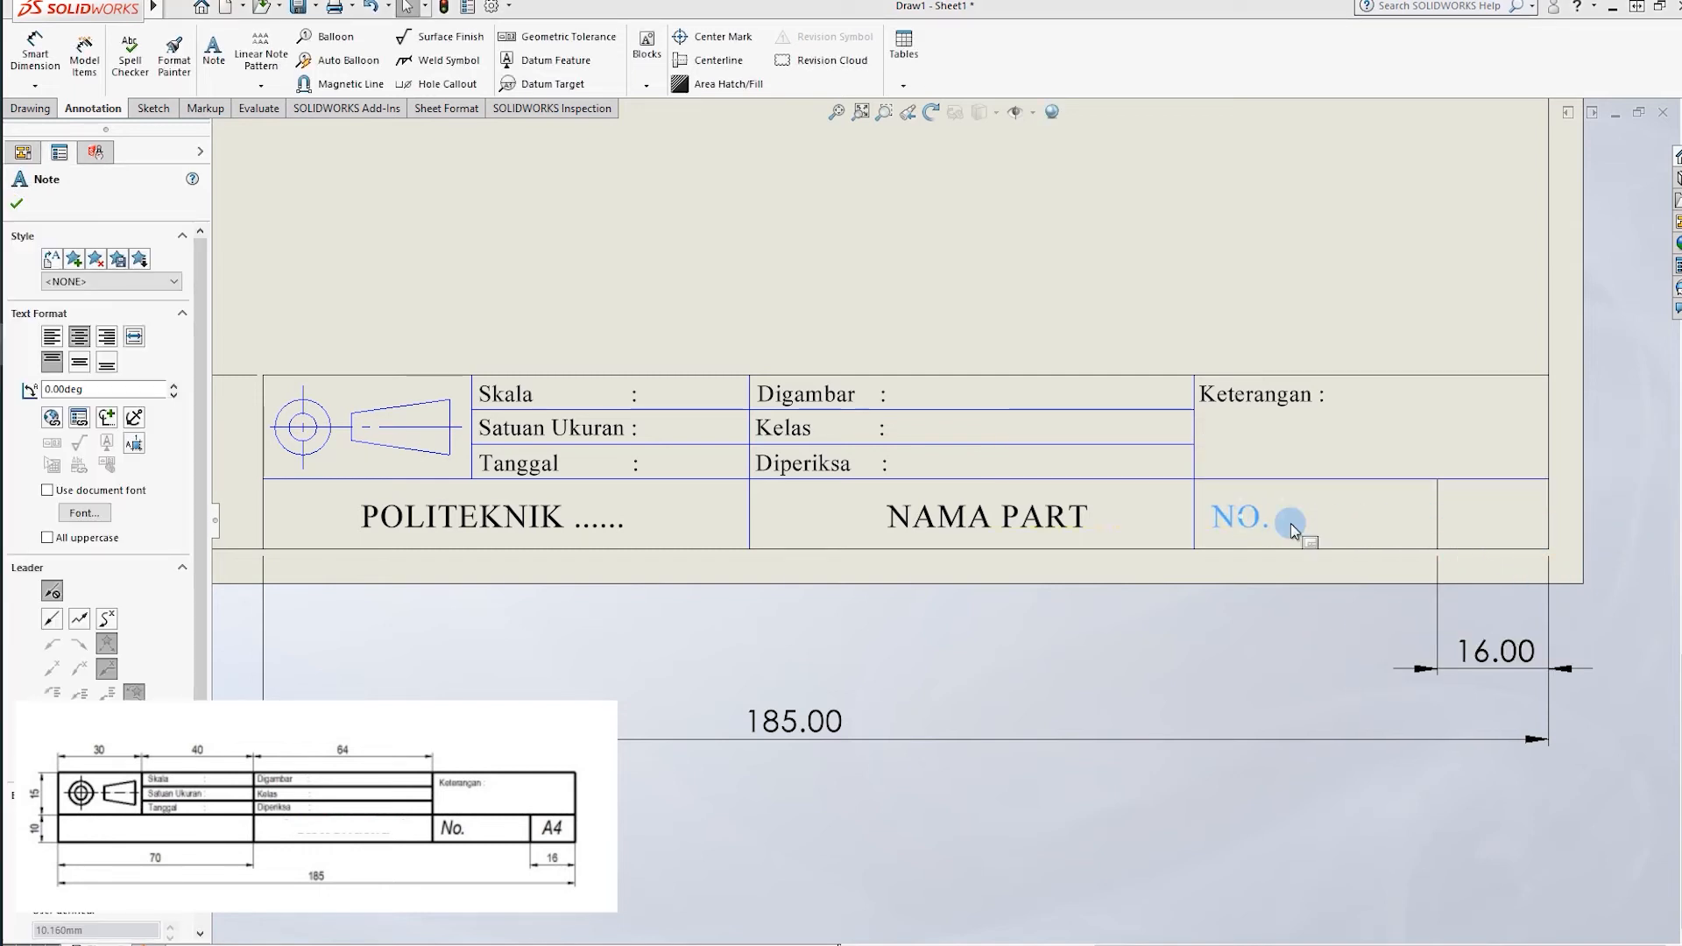
{"action": "left_click", "coordinate": [1306, 225]}
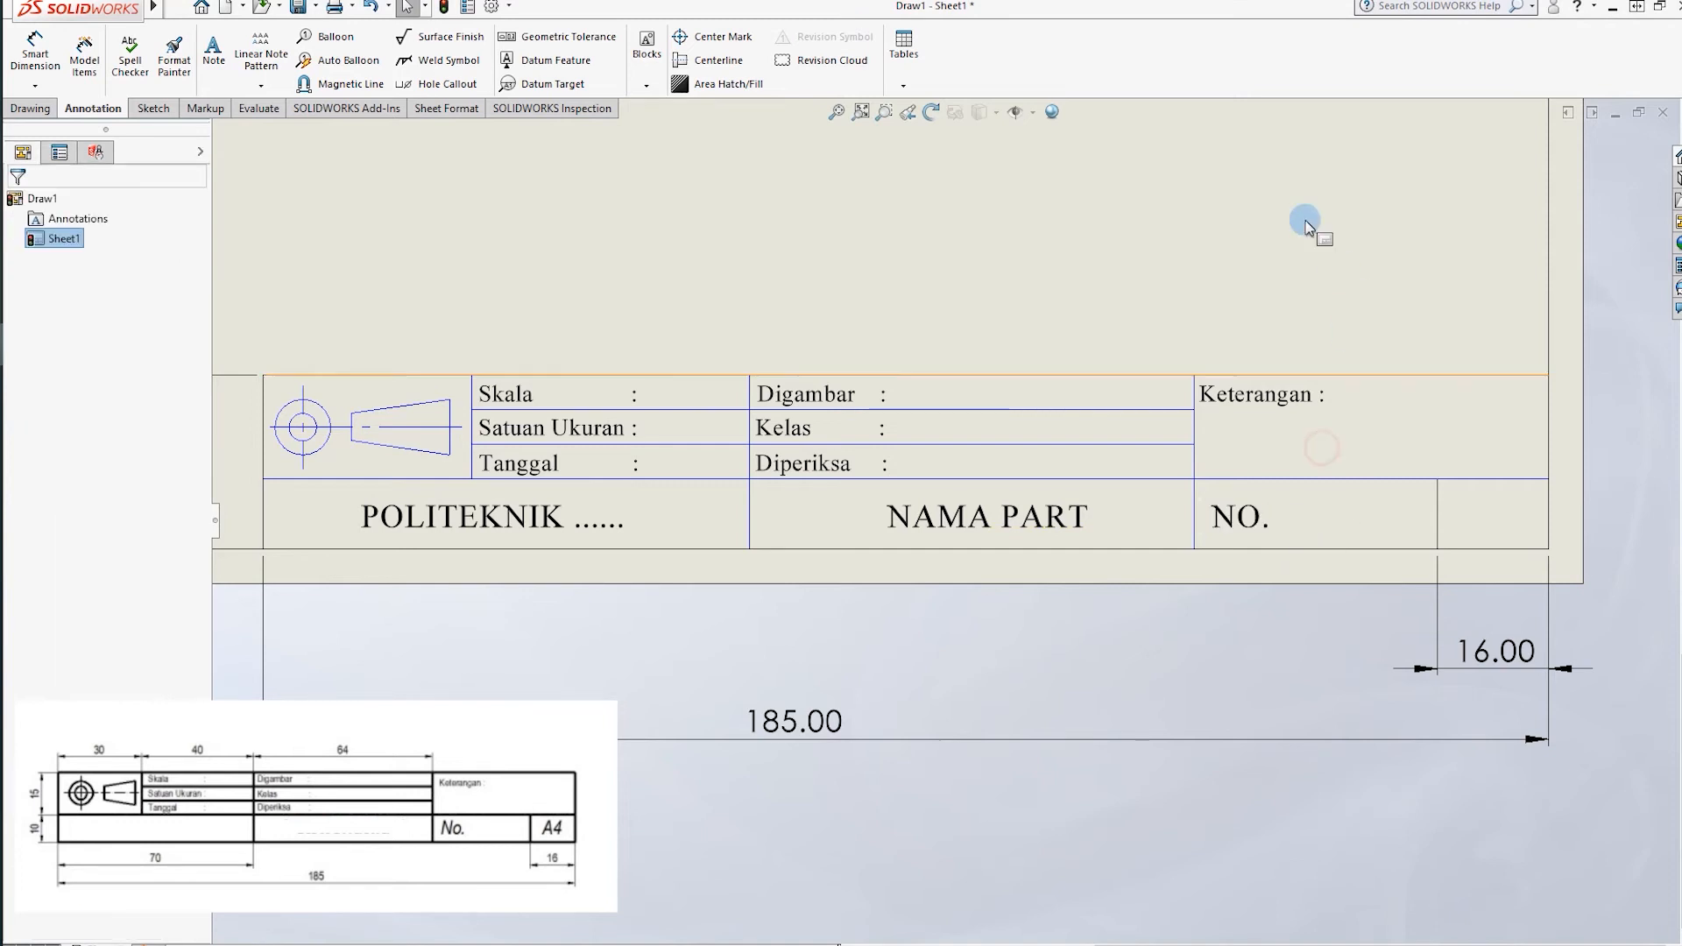
Copy the "NO." note into the title block's bottom-right cell and change its text to "A4".
{"action": "left_click", "coordinate": [1245, 517]}
{"action": "left_click_drag", "start_coordinate": [1274, 526], "coordinate": [1275, 543]}
{"action": "left_click", "coordinate": [1268, 539]}
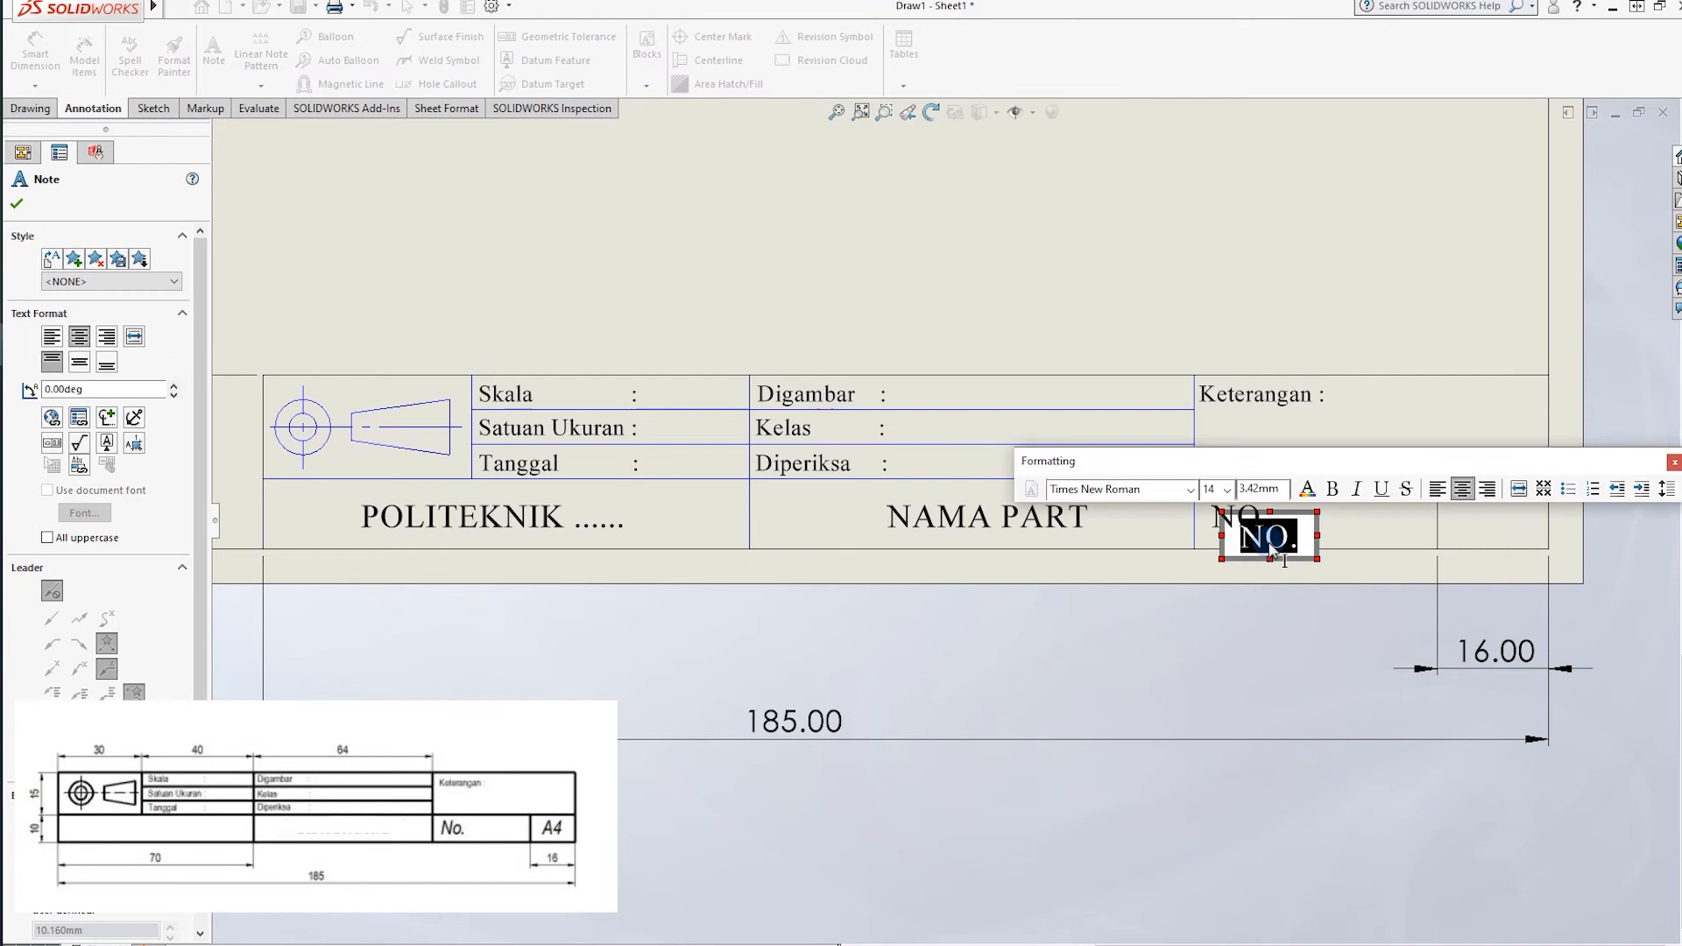
{"action": "left_click", "coordinate": [1240, 599]}
{"action": "left_click_drag", "start_coordinate": [1264, 552], "coordinate": [1496, 559]}
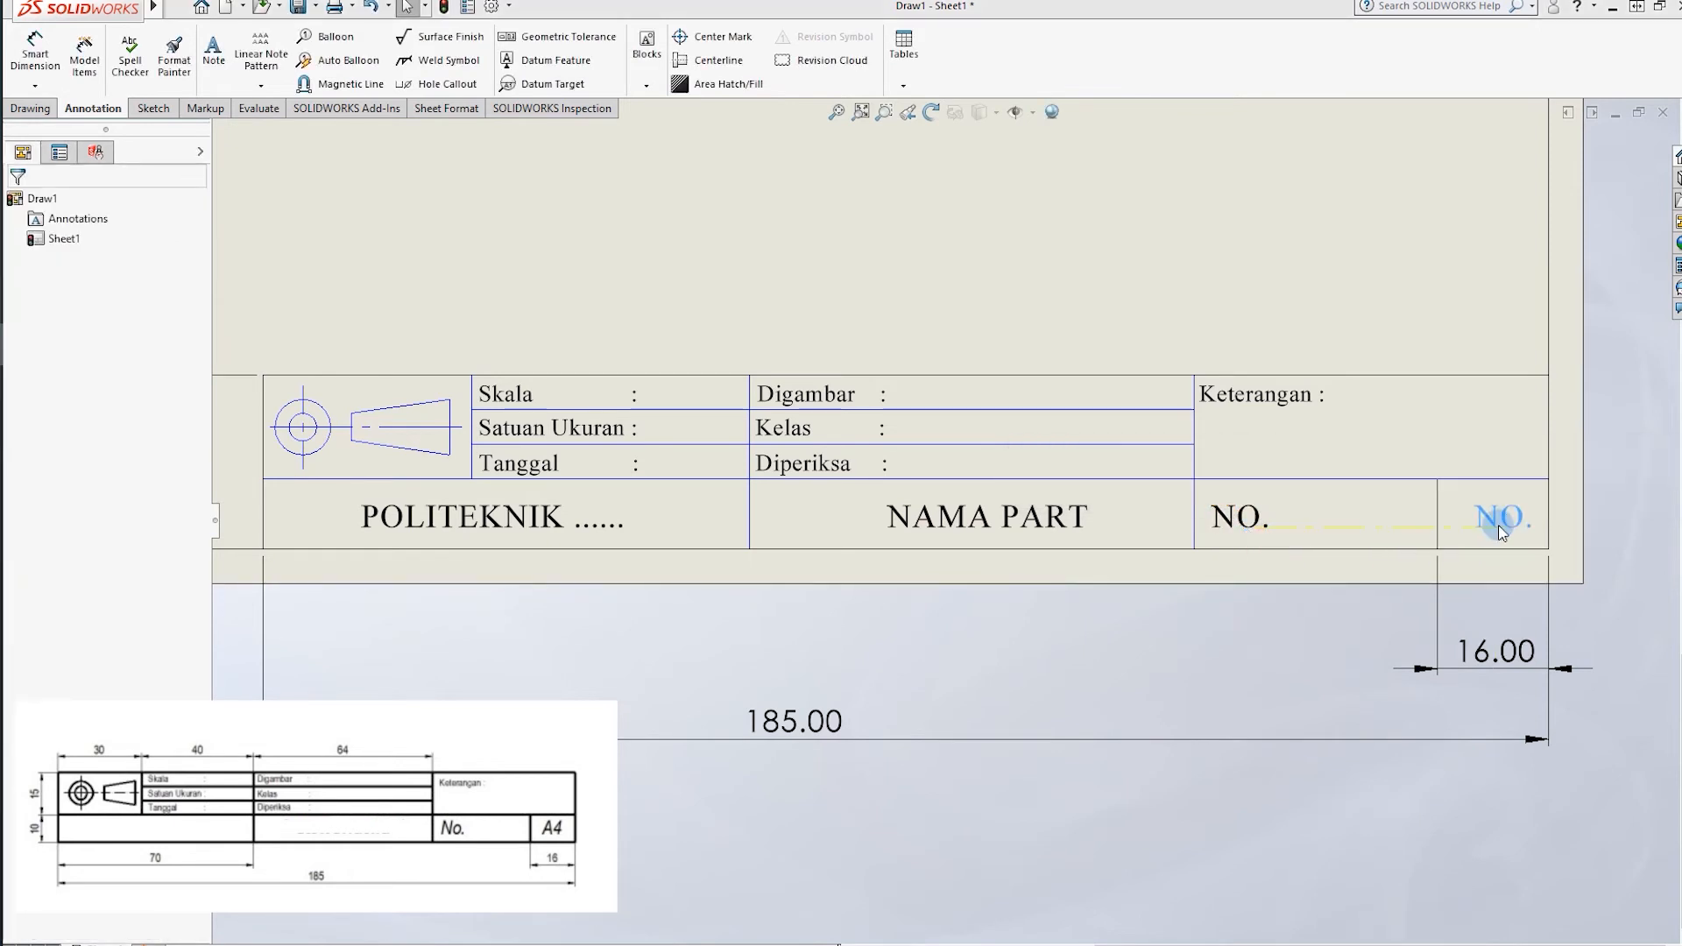
{"action": "double_click", "coordinate": [1495, 518]}
{"action": "type", "text": "A"}
{"action": "left_click", "coordinate": [1457, 612]}
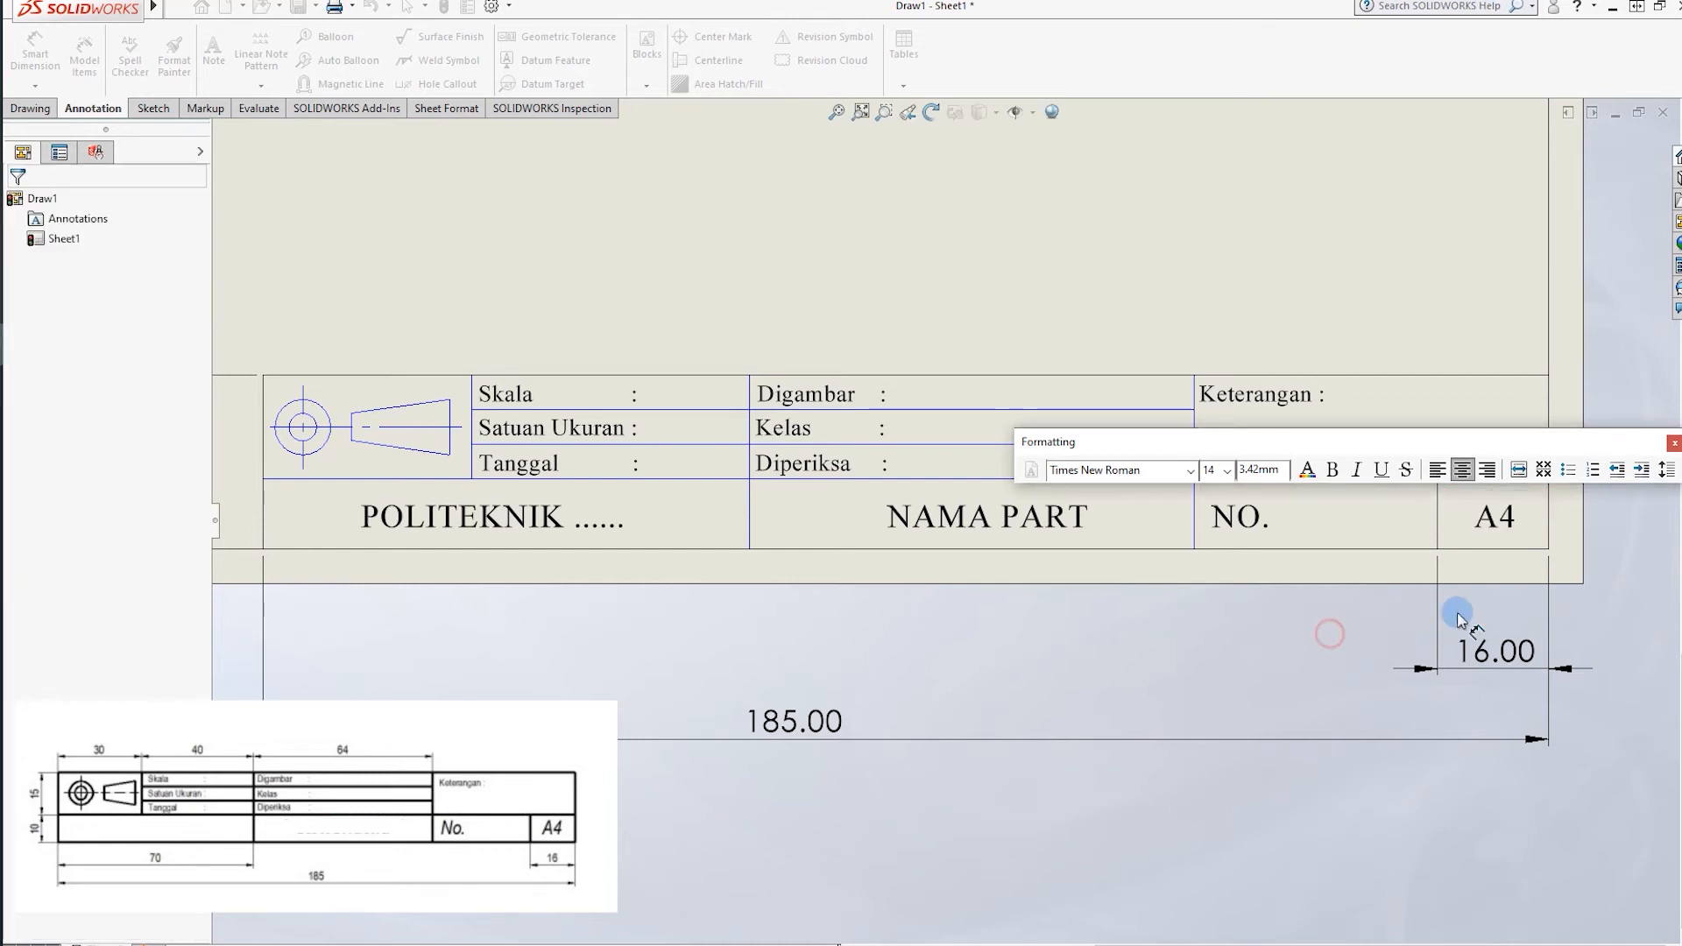
Delete the 16 mm and 185 mm dimensions below the title block.
{"action": "left_click", "coordinate": [1490, 650]}
{"action": "key", "text": "Delete"}
{"action": "left_click", "coordinate": [771, 721]}
{"action": "key", "text": "Delete"}
{"action": "scroll", "coordinate": [713, 649], "scroll_direction": "up", "scroll_amount": 2}
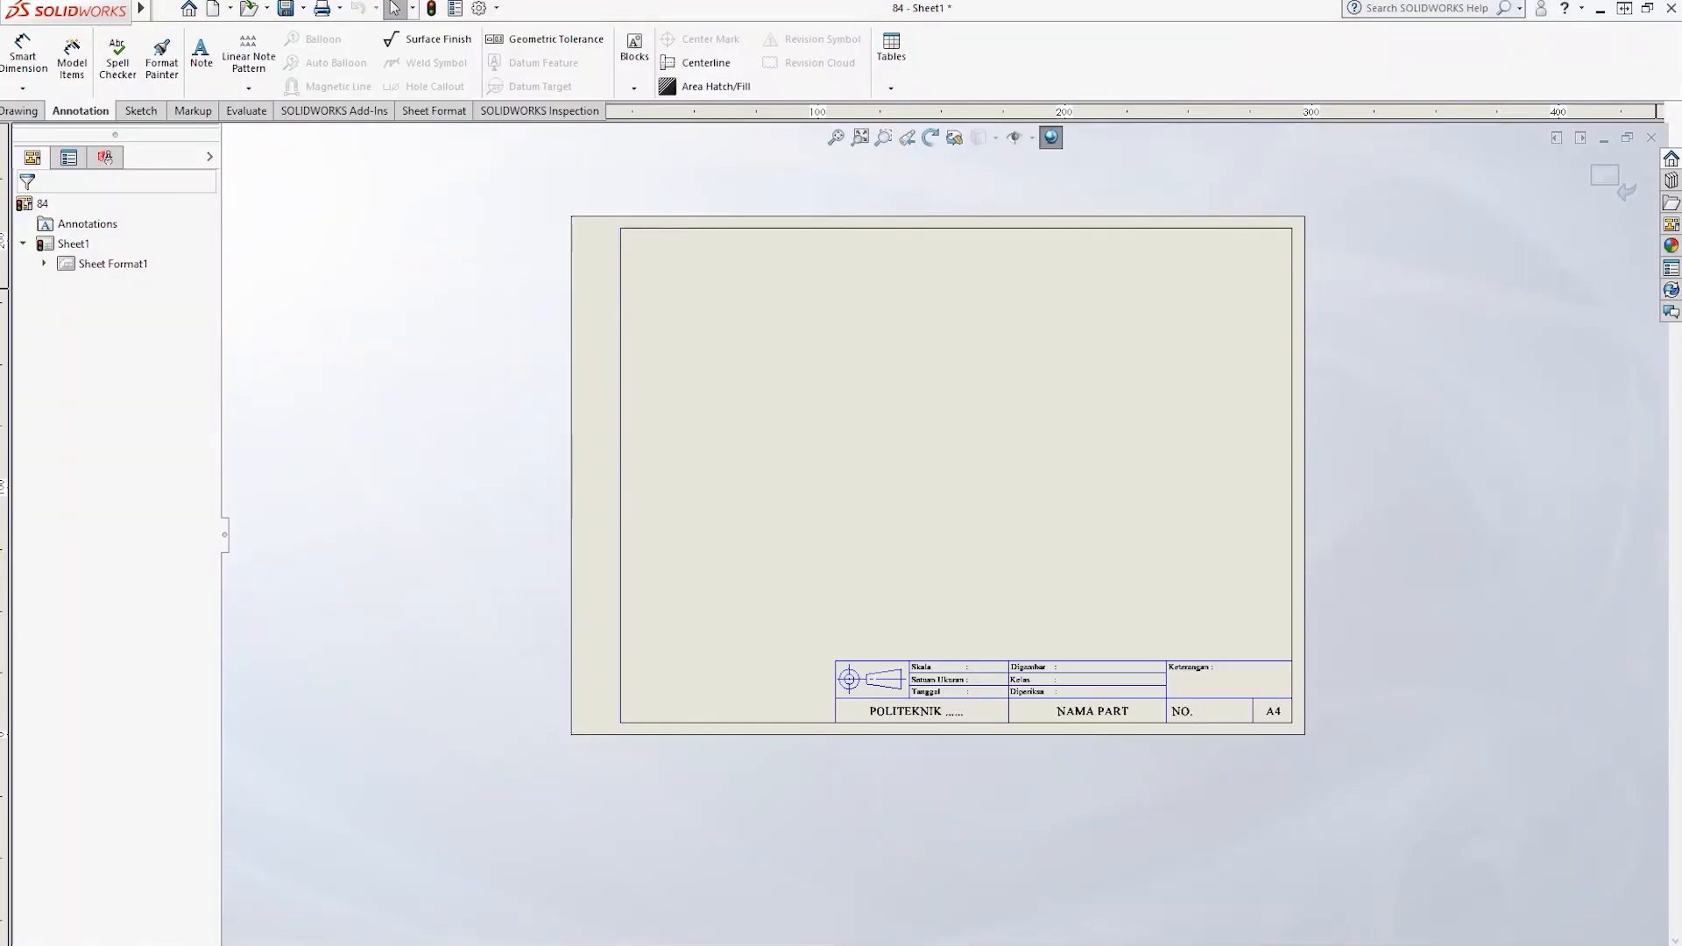
Inspect the sheet's border, title block and projection symbol.
{"action": "scroll", "coordinate": [1081, 432], "scroll_direction": "up", "scroll_amount": 1}
{"action": "scroll", "coordinate": [856, 680], "scroll_direction": "down", "scroll_amount": 3}
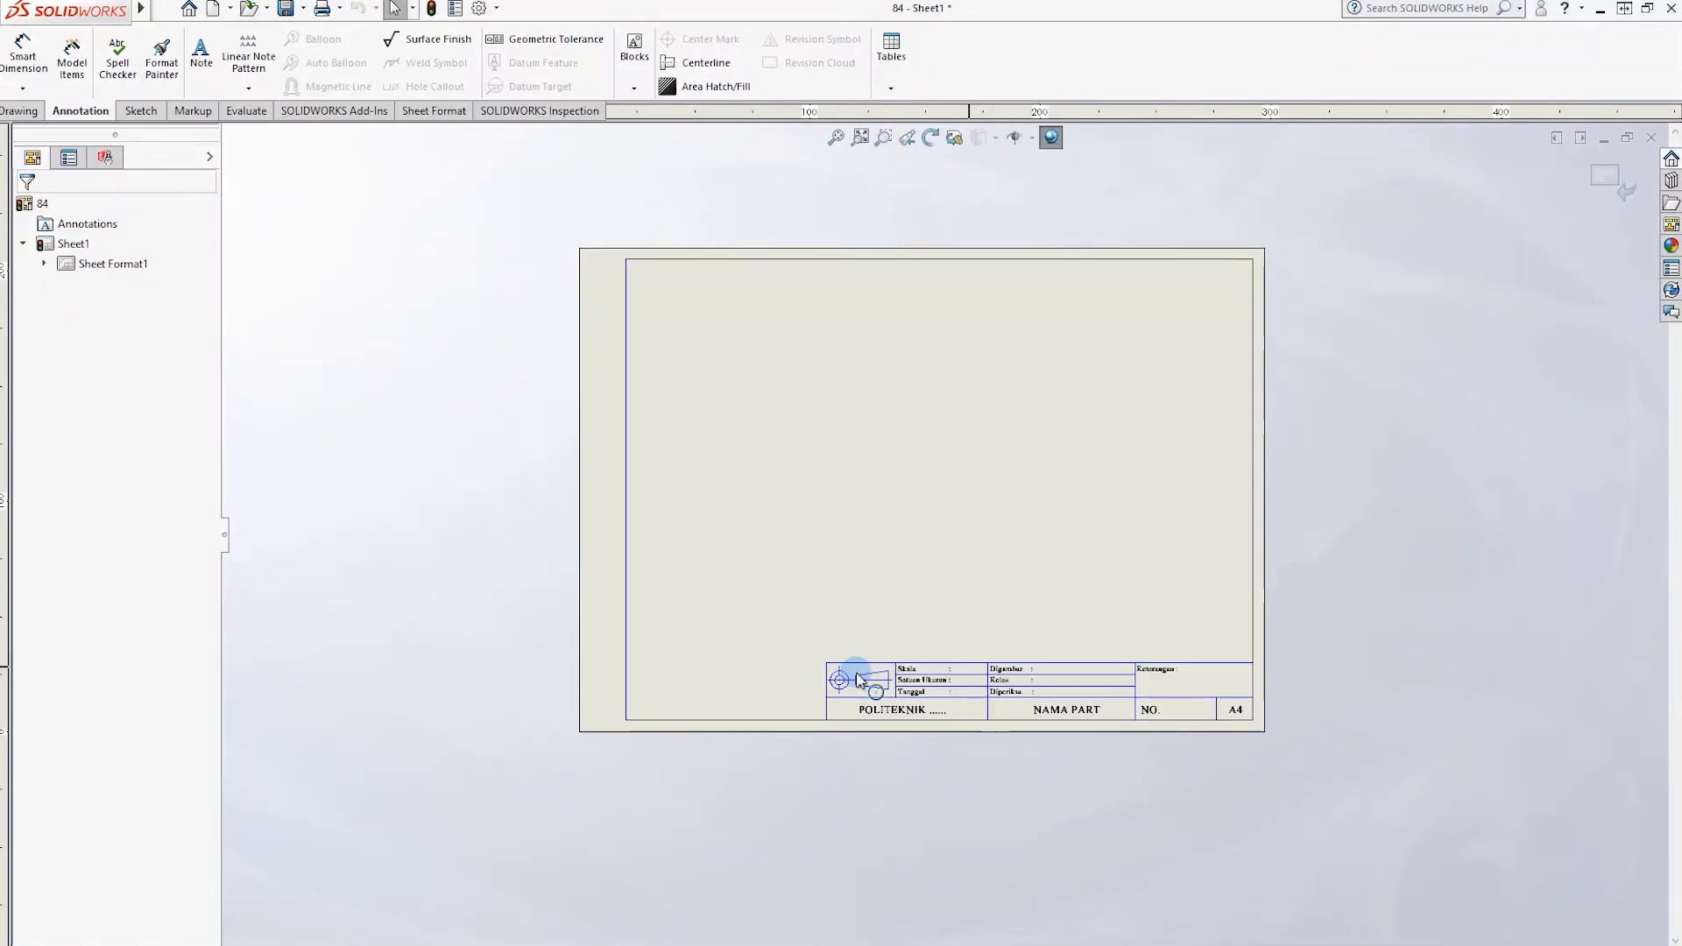
{"action": "scroll", "coordinate": [909, 567], "scroll_direction": "up", "scroll_amount": 3}
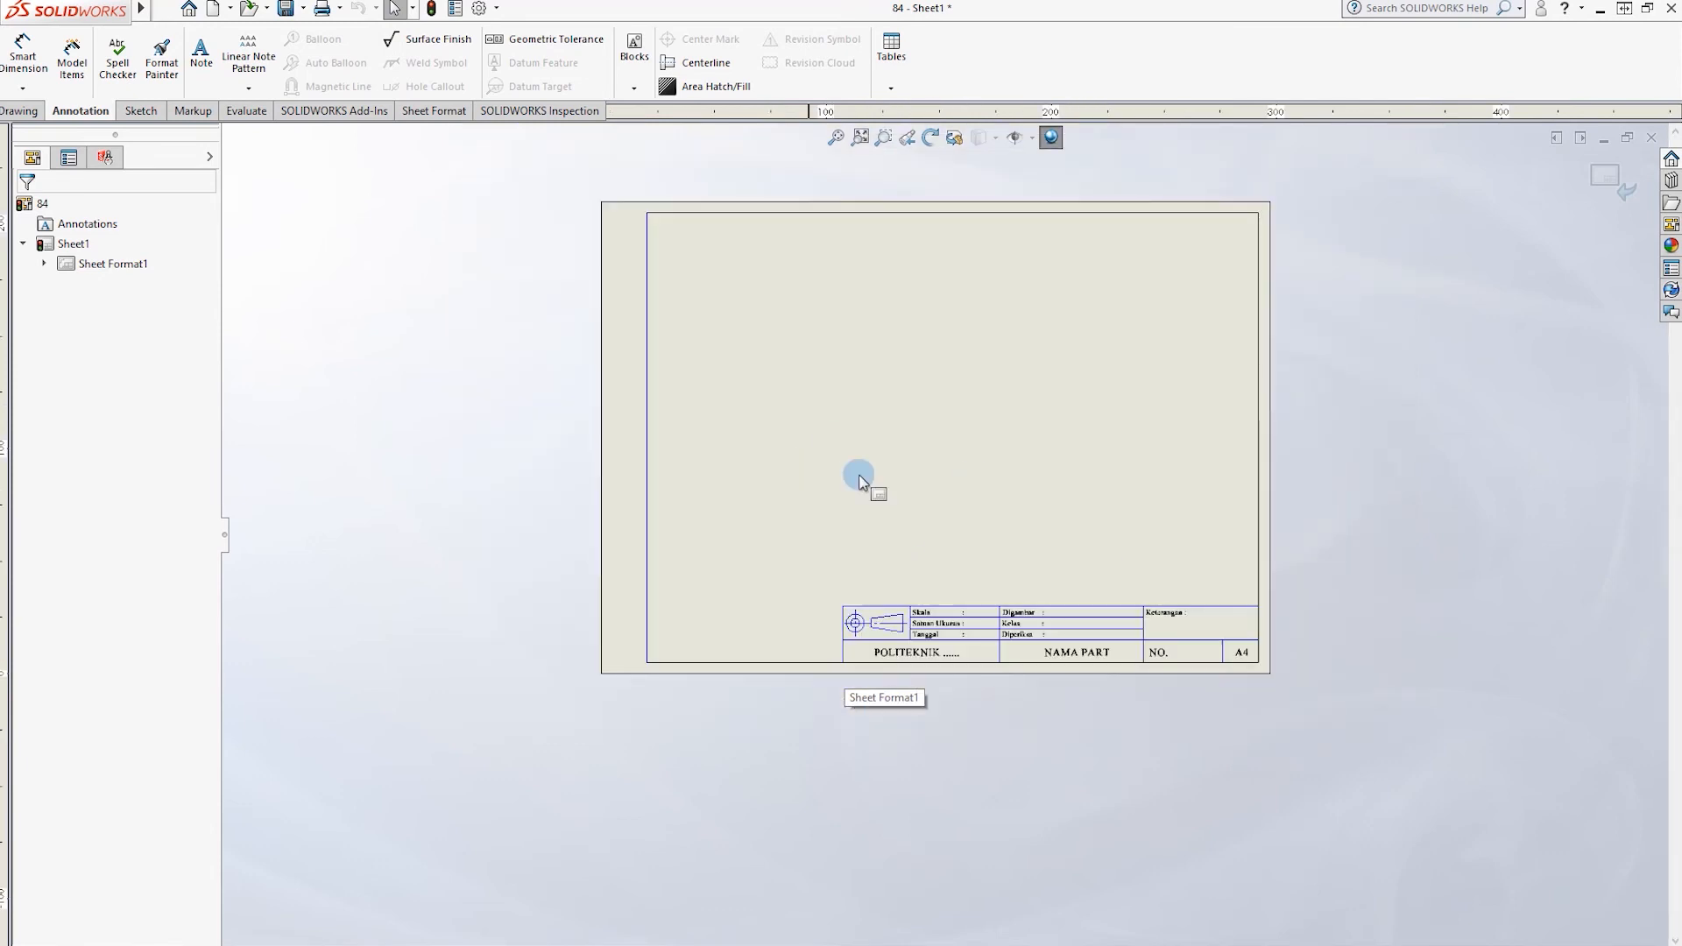
{"action": "scroll", "coordinate": [859, 623], "scroll_direction": "down", "scroll_amount": 2}
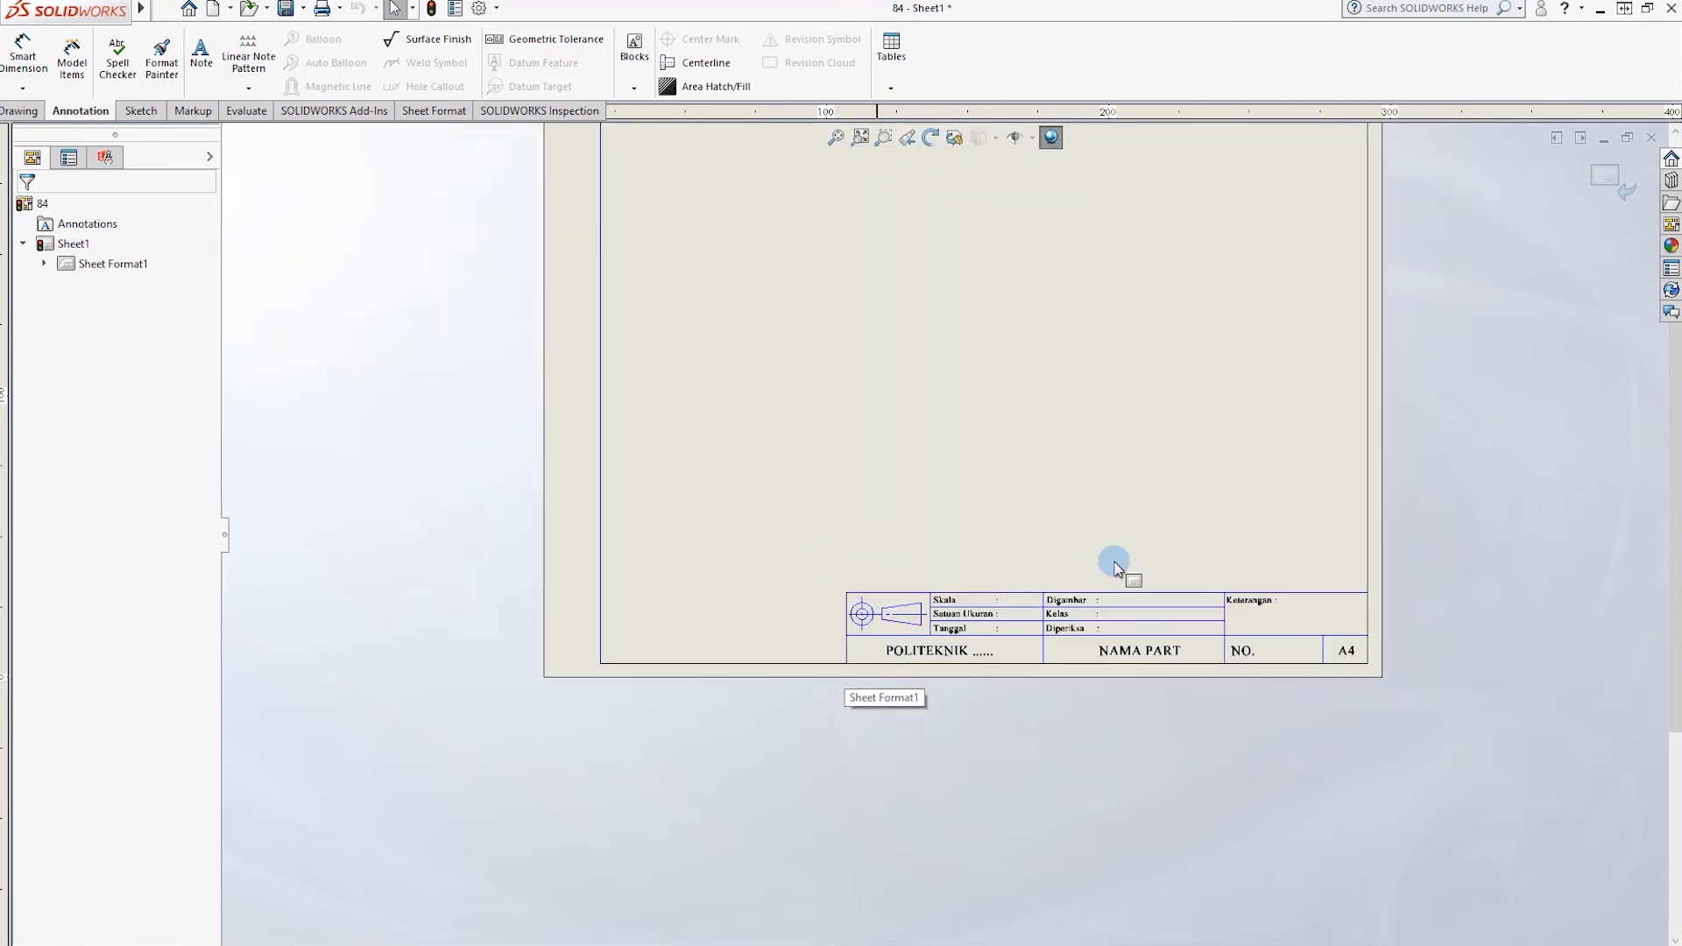
{"action": "scroll", "coordinate": [960, 624], "scroll_direction": "down", "scroll_amount": 2}
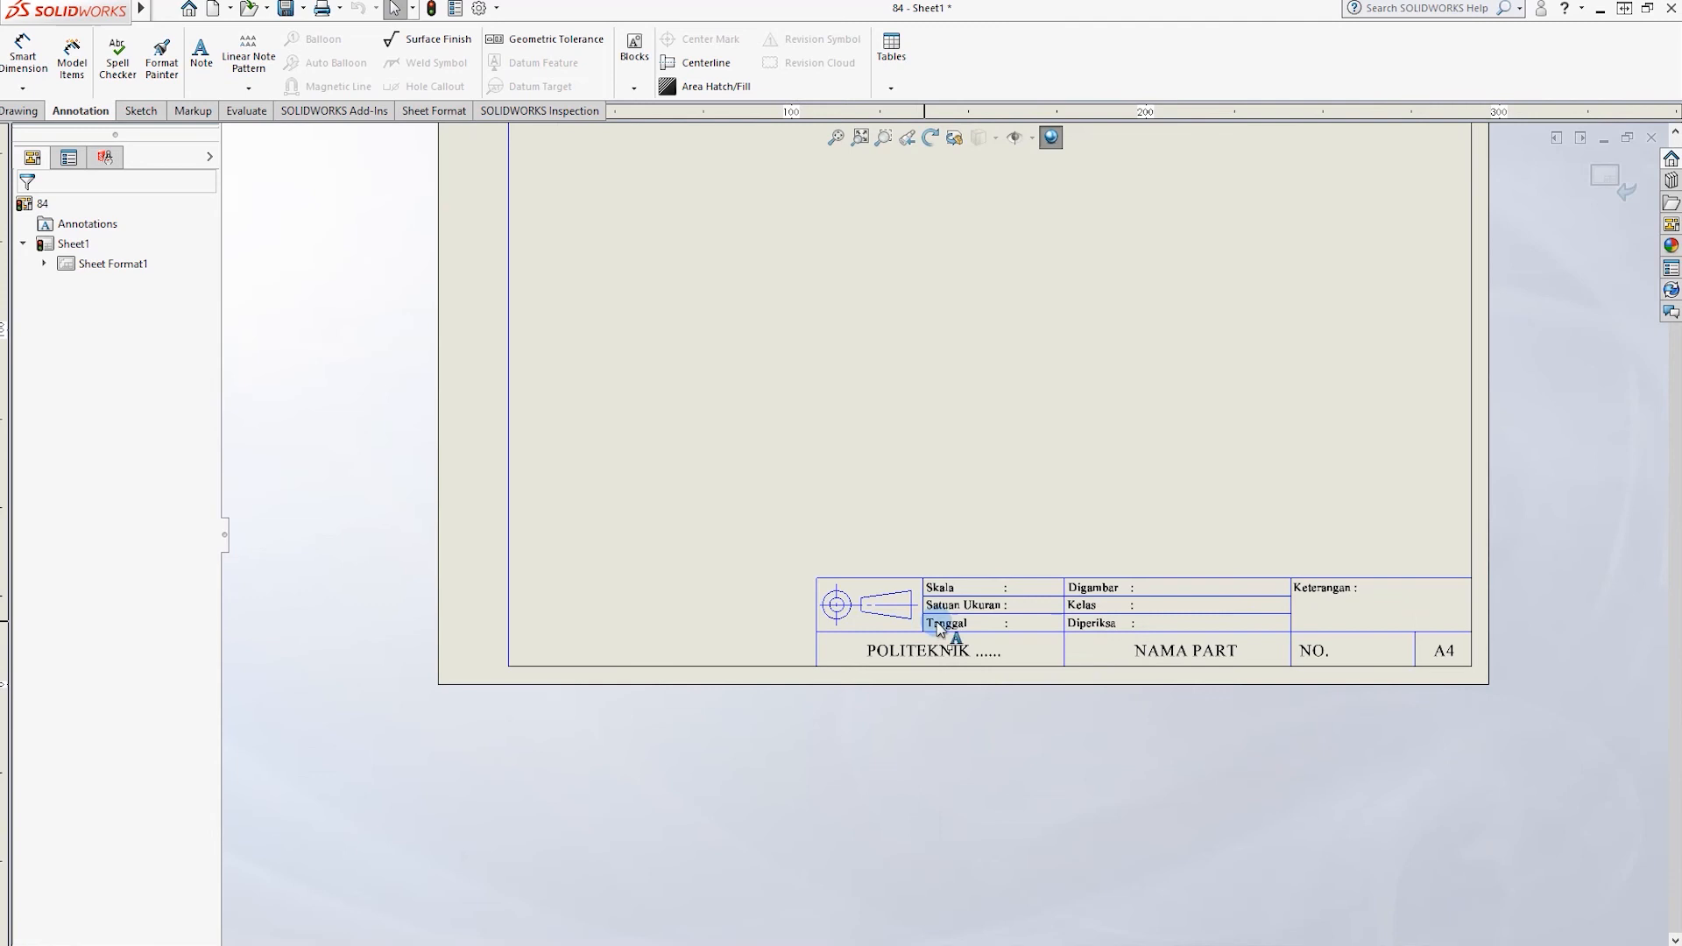
{"action": "scroll", "coordinate": [941, 536], "scroll_direction": "up", "scroll_amount": 3}
{"action": "scroll", "coordinate": [870, 441], "scroll_direction": "down", "scroll_amount": 2}
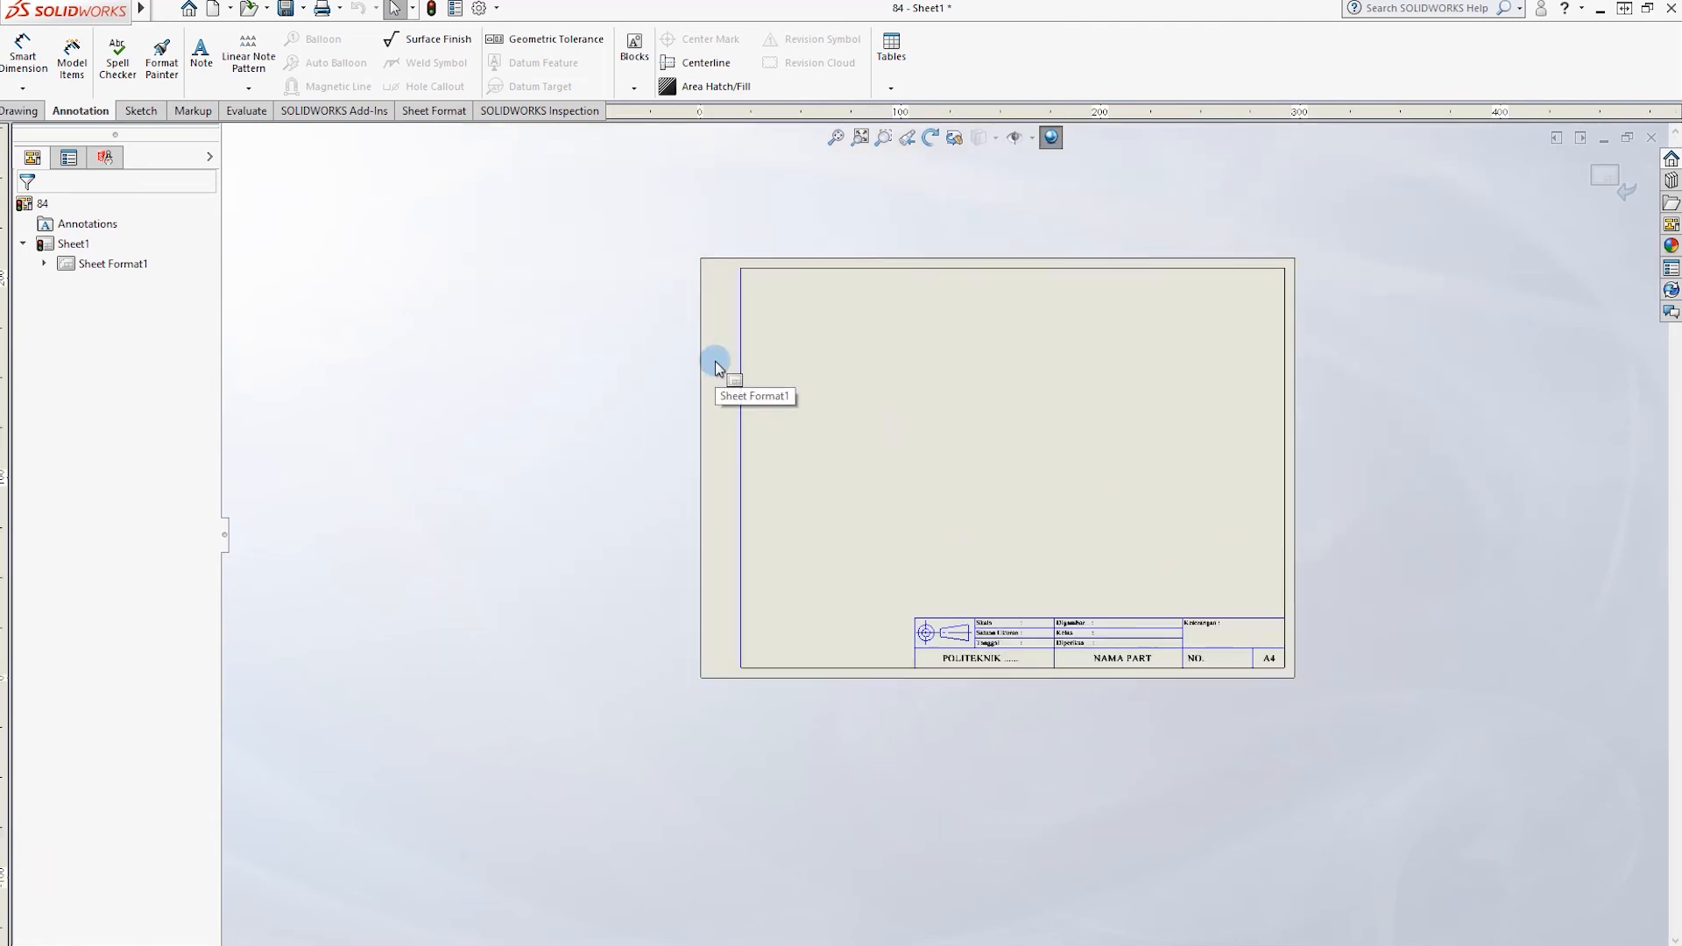
Select all lines and notes of the sheet and open the layer manager through the Change Layer command.
{"action": "left_click_drag", "start_coordinate": [616, 184], "coordinate": [1399, 805]}
{"action": "right_click_drag", "start_coordinate": [1086, 581], "coordinate": [795, 578]}
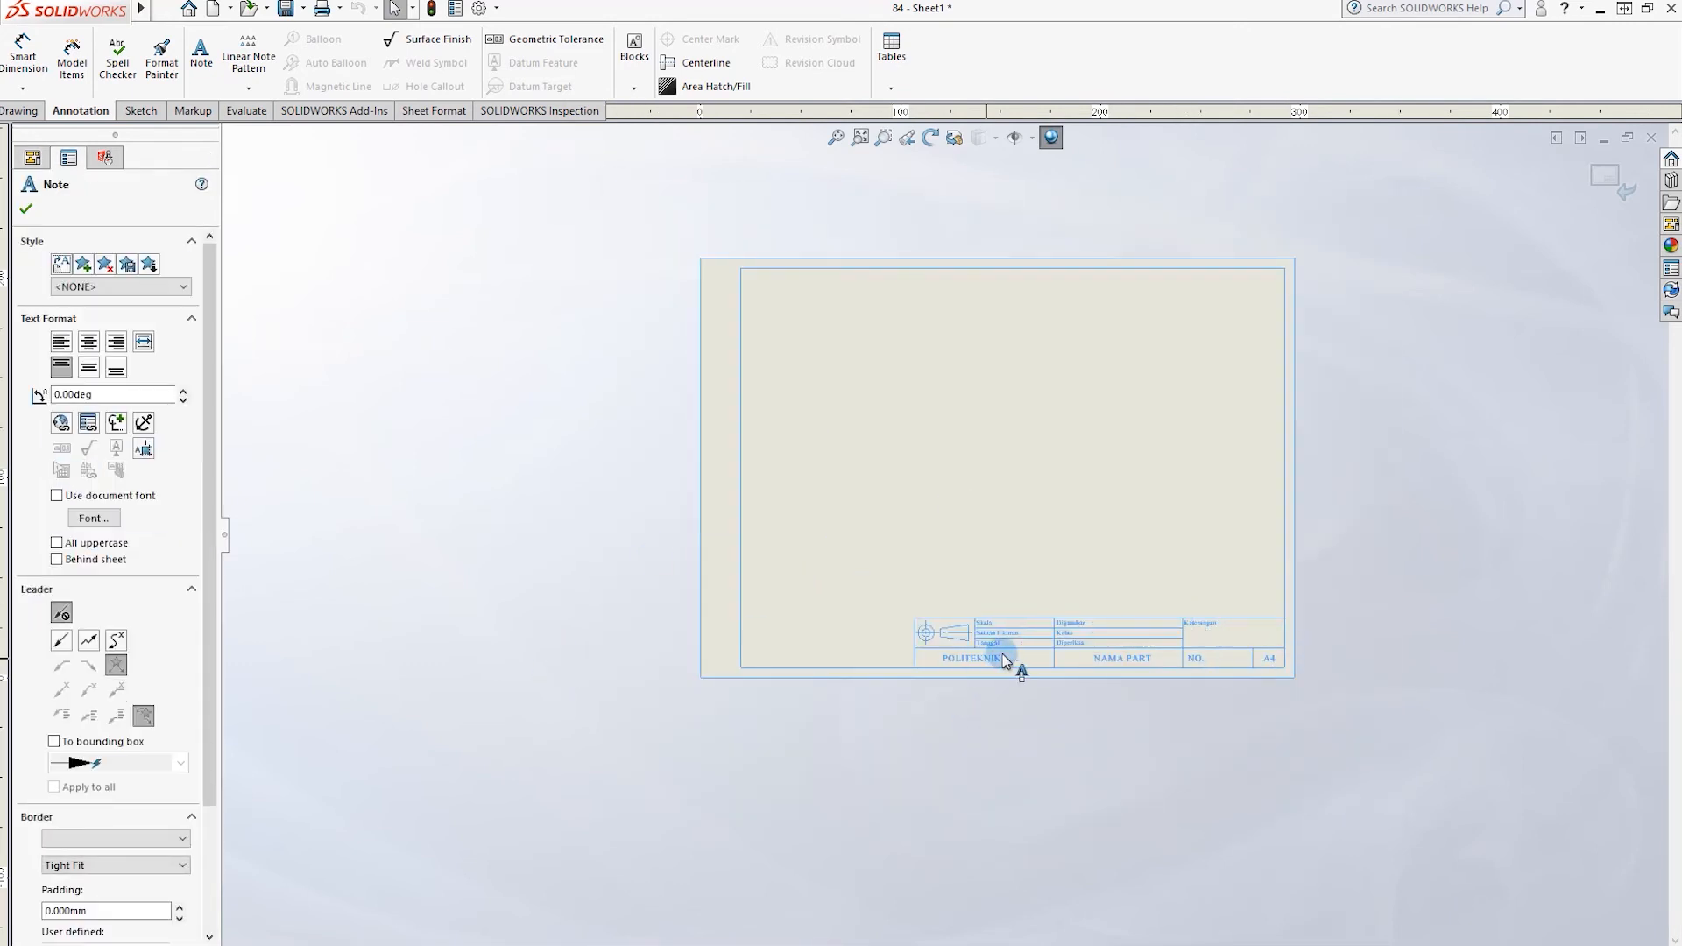
{"action": "left_click_drag", "start_coordinate": [590, 191], "coordinate": [1303, 824]}
{"action": "right_click_drag", "start_coordinate": [1063, 638], "coordinate": [1058, 641]}
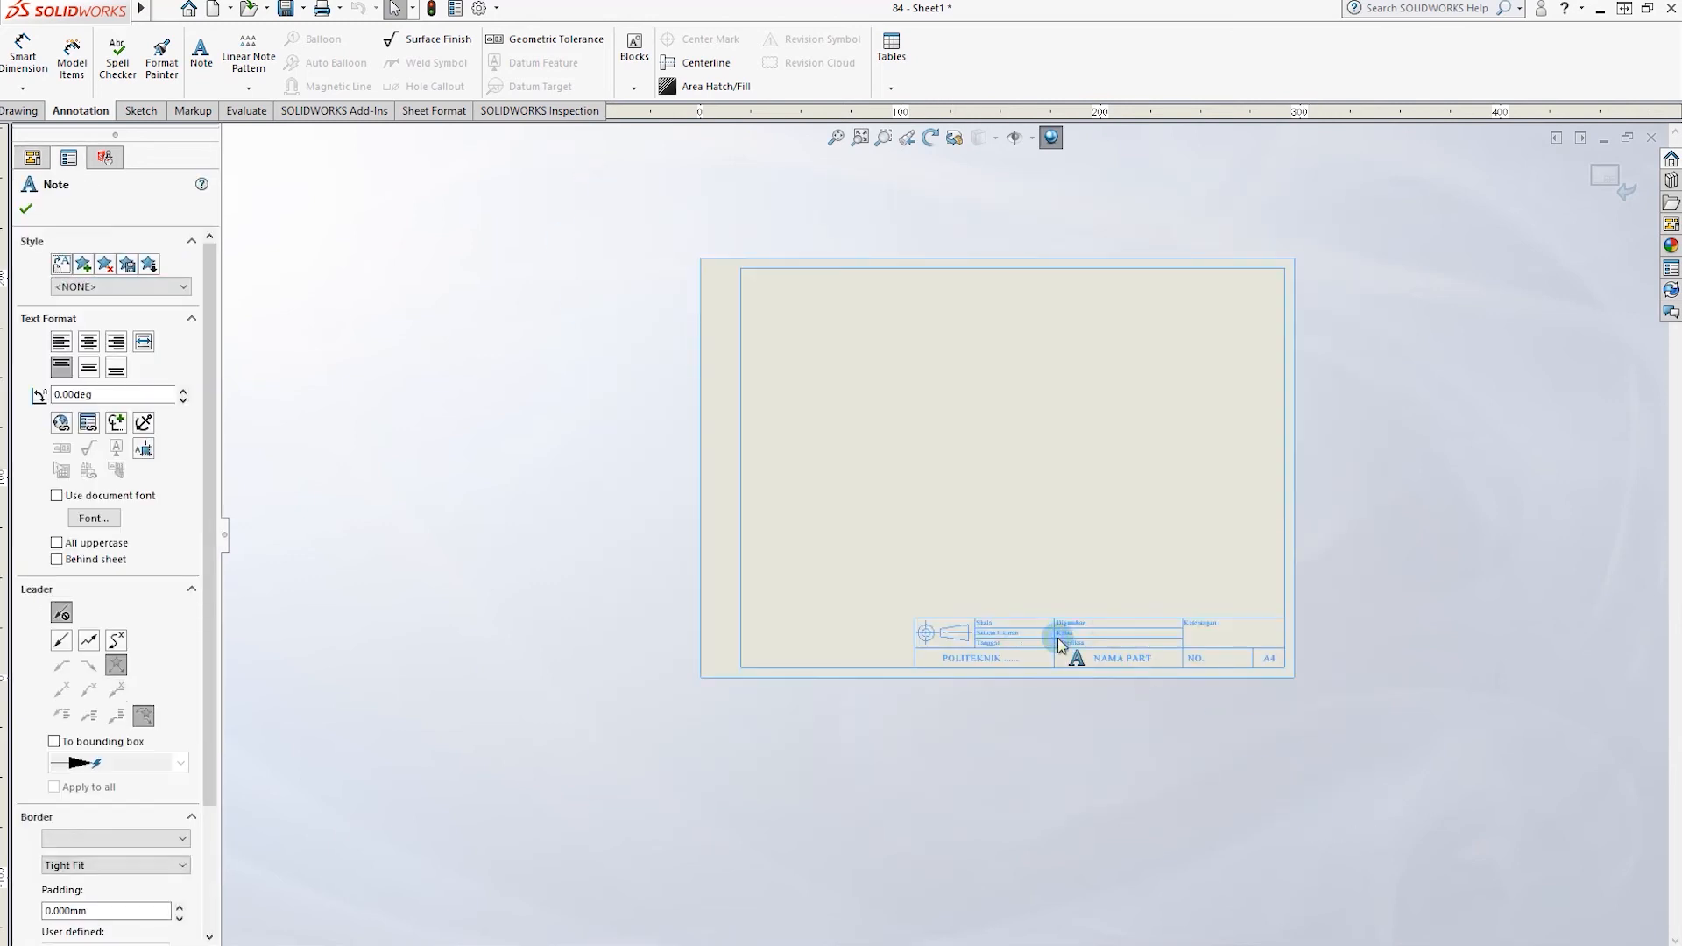
{"action": "right_click", "coordinate": [1063, 646]}
{"action": "left_click", "coordinate": [1135, 416]}
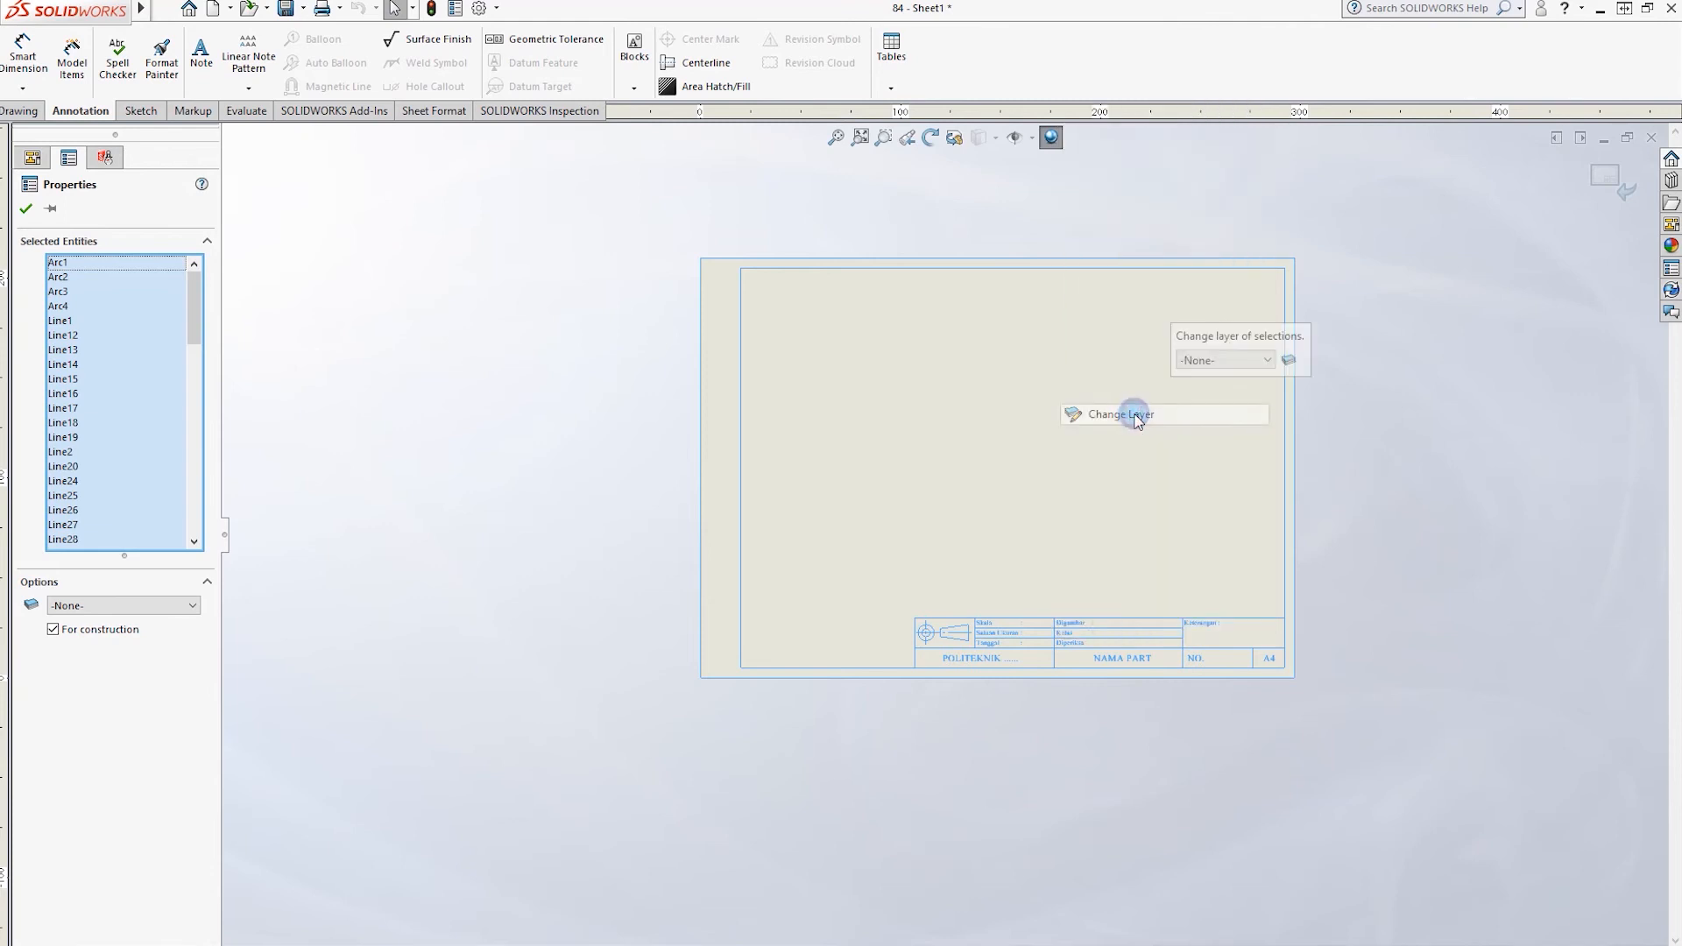
{"action": "left_click", "coordinate": [1229, 363]}
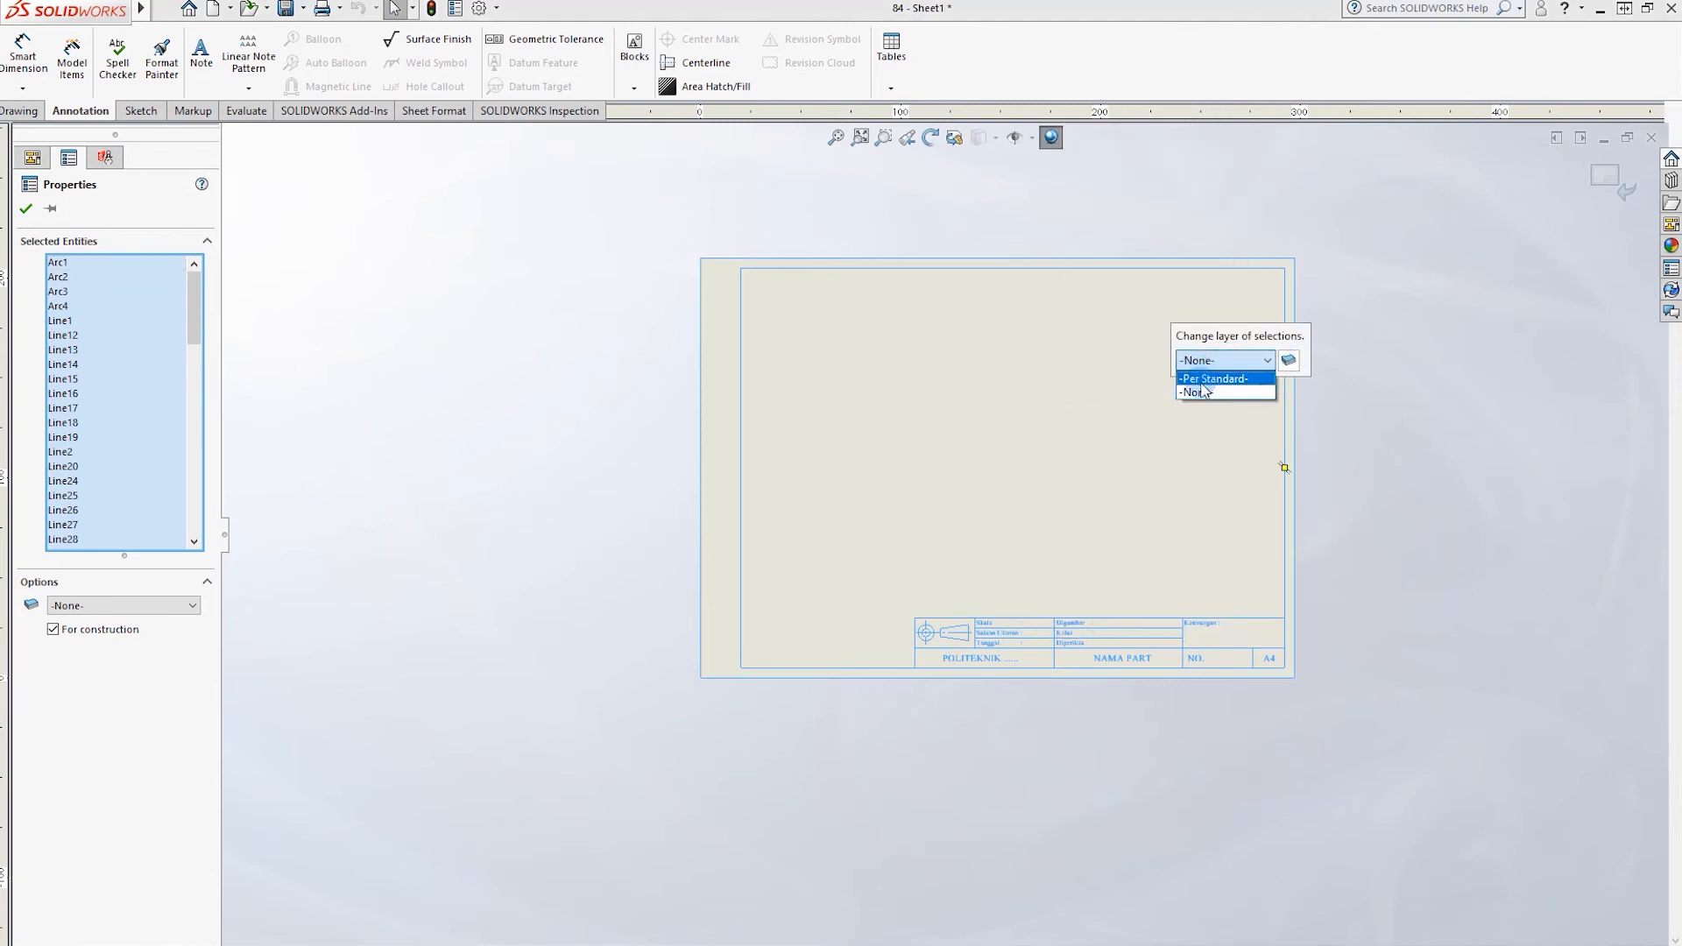
{"action": "left_click", "coordinate": [1288, 363]}
{"action": "left_click", "coordinate": [1288, 363]}
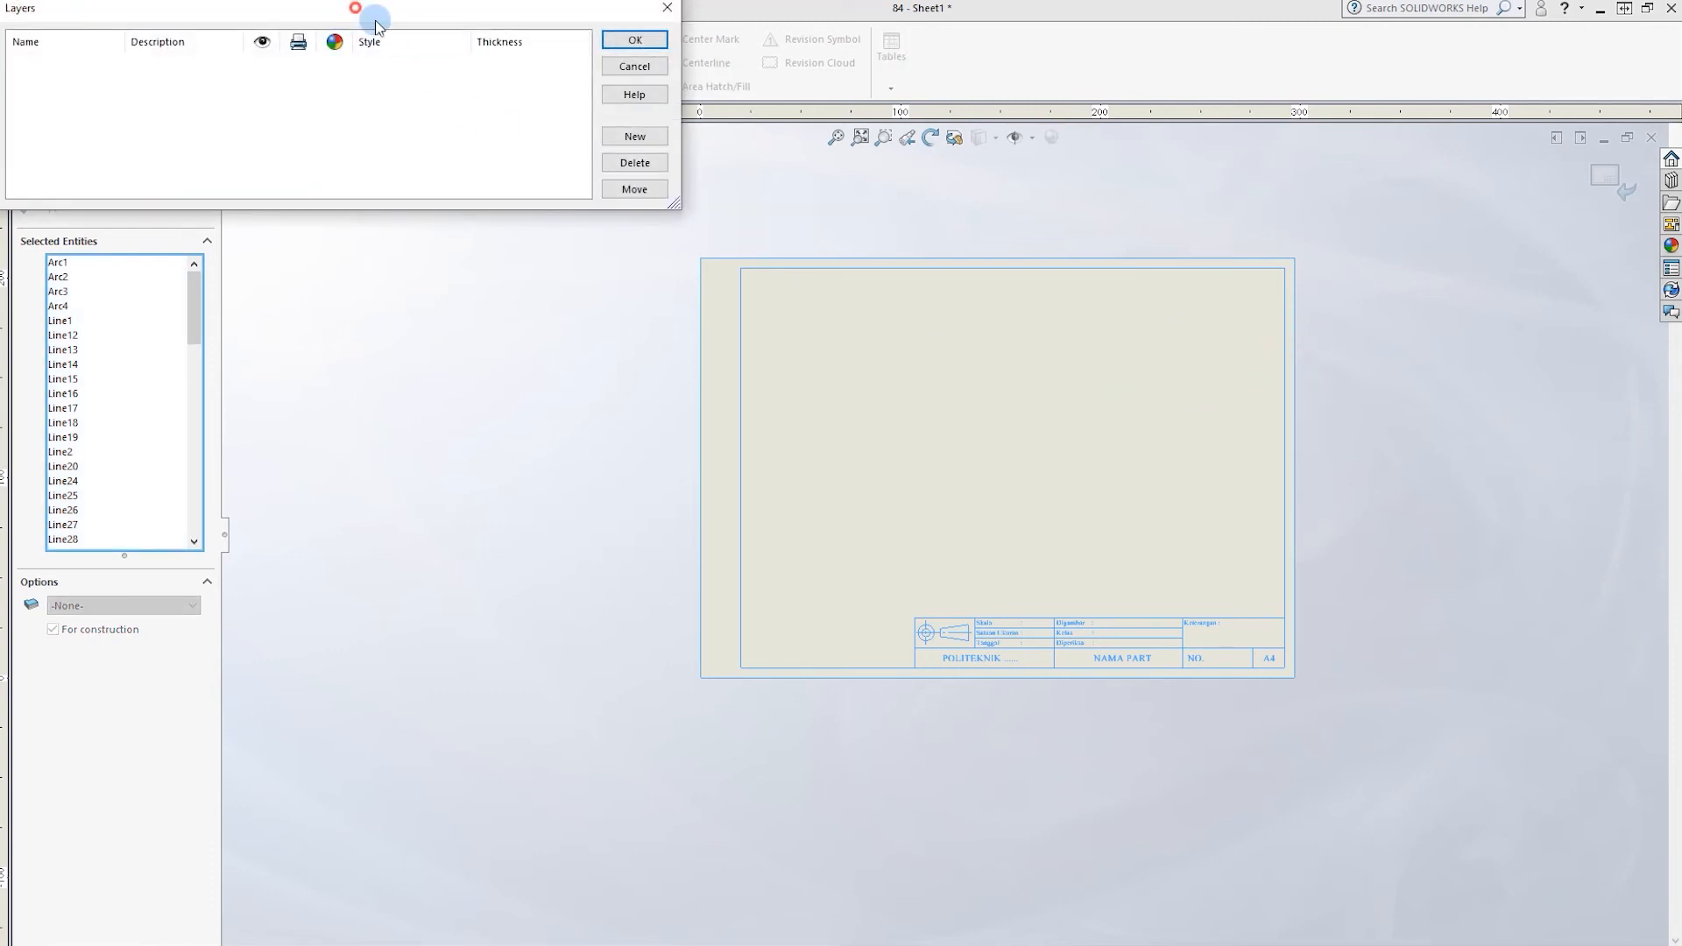
{"action": "left_click_drag", "start_coordinate": [376, 21], "coordinate": [851, 444]}
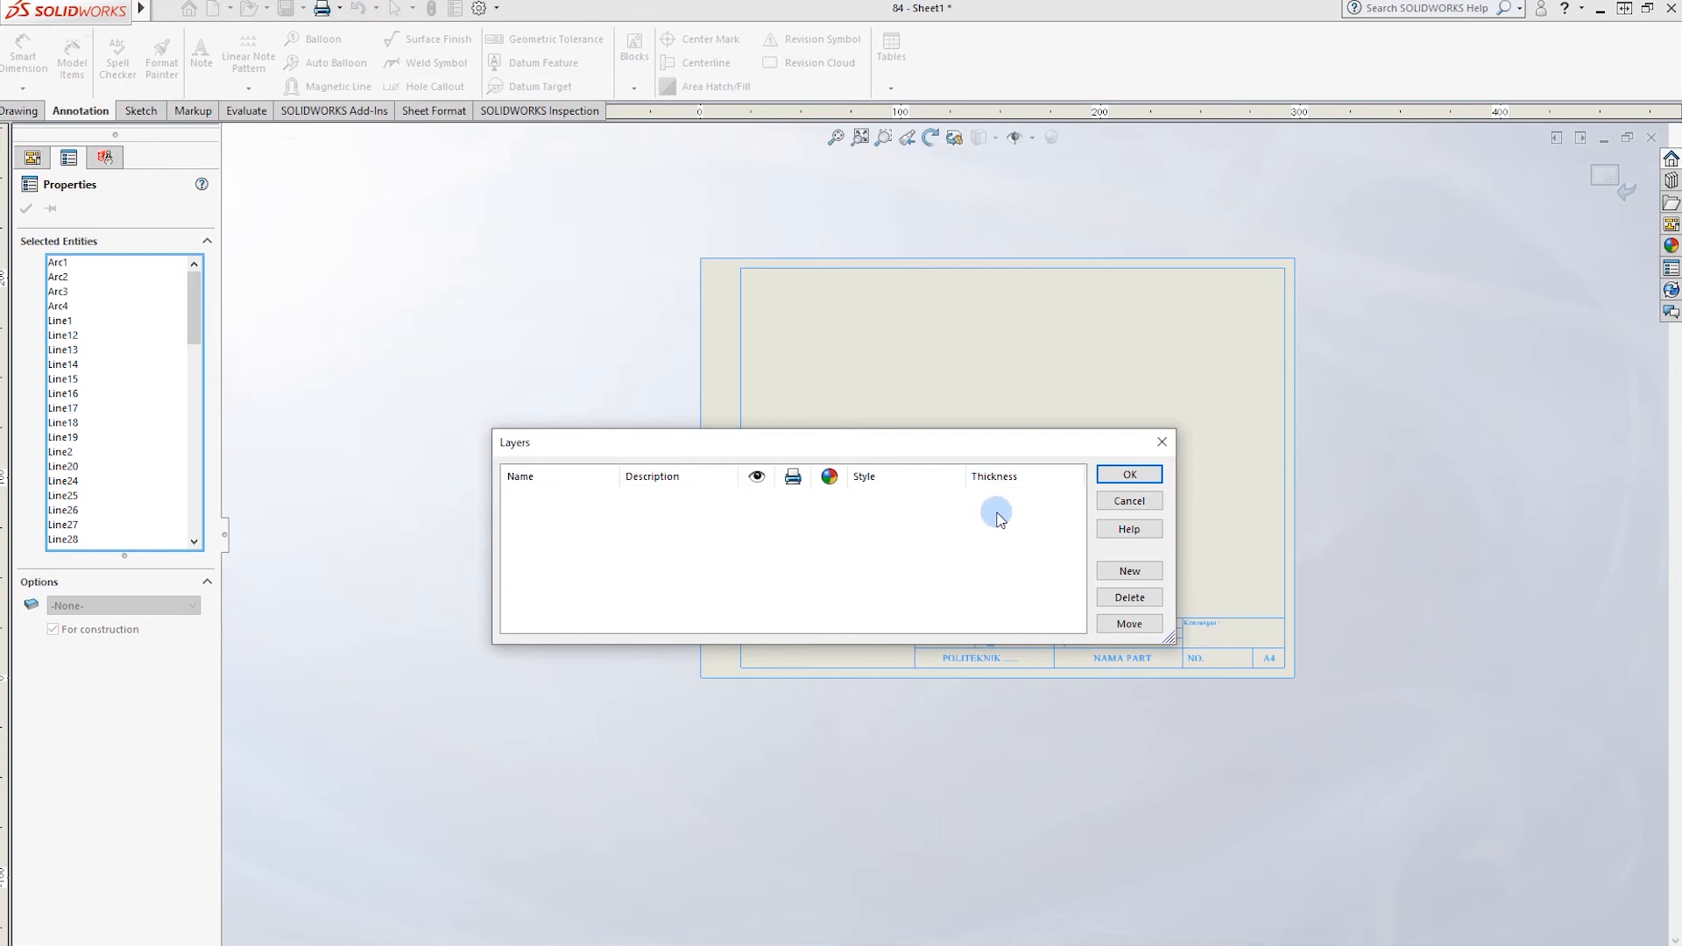
Create two layers, the first with a 0.35 mm line thickness and the second with 0.18 mm.
{"action": "left_click", "coordinate": [1129, 570]}
{"action": "left_click", "coordinate": [995, 530]}
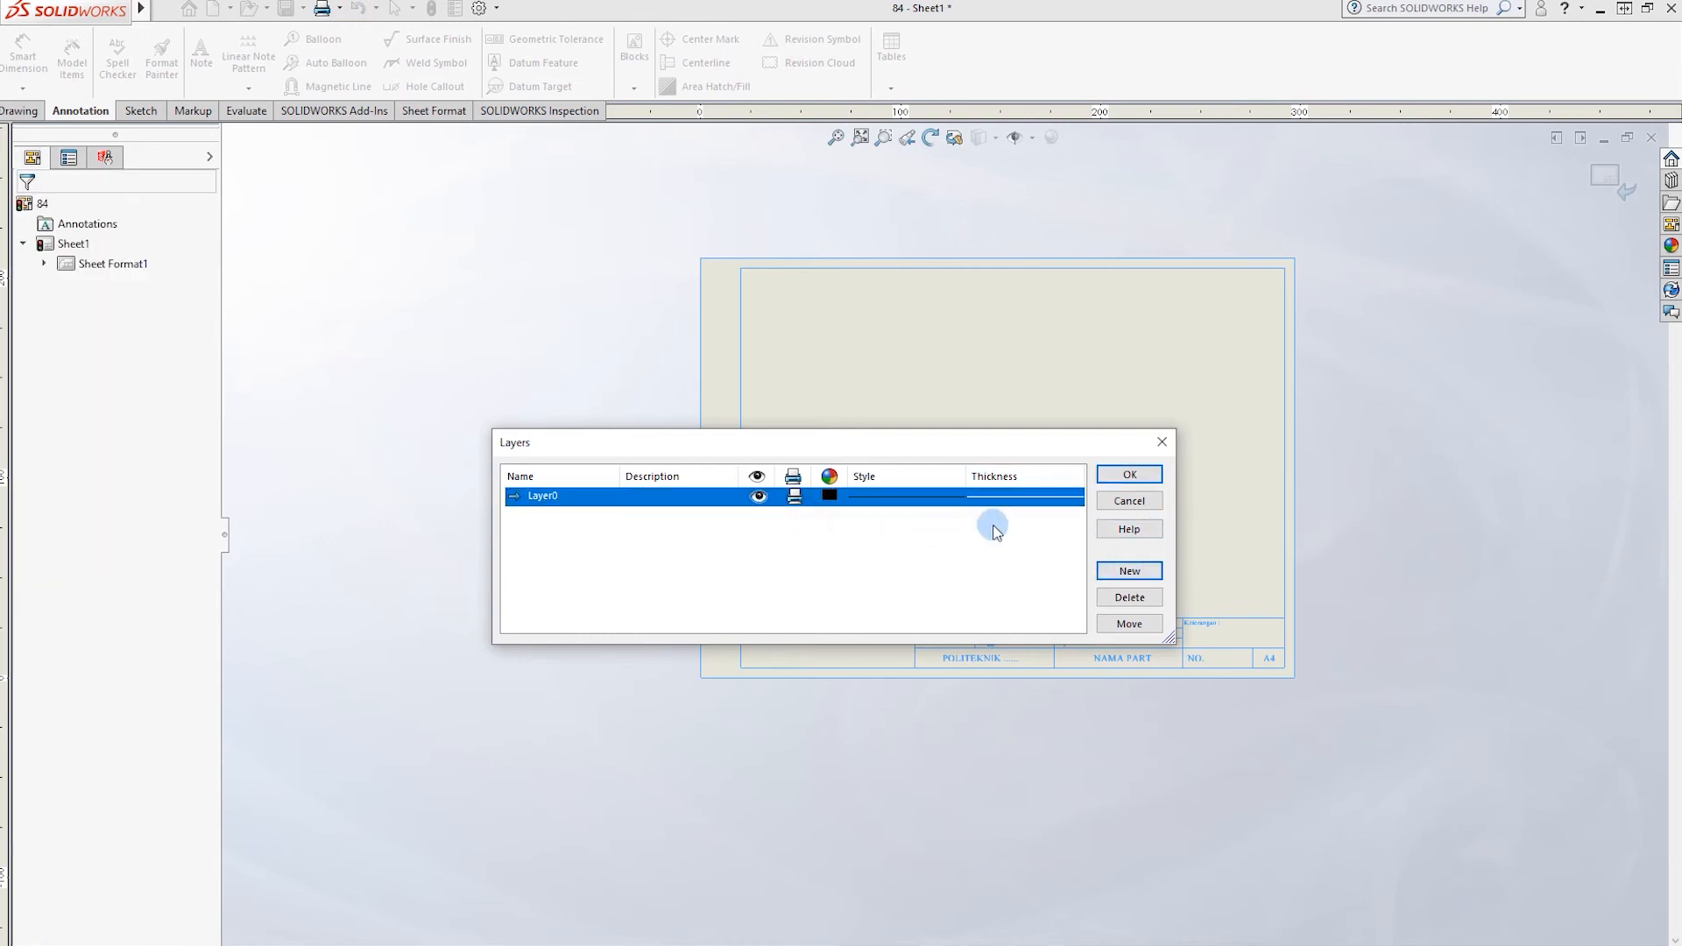
{"action": "left_click", "coordinate": [1121, 572]}
{"action": "left_click", "coordinate": [1018, 498]}
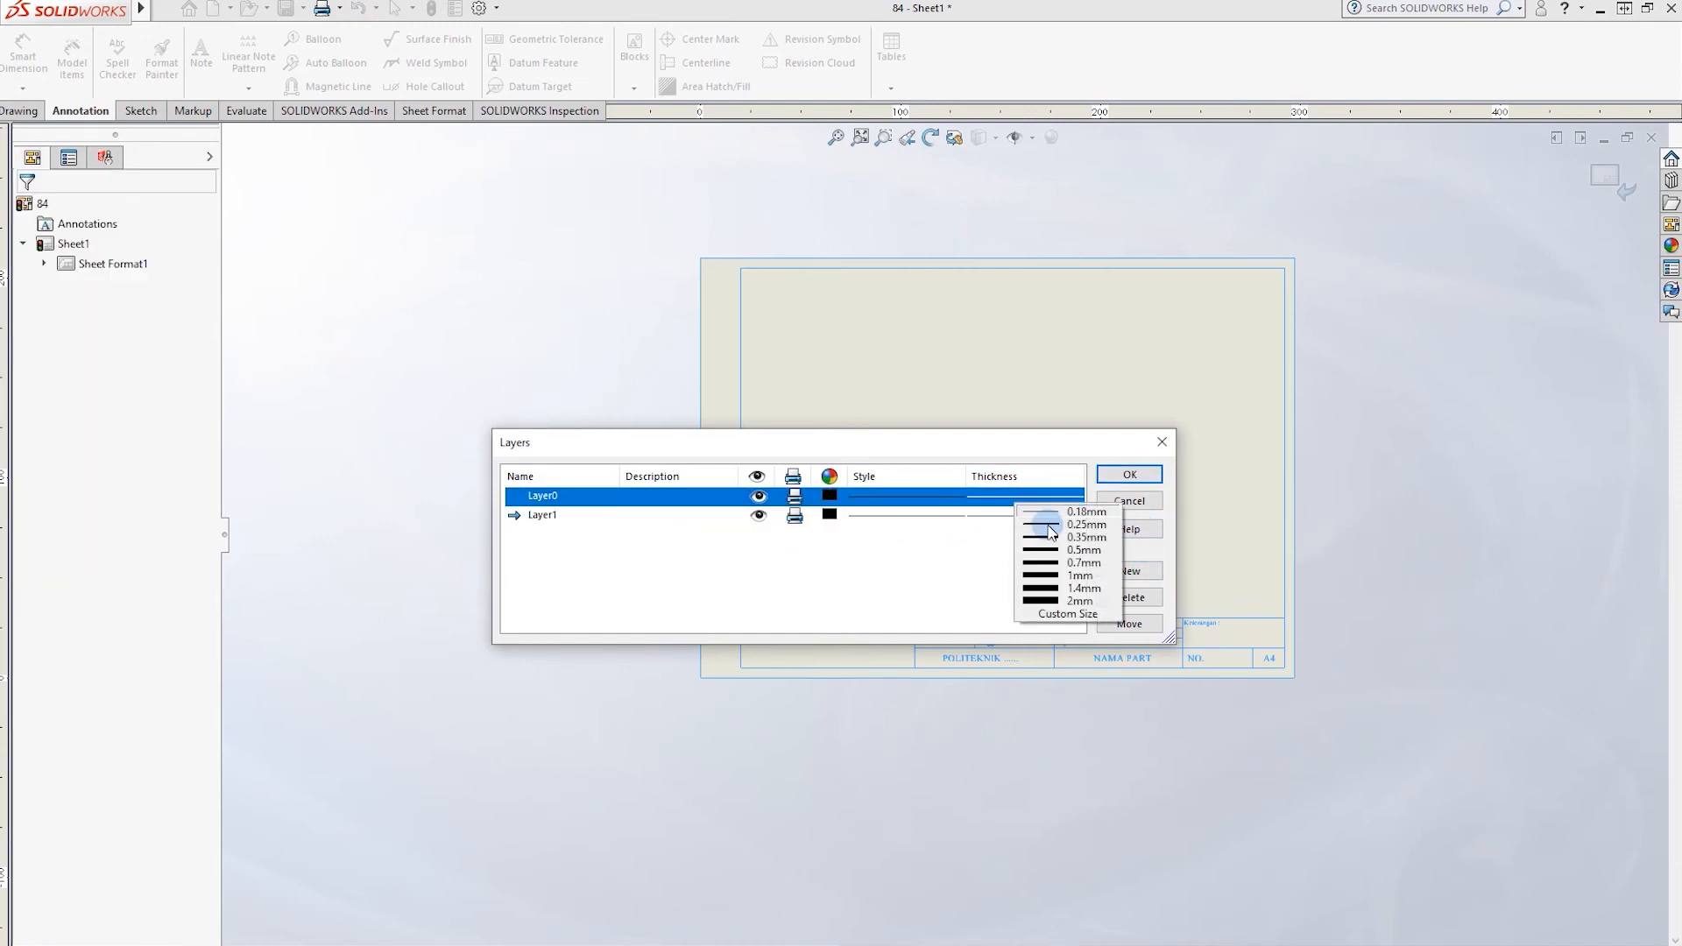
{"action": "left_click", "coordinate": [1095, 537]}
{"action": "left_click", "coordinate": [1021, 516]}
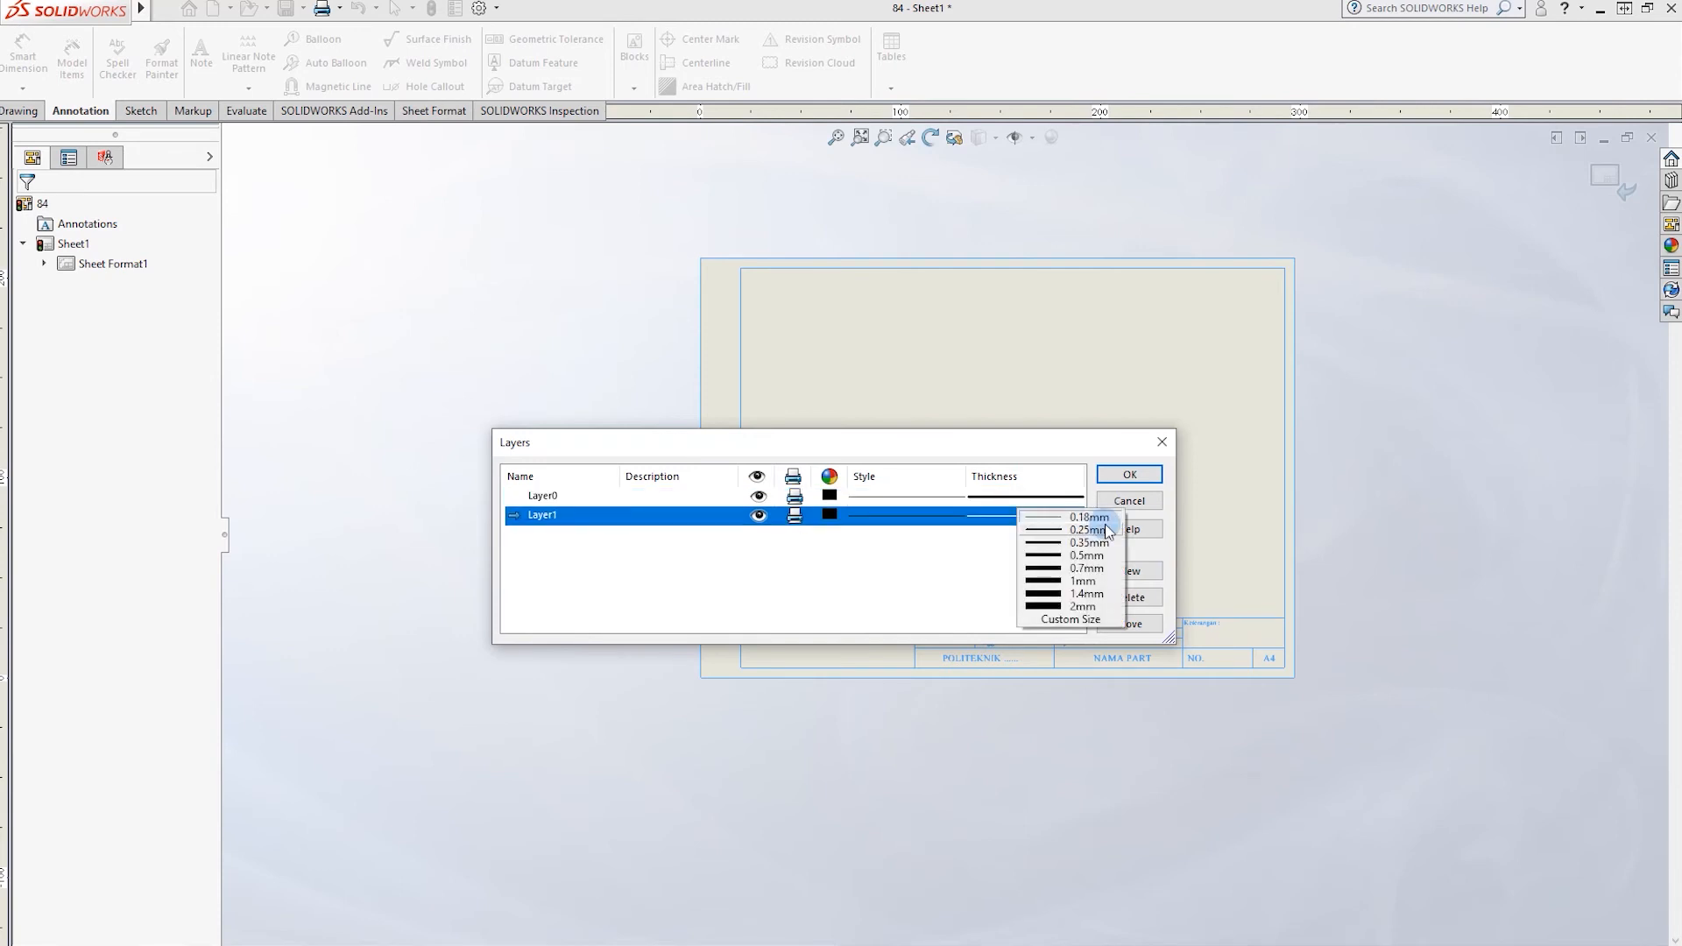
{"action": "left_click", "coordinate": [1095, 517]}
{"action": "left_click", "coordinate": [1003, 564]}
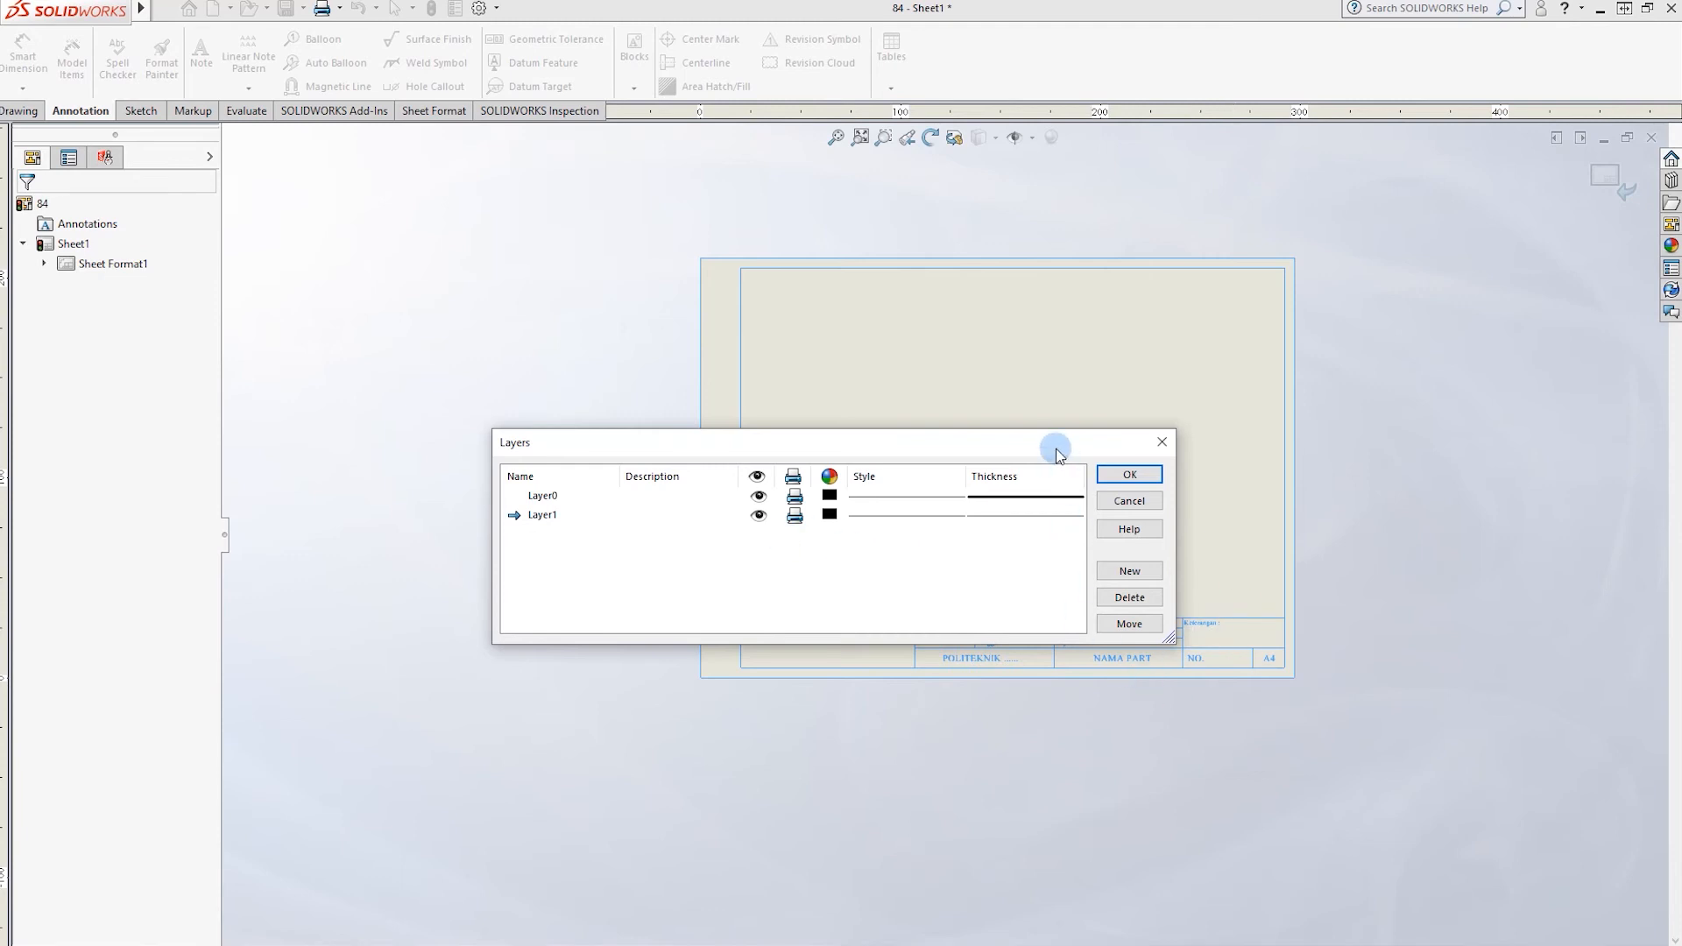
{"action": "left_click_drag", "start_coordinate": [1056, 454], "coordinate": [1223, 293]}
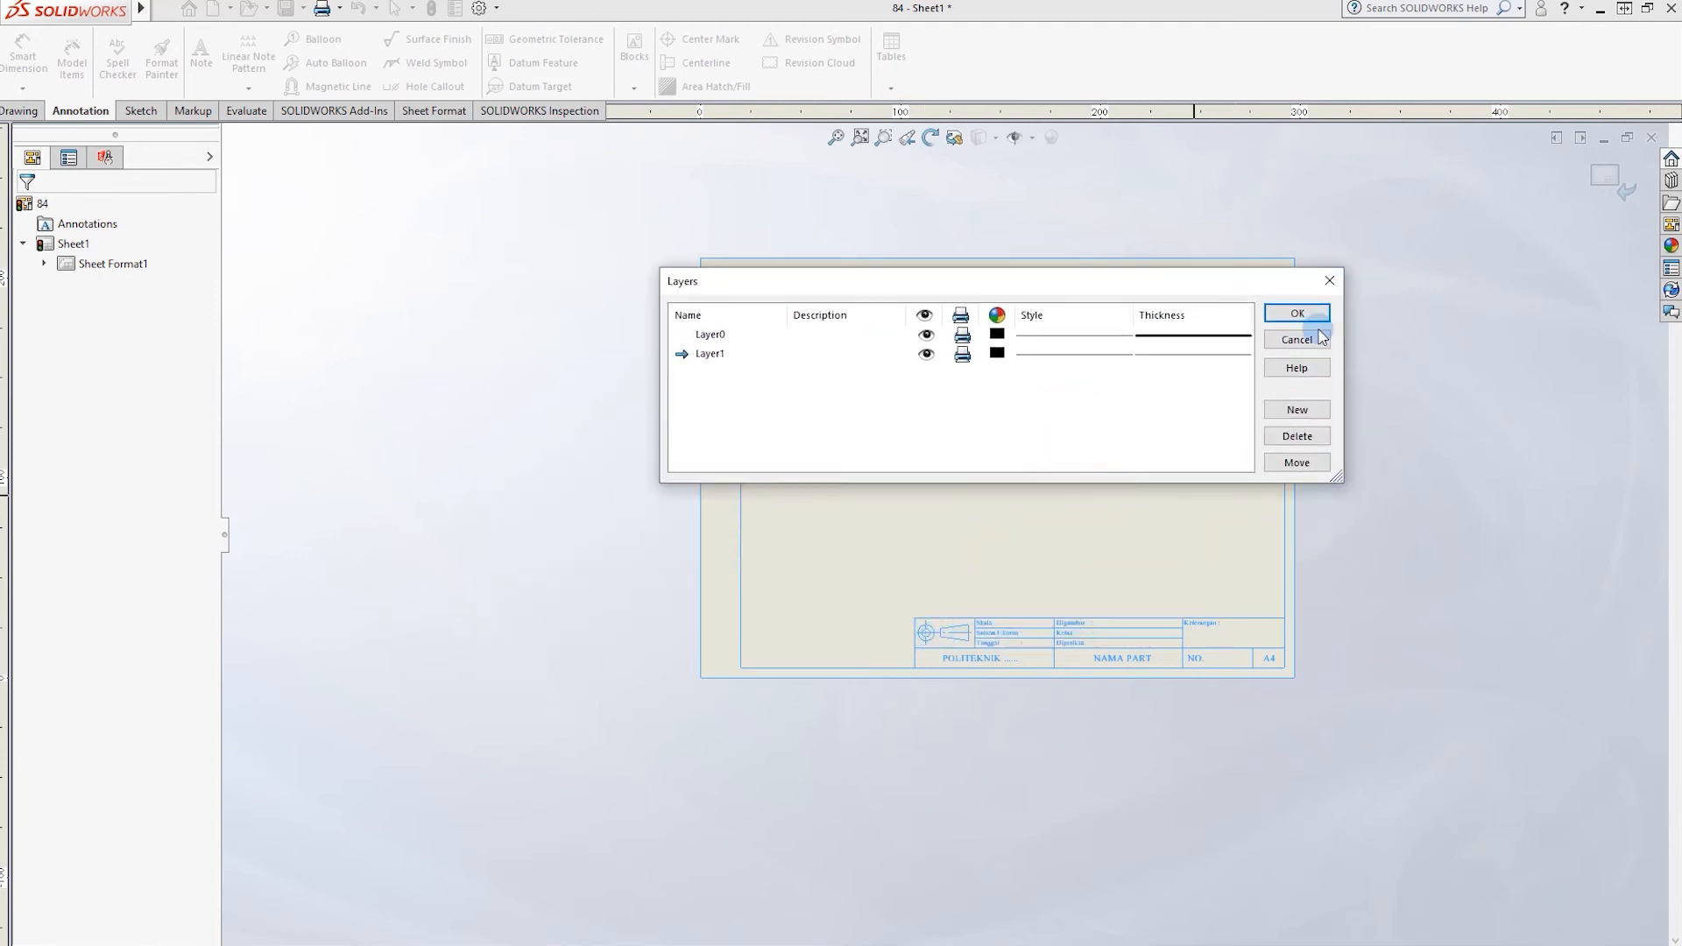
{"action": "left_click", "coordinate": [1298, 314]}
Close the layer manager and assign all lines and notes of the sheet to Layer0 through the Change Layer command.
{"action": "left_click", "coordinate": [1006, 804]}
{"action": "left_click_drag", "start_coordinate": [624, 185], "coordinate": [1411, 785]}
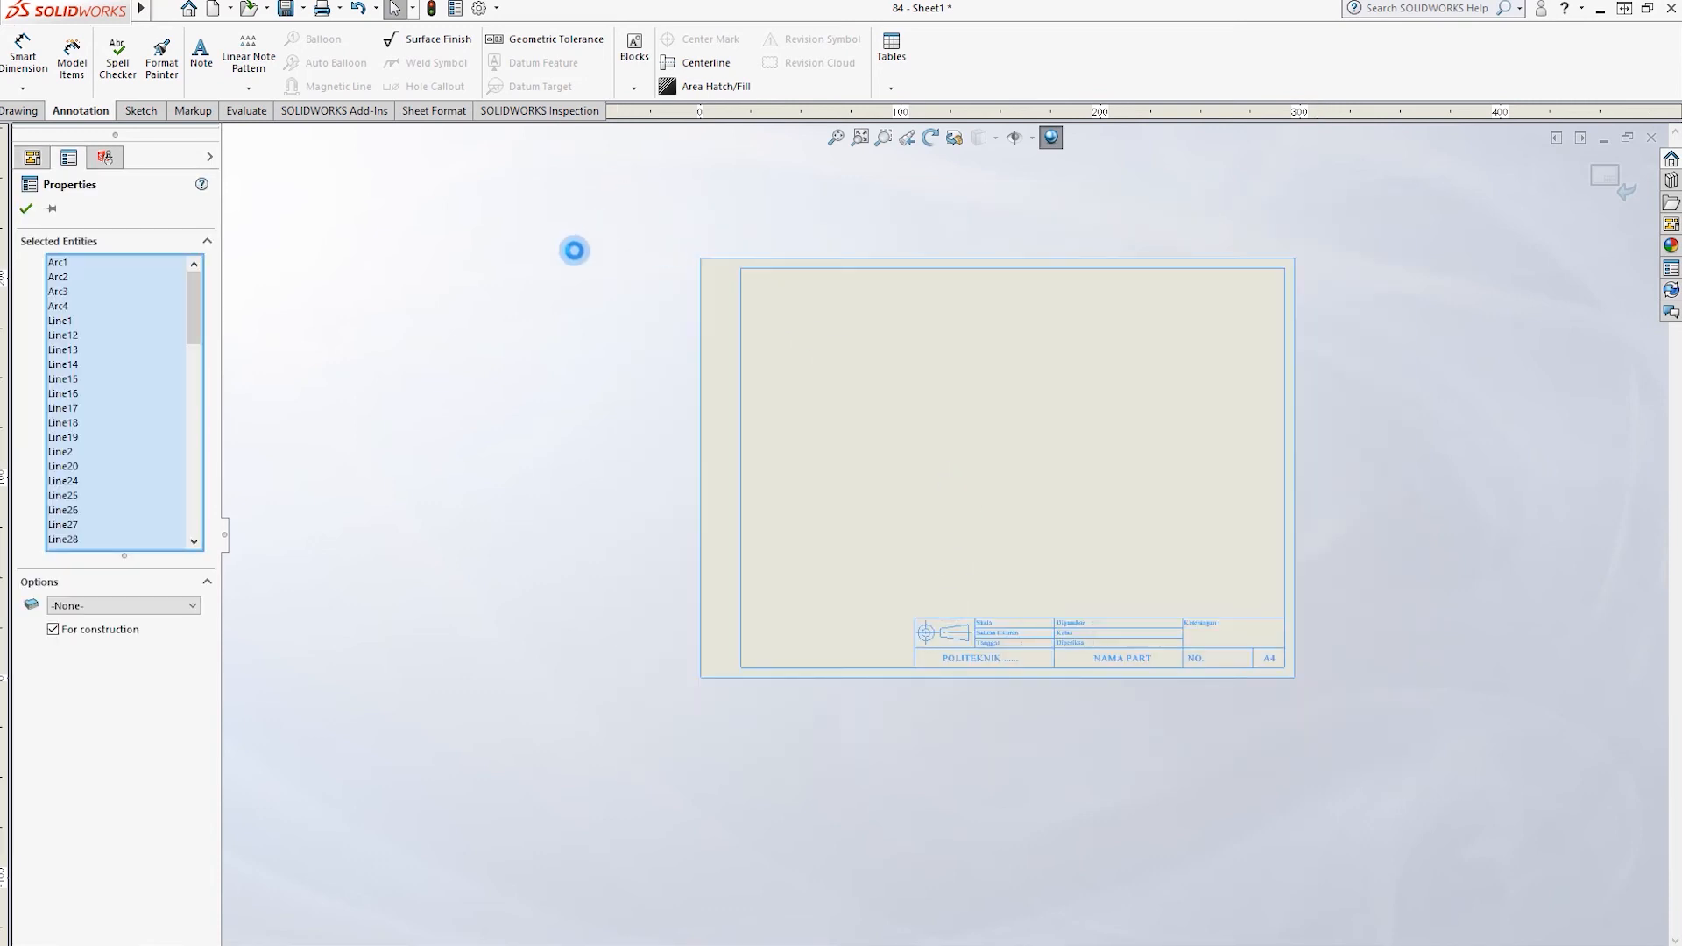
{"action": "left_click", "coordinate": [99, 334]}
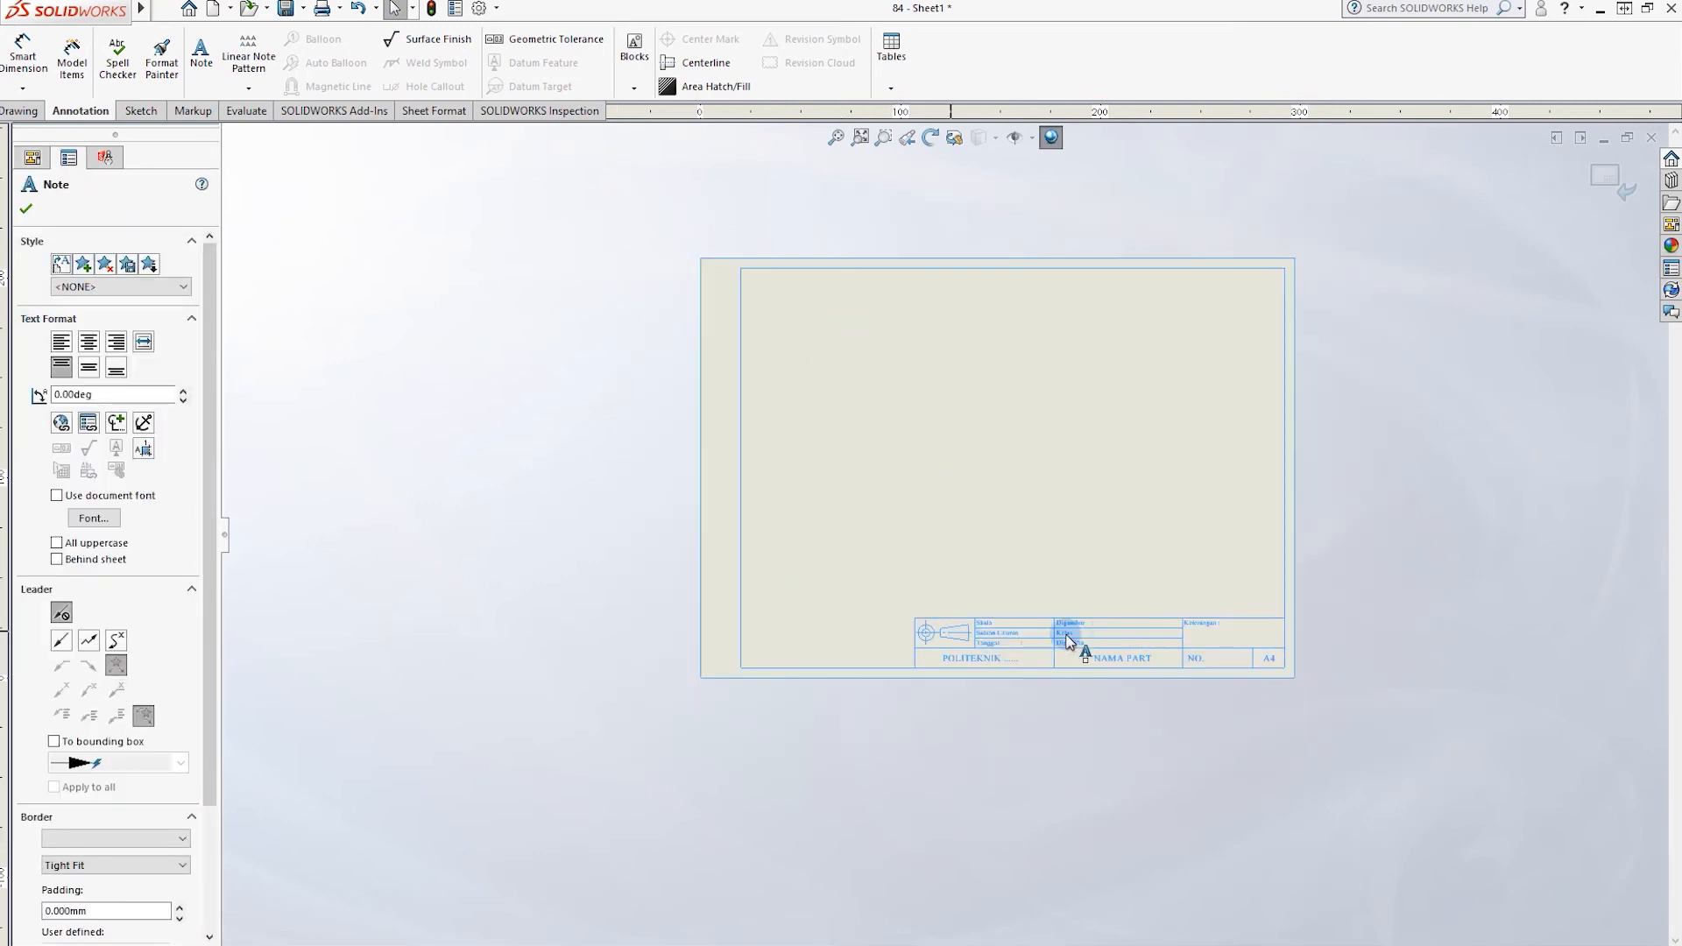
{"action": "right_click", "coordinate": [1165, 635]}
{"action": "left_click", "coordinate": [1197, 408]}
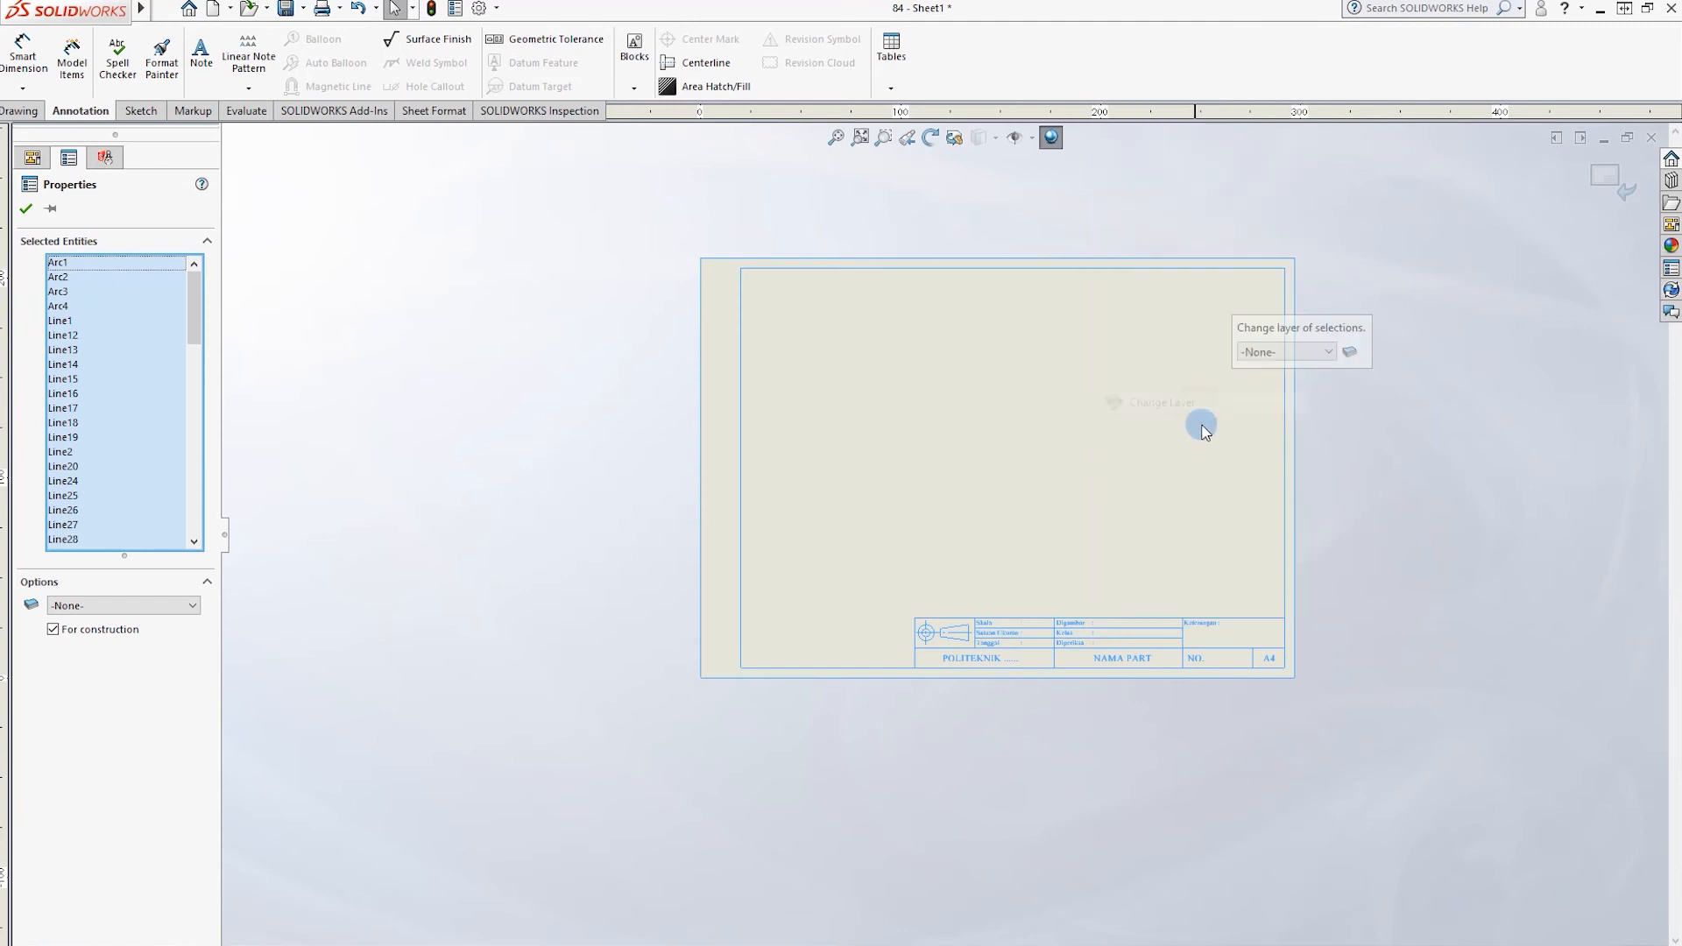
{"action": "left_click", "coordinate": [1297, 352]}
{"action": "left_click", "coordinate": [1273, 400]}
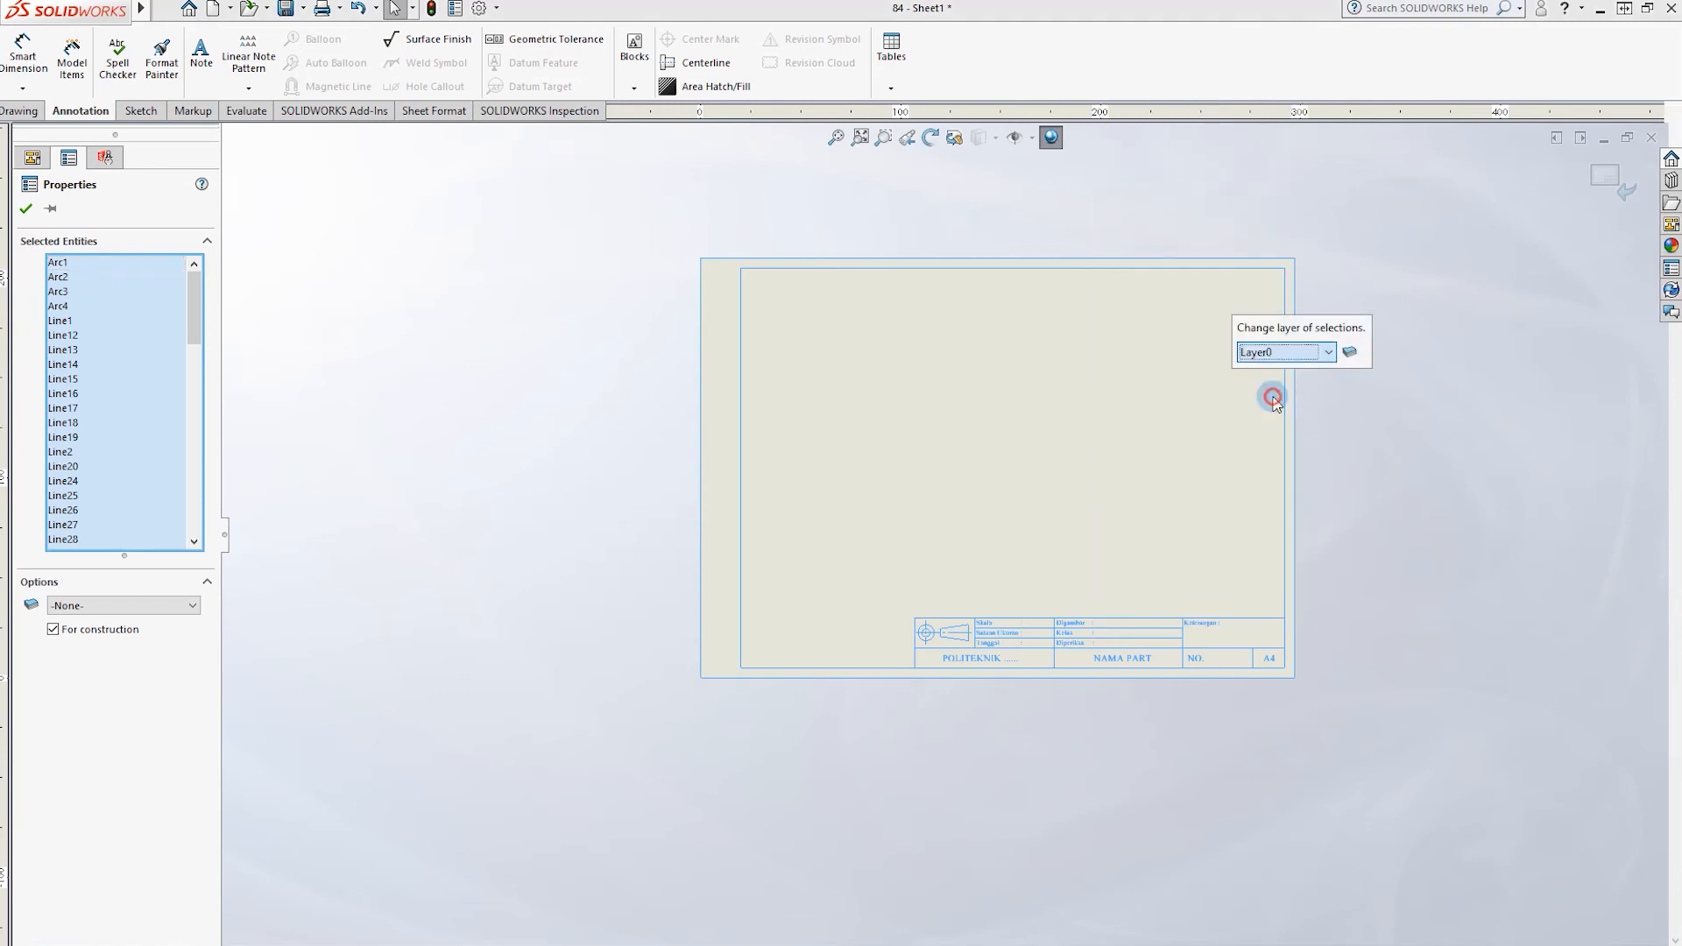
{"action": "left_click", "coordinate": [1378, 489]}
Assign the projection symbol's two circles, centrelines and cone outline in the title block to Layer1.
{"action": "scroll", "coordinate": [1239, 619], "scroll_direction": "down", "scroll_amount": 3}
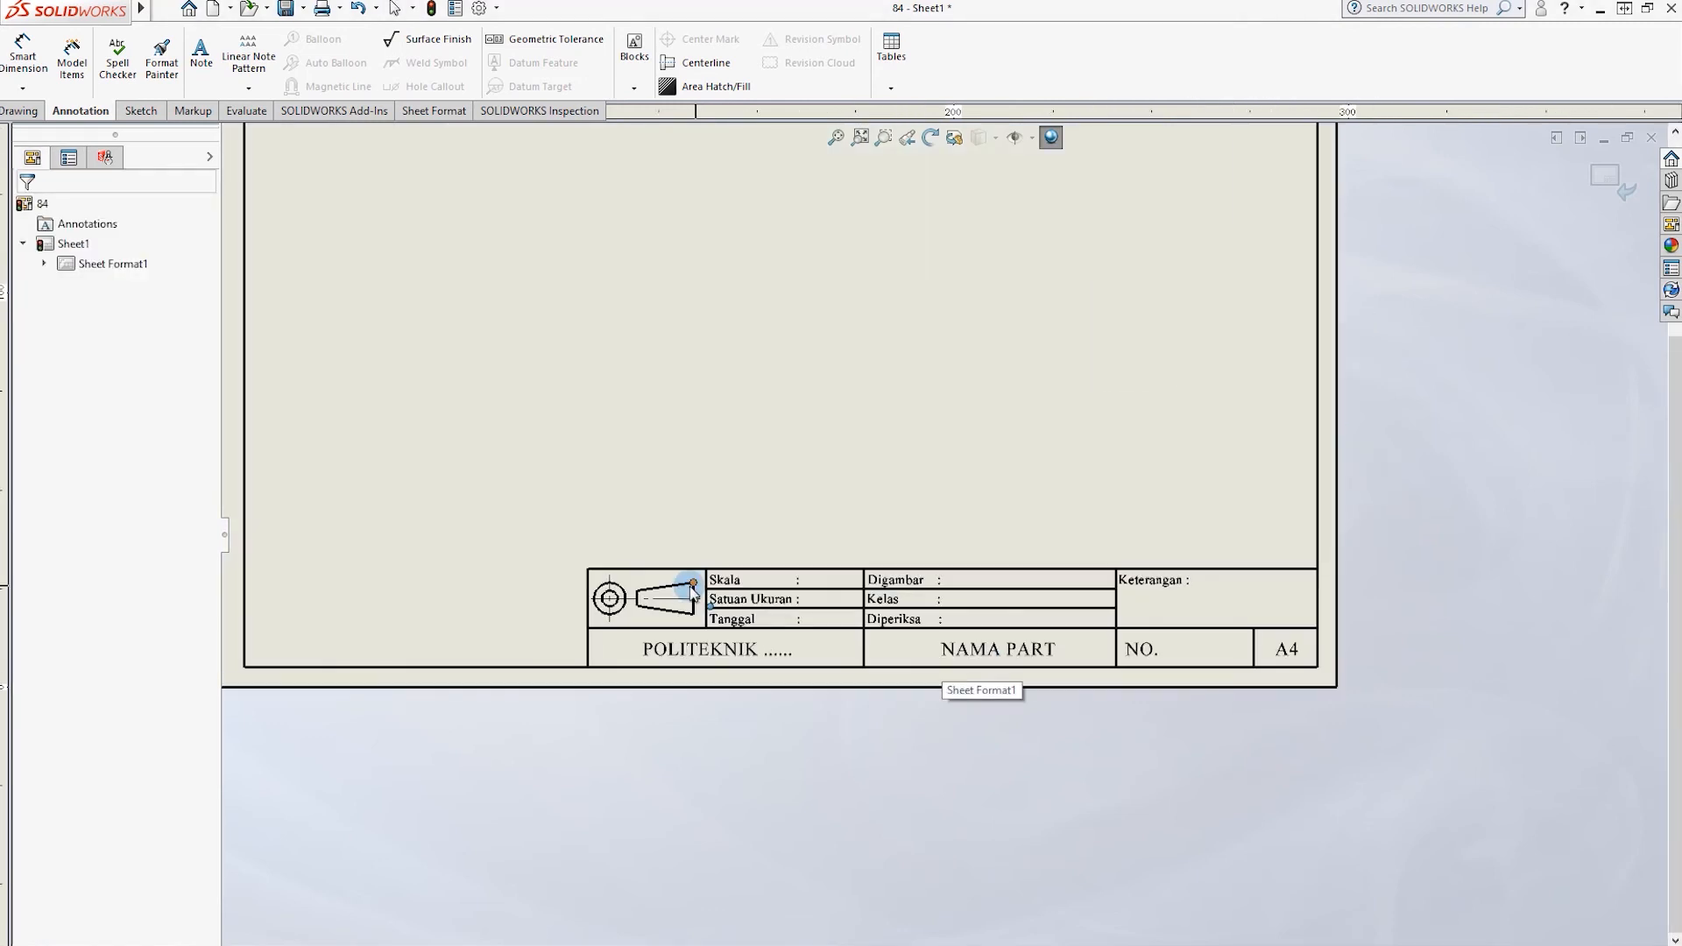
{"action": "scroll", "coordinate": [586, 556], "scroll_direction": "up", "scroll_amount": 3}
{"action": "scroll", "coordinate": [1036, 538], "scroll_direction": "down", "scroll_amount": 3}
{"action": "key", "text": "z"}
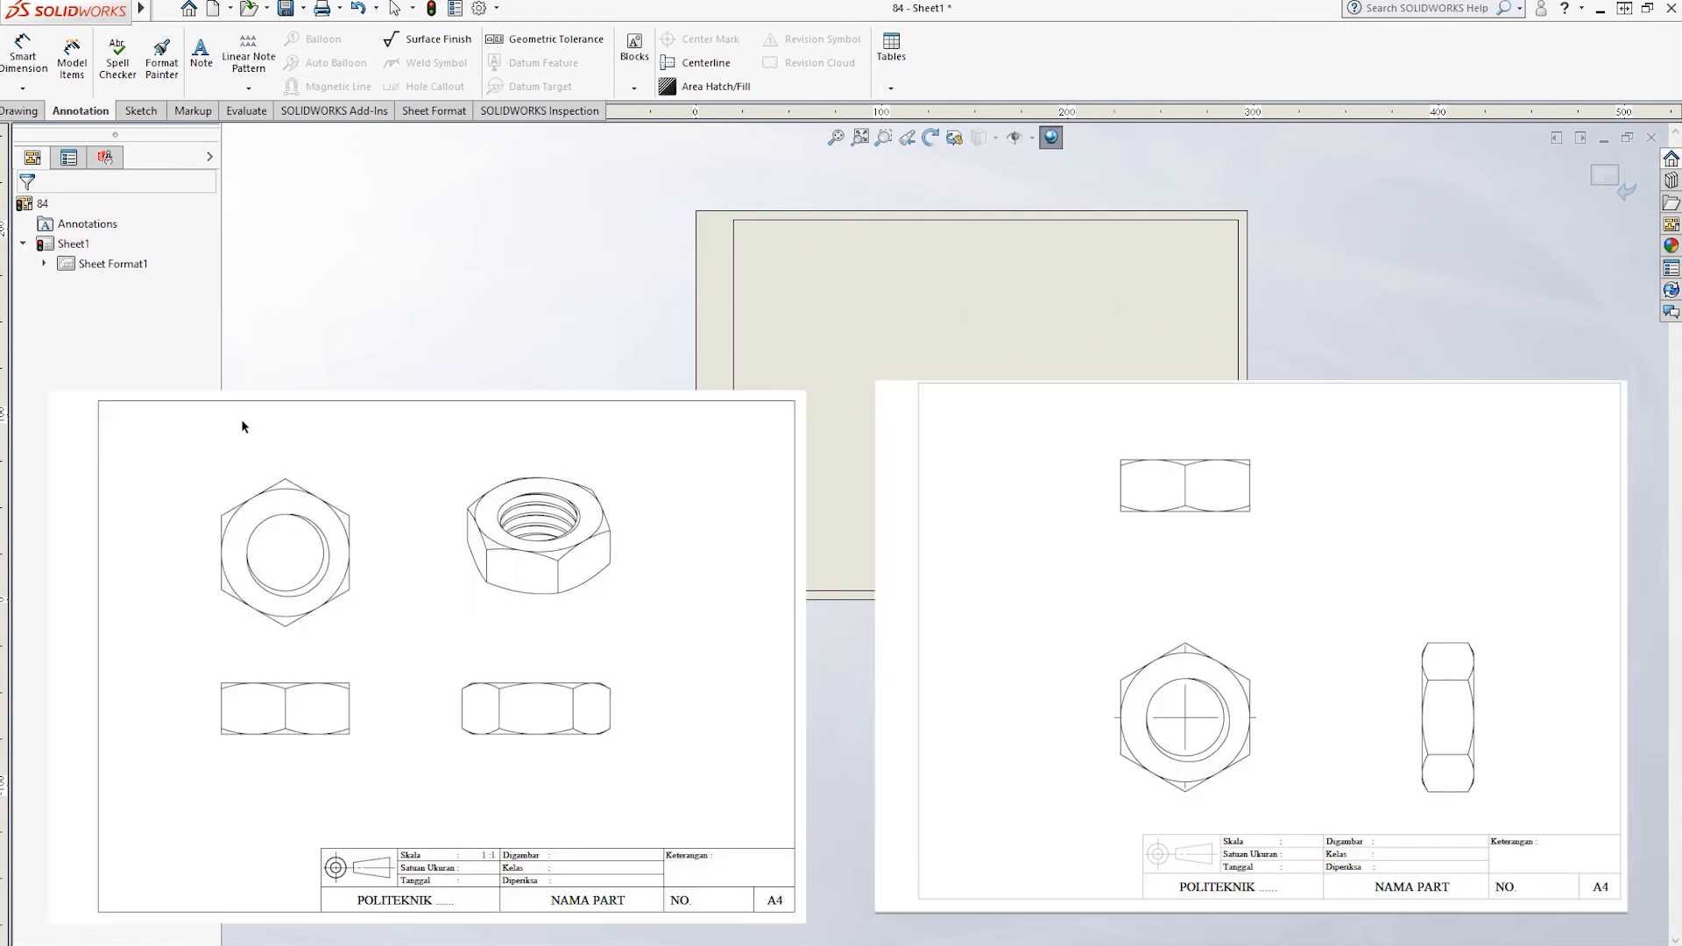
{"action": "scroll", "coordinate": [1218, 438], "scroll_direction": "down", "scroll_amount": 5}
{"action": "scroll", "coordinate": [945, 526], "scroll_direction": "up", "scroll_amount": 5}
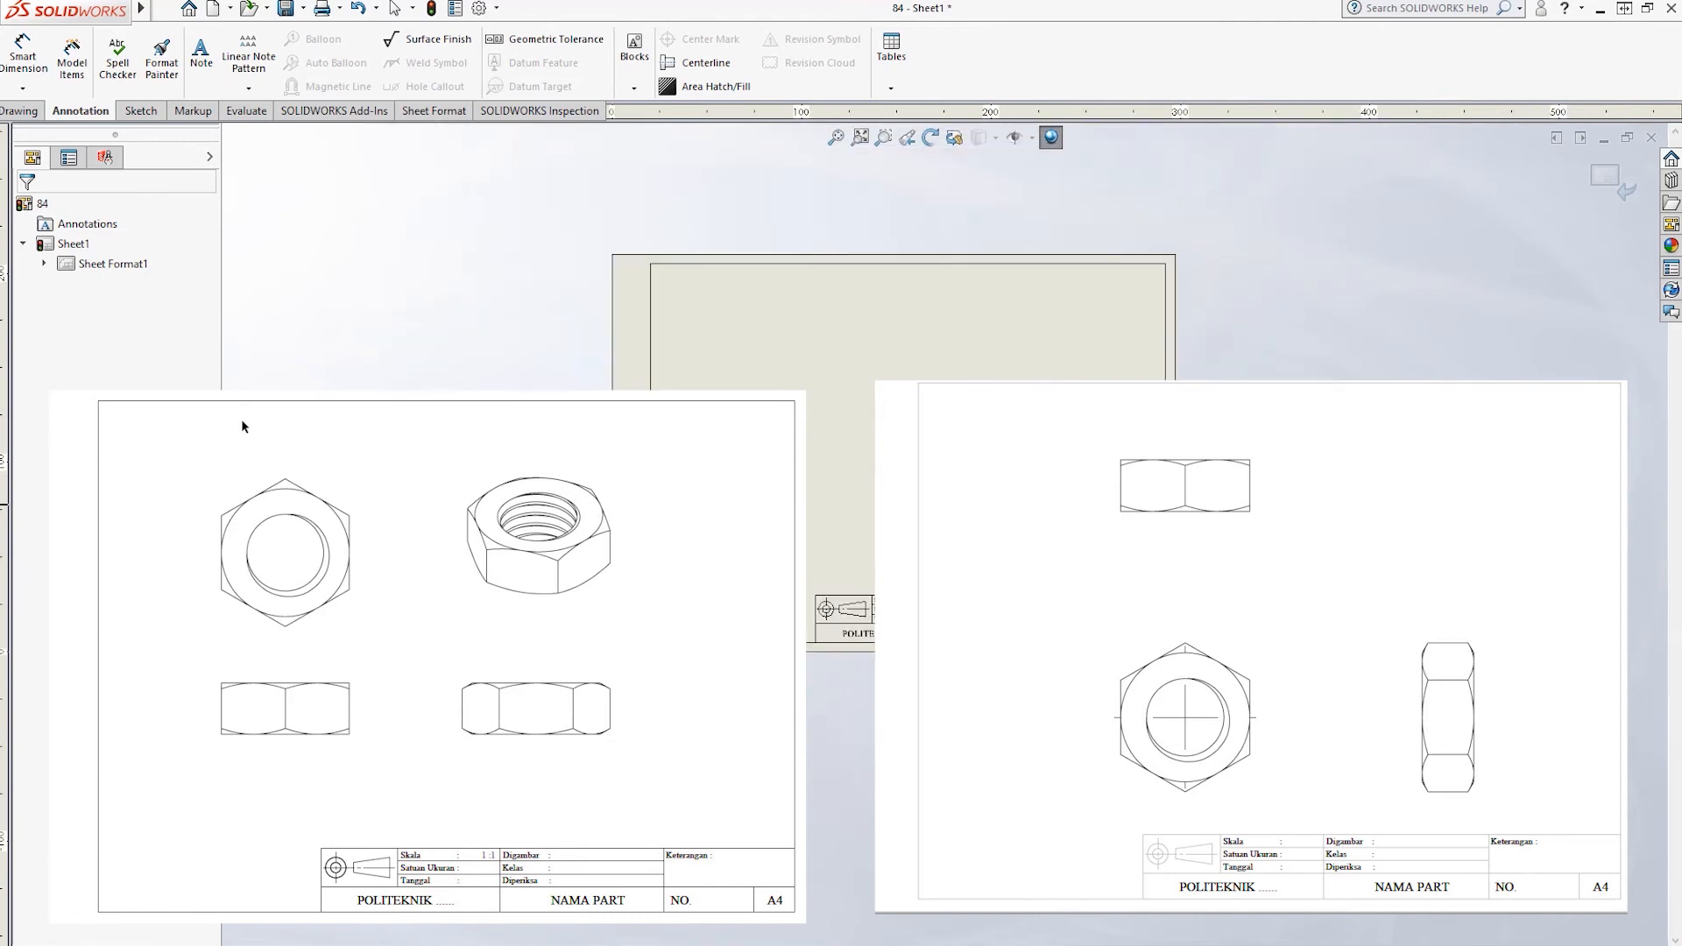
{"action": "scroll", "coordinate": [756, 654], "scroll_direction": "down", "scroll_amount": 6}
{"action": "scroll", "coordinate": [723, 675], "scroll_direction": "down", "scroll_amount": 3}
{"action": "scroll", "coordinate": [876, 567], "scroll_direction": "down", "scroll_amount": 3}
{"action": "left_click", "coordinate": [880, 576]}
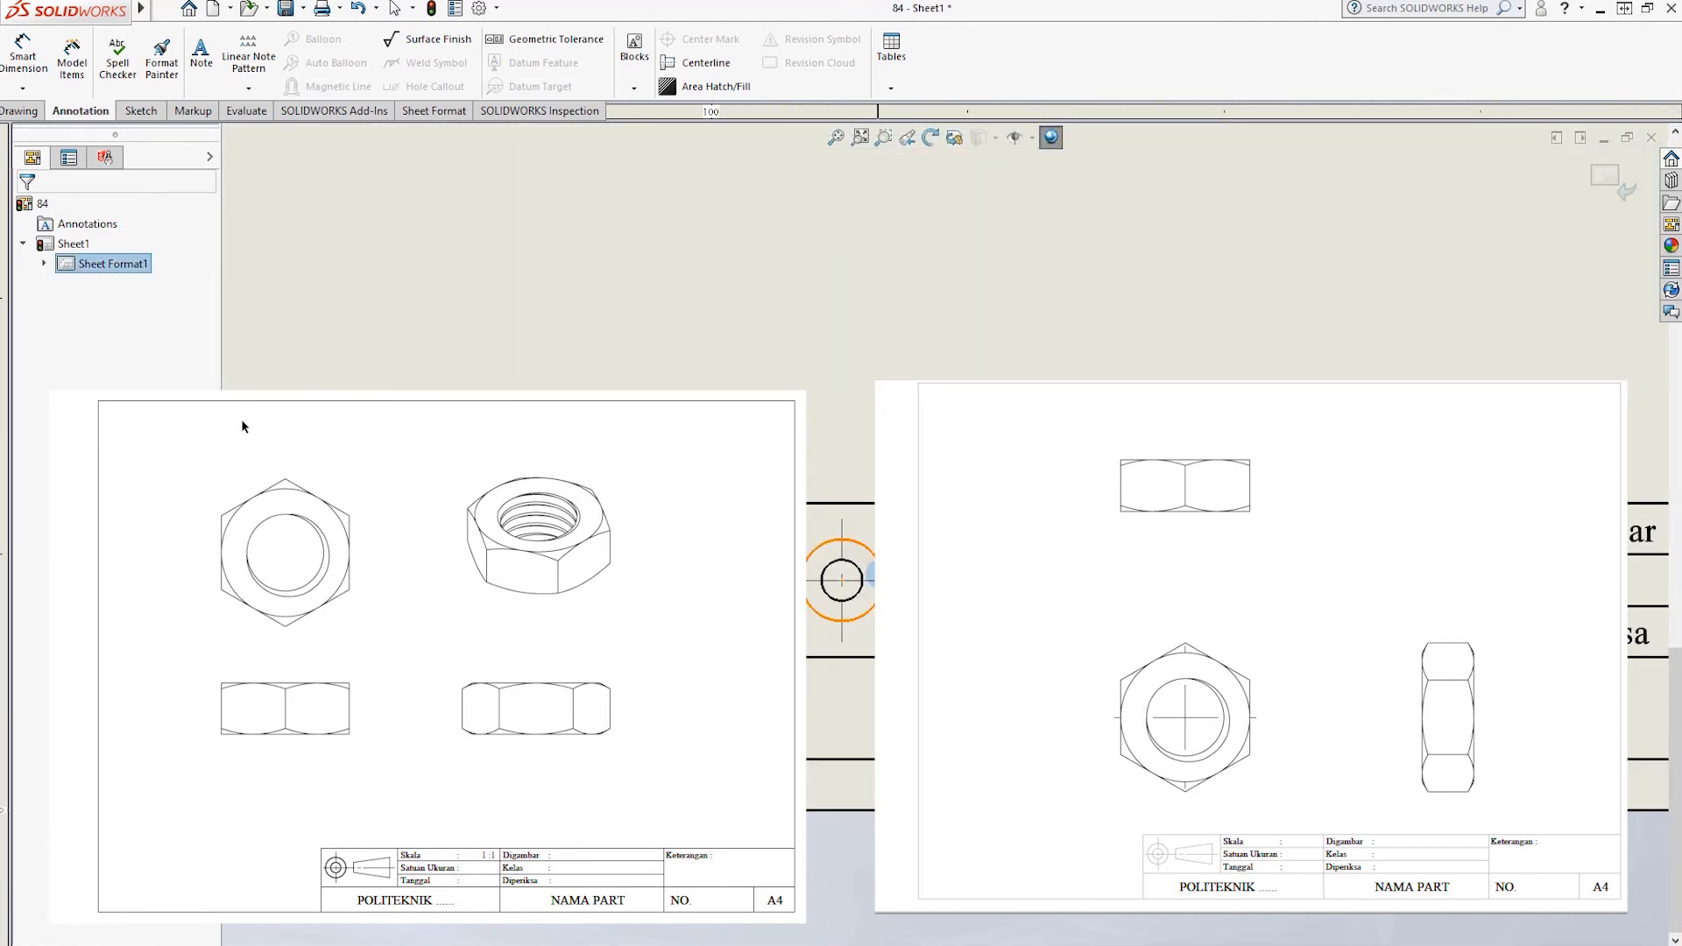
{"action": "left_click", "coordinate": [858, 578], "text": "ctrl"}
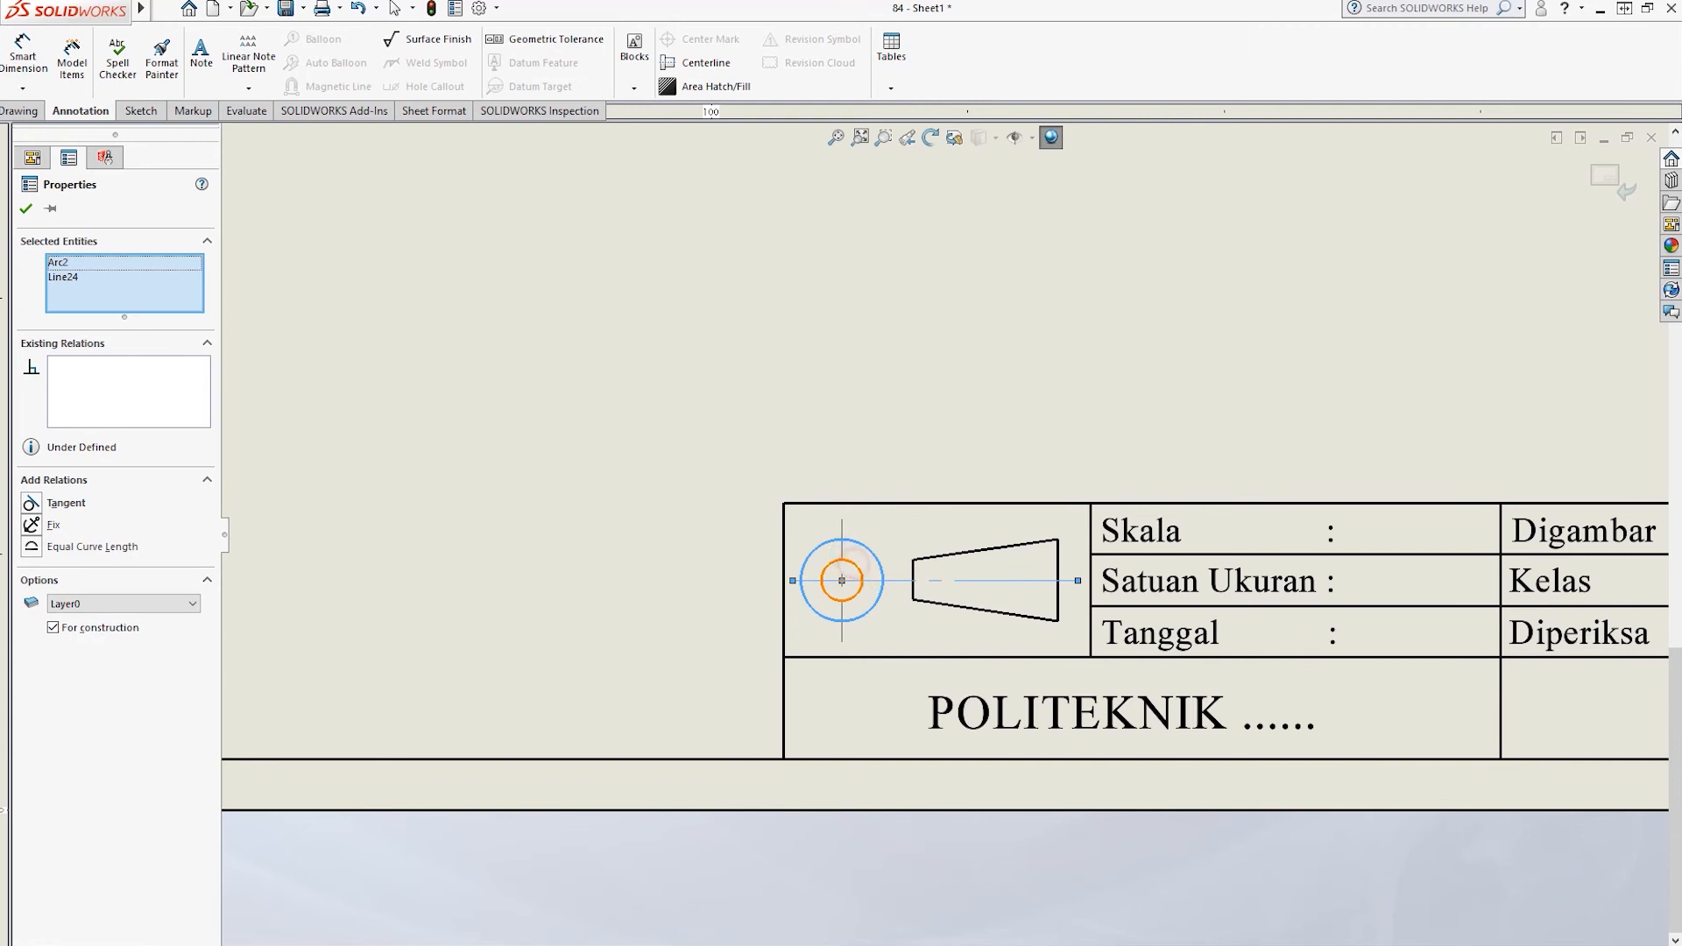
{"action": "left_click", "coordinate": [846, 560], "text": "ctrl"}
{"action": "left_click", "coordinate": [946, 592], "text": "ctrl"}
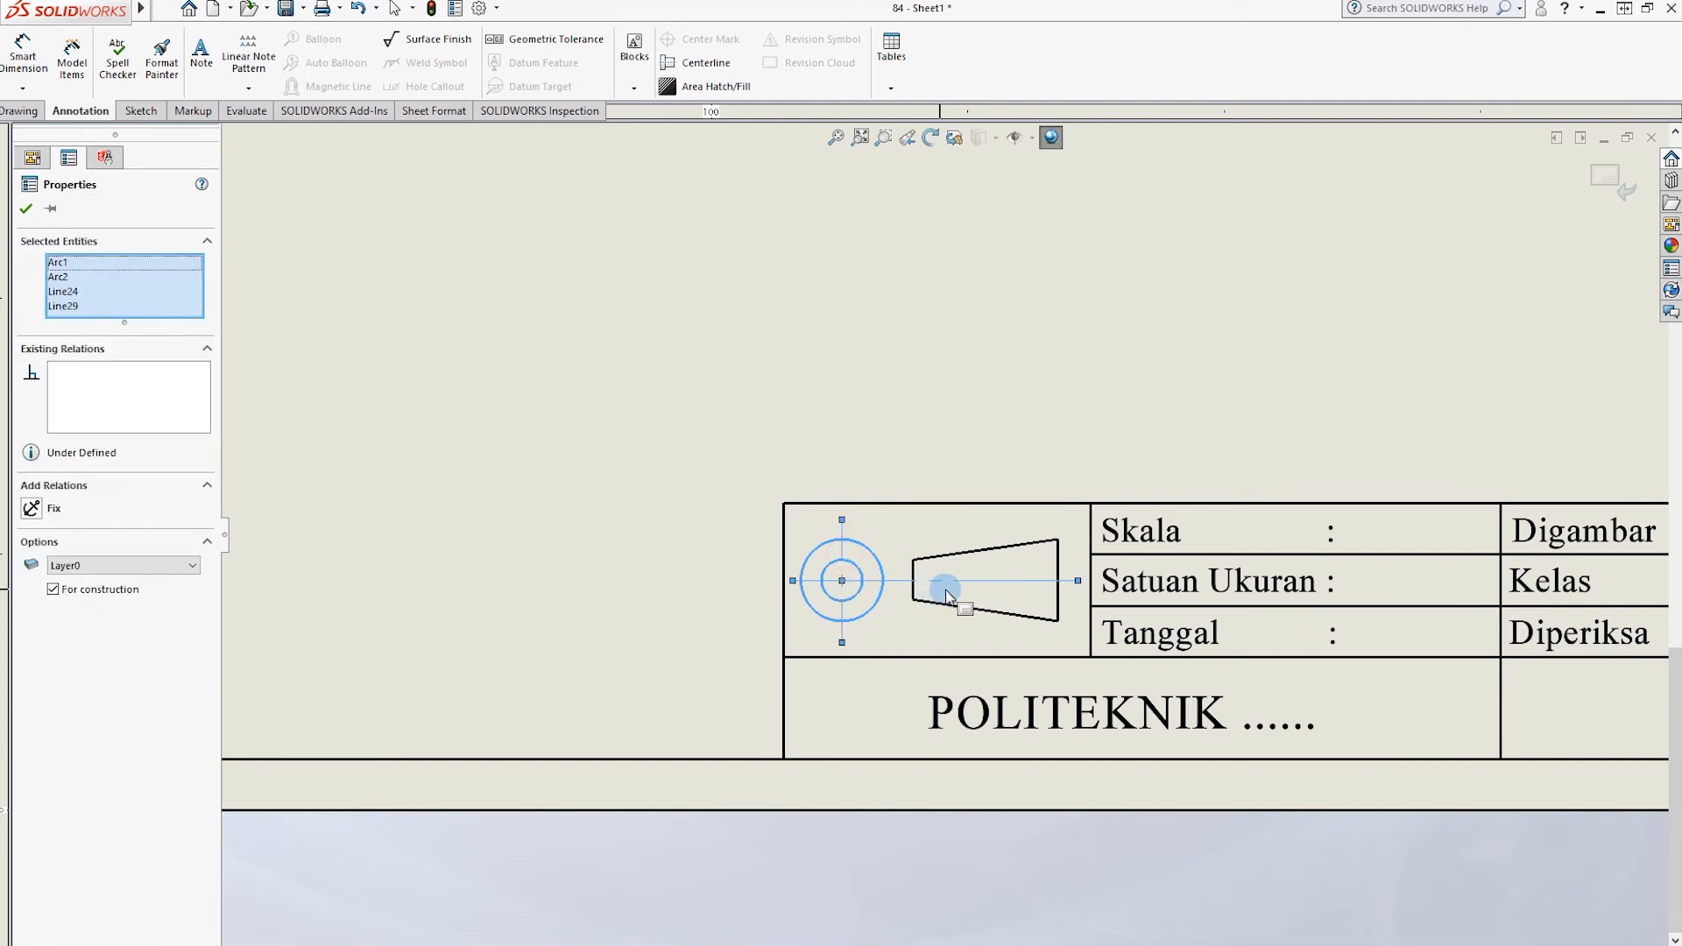
{"action": "left_click", "coordinate": [960, 558], "text": "ctrl"}
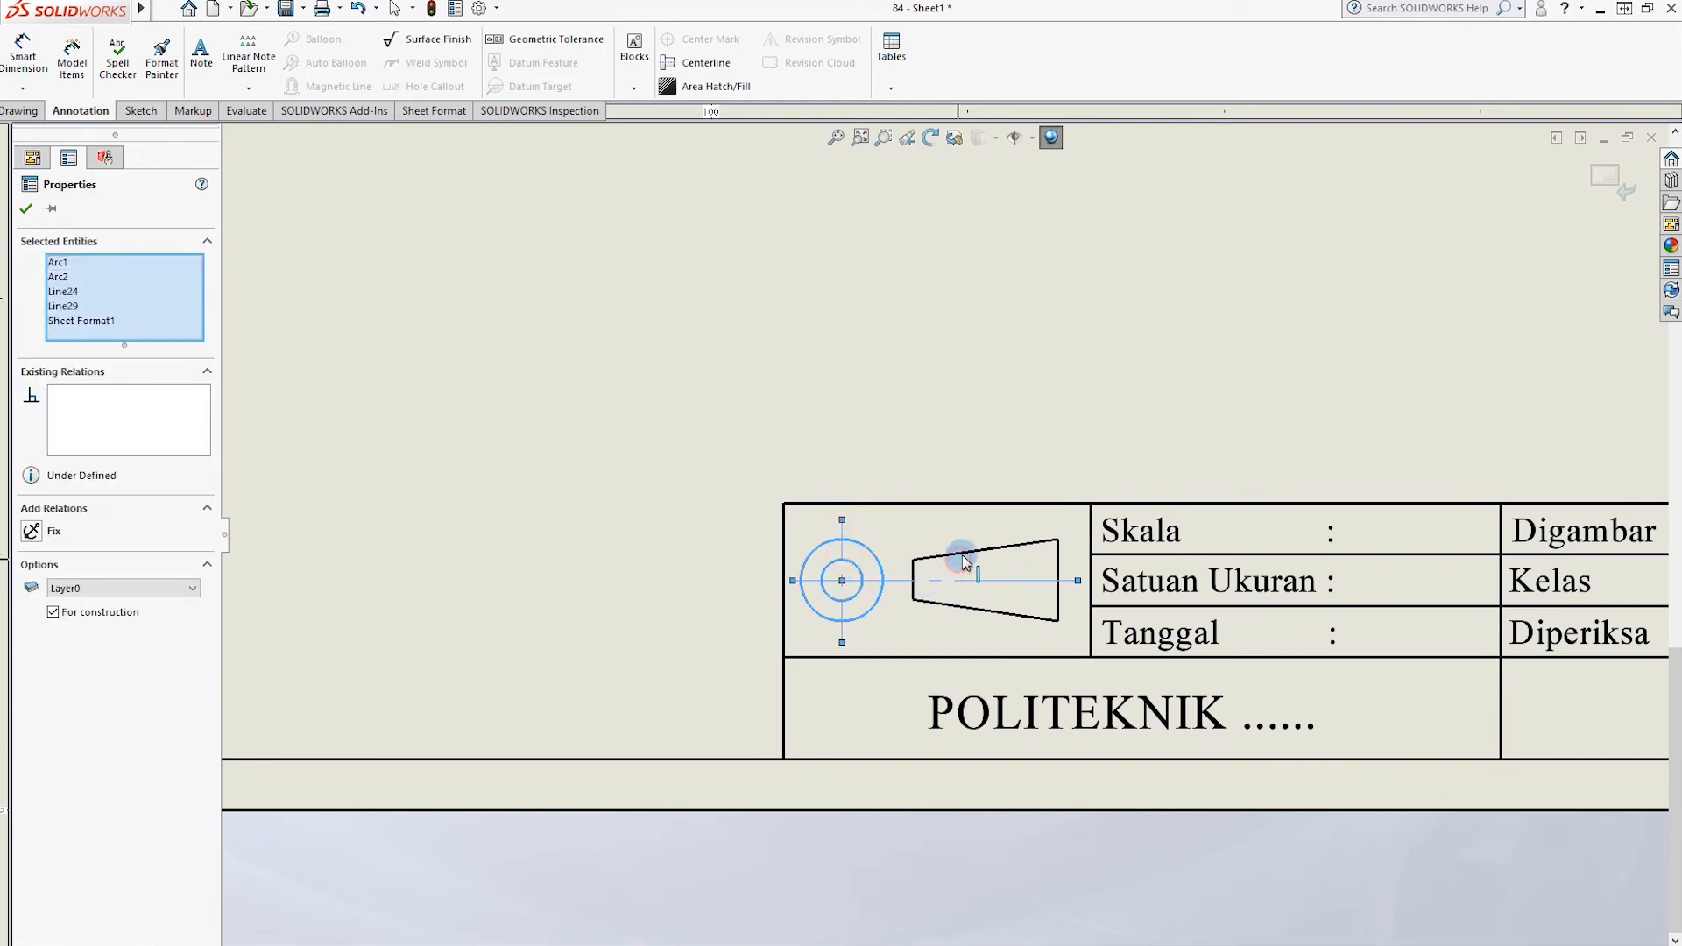
{"action": "left_click", "coordinate": [912, 569], "text": "ctrl"}
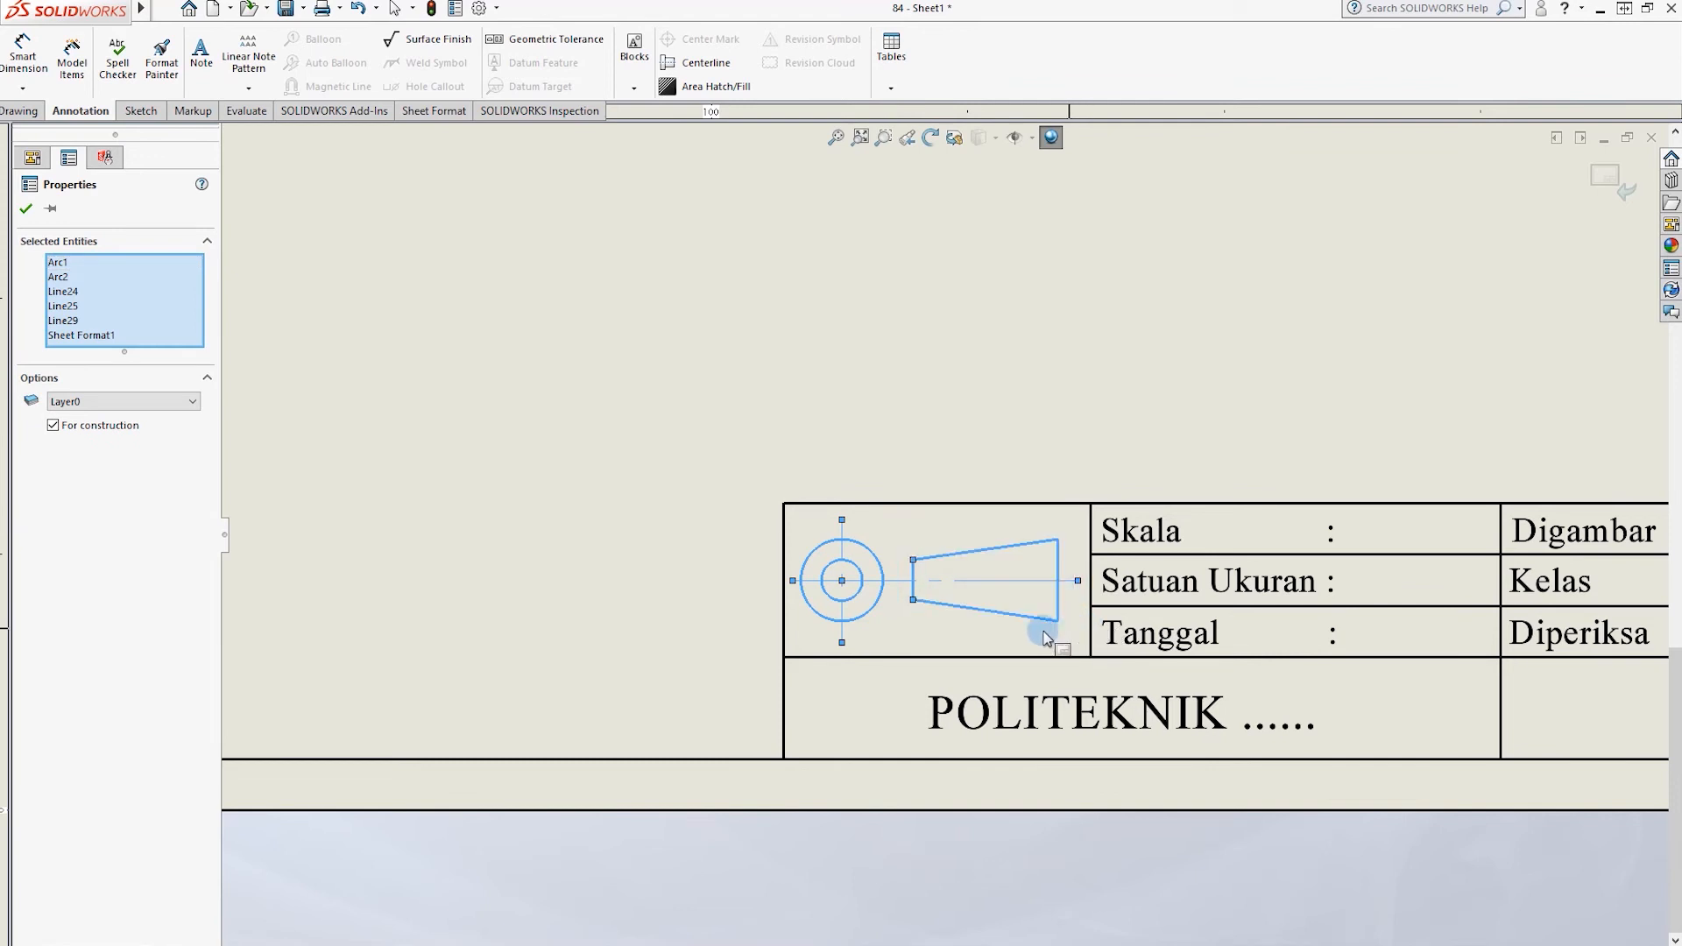
{"action": "left_click", "coordinate": [99, 403]}
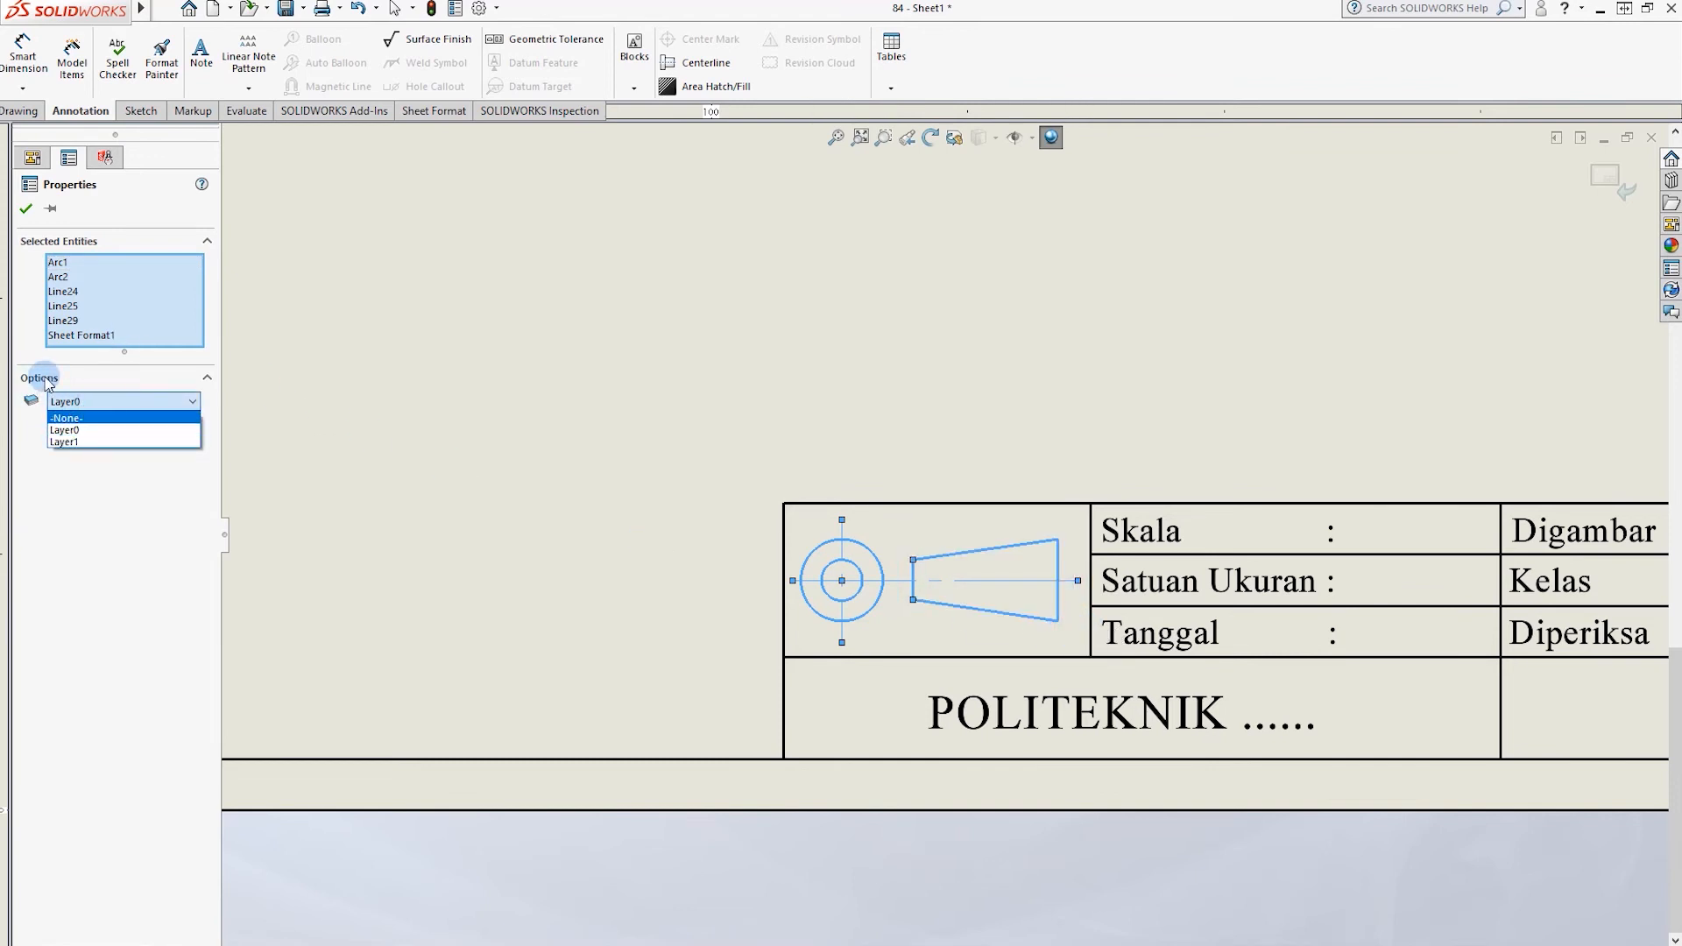
{"action": "left_click", "coordinate": [64, 442]}
{"action": "left_click", "coordinate": [844, 380]}
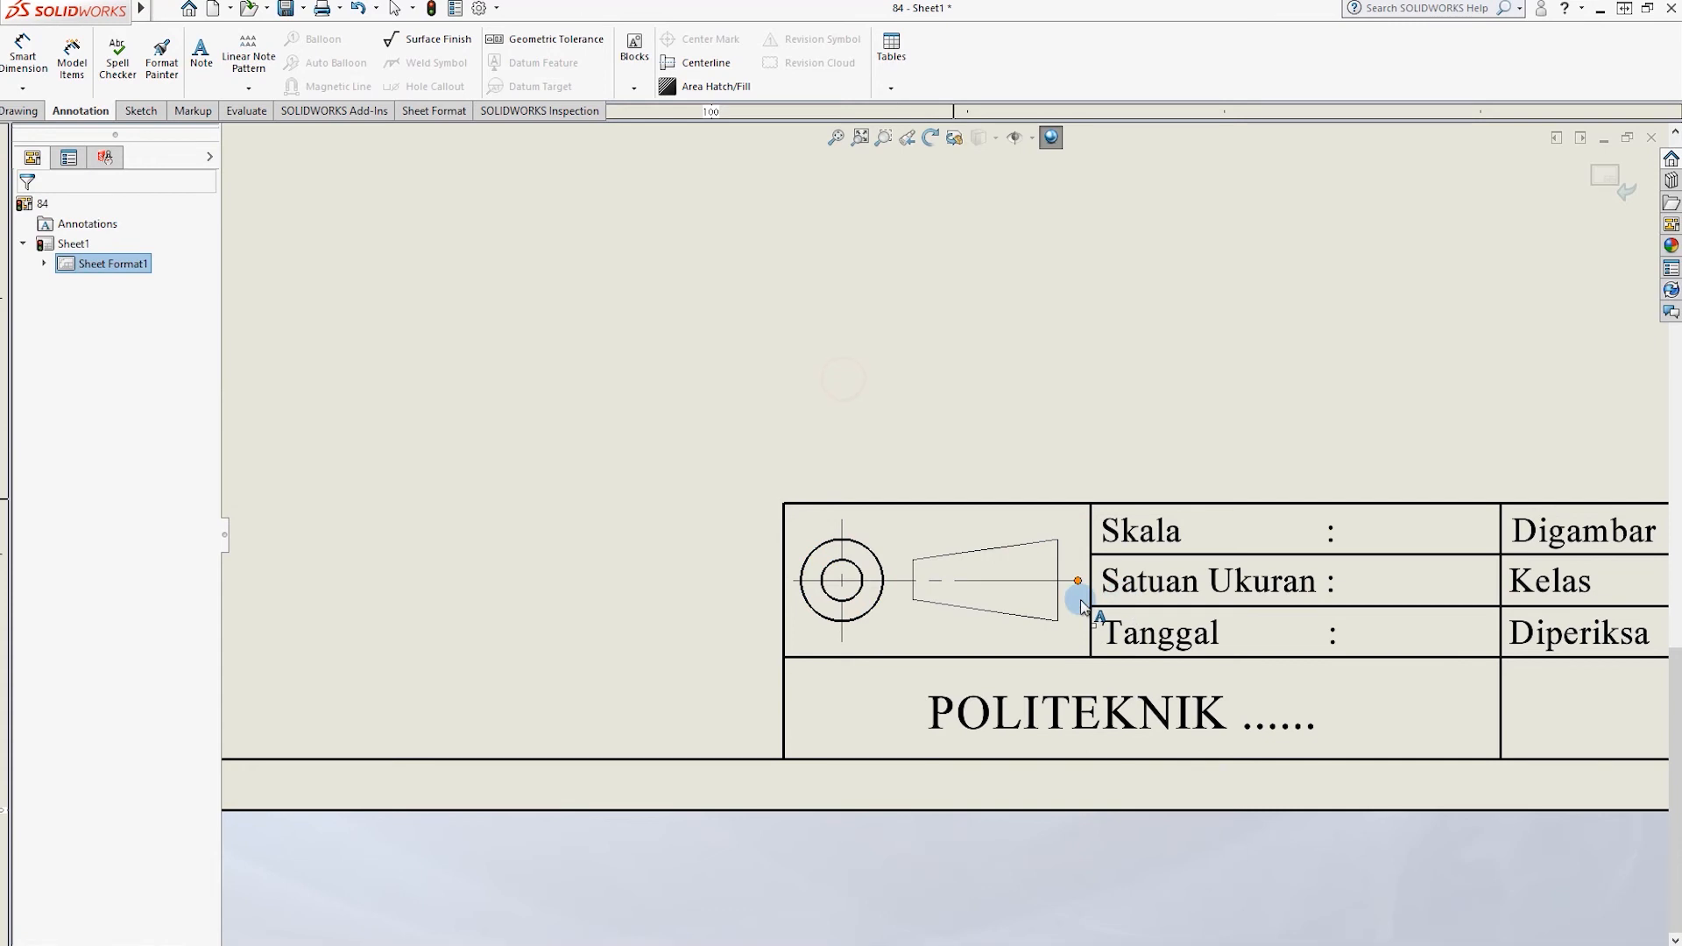
Examine the line thickness of the projection symbol and the layer and radius of its outer circle.
{"action": "scroll", "coordinate": [945, 521], "scroll_direction": "up", "scroll_amount": 3}
{"action": "scroll", "coordinate": [876, 558], "scroll_direction": "down", "scroll_amount": 3}
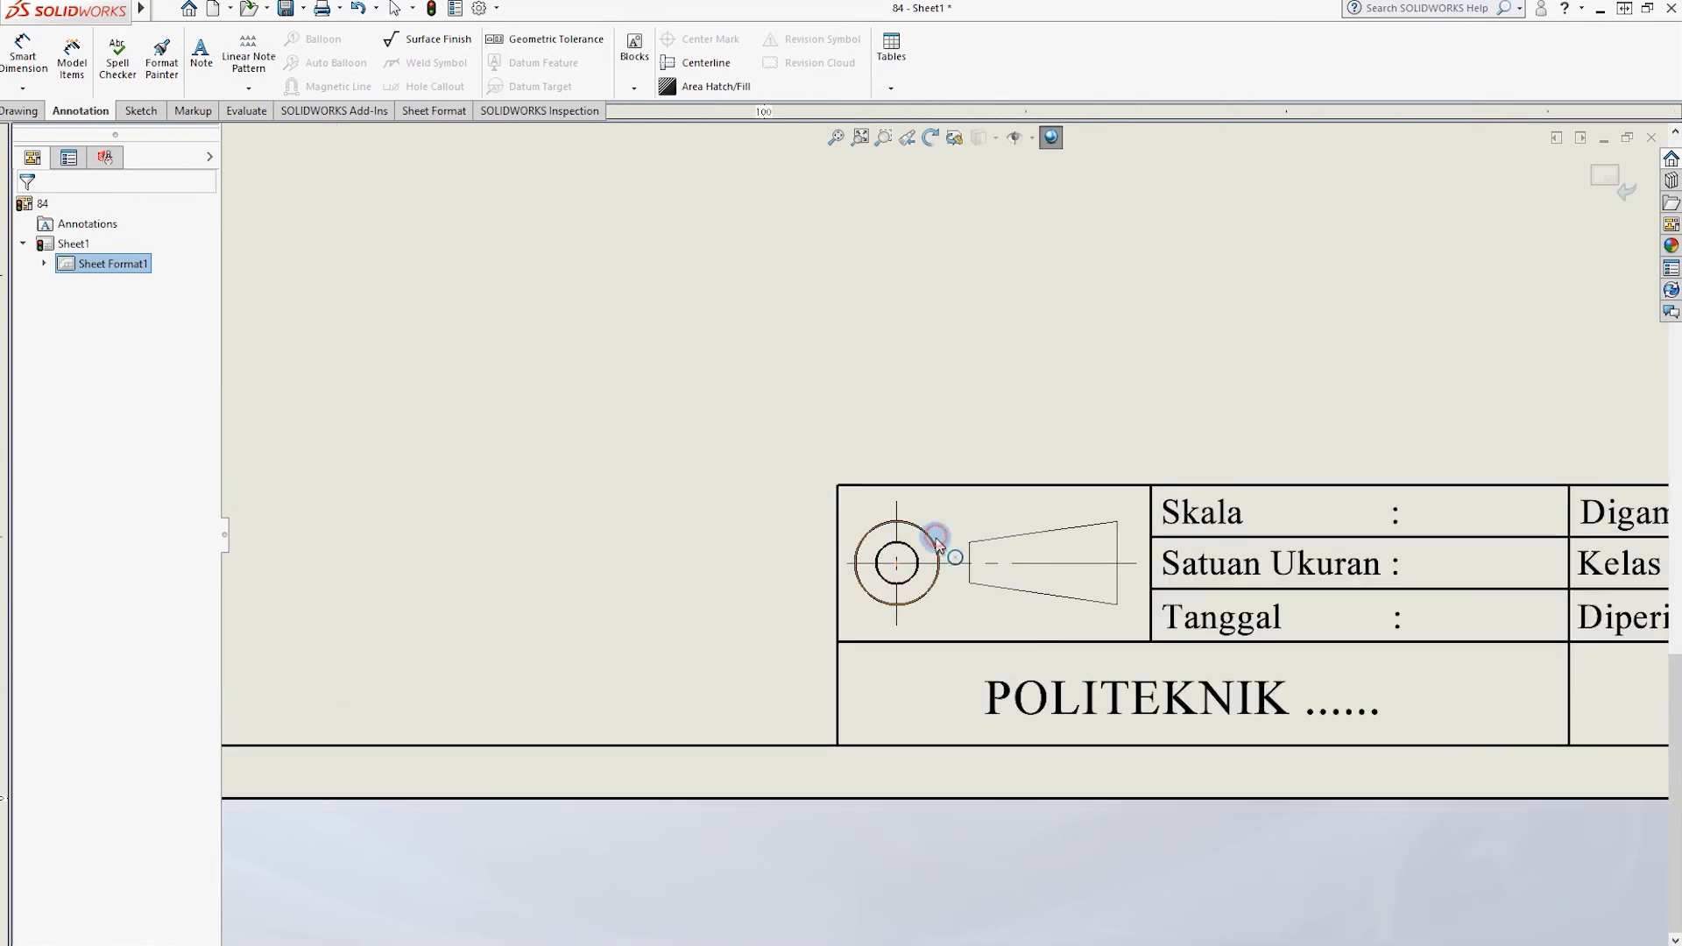
{"action": "left_click", "coordinate": [935, 543]}
{"action": "left_click", "coordinate": [850, 422]}
{"action": "scroll", "coordinate": [916, 539], "scroll_direction": "down", "scroll_amount": 3}
{"action": "left_click", "coordinate": [930, 575]}
{"action": "left_click", "coordinate": [114, 582]}
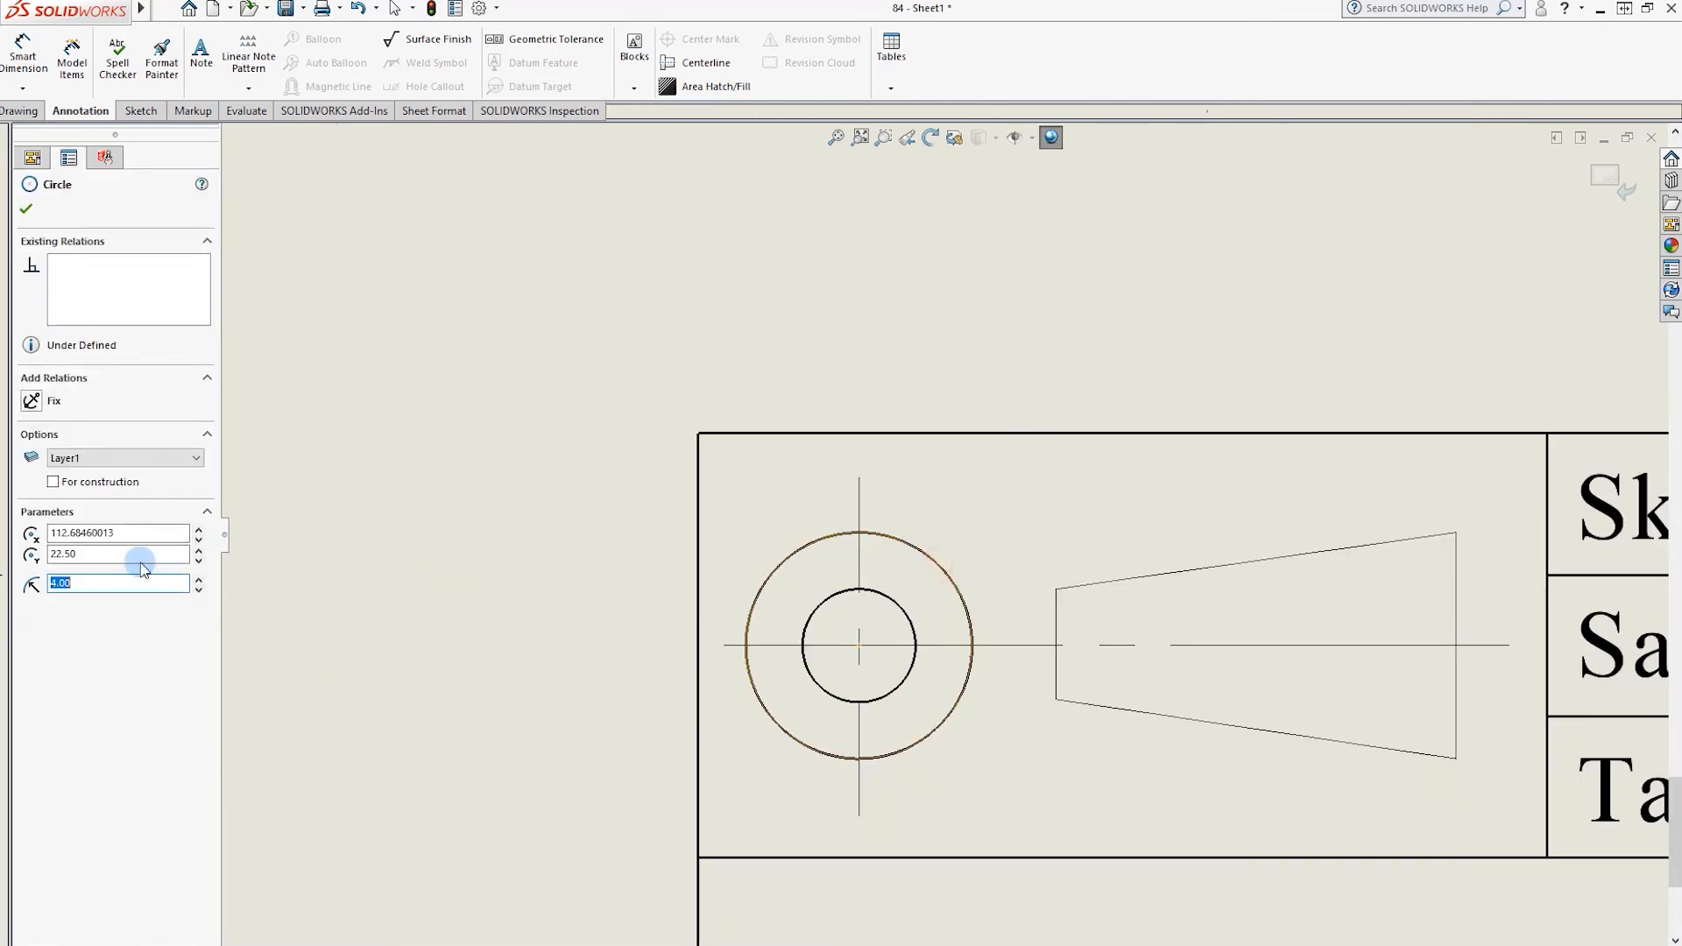
{"action": "left_click", "coordinate": [694, 333]}
{"action": "scroll", "coordinate": [1564, 269], "scroll_direction": "up", "scroll_amount": 3}
{"action": "left_click", "coordinate": [1350, 242]}
{"action": "scroll", "coordinate": [1329, 445], "scroll_direction": "up", "scroll_amount": 9}
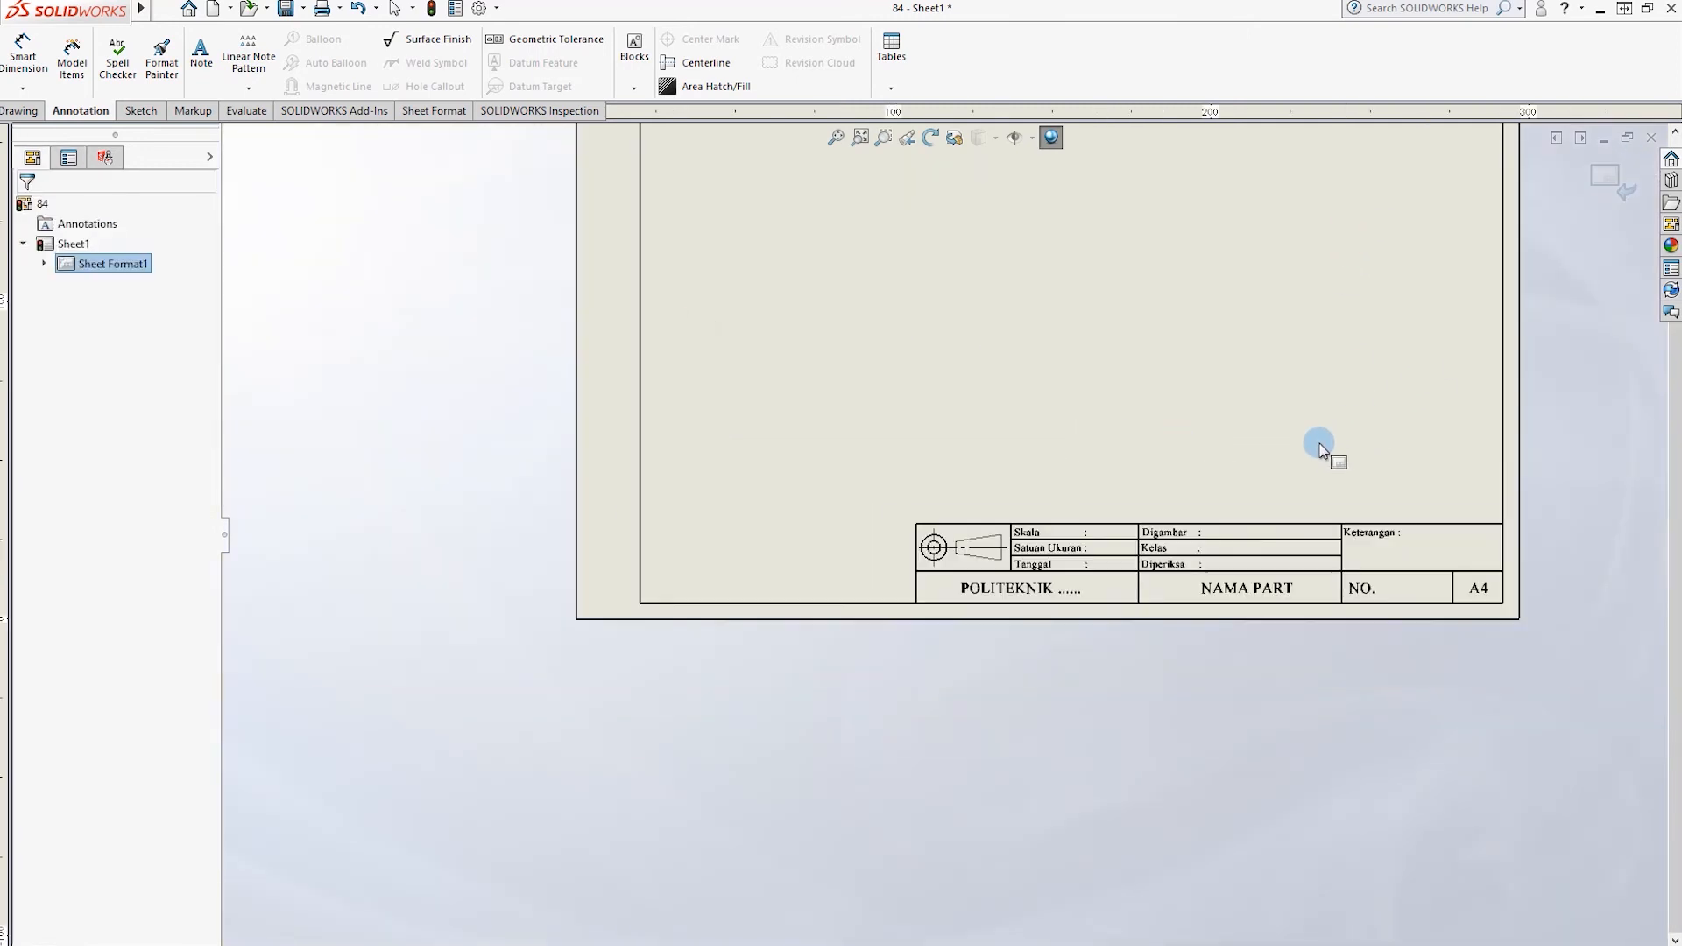
{"action": "scroll", "coordinate": [1305, 431], "scroll_direction": "up", "scroll_amount": 1}
{"action": "scroll", "coordinate": [1288, 417], "scroll_direction": "down", "scroll_amount": 3}
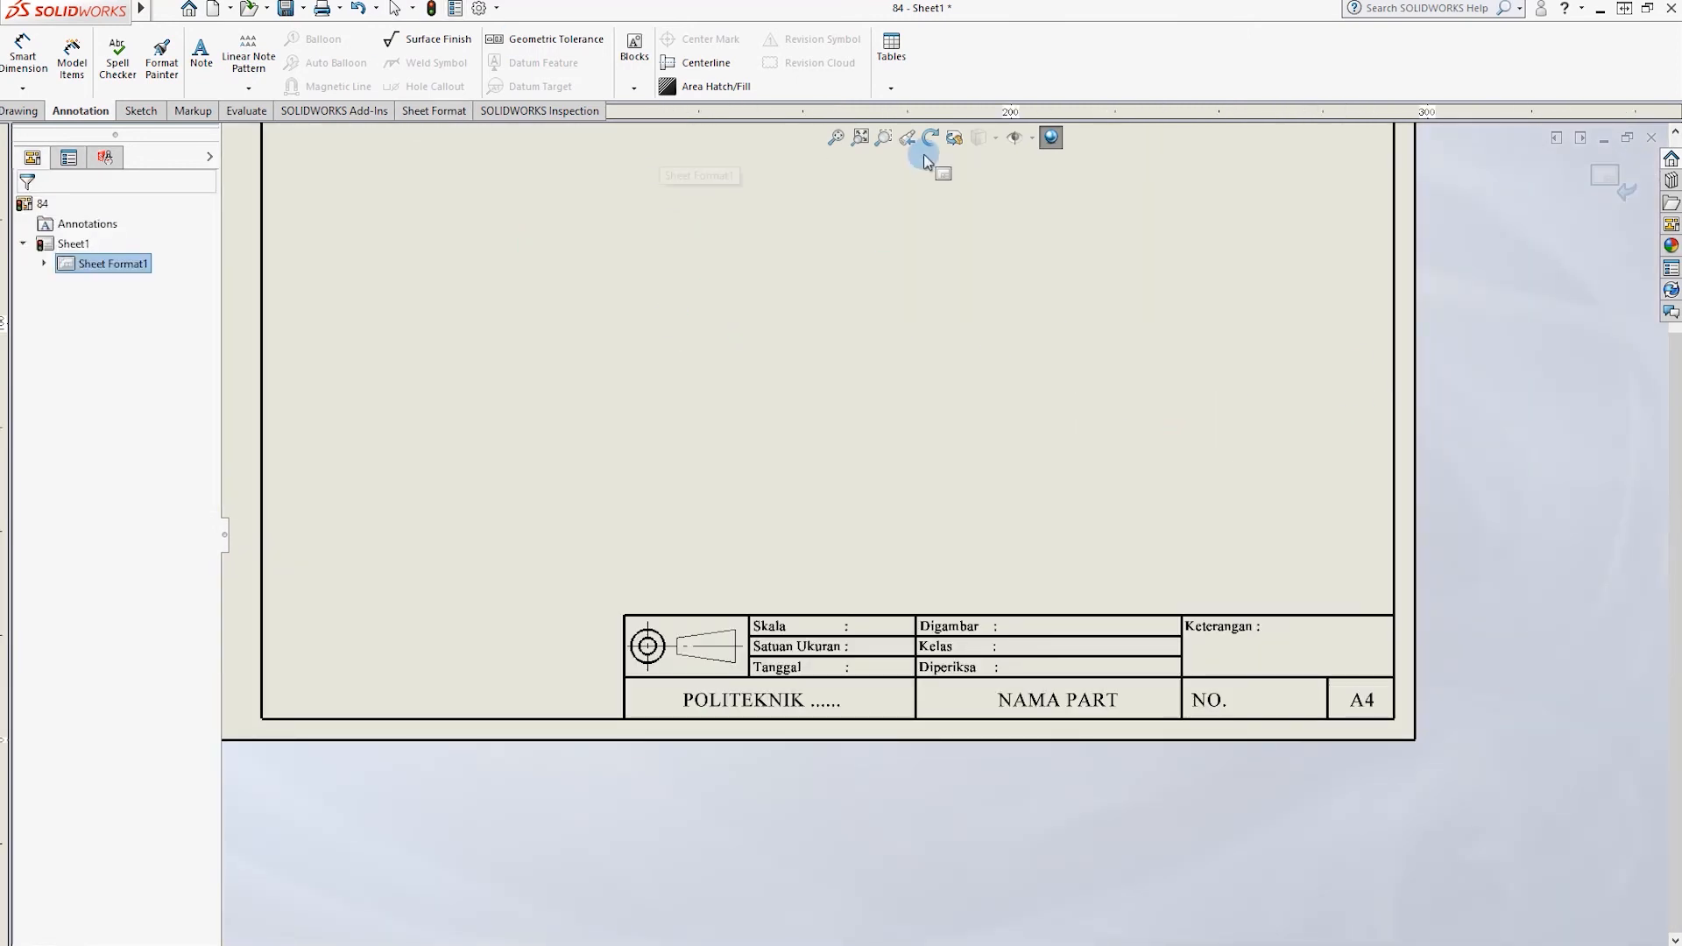
Save the sheet in the Downloads folder as a Drawing Templates (*.drwdot) file named A4 HORIZONTAL.
{"action": "left_click", "coordinate": [859, 138]}
{"action": "left_click", "coordinate": [302, 8]}
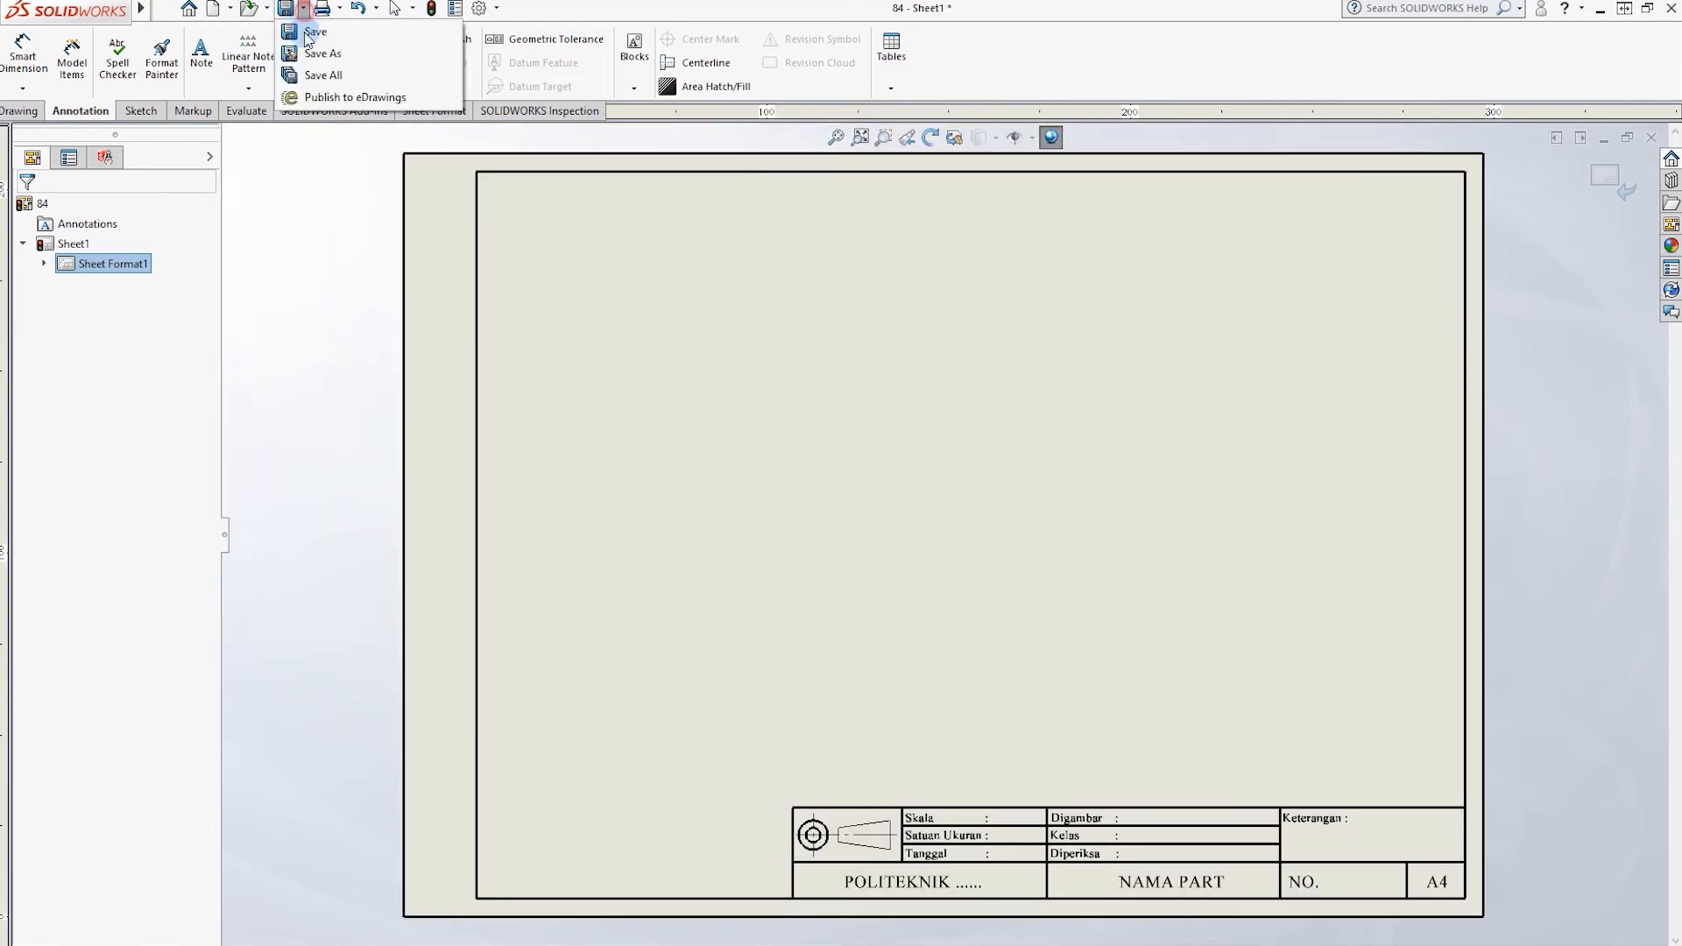
{"action": "left_click", "coordinate": [328, 51]}
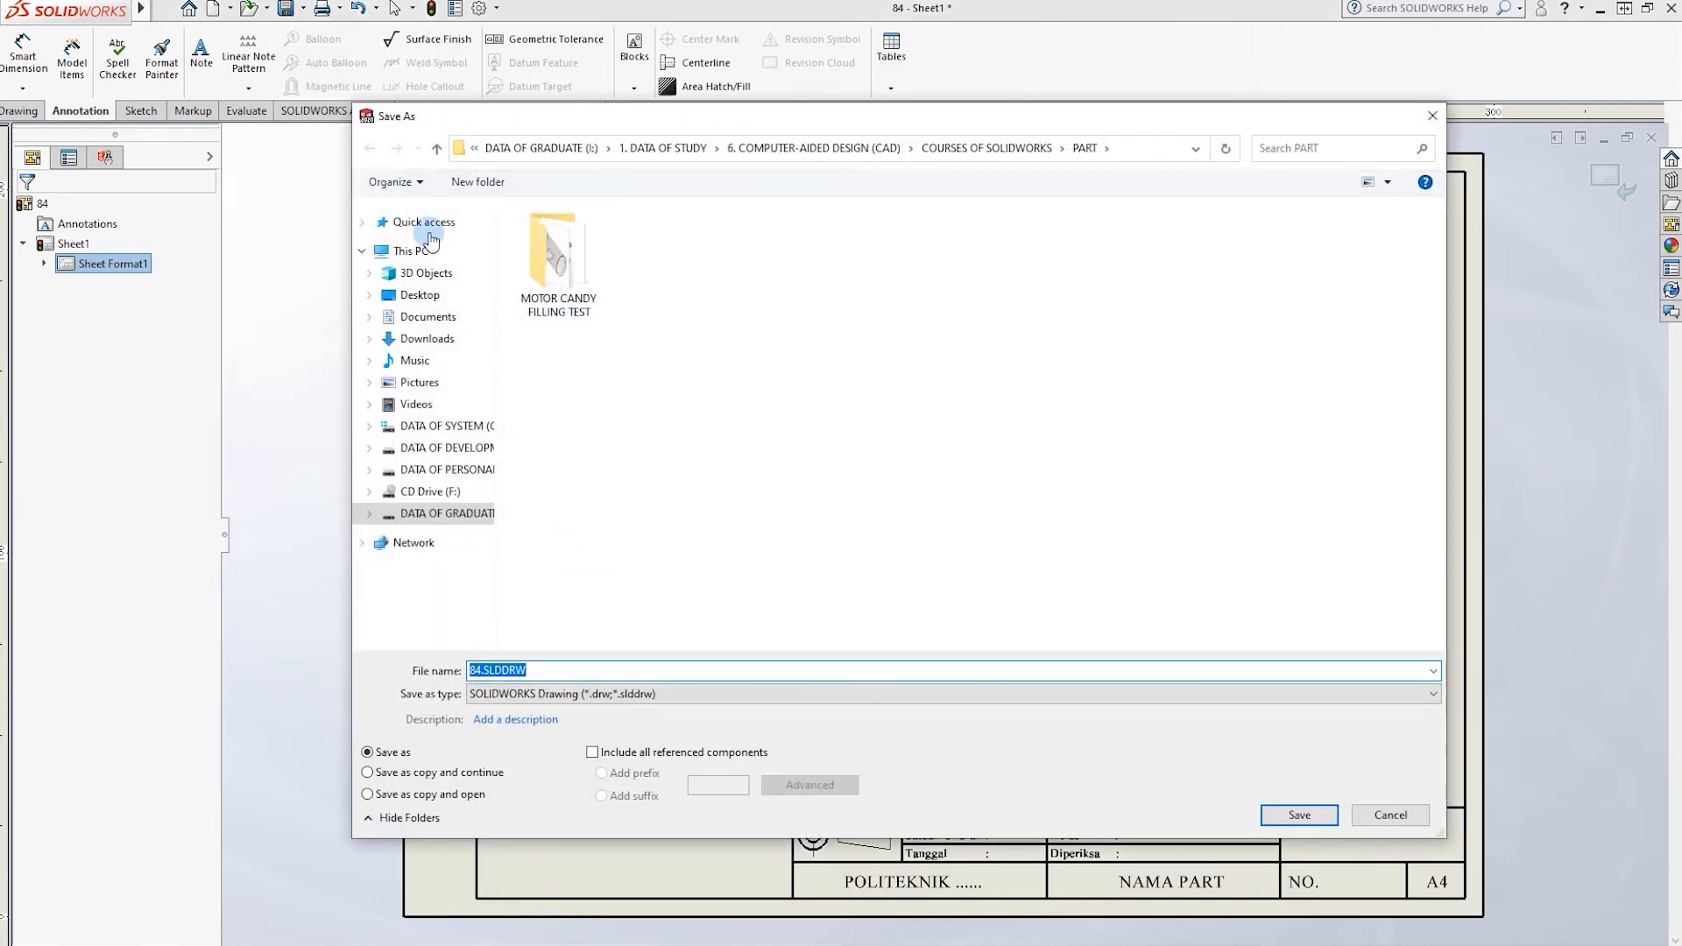
{"action": "left_click", "coordinate": [424, 340]}
{"action": "left_click", "coordinate": [557, 665]}
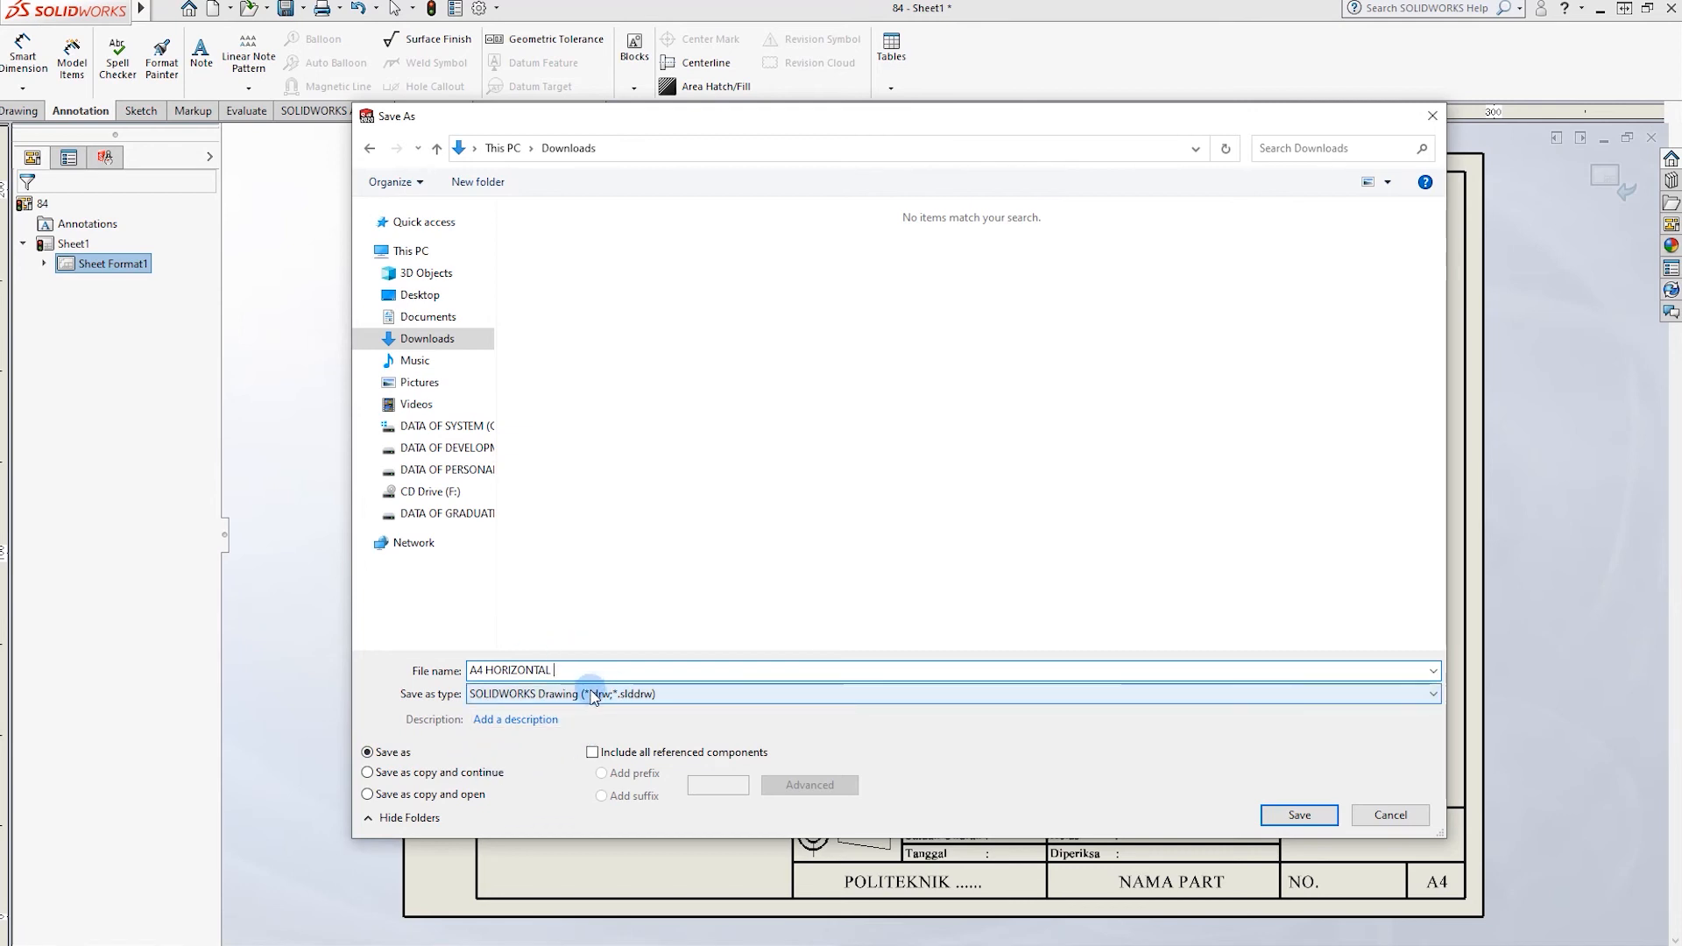
{"action": "left_click", "coordinate": [592, 694]}
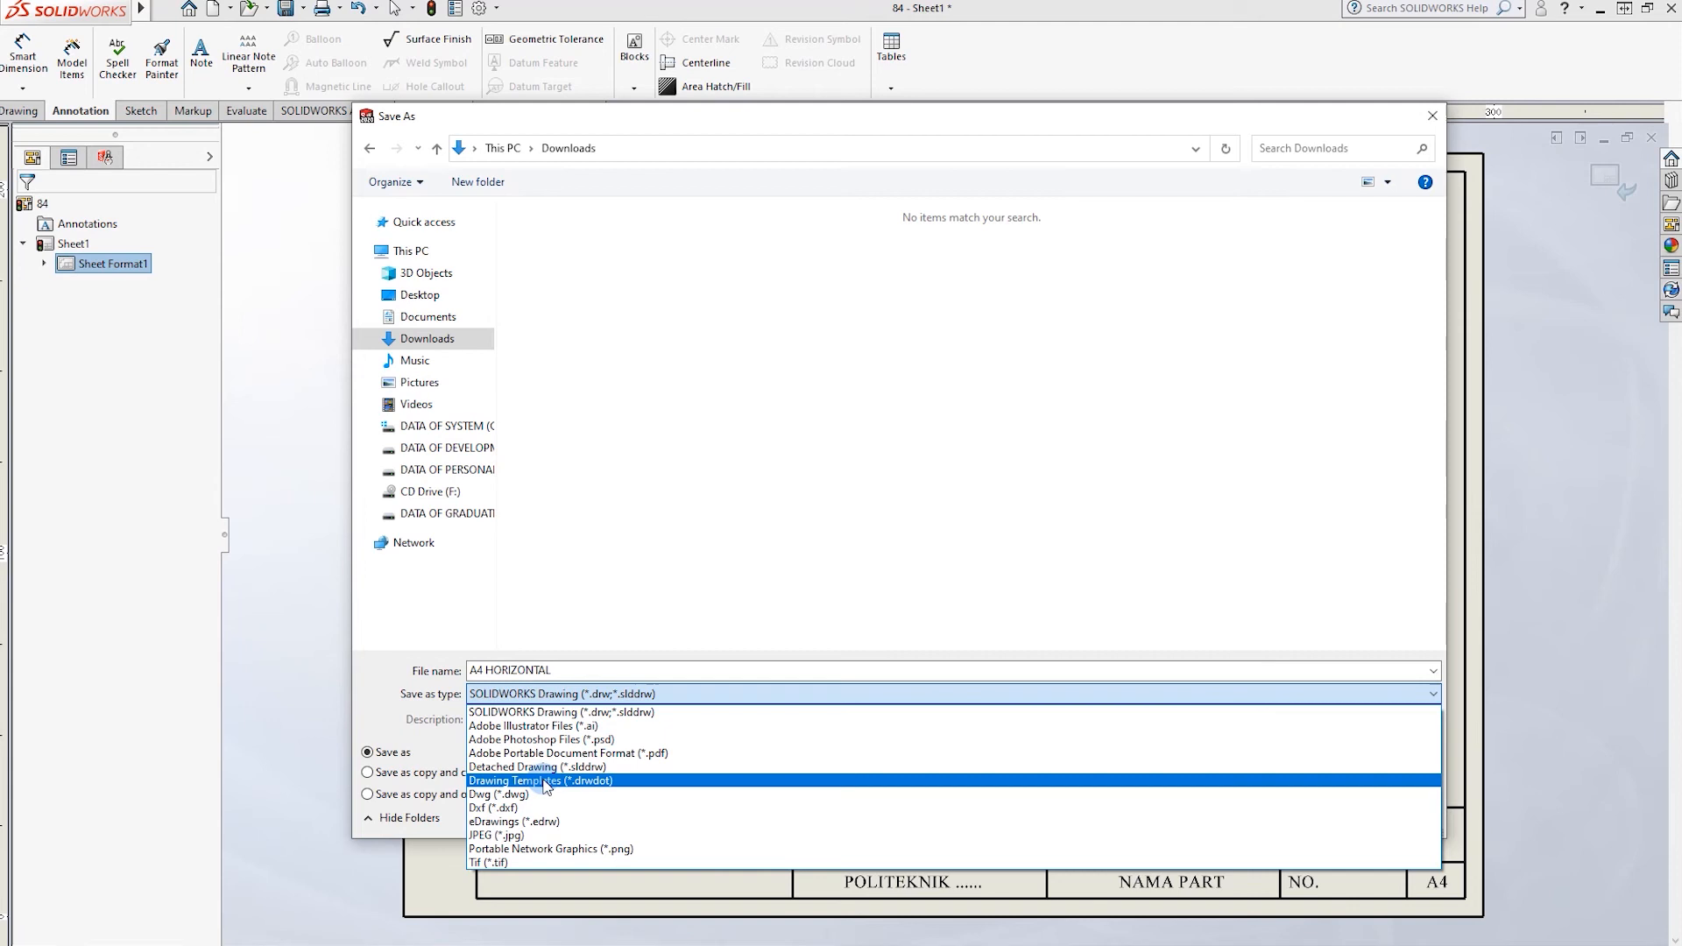
{"action": "left_click", "coordinate": [587, 782]}
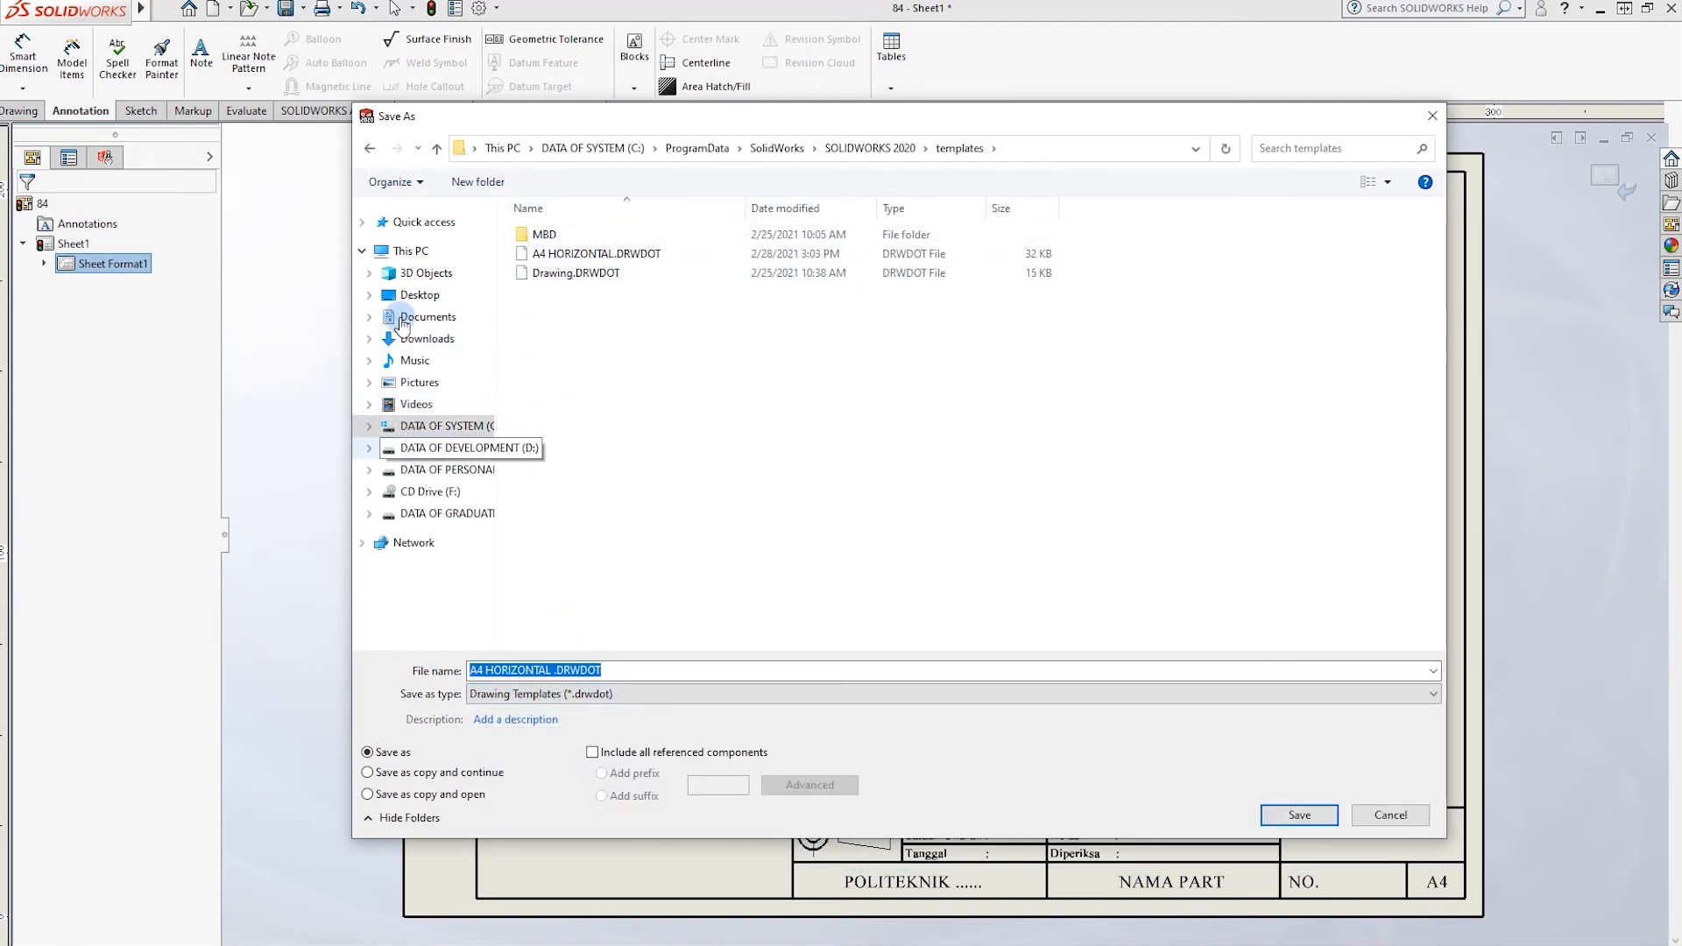
{"action": "left_click", "coordinate": [427, 342]}
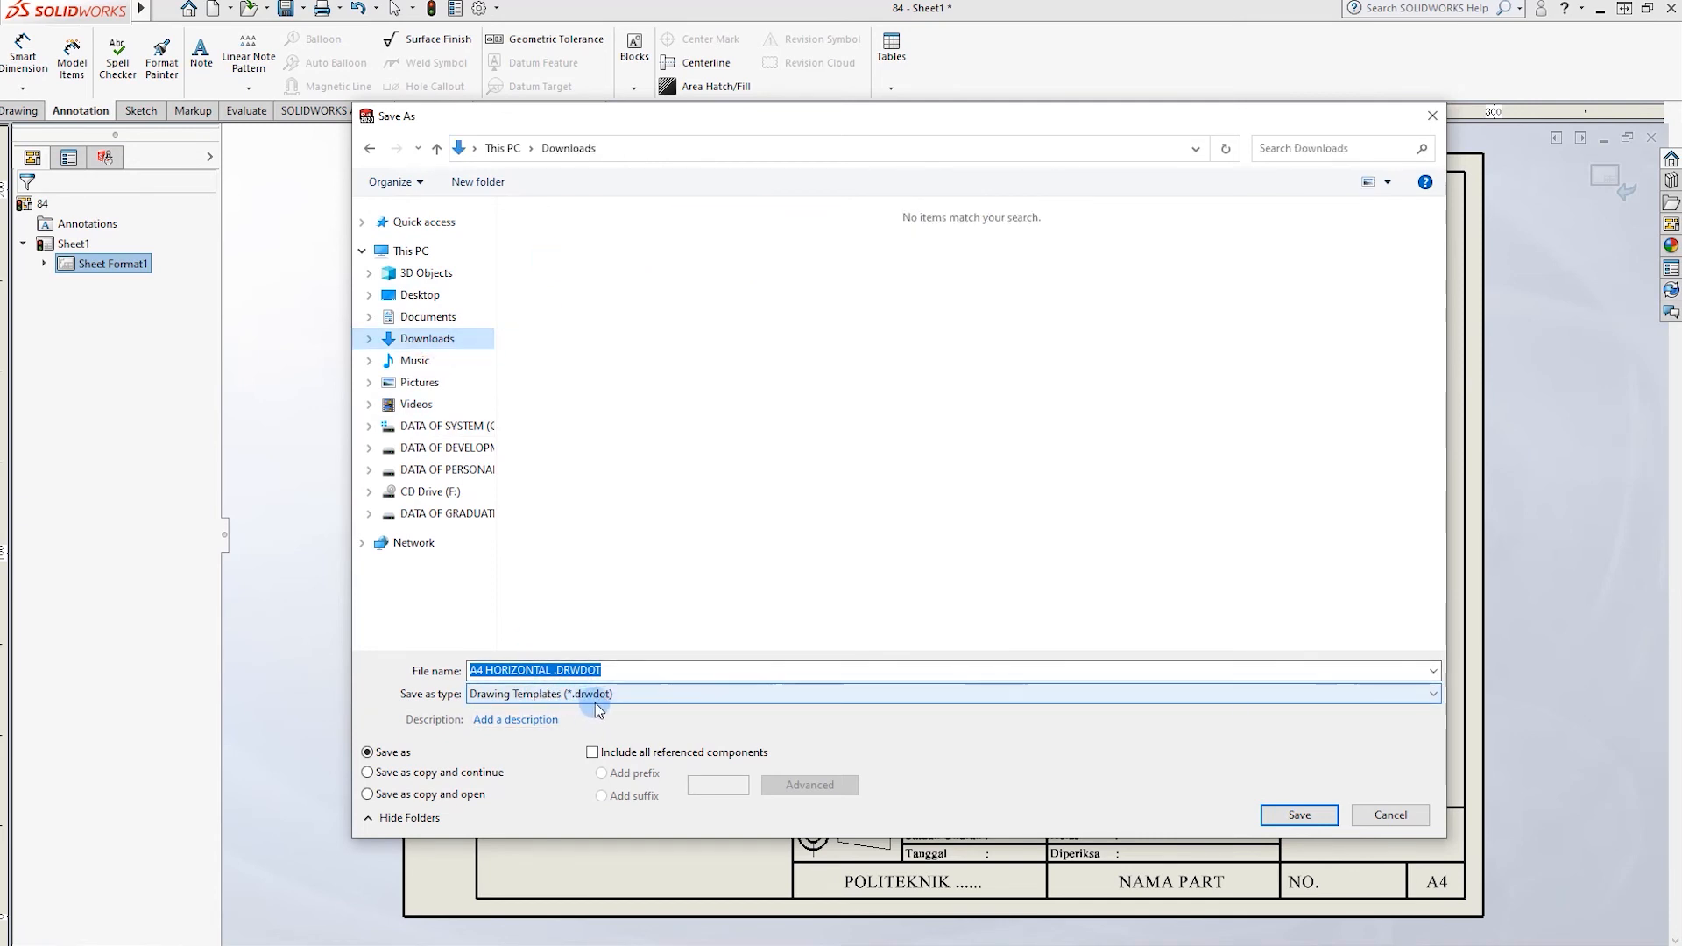
{"action": "left_click", "coordinate": [1300, 814]}
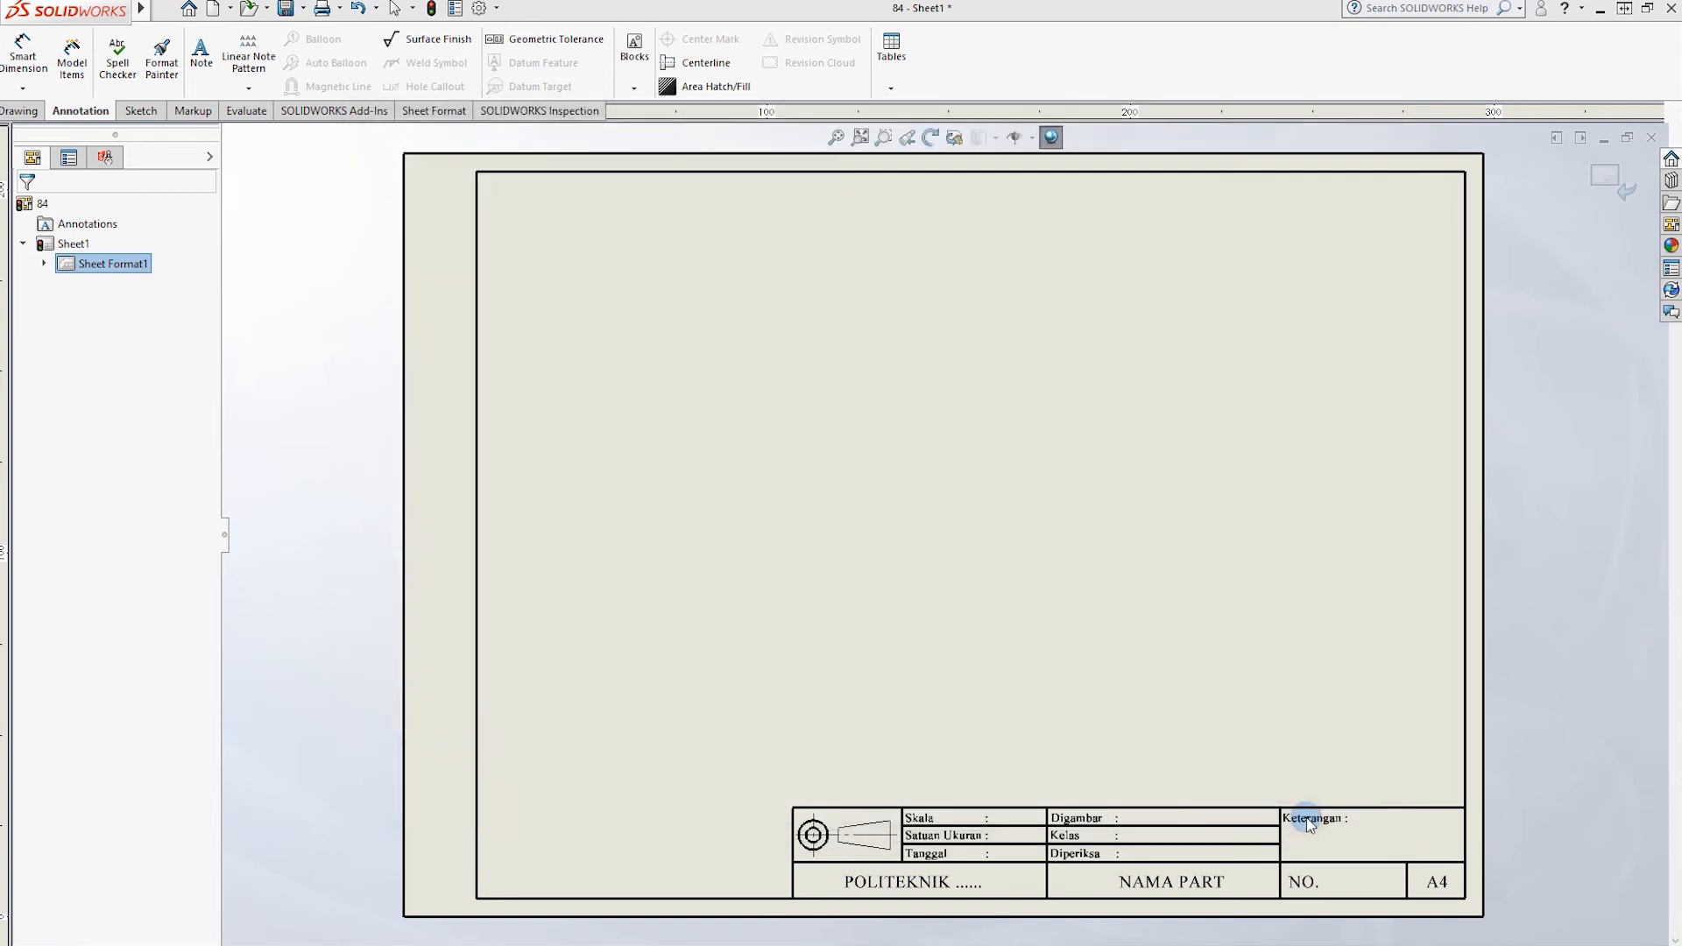
{"action": "left_click", "coordinate": [892, 509]}
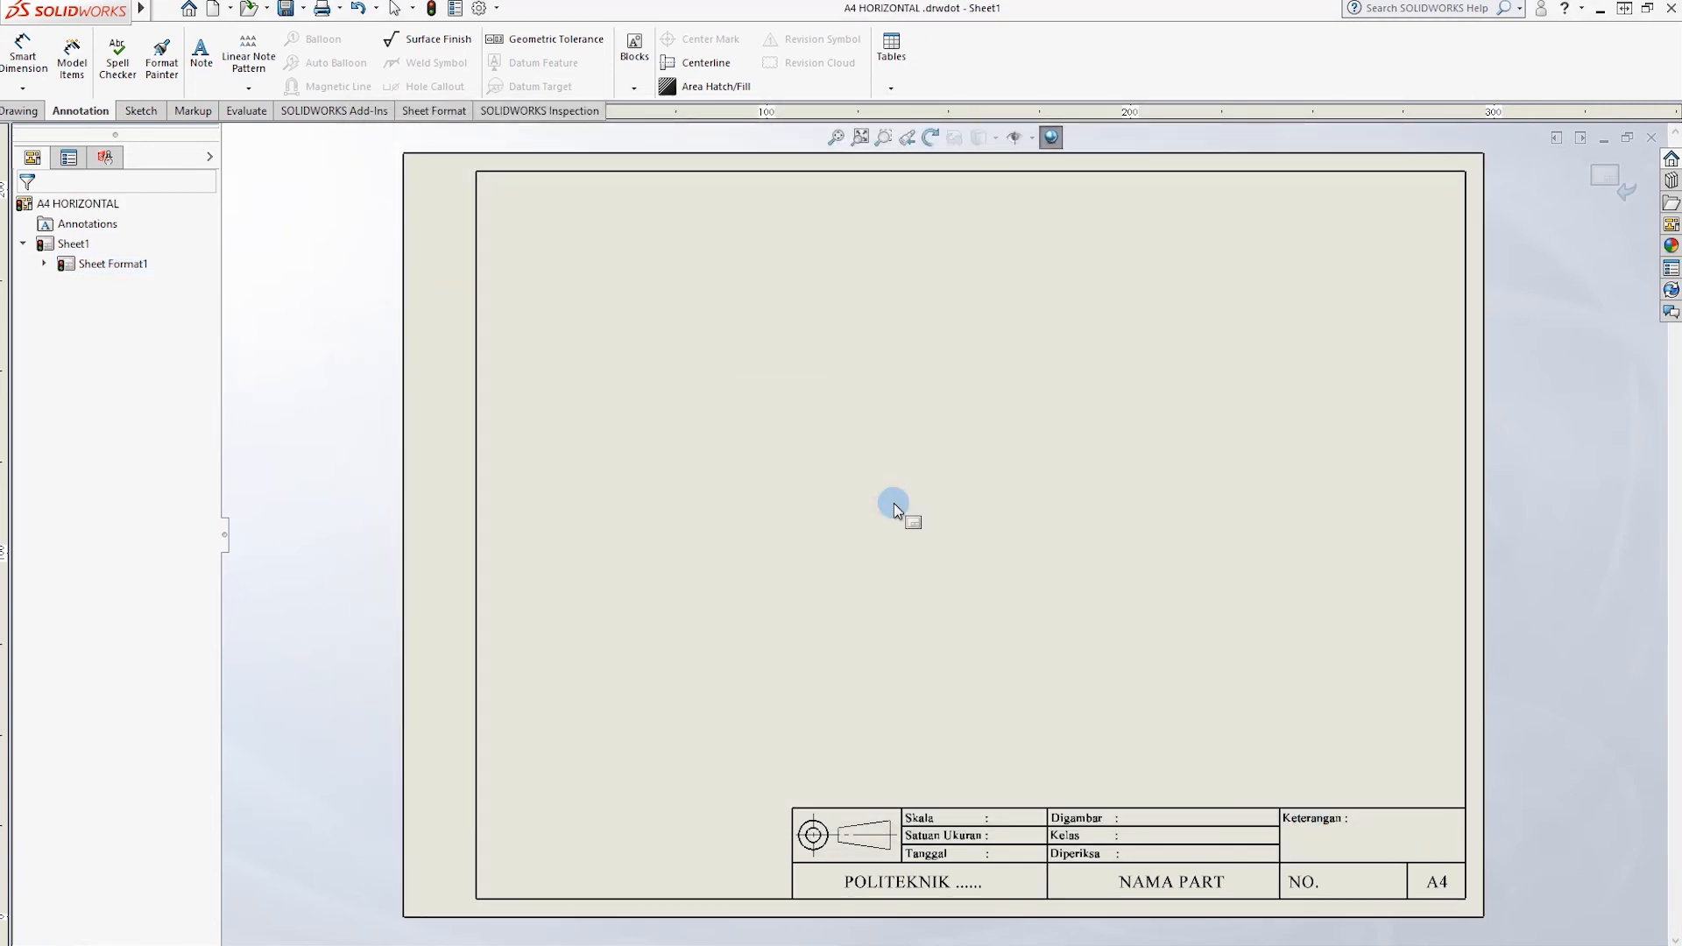
Close the template drawing and make a new drawing from the hex nut part.
{"action": "left_click", "coordinate": [1652, 138]}
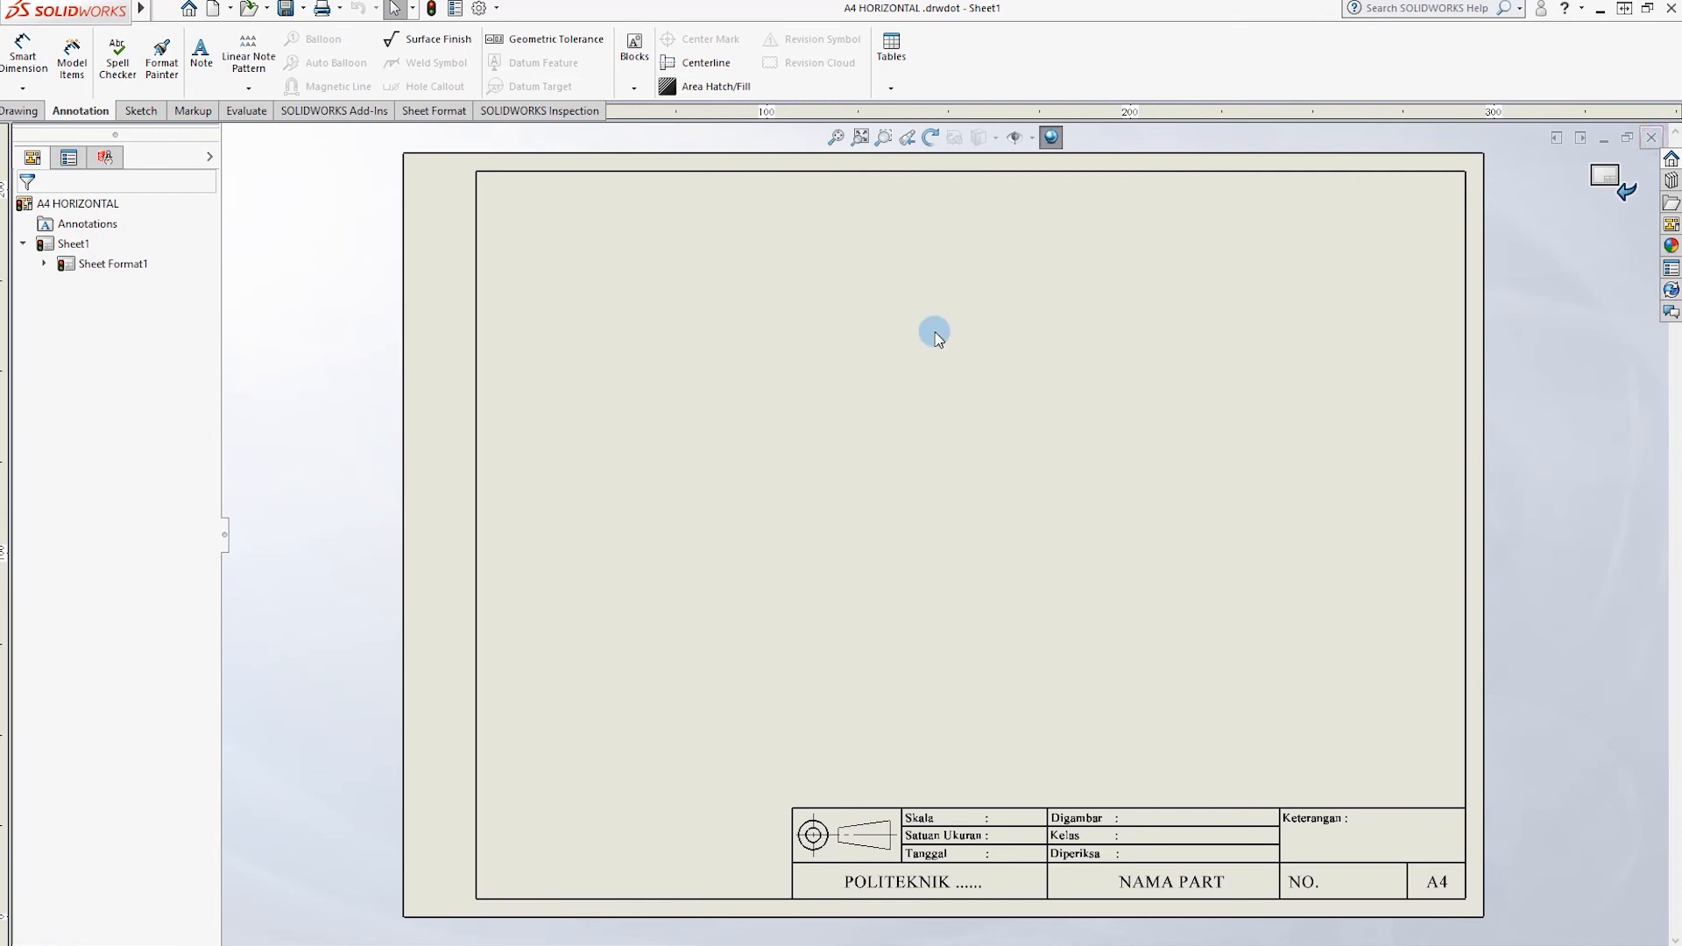
{"action": "middle_click_drag", "start_coordinate": [1533, 293], "coordinate": [1093, 412]}
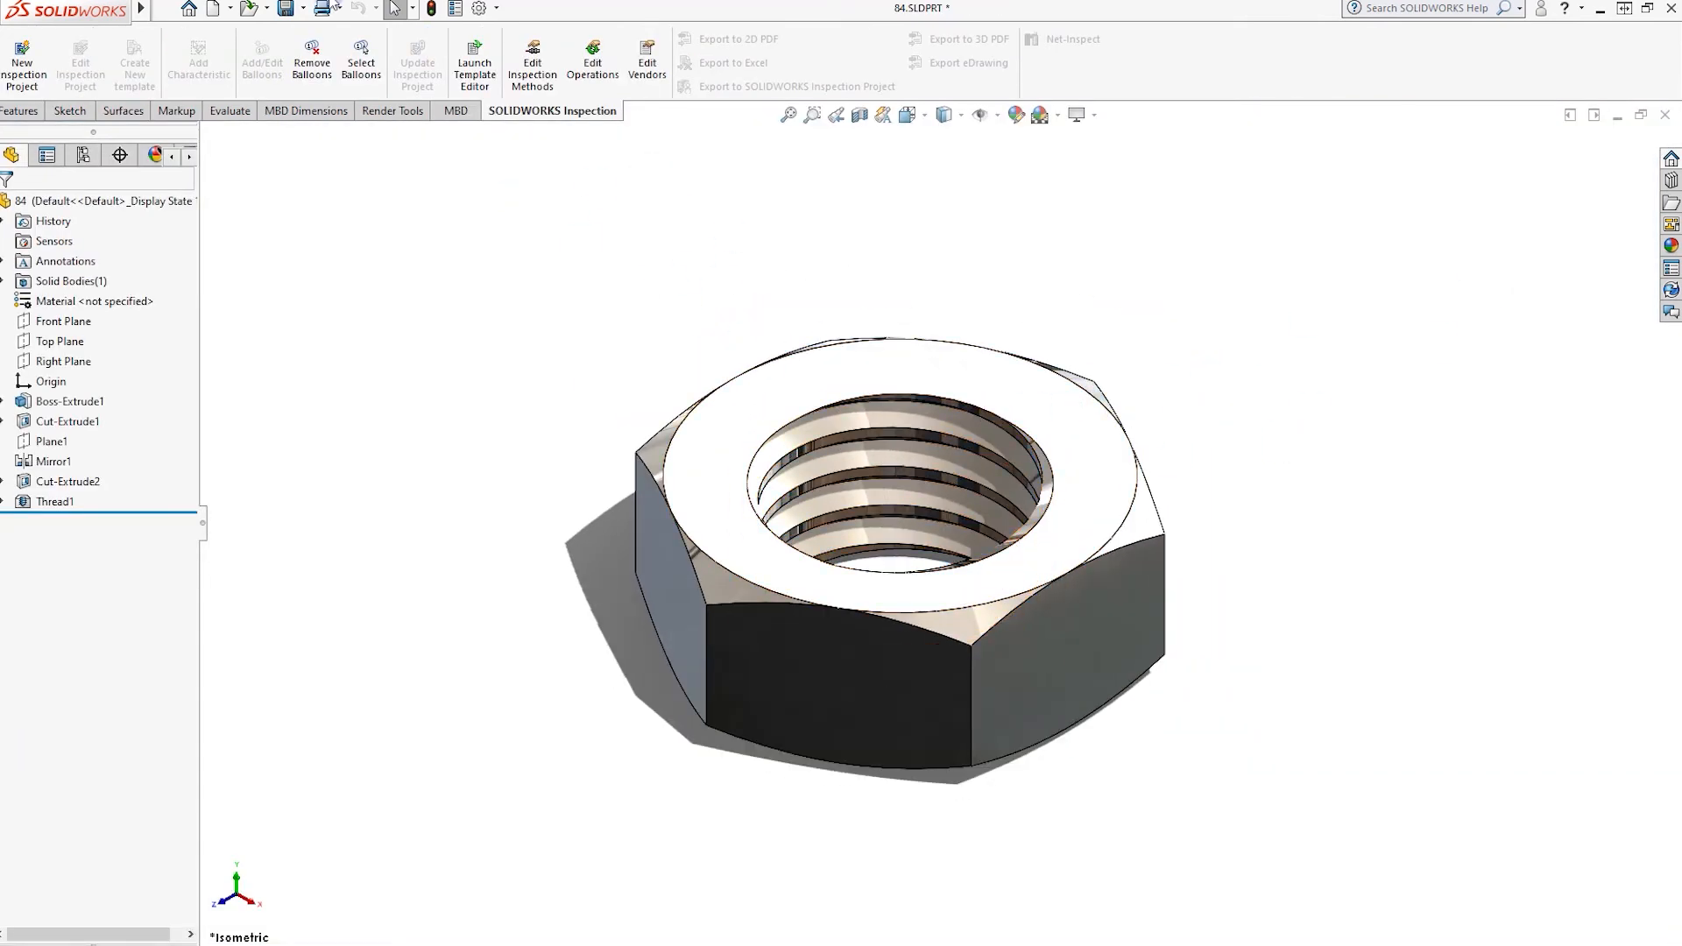
{"action": "left_click", "coordinate": [1012, 345]}
{"action": "left_click", "coordinate": [229, 9]}
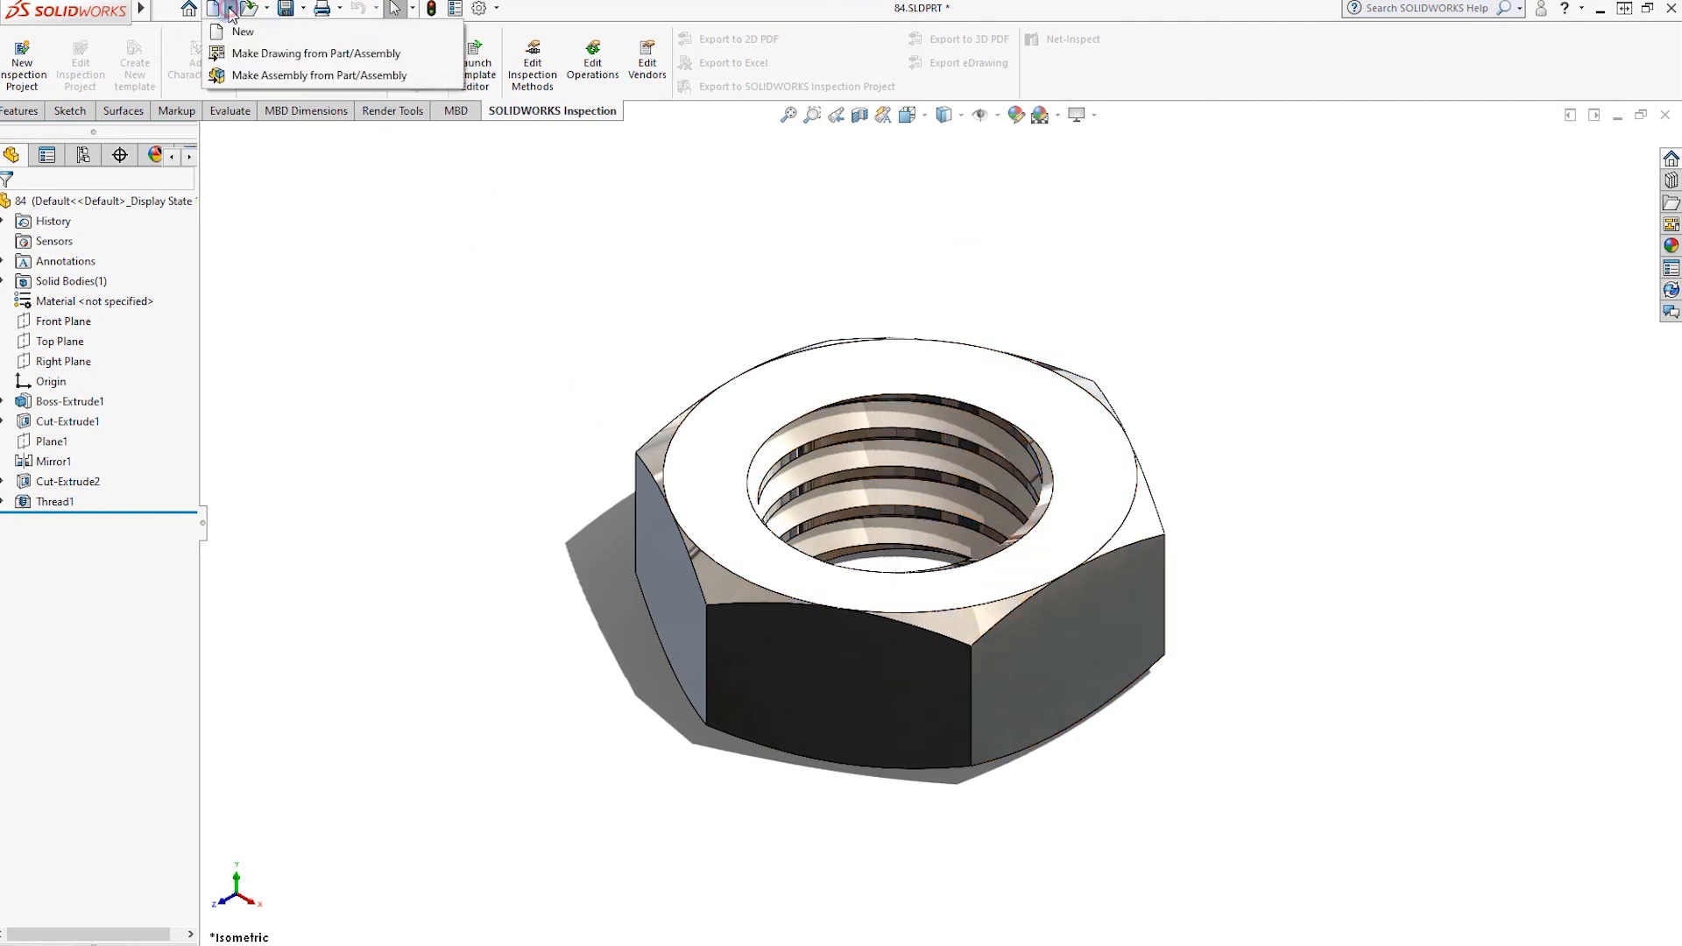
{"action": "left_click", "coordinate": [252, 55]}
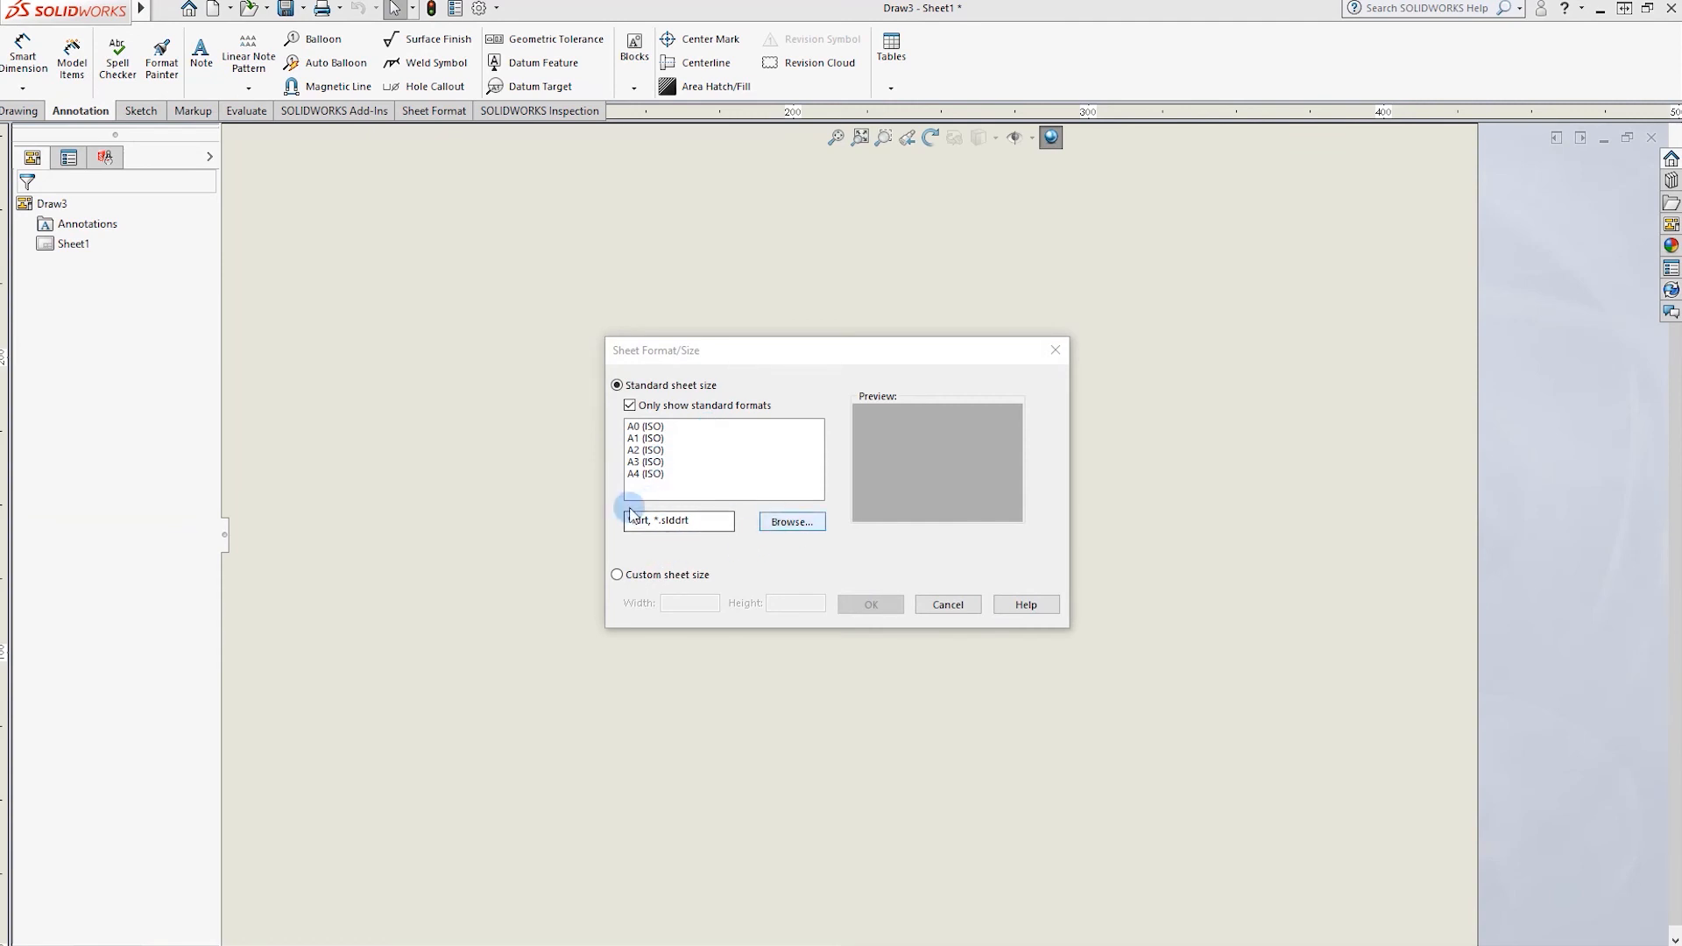
Browse for a sheet format file, look through the sheetformat folder and switch to the Downloads folder.
{"action": "left_click", "coordinate": [788, 523]}
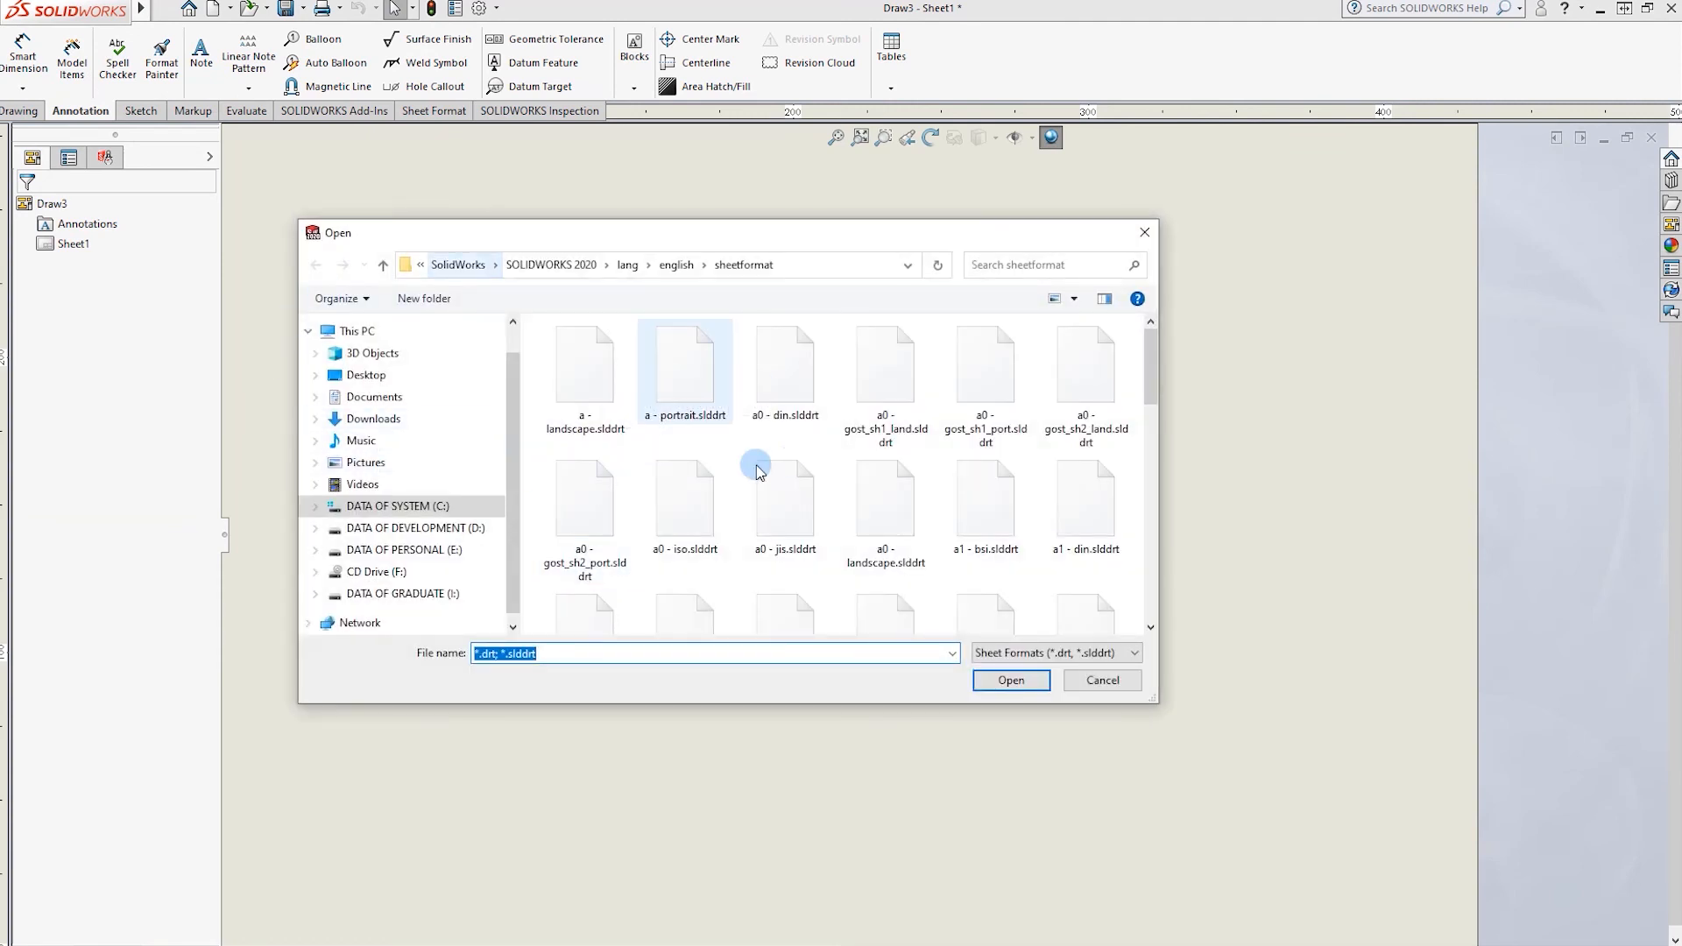
{"action": "scroll", "coordinate": [780, 500], "scroll_direction": "down", "scroll_amount": 1}
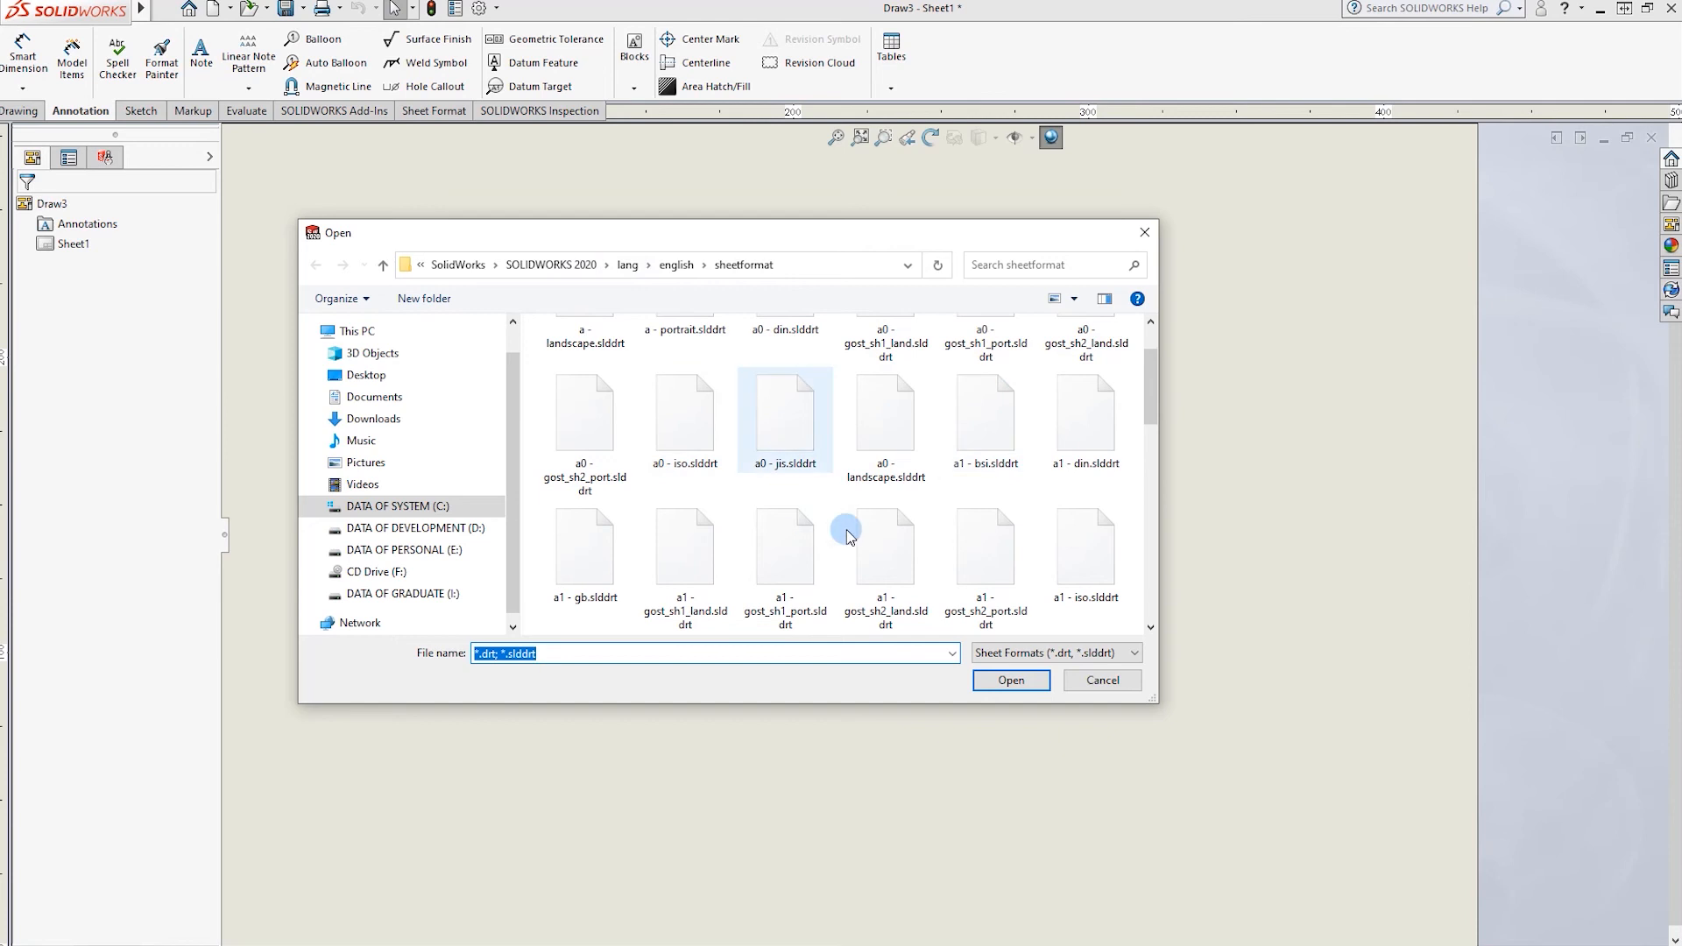
{"action": "scroll", "coordinate": [815, 525], "scroll_direction": "down", "scroll_amount": 2}
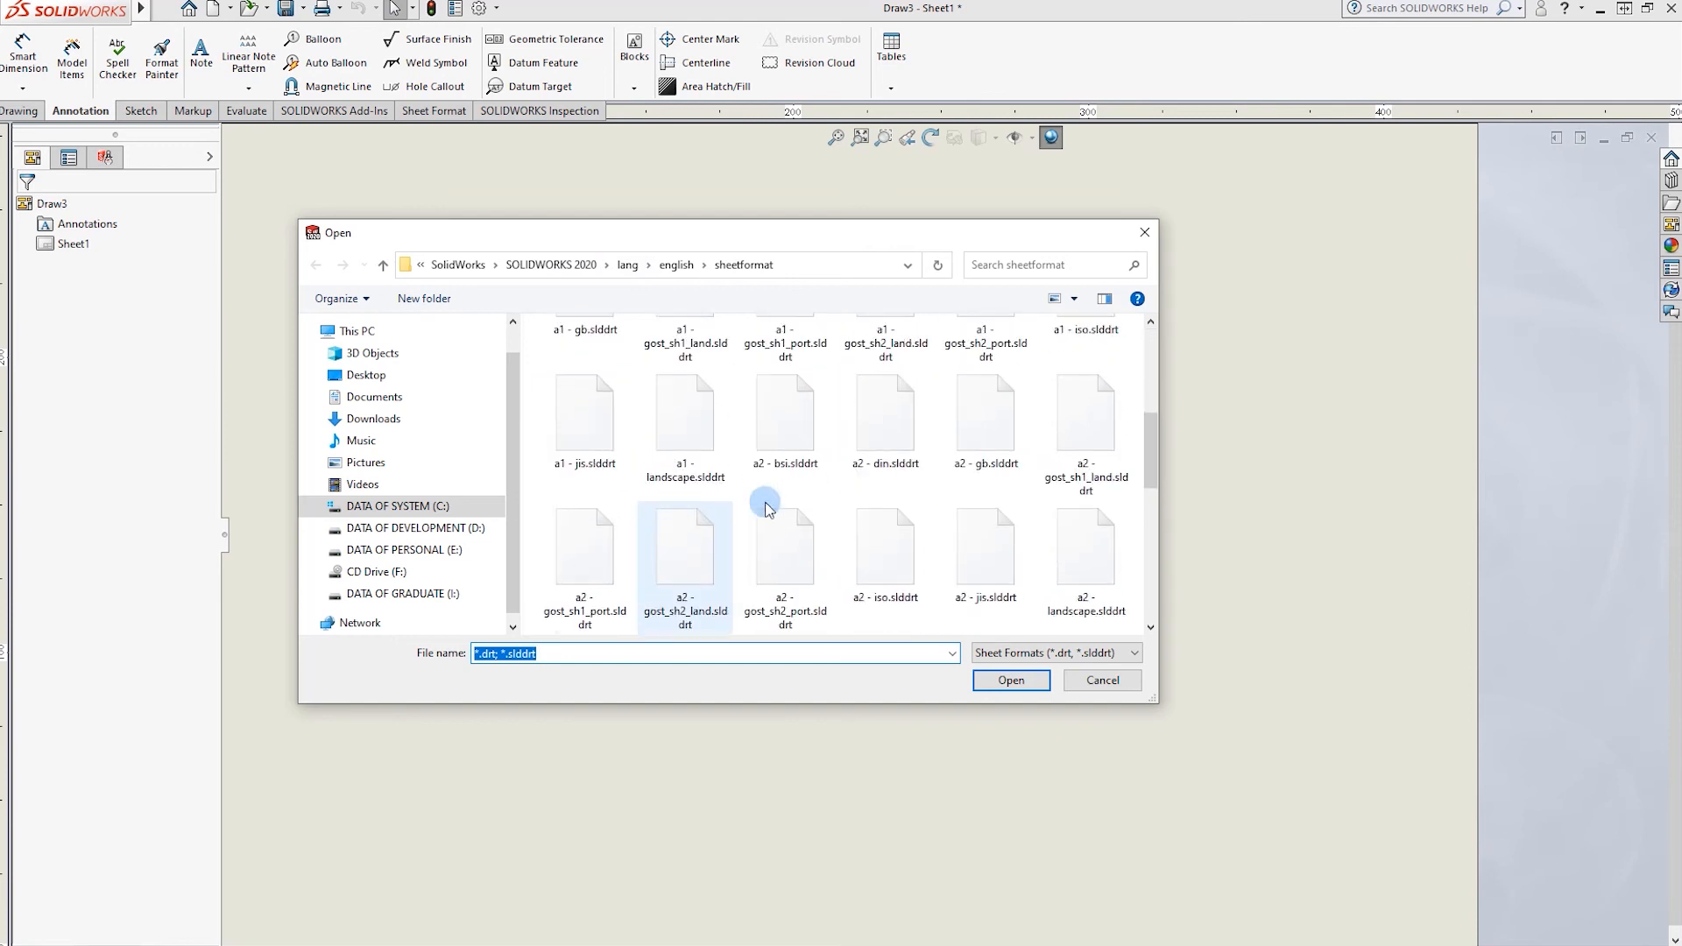
{"action": "scroll", "coordinate": [769, 508], "scroll_direction": "down", "scroll_amount": 3}
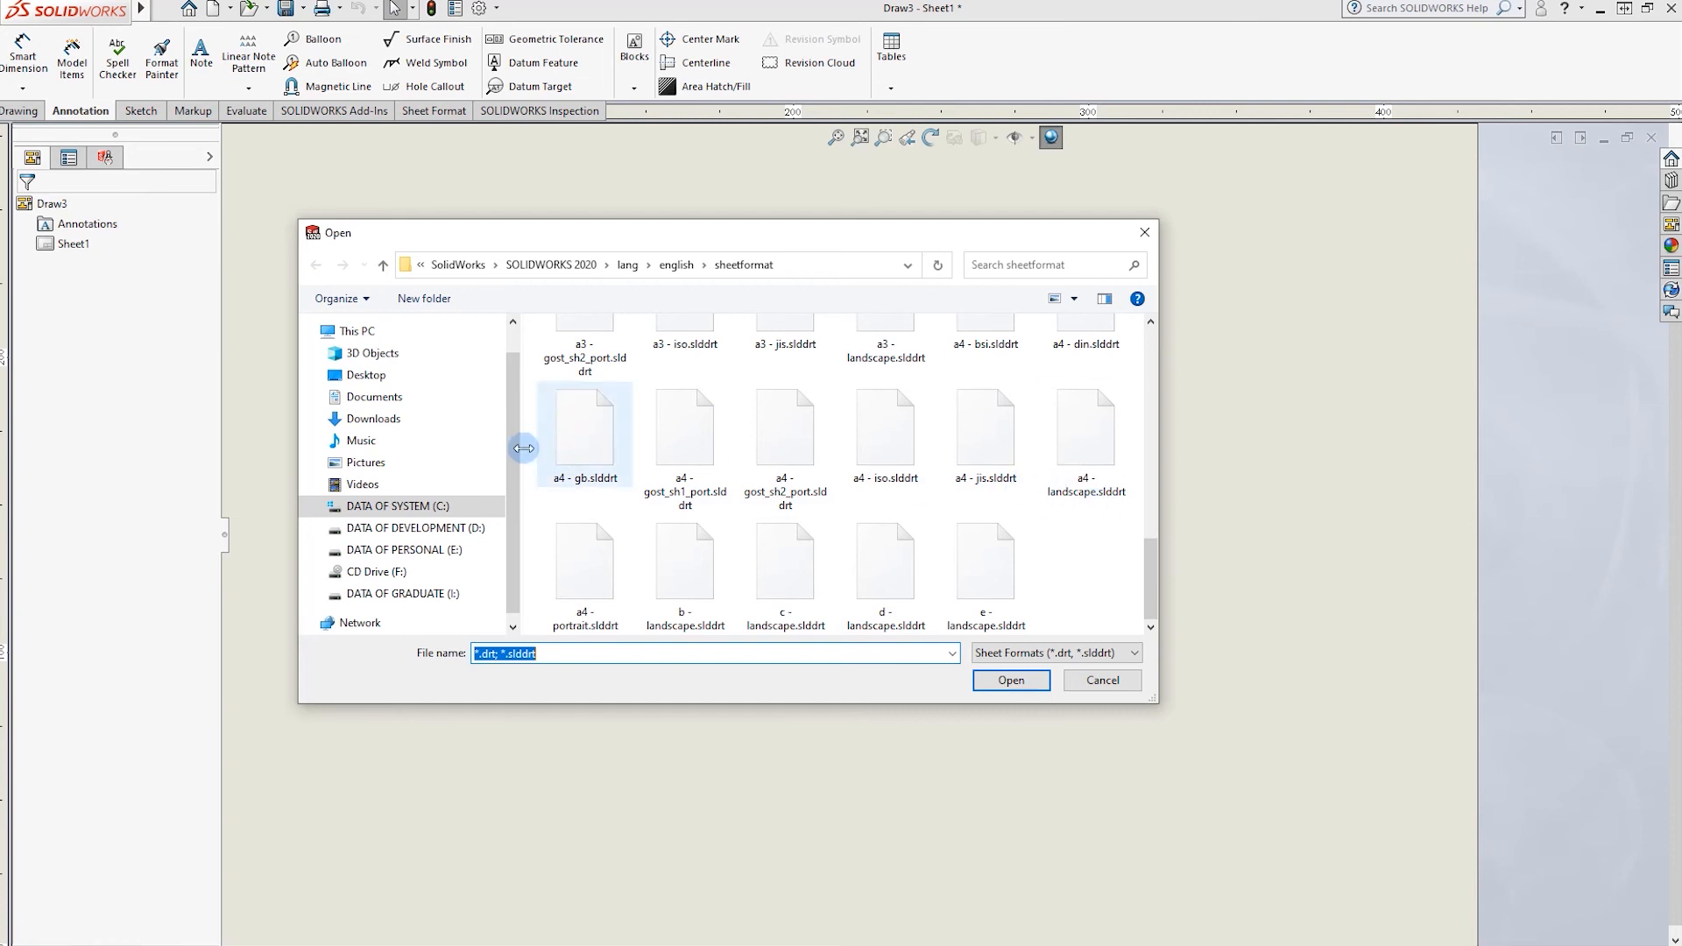
{"action": "scroll", "coordinate": [742, 483], "scroll_direction": "up", "scroll_amount": 3}
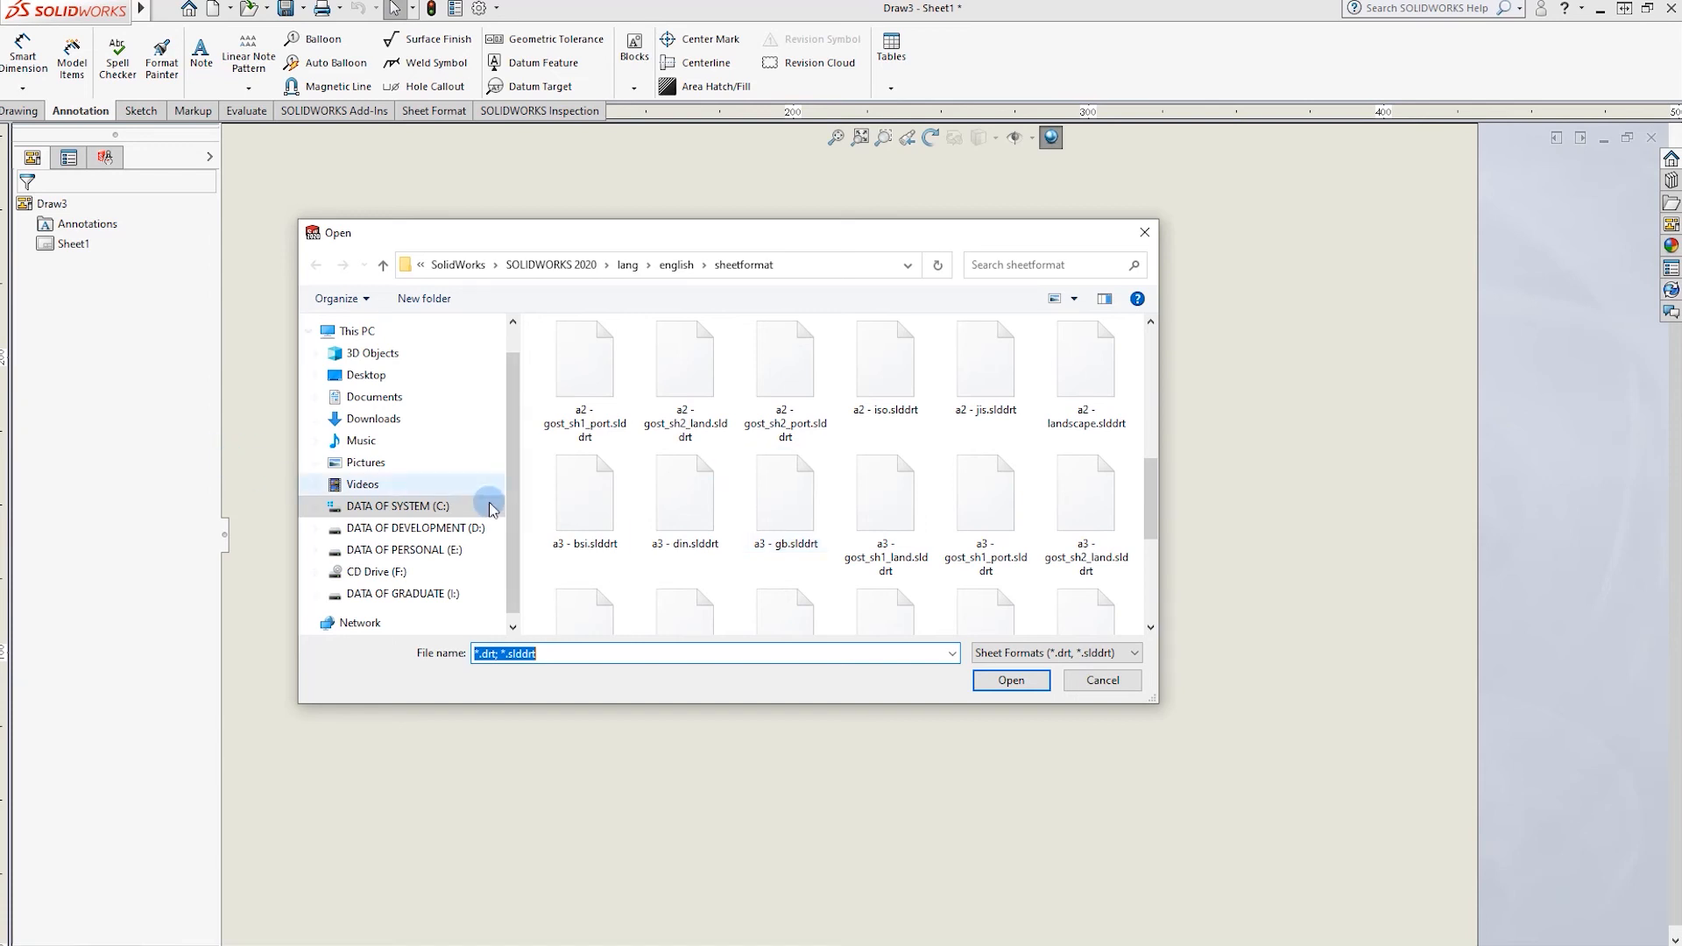
{"action": "left_click", "coordinate": [383, 421]}
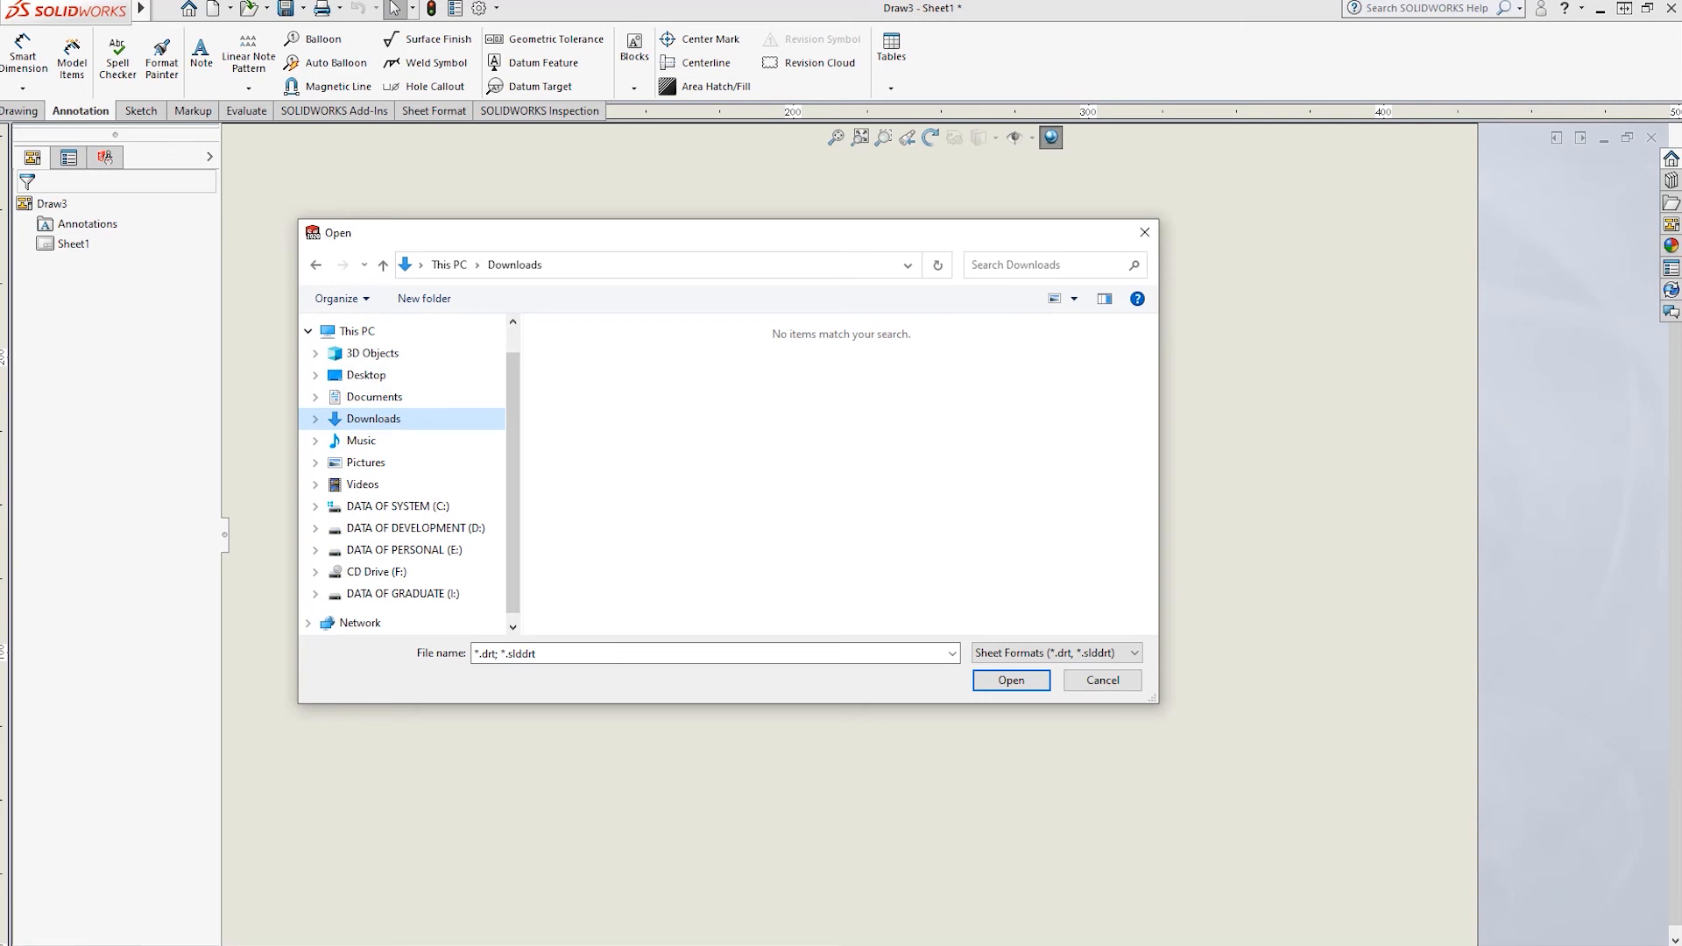
Open the Downloads folder in File Explorer, locate the A4 HORIZONTAL template and arrange the windows side by side.
{"action": "key", "text": "super+e"}
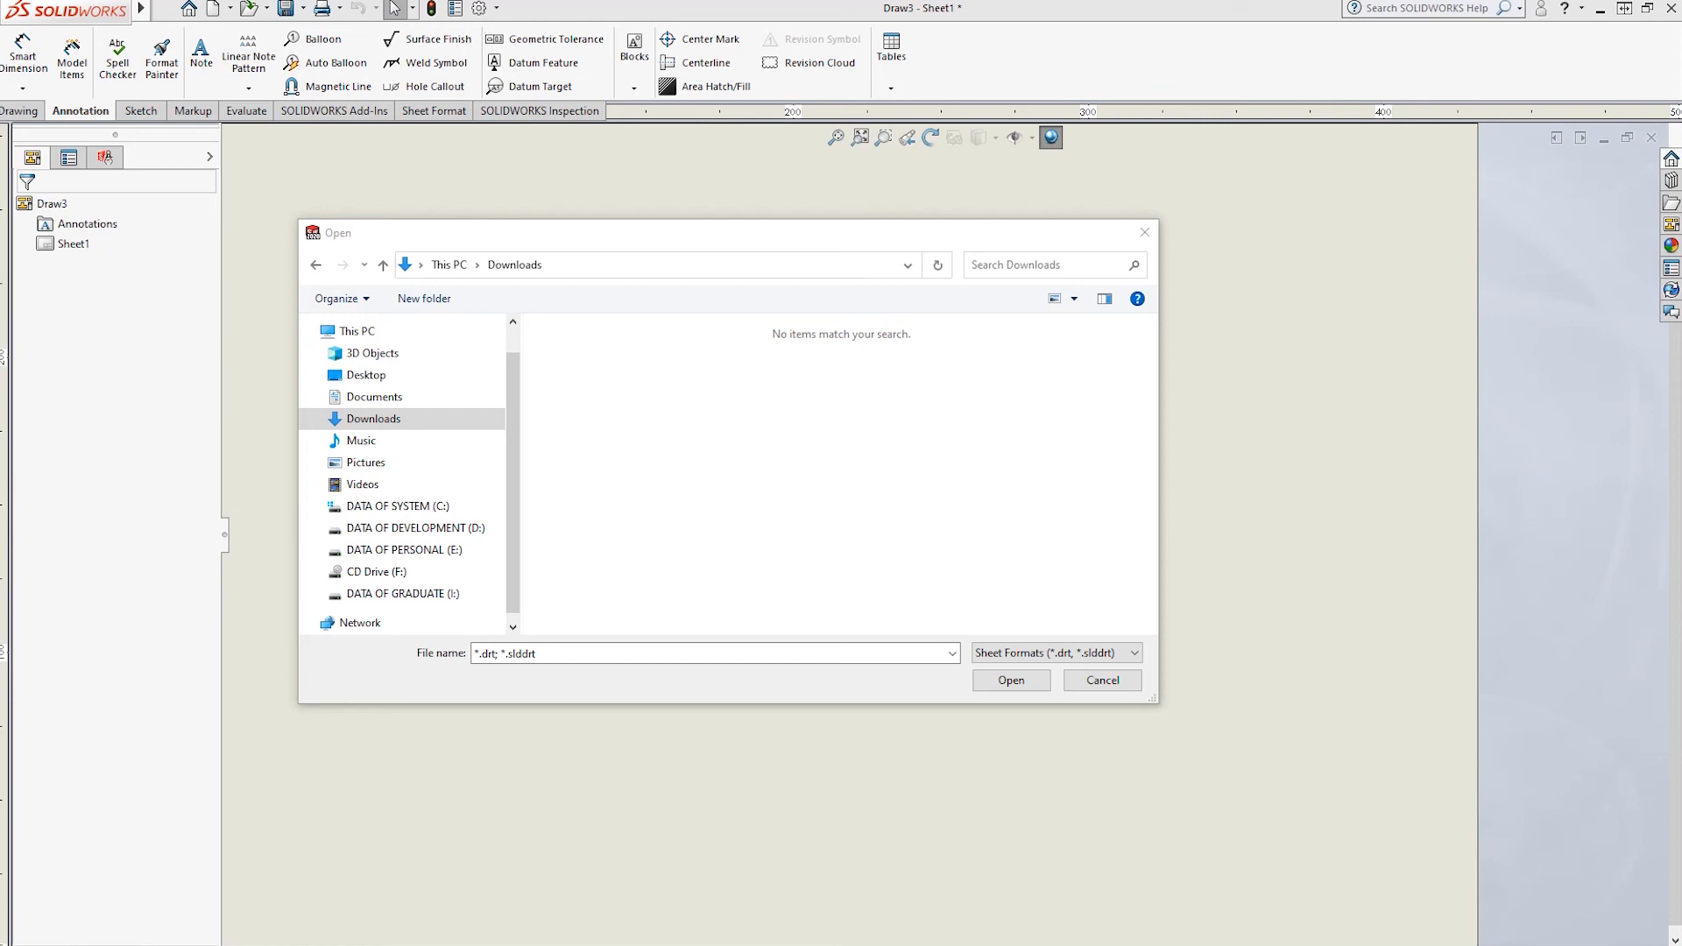
{"action": "key", "text": "alt+Tab"}
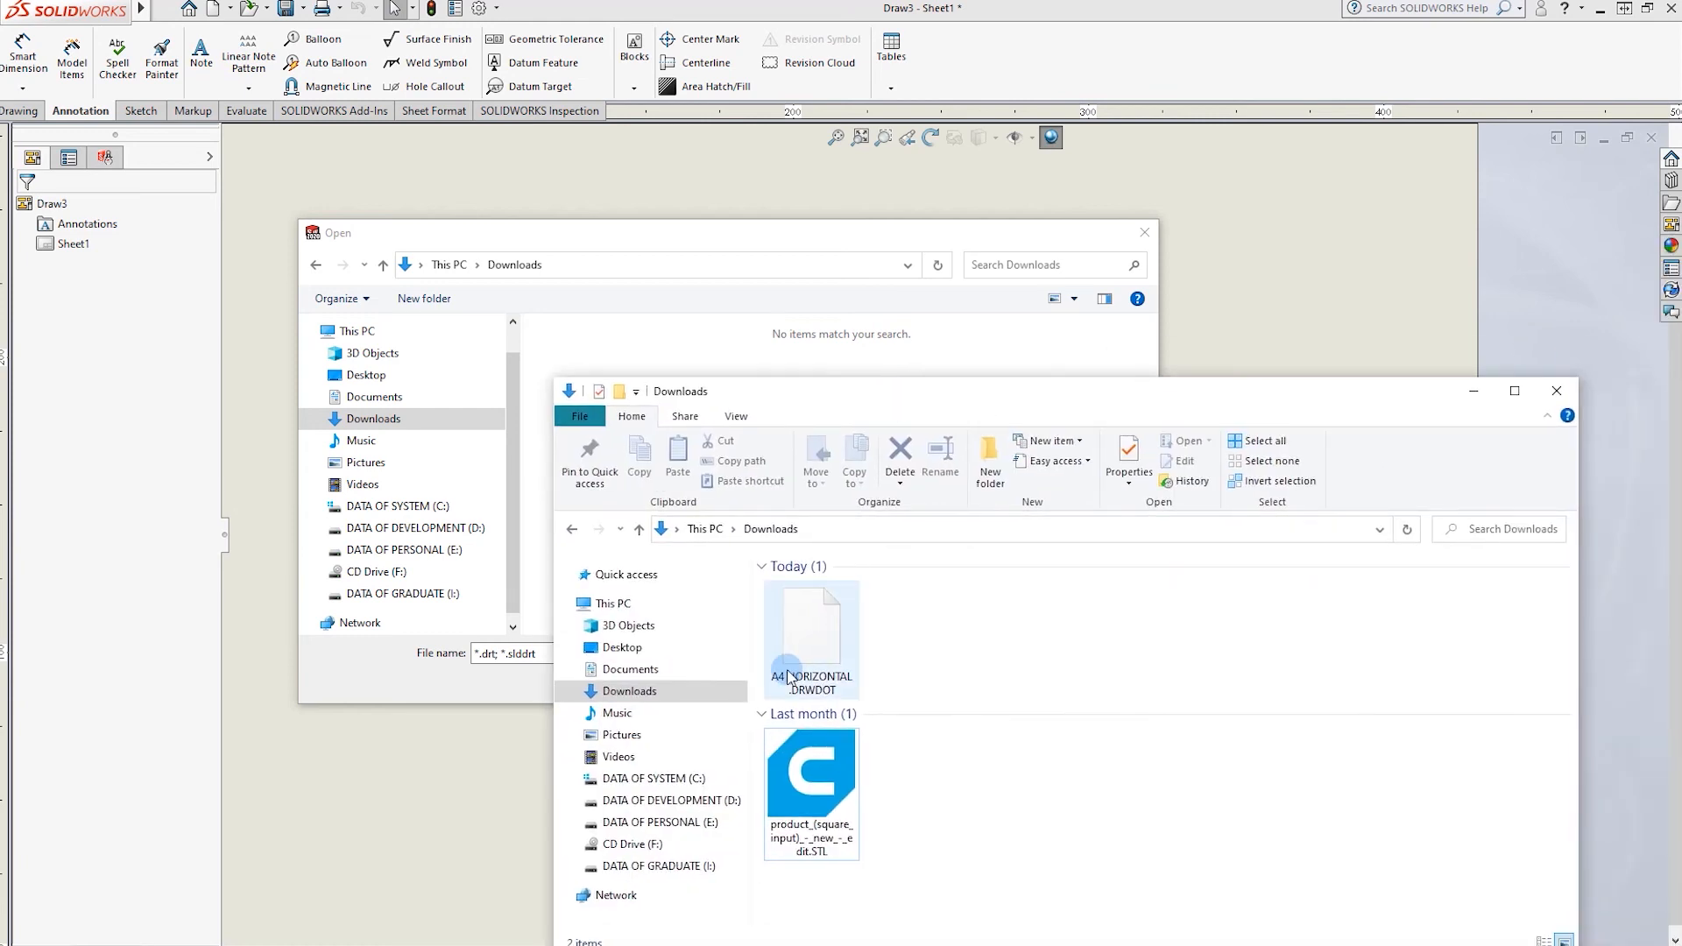
{"action": "left_click_drag", "start_coordinate": [876, 419], "coordinate": [978, 318]}
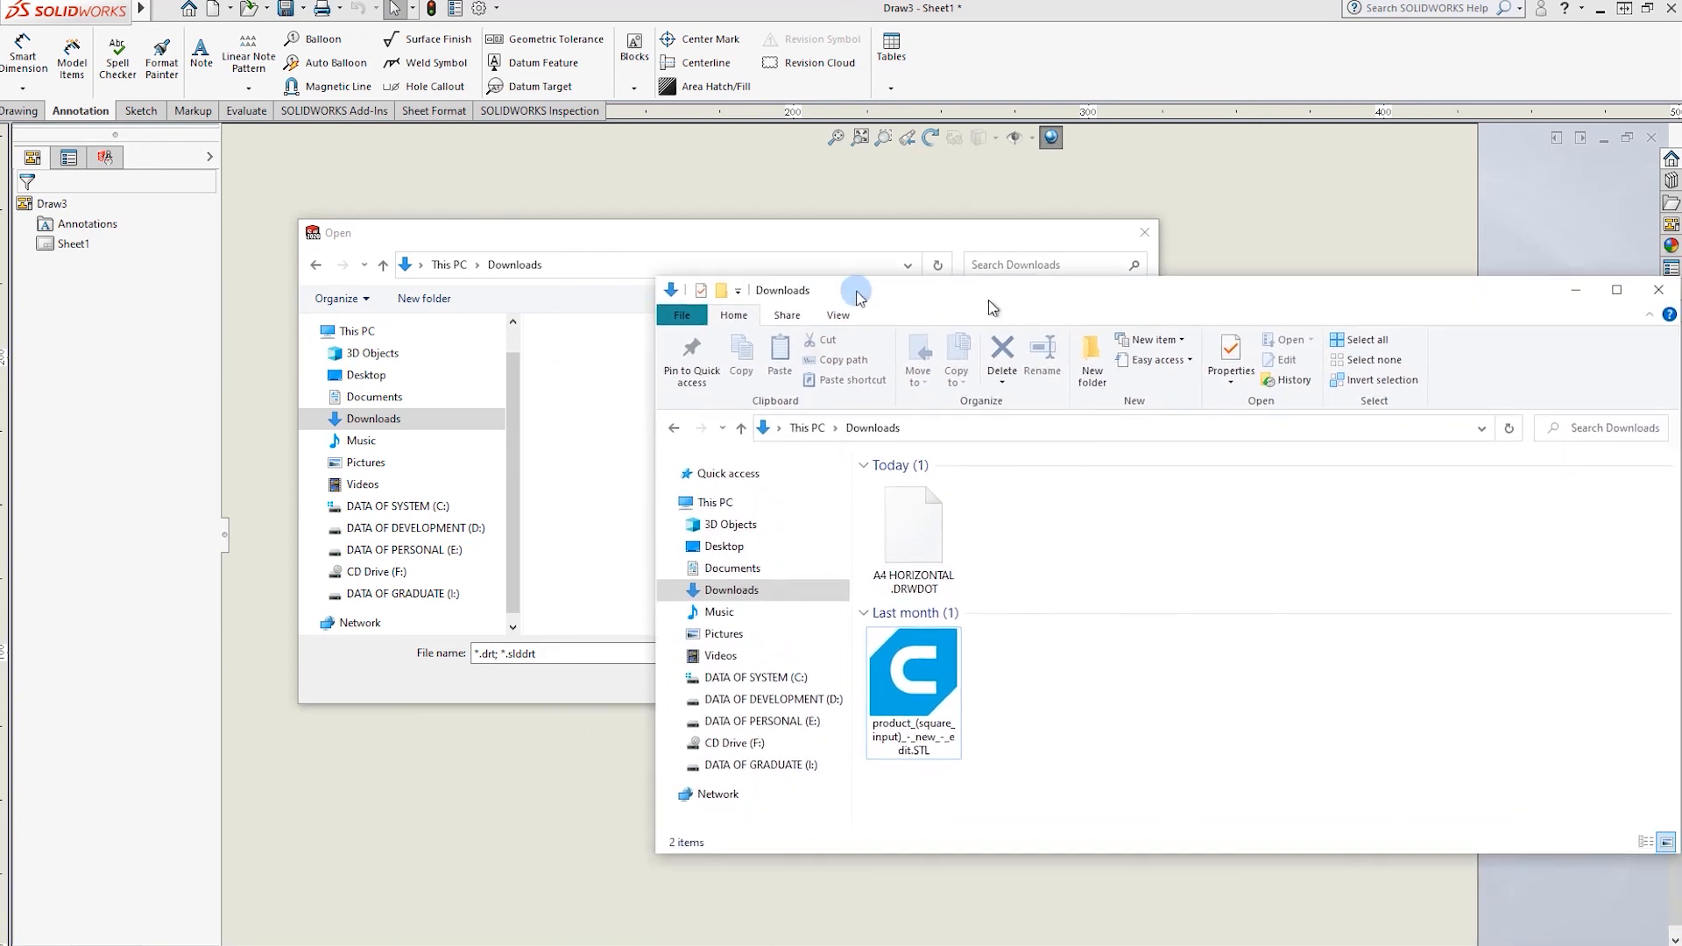
{"action": "left_click", "coordinate": [727, 583]}
{"action": "left_click", "coordinate": [911, 549]}
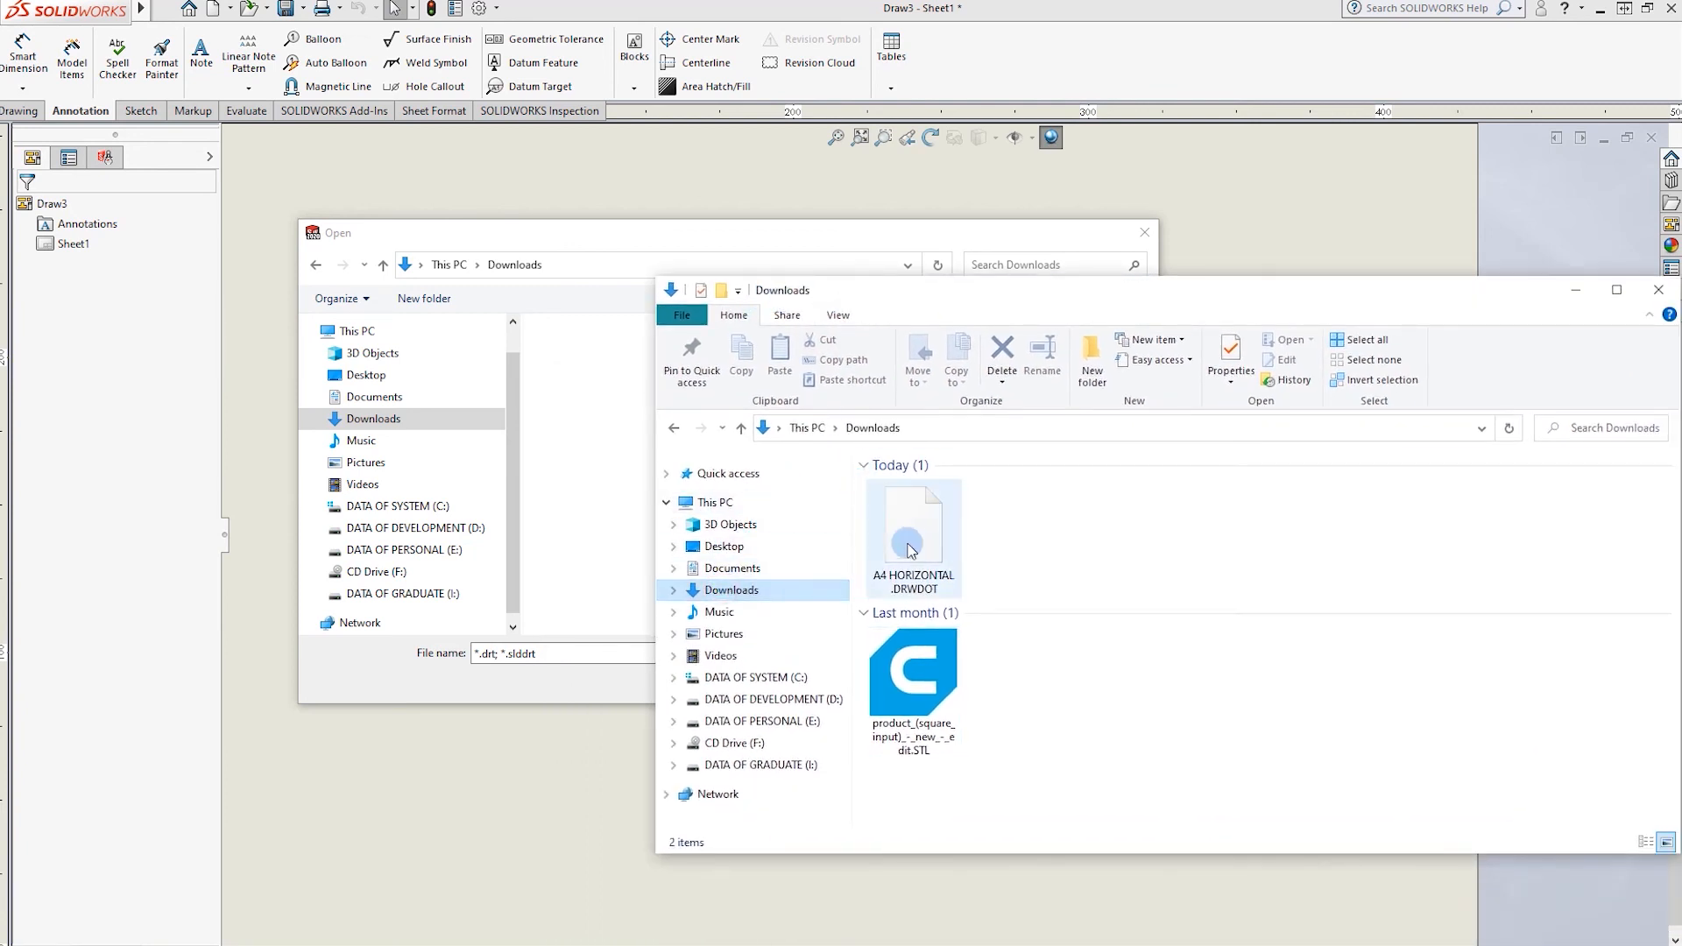
{"action": "left_click_drag", "start_coordinate": [923, 237], "coordinate": [644, 248]}
Check the file name history and the selectable file types for loading a sheet format.
{"action": "left_click", "coordinate": [675, 665]}
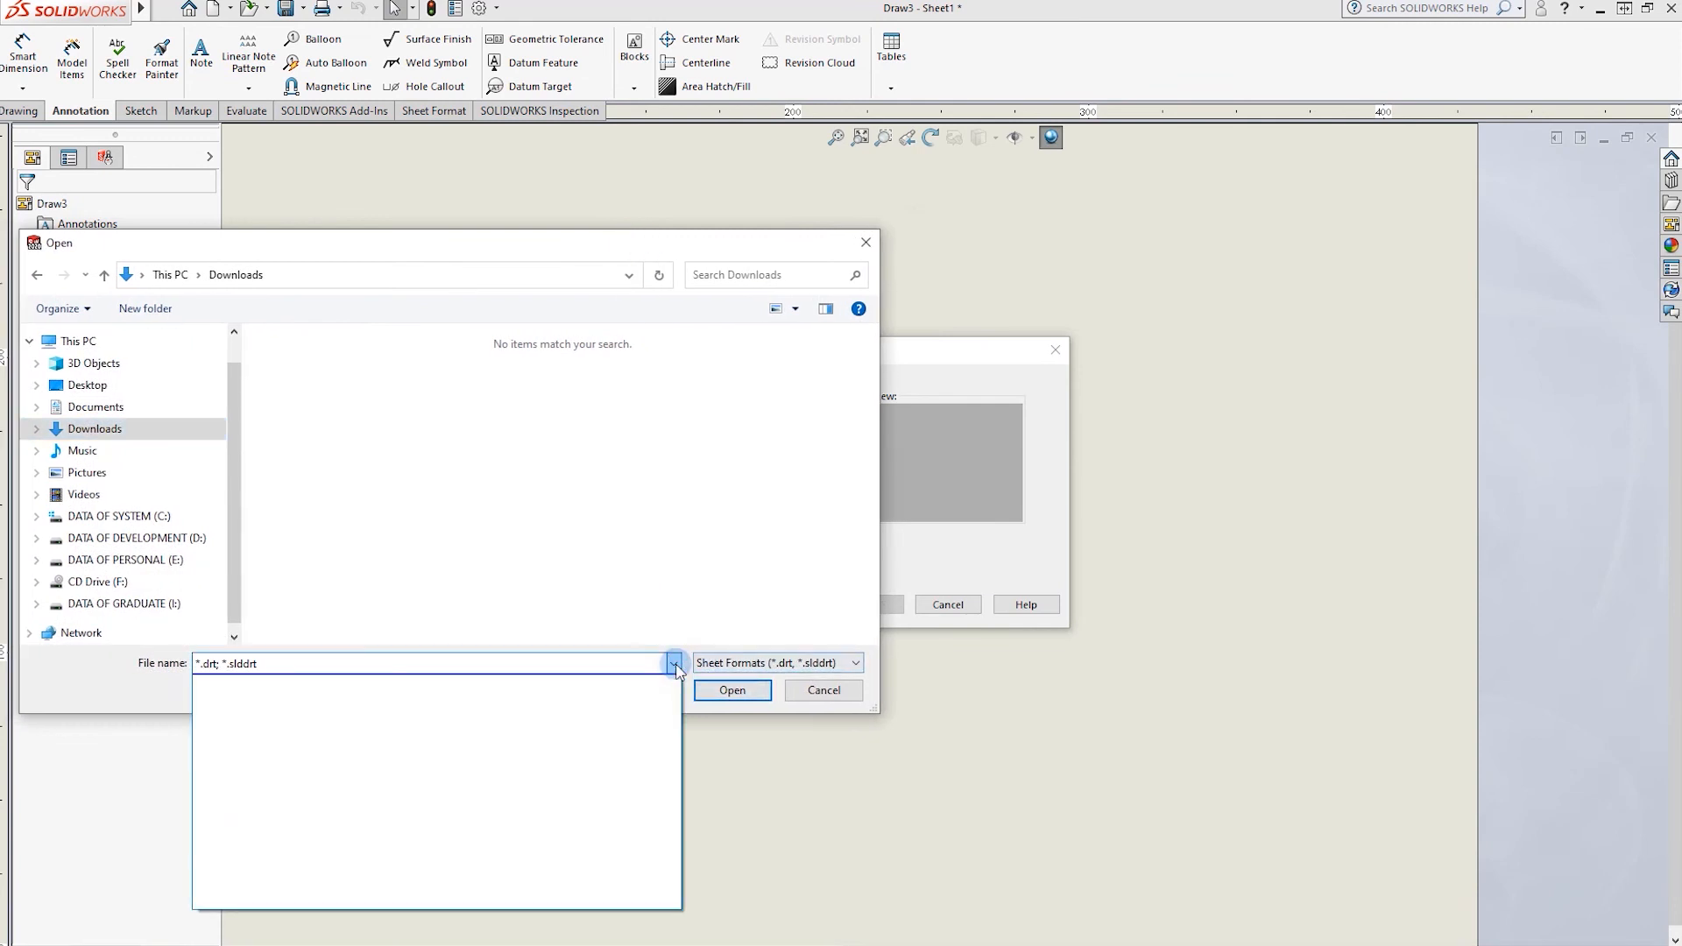
{"action": "left_click", "coordinate": [495, 681]}
{"action": "left_click", "coordinate": [759, 664]}
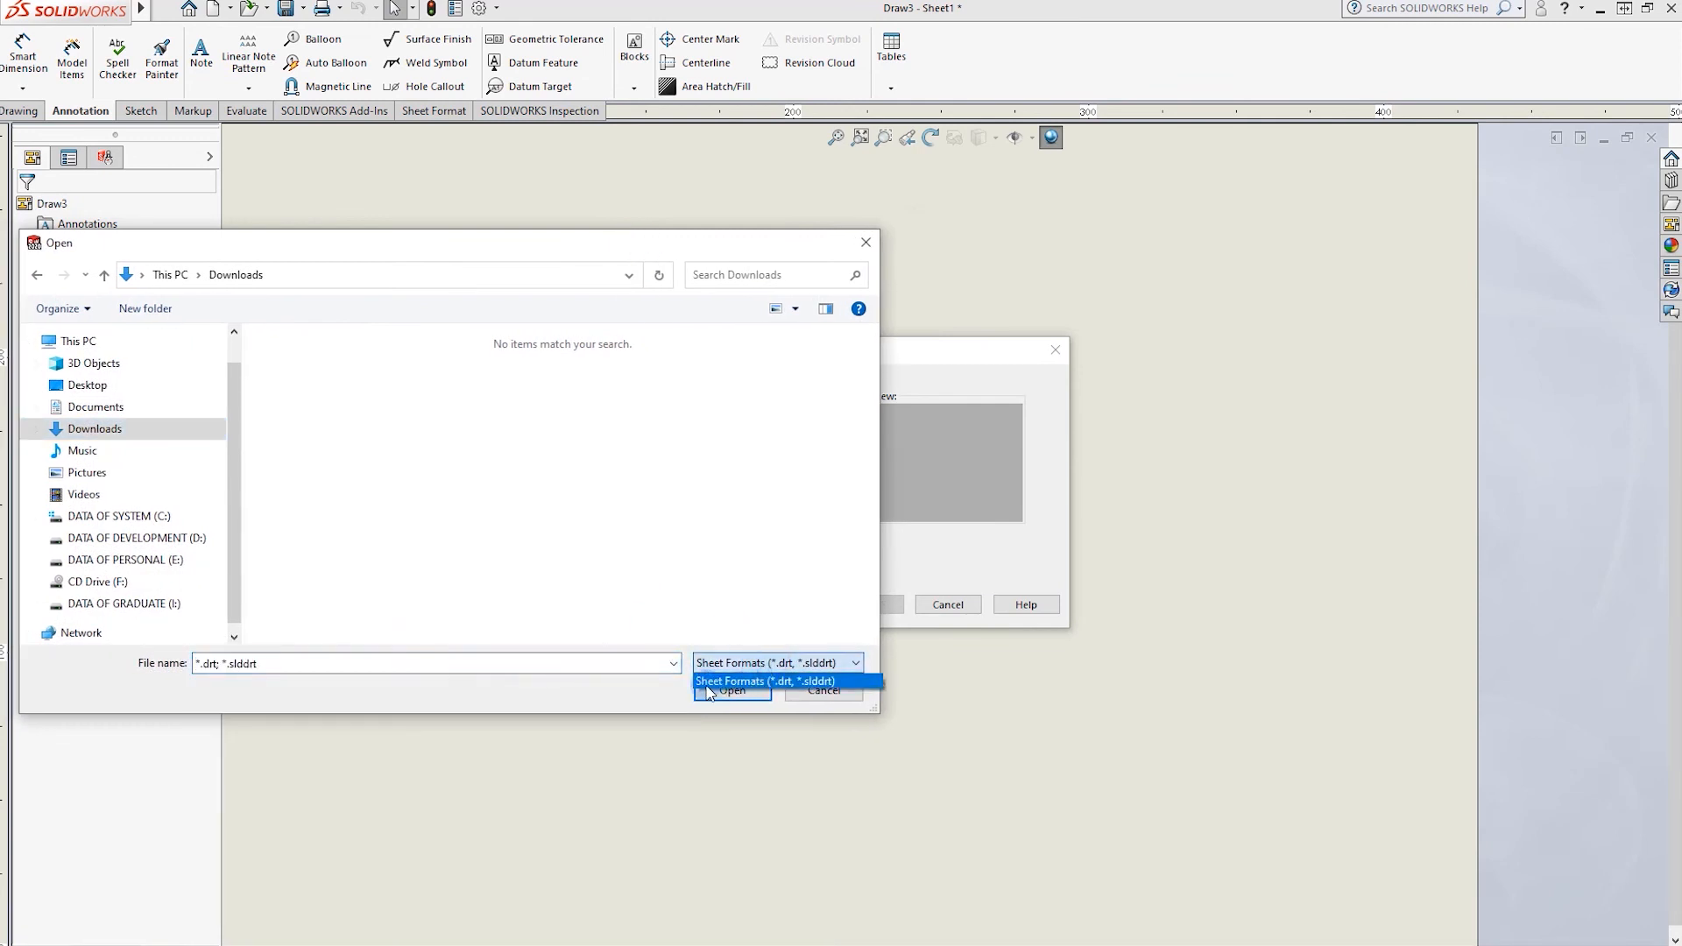
{"action": "left_click", "coordinate": [672, 664]}
{"action": "left_click", "coordinate": [672, 665]}
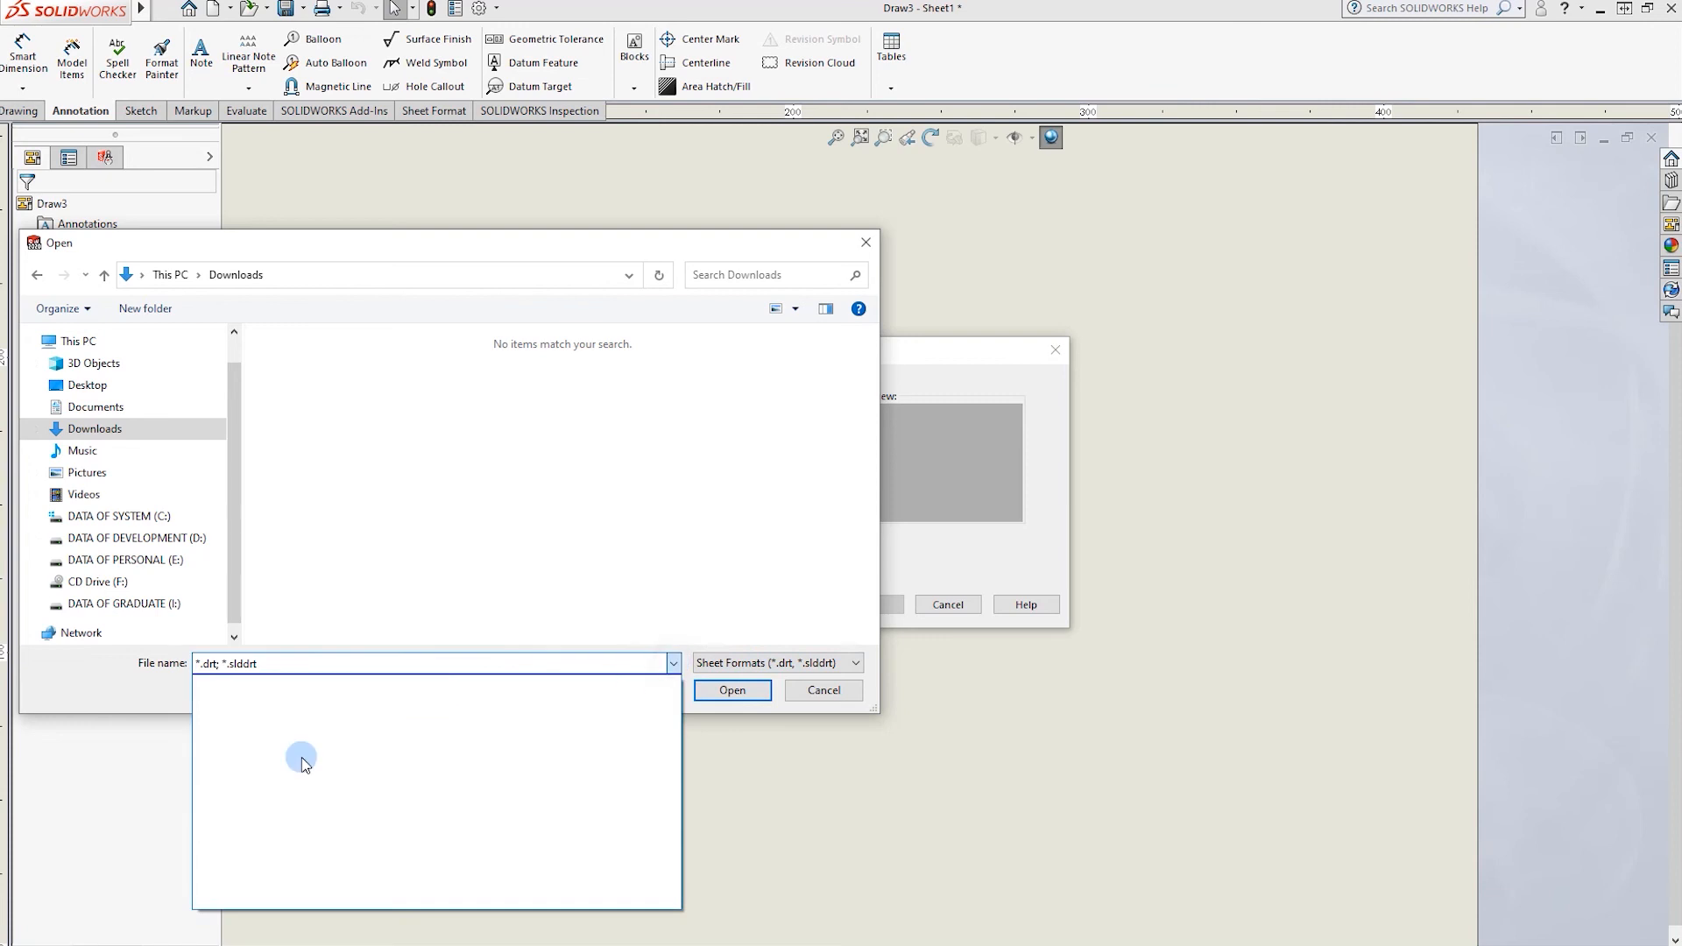
{"action": "left_click", "coordinate": [546, 565]}
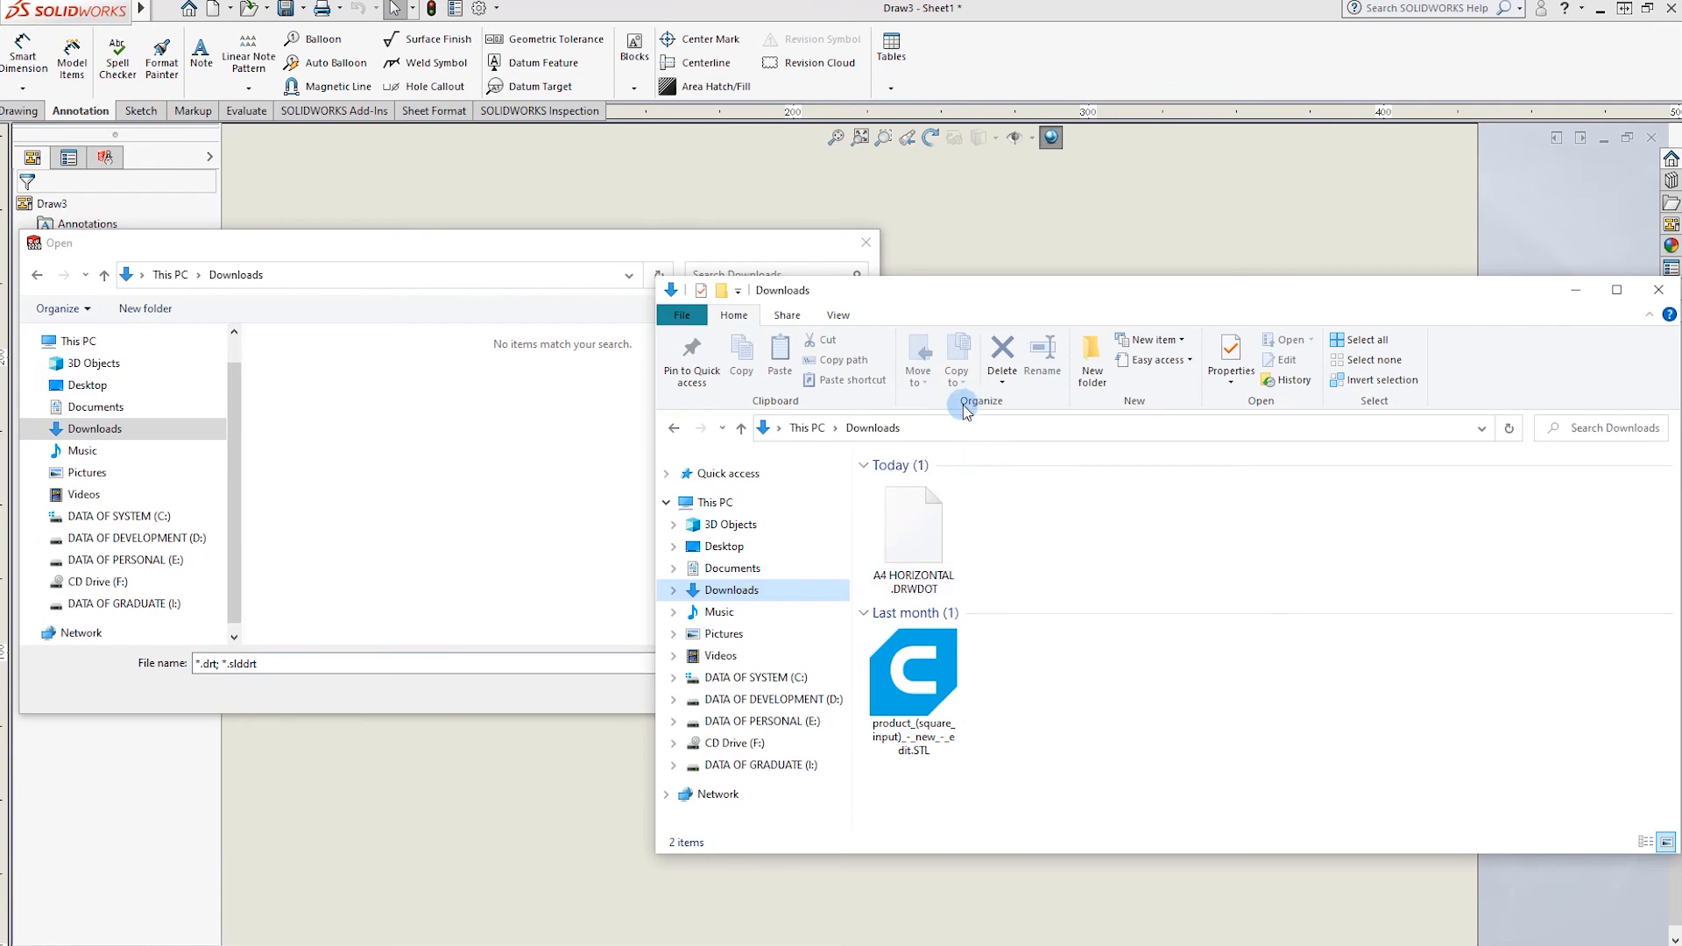
{"action": "left_click_drag", "start_coordinate": [971, 287], "coordinate": [789, 274]}
{"action": "right_click", "coordinate": [718, 506]}
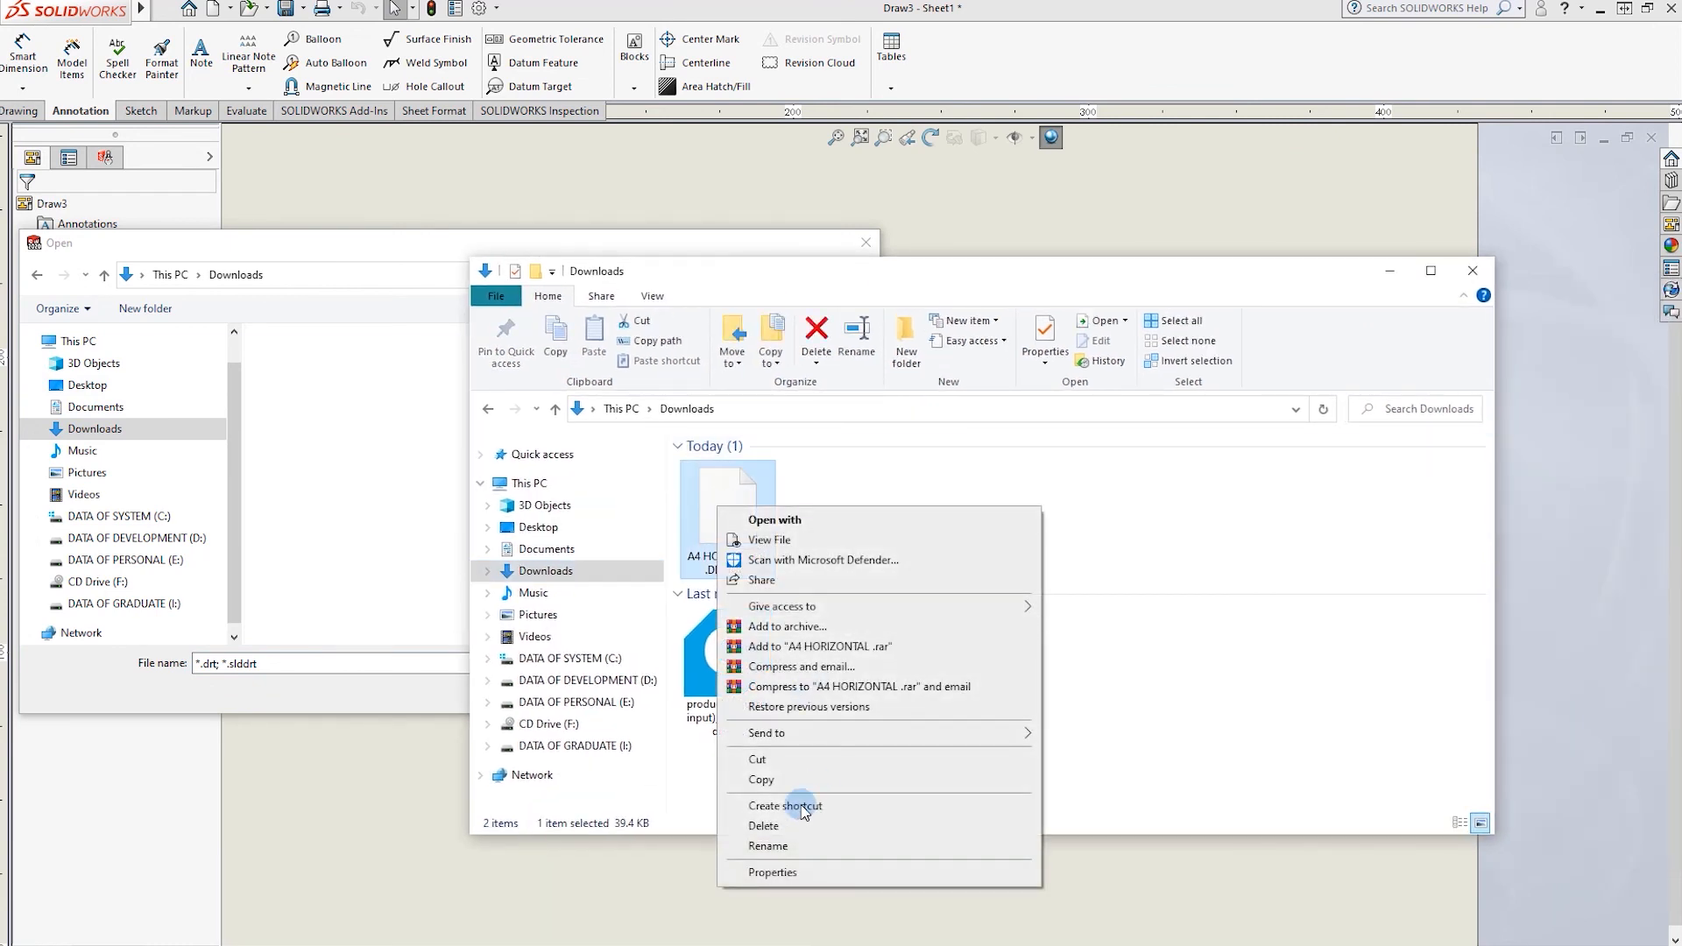
{"action": "left_click", "coordinate": [779, 846]}
{"action": "left_click", "coordinate": [949, 515]}
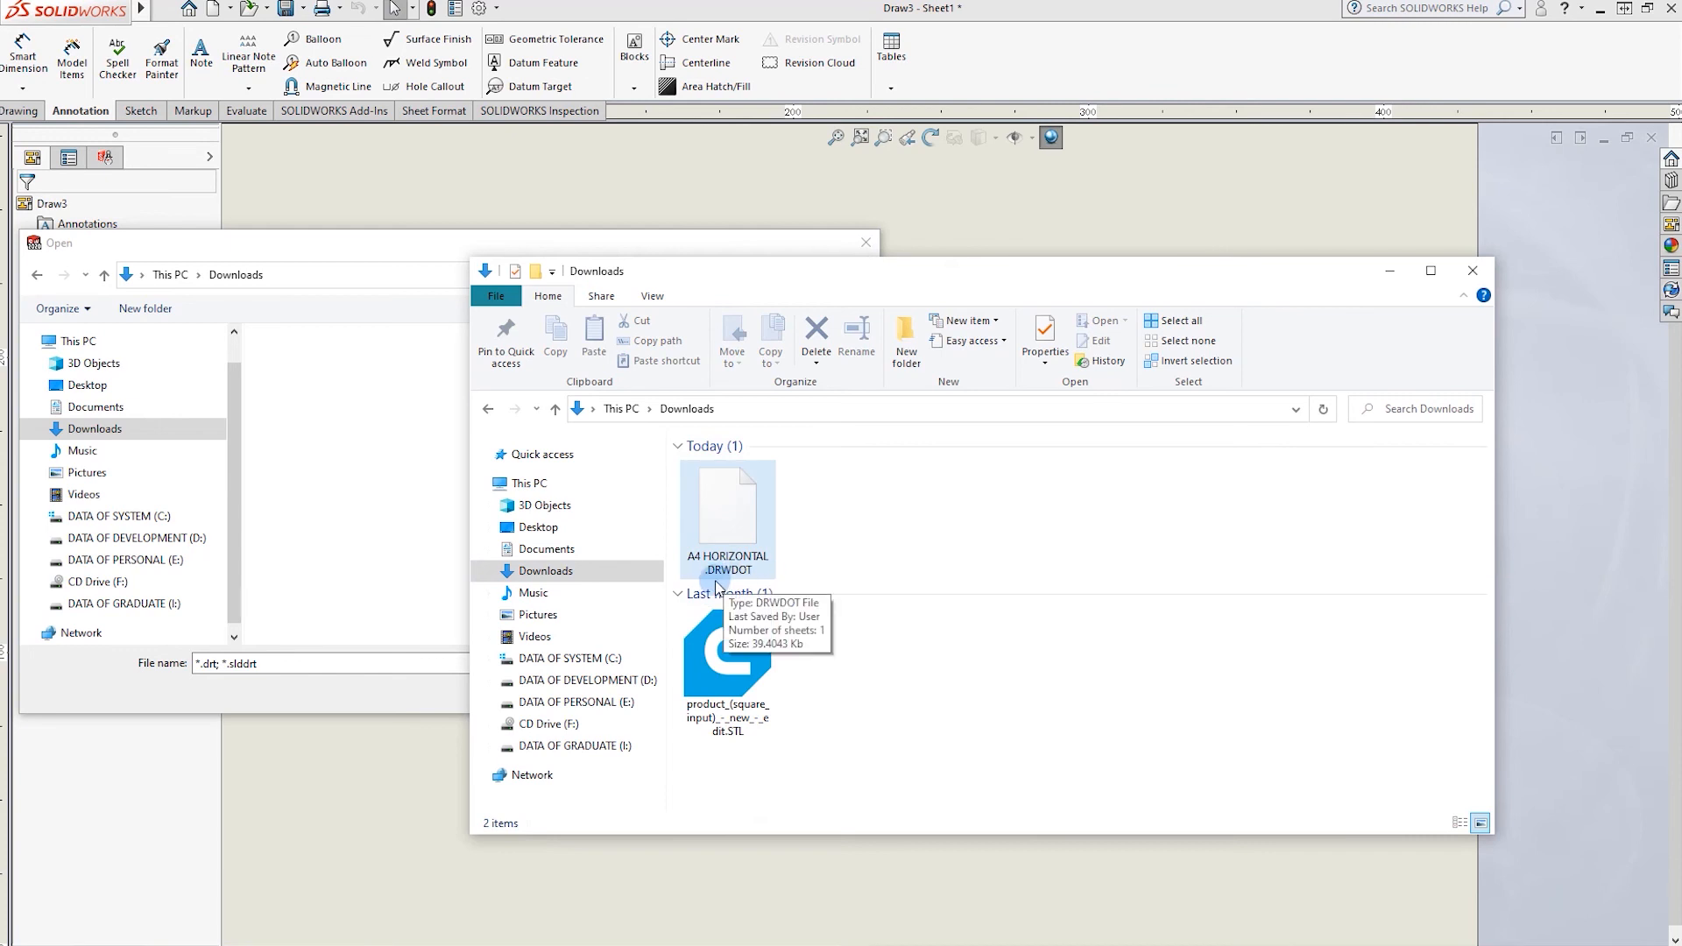
Hide file name extensions in the Downloads folder and try to rename the A4 HORIZONTAL template file.
{"action": "left_click", "coordinate": [653, 296]}
{"action": "left_click", "coordinate": [1137, 342]}
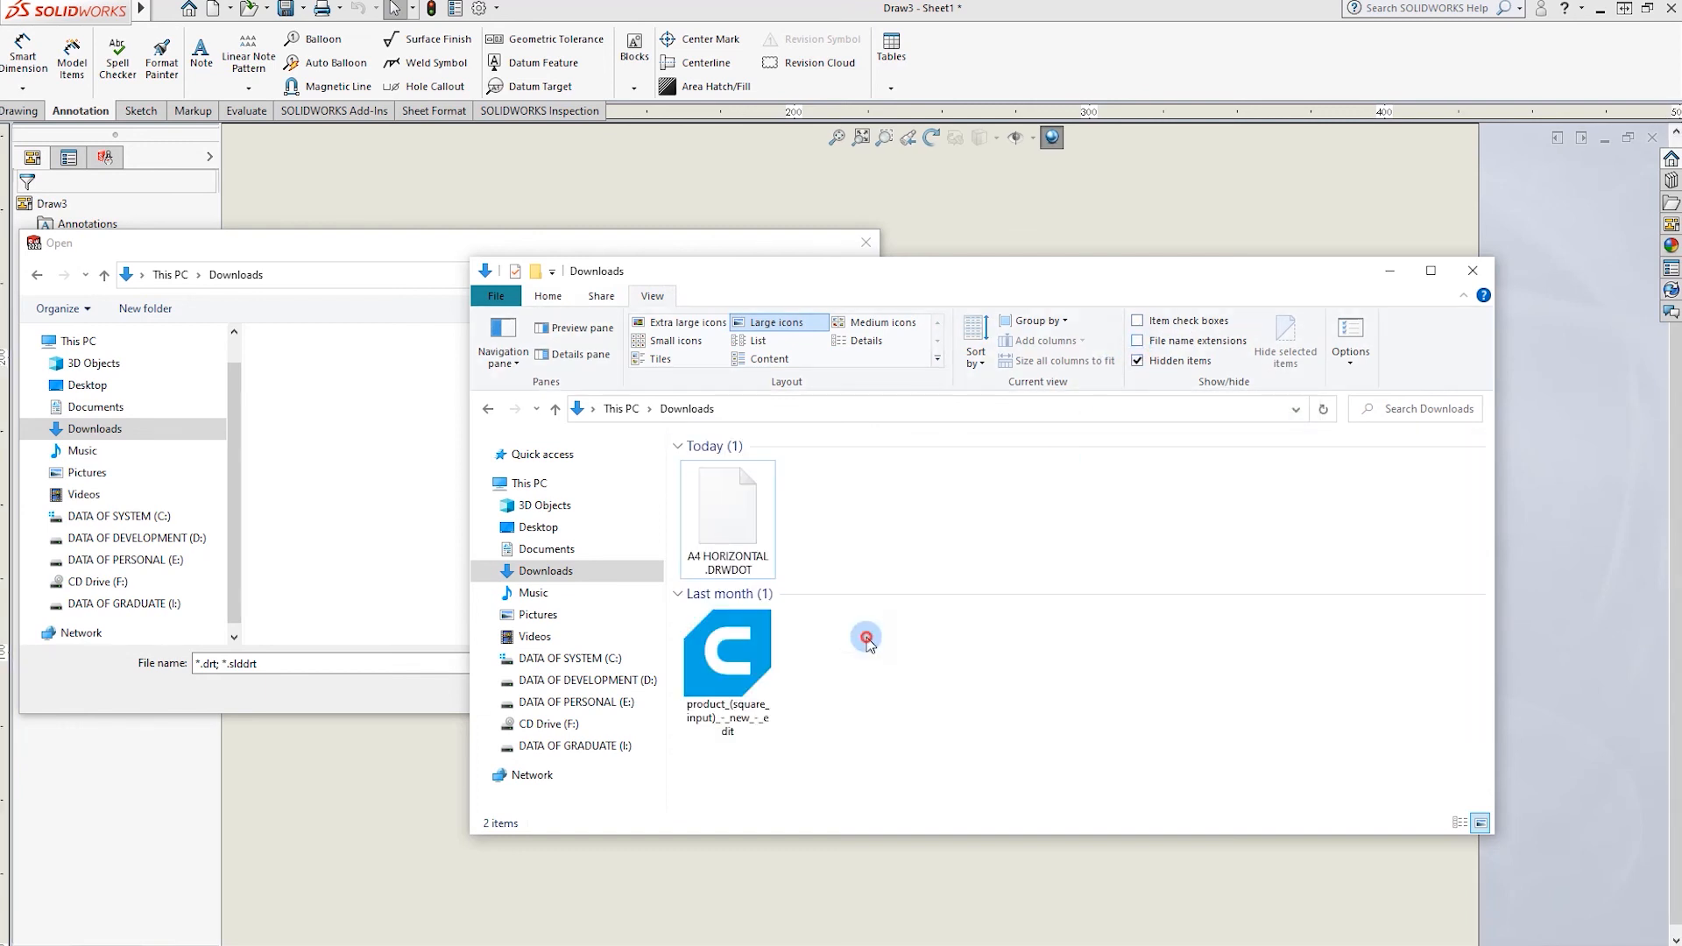
{"action": "left_click", "coordinate": [760, 549]}
{"action": "right_click", "coordinate": [676, 469]}
{"action": "left_click", "coordinate": [1148, 569]}
{"action": "right_click", "coordinate": [752, 508]}
{"action": "left_click", "coordinate": [793, 868]}
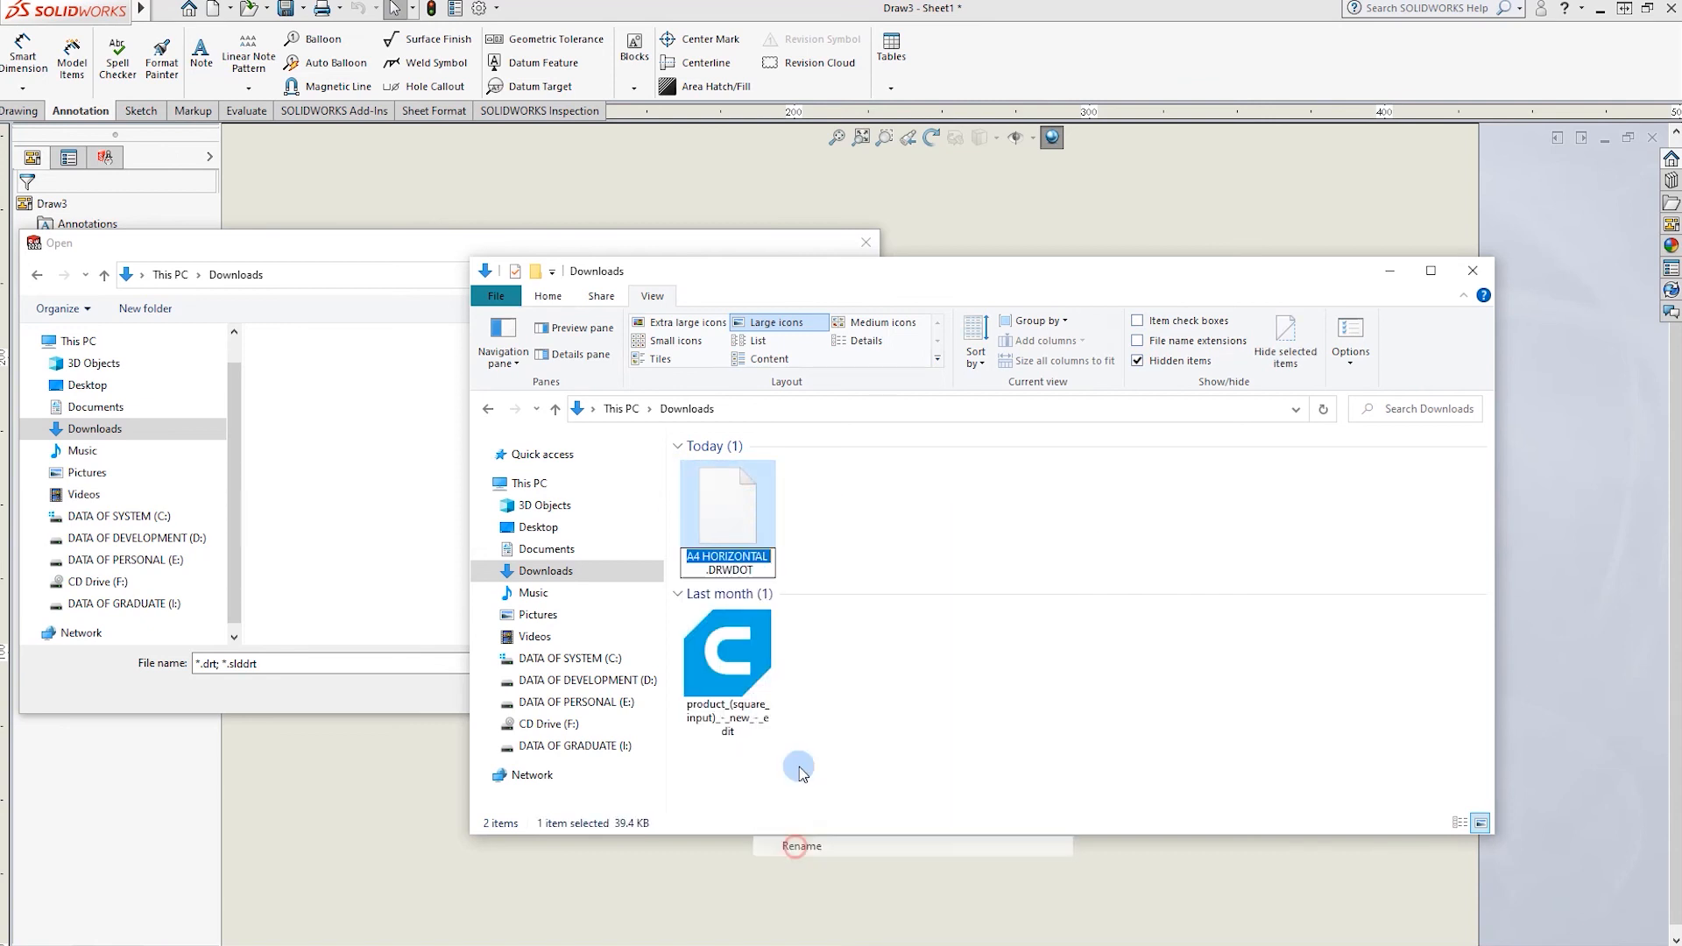
{"action": "left_click", "coordinate": [805, 507]}
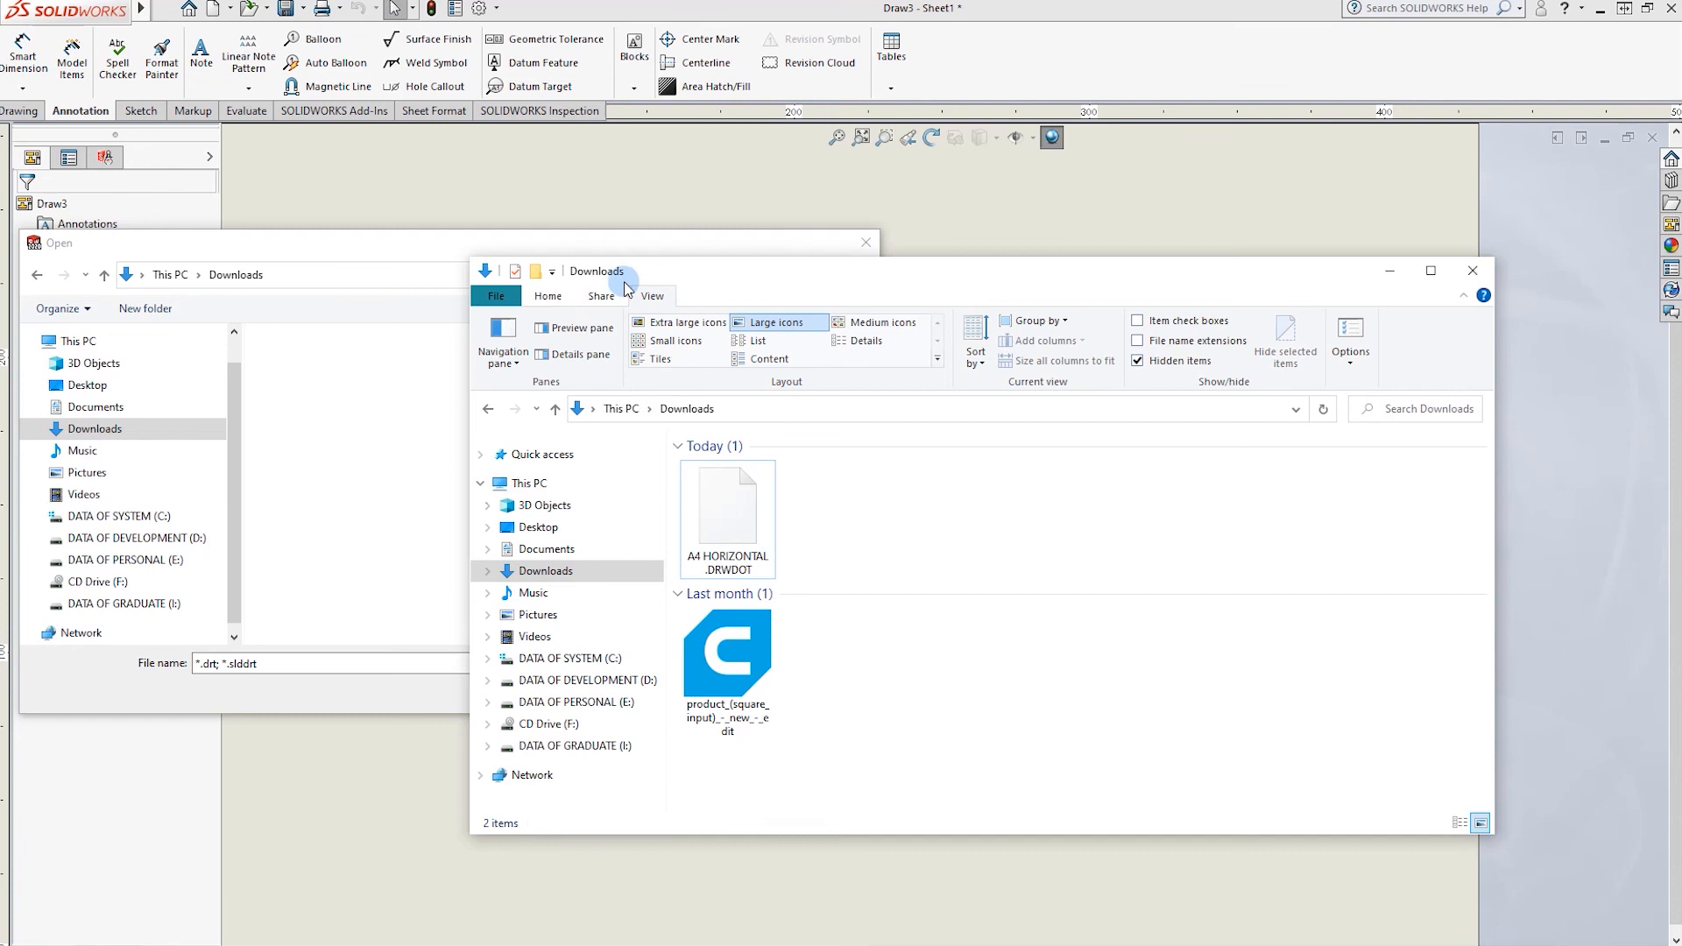
Switch the Downloads folder to the Details layout and show file name extensions.
{"action": "left_click", "coordinate": [863, 341]}
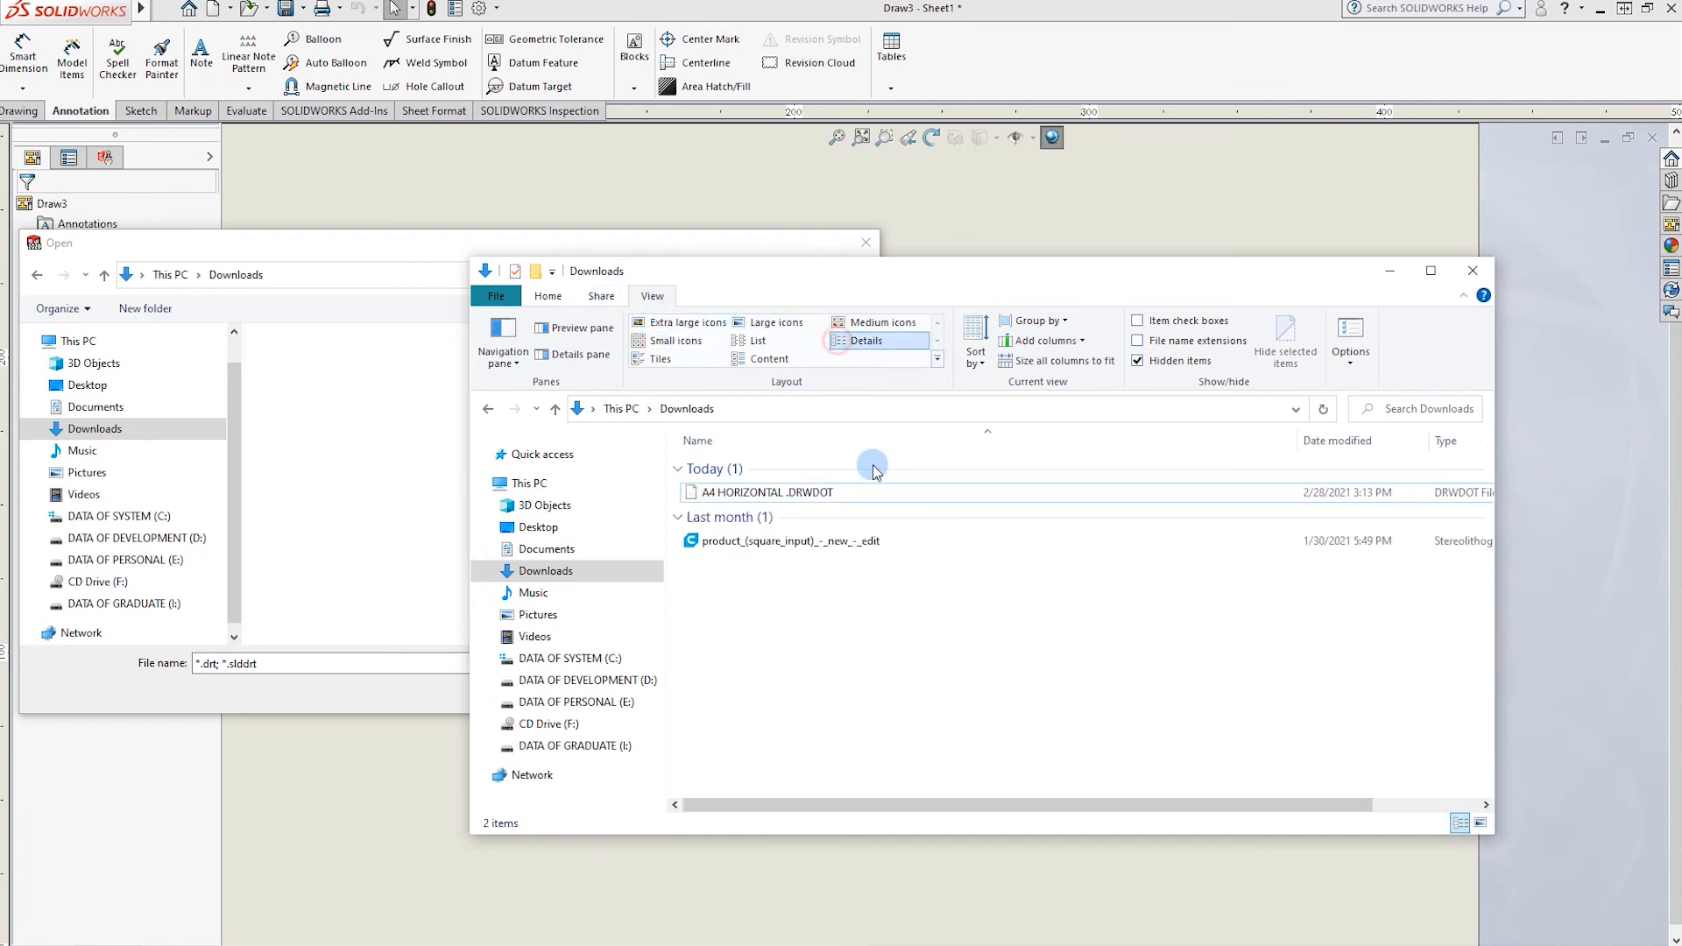
{"action": "right_click", "coordinate": [846, 499]}
{"action": "left_click", "coordinate": [789, 657]}
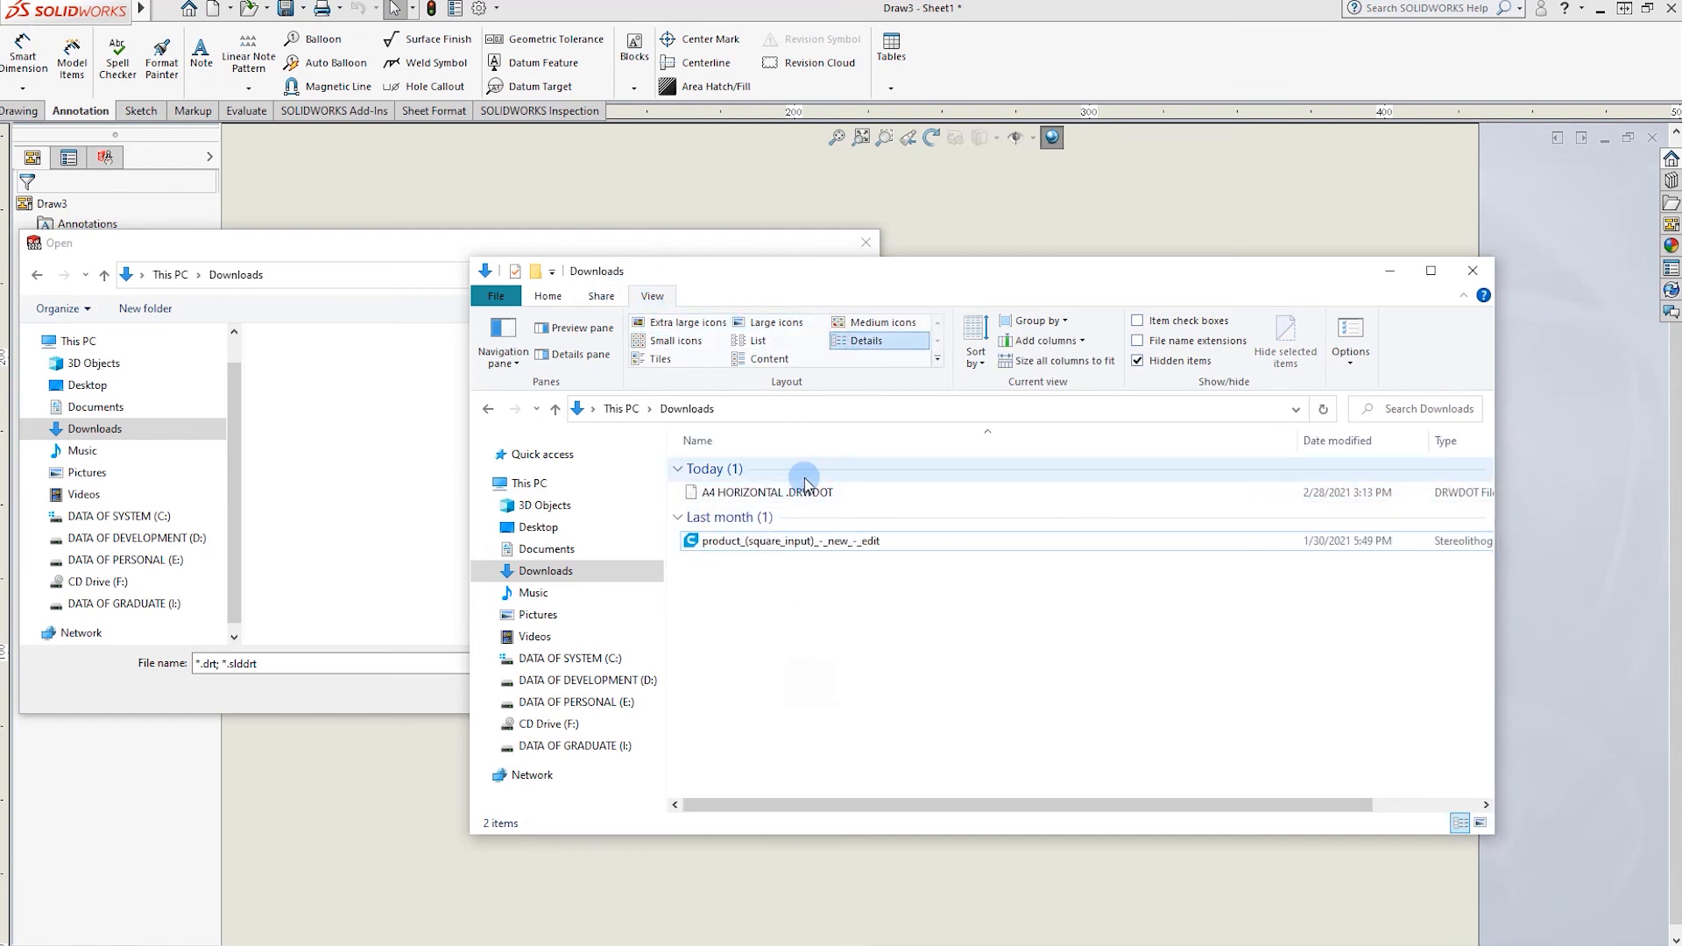
{"action": "right_click", "coordinate": [793, 494]}
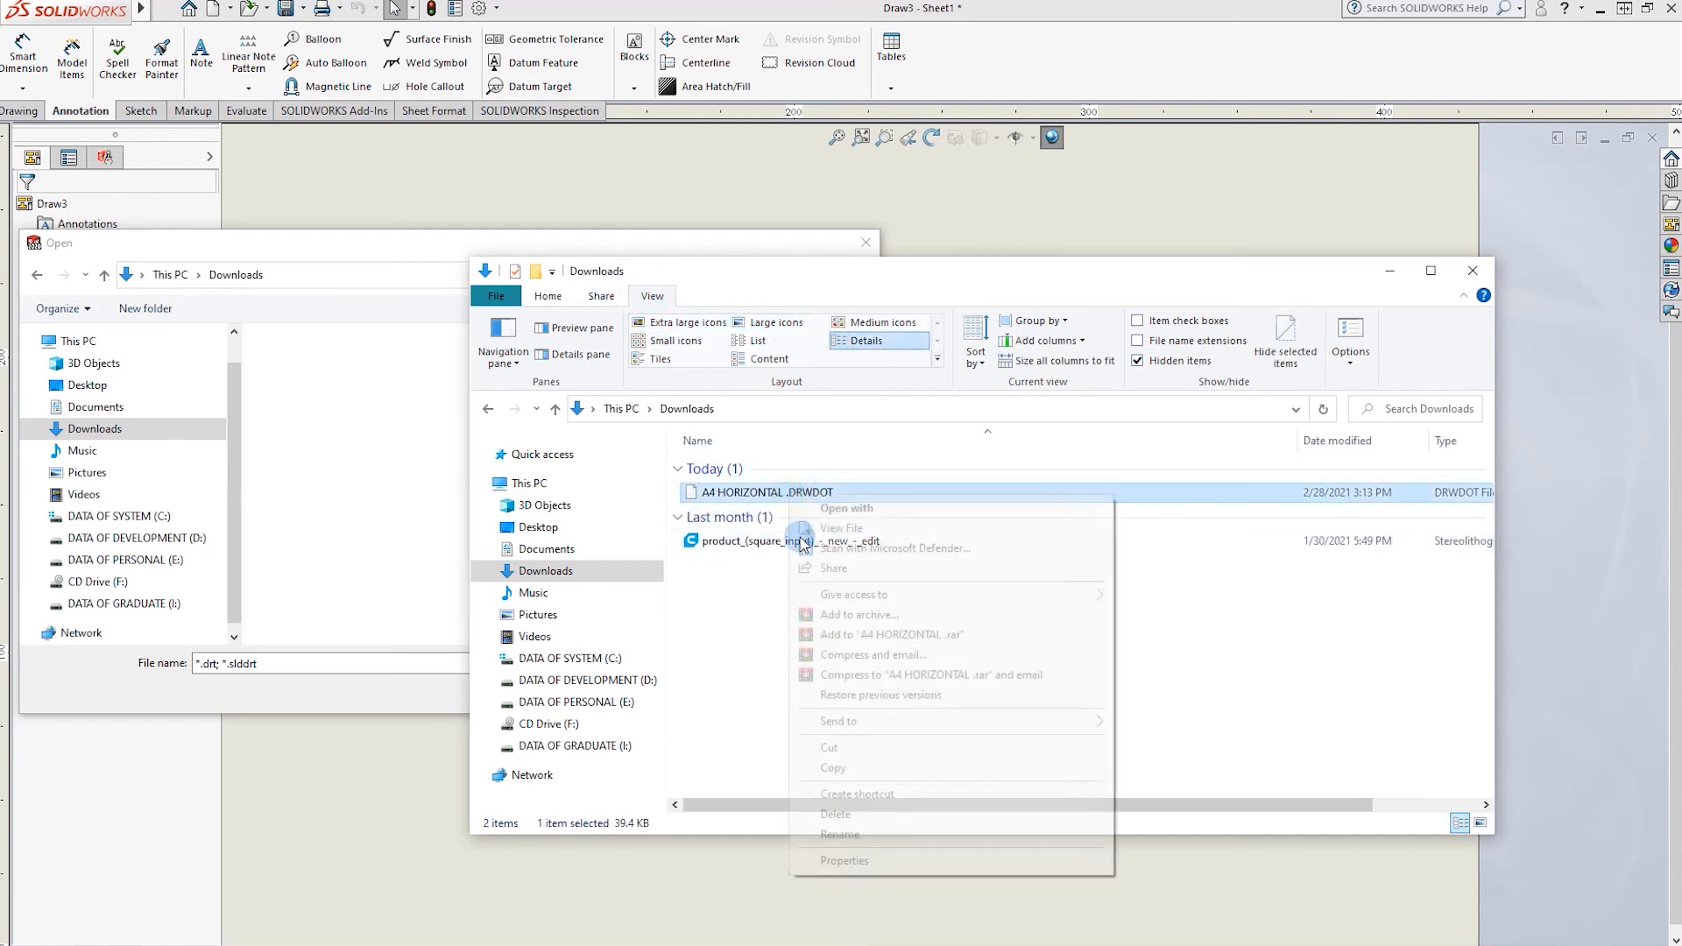
{"action": "left_click", "coordinate": [1138, 340]}
{"action": "left_click", "coordinate": [800, 680]}
Rename the A4 HORIZONTAL template file in Downloads to A4 HORIZONTAL.SLDDRT.
{"action": "right_click", "coordinate": [791, 496]}
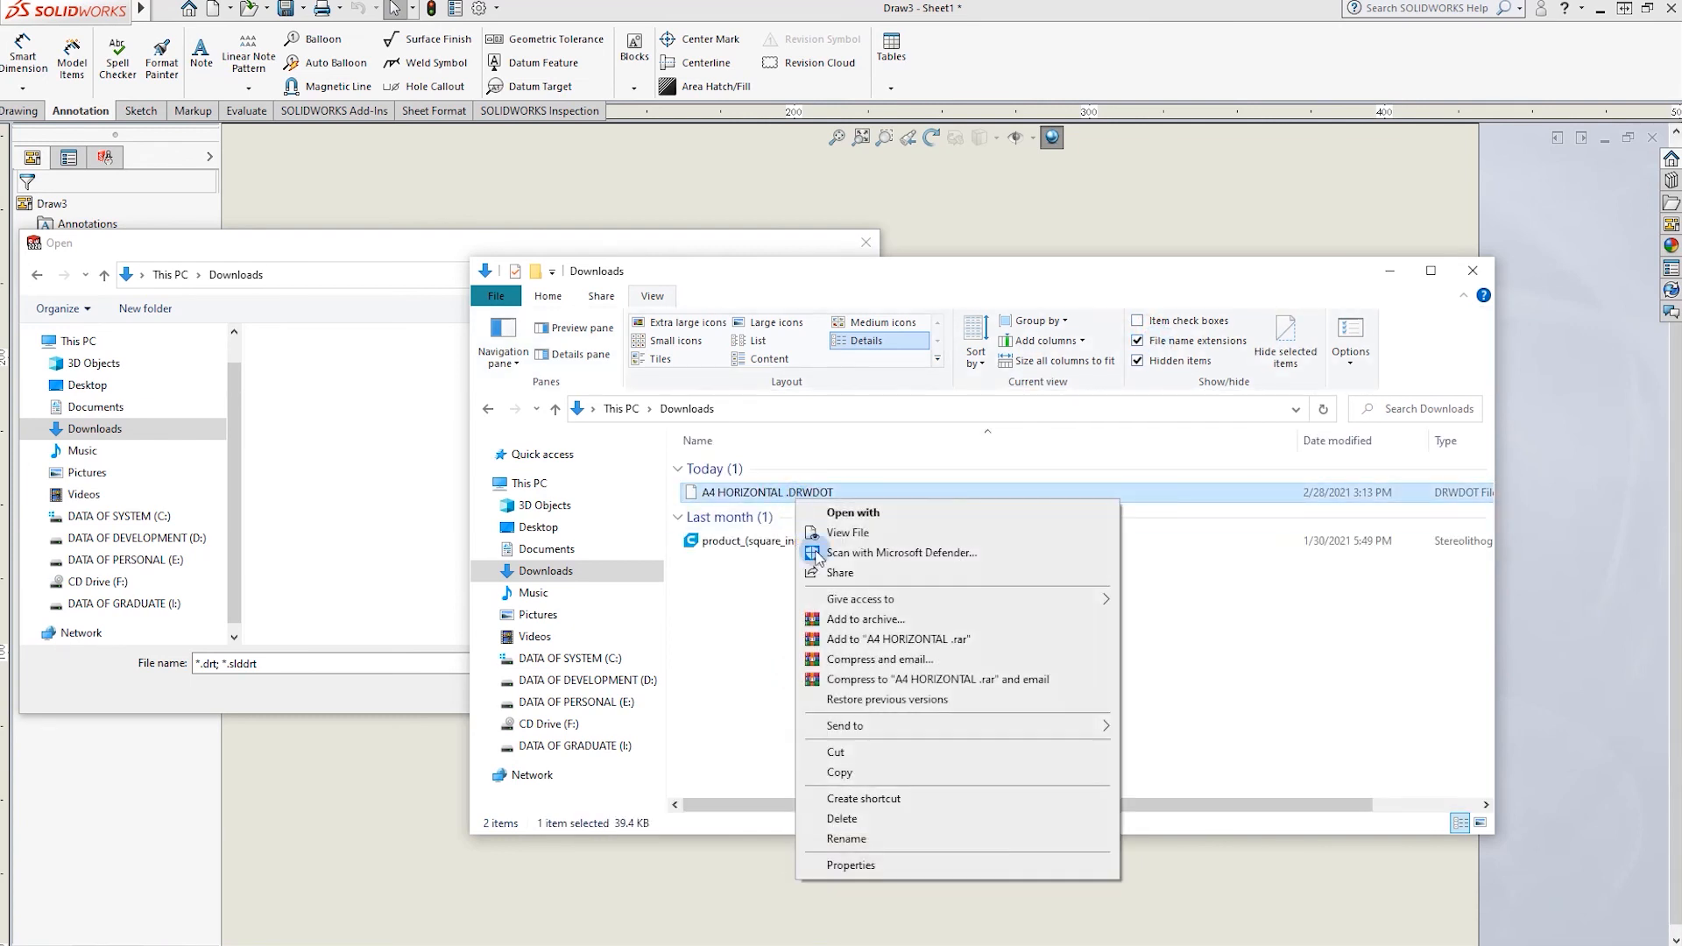
{"action": "left_click", "coordinate": [839, 834]}
{"action": "left_click_drag", "start_coordinate": [845, 491], "coordinate": [799, 493]}
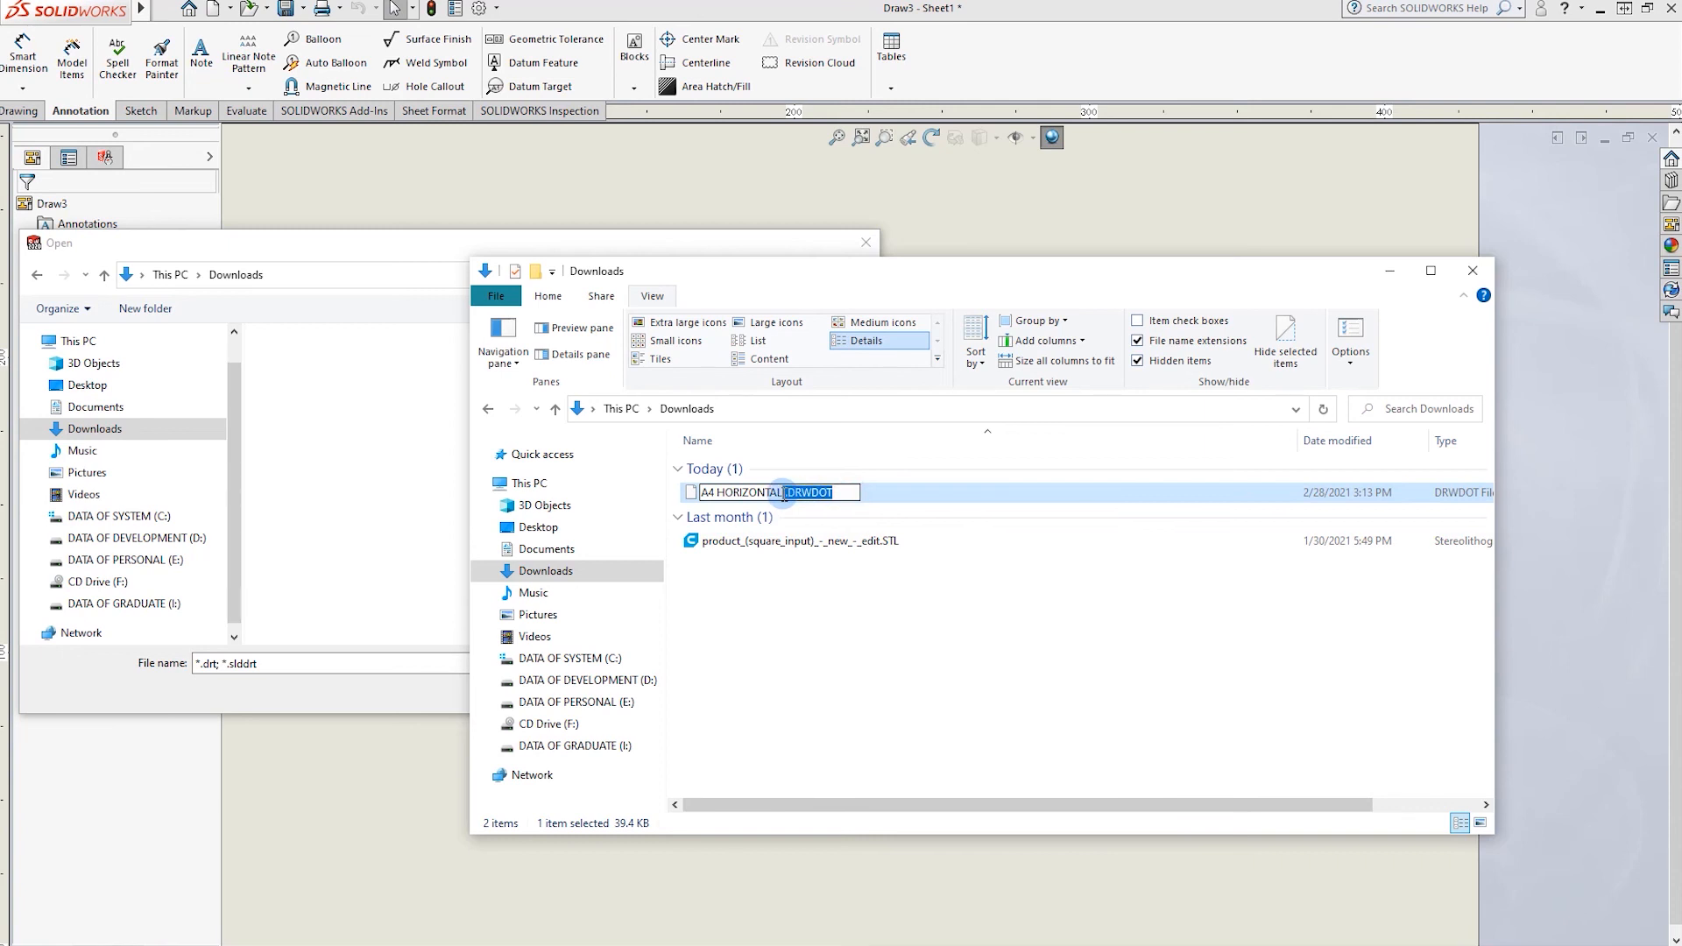
{"action": "key", "text": "BackSpace"}
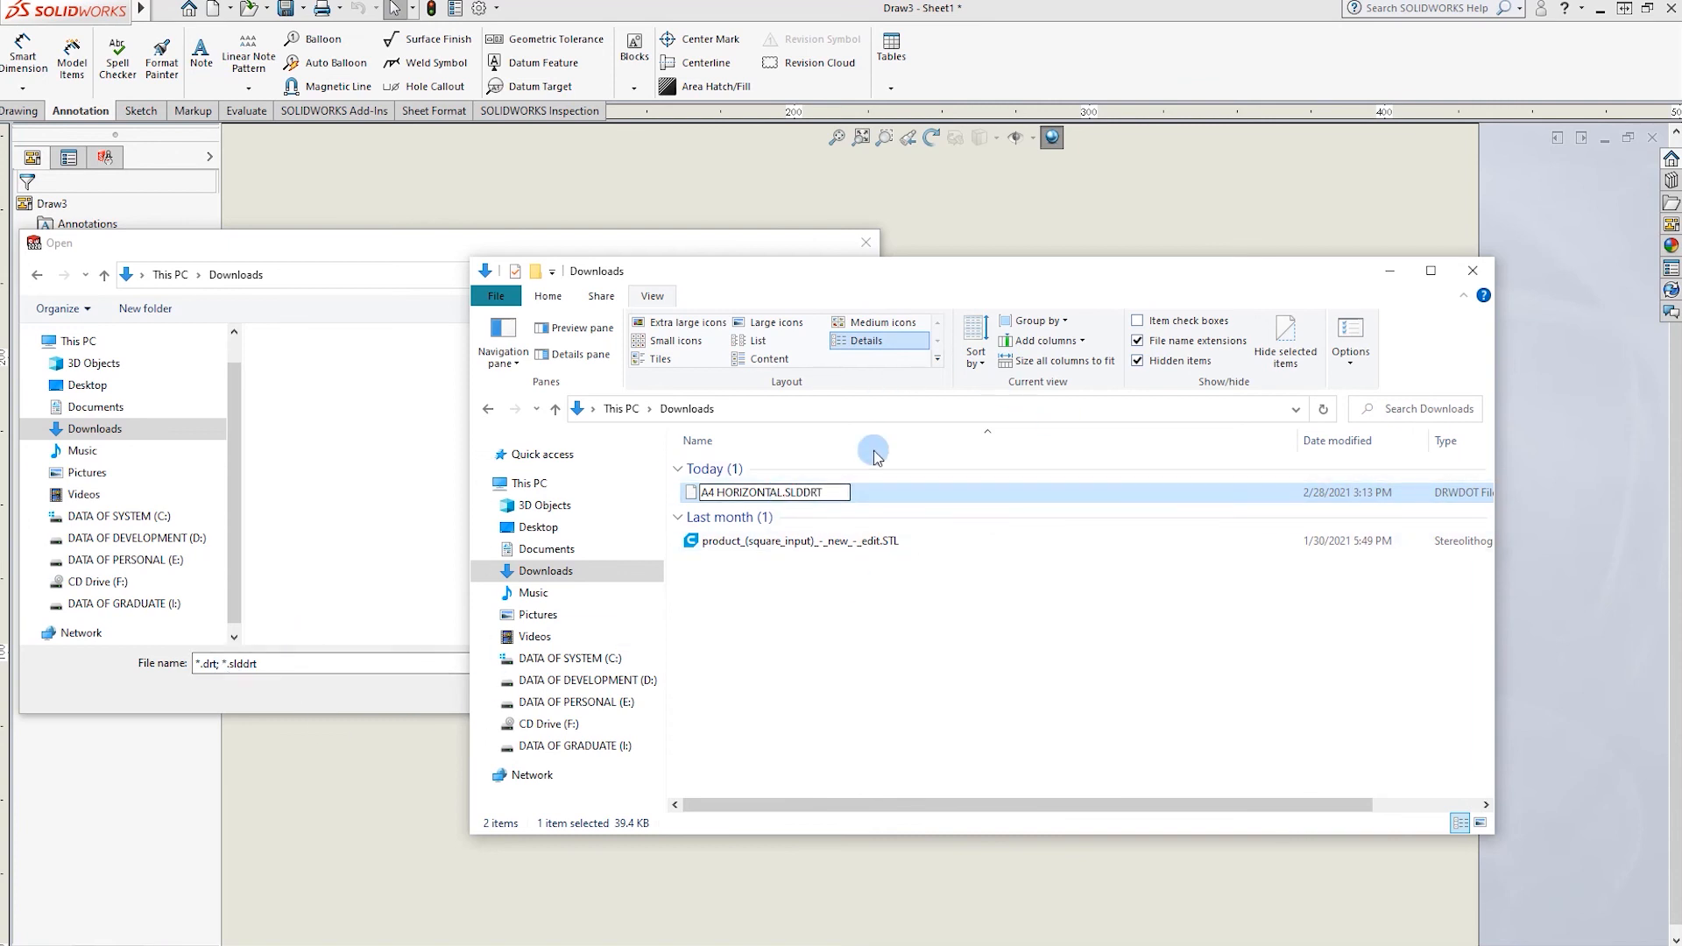
{"action": "left_click", "coordinate": [894, 628]}
{"action": "left_click", "coordinate": [920, 502]}
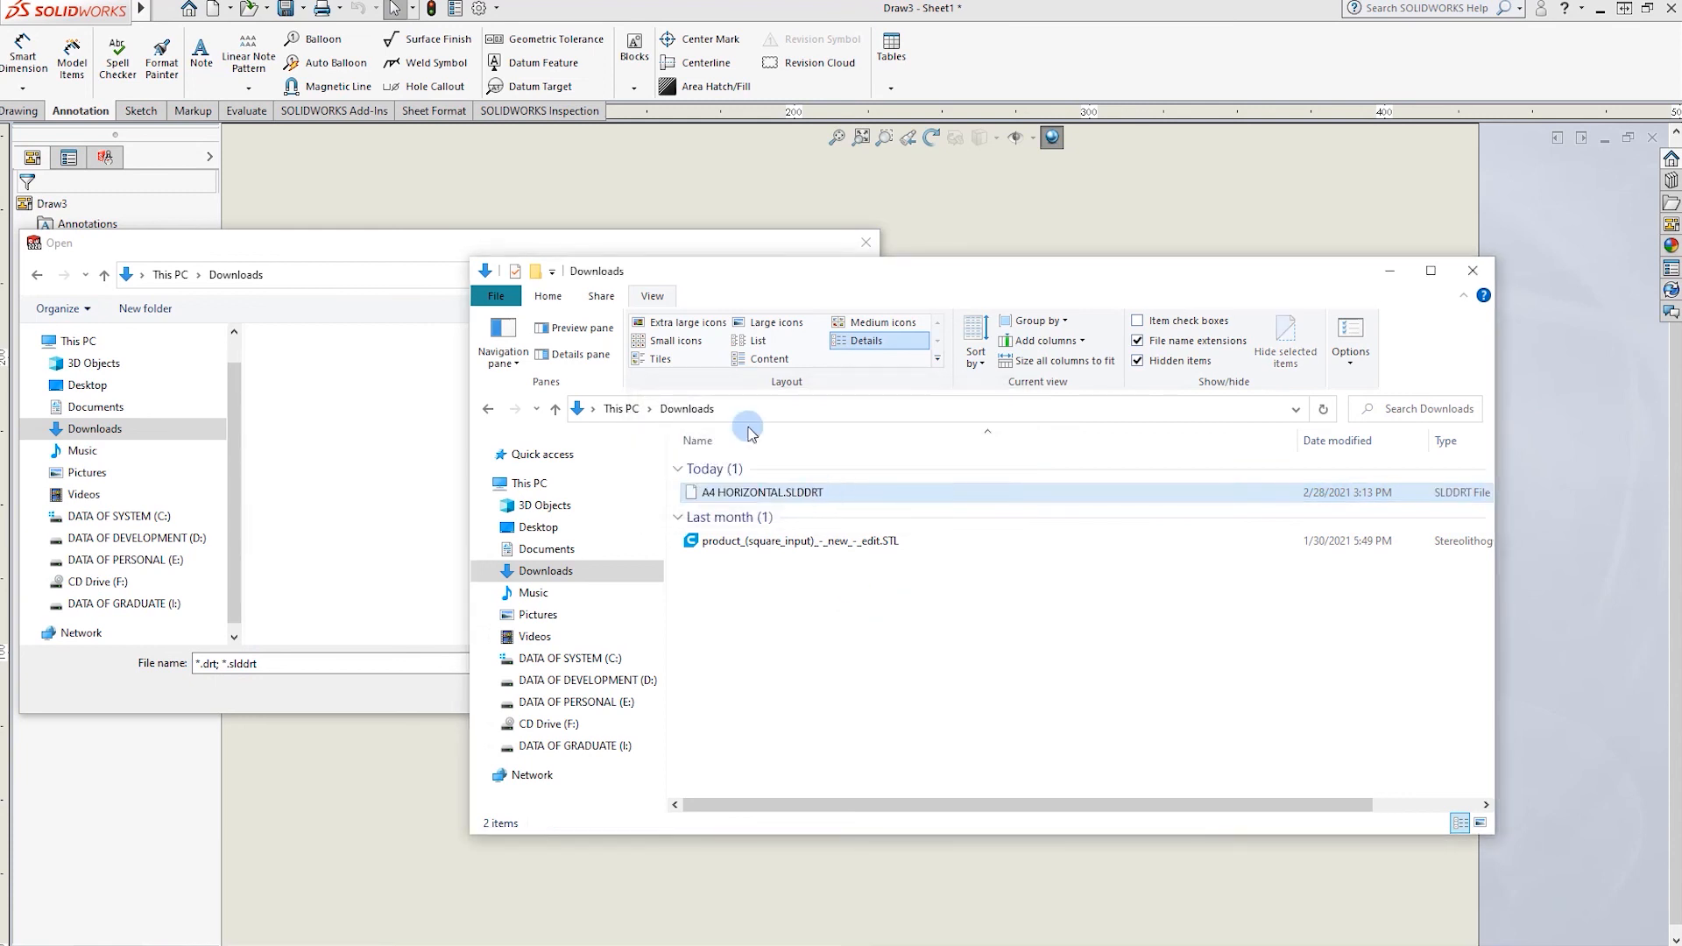
Load A4 HORIZONTAL.SLDDRT from Downloads as the sheet format and create the new drawing with it.
{"action": "left_click_drag", "start_coordinate": [831, 277], "coordinate": [1126, 270]}
{"action": "left_click", "coordinate": [314, 544]}
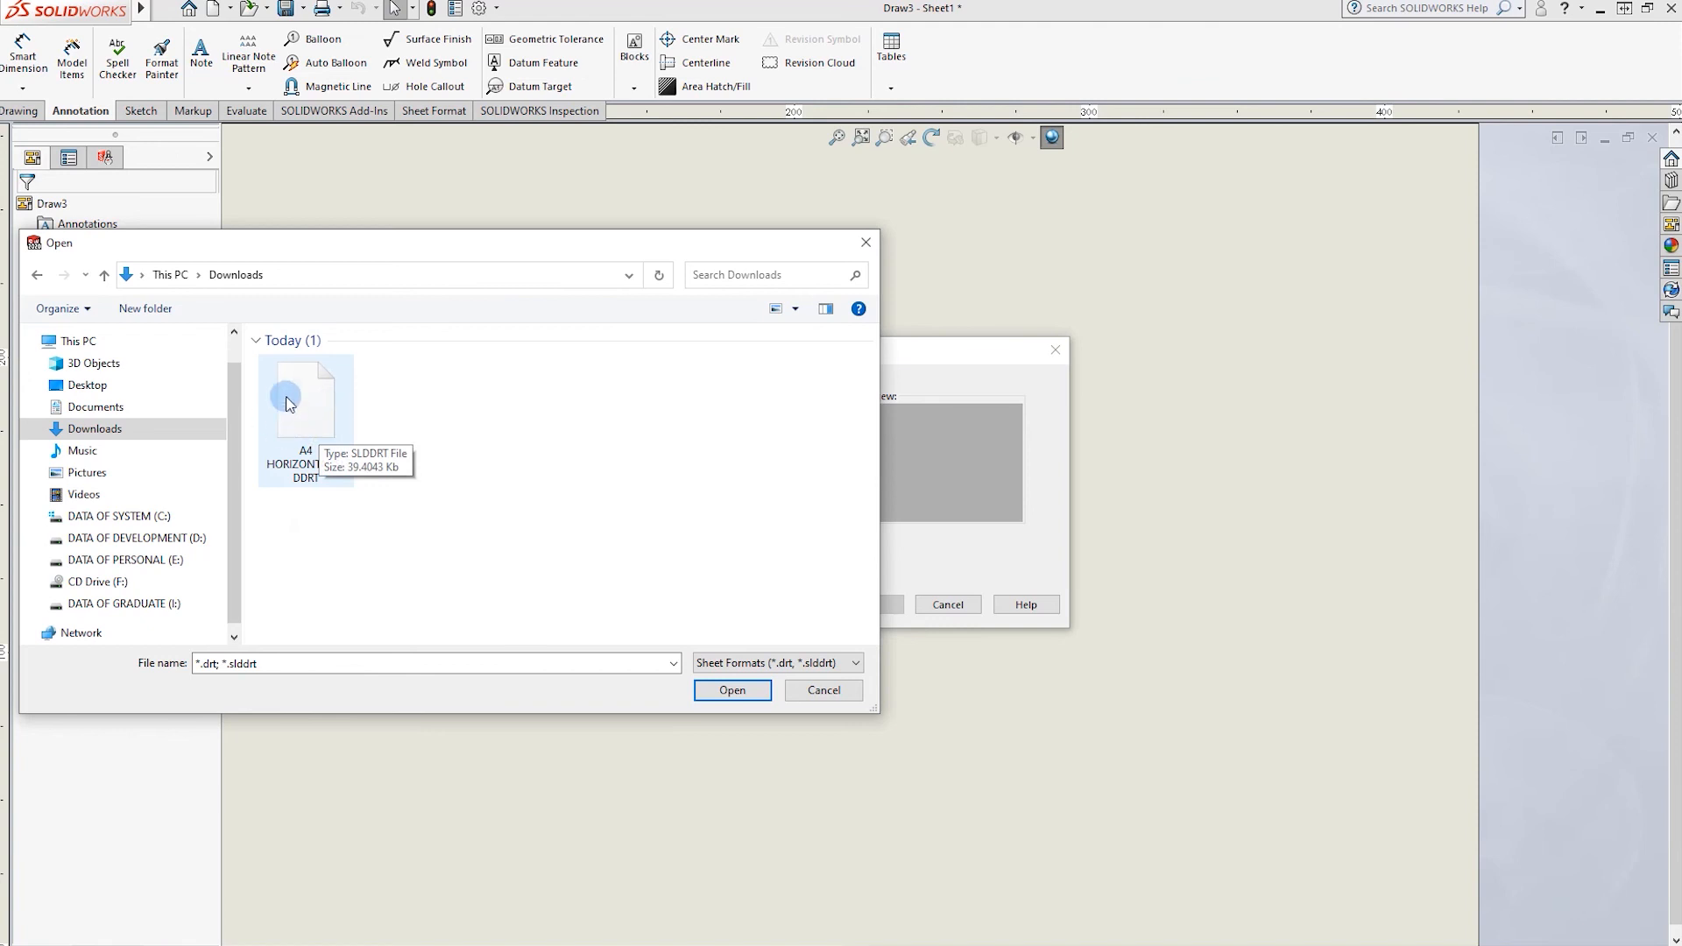
{"action": "left_click", "coordinate": [303, 423]}
{"action": "left_click", "coordinate": [732, 690]}
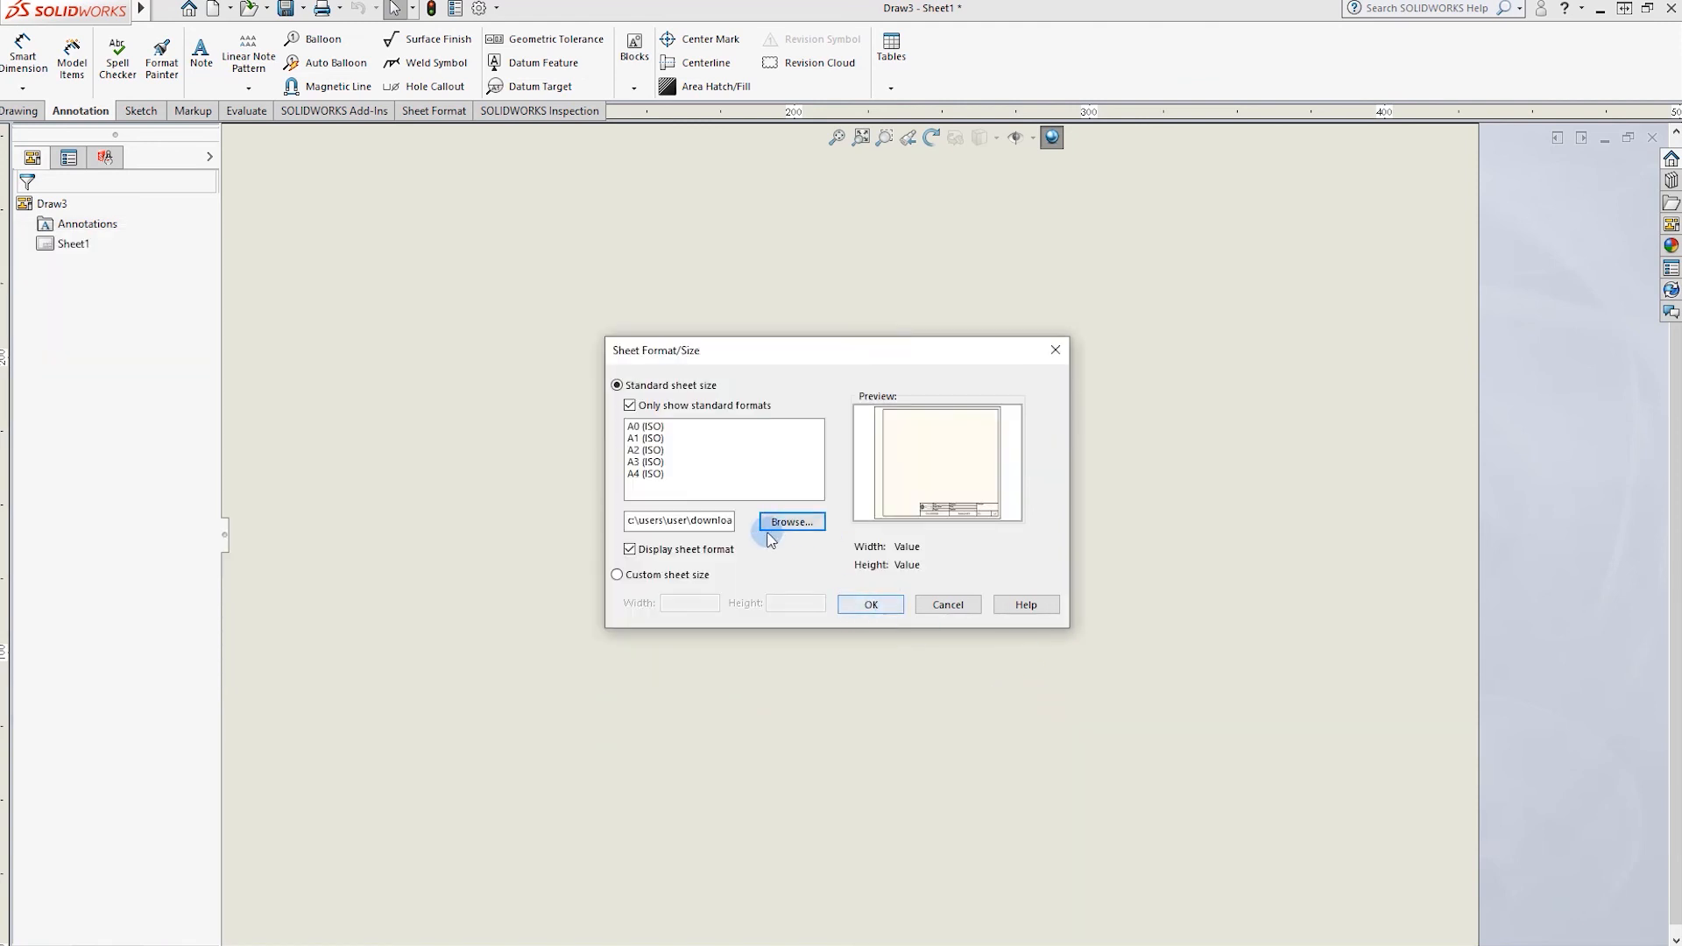
{"action": "left_click", "coordinate": [872, 603]}
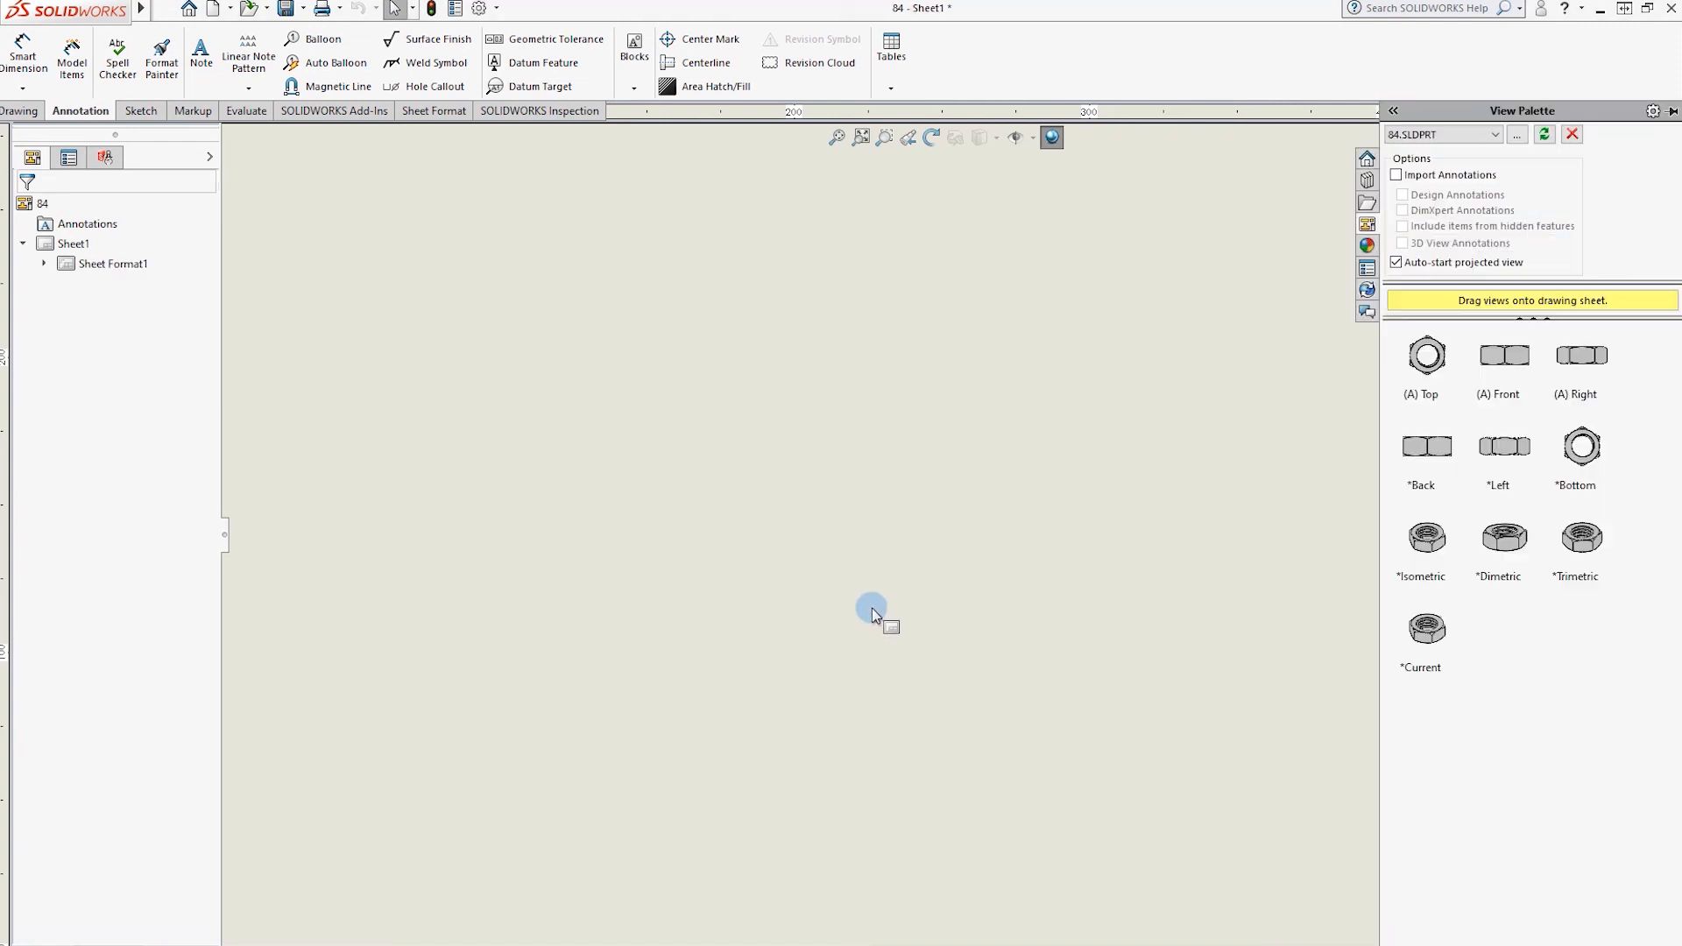
Examine the border and title block of the new nut drawing's sheet.
{"action": "scroll", "coordinate": [1201, 523], "scroll_direction": "down", "scroll_amount": 1}
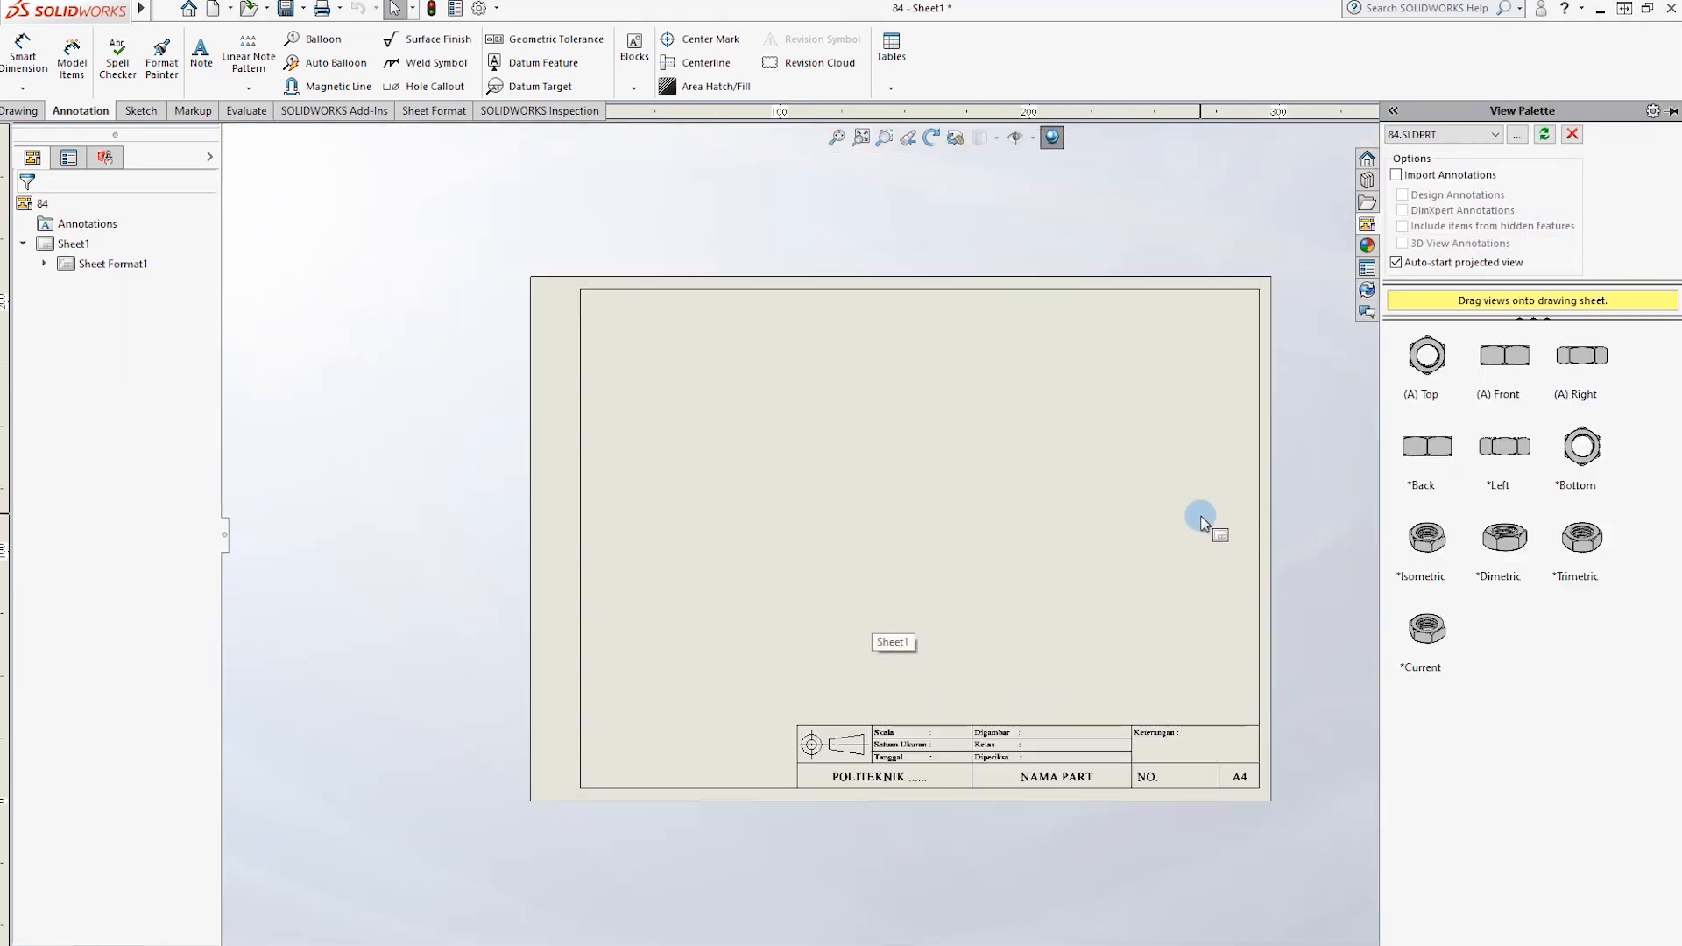
{"action": "left_click", "coordinate": [1289, 536]}
{"action": "scroll", "coordinate": [1204, 710], "scroll_direction": "down", "scroll_amount": 3}
{"action": "scroll", "coordinate": [883, 755], "scroll_direction": "up", "scroll_amount": 5}
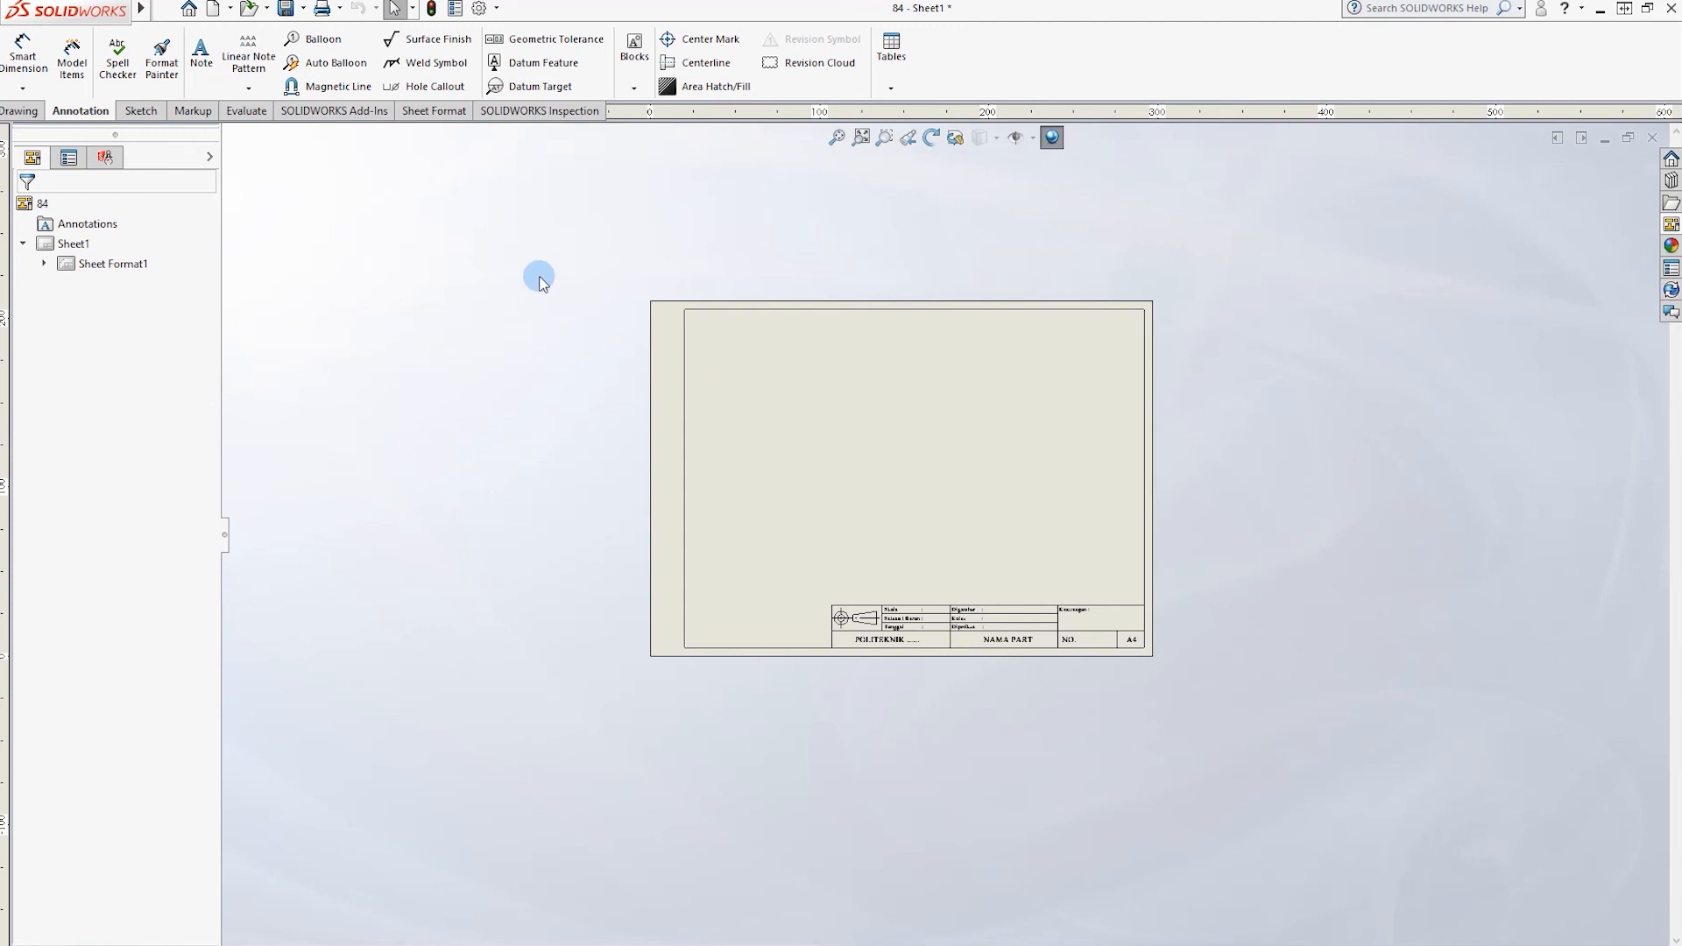
{"action": "scroll", "coordinate": [991, 536], "scroll_direction": "down", "scroll_amount": 2}
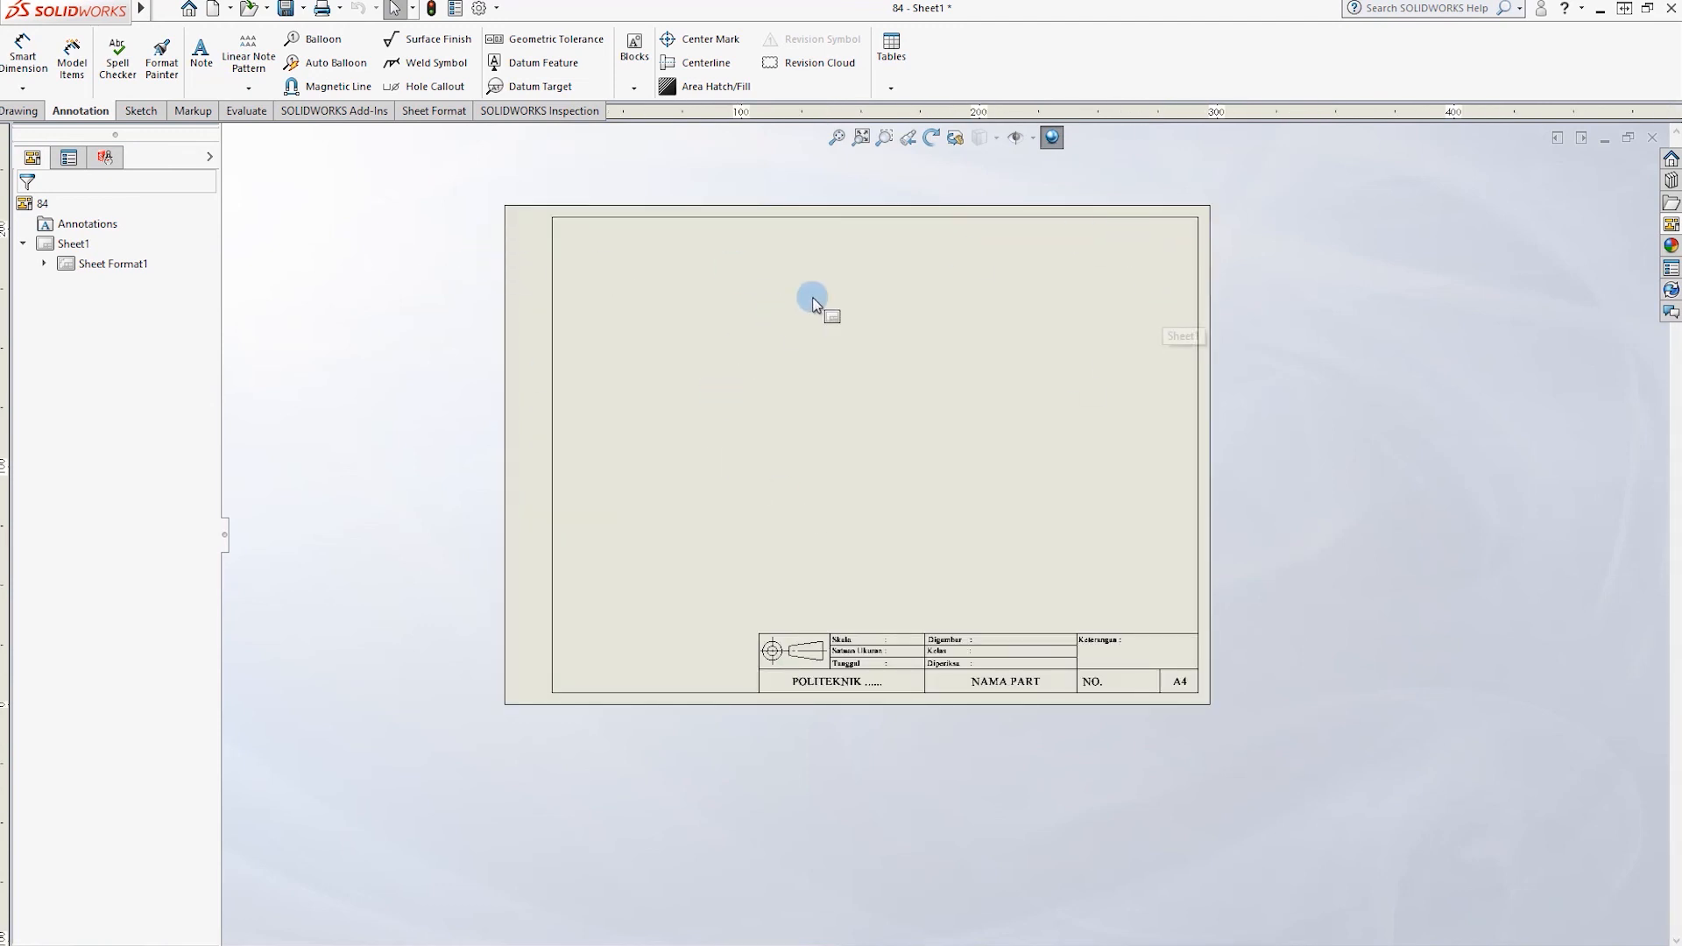
{"action": "scroll", "coordinate": [1030, 631], "scroll_direction": "up", "scroll_amount": 1}
{"action": "scroll", "coordinate": [1019, 526], "scroll_direction": "down", "scroll_amount": 2}
{"action": "scroll", "coordinate": [1023, 493], "scroll_direction": "up", "scroll_amount": 1}
{"action": "scroll", "coordinate": [1034, 510], "scroll_direction": "down", "scroll_amount": 2}
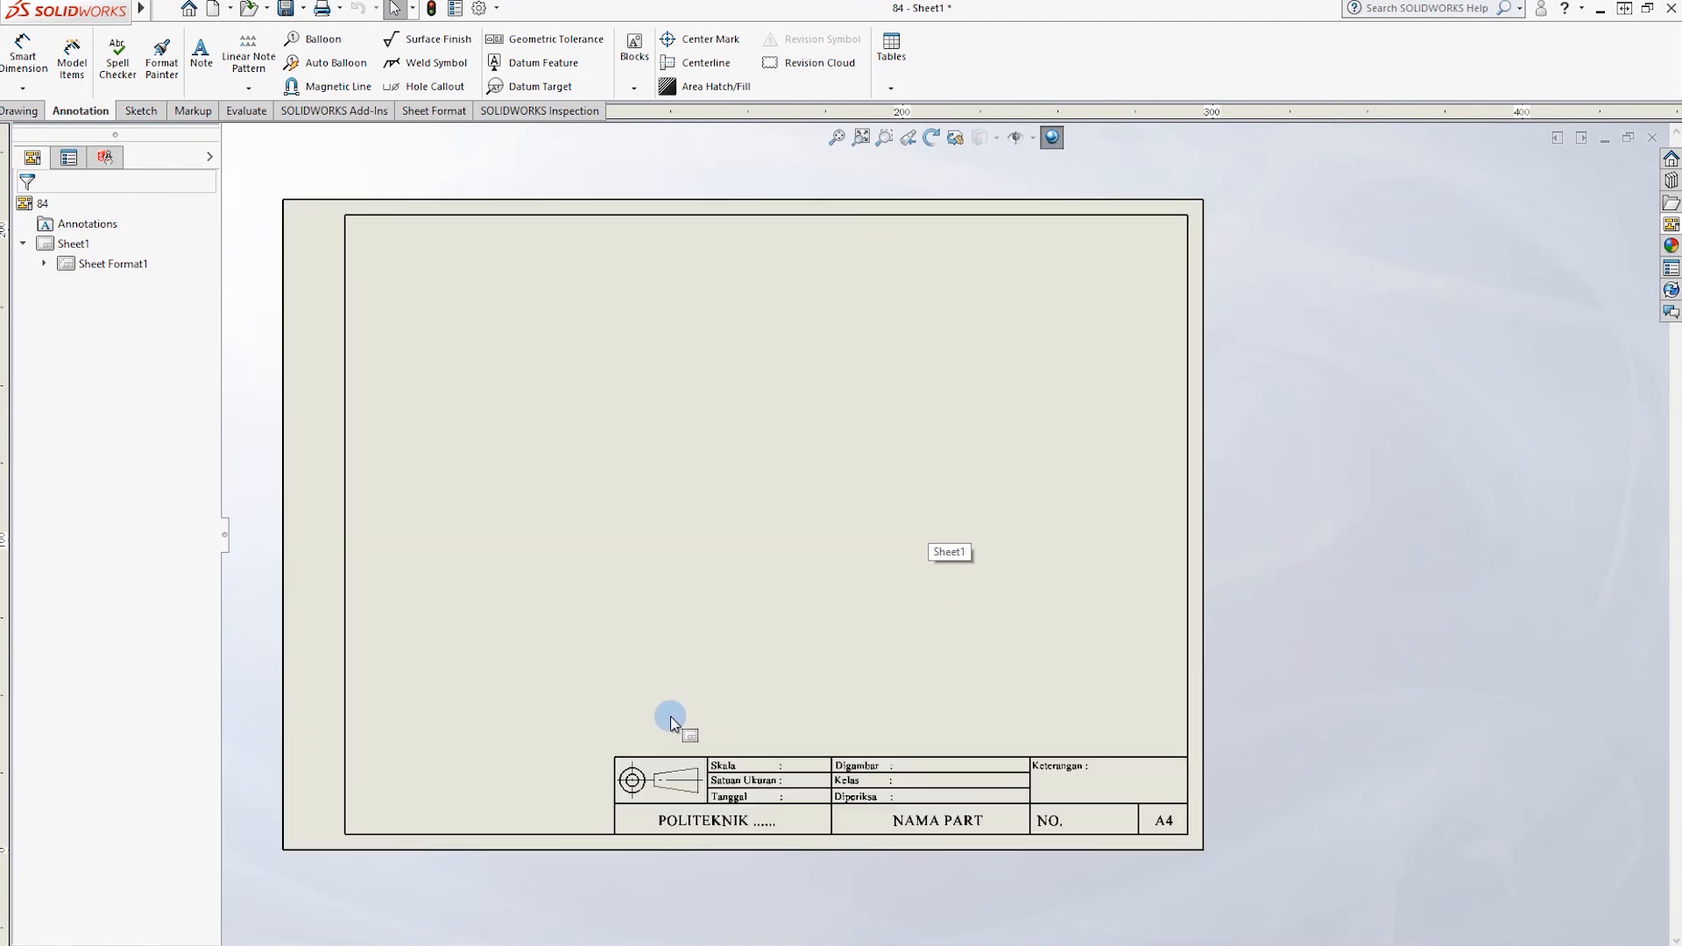
{"action": "scroll", "coordinate": [842, 468], "scroll_direction": "up", "scroll_amount": 2}
Insert an isometric model view of part 84, move it to the sheet's upper right, and change it to the front orientation.
{"action": "left_click", "coordinate": [21, 112]}
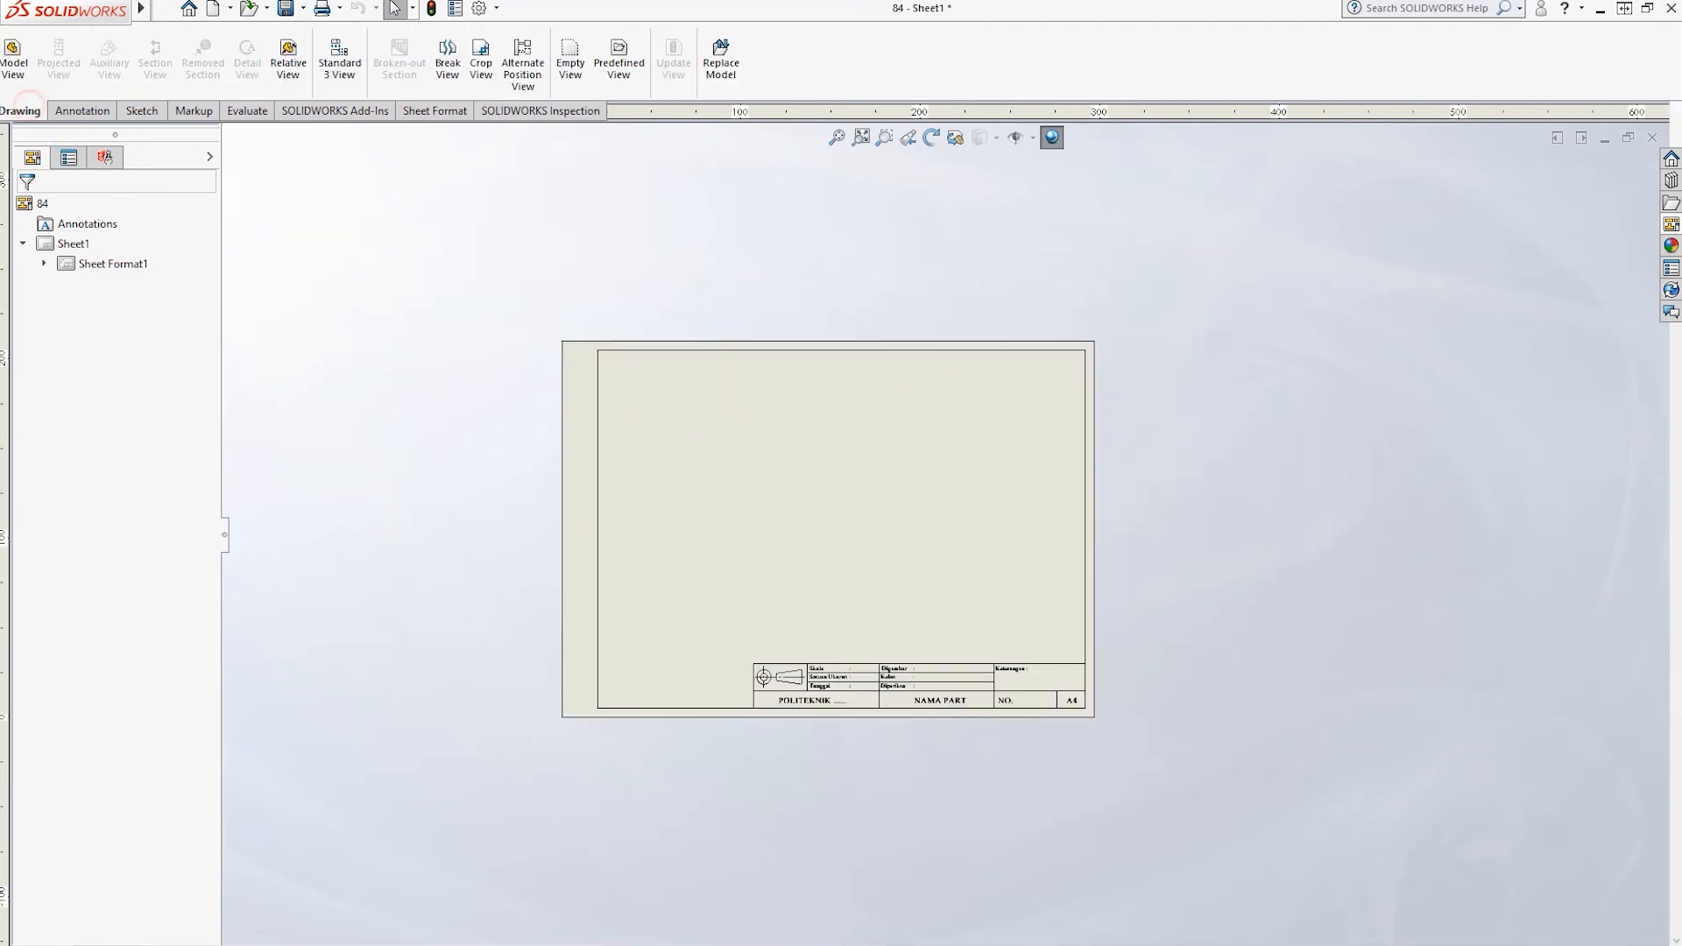
{"action": "left_click", "coordinate": [13, 56]}
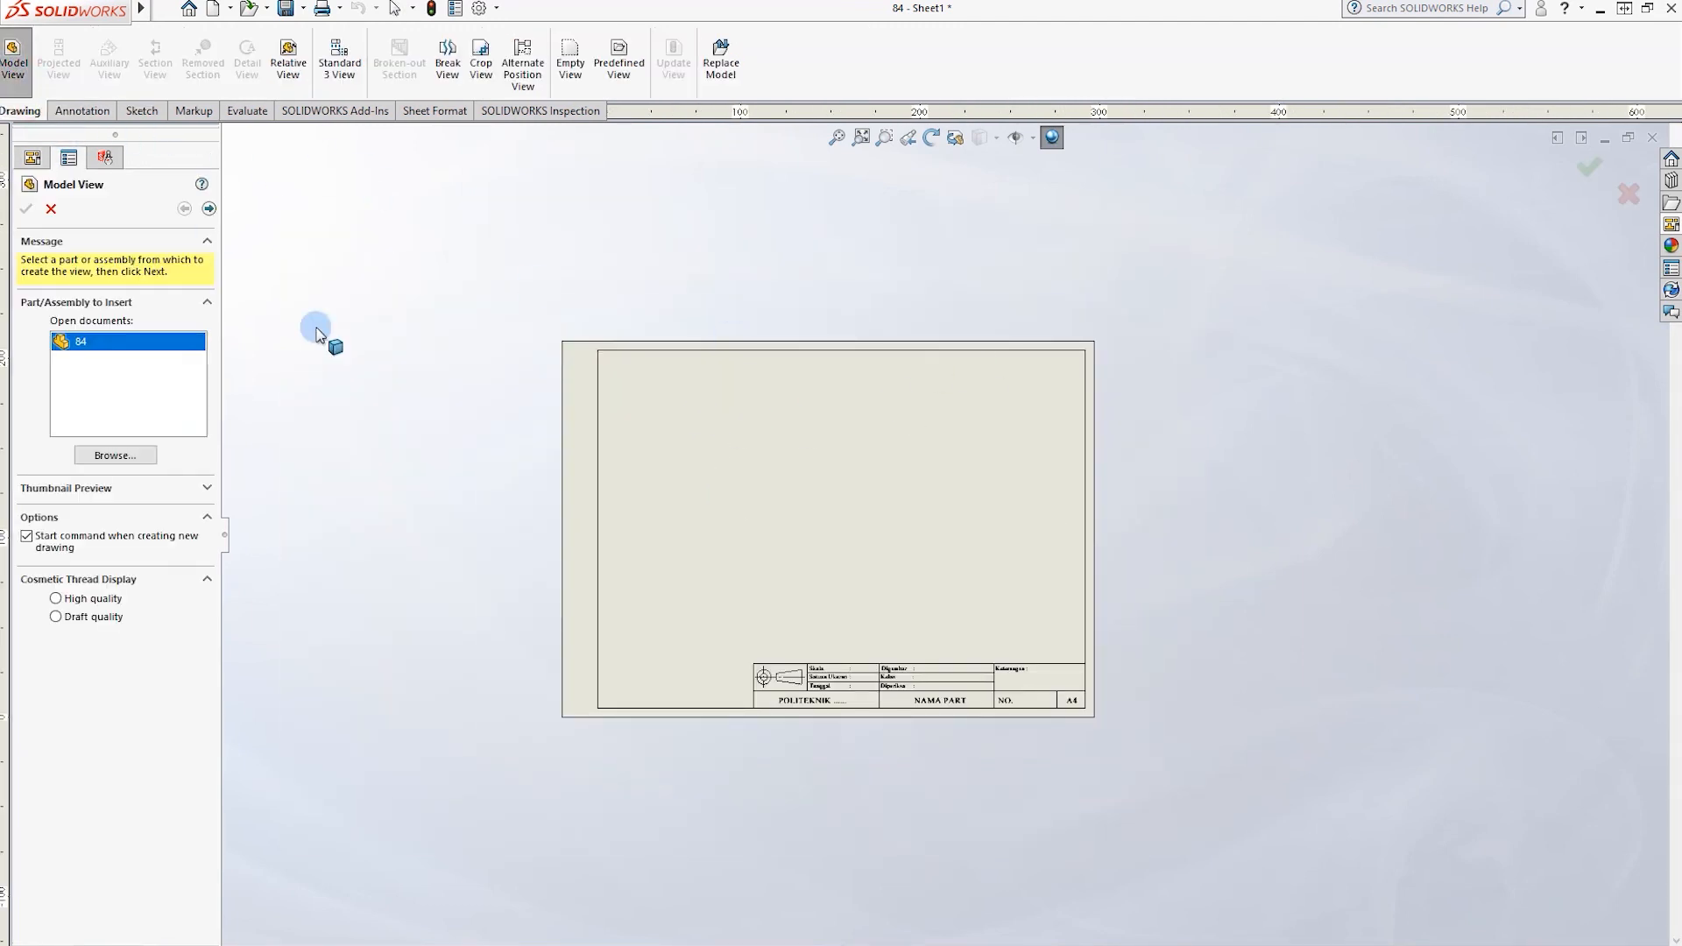
{"action": "double_click", "coordinate": [84, 344]}
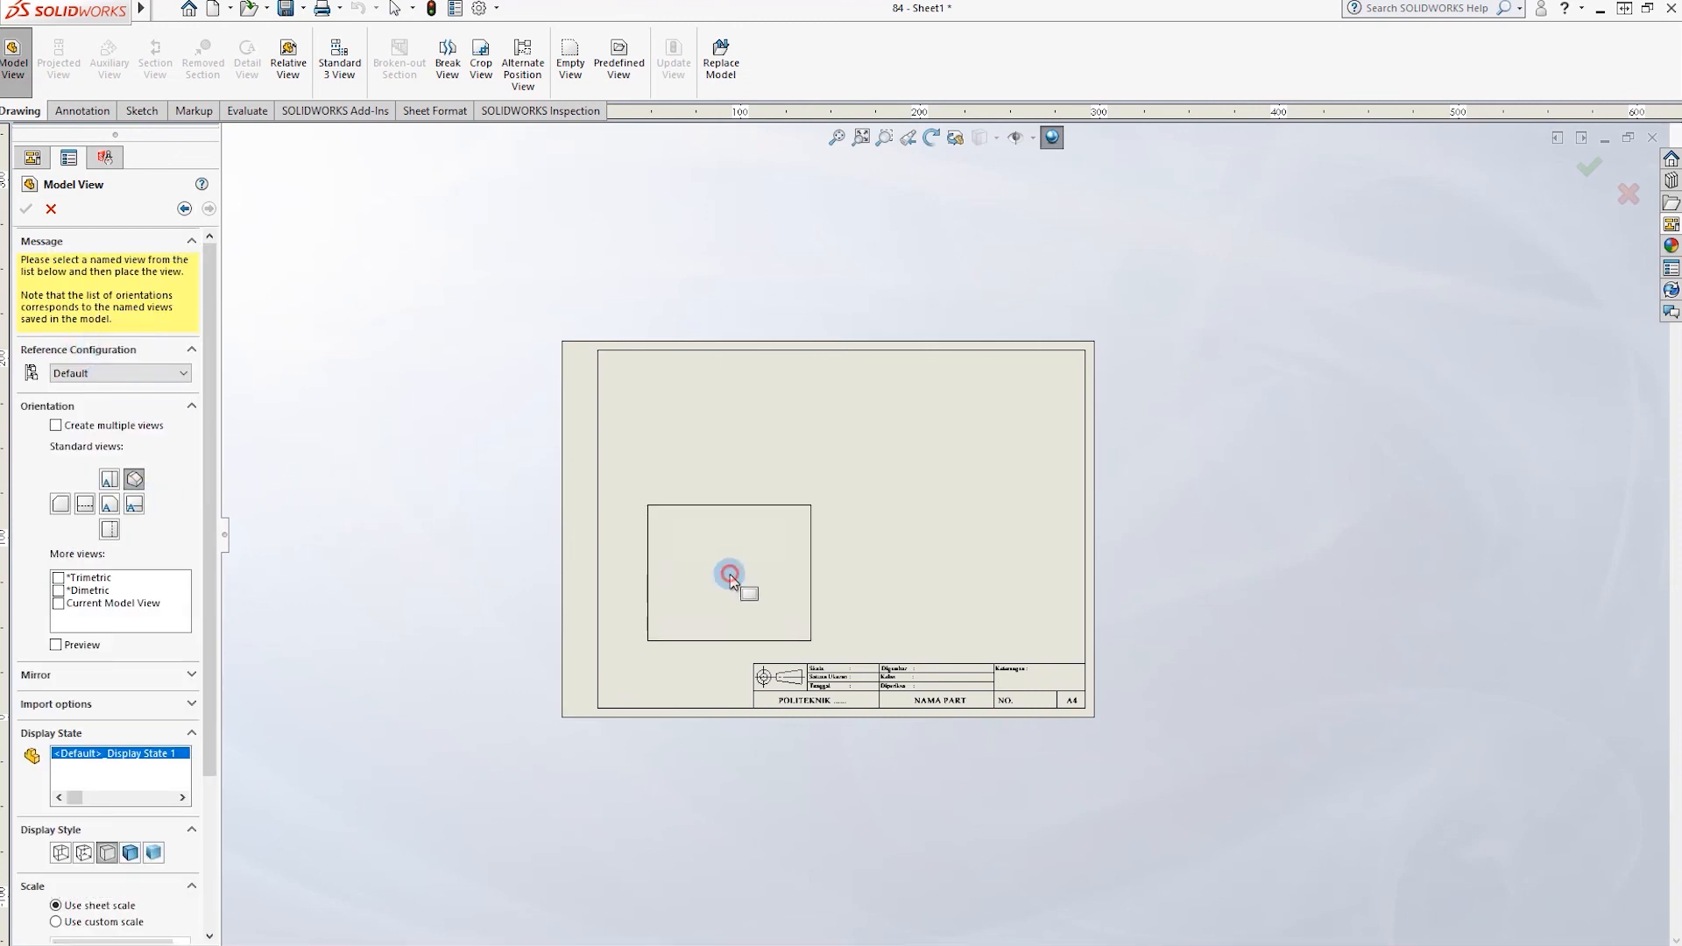
{"action": "left_click", "coordinate": [730, 575]}
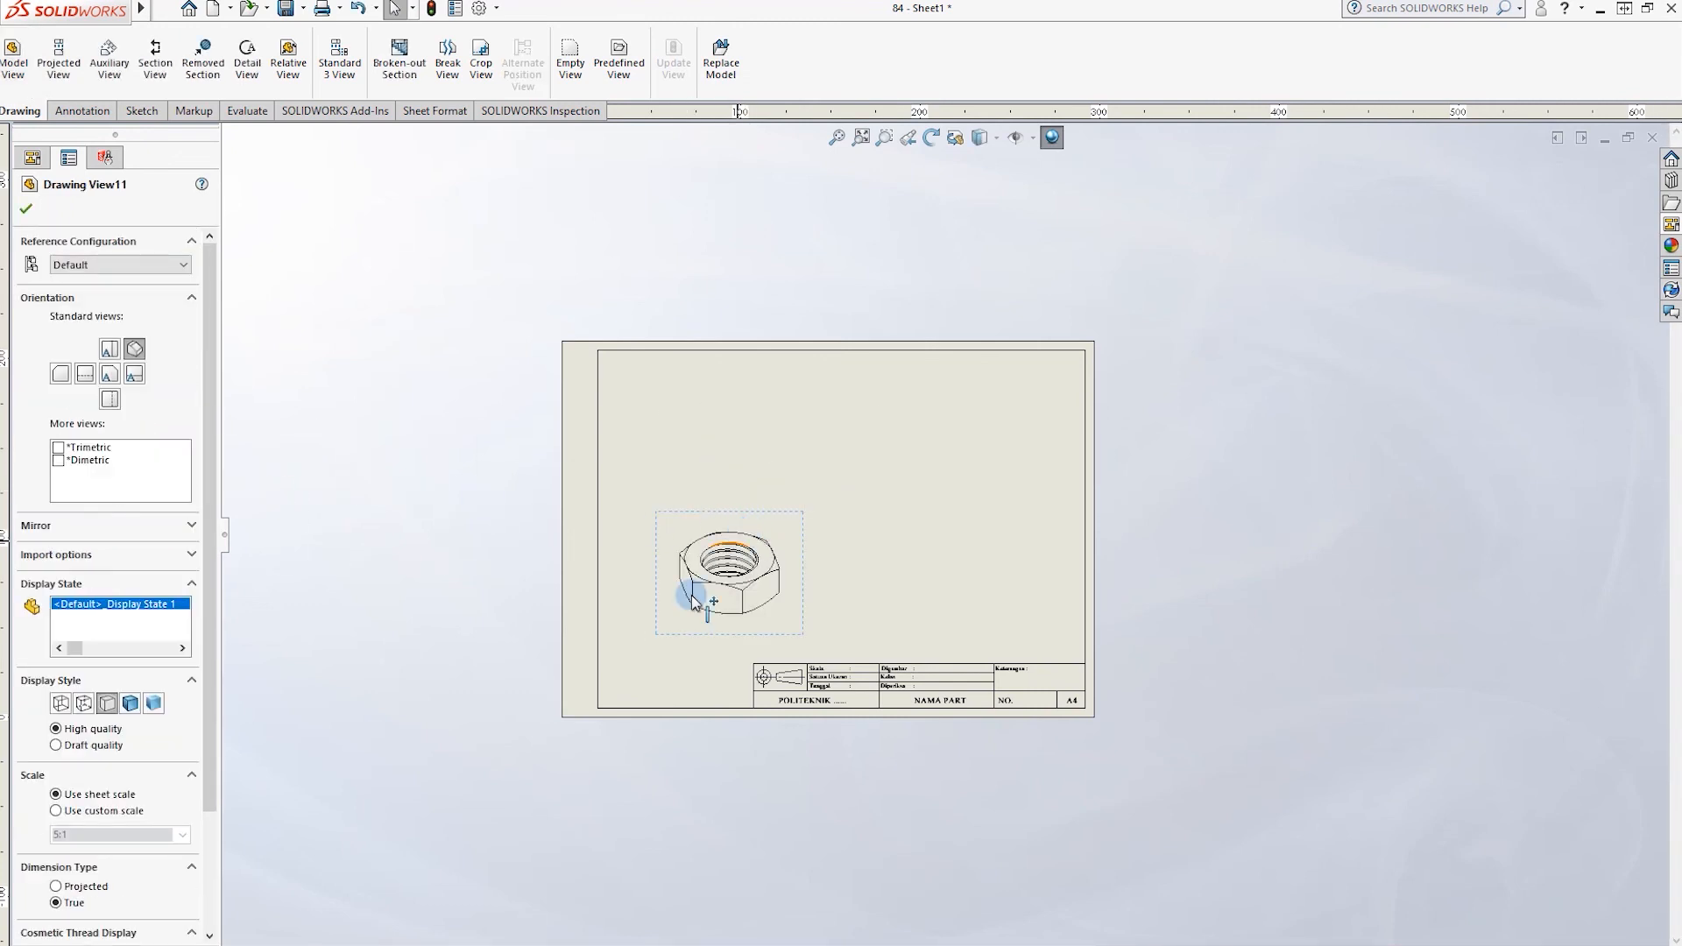
{"action": "mouse_move", "coordinate": [660, 638]}
{"action": "left_mouse_down"}
{"action": "mouse_move", "coordinate": [833, 559]}
{"action": "mouse_move", "coordinate": [902, 474]}
{"action": "left_mouse_up"}
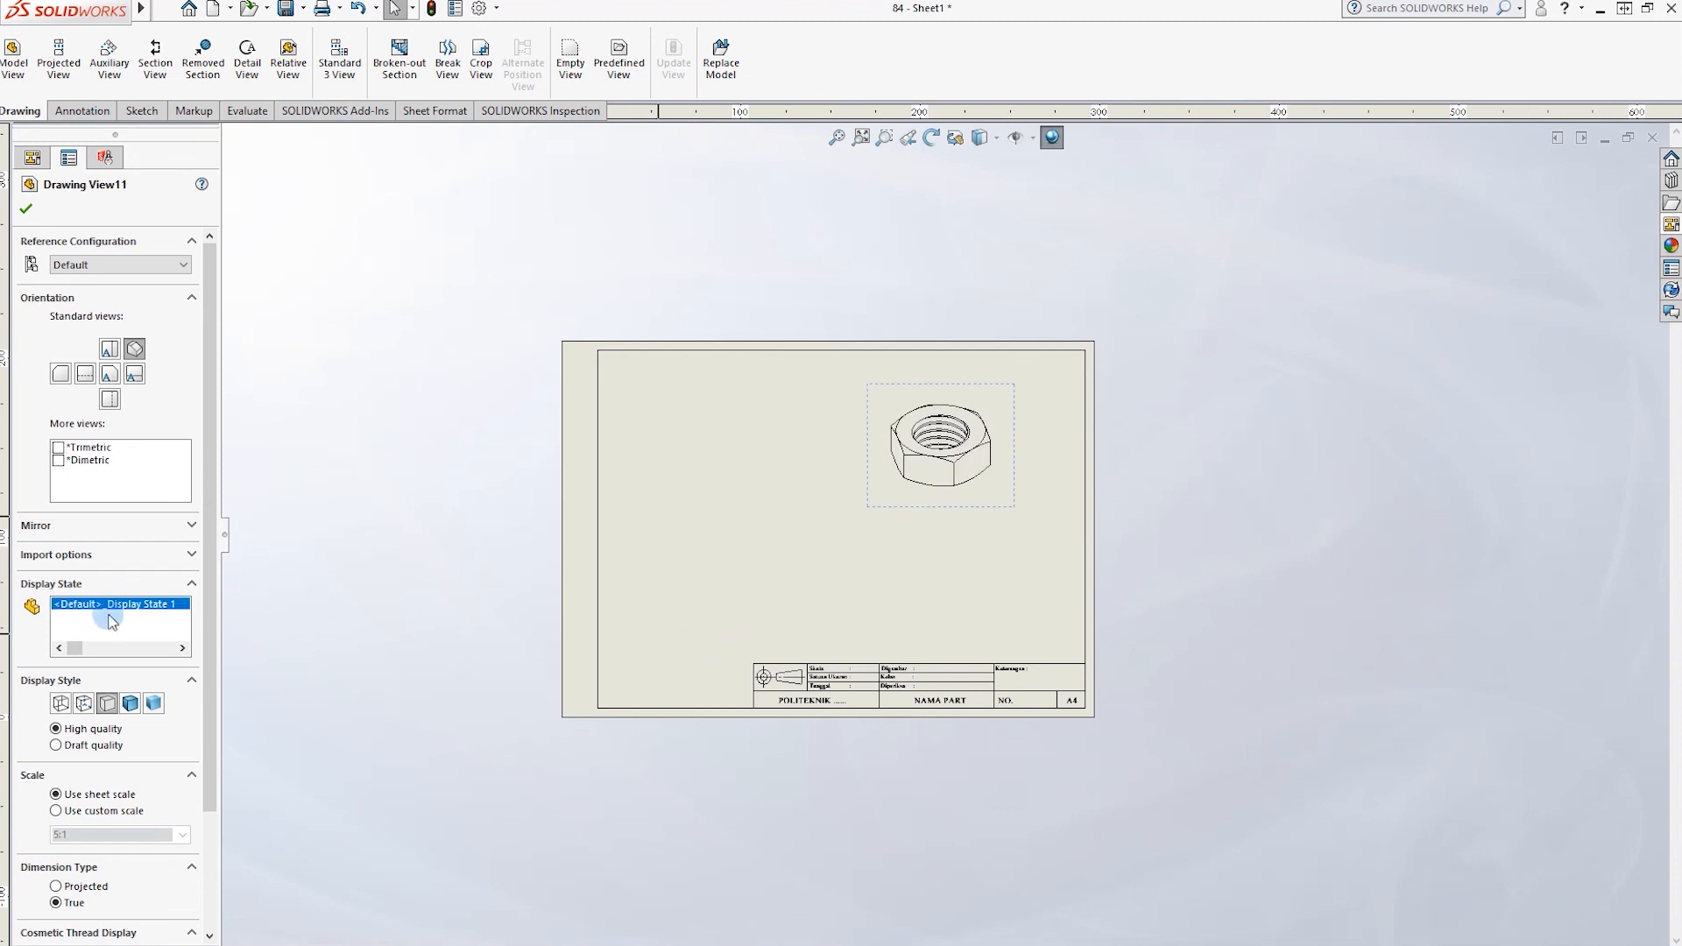
{"action": "left_click", "coordinate": [133, 375]}
{"action": "left_click", "coordinate": [714, 564]}
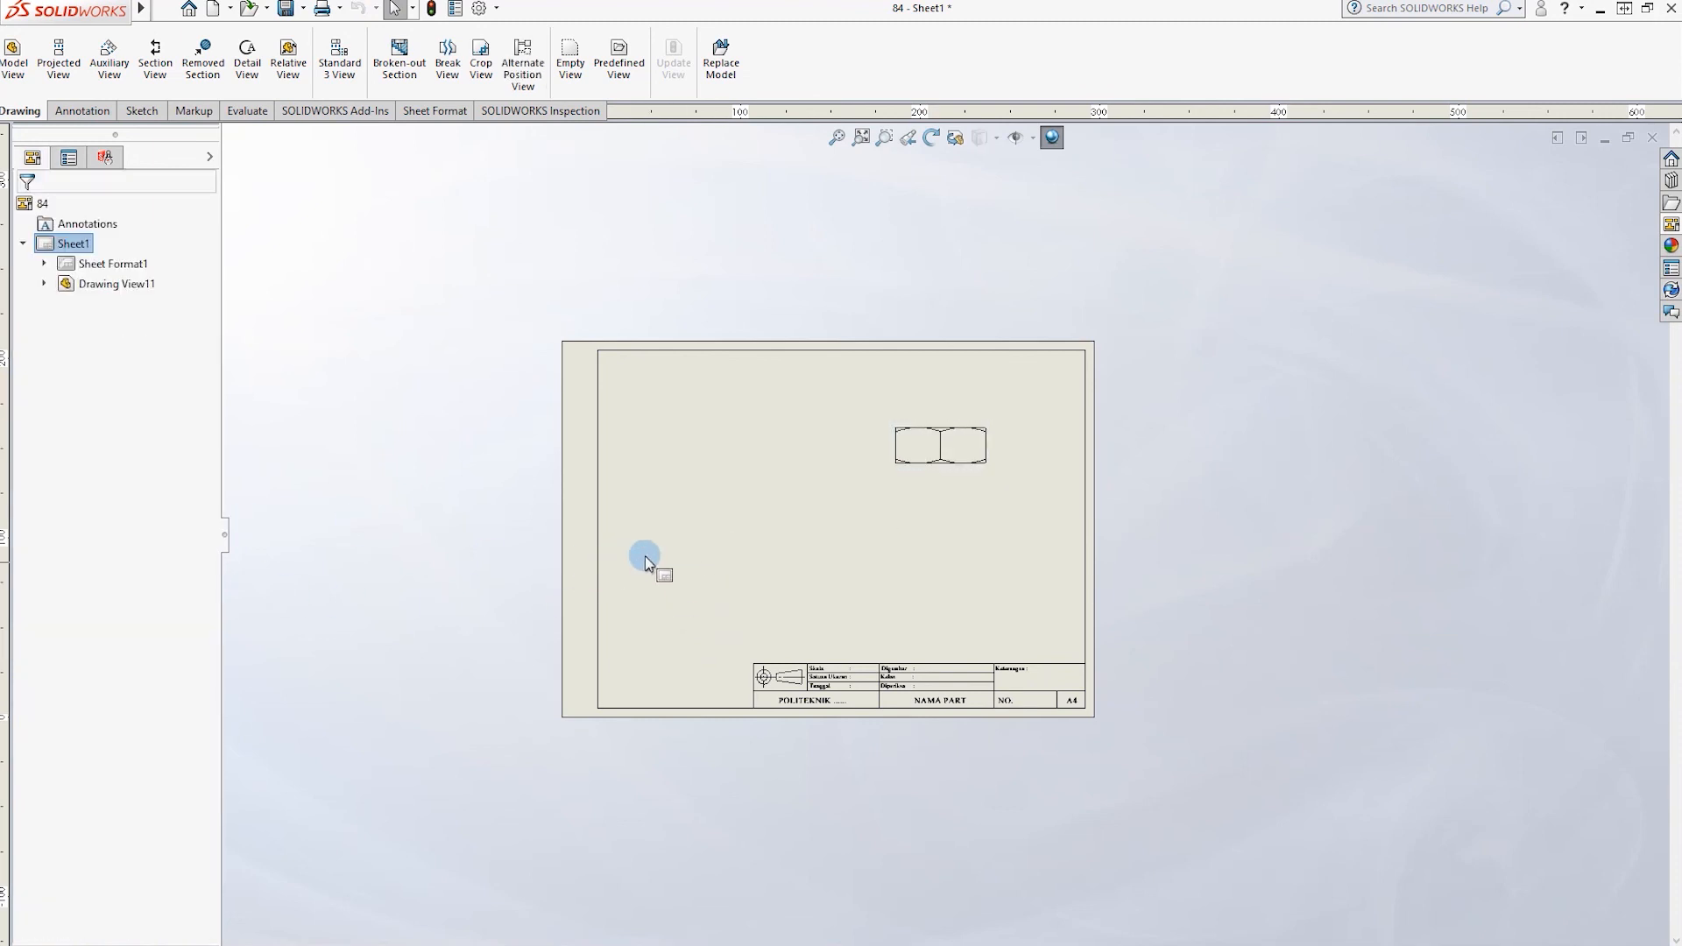
Insert a front view of part 84 at the sheet's lower left, with projected views above it and to its right.
{"action": "left_click", "coordinate": [14, 68]}
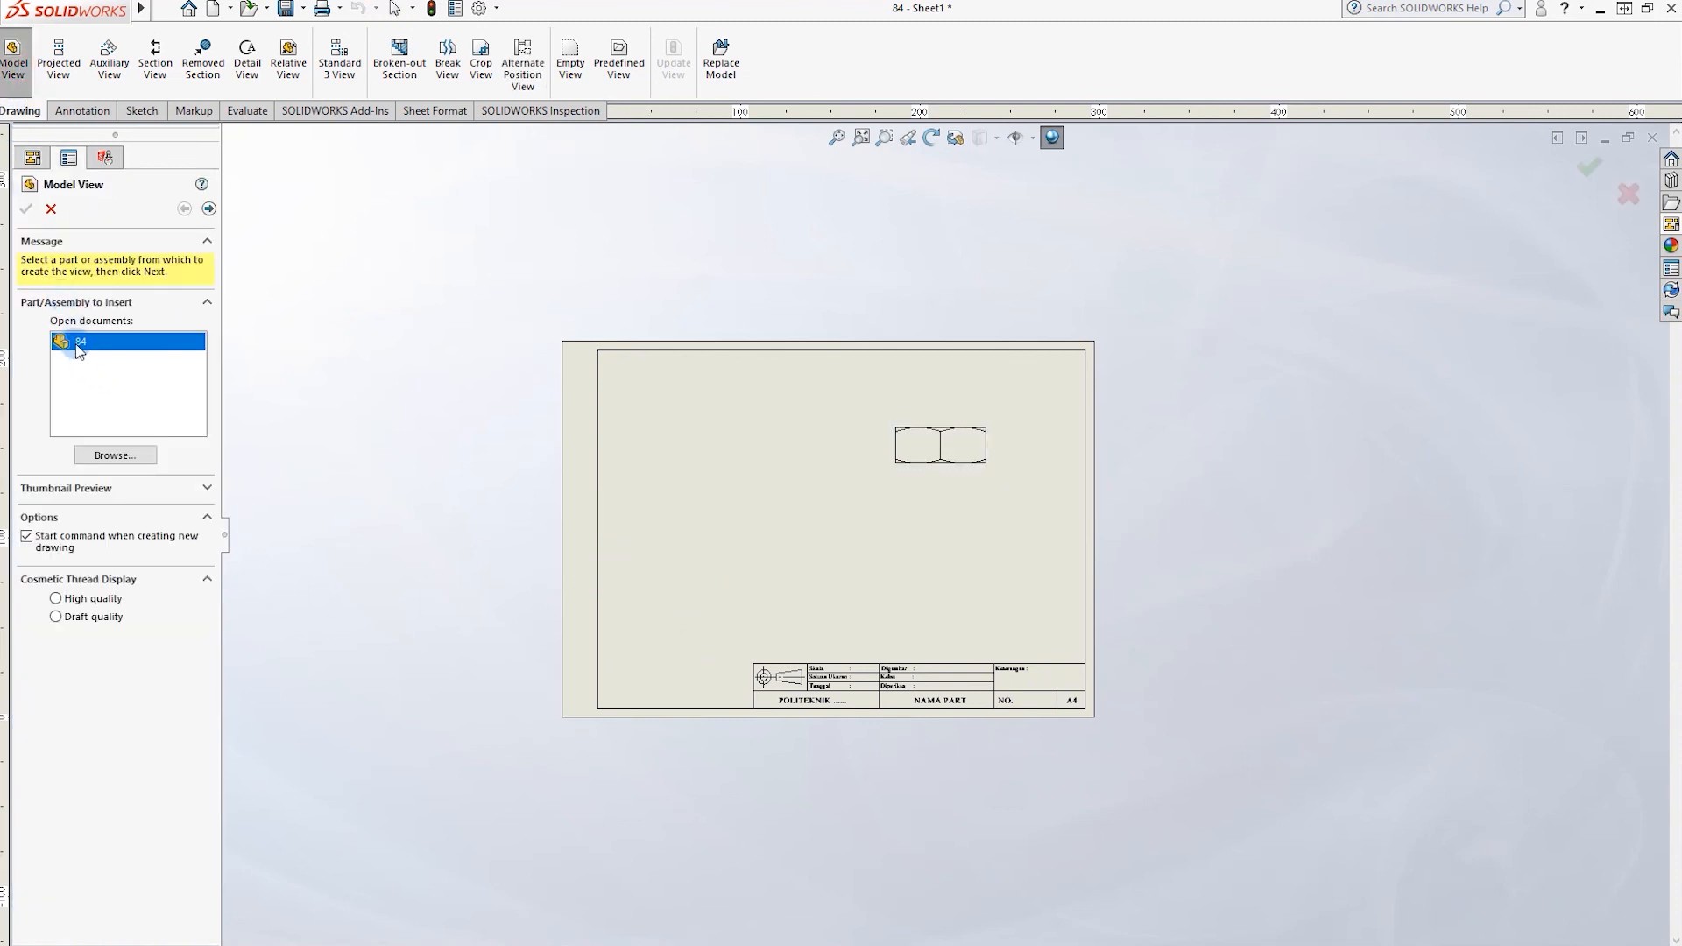
{"action": "double_click", "coordinate": [79, 349]}
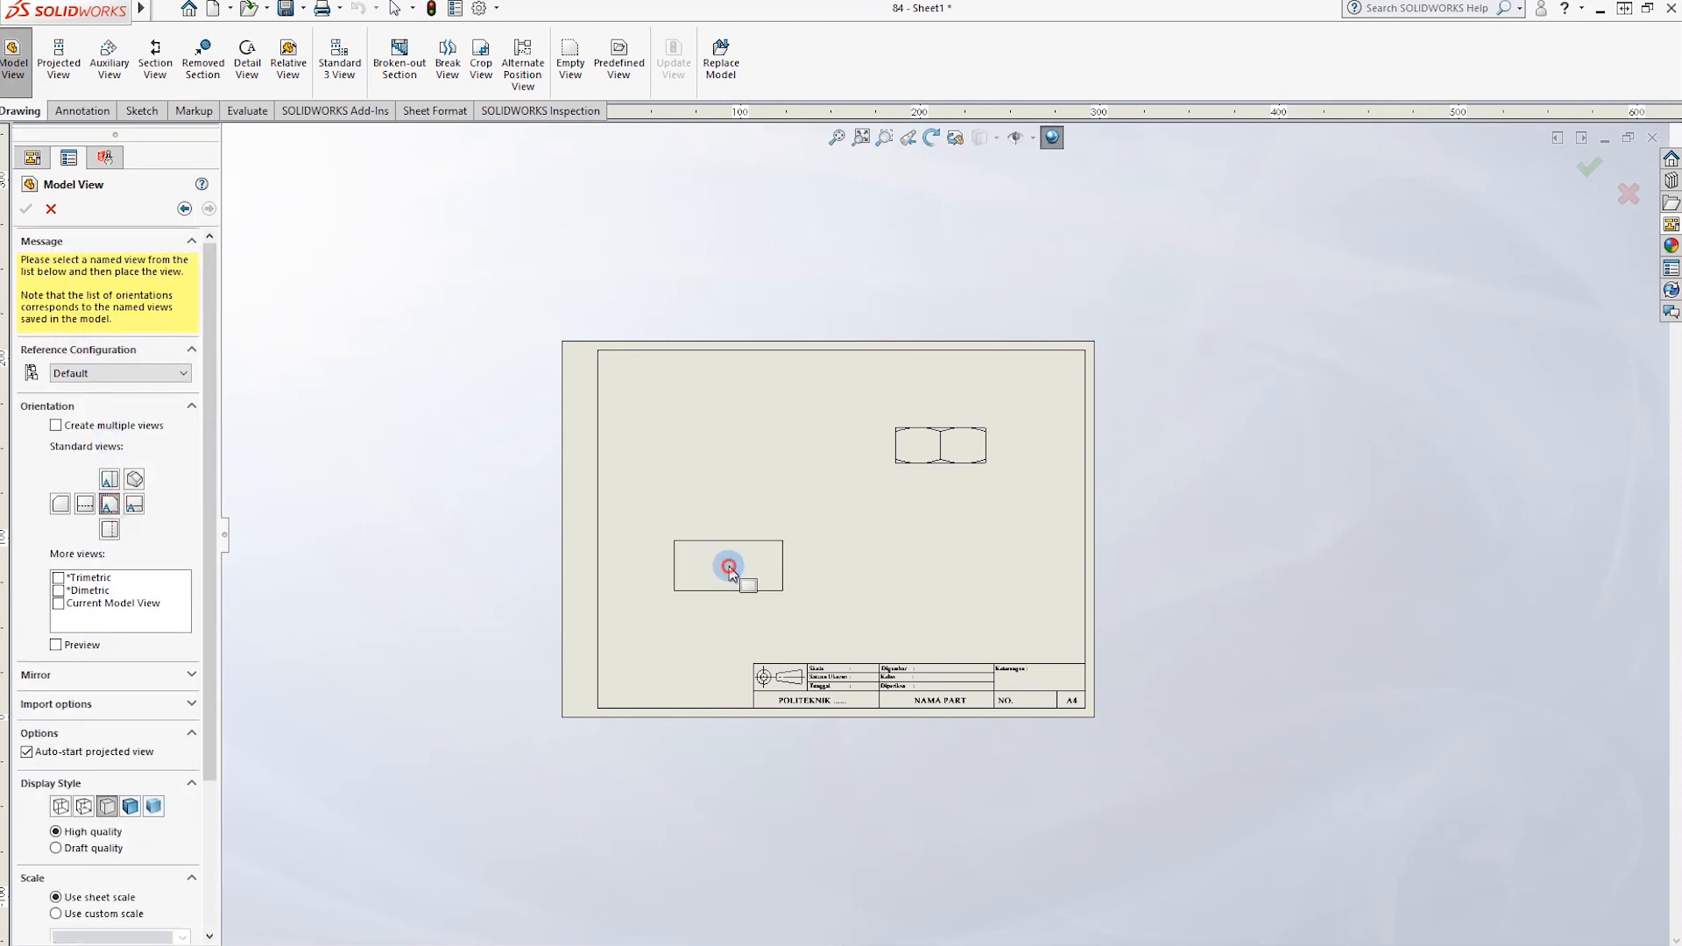
{"action": "left_click", "coordinate": [729, 568]}
{"action": "left_click", "coordinate": [740, 455]}
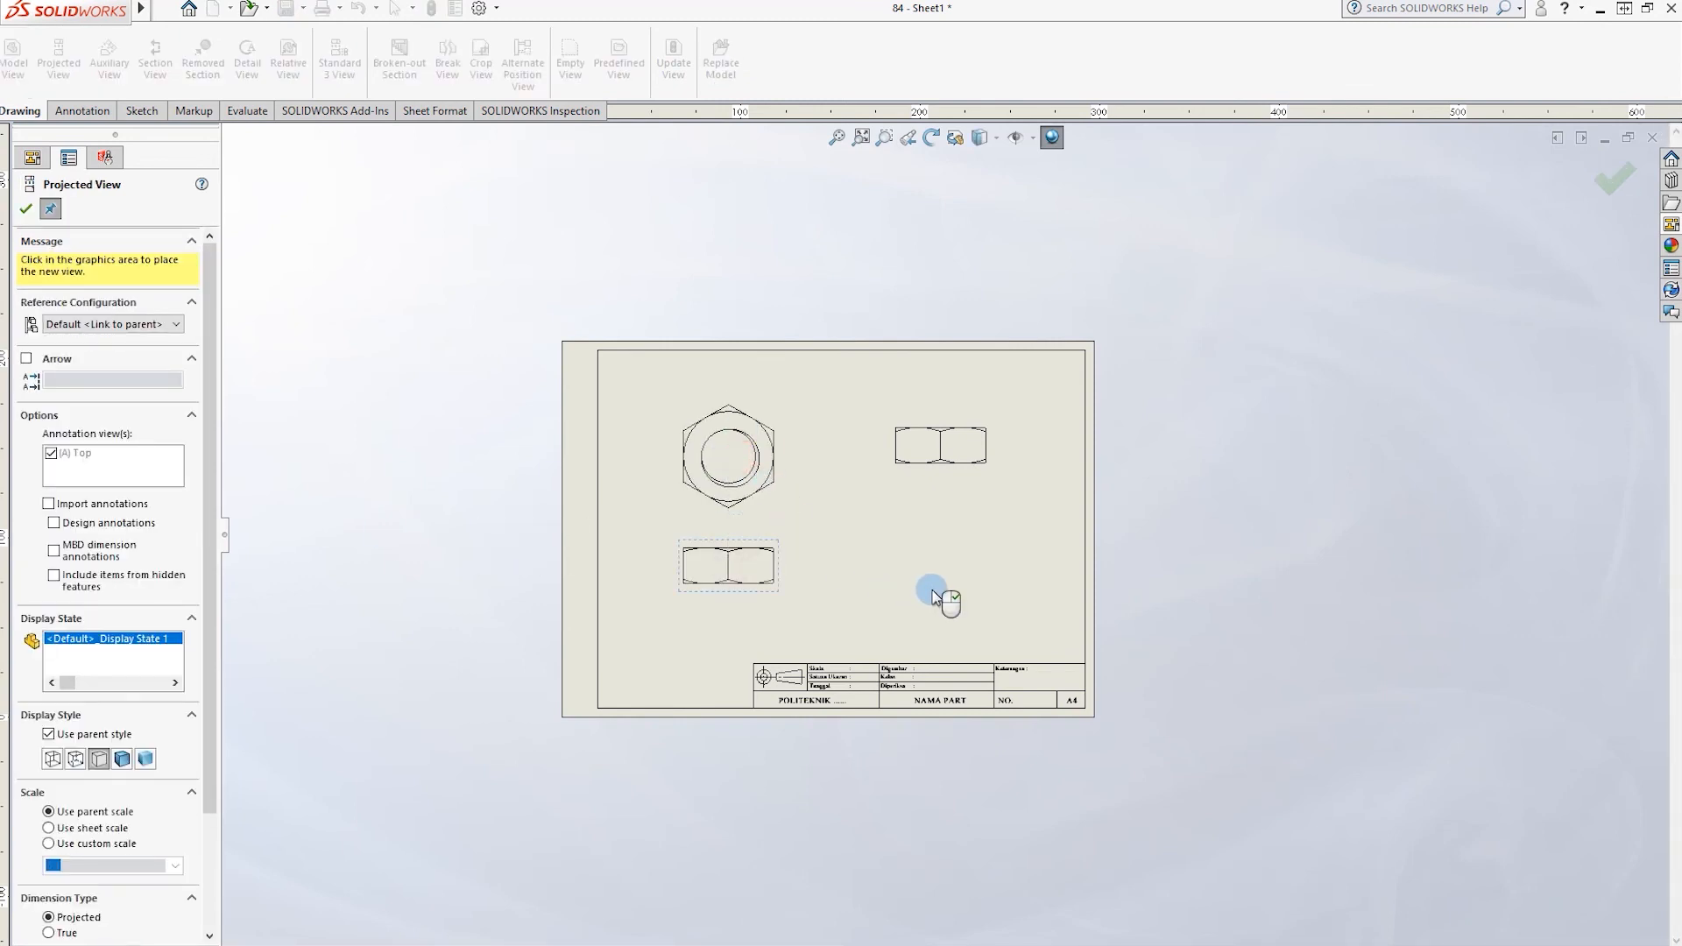
{"action": "left_click", "coordinate": [911, 570]}
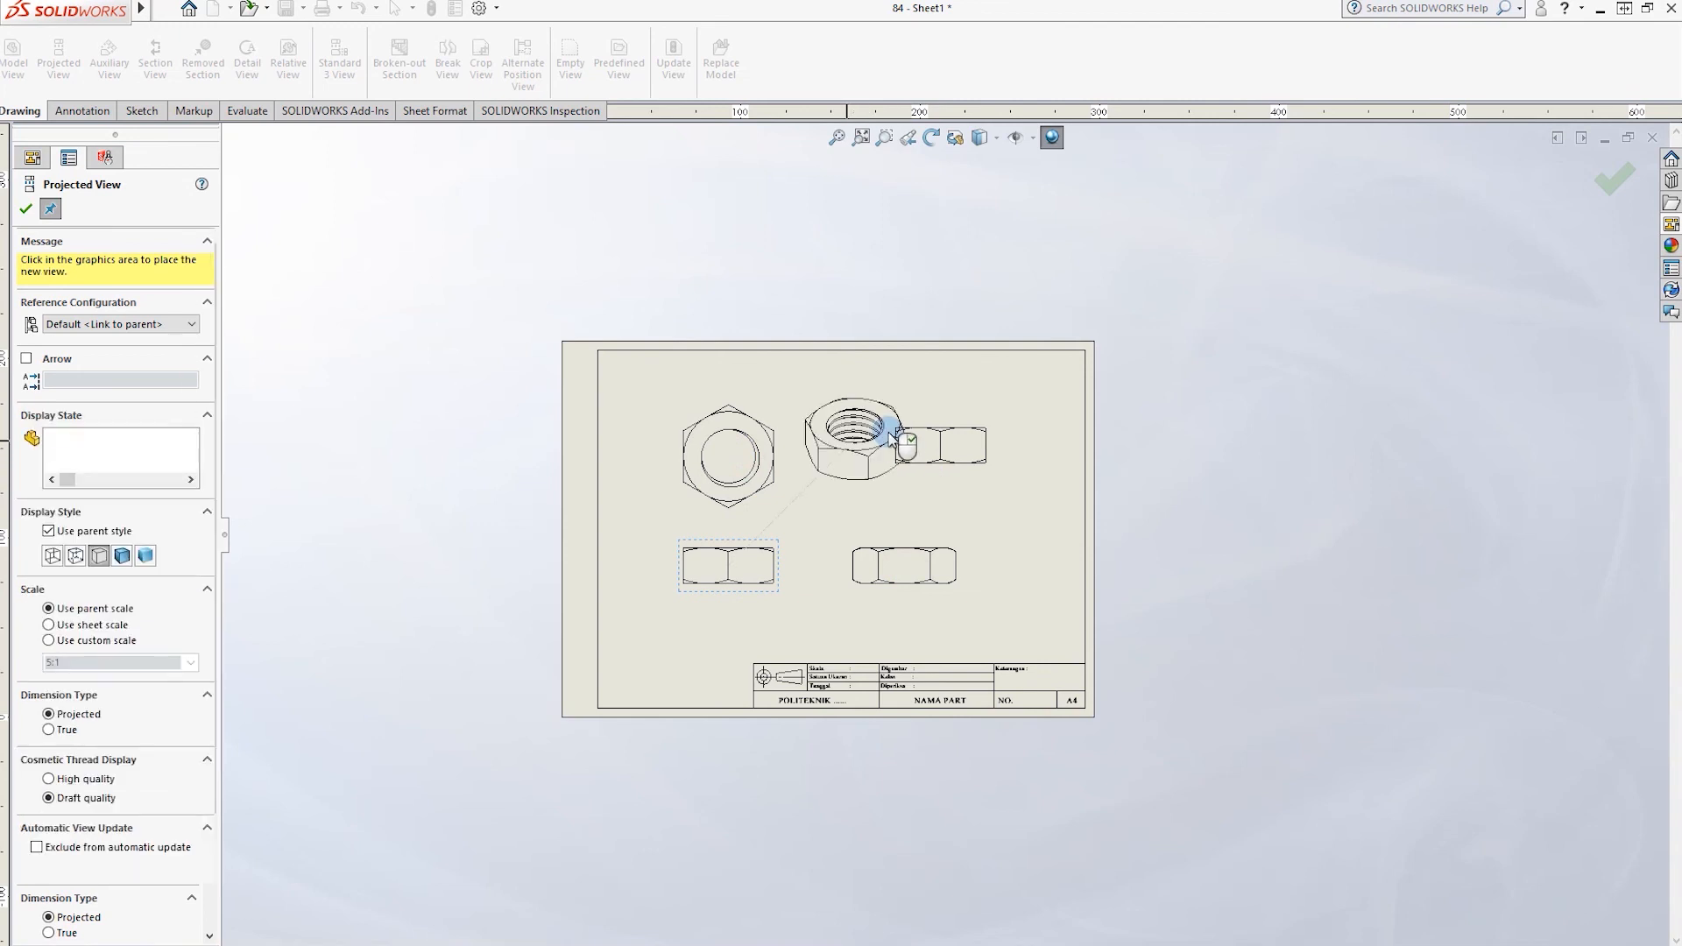
{"action": "left_click", "coordinate": [881, 434]}
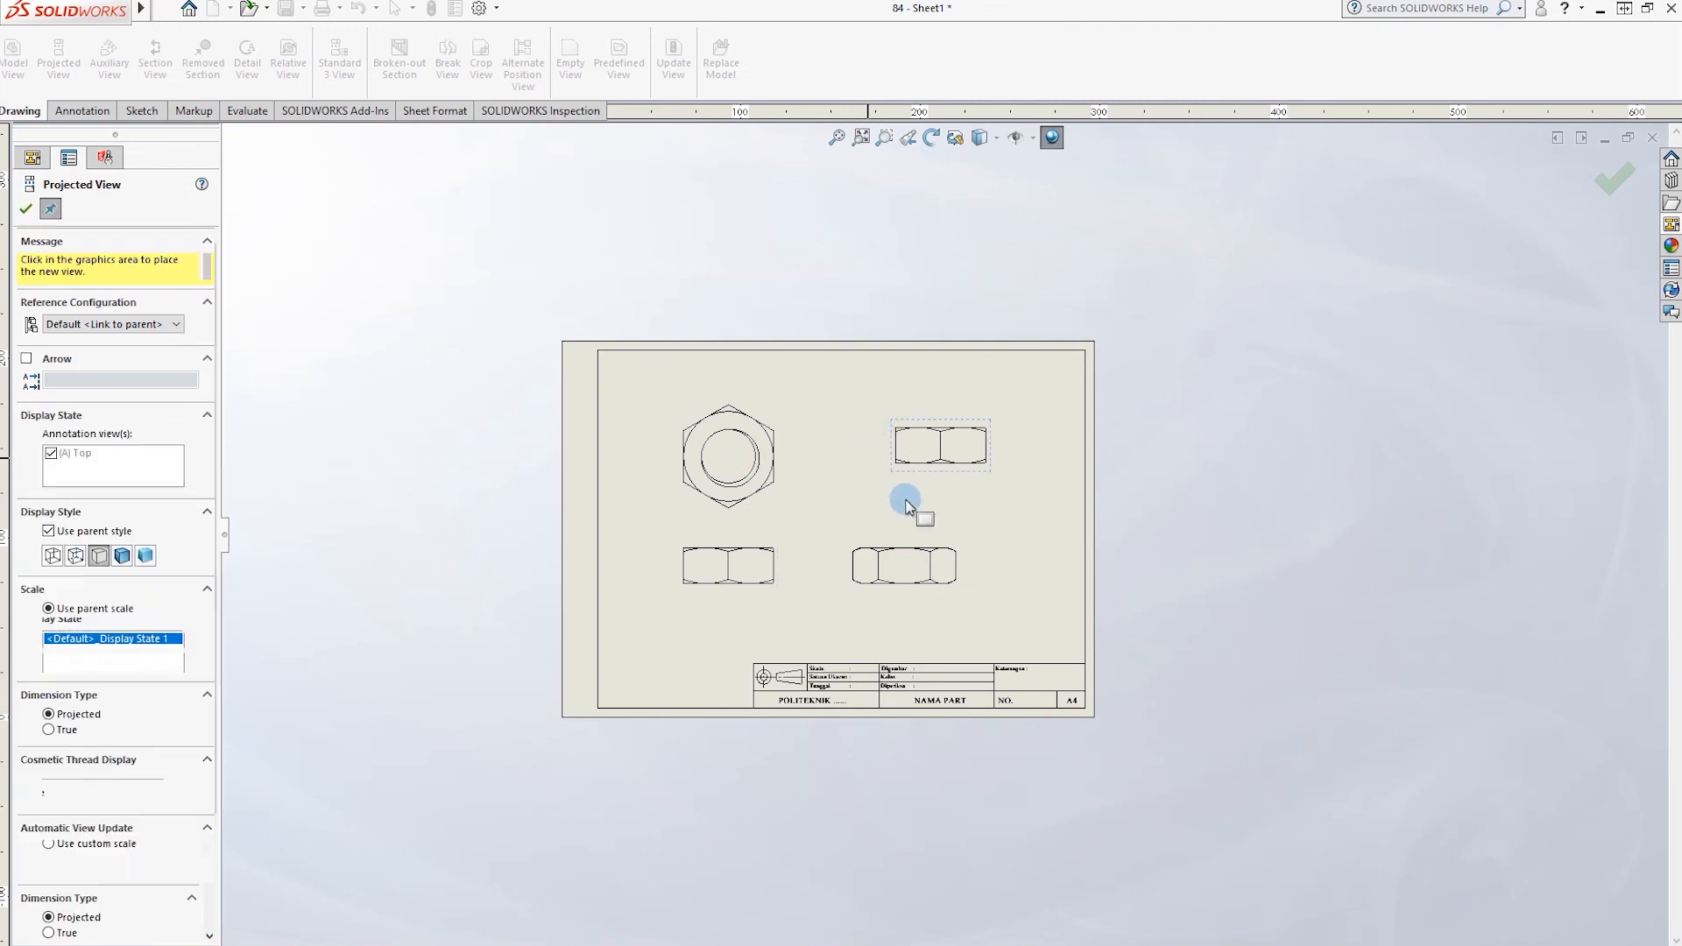
Delete the extra nut front view at the upper right of the sheet.
{"action": "left_click", "coordinate": [969, 480]}
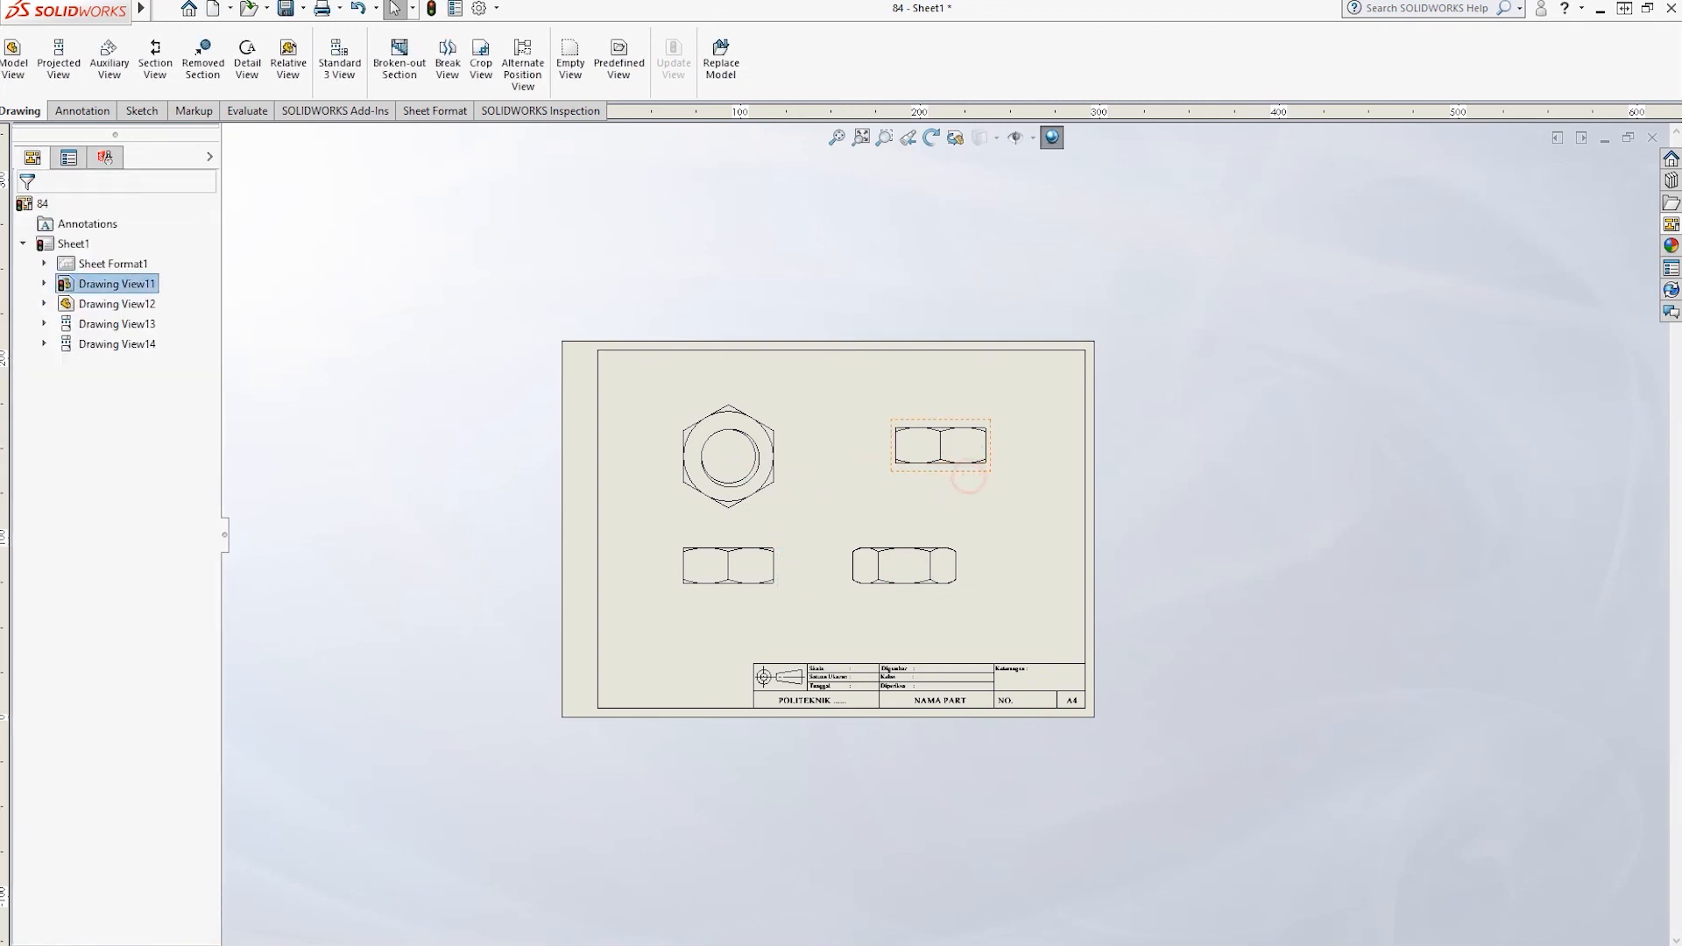
{"action": "key", "text": "Delete"}
{"action": "left_click", "coordinate": [961, 429]}
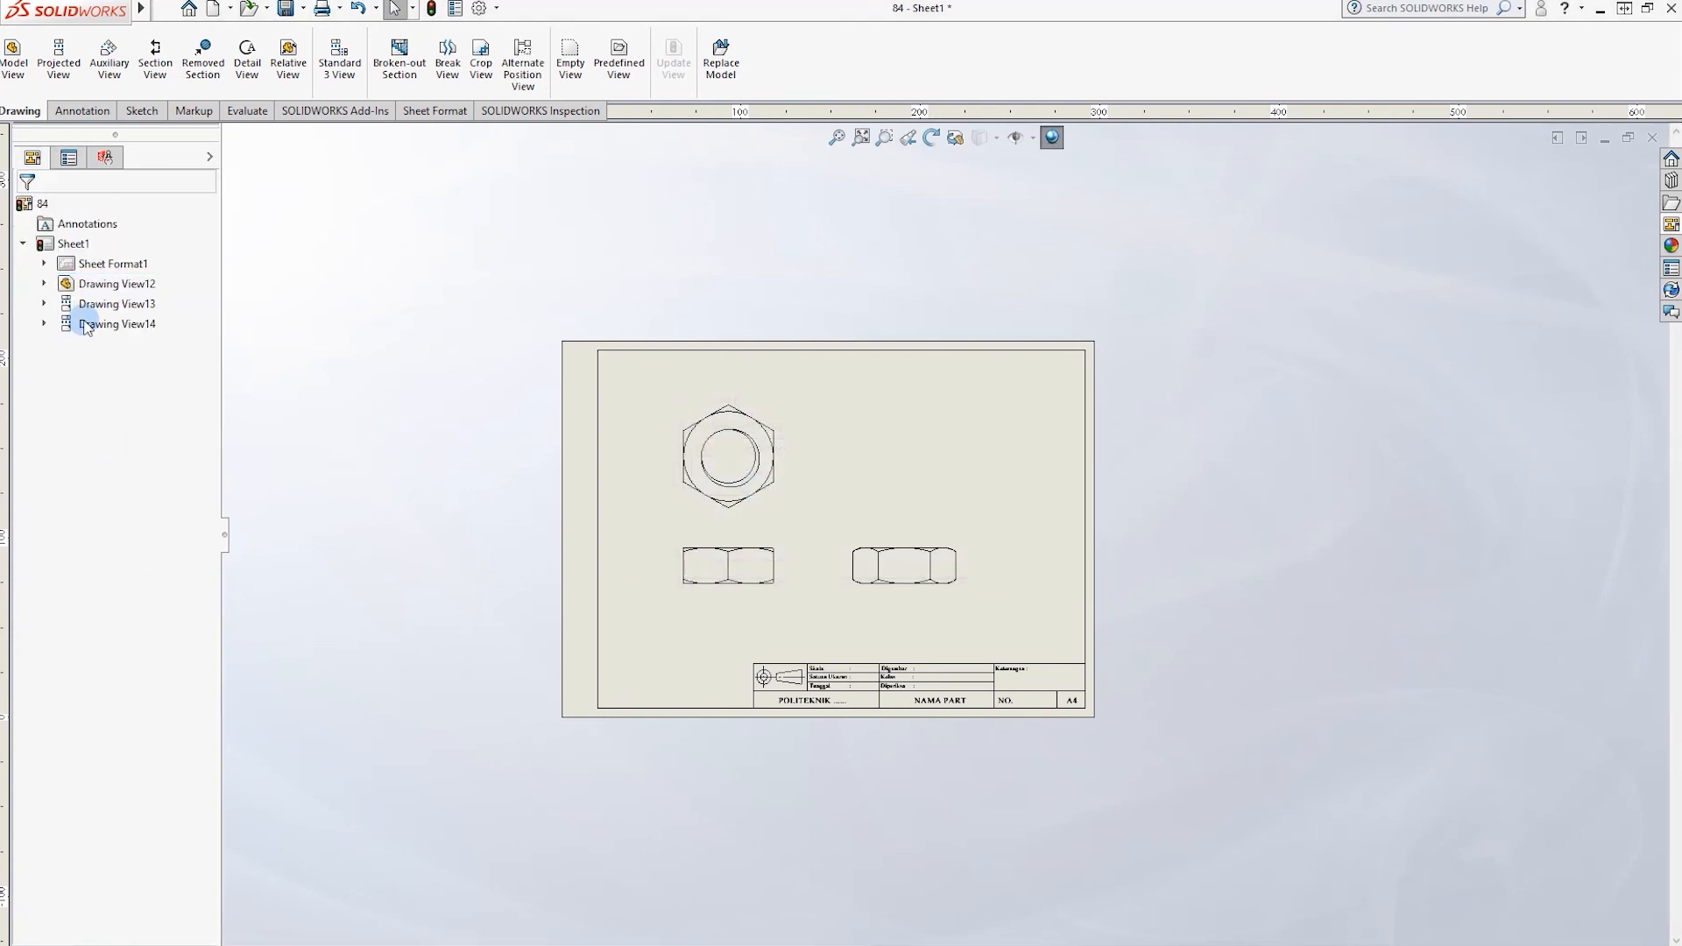
Project an isometric view from the nut's front view and place it in the upper right area, above the side view.
{"action": "left_click", "coordinate": [12, 57]}
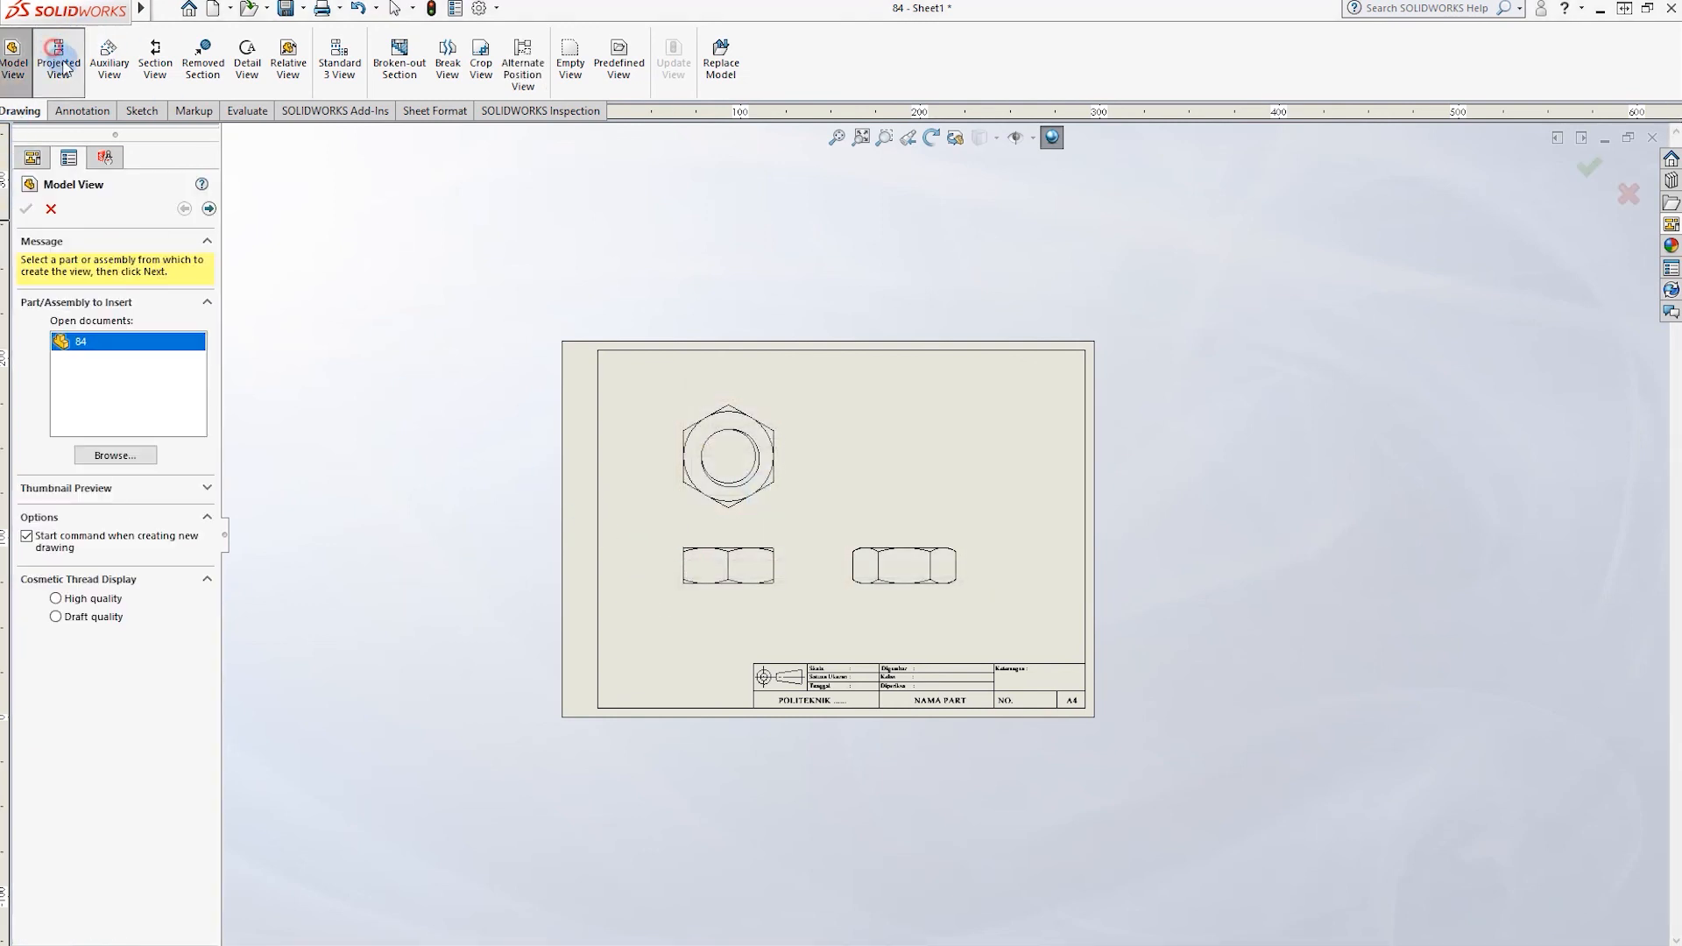
{"action": "left_click", "coordinate": [63, 66]}
{"action": "left_click", "coordinate": [774, 557]}
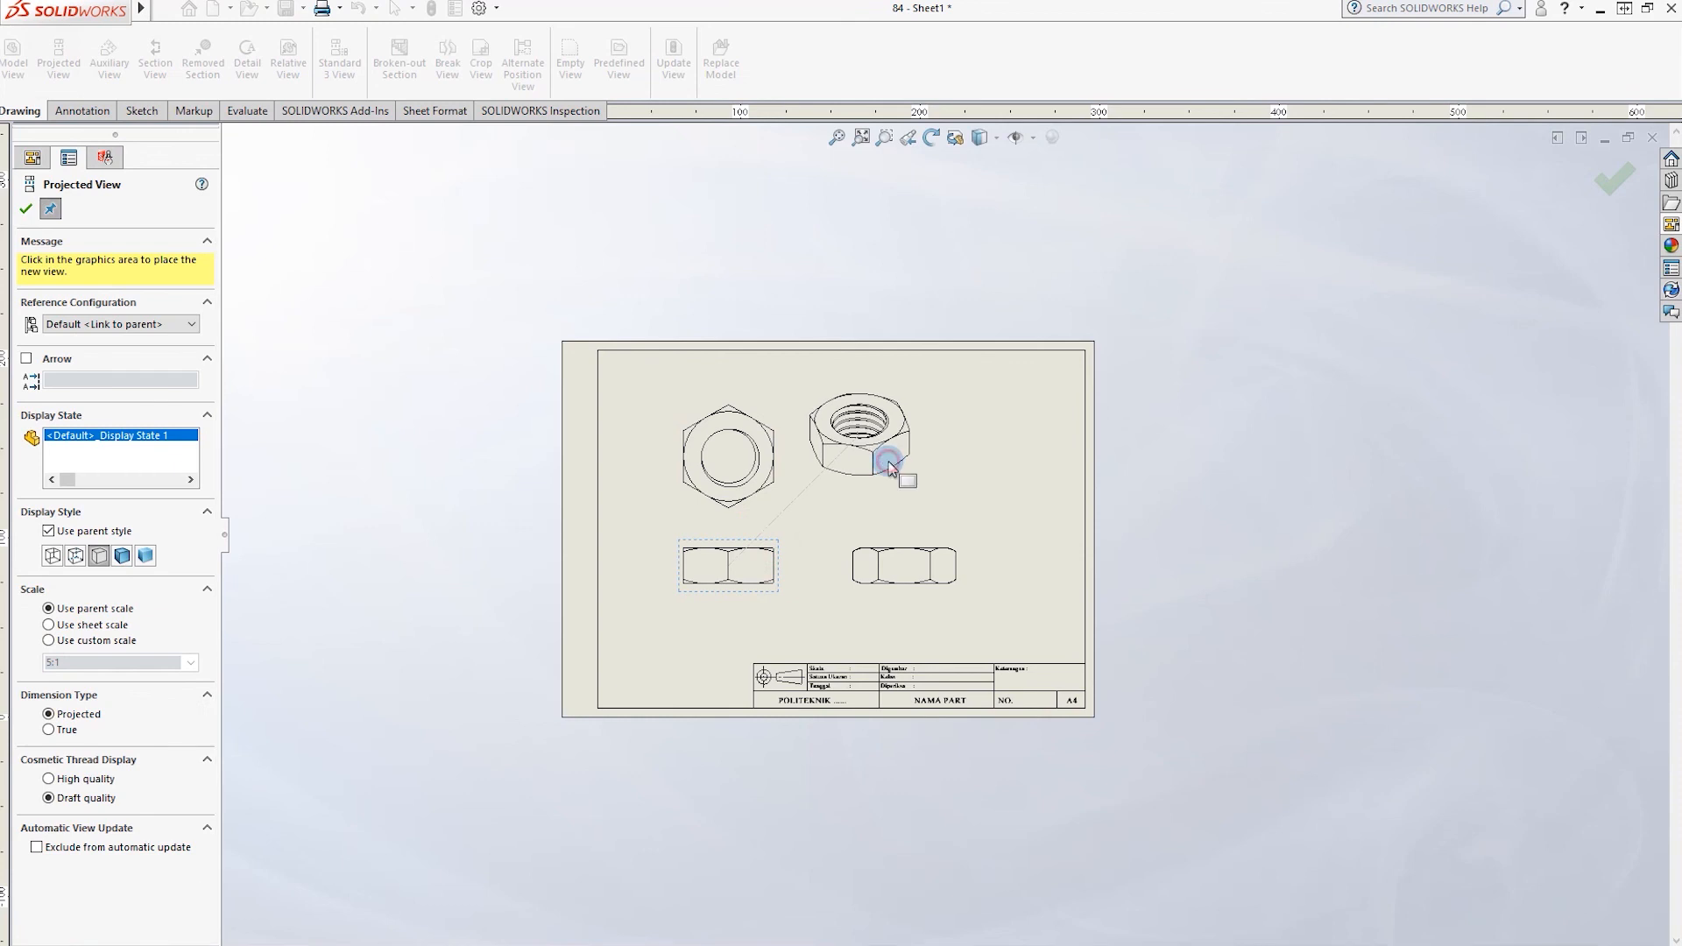
{"action": "left_click", "coordinate": [889, 467]}
{"action": "mouse_move", "coordinate": [894, 508]}
{"action": "left_mouse_down"}
{"action": "mouse_move", "coordinate": [963, 510]}
{"action": "mouse_move", "coordinate": [913, 517]}
{"action": "left_mouse_up"}
{"action": "left_click", "coordinate": [1293, 544]}
{"action": "scroll", "coordinate": [912, 575], "scroll_direction": "down", "scroll_amount": 2}
{"action": "scroll", "coordinate": [789, 518], "scroll_direction": "up", "scroll_amount": 3}
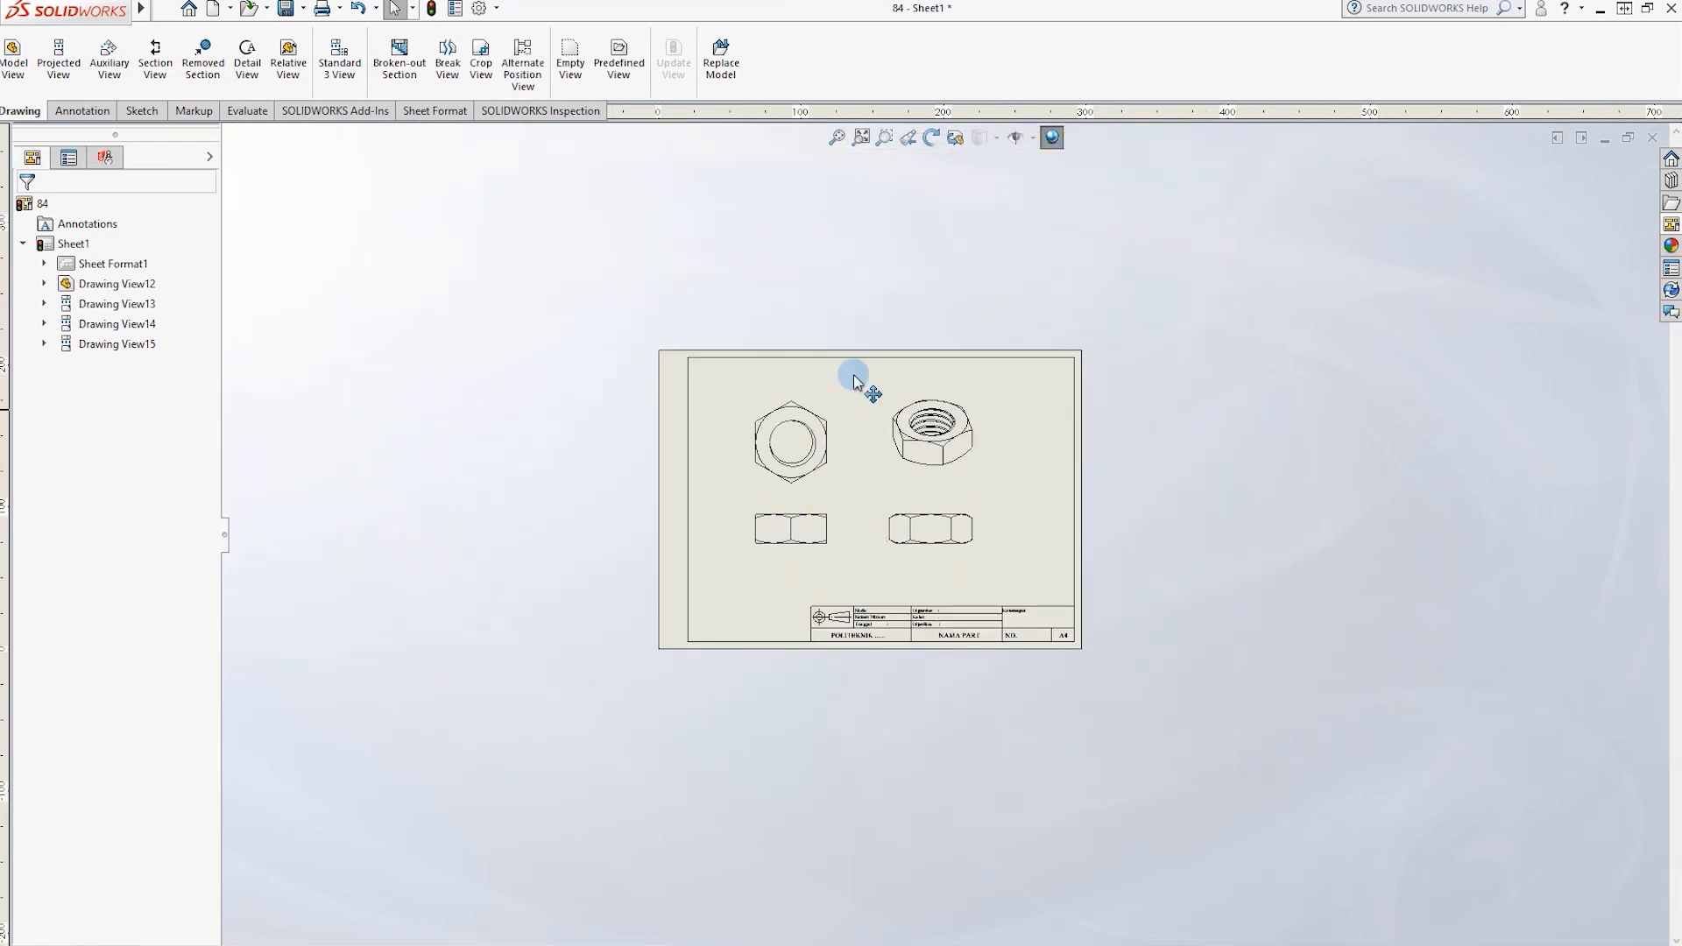
{"action": "scroll", "coordinate": [1128, 471], "scroll_direction": "down", "scroll_amount": 2}
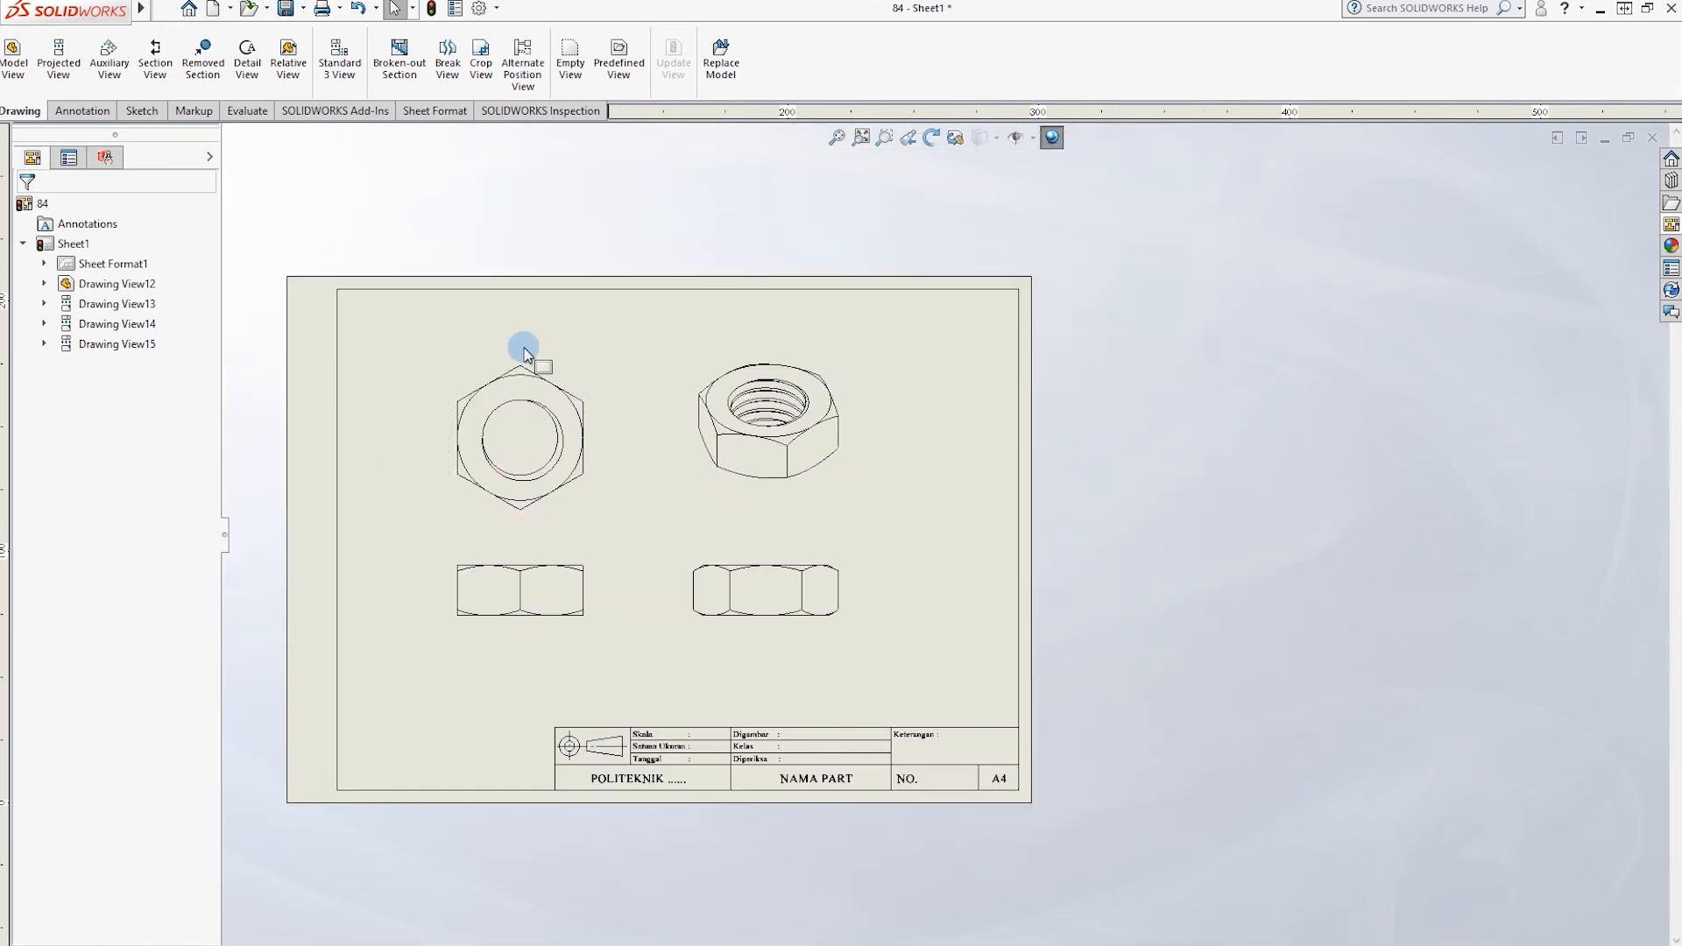
{"action": "scroll", "coordinate": [582, 686], "scroll_direction": "down", "scroll_amount": 2}
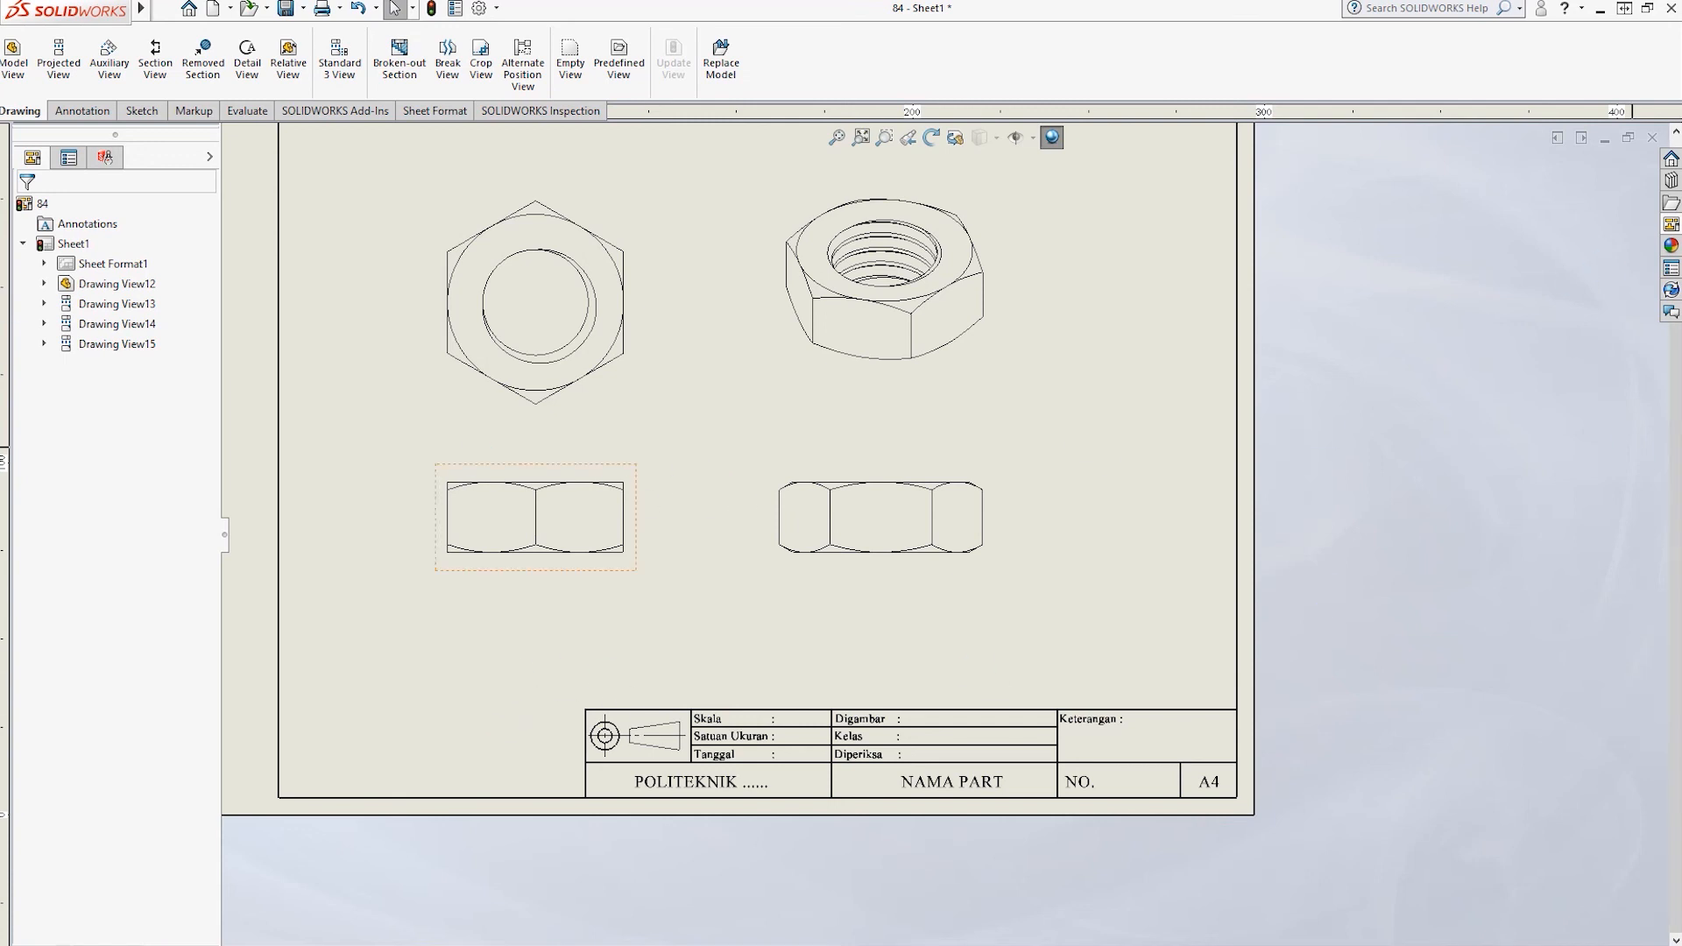
{"action": "scroll", "coordinate": [907, 534], "scroll_direction": "up", "scroll_amount": 3}
{"action": "scroll", "coordinate": [933, 619], "scroll_direction": "down", "scroll_amount": 3}
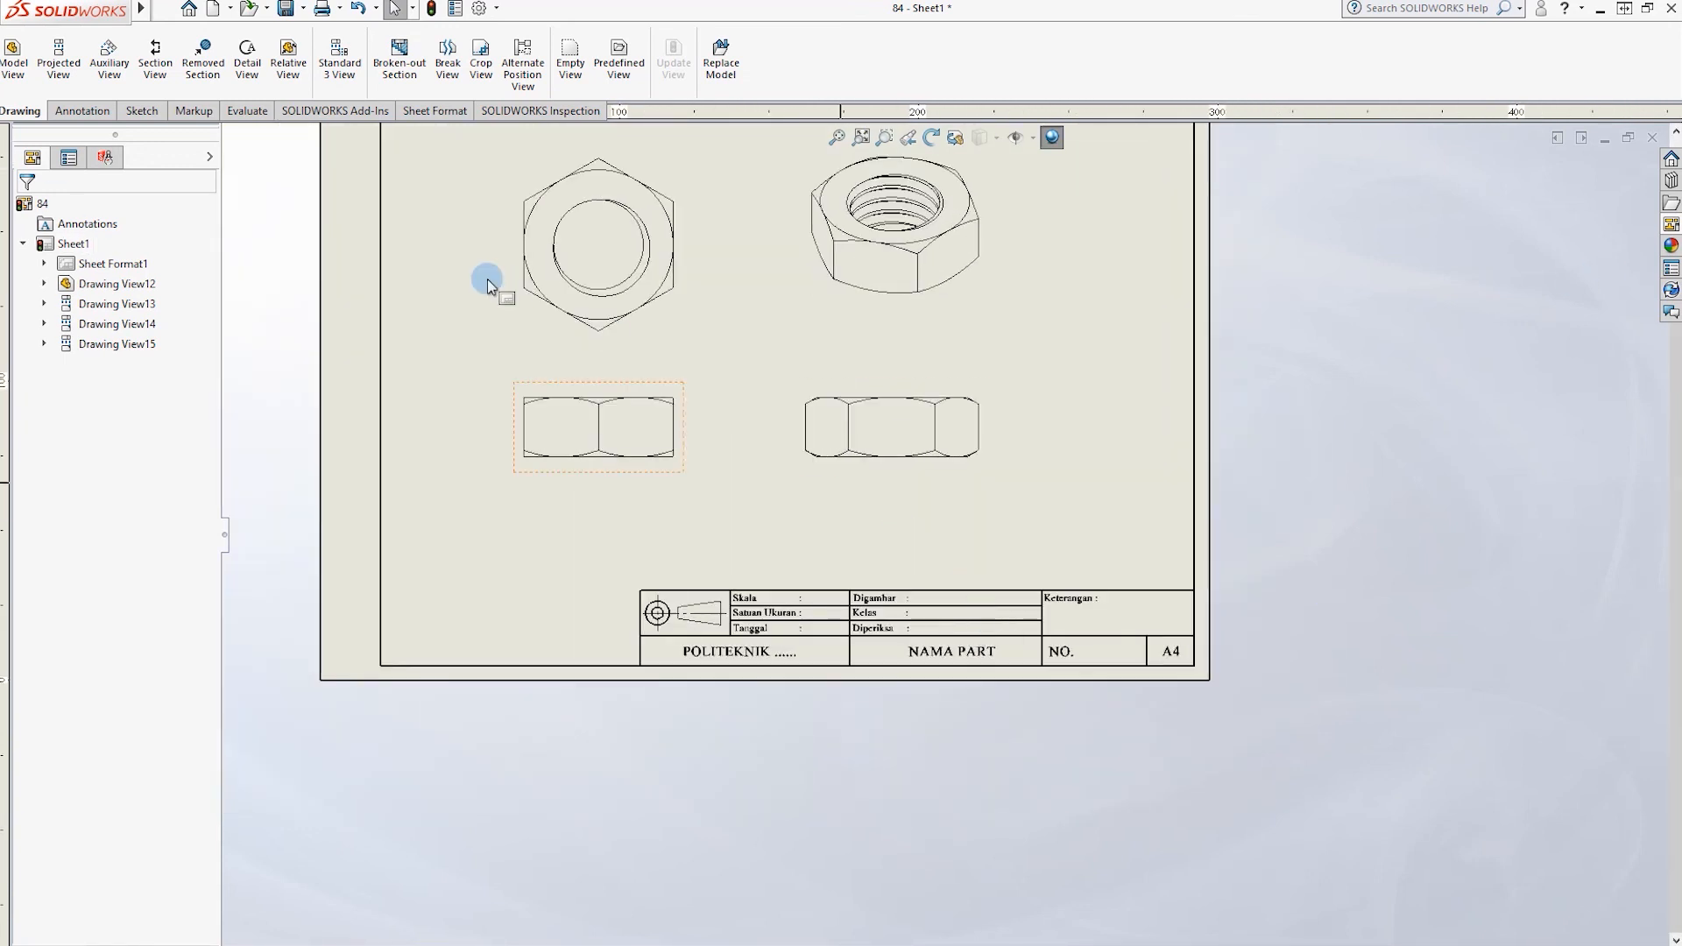
{"action": "right_click", "coordinate": [1013, 464]}
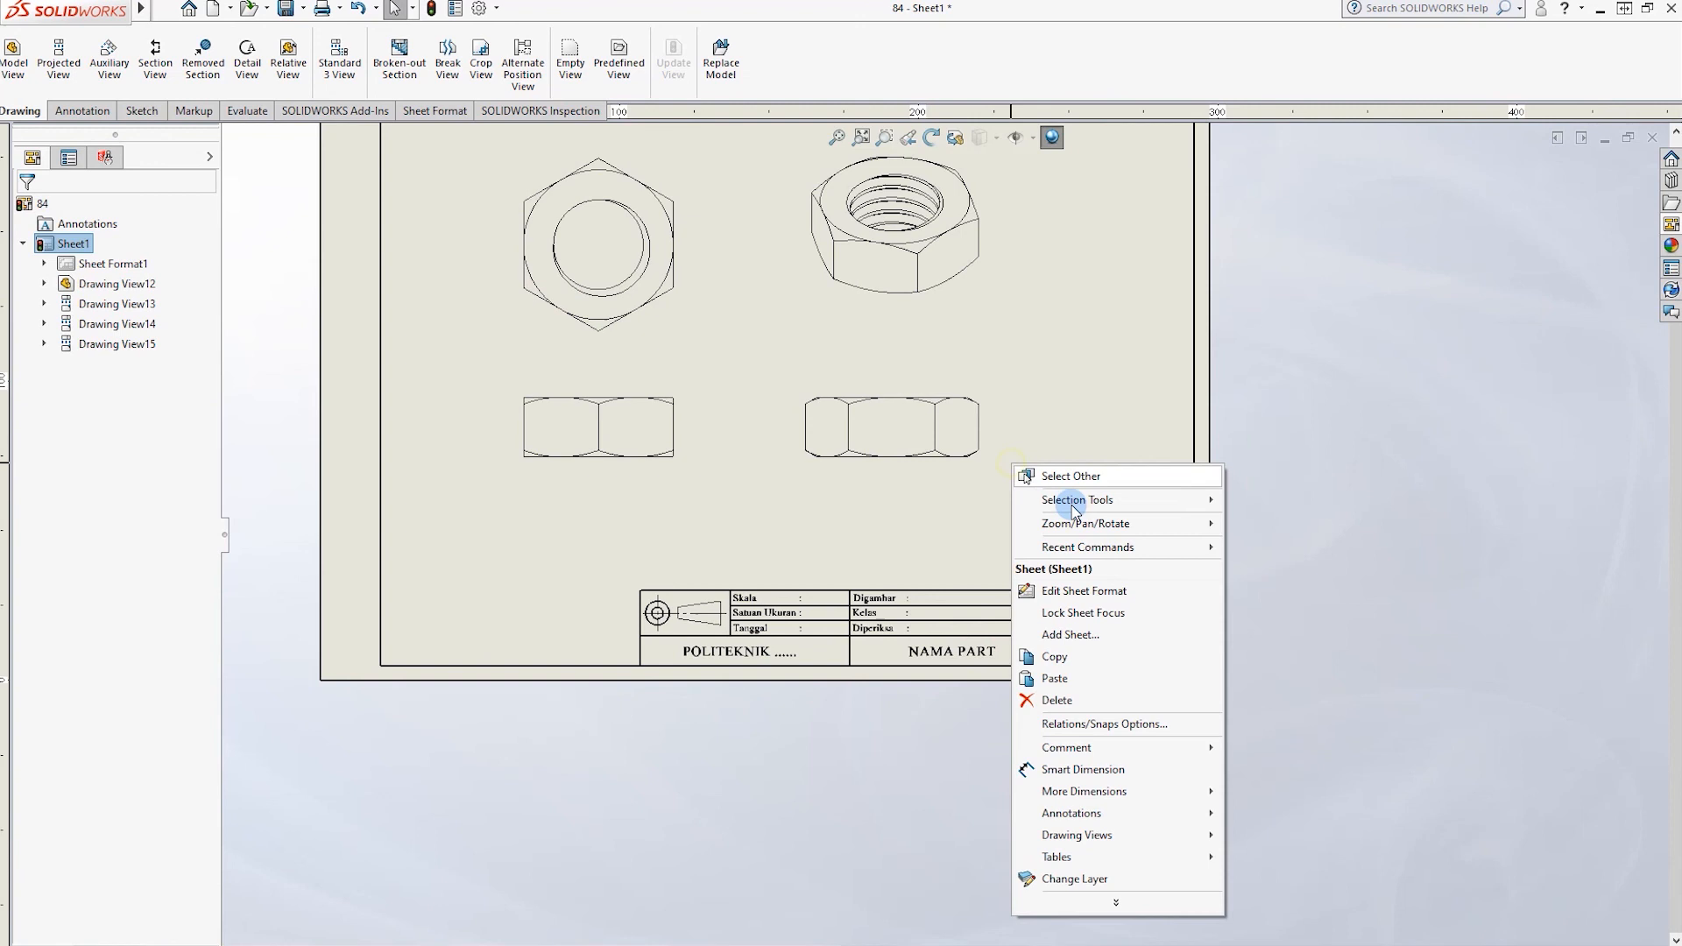
{"action": "left_click", "coordinate": [1061, 591]}
{"action": "scroll", "coordinate": [854, 624], "scroll_direction": "down", "scroll_amount": 4}
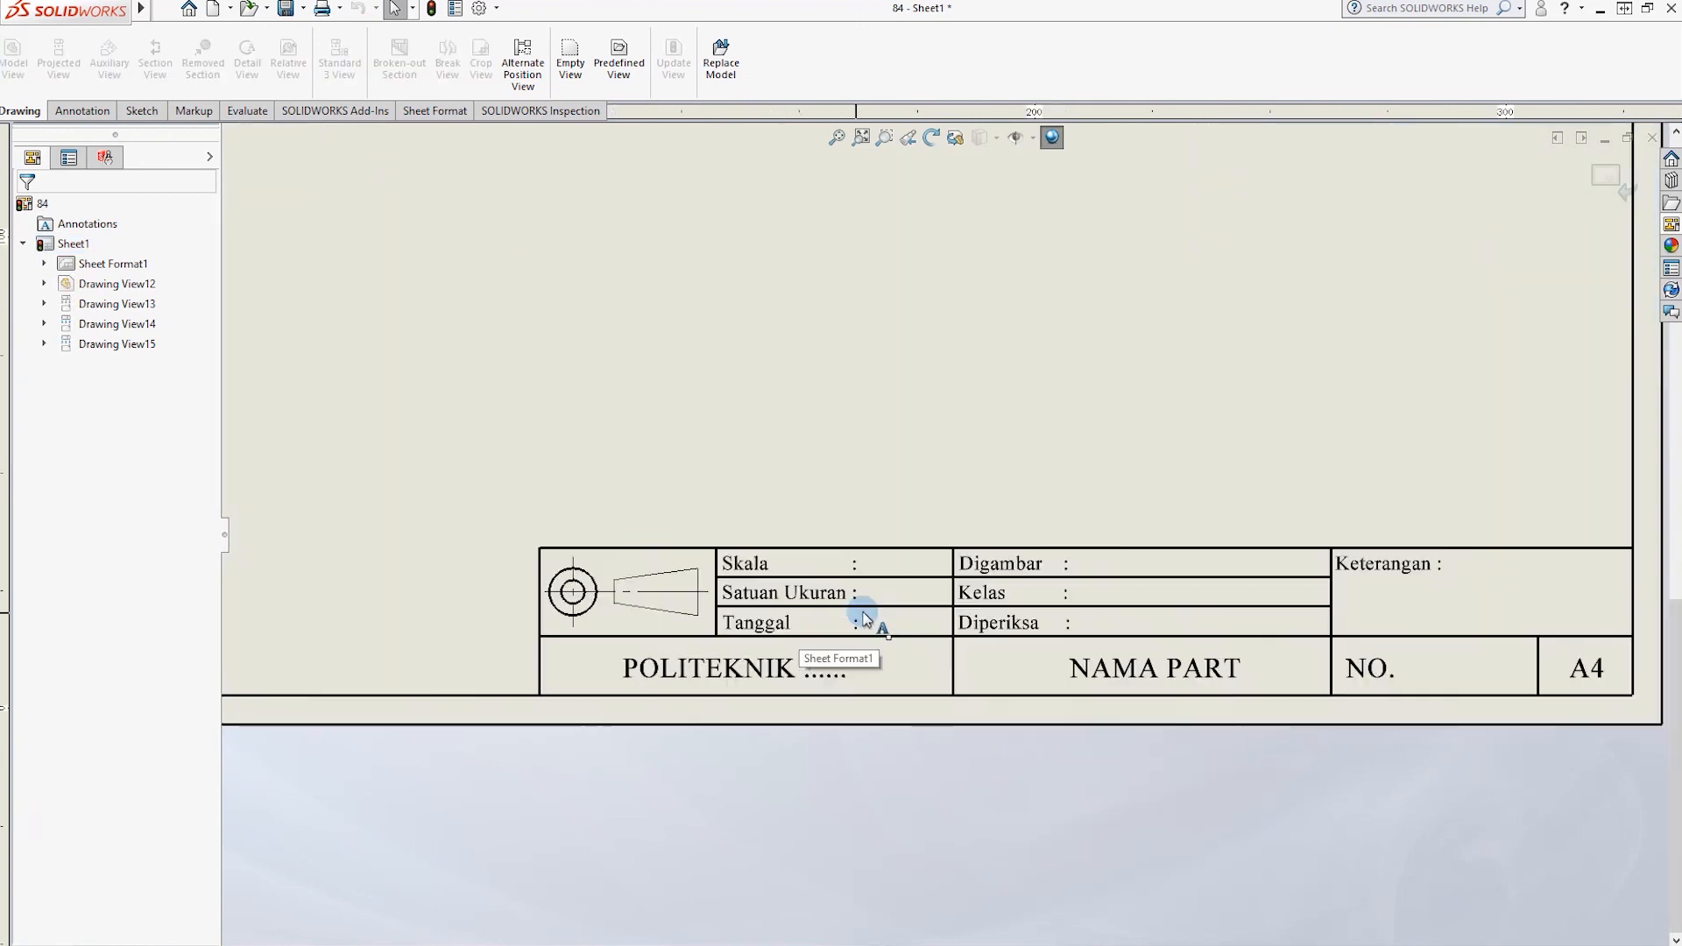
{"action": "scroll", "coordinate": [863, 618], "scroll_direction": "down", "scroll_amount": 2}
{"action": "left_click", "coordinate": [726, 530]}
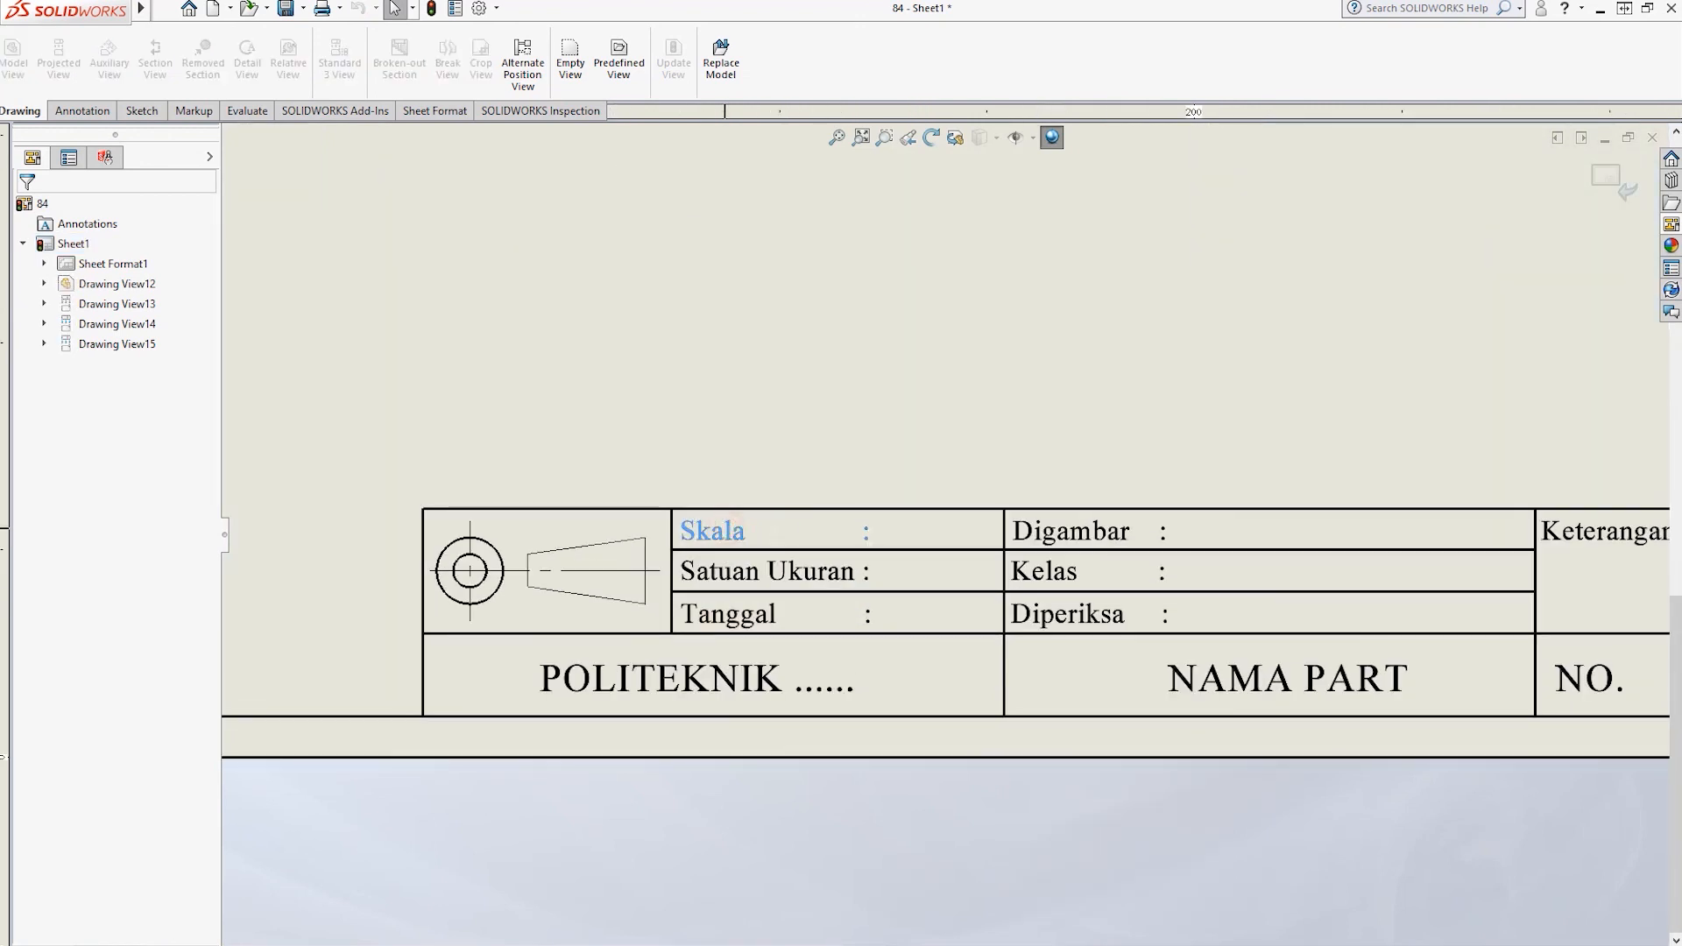
{"action": "double_click", "coordinate": [726, 530]}
{"action": "left_click", "coordinate": [965, 329]}
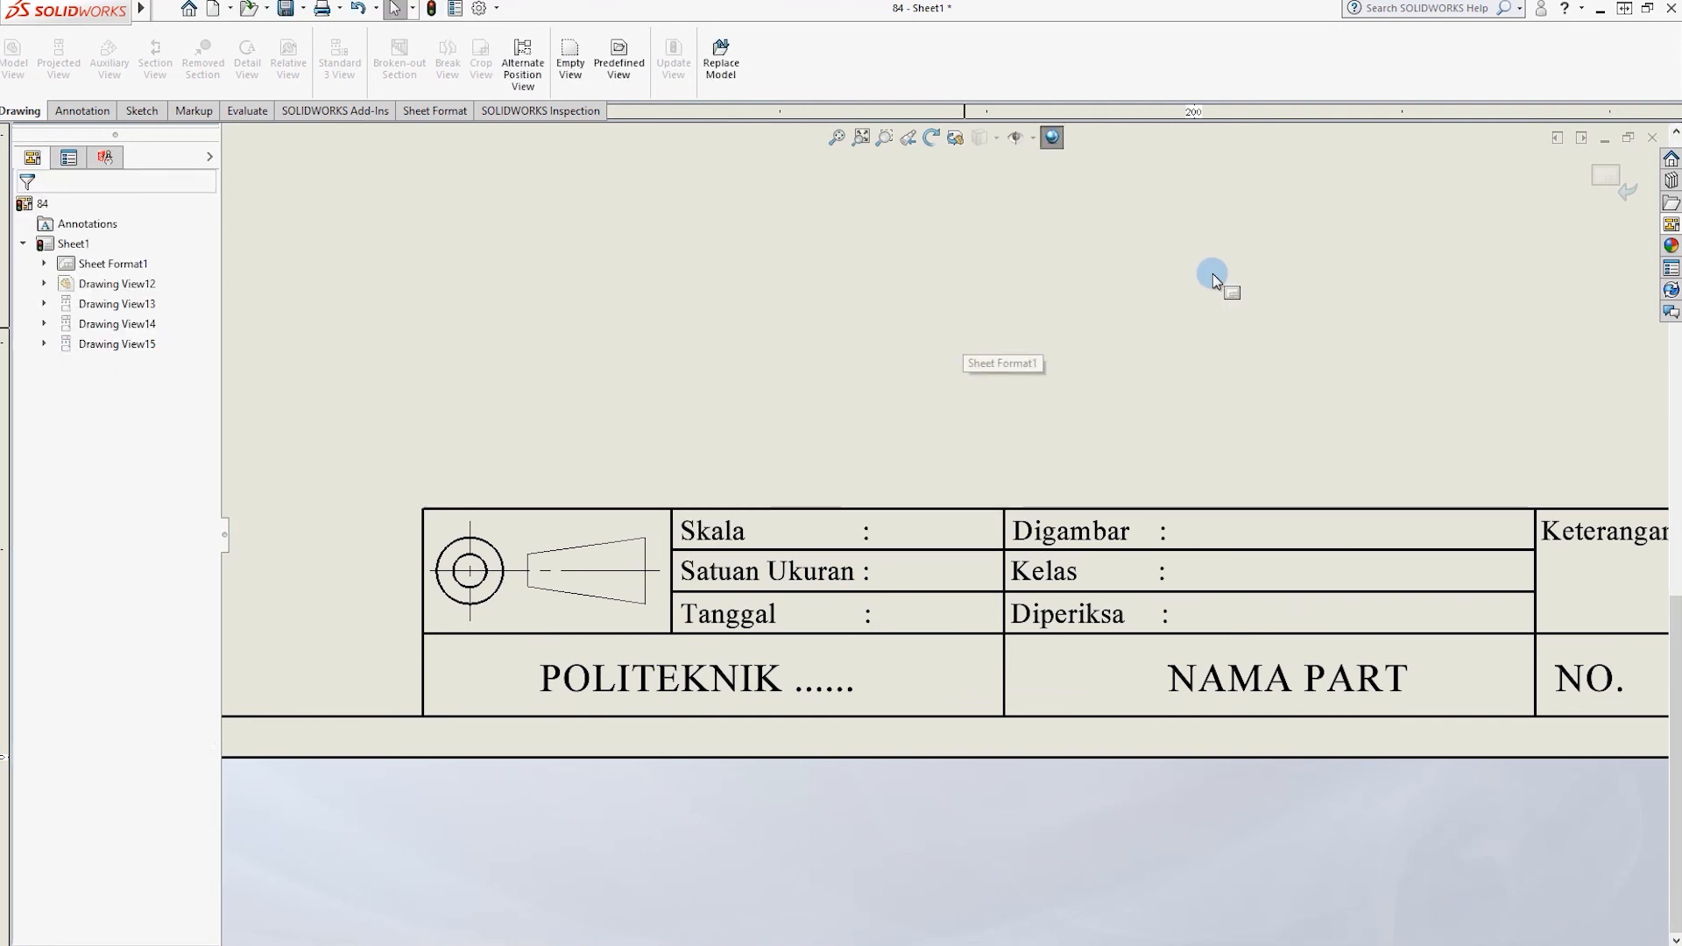
{"action": "left_click", "coordinate": [1610, 182]}
{"action": "right_click", "coordinate": [1213, 368]}
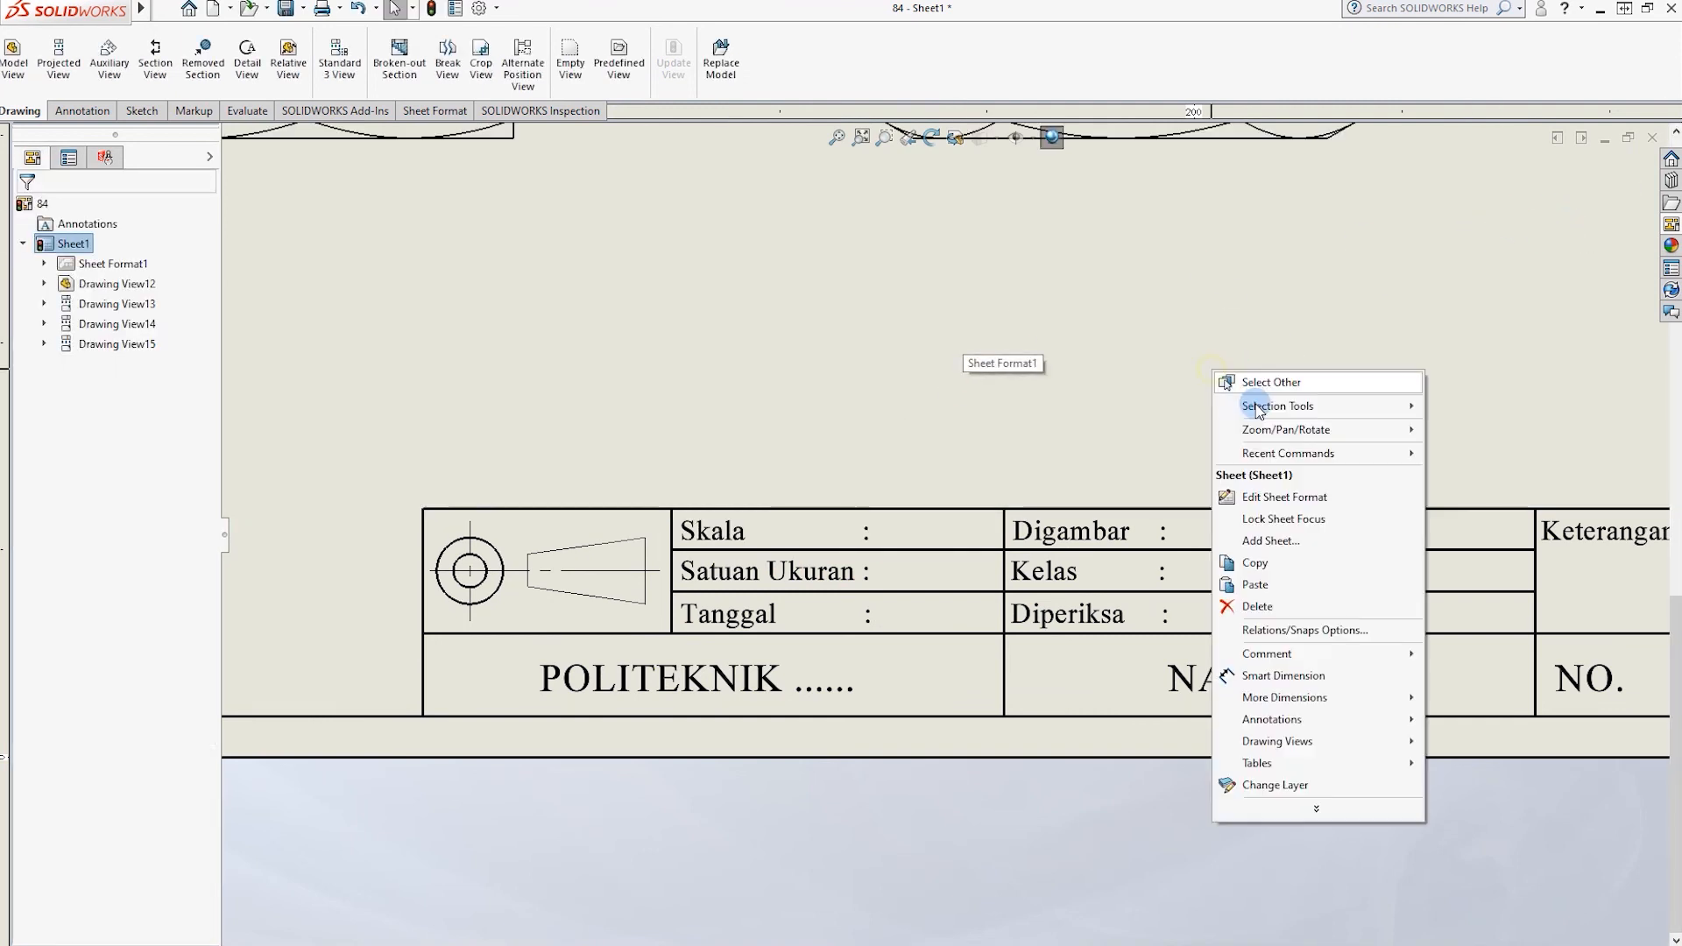
{"action": "left_click", "coordinate": [719, 530]}
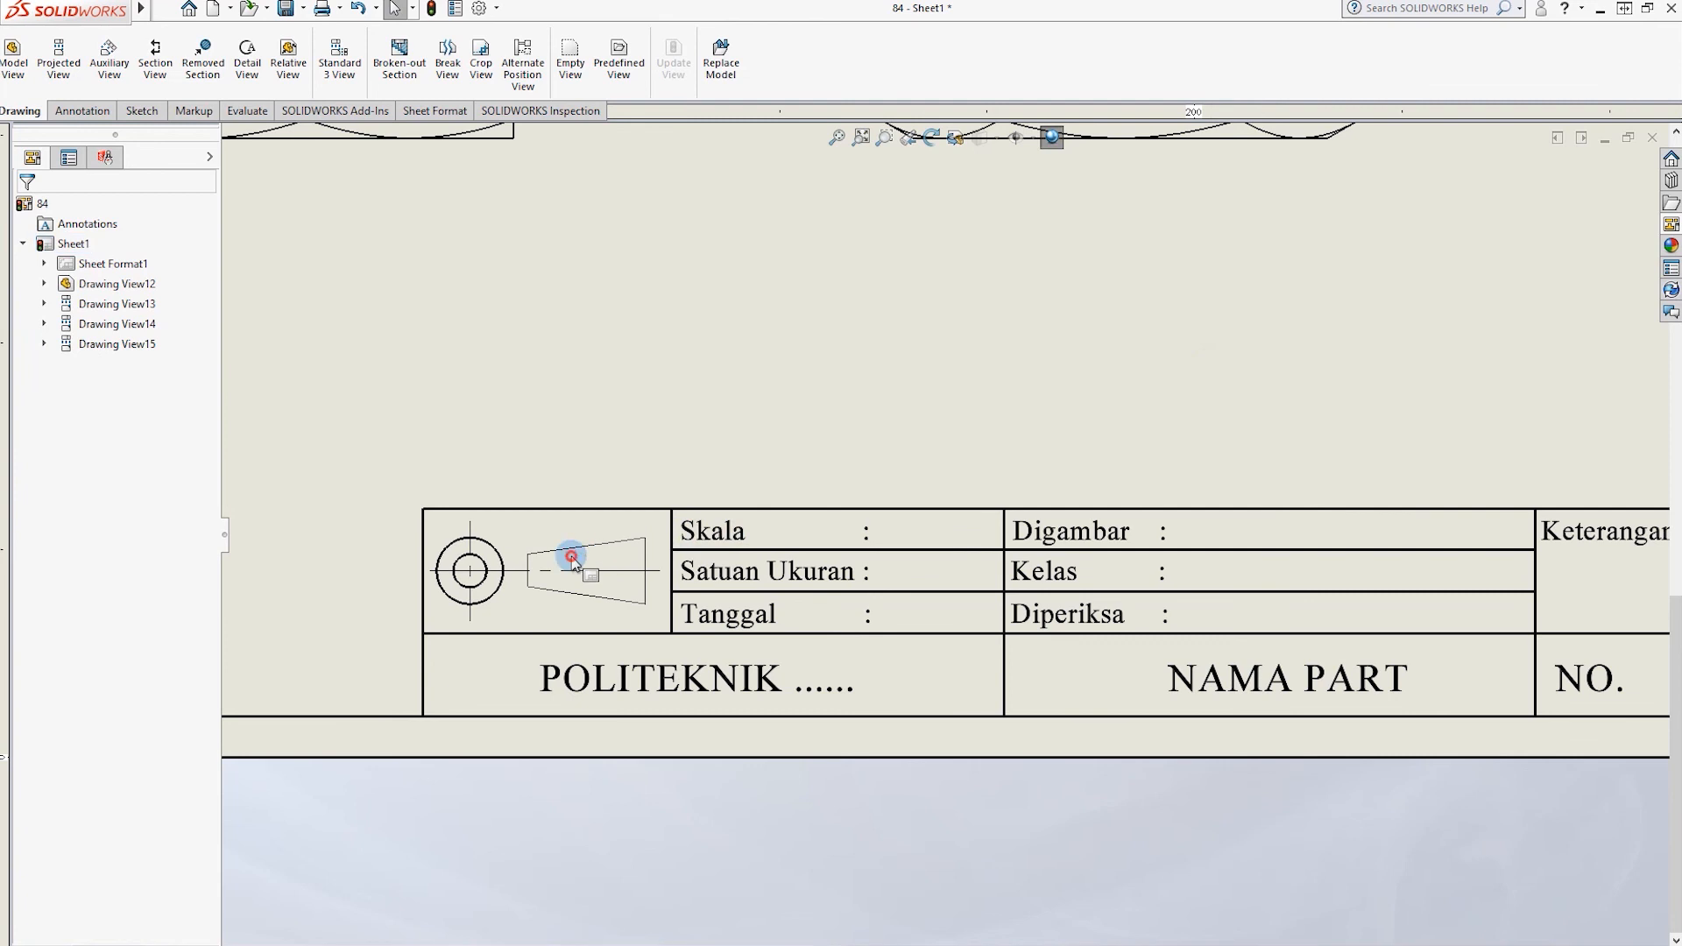
Edit the sheet format and add the scale 1 :1 to the Skala note in the title block, spaced away from the colon.
{"action": "right_click", "coordinate": [985, 355]}
{"action": "left_click", "coordinate": [1030, 482]}
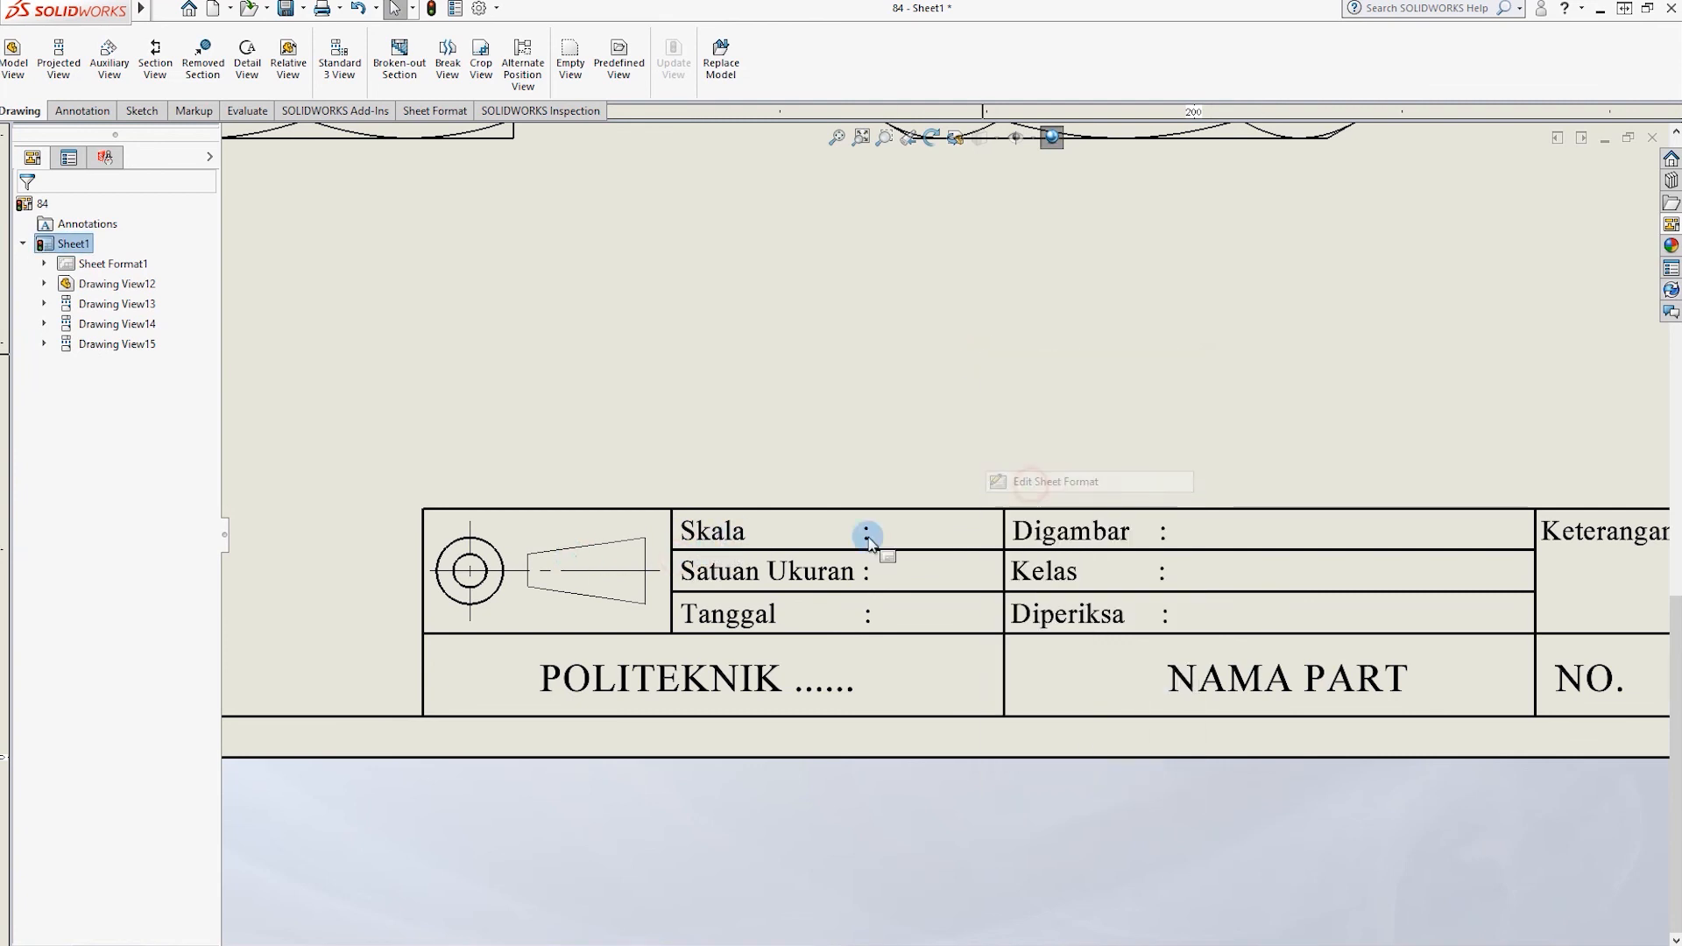
{"action": "left_click", "coordinate": [732, 534]}
{"action": "double_click", "coordinate": [744, 532]}
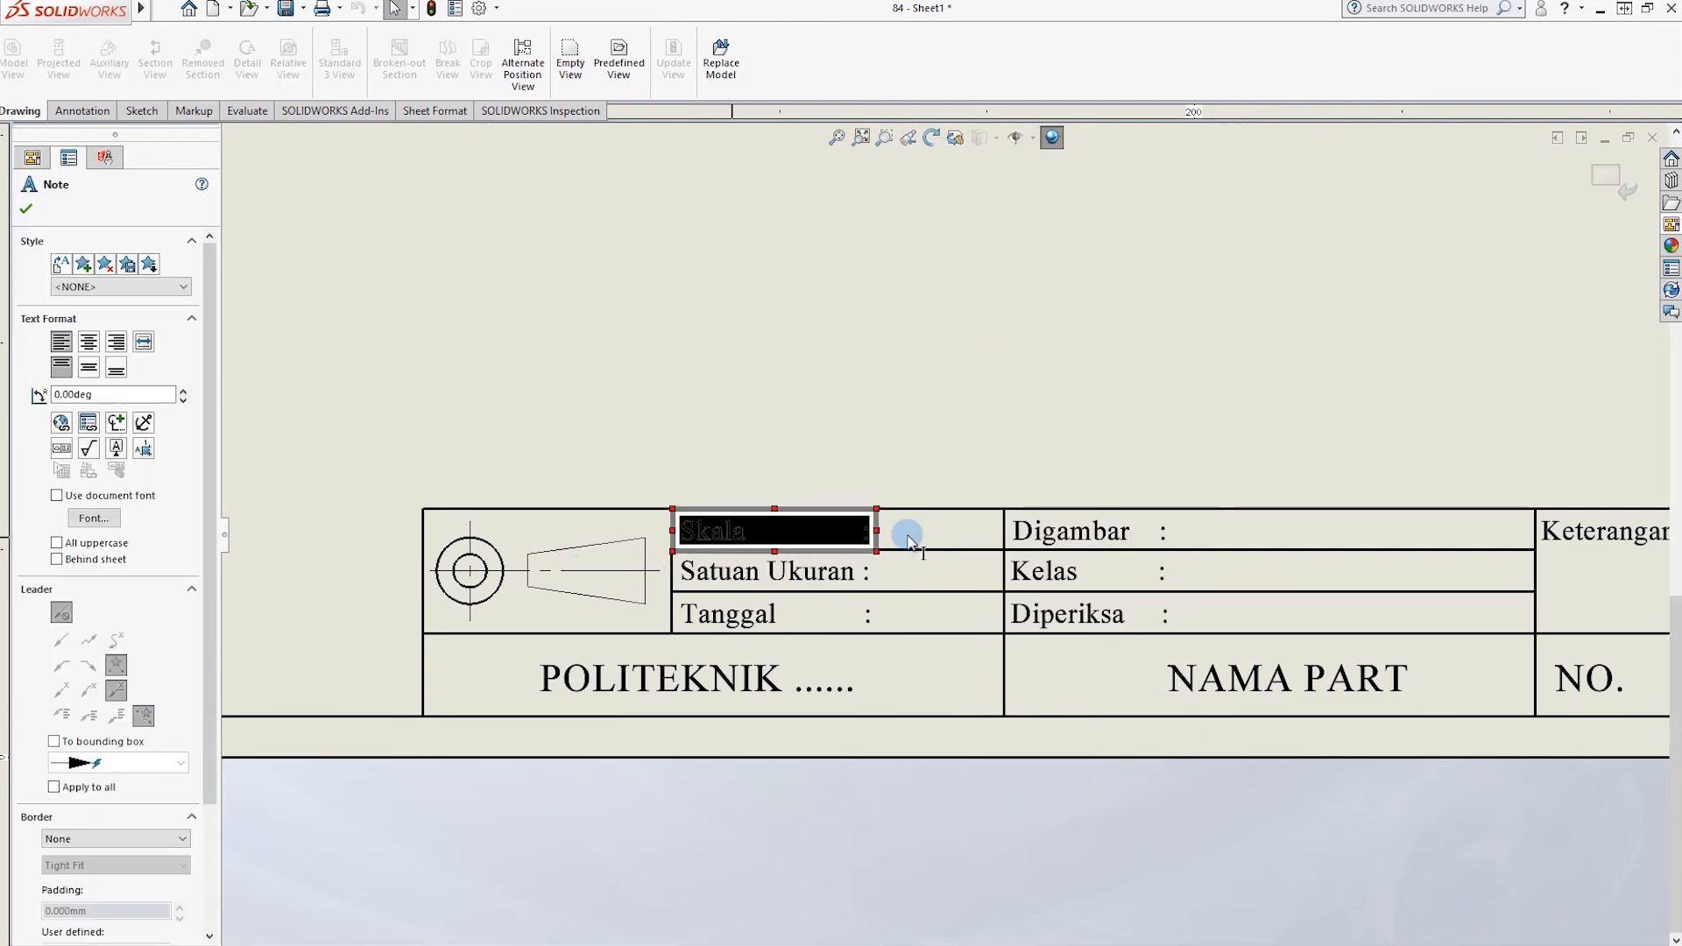
{"action": "left_click", "coordinate": [872, 532]}
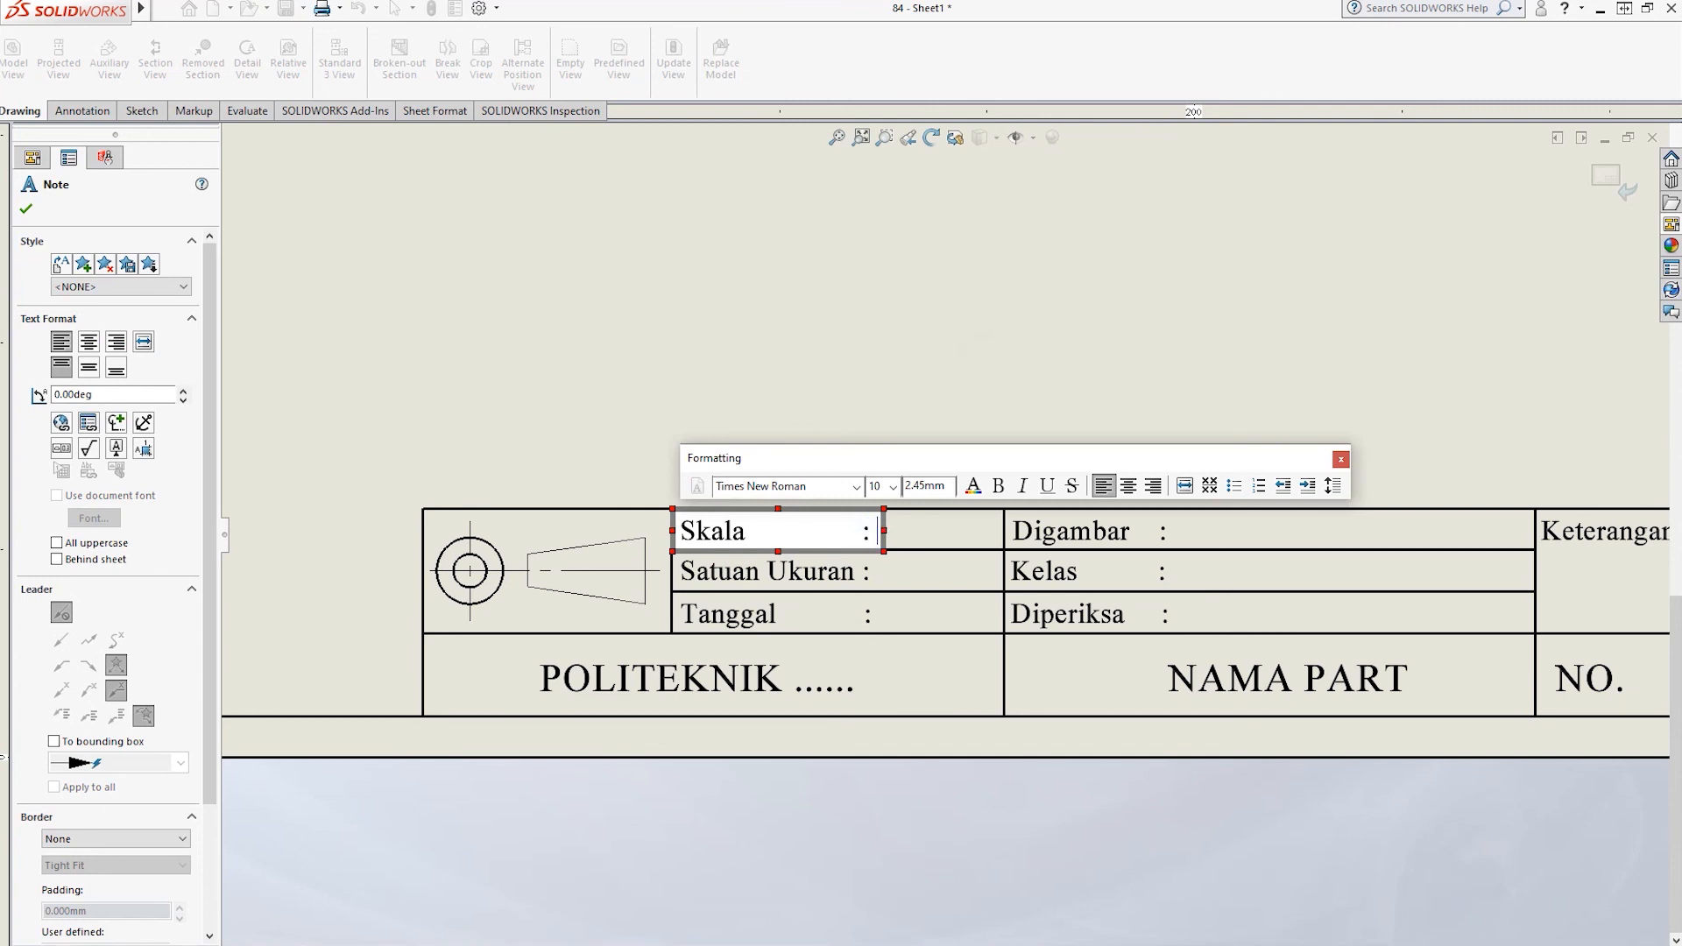
{"action": "type", "text": "1 :1"}
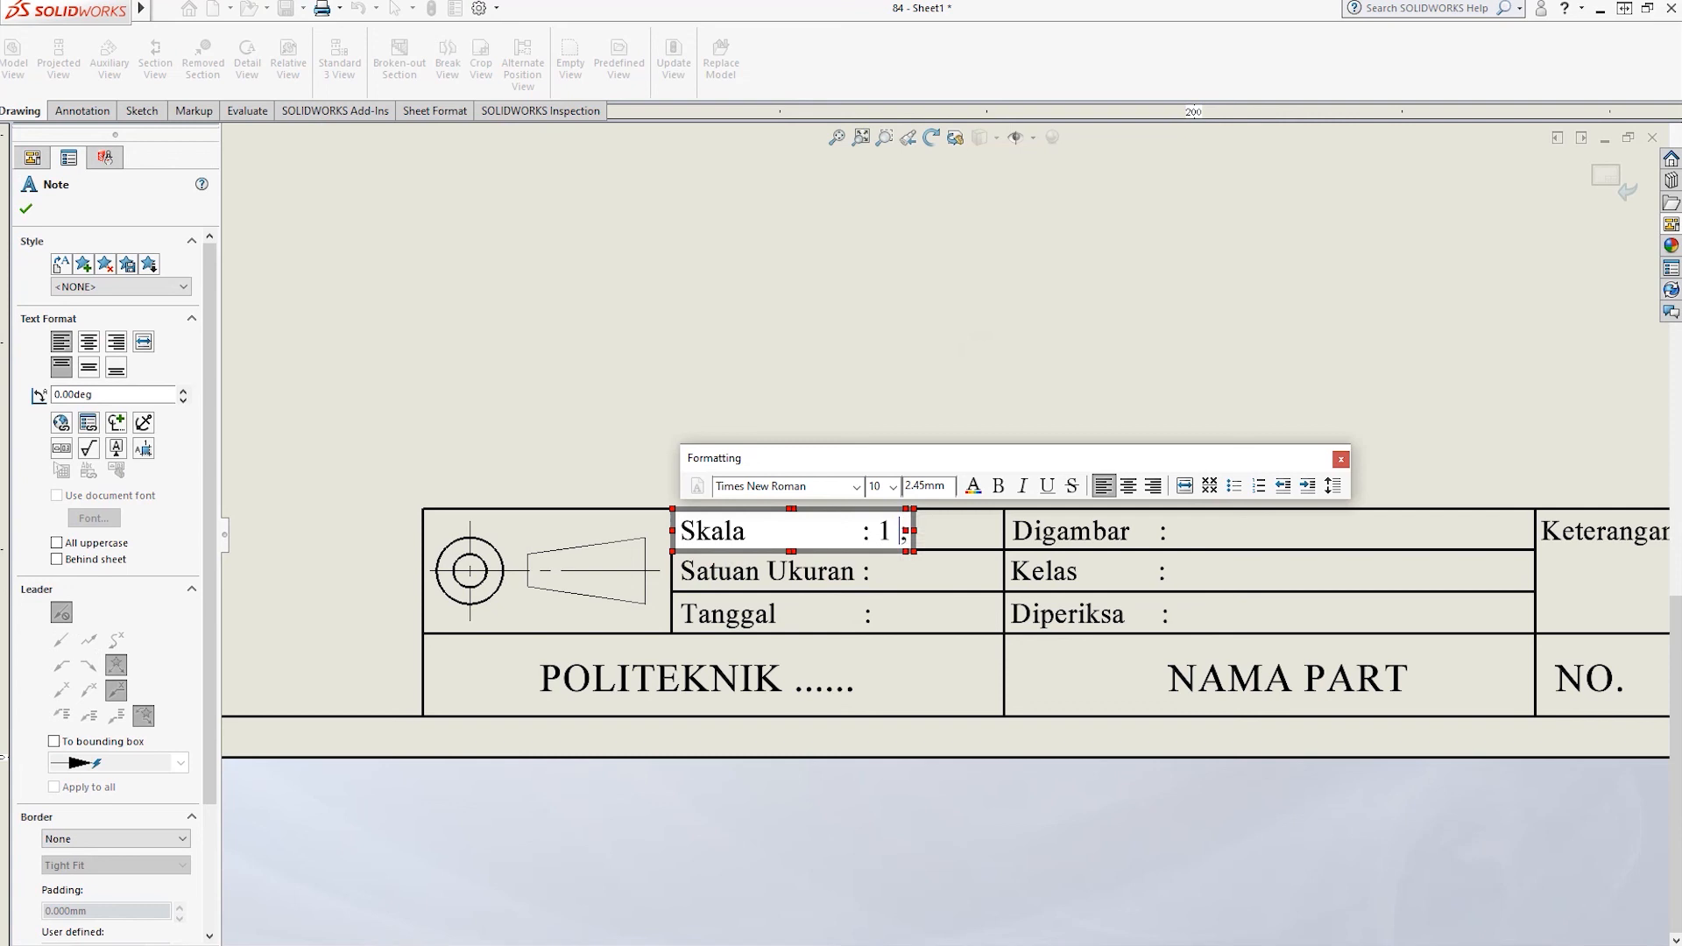
{"action": "key", "text": "Left"}
{"action": "key", "text": "Left"}
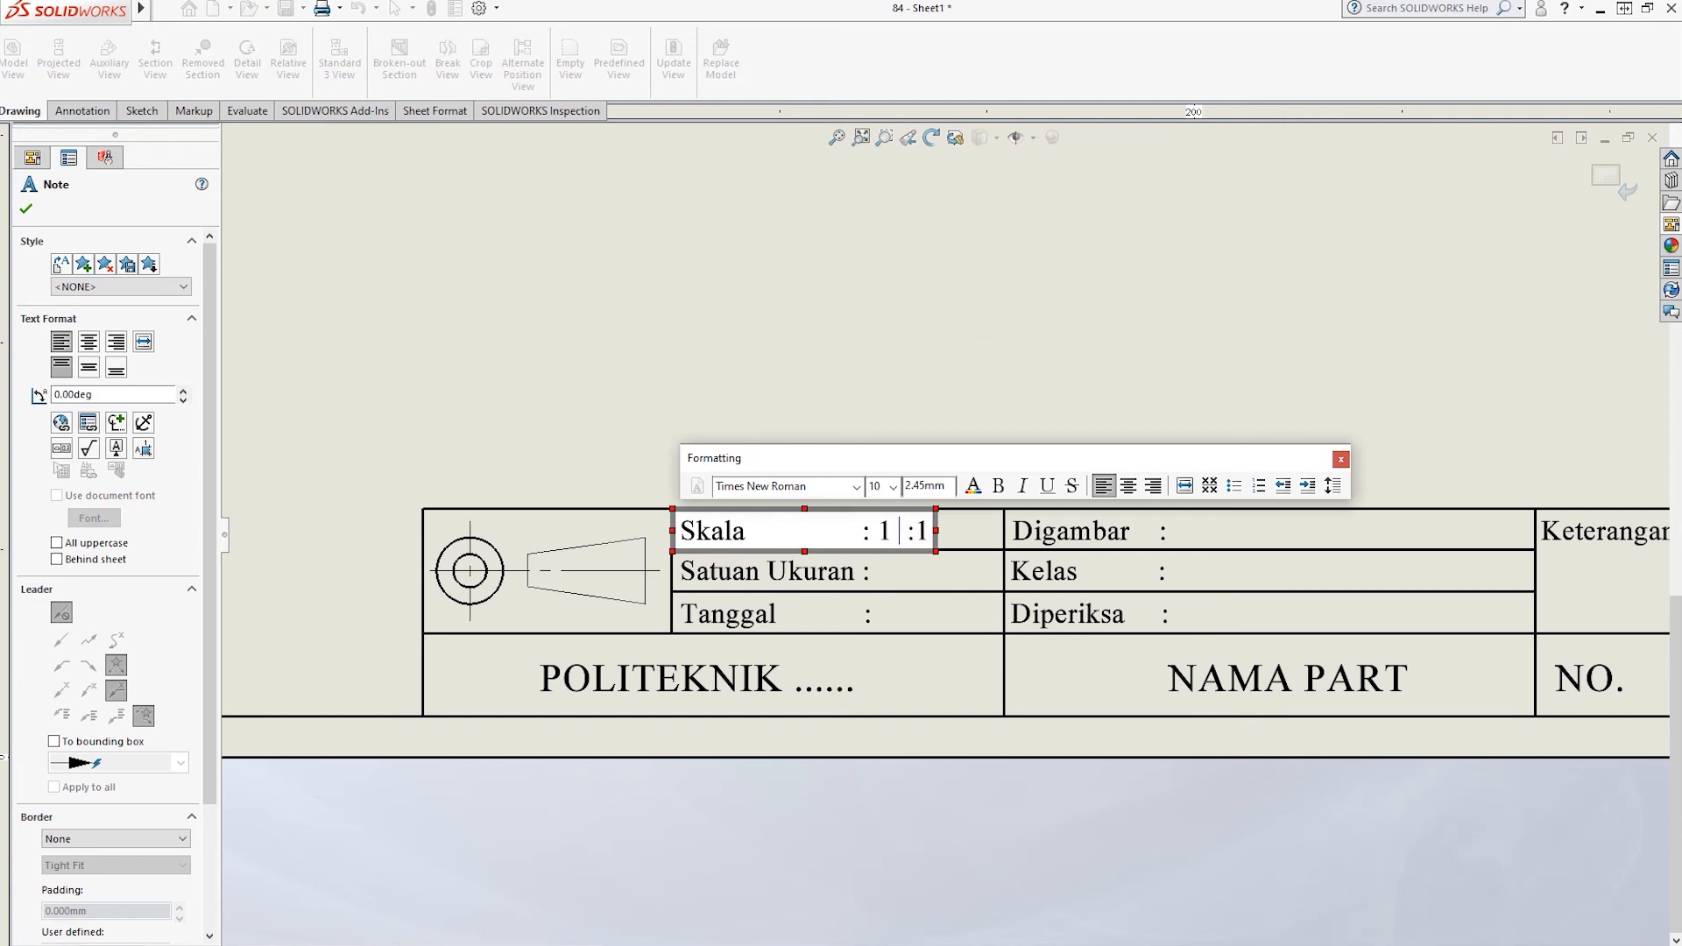
{"action": "key", "text": "Right"}
{"action": "key", "text": "BackSpace"}
{"action": "key", "text": "BackSpace"}
{"action": "type", "text": "!"}
{"action": "key", "text": "Left"}
{"action": "key", "text": "BackSpace"}
{"action": "type", "text": "1"}
{"action": "left_click", "coordinate": [885, 362]}
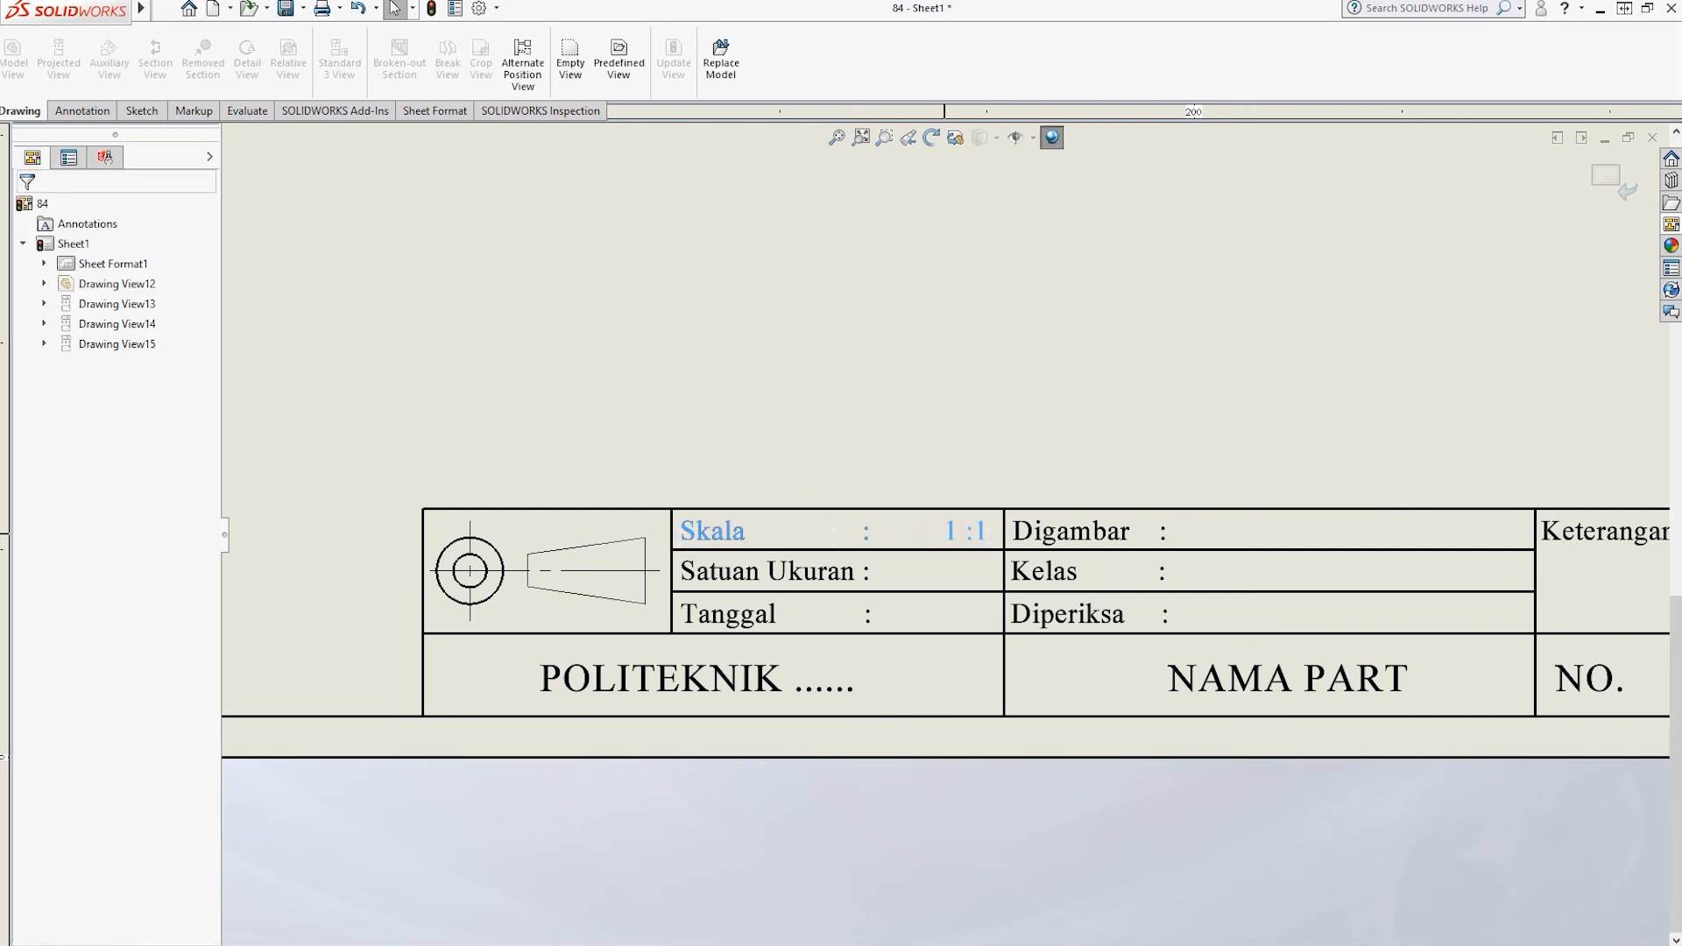
Leave sheet format editing and fit the whole drawing sheet with its nut views in the window.
{"action": "scroll", "coordinate": [943, 534], "scroll_direction": "up", "scroll_amount": 4}
{"action": "left_click", "coordinate": [803, 582]}
{"action": "double_click", "coordinate": [804, 605]}
{"action": "left_click", "coordinate": [945, 310]}
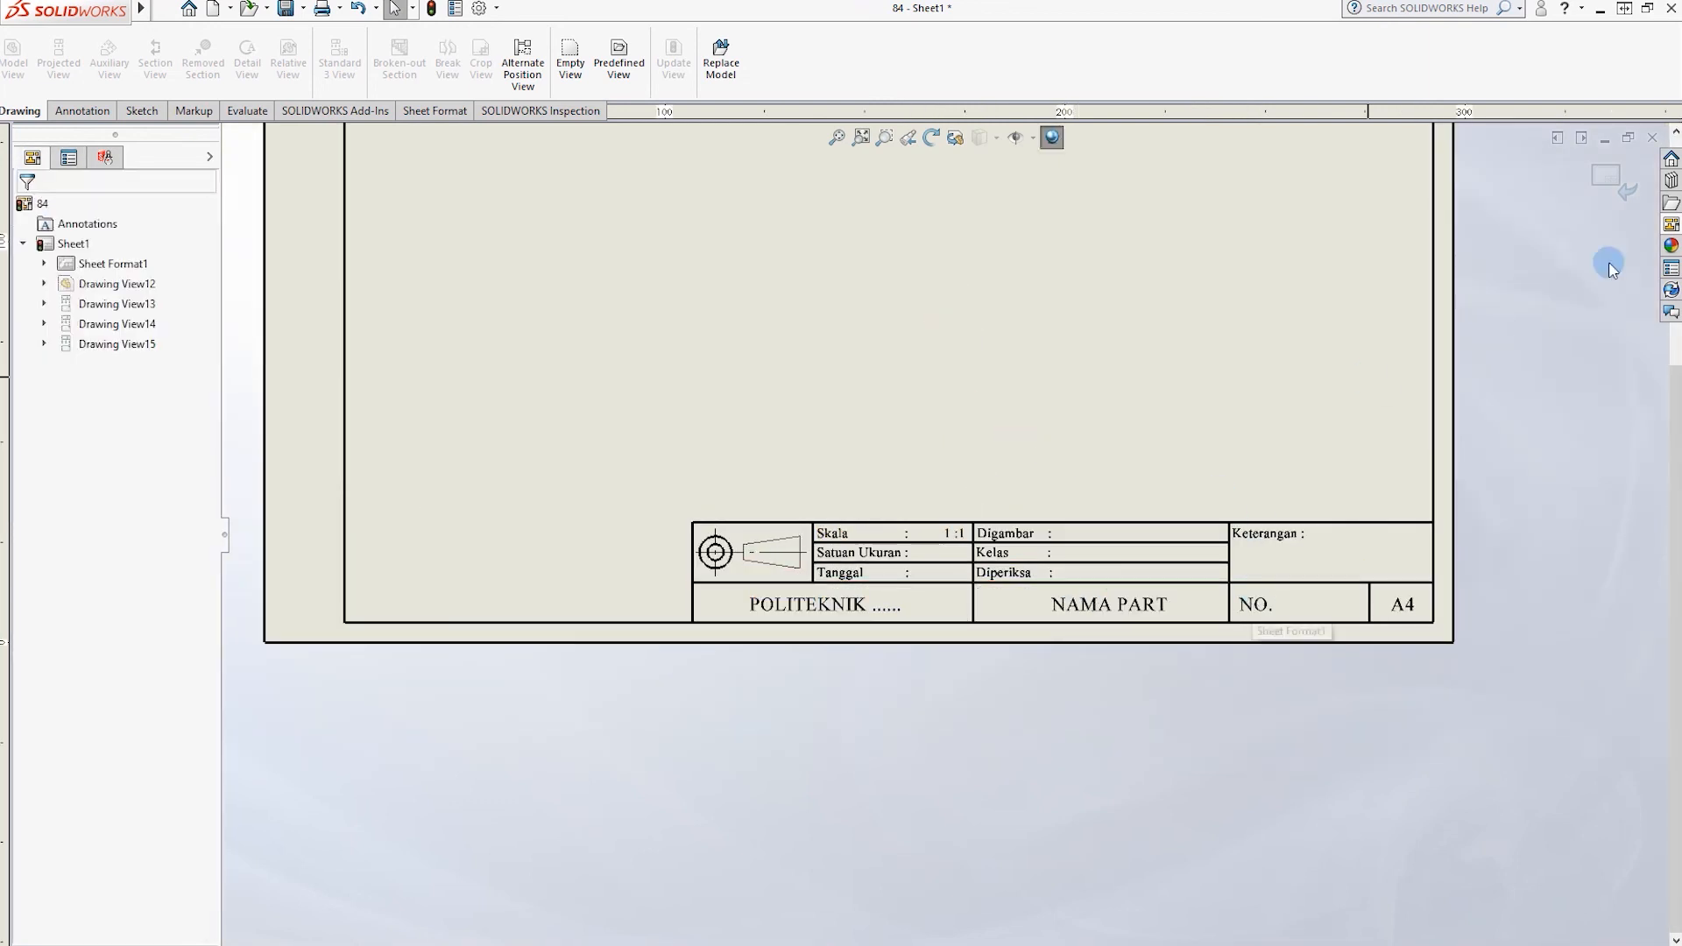
{"action": "left_click", "coordinate": [1609, 186]}
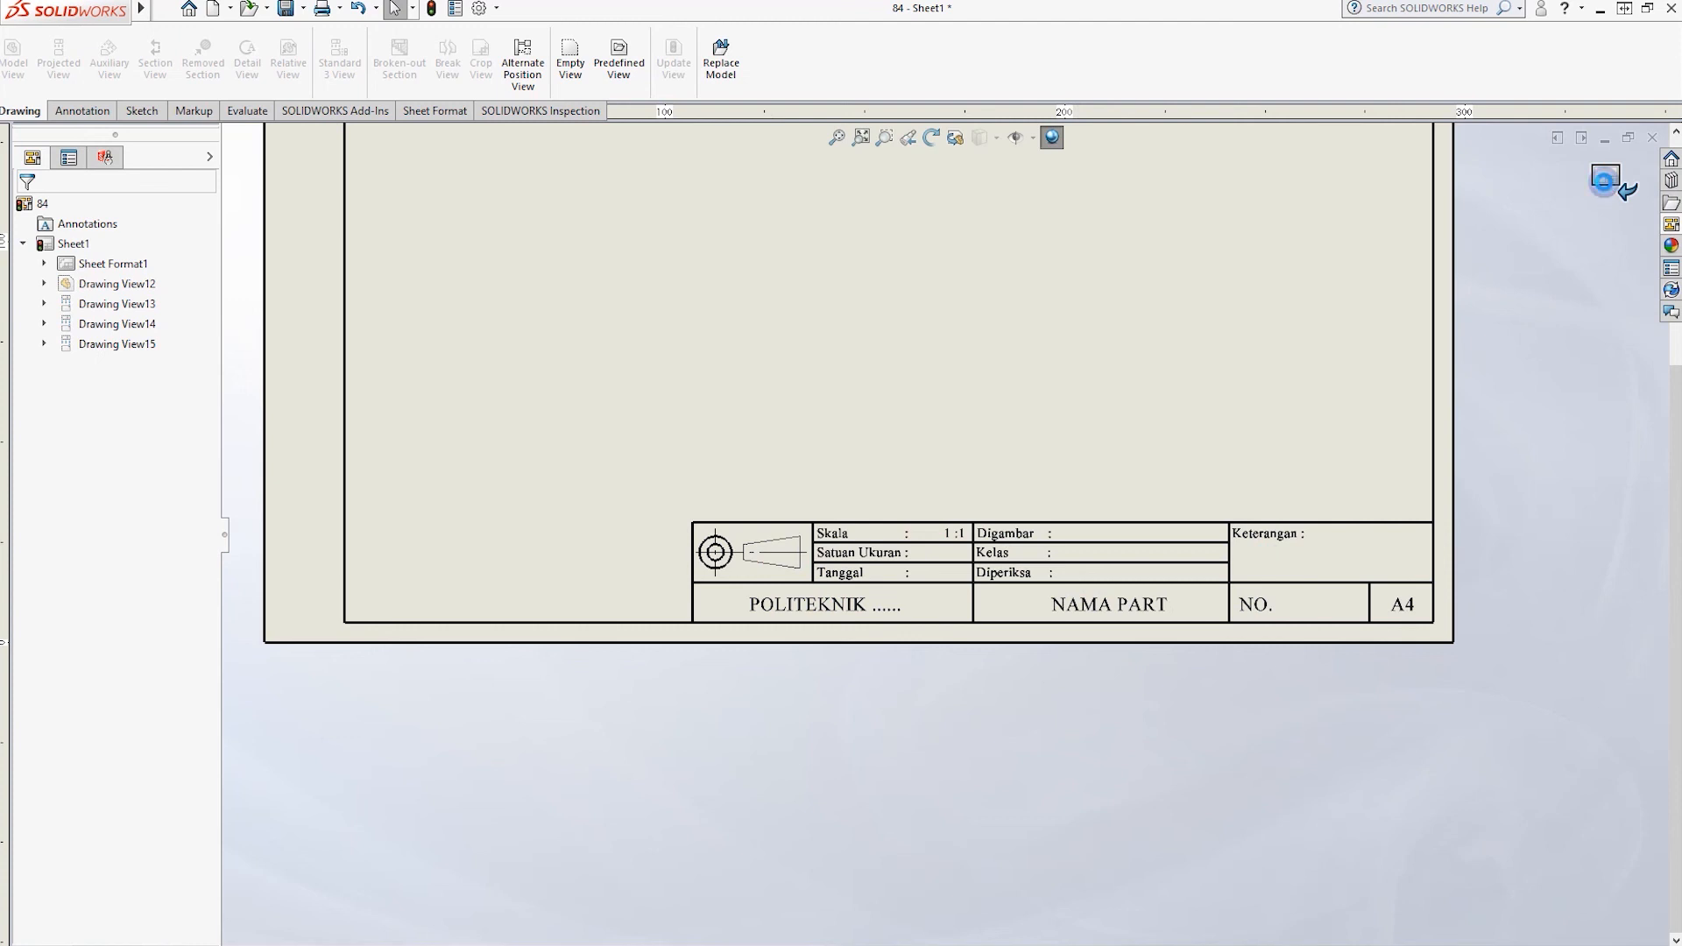
{"action": "key", "text": "f"}
{"action": "left_click", "coordinate": [1574, 313]}
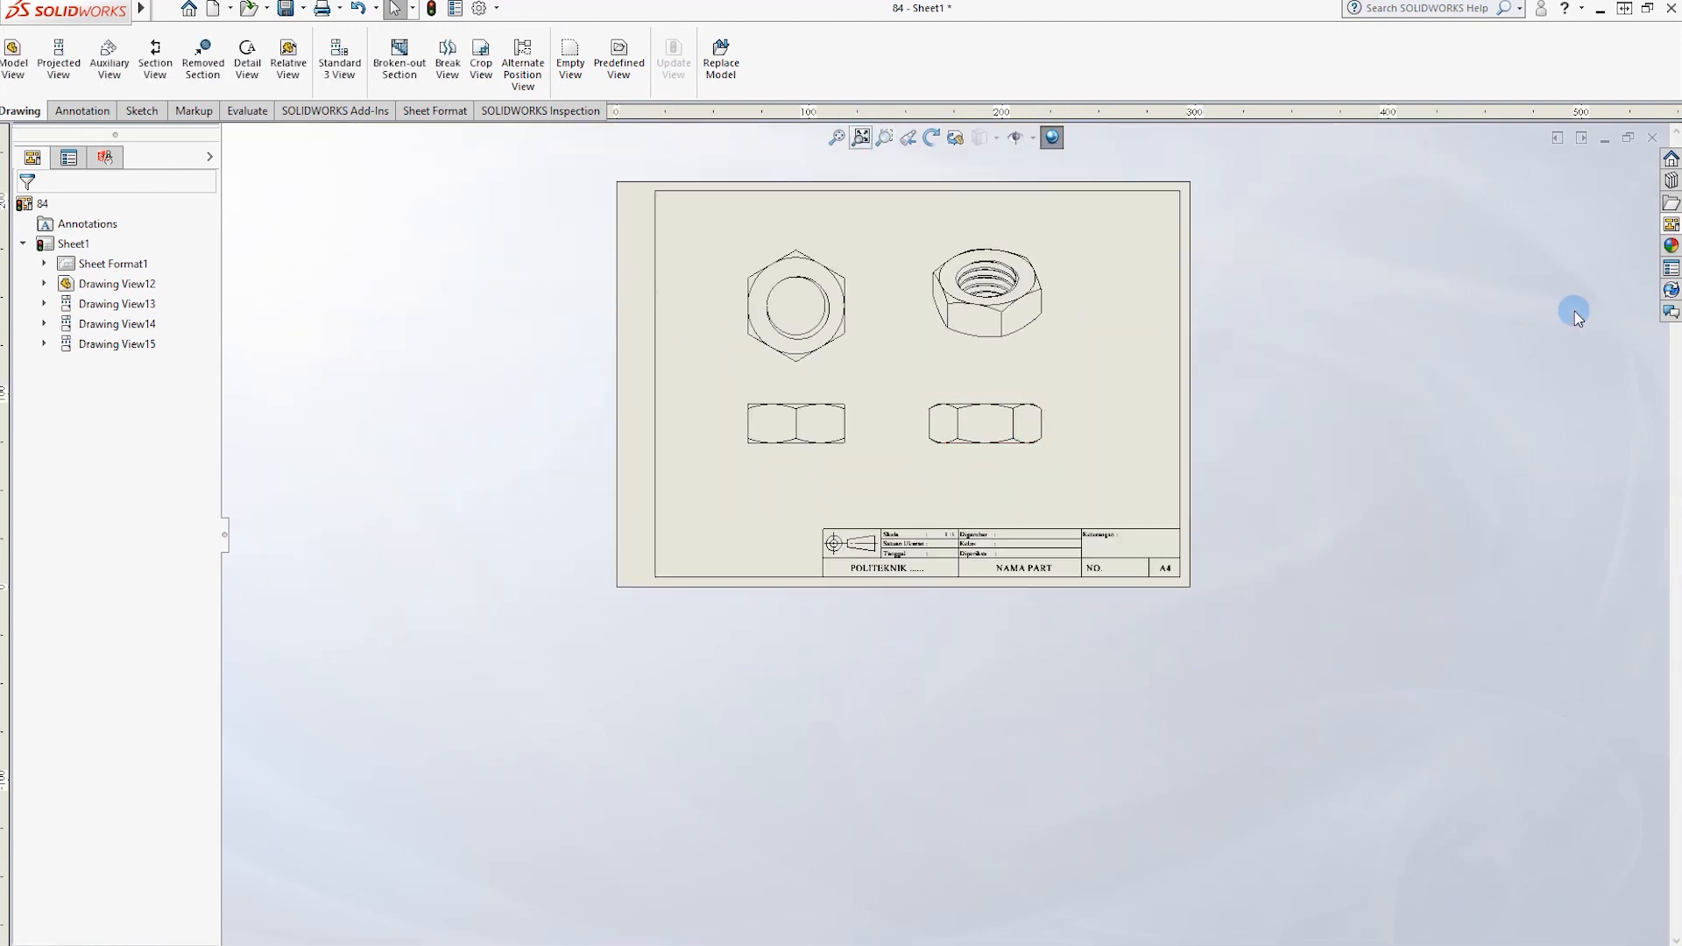
{"action": "left_click", "coordinate": [861, 137]}
Save the nut drawing as an Adobe PDF file named 84 in the Downloads folder.
{"action": "left_click", "coordinate": [306, 10]}
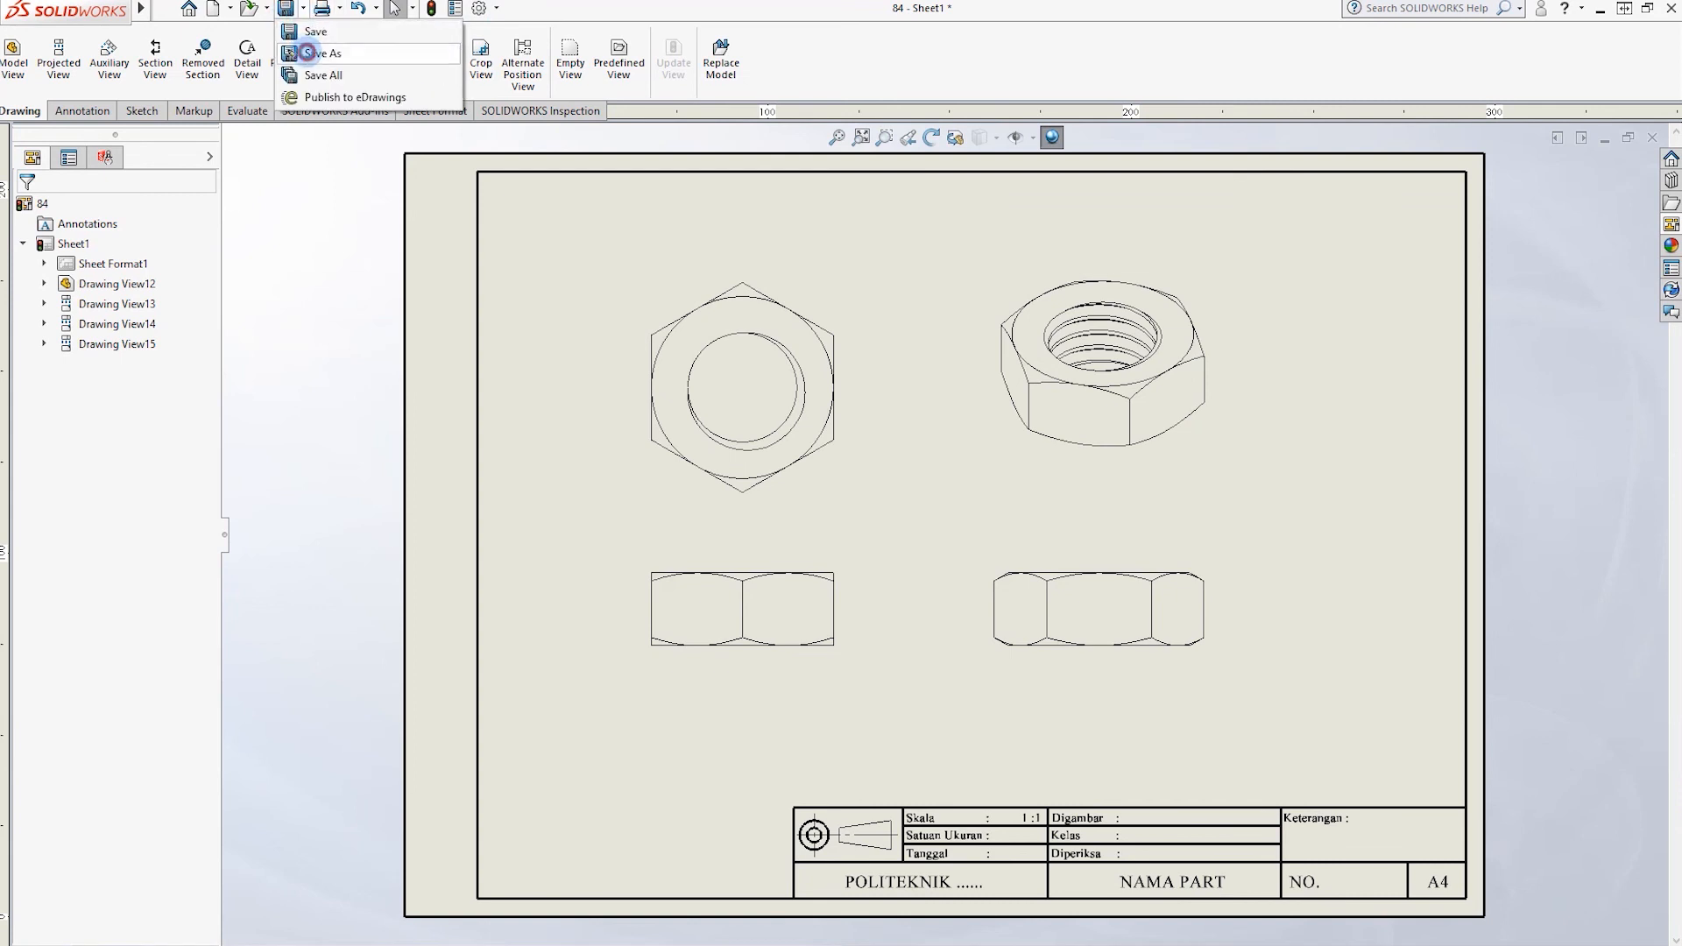
{"action": "left_click", "coordinate": [313, 32]}
{"action": "left_click", "coordinate": [776, 445]}
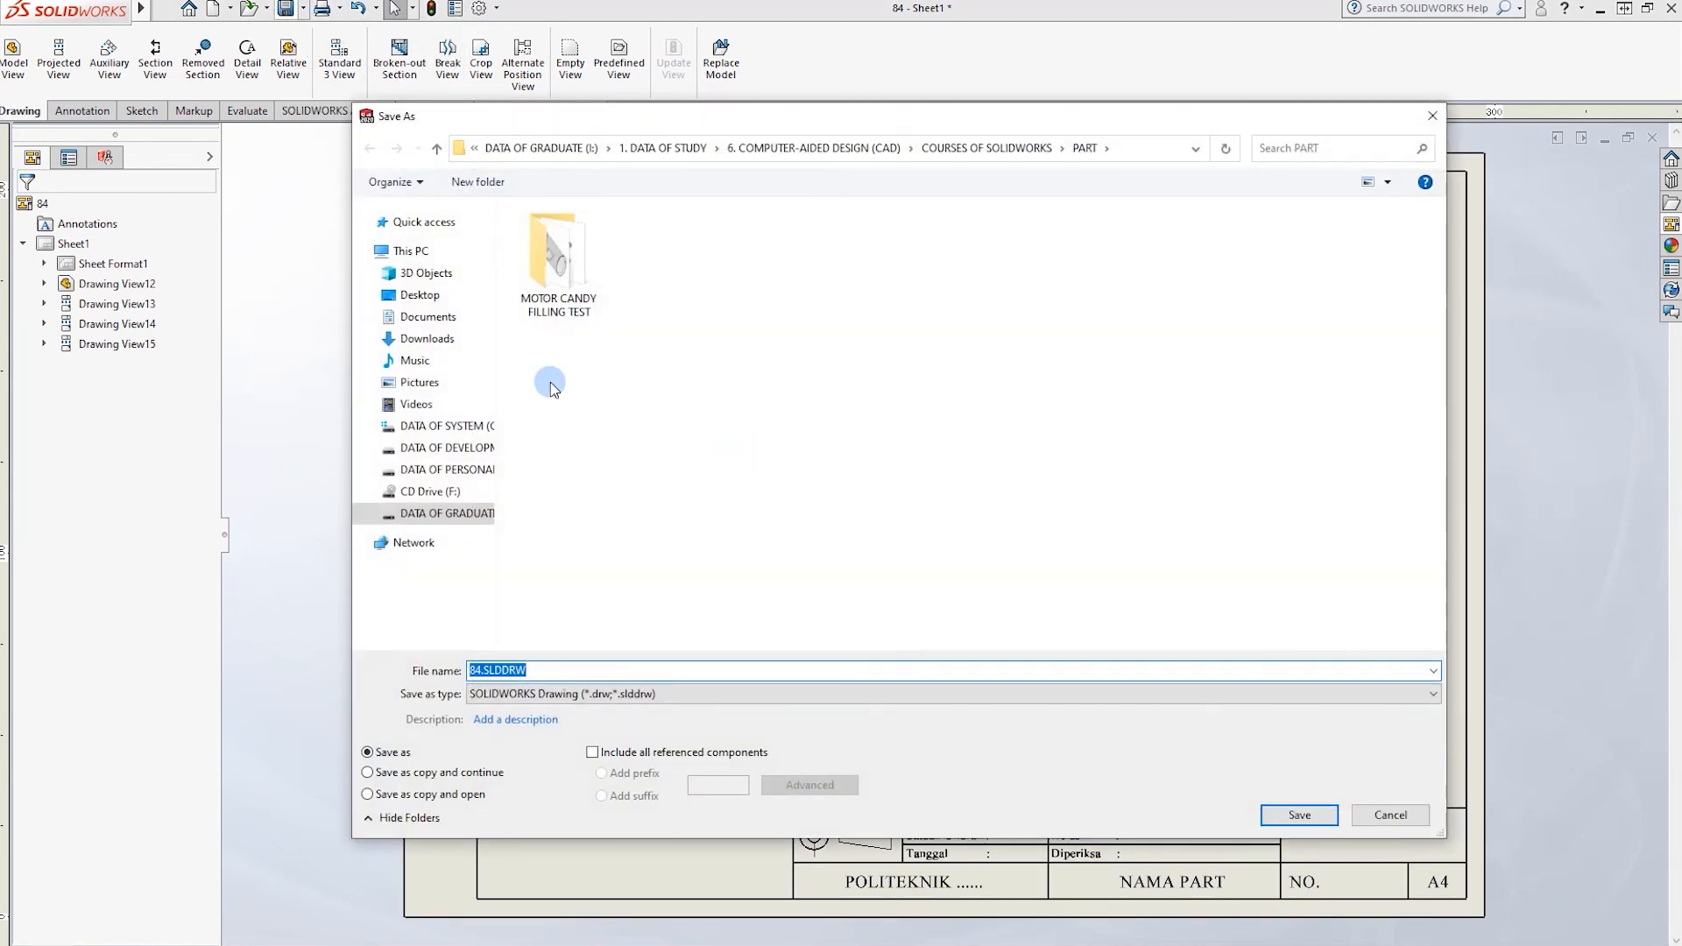
{"action": "left_click", "coordinate": [426, 341]}
{"action": "left_click", "coordinate": [589, 694]}
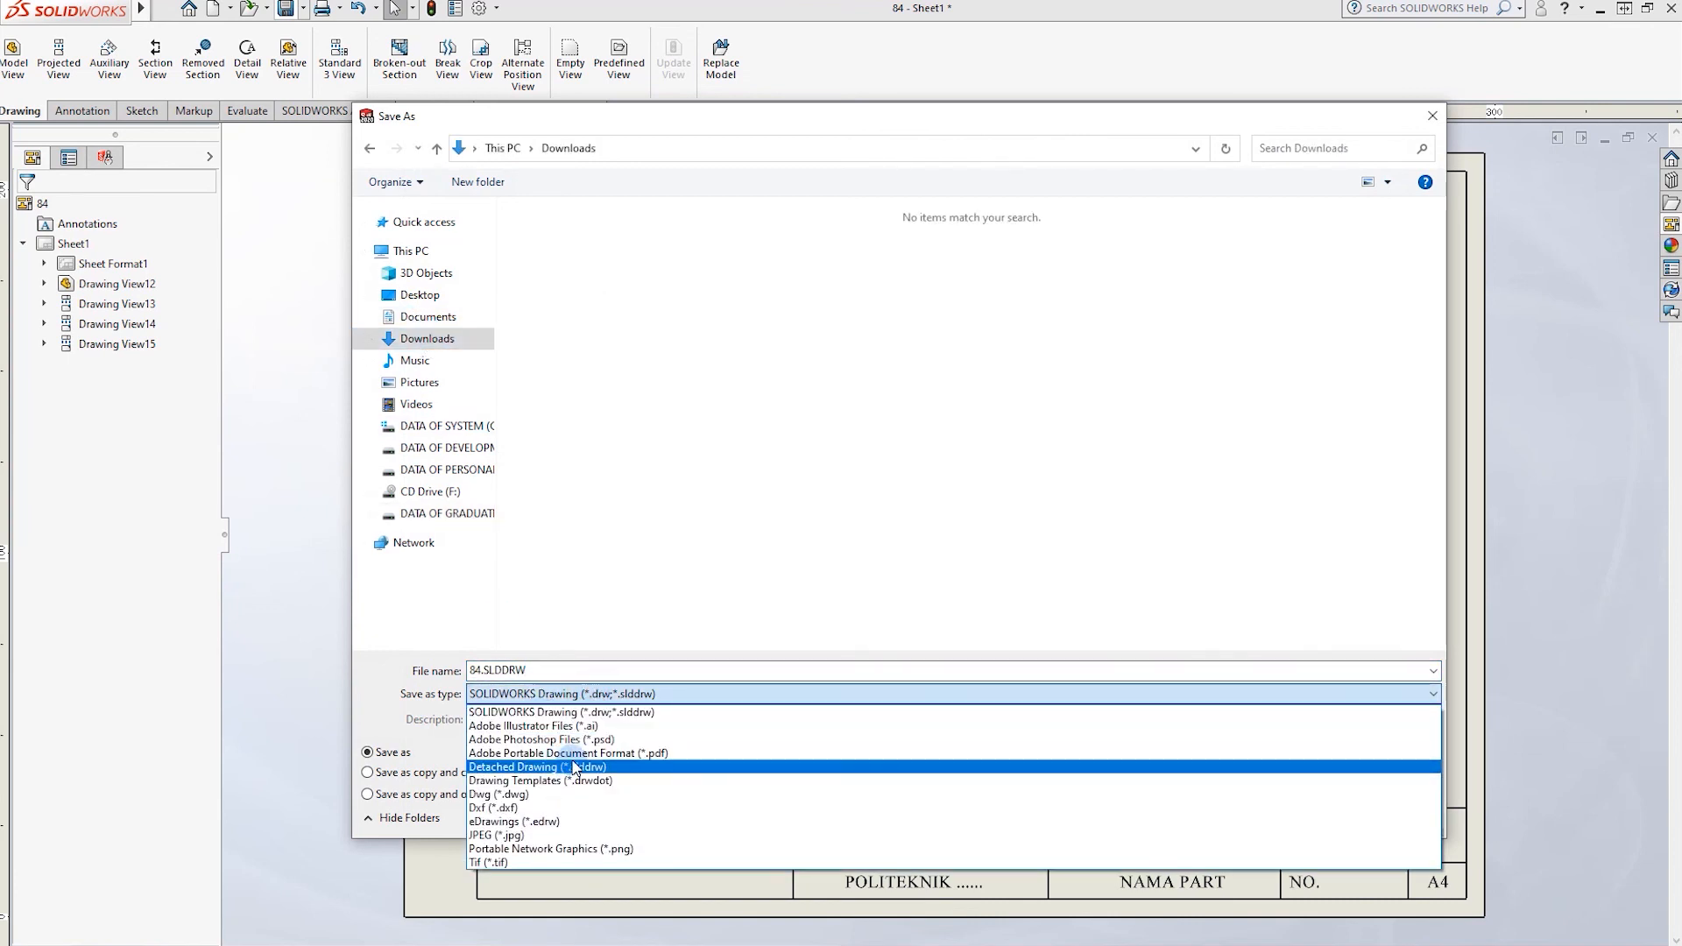
{"action": "left_click", "coordinate": [574, 759]}
{"action": "left_click", "coordinate": [1289, 846]}
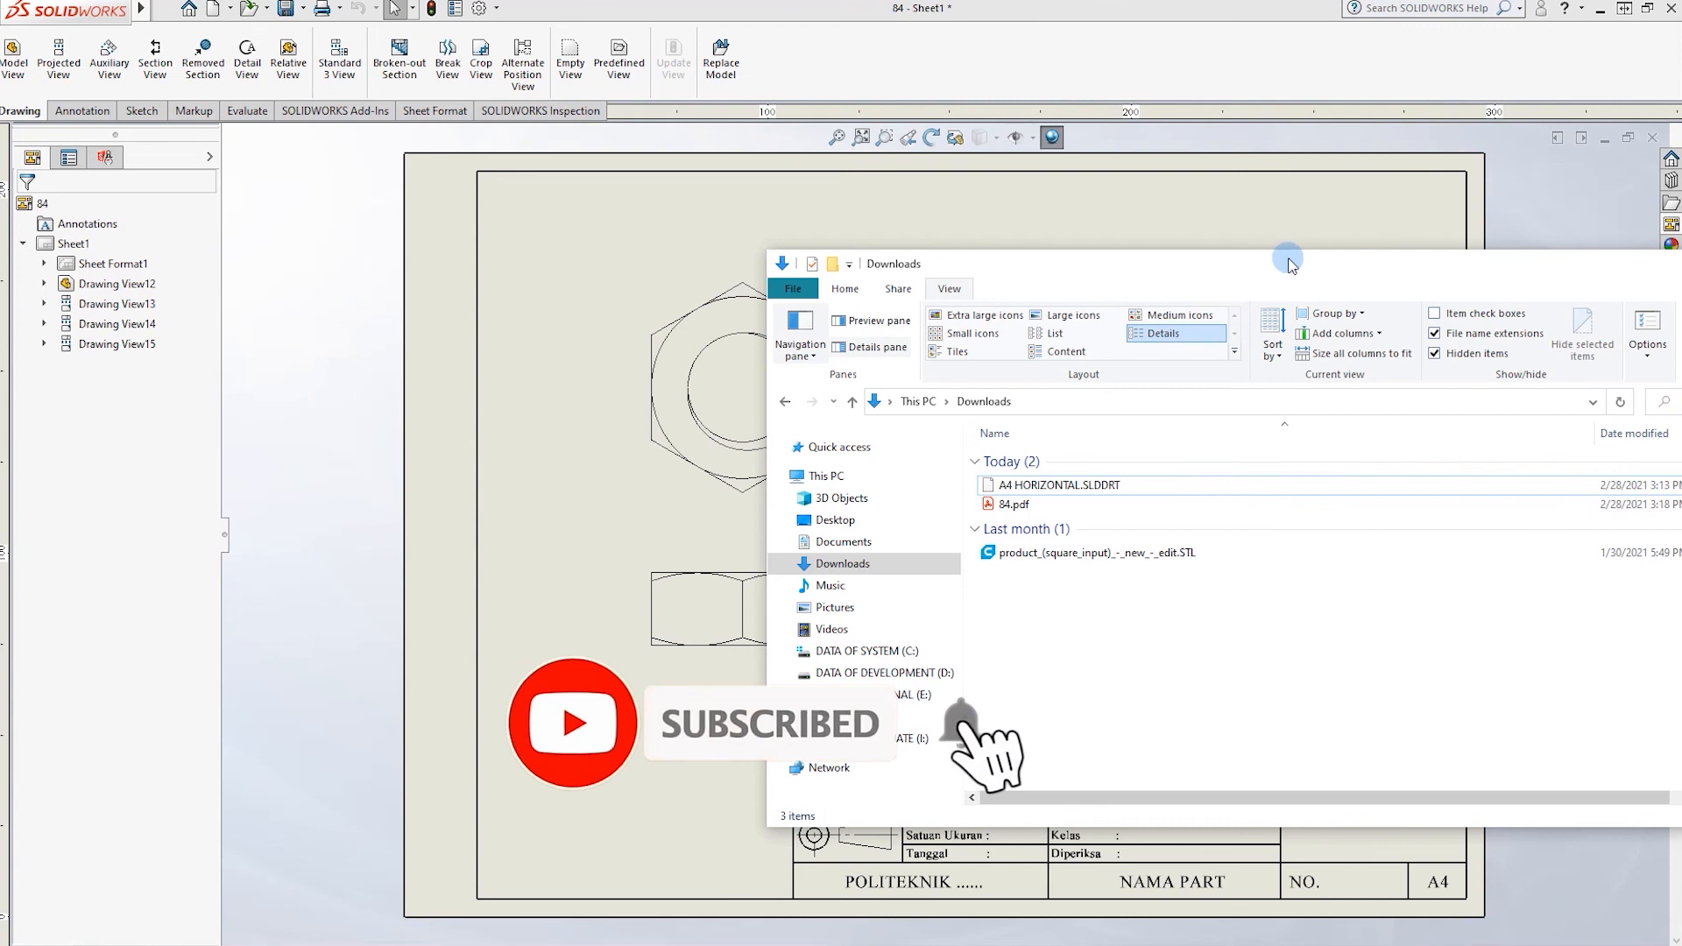
Open 84.pdf from the Downloads folder in Adobe Acrobat Reader and maximize its window.
{"action": "left_click", "coordinate": [775, 260]}
{"action": "left_click_drag", "start_coordinate": [775, 260], "coordinate": [679, 253]}
{"action": "left_click", "coordinate": [568, 496]}
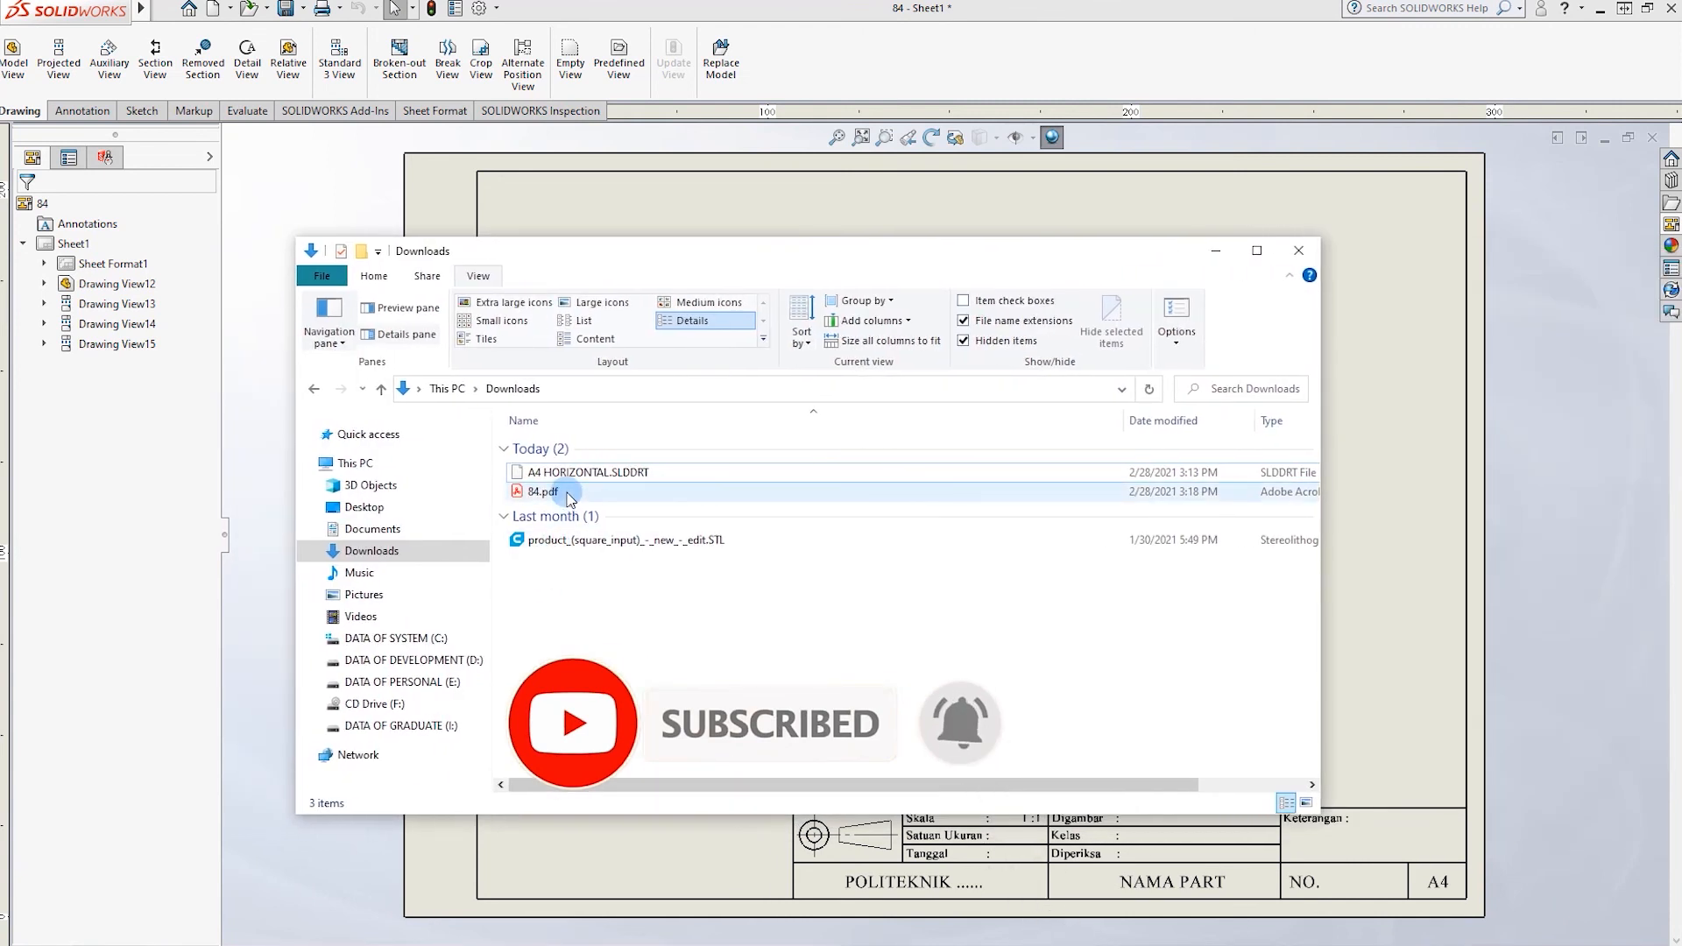
{"action": "double_click", "coordinate": [567, 494]}
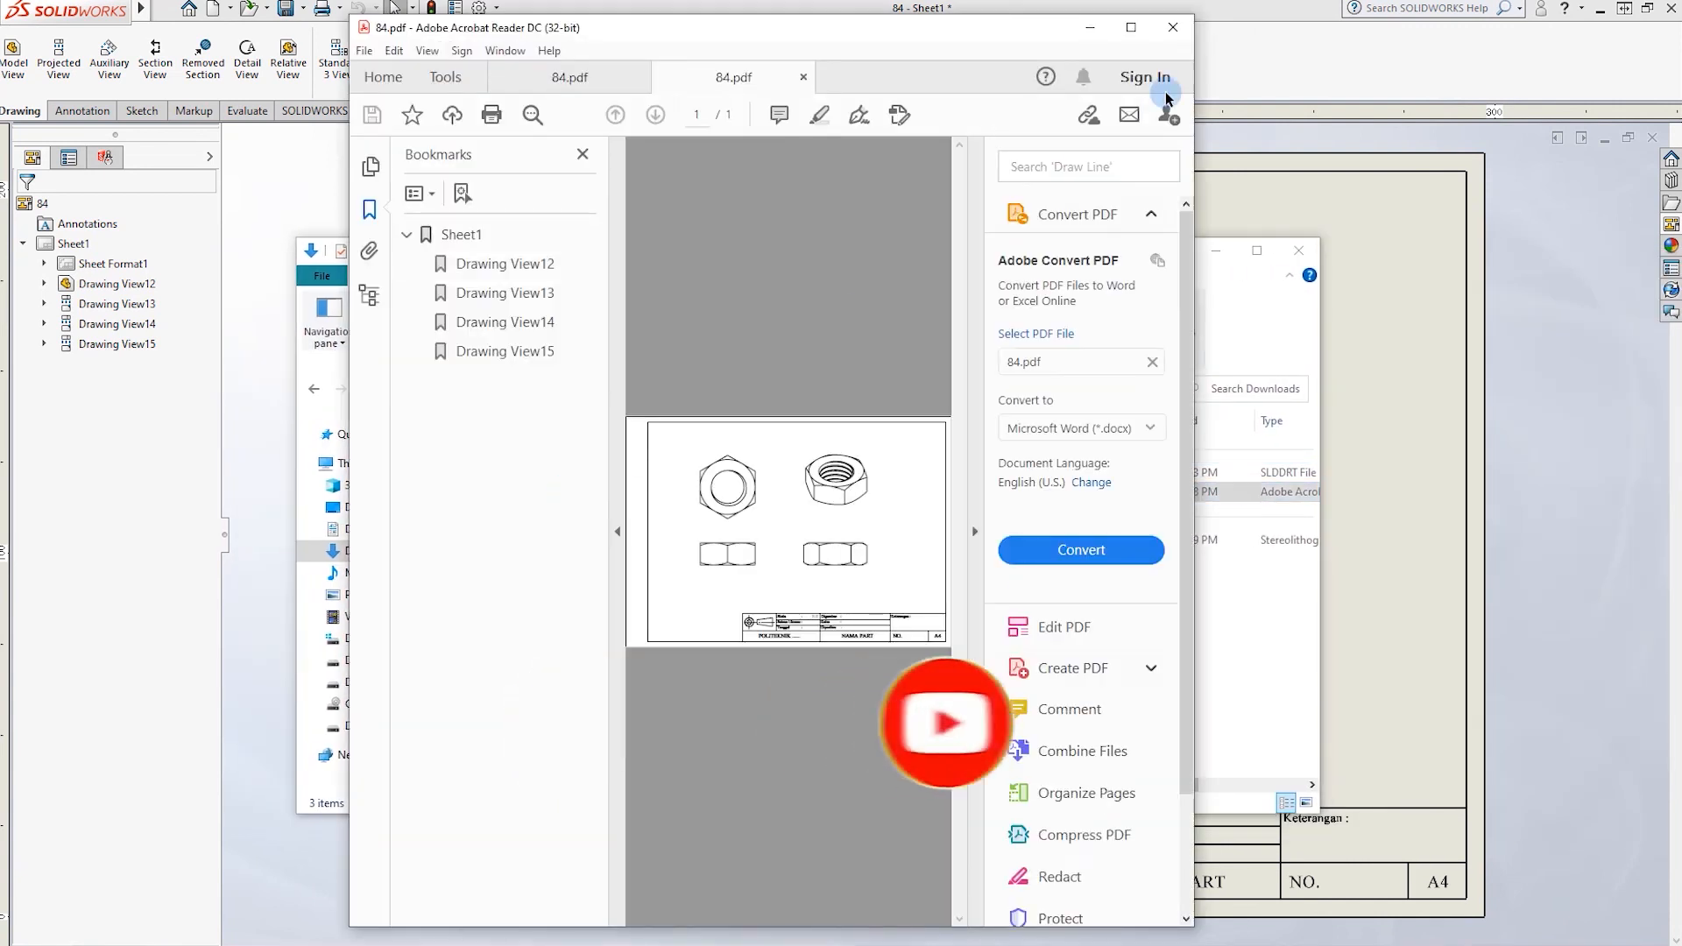
{"action": "left_click", "coordinate": [1130, 28]}
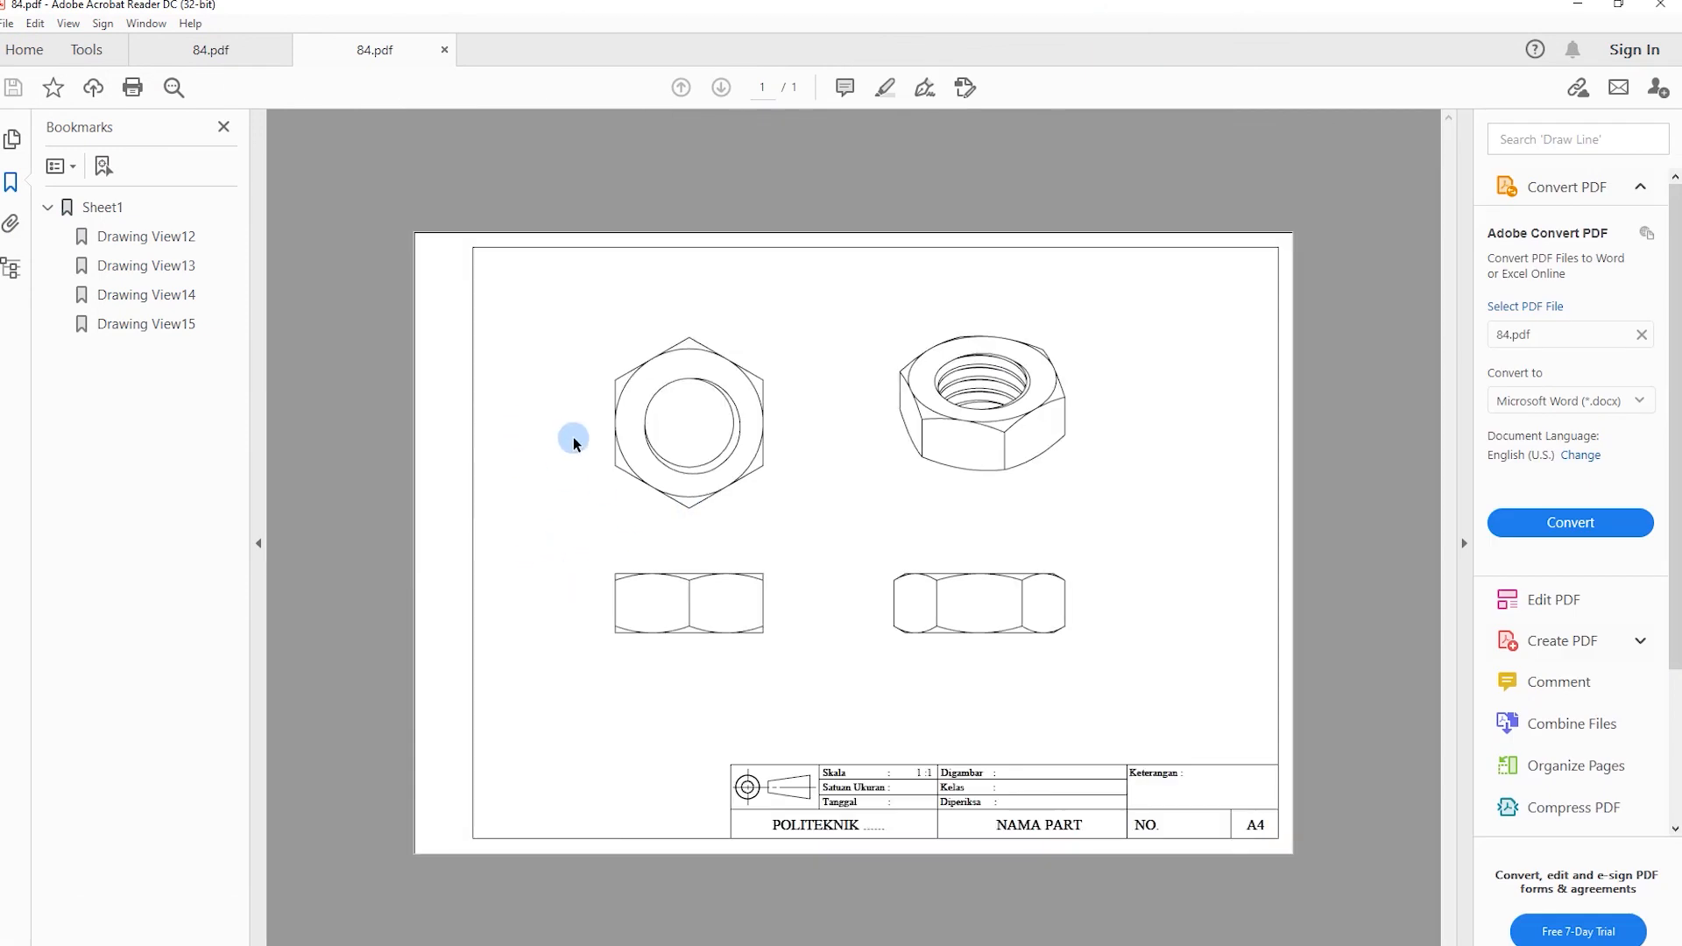
Examine the nut views, border and title block in the exported PDF at different magnifications.
{"action": "scroll", "coordinate": [901, 793], "scroll_direction": "up", "scroll_amount": 2, "text": "ctrl"}
{"action": "scroll", "coordinate": [623, 406], "scroll_direction": "up", "scroll_amount": 1, "text": "ctrl"}
{"action": "scroll", "coordinate": [623, 406], "scroll_direction": "down", "scroll_amount": 2, "text": "ctrl"}
{"action": "scroll", "coordinate": [976, 593], "scroll_direction": "up", "scroll_amount": 3, "text": "ctrl"}
{"action": "scroll", "coordinate": [1202, 825], "scroll_direction": "down", "scroll_amount": 2, "text": "ctrl"}
{"action": "scroll", "coordinate": [1081, 785], "scroll_direction": "up", "scroll_amount": 2, "text": "ctrl"}
{"action": "scroll", "coordinate": [954, 800], "scroll_direction": "down", "scroll_amount": 2, "text": "ctrl"}
{"action": "scroll", "coordinate": [954, 800], "scroll_direction": "down", "scroll_amount": 1, "text": "ctrl"}
{"action": "scroll", "coordinate": [913, 645], "scroll_direction": "up", "scroll_amount": 1, "text": "ctrl"}
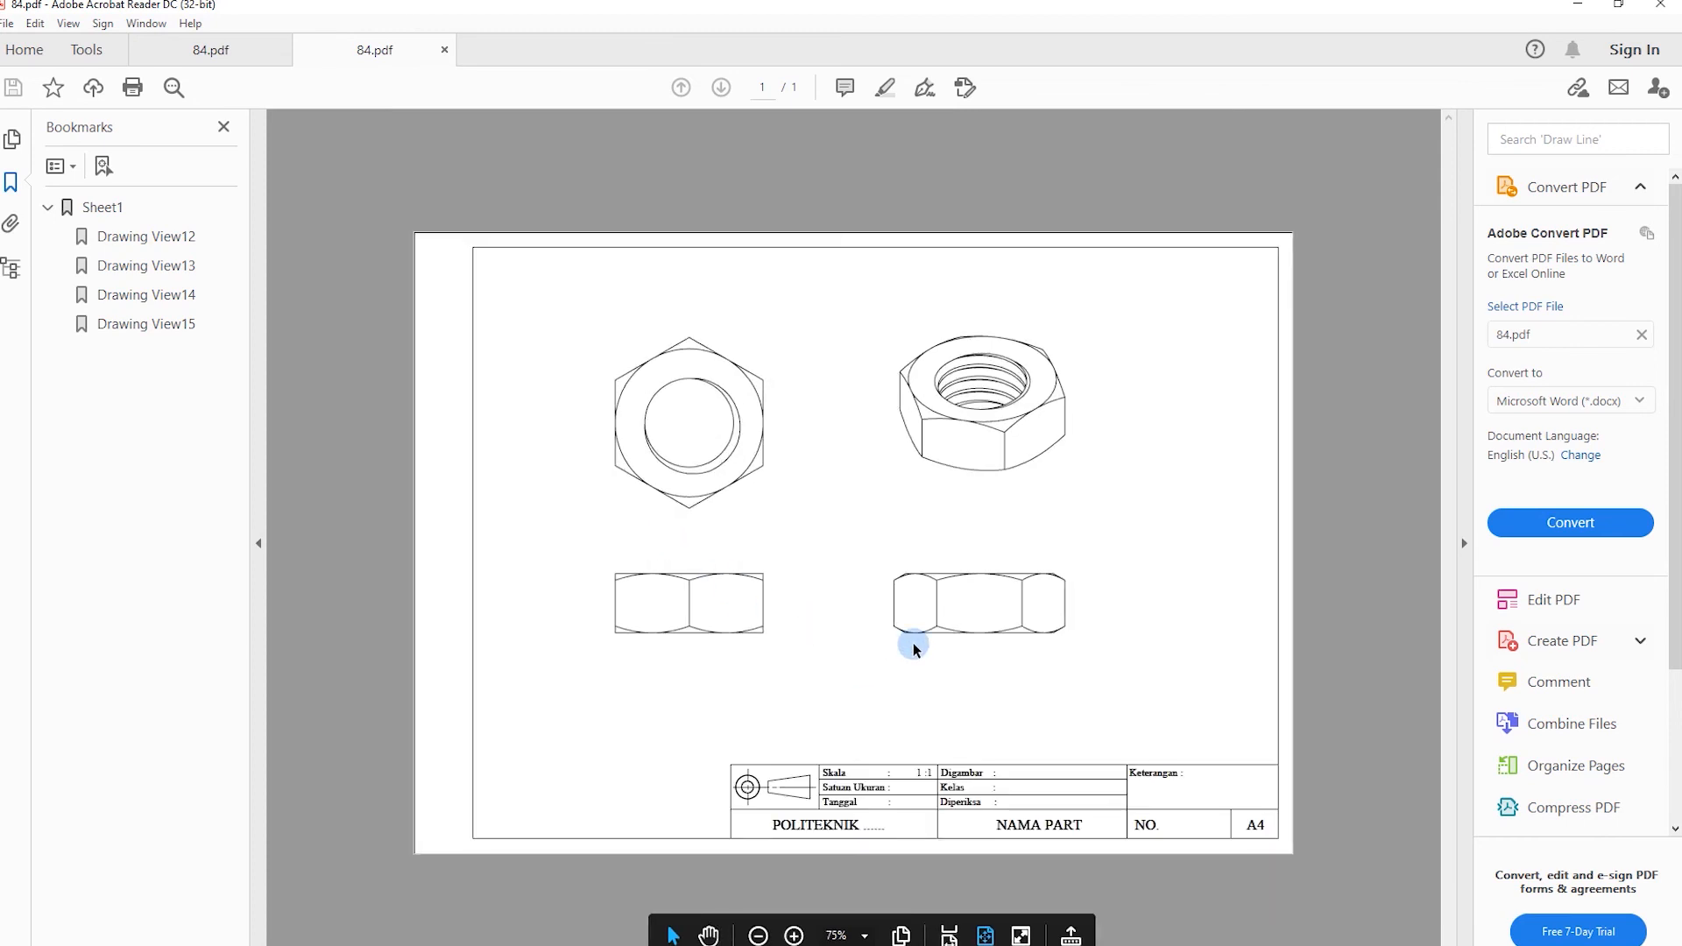